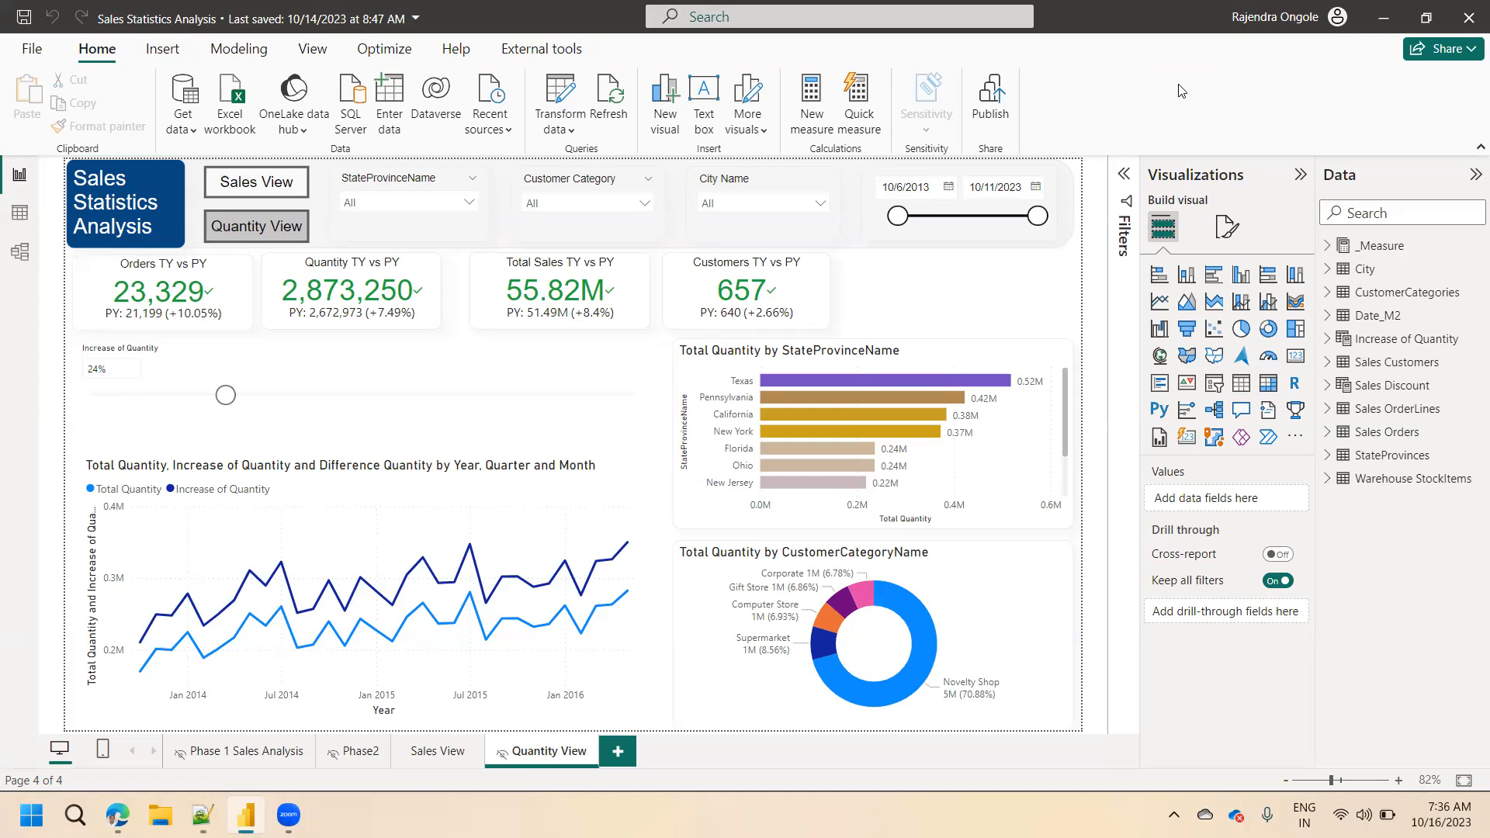
# Compare the Sales View and Quantity View report pages, checking the sales trend values and the Orders TY vs PY card.
pyautogui.click(428, 750)
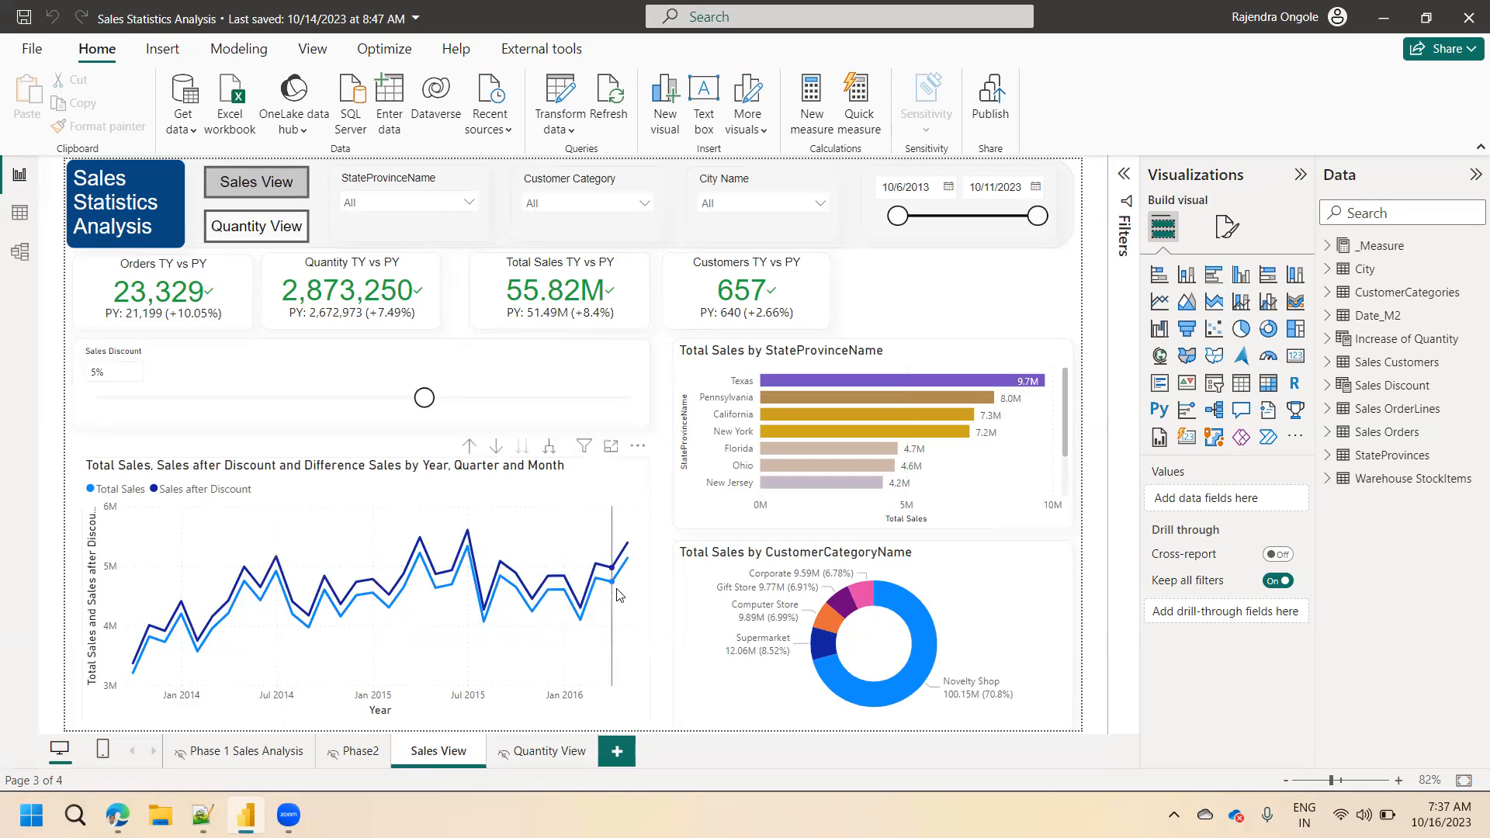
pyautogui.moveTo(433, 584)
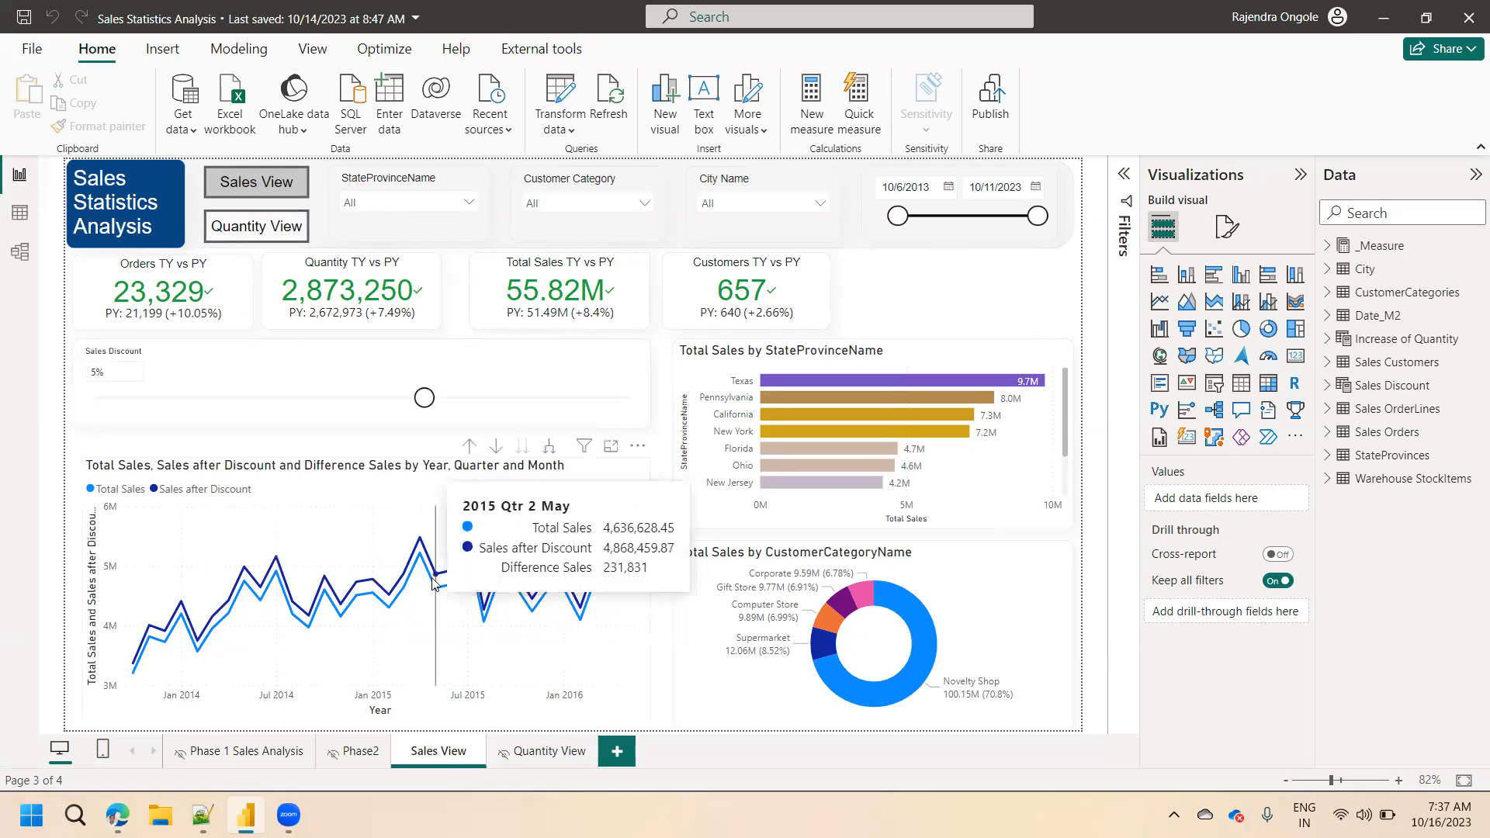
pyautogui.click(534, 751)
pyautogui.keyDown('ctrl'); pyautogui.click(256, 181); pyautogui.keyUp('ctrl')
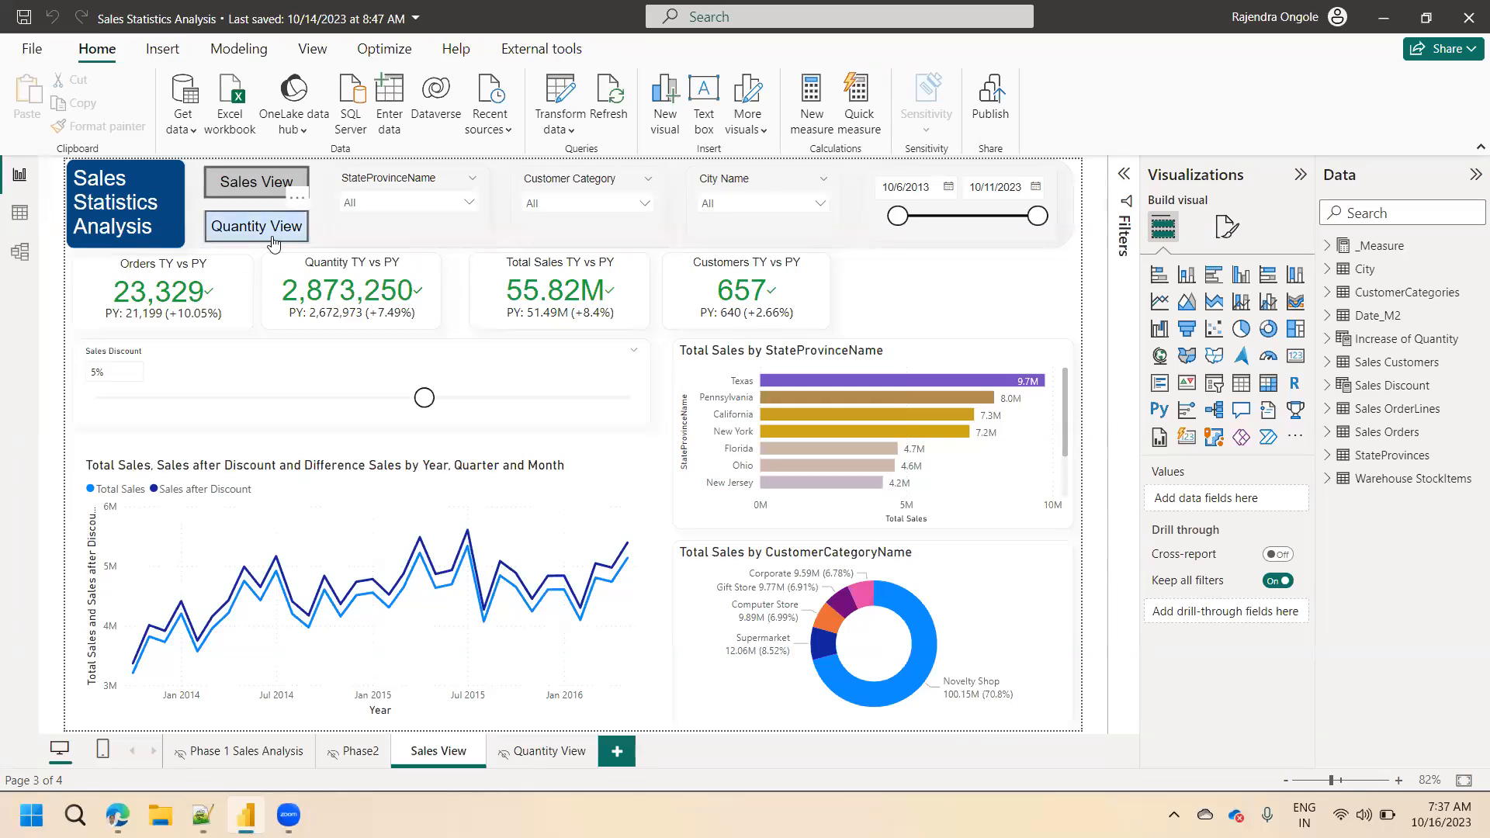
pyautogui.click(545, 750)
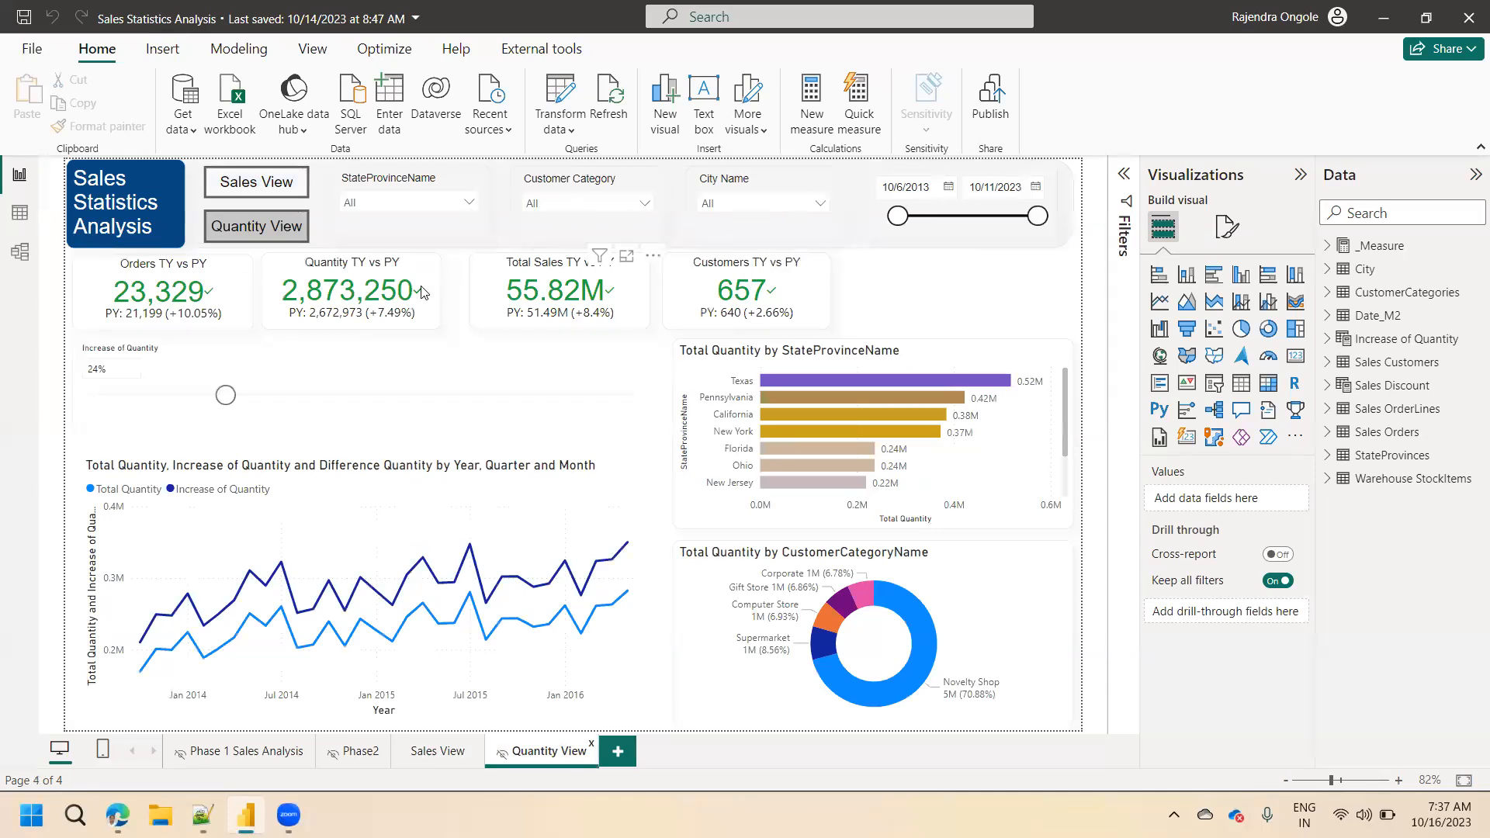
pyautogui.click(167, 307)
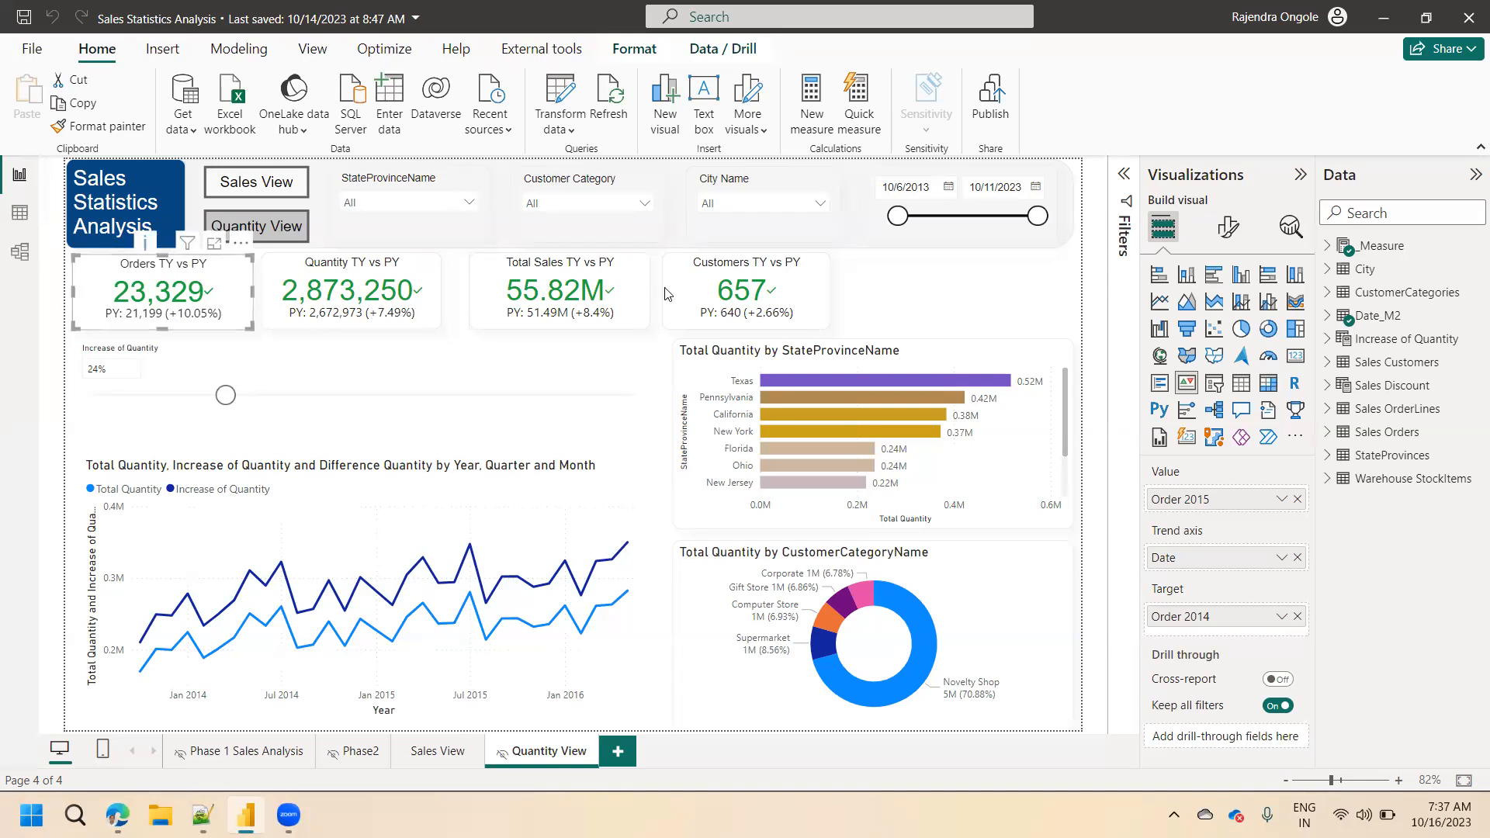
# Review the fields behind the trend line chart, the StateProvinceName bar chart and the CustomerCategoryName donut on the Sales View page.
pyautogui.click(434, 753)
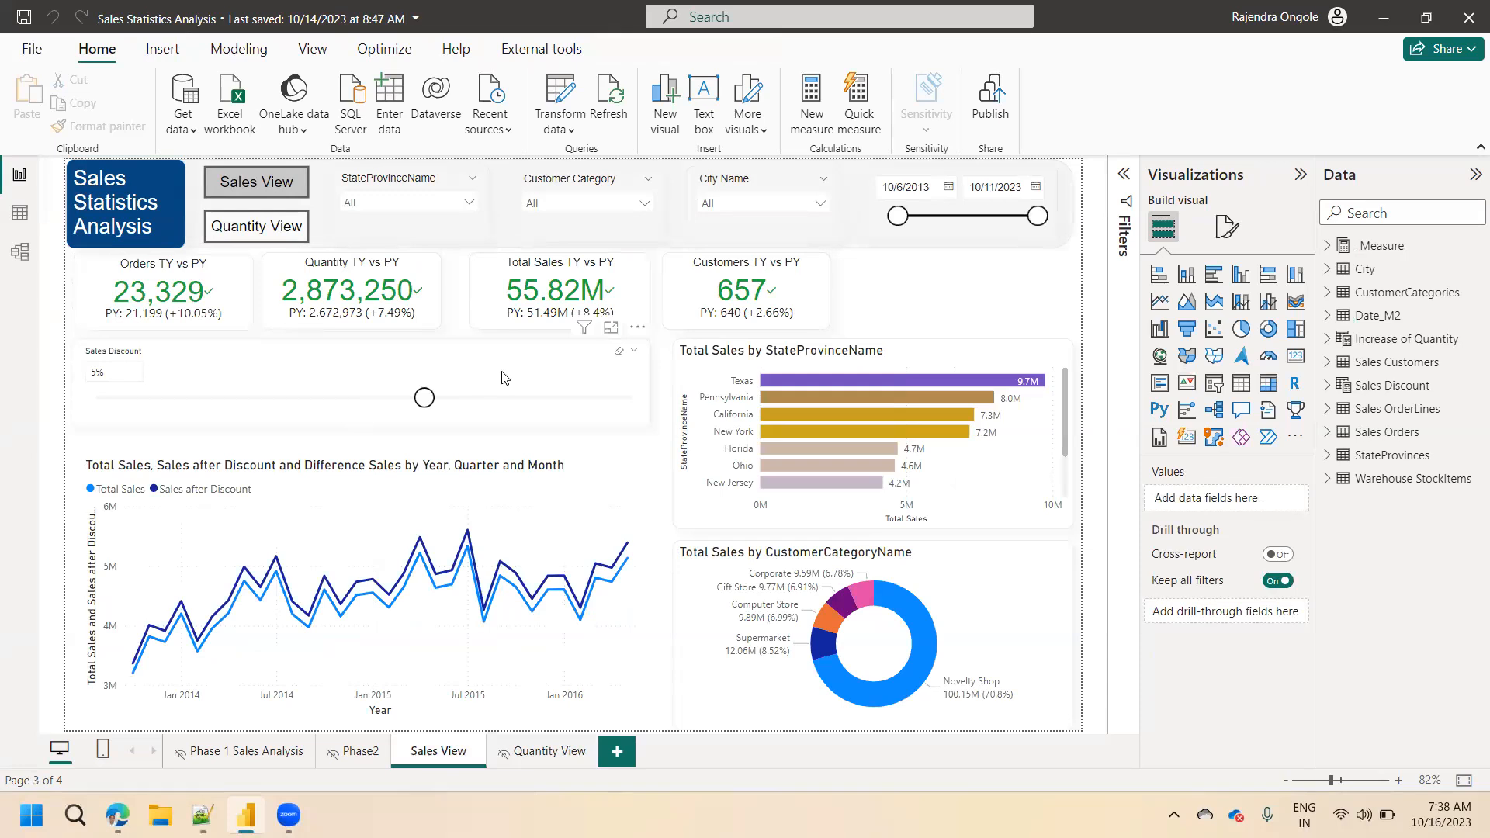
pyautogui.click(292, 496)
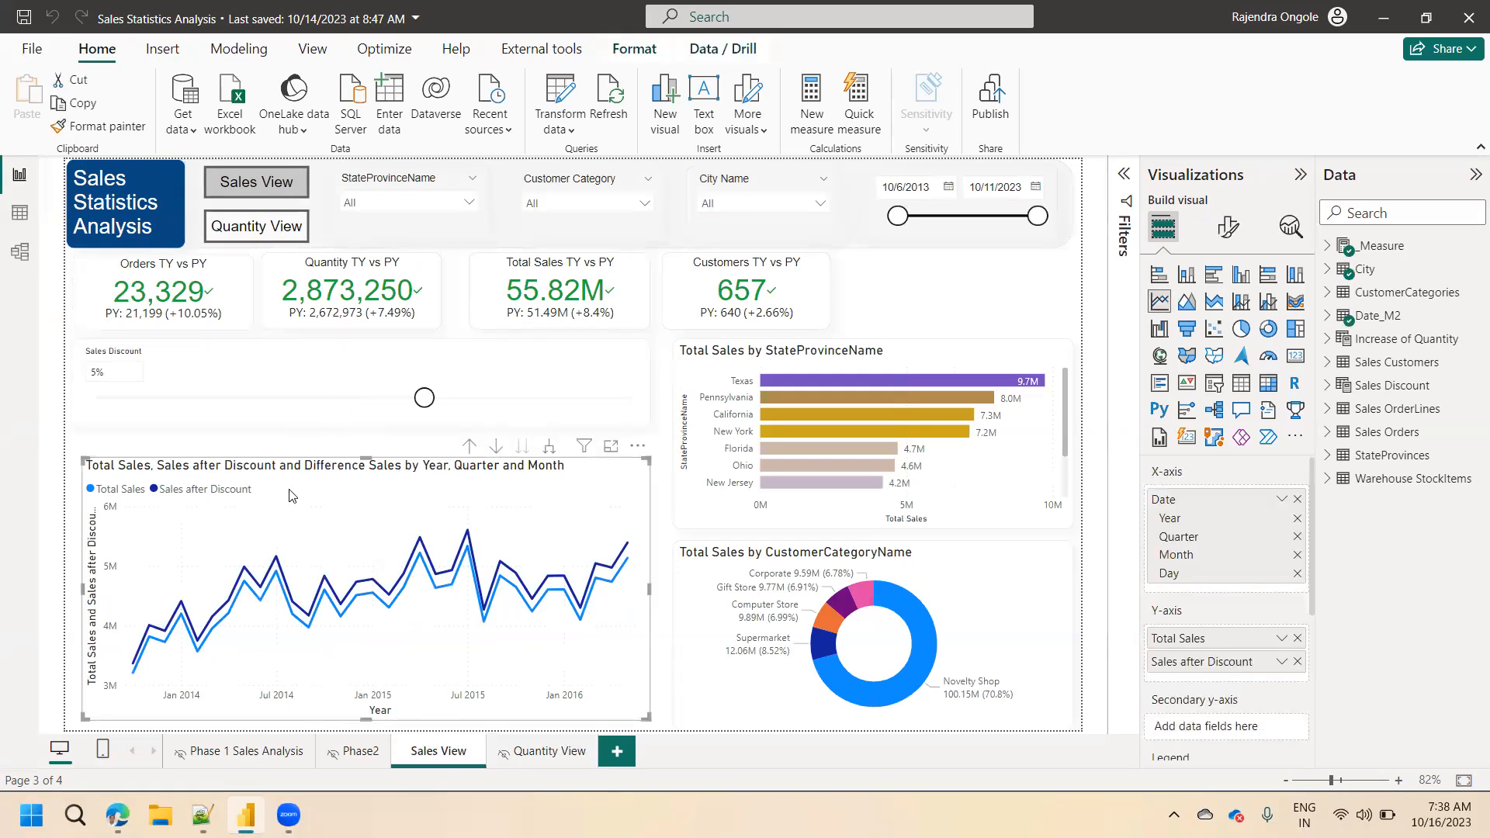
pyautogui.click(855, 349)
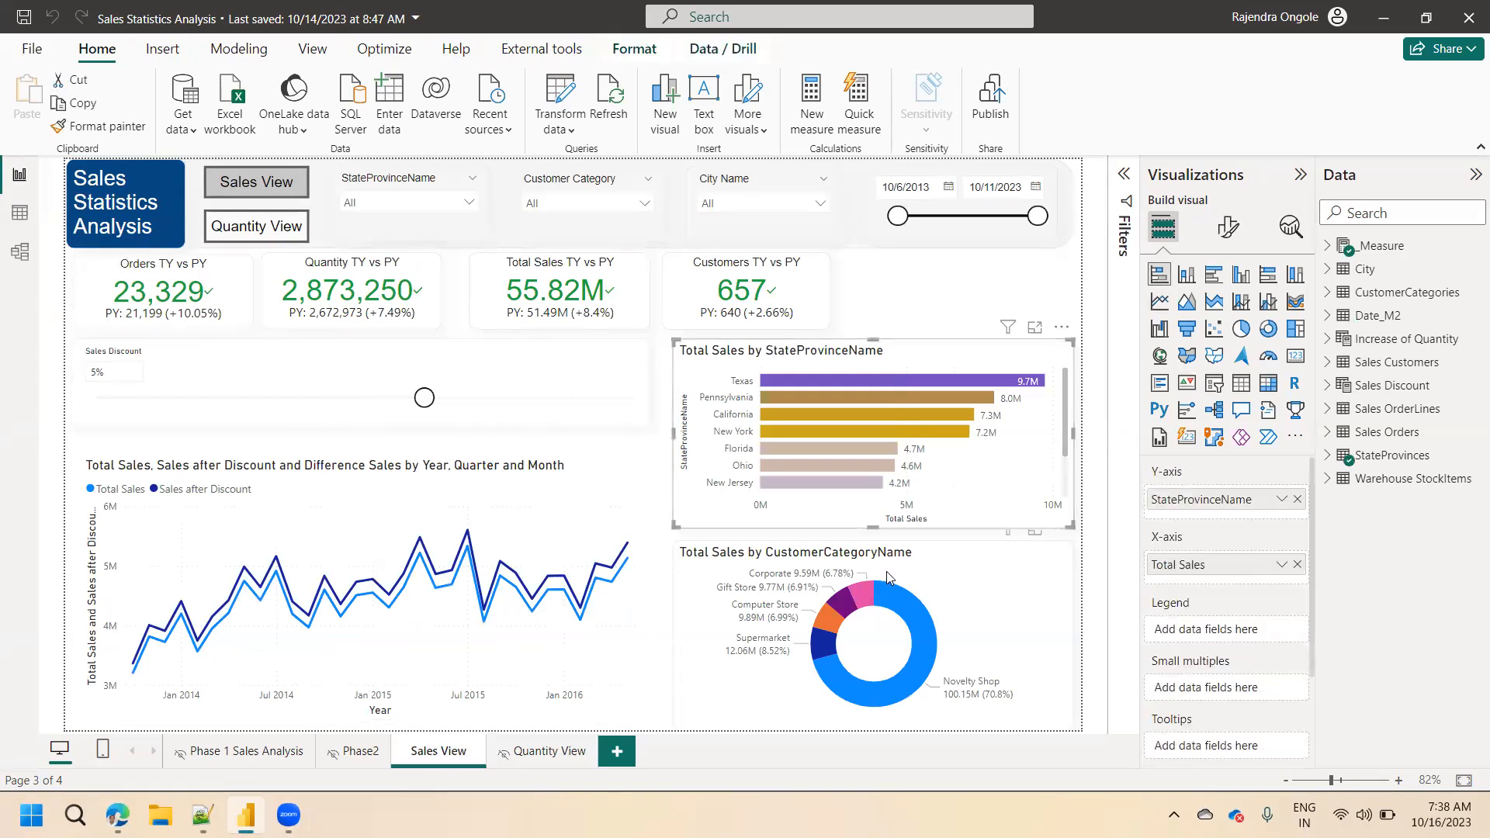
pyautogui.click(891, 576)
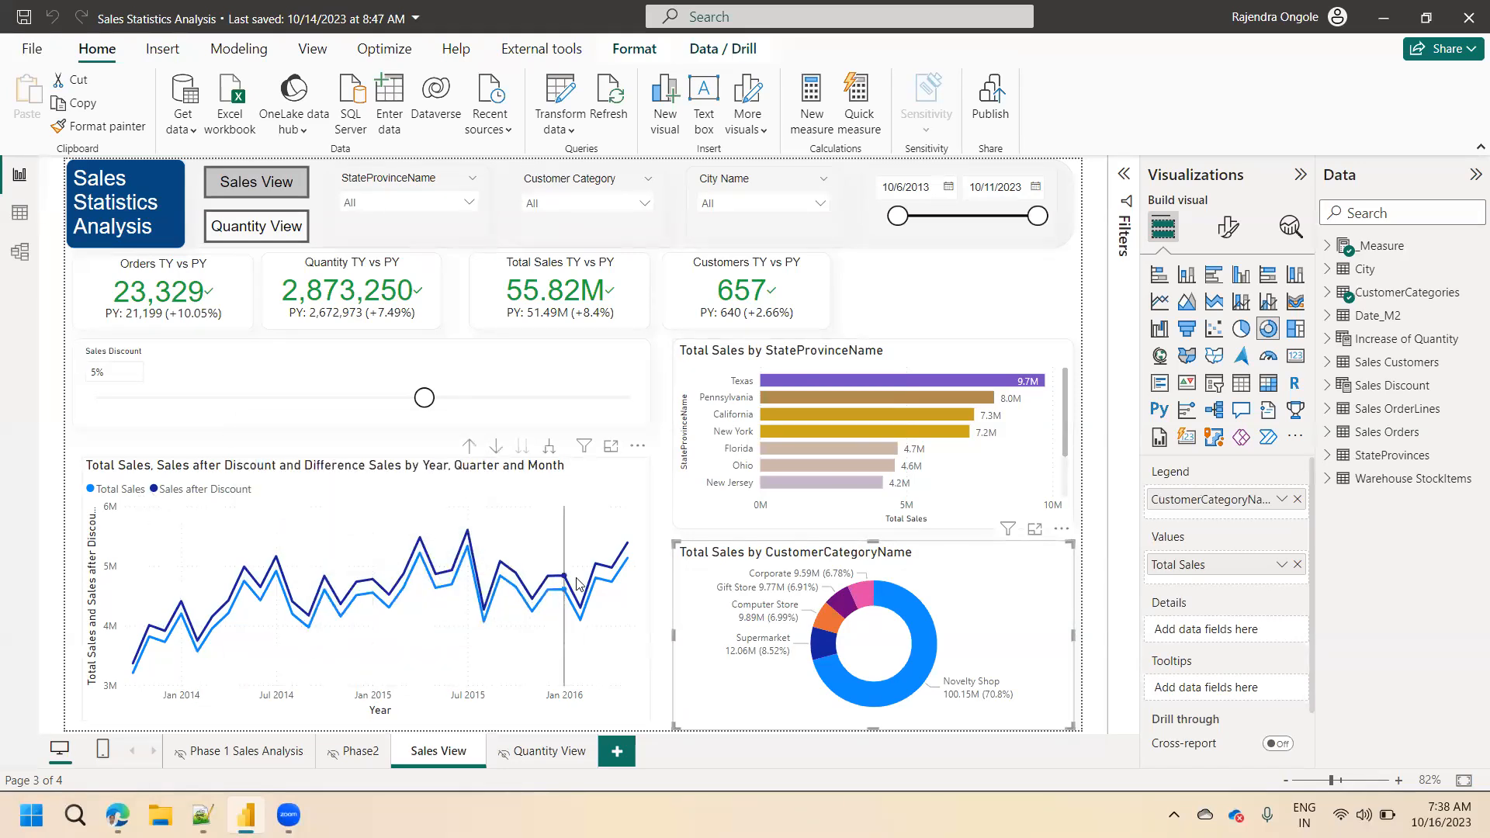
# Set the Sales Discount parameter on the Sales View page to 8%.
pyautogui.moveTo(578, 584)
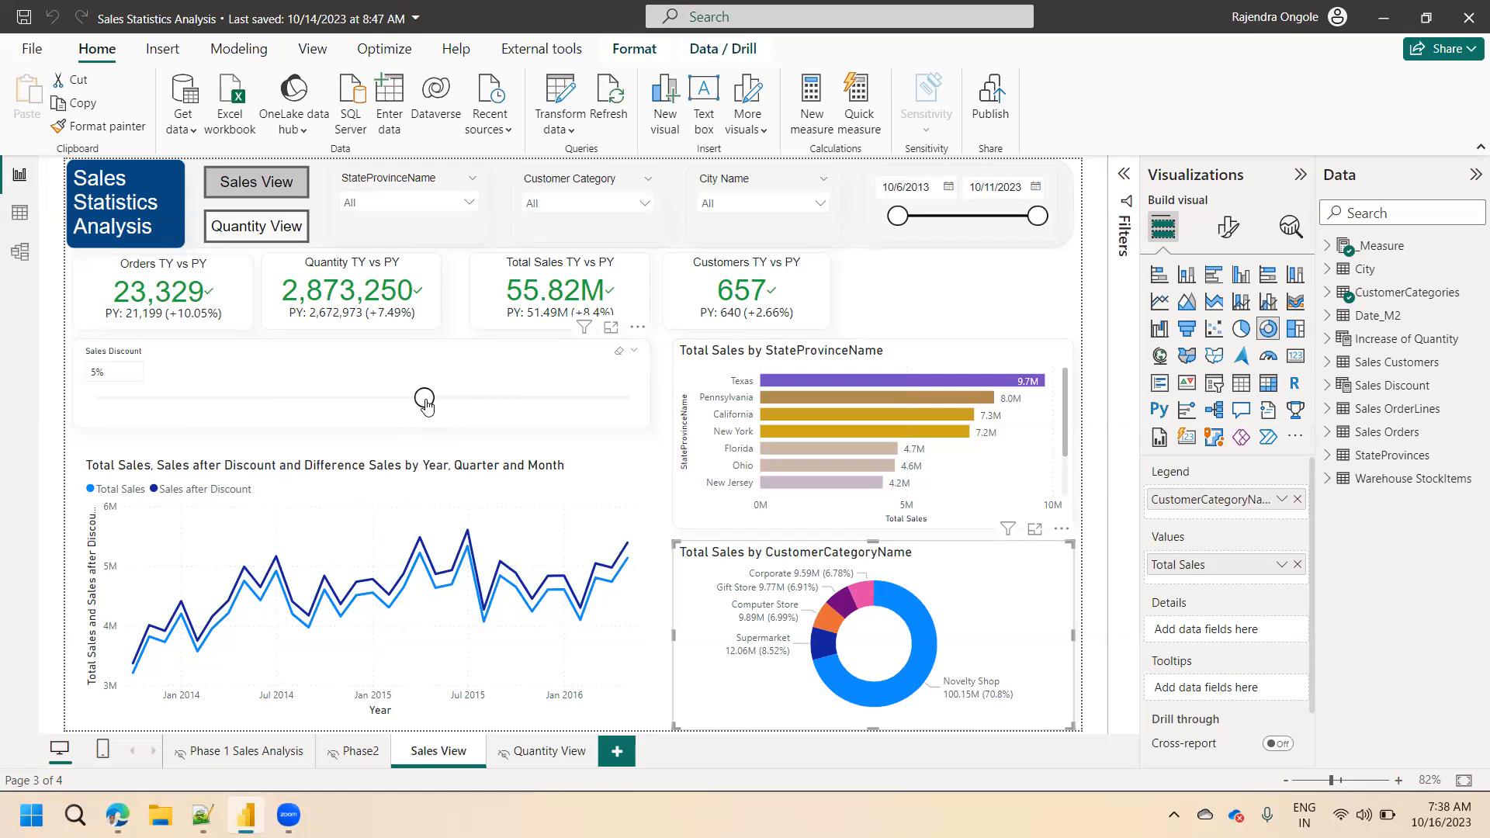
pyautogui.moveTo(426, 401); pyautogui.dragTo(458, 405)
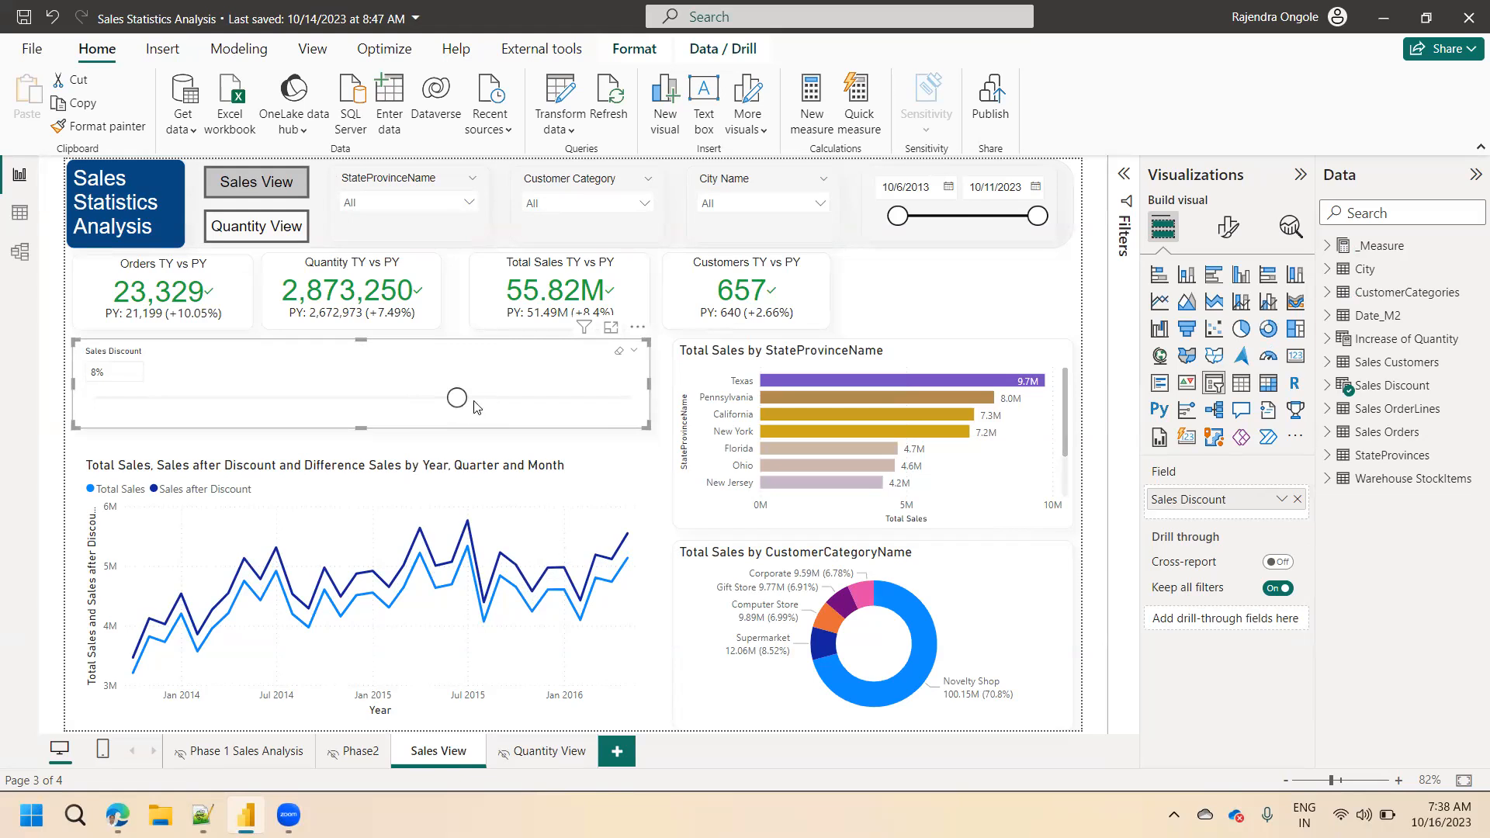
# Examine the Total Sales by CustomerCategoryName donut chart in focus mode and return to the report.
pyautogui.click(946, 567)
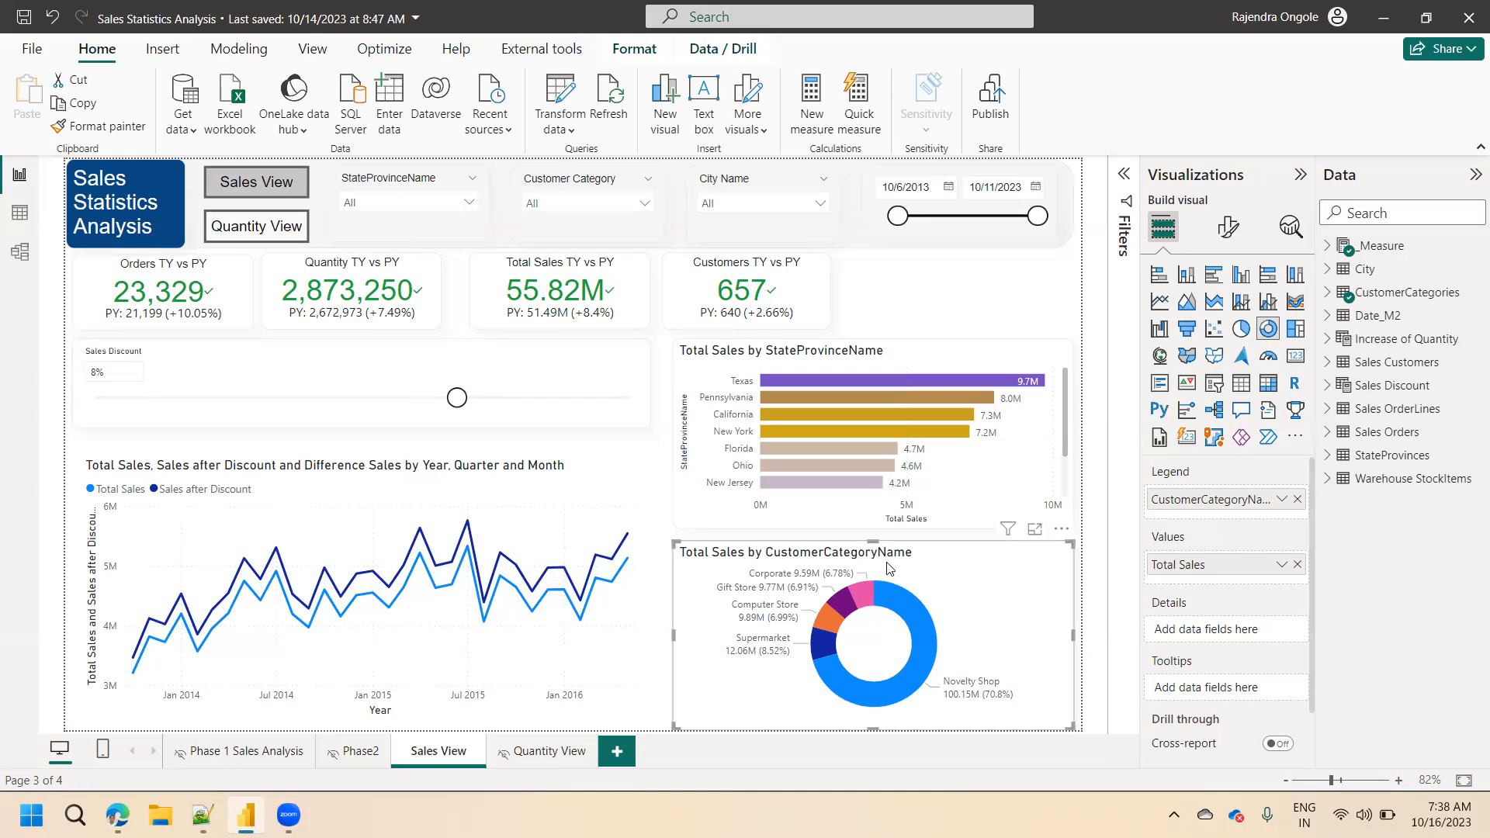
pyautogui.click(1036, 539)
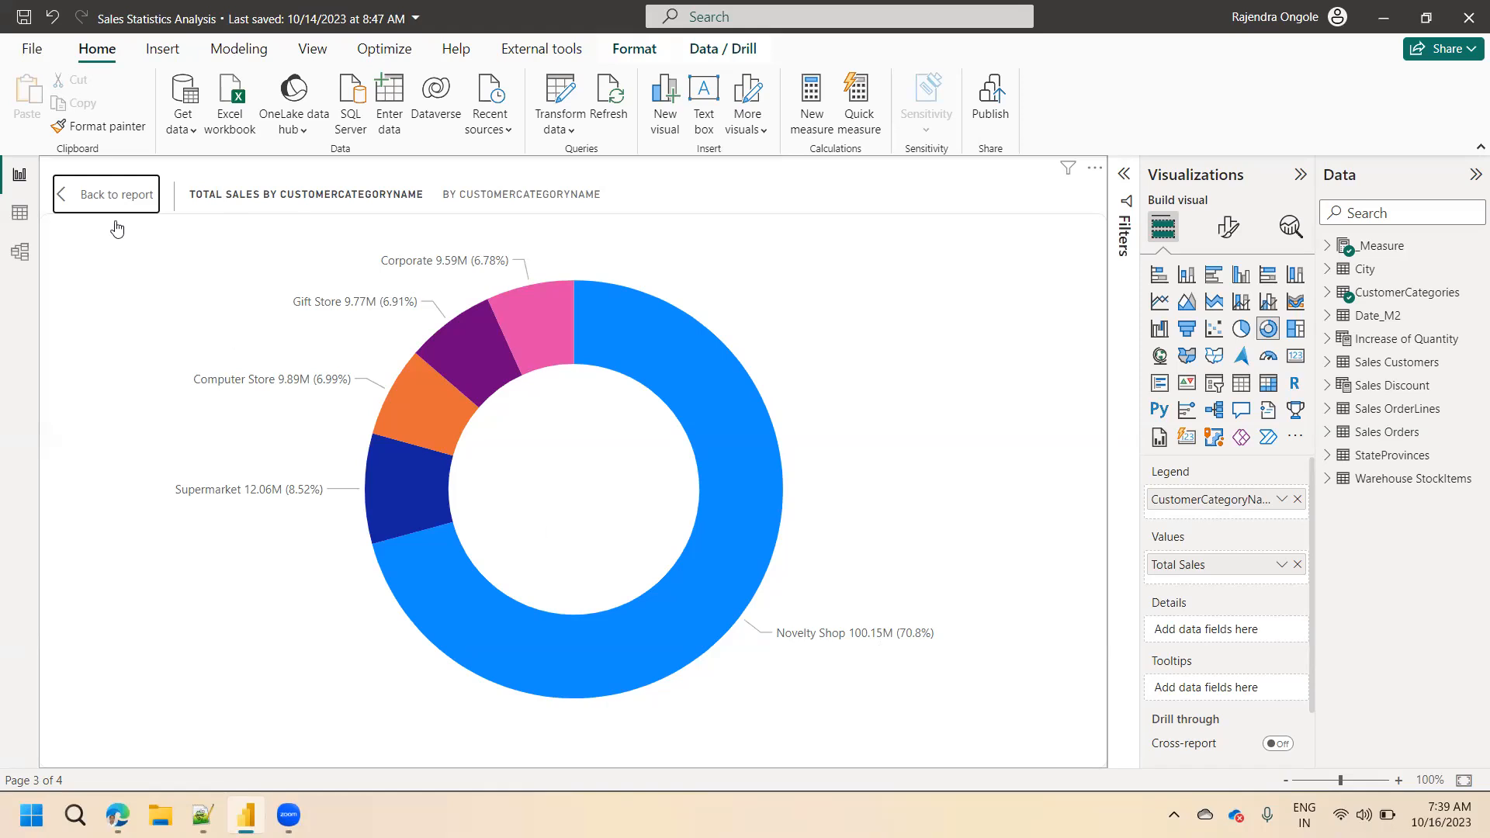
pyautogui.click(133, 202)
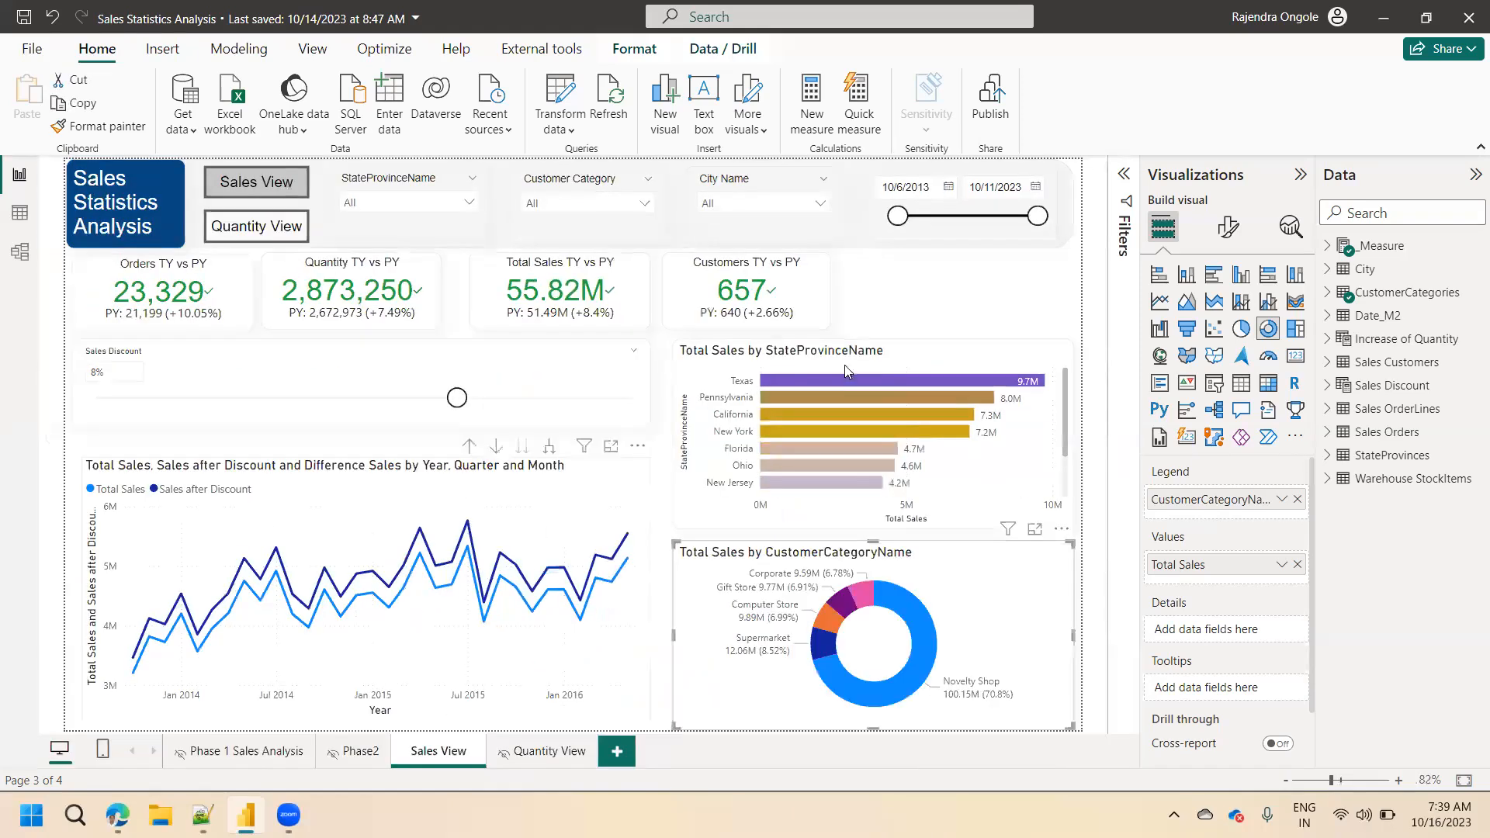
# Review the conditional color gradient of the bars in the Total Sales by StateProvinceName chart.
pyautogui.click(848, 359)
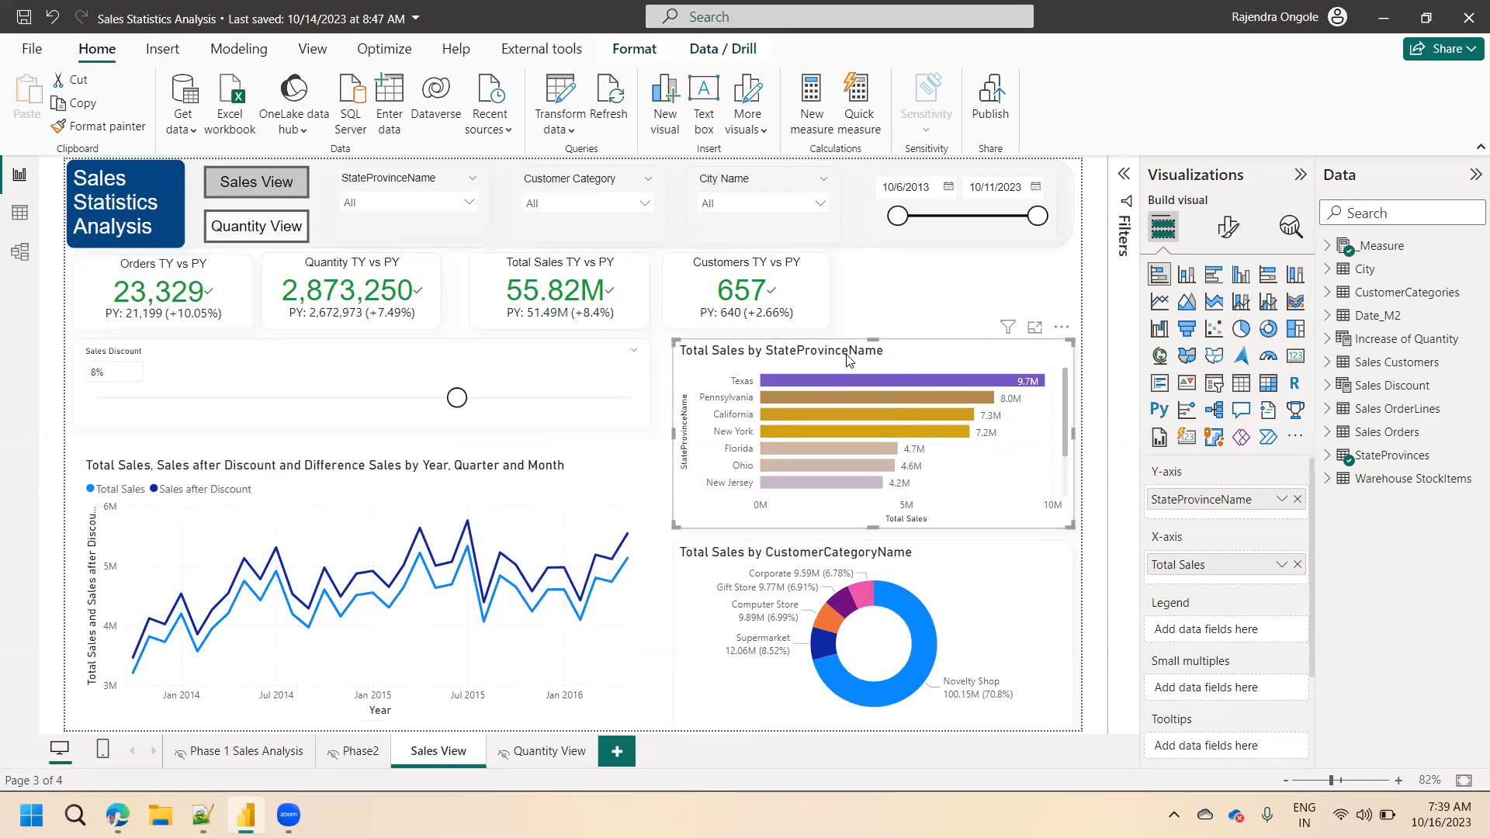
pyautogui.click(1228, 226)
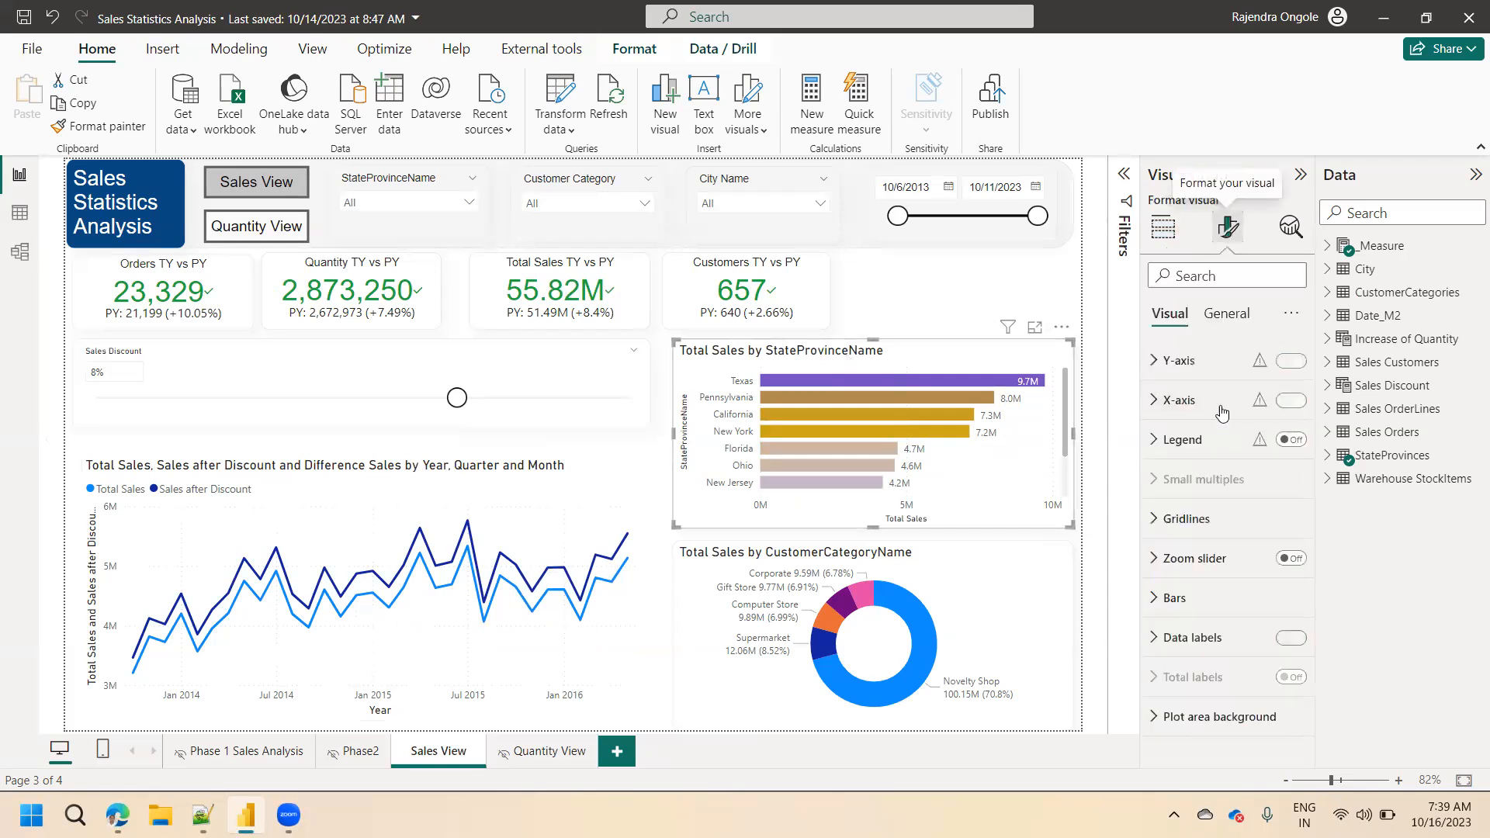
pyautogui.click(1166, 599)
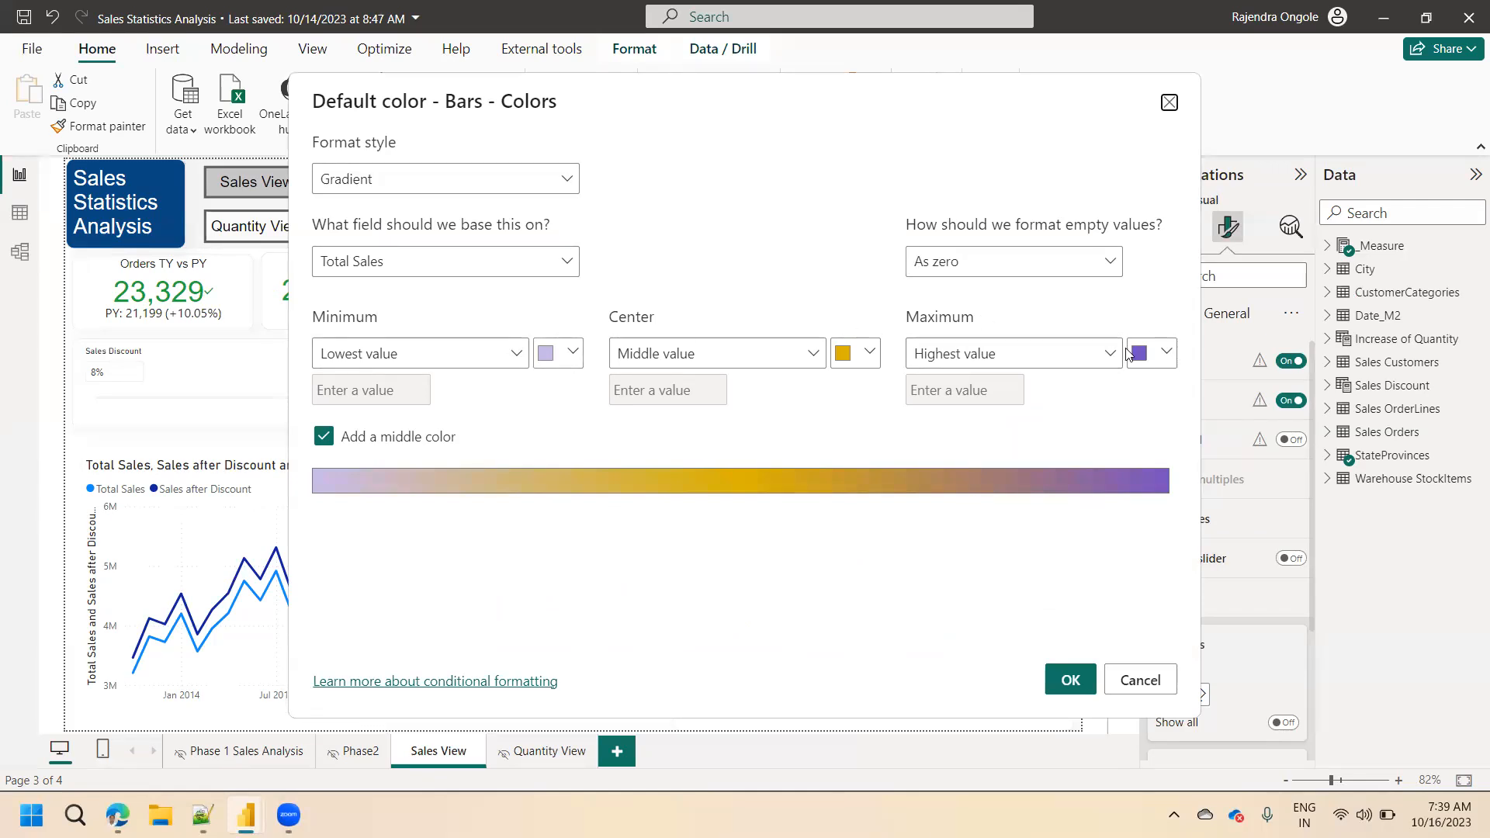
pyautogui.click(1072, 680)
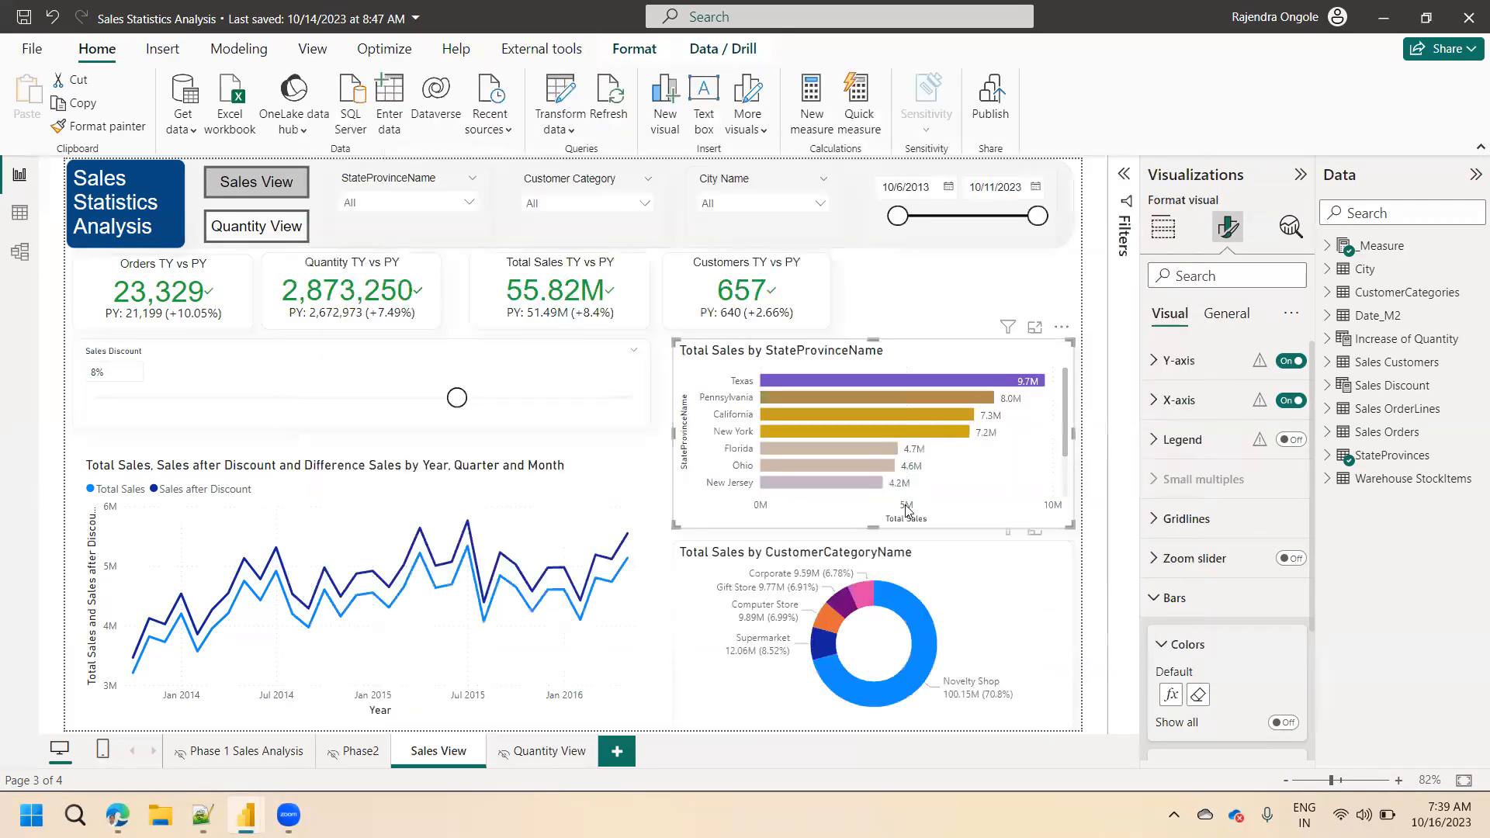
# Examine the Top N filter on StateProvinceName and its filter types for the Total Sales bar chart.
pyautogui.click(1125, 174)
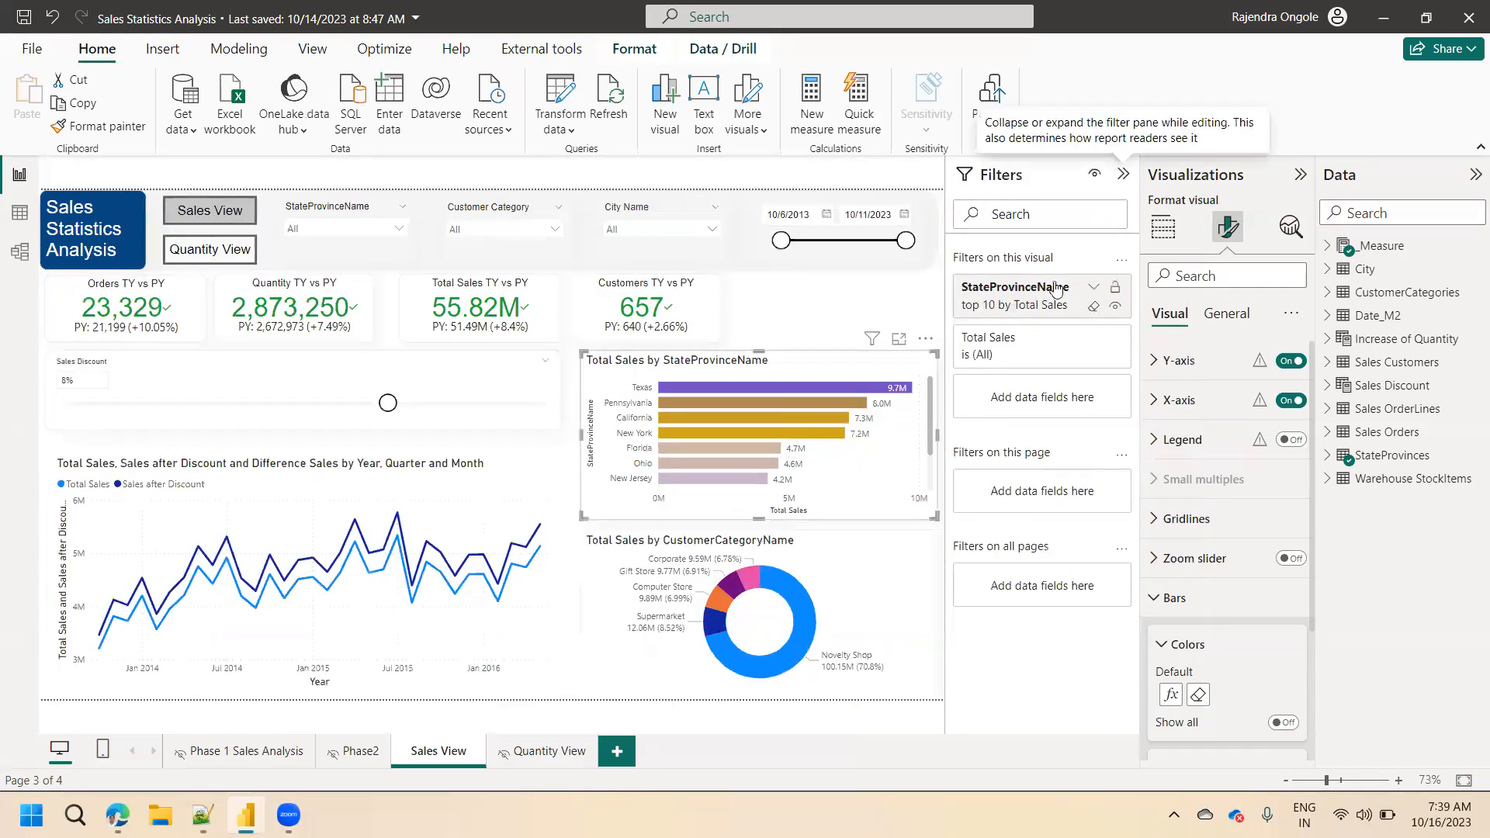
pyautogui.click(1093, 290)
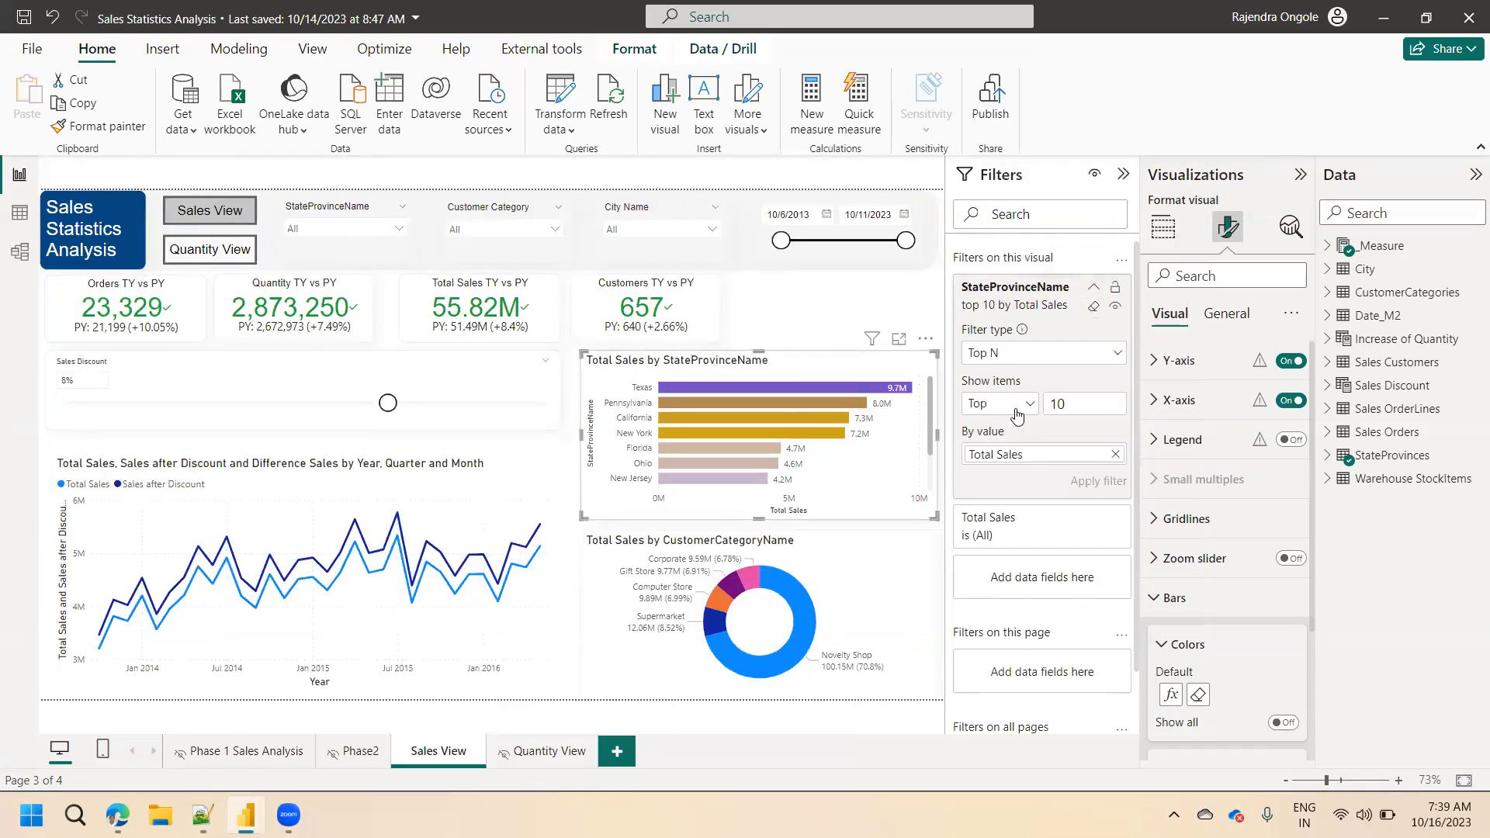
pyautogui.click(1041, 356)
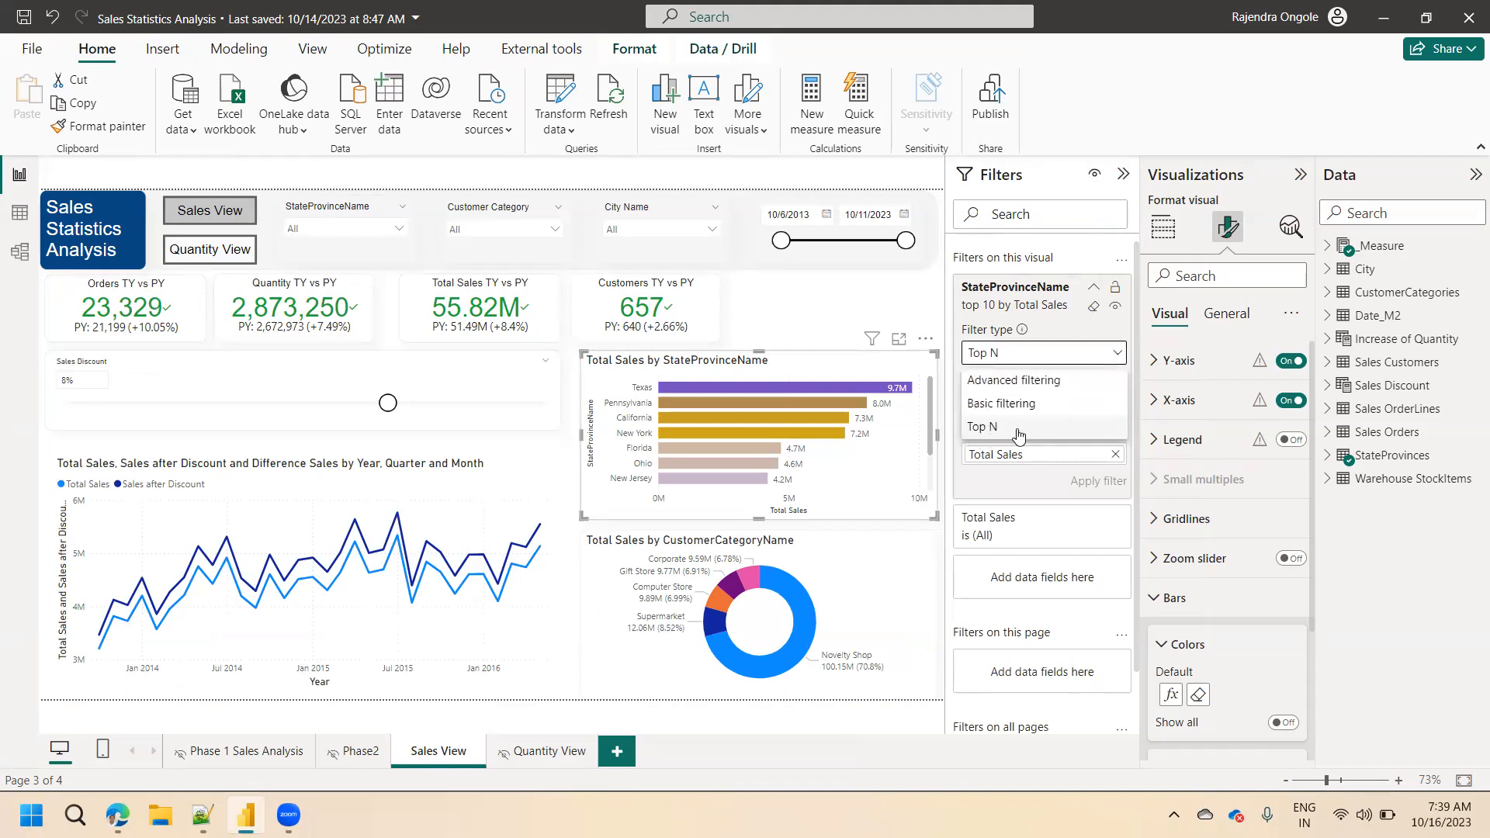
pyautogui.click(1005, 519)
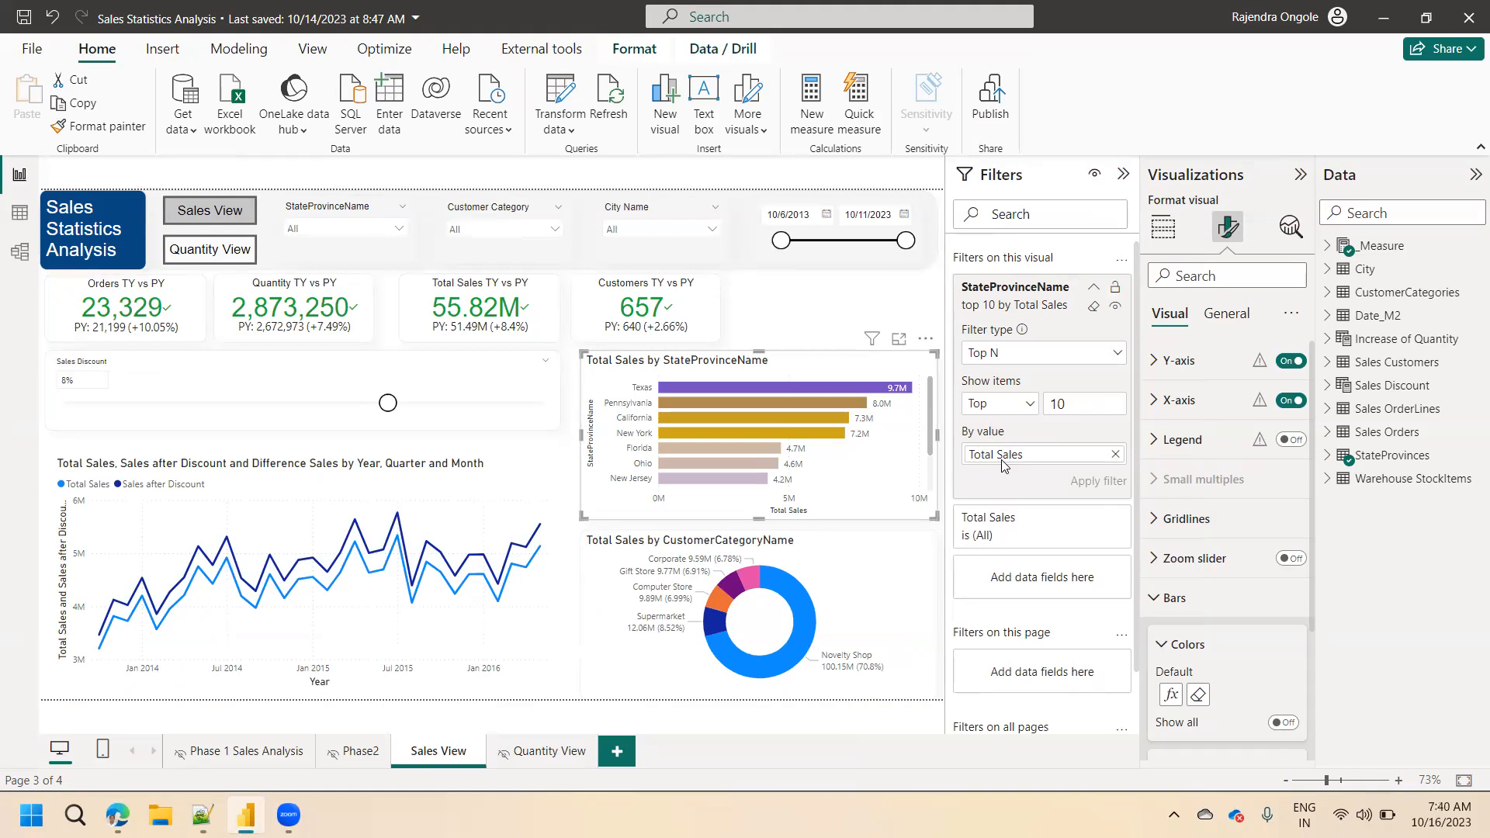
# Inspect the fields and filters of the line, bar and donut charts on the Quantity View page.
pyautogui.click(544, 752)
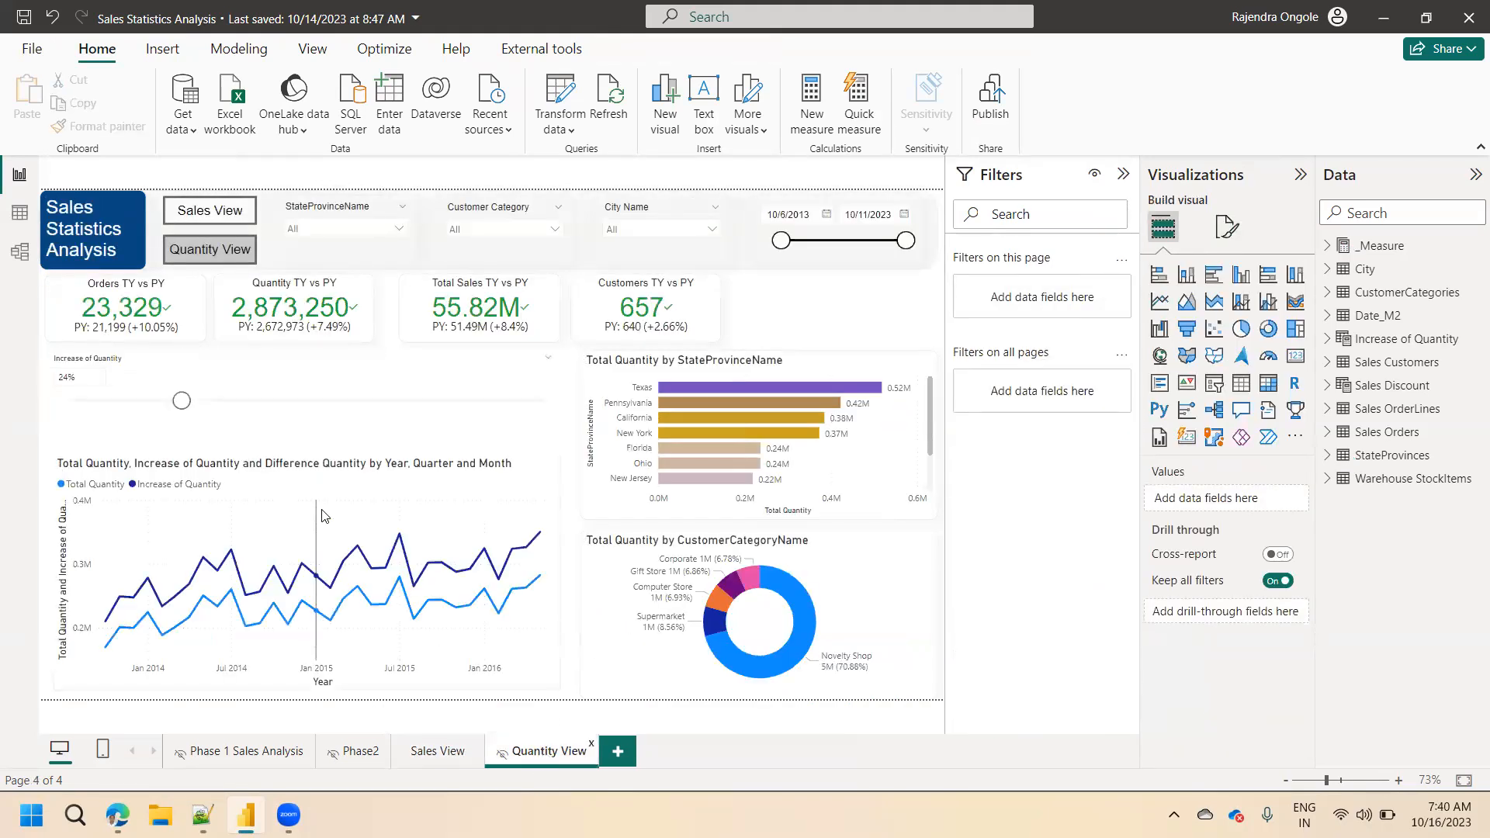
pyautogui.click(308, 485)
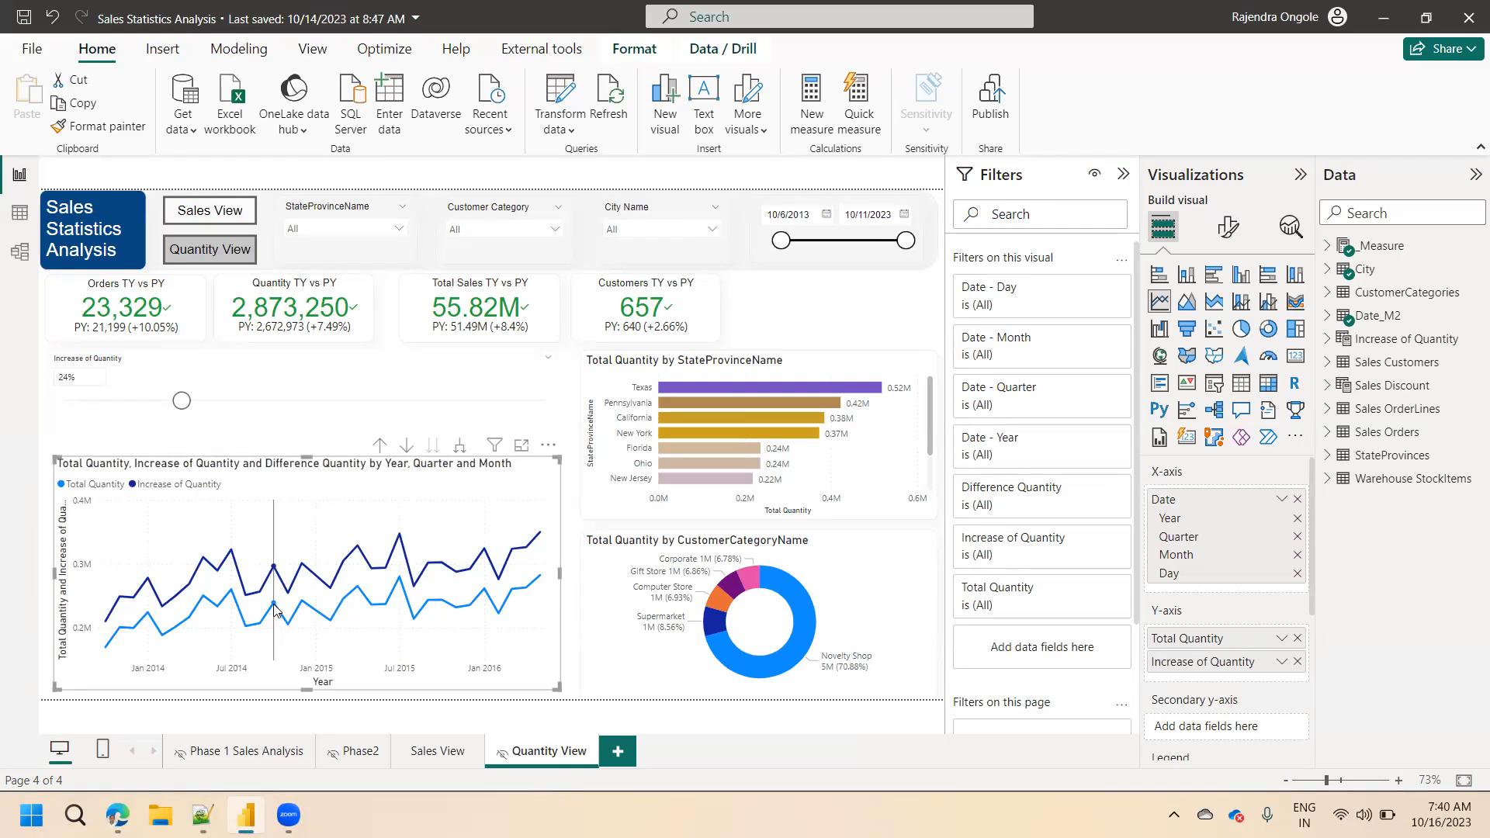
pyautogui.moveTo(269, 598)
pyautogui.click(789, 366)
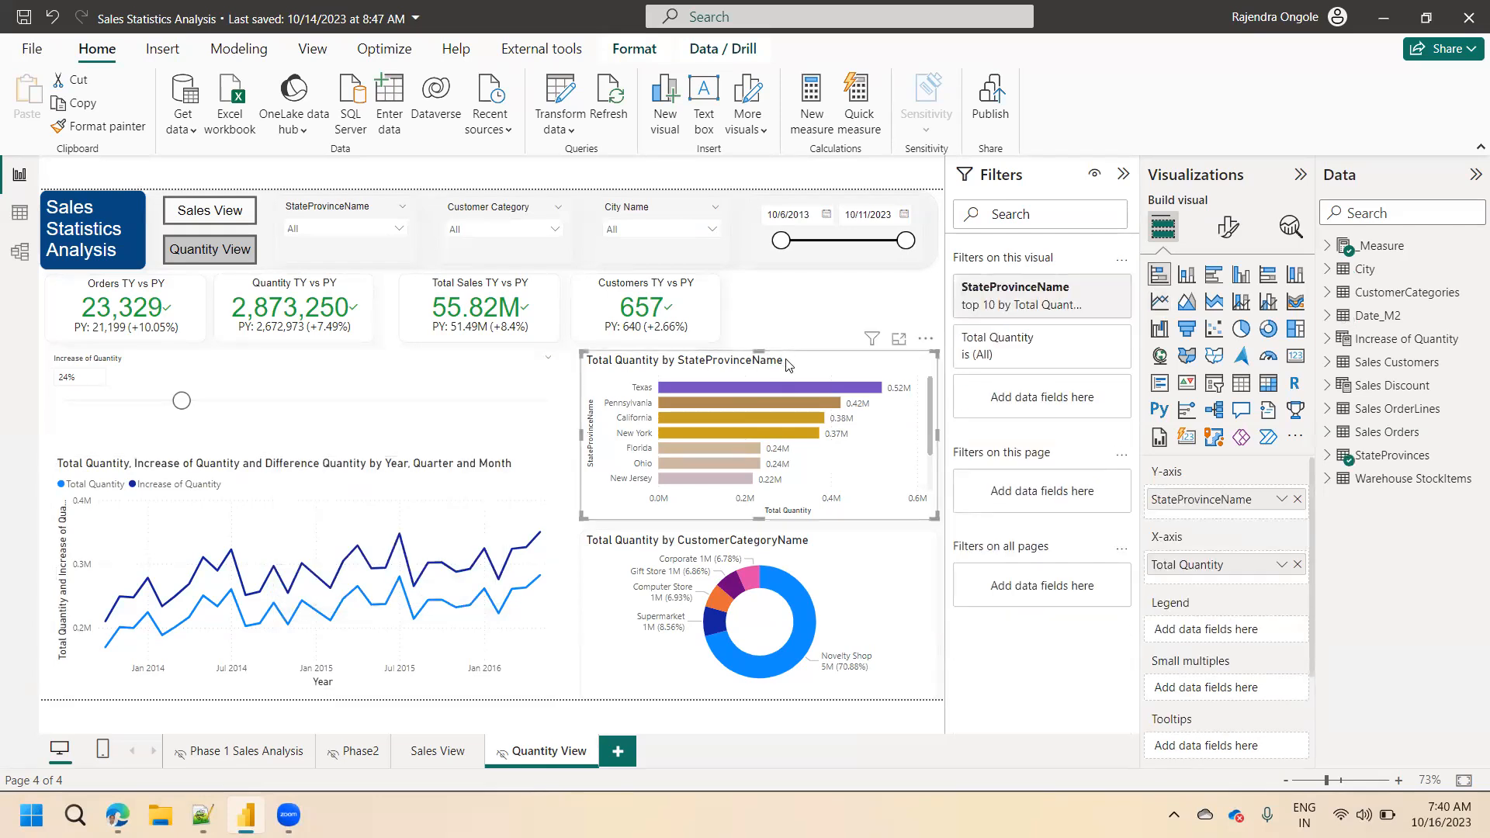
pyautogui.click(782, 555)
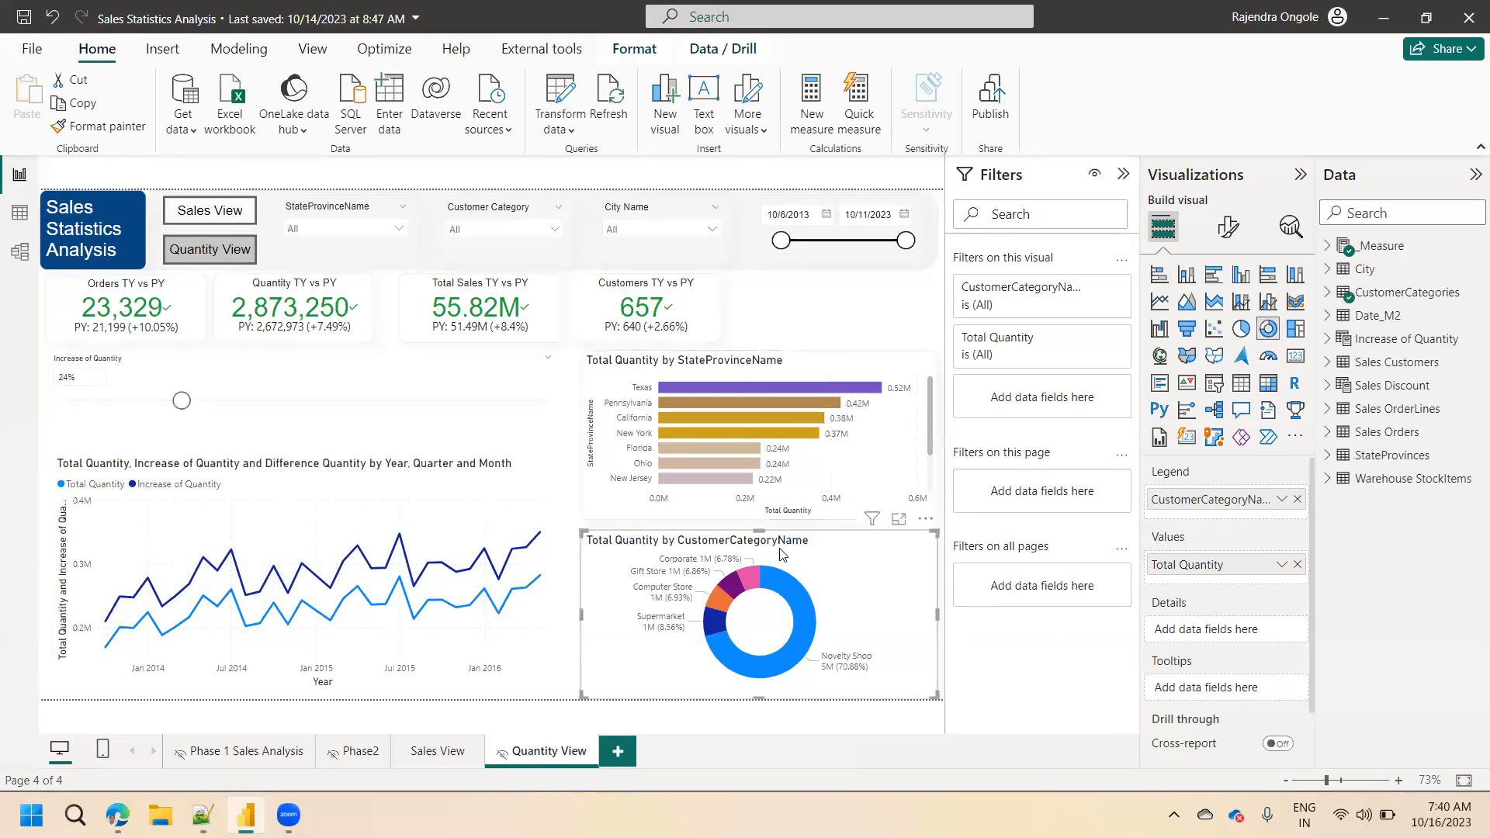
pyautogui.click(814, 300)
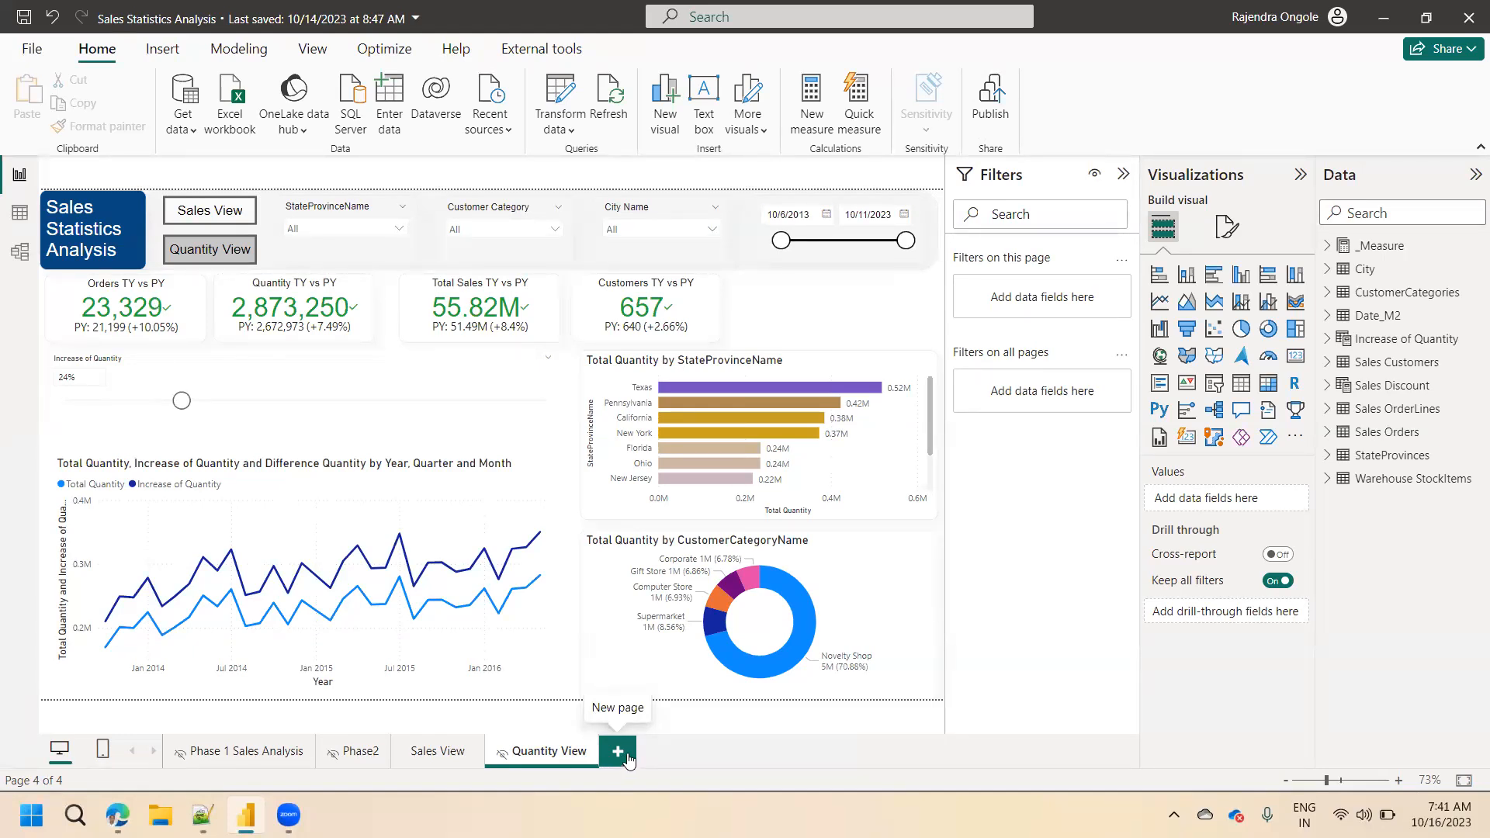
# Duplicate the Quantity View page and rename the copy Drill Through View.
pyautogui.rightClick(553, 762)
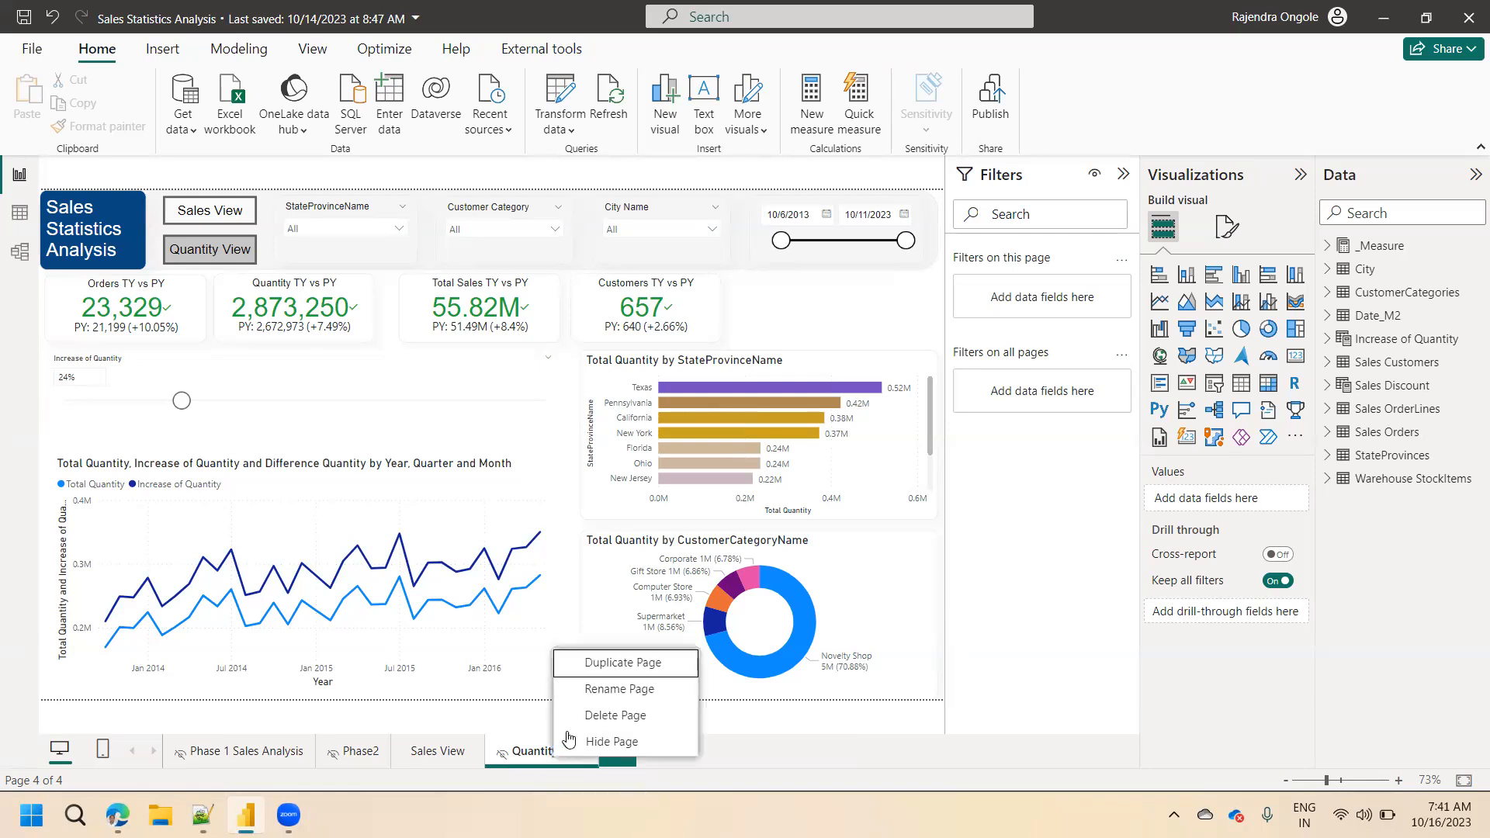
pyautogui.click(623, 664)
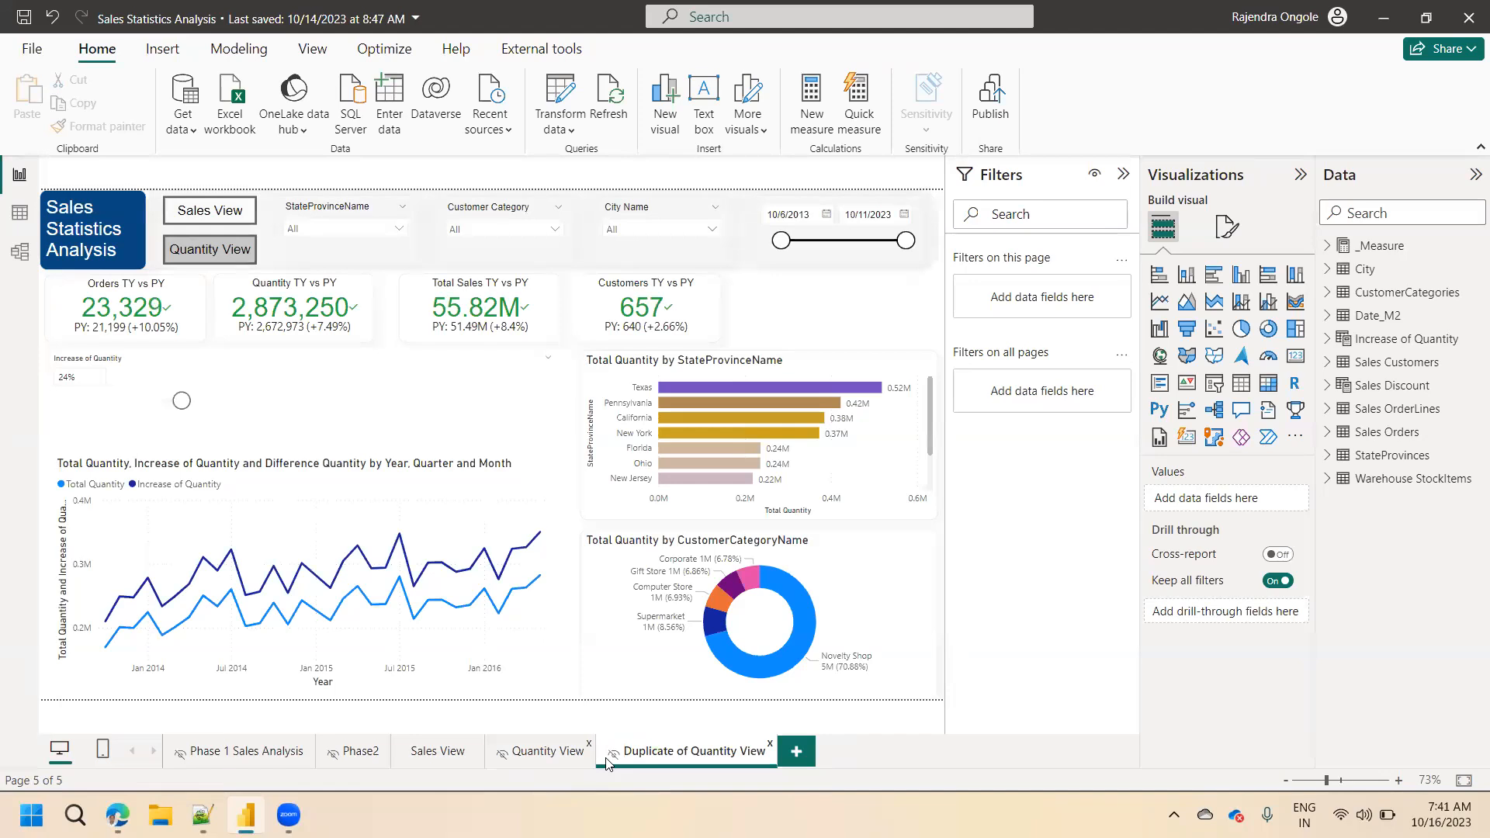
pyautogui.doubleClick(663, 757)
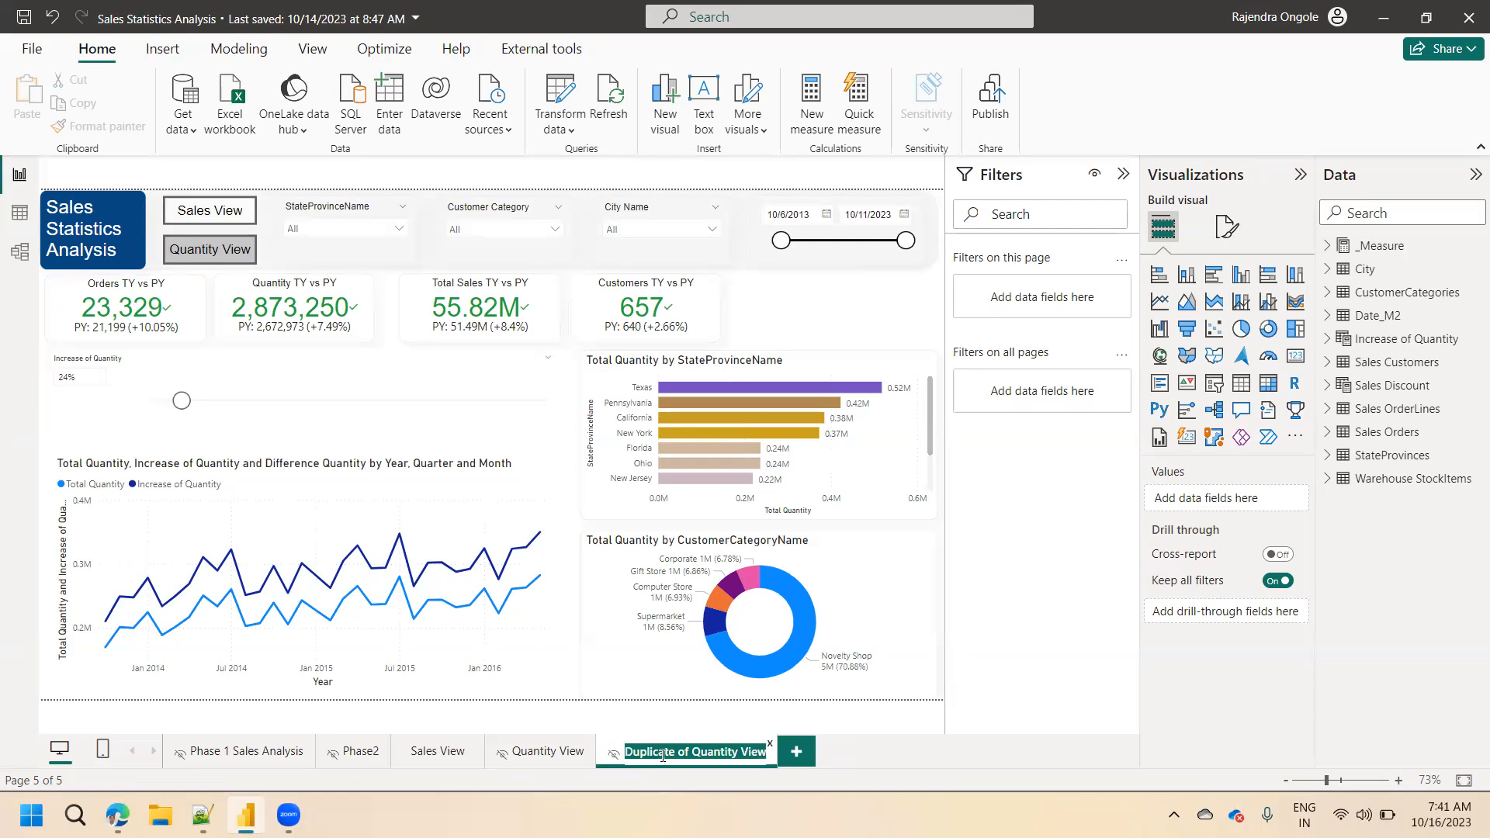
pyautogui.write('DR')
pyautogui.press('BackSpace')
pyautogui.write('rill Throug')
pyautogui.write('h Pa')
pyautogui.press('BackSpace')
pyautogui.press('BackSpace')
pyautogui.write('R')
pyautogui.press('BackSpace')
pyautogui.press('BackSpace')
pyautogui.press('BackSpace')
pyautogui.press('BackSpace')
pyautogui.write('View')
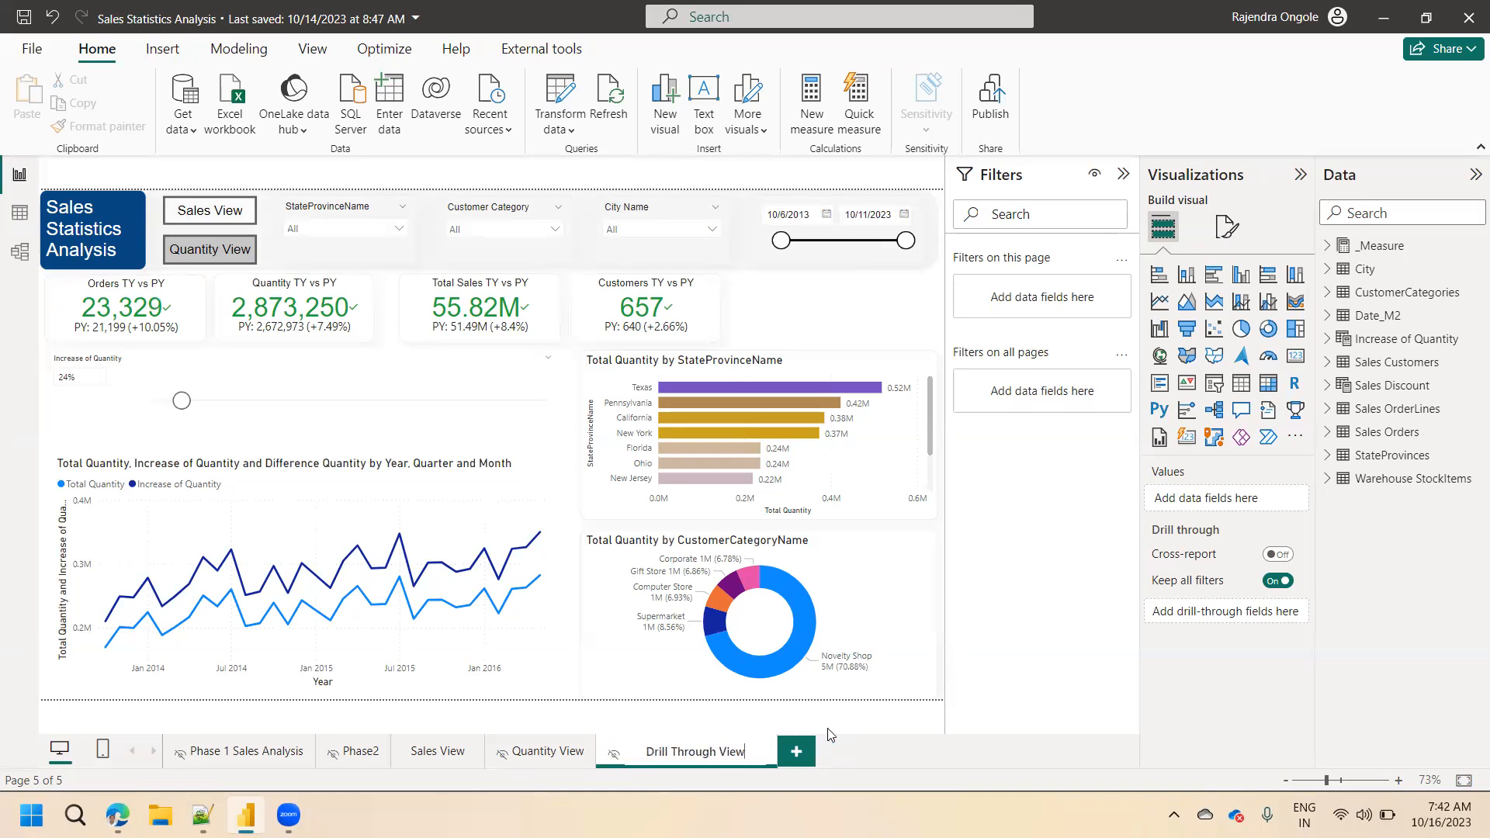
pyautogui.press('Return')
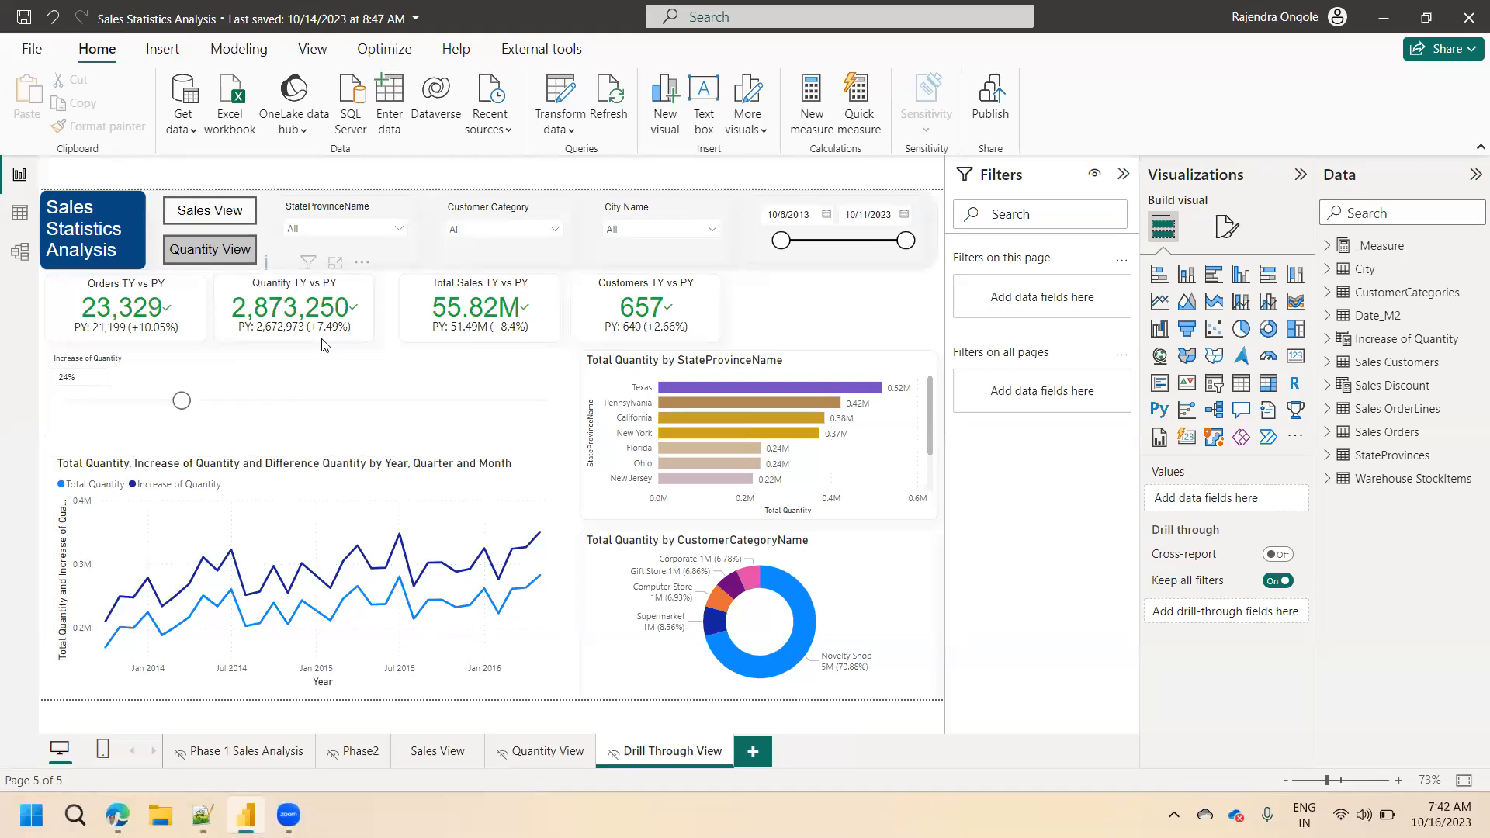
pyautogui.click(140, 311)
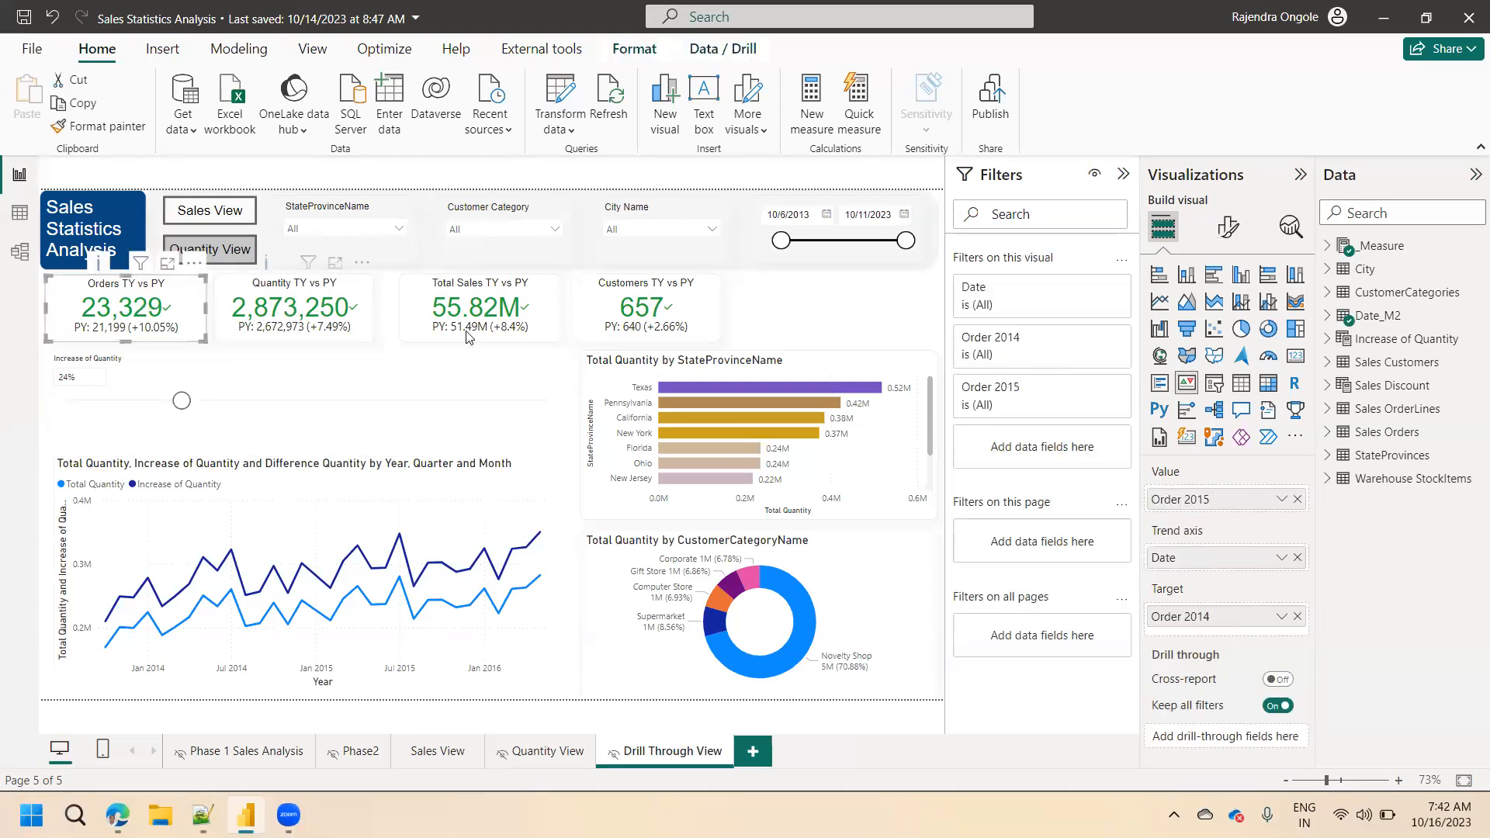
pyautogui.keyDown('ctrl'); pyautogui.click(292, 317); pyautogui.keyUp('ctrl')
pyautogui.keyDown('ctrl'); pyautogui.click(469, 336); pyautogui.keyUp('ctrl')
pyautogui.keyDown('ctrl'); pyautogui.click(638, 330); pyautogui.keyUp('ctrl')
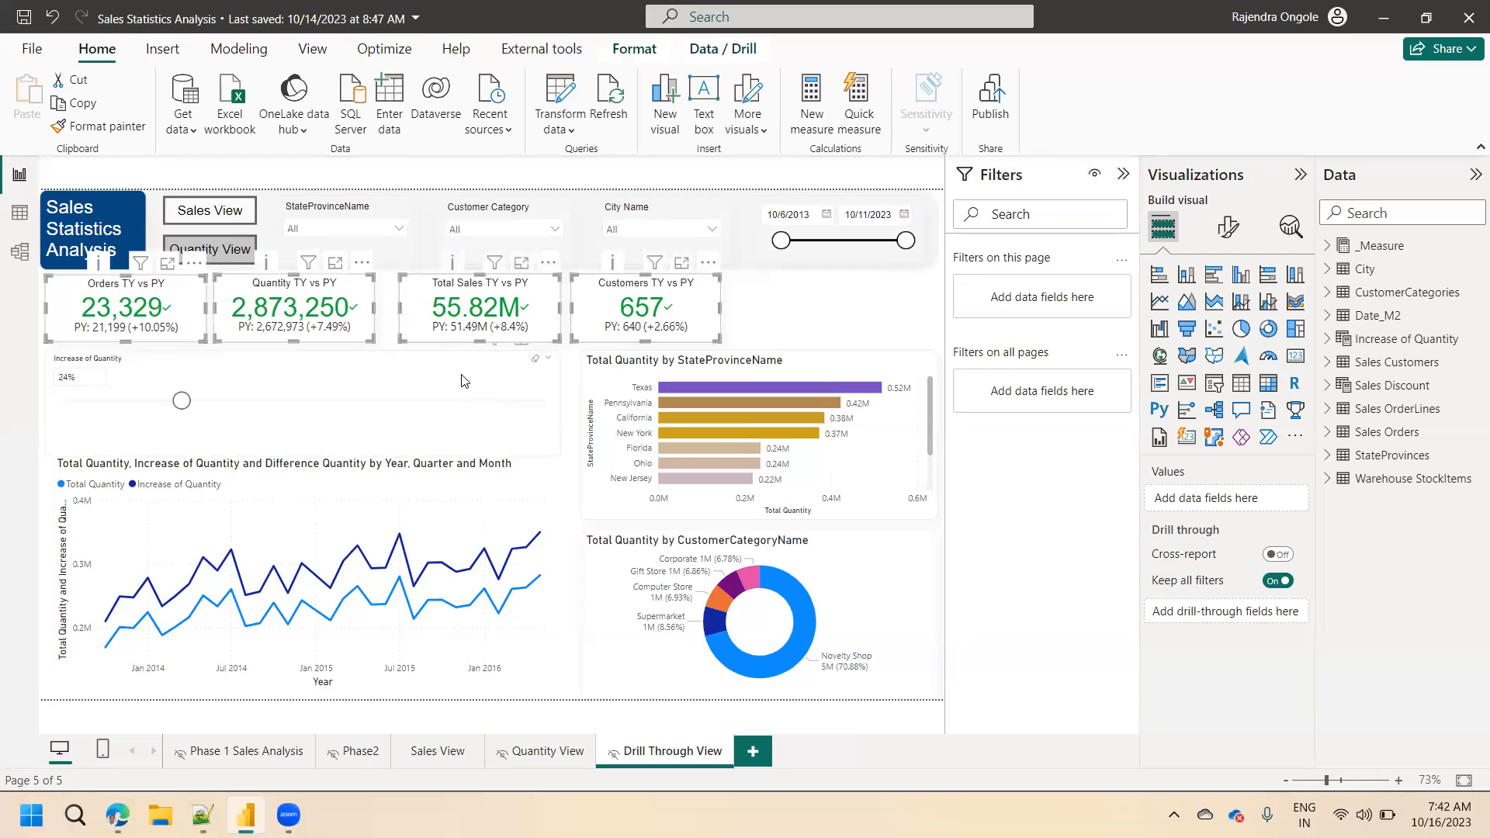
pyautogui.keyDown('ctrl'); pyautogui.click(469, 392); pyautogui.keyUp('ctrl')
pyautogui.keyDown('ctrl'); pyautogui.click(739, 371); pyautogui.keyUp('ctrl')
pyautogui.keyDown('ctrl'); pyautogui.click(392, 511); pyautogui.keyUp('ctrl')
pyautogui.click(739, 542)
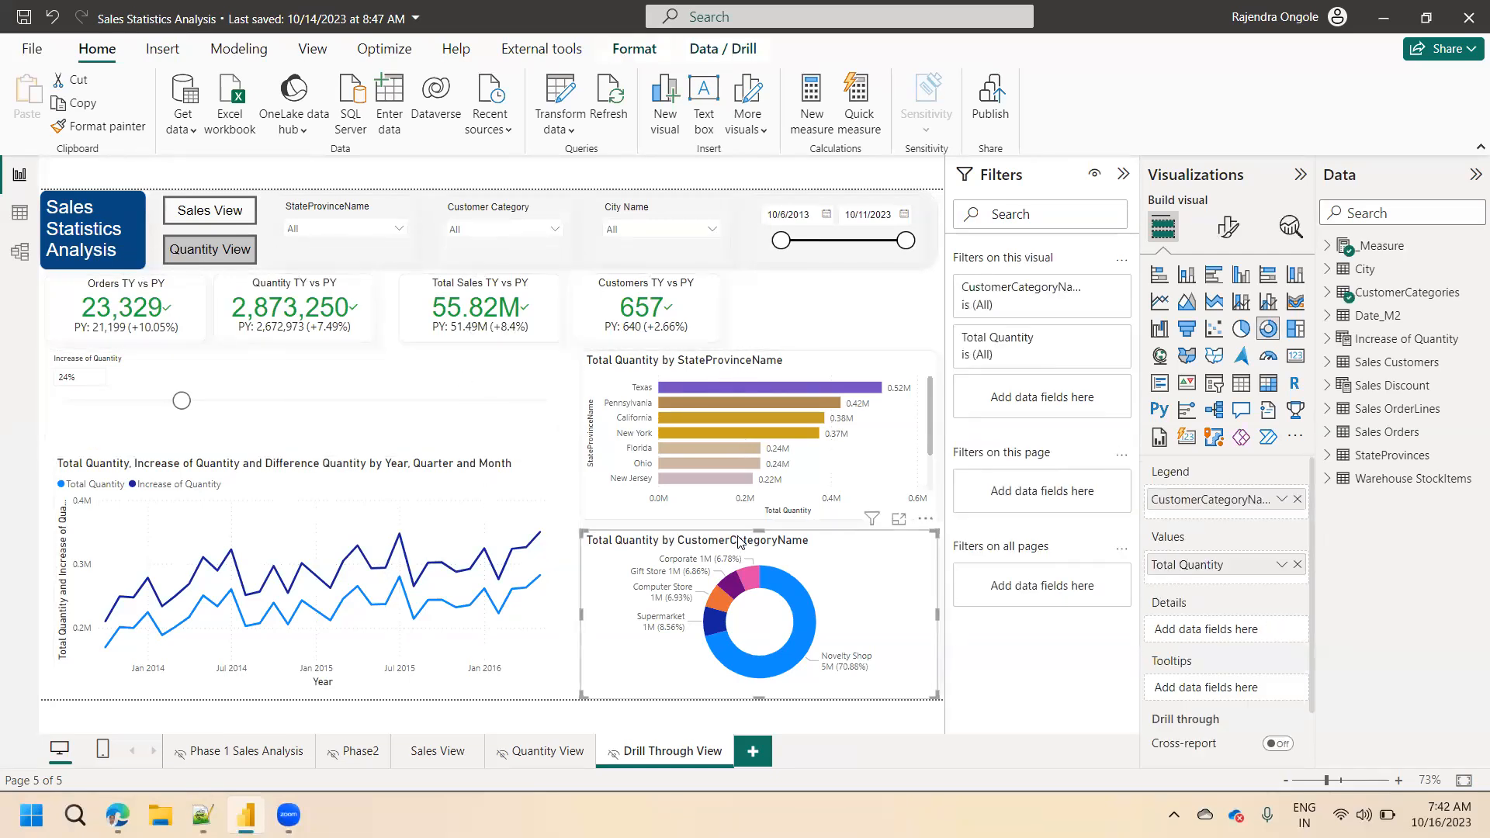
# Show the Selection pane listing the objects on the Drill Through View page.
pyautogui.click(312, 51)
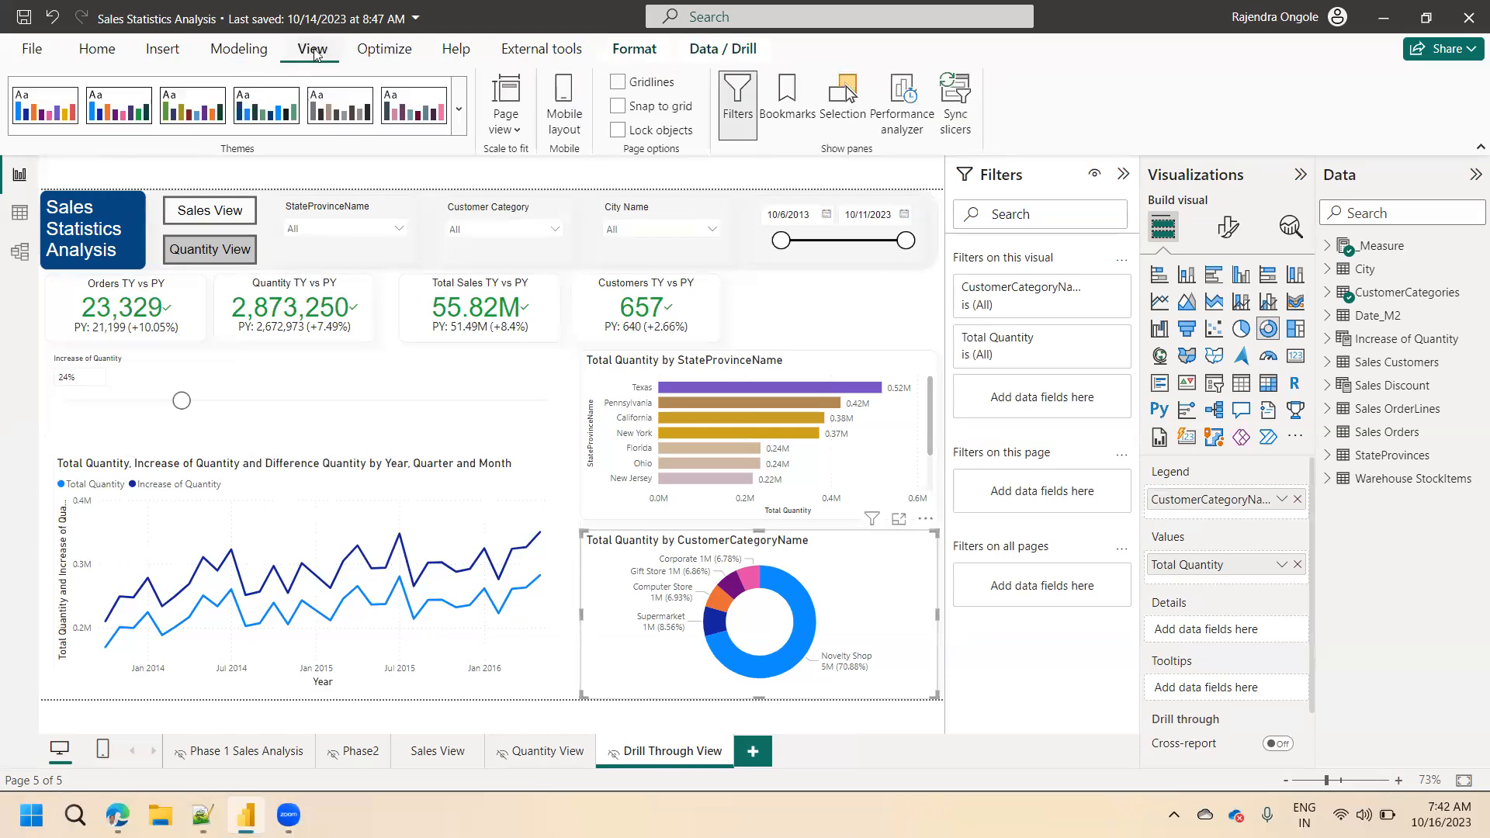
pyautogui.click(848, 130)
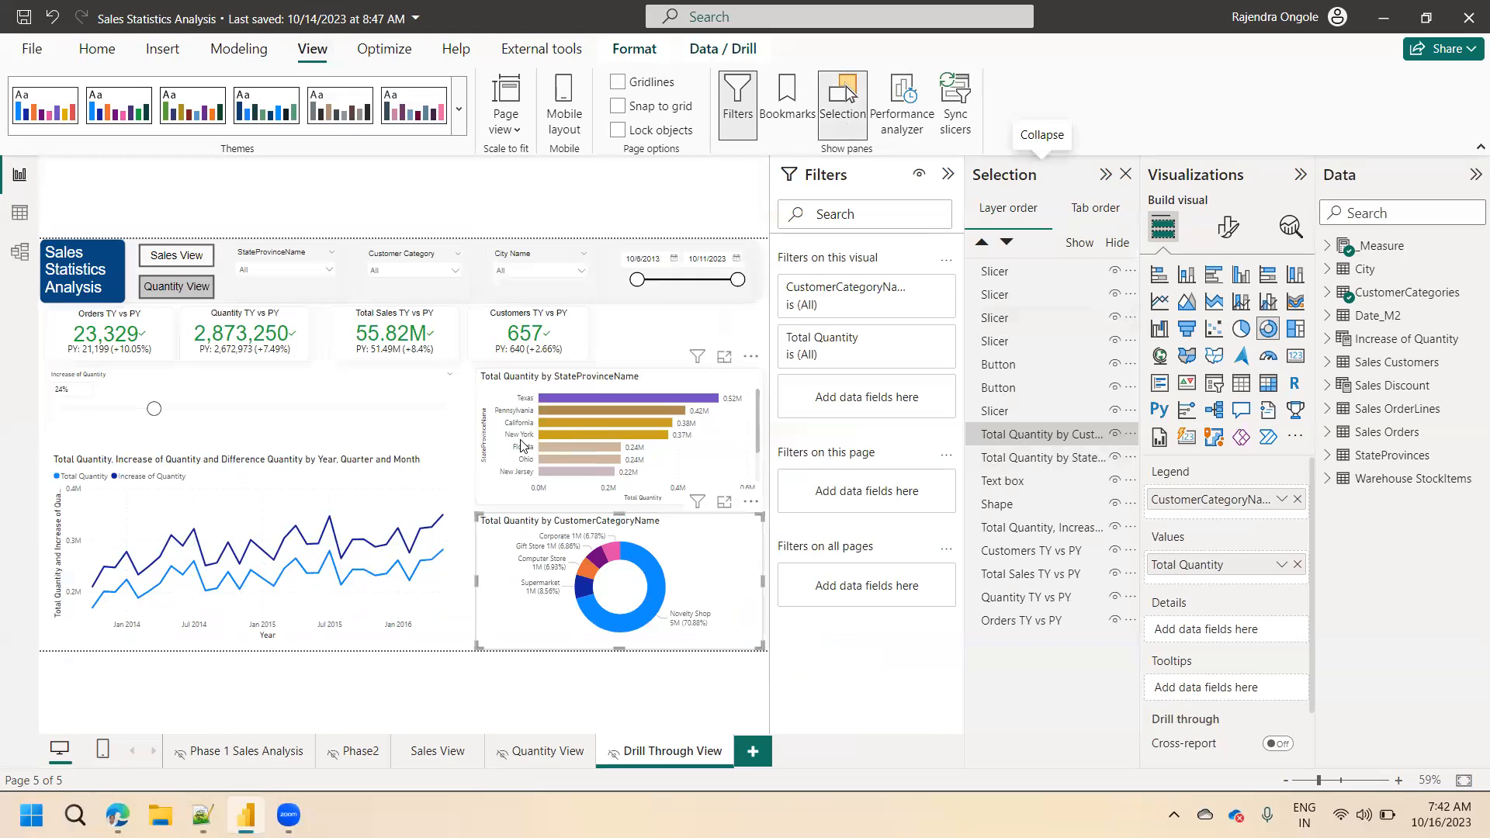
pyautogui.keyDown('ctrl'); pyautogui.click(1020, 464); pyautogui.keyUp('ctrl')
pyautogui.keyDown('ctrl'); pyautogui.click(1009, 483); pyautogui.keyUp('ctrl')
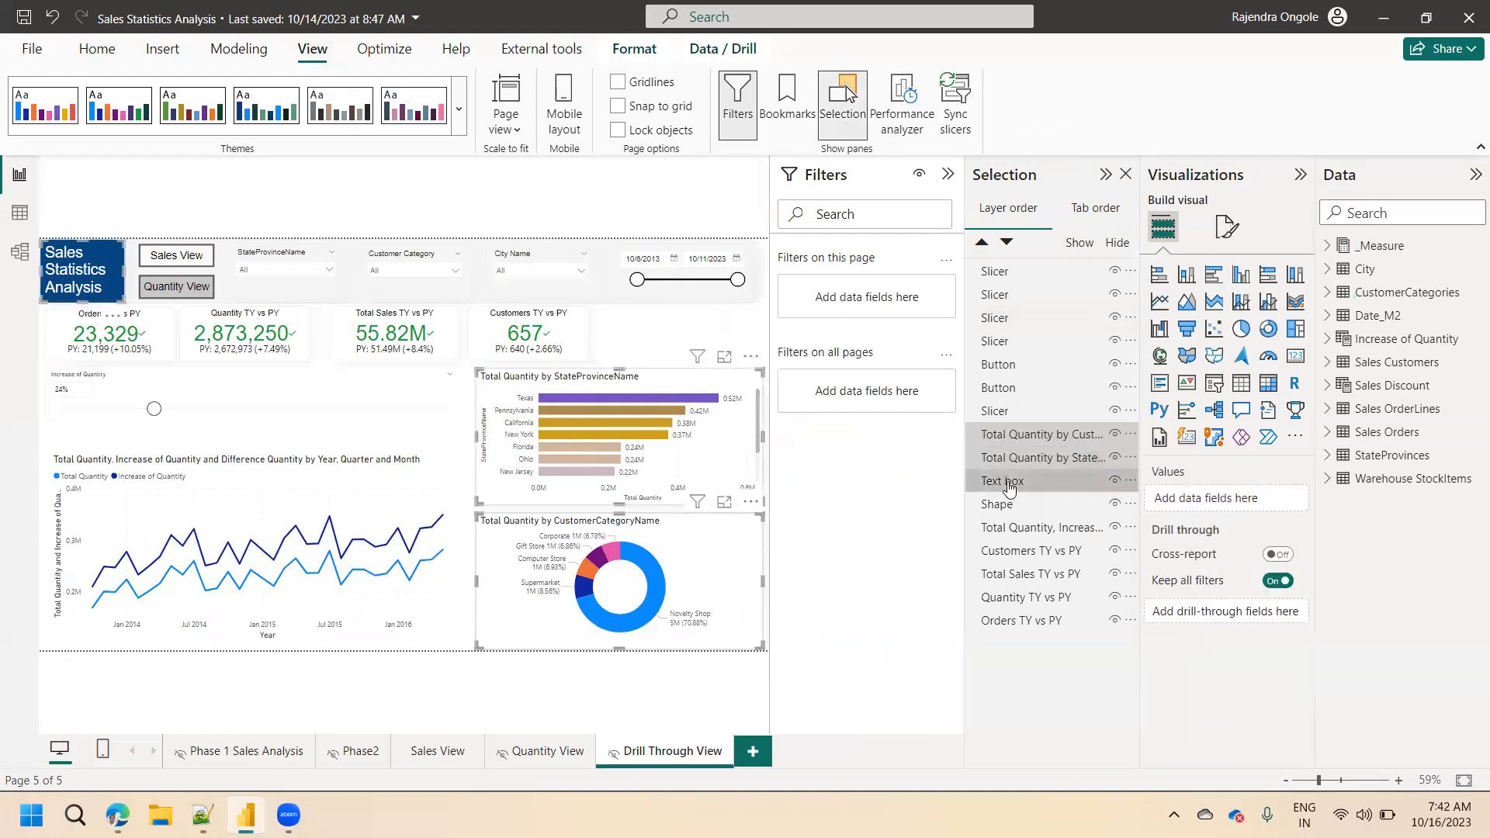
pyautogui.keyDown('ctrl'); pyautogui.click(1003, 505); pyautogui.keyUp('ctrl')
pyautogui.keyDown('ctrl'); pyautogui.click(1010, 529); pyautogui.keyUp('ctrl')
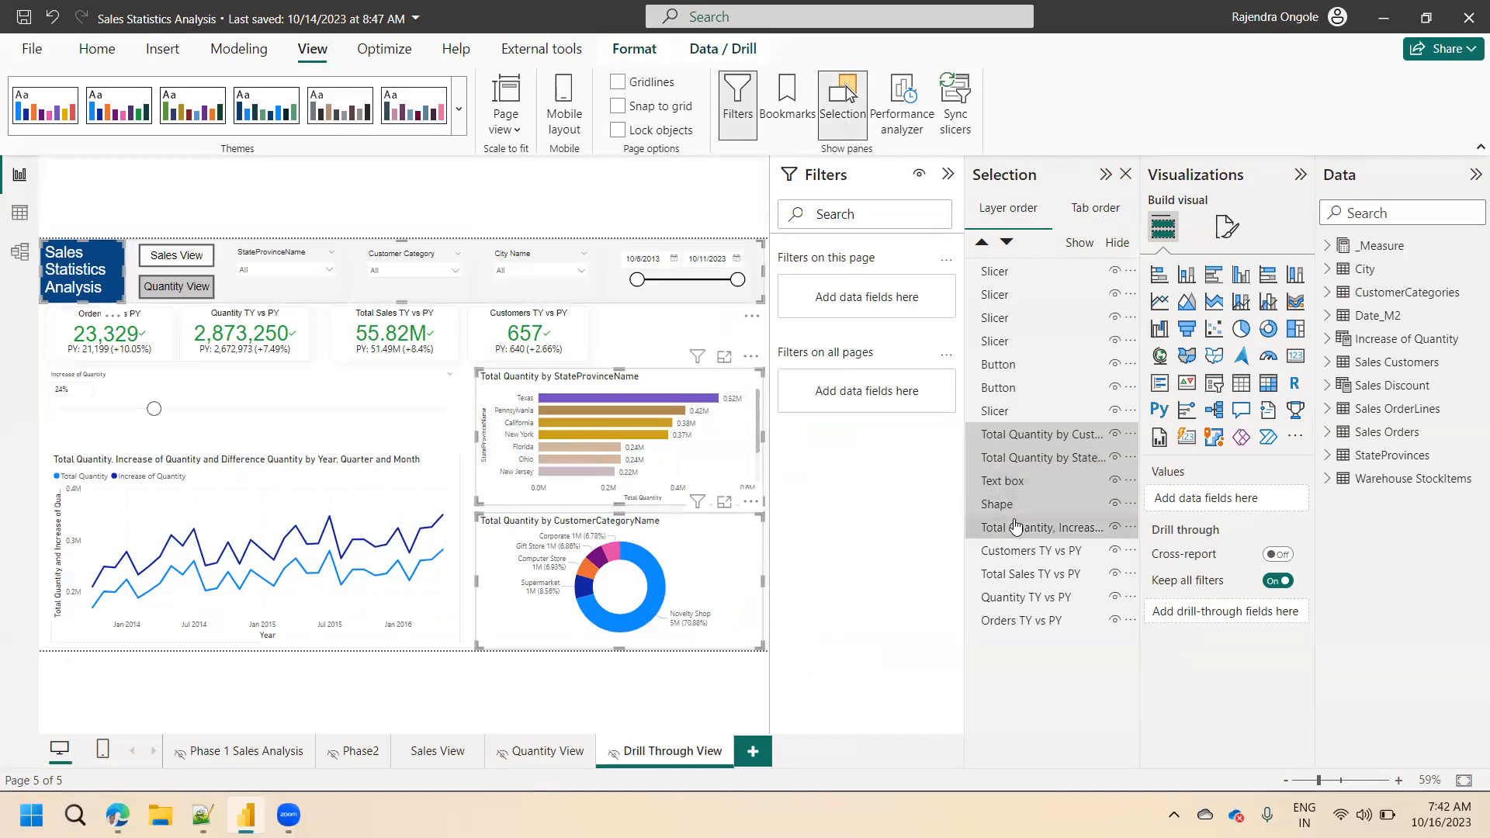
pyautogui.keyDown('ctrl'); pyautogui.click(1014, 552); pyautogui.keyUp('ctrl')
pyautogui.keyDown('ctrl'); pyautogui.click(1017, 578); pyautogui.keyUp('ctrl')
pyautogui.keyDown('ctrl'); pyautogui.click(1017, 600); pyautogui.keyUp('ctrl')
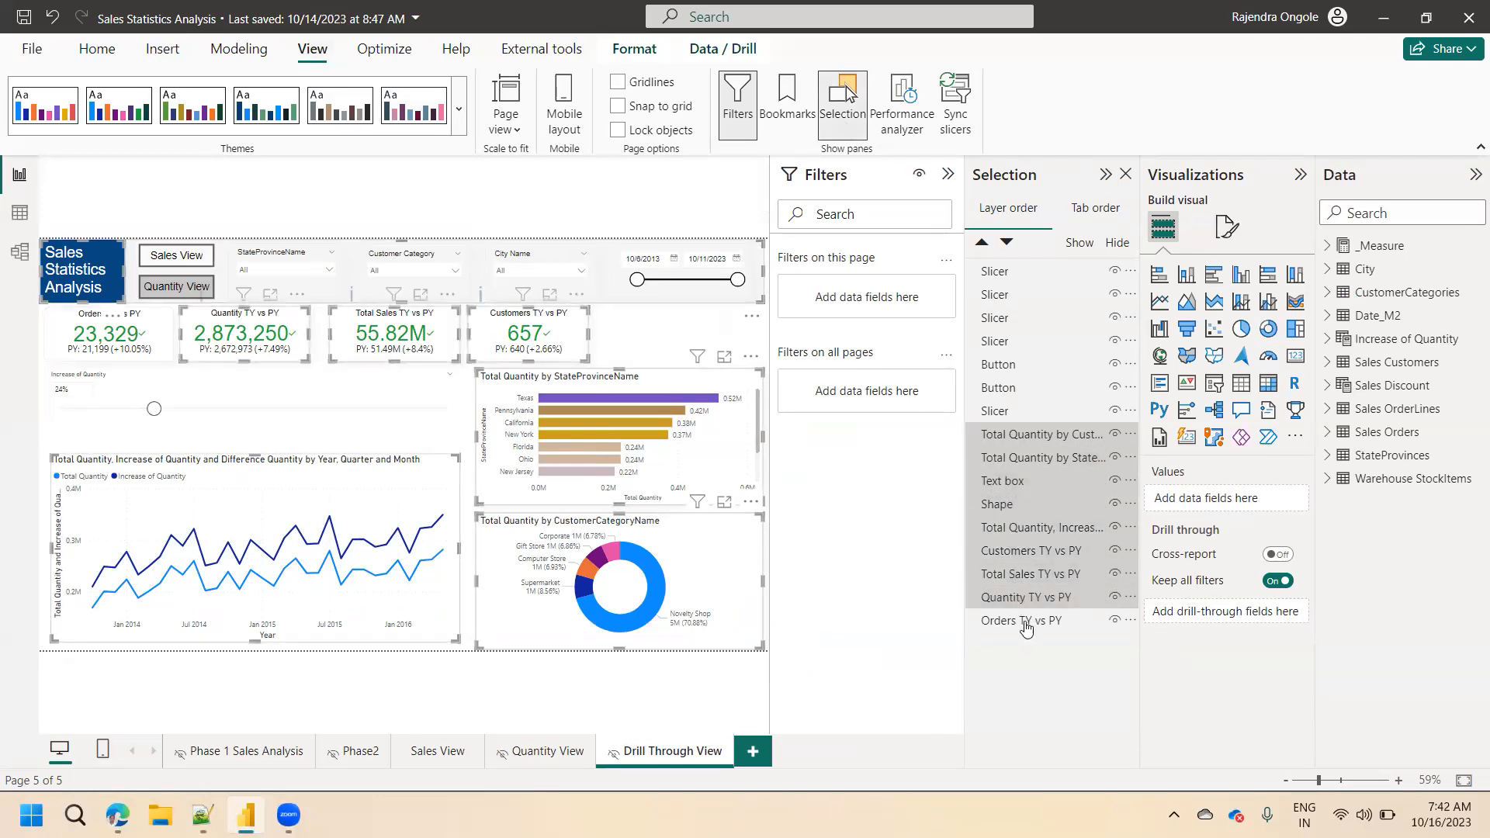
pyautogui.keyDown('ctrl'); pyautogui.click(1026, 623); pyautogui.keyUp('ctrl')
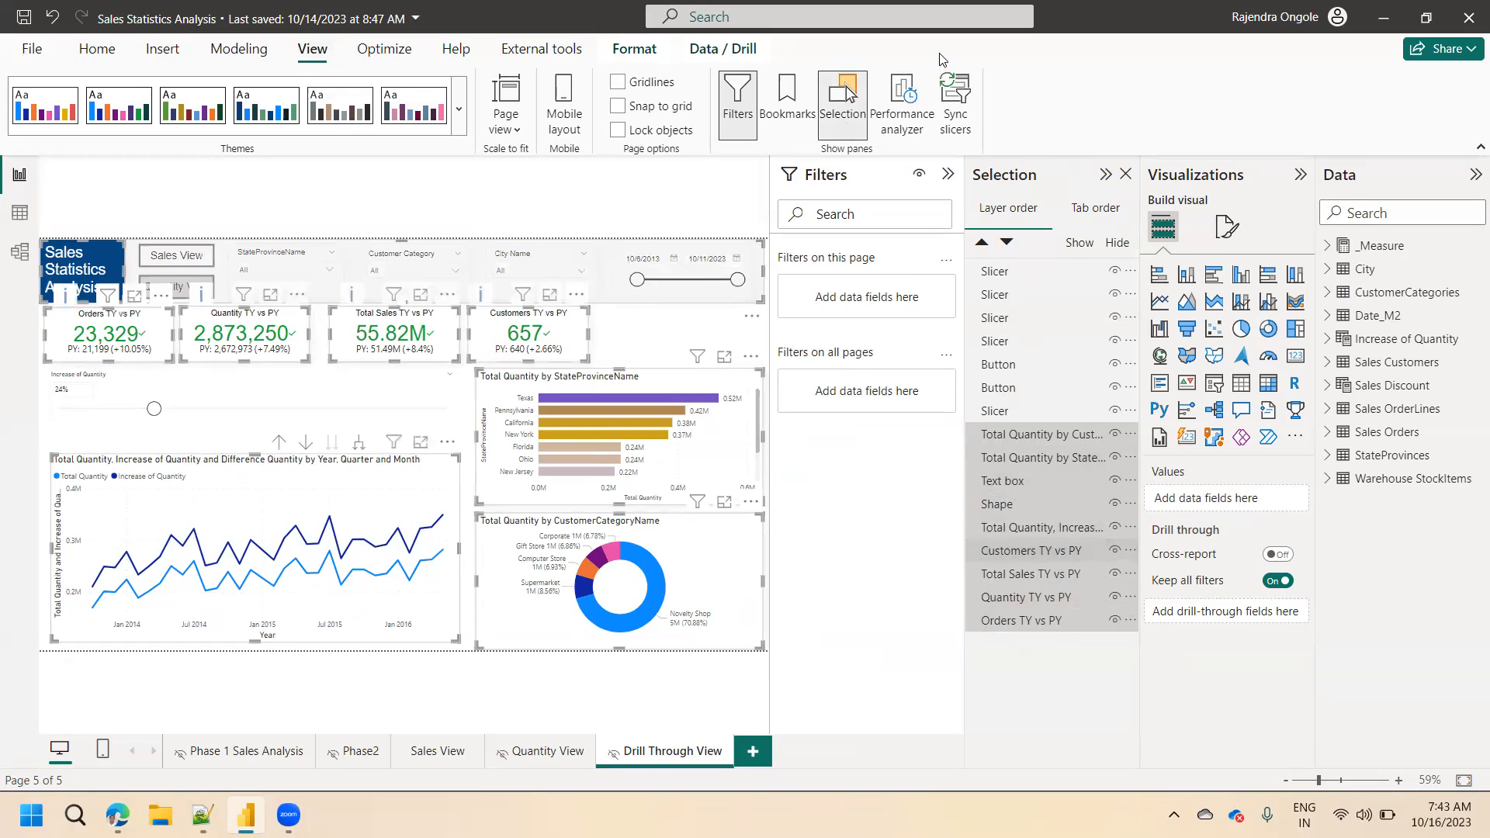
pyautogui.click(948, 174)
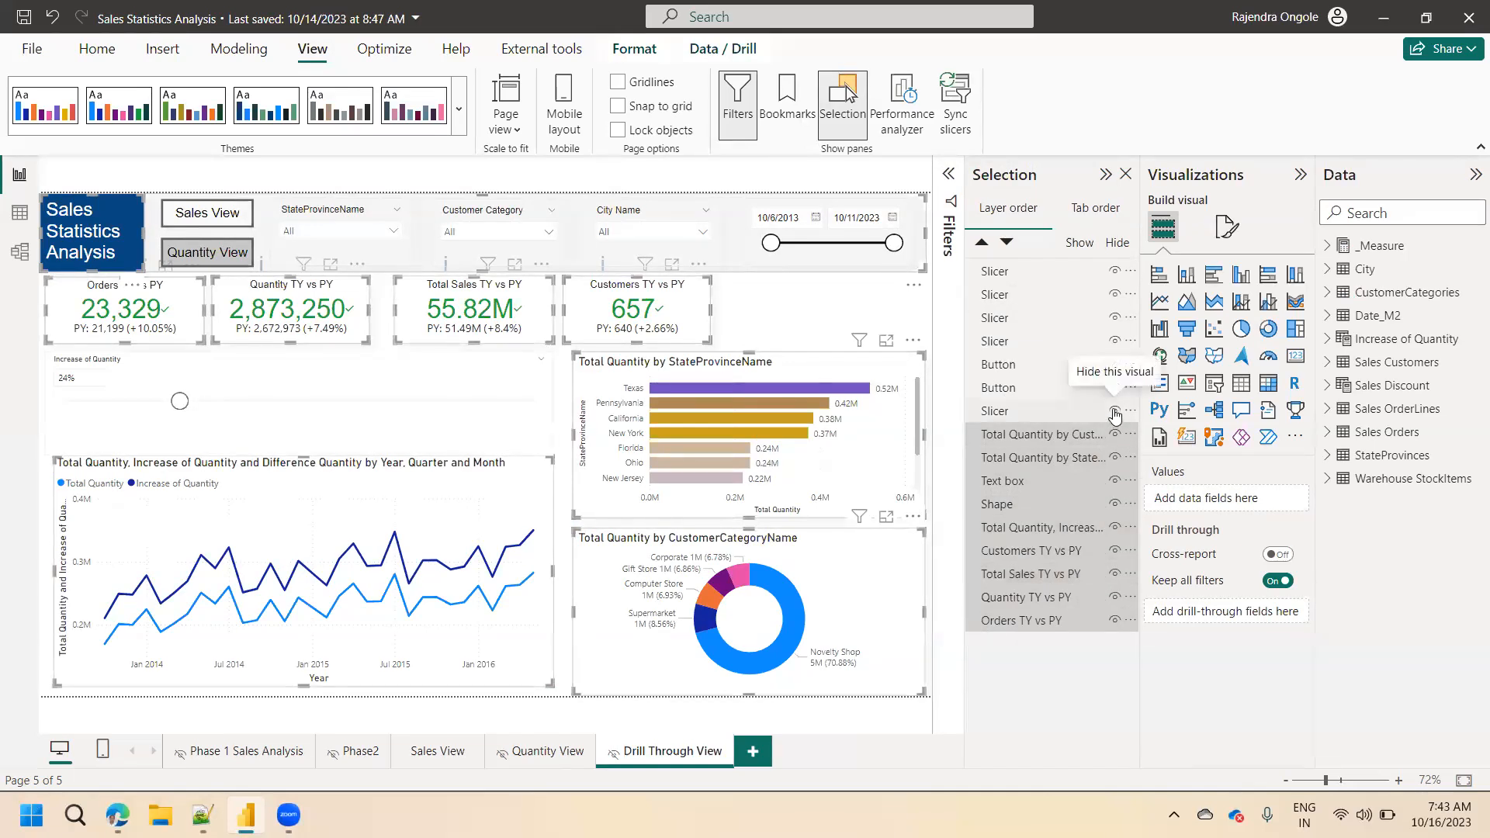
pyautogui.keyDown('ctrl'); pyautogui.click(1034, 417); pyautogui.keyUp('ctrl')
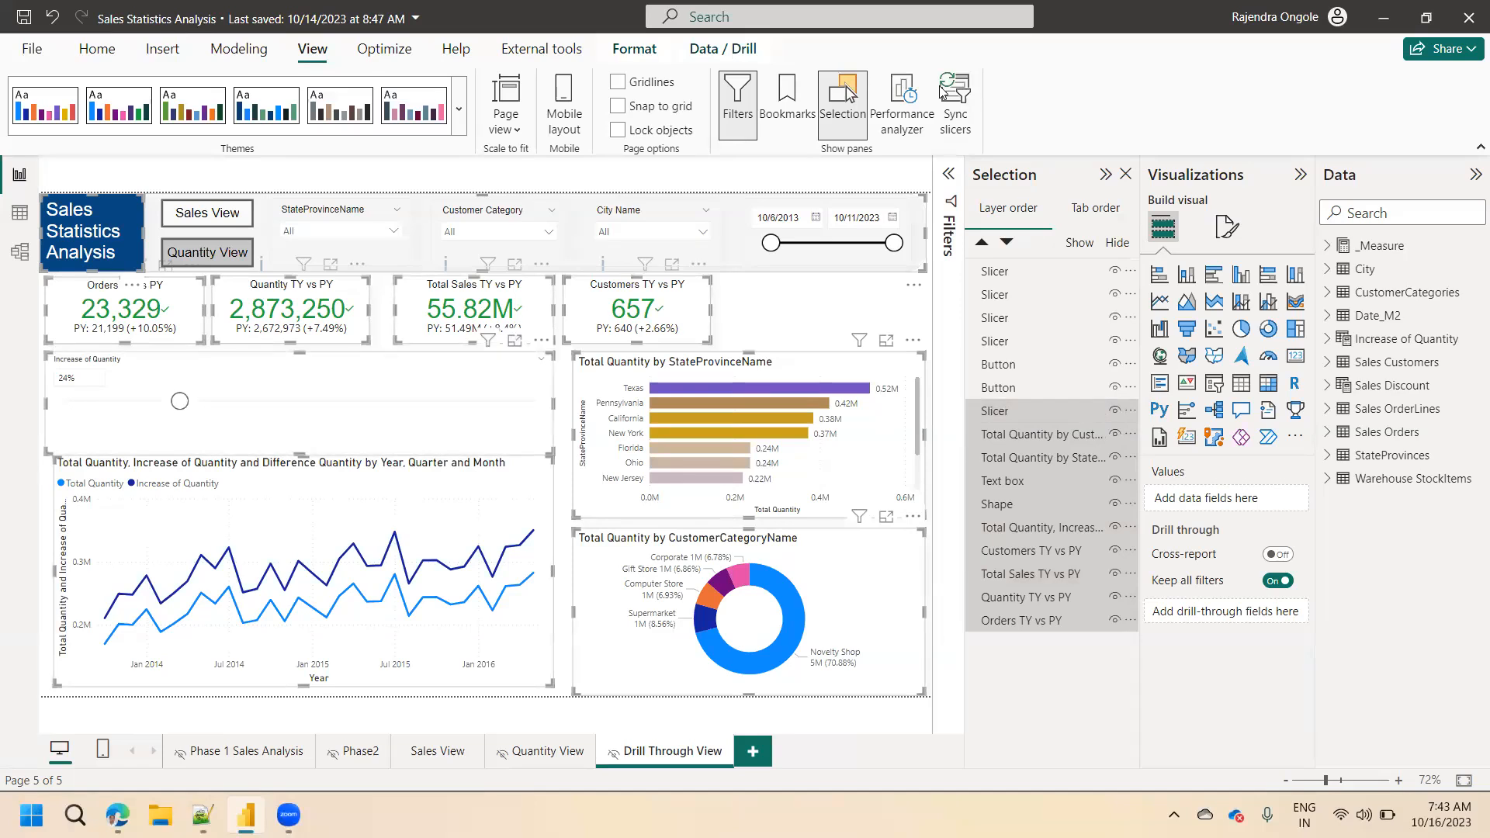
pyautogui.click(320, 392)
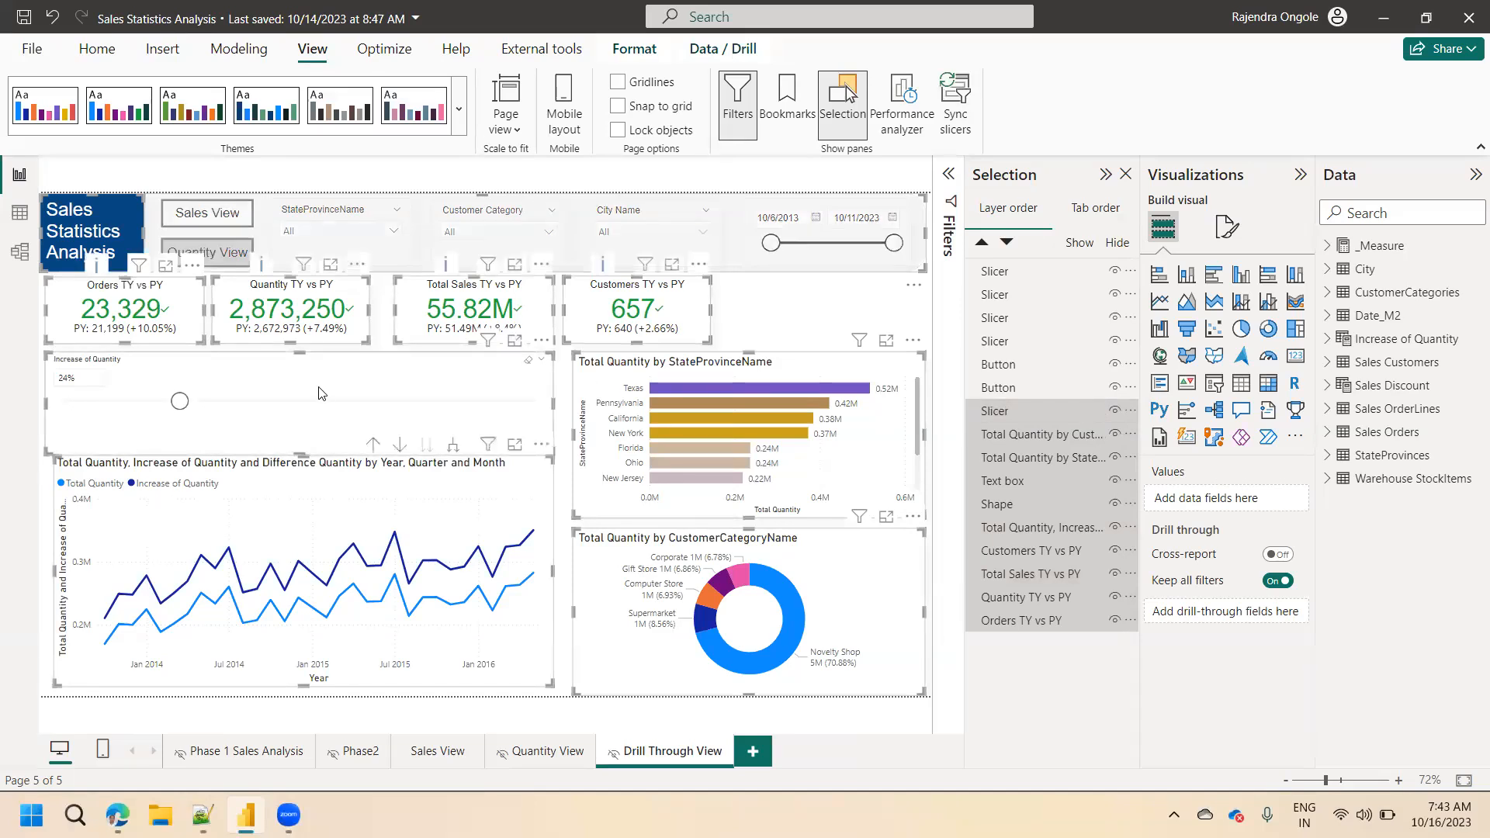
pyautogui.click(685, 374)
# Delete the line, bar and donut charts, the four KPI cards, the Increase of Quantity slicer, the title text box and the background shape.
pyautogui.click(418, 493)
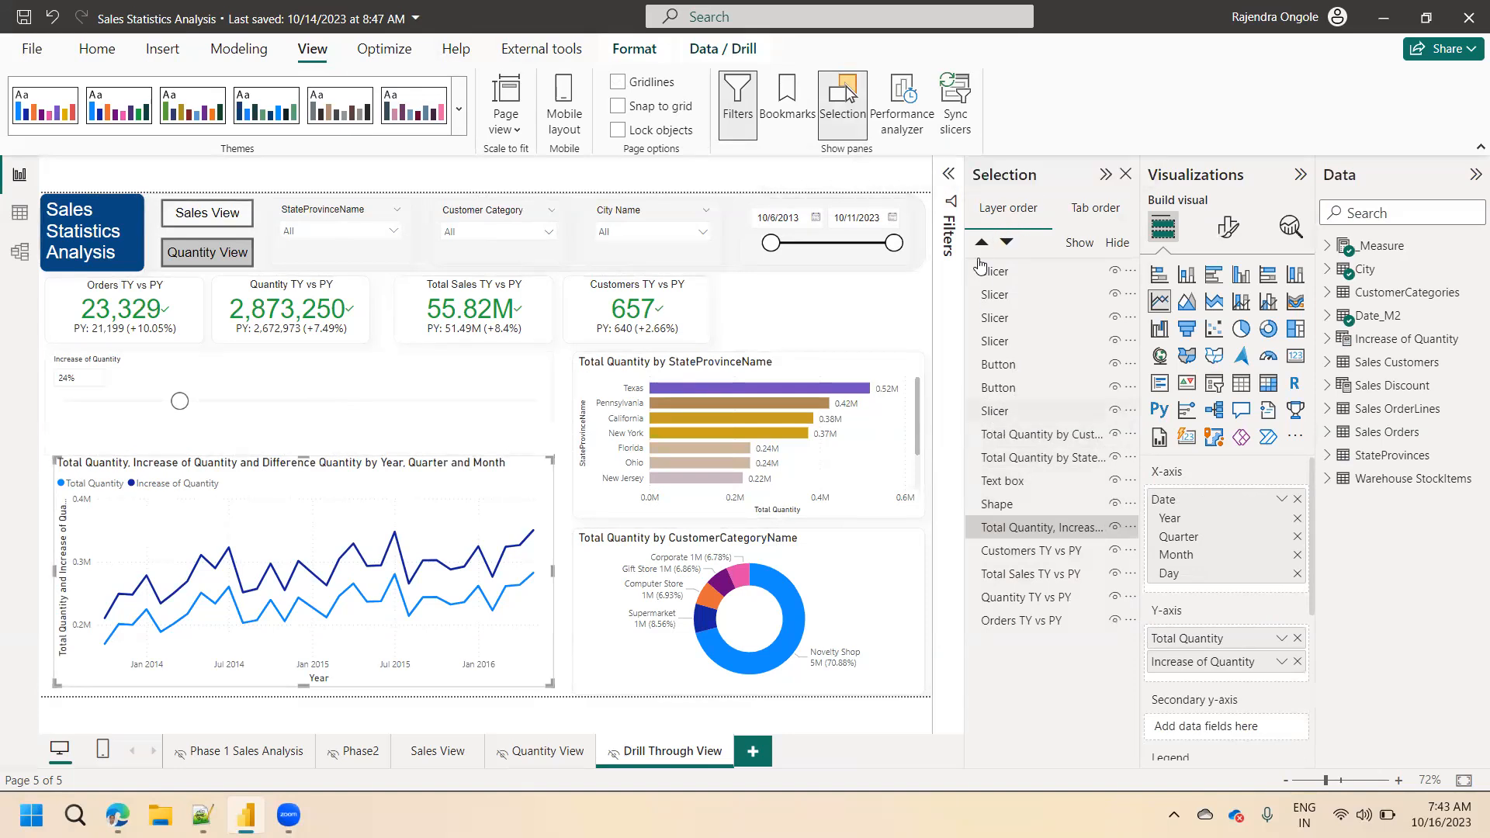
pyautogui.click(1100, 209)
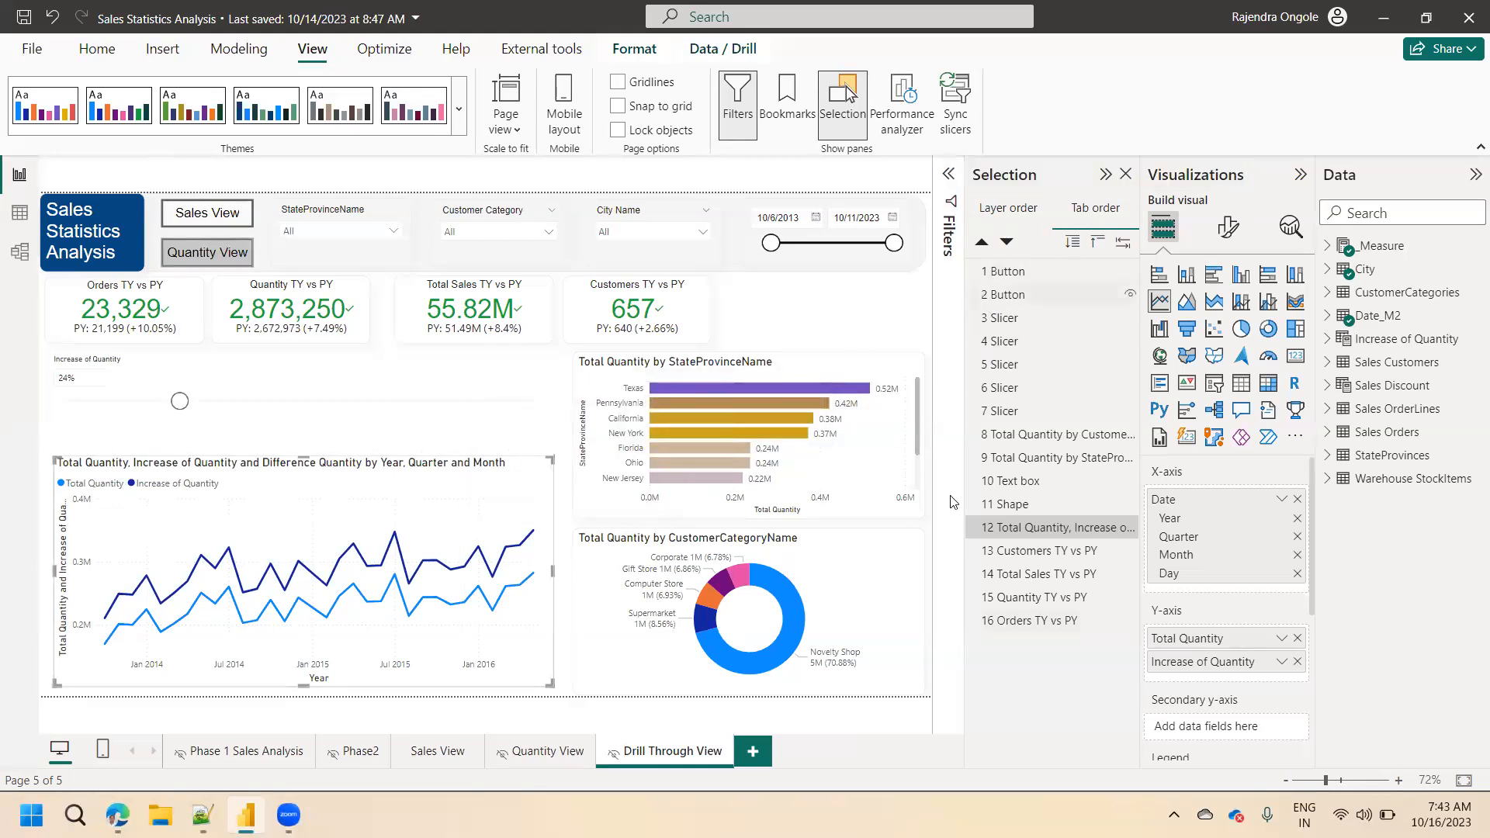
pyautogui.click(1011, 209)
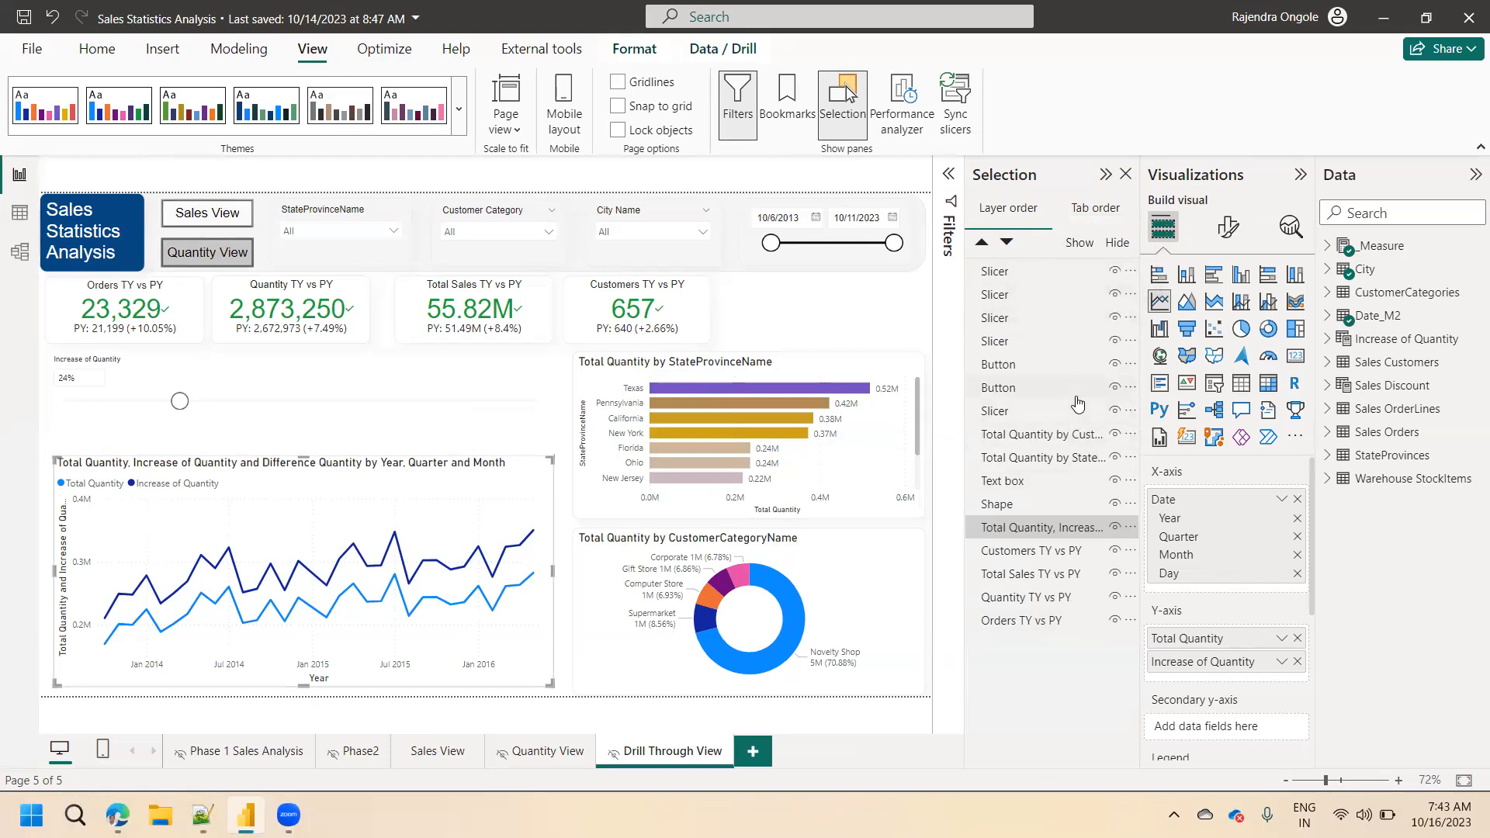
pyautogui.keyDown('ctrl'); pyautogui.click(1008, 411); pyautogui.keyUp('ctrl')
pyautogui.keyDown('ctrl'); pyautogui.click(1003, 458); pyautogui.keyUp('ctrl')
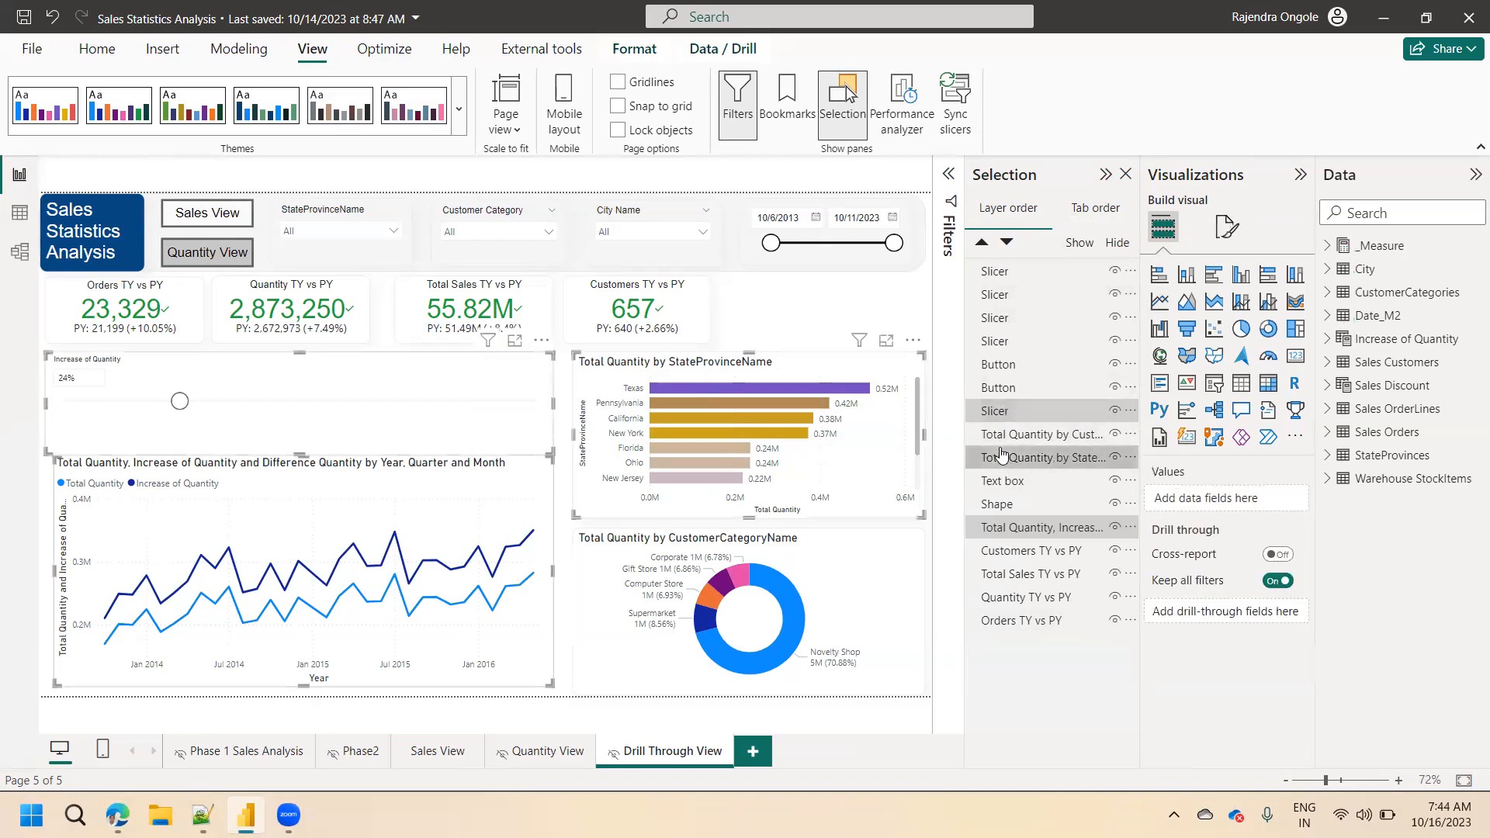
pyautogui.keyDown('ctrl'); pyautogui.click(1002, 481); pyautogui.keyUp('ctrl')
pyautogui.keyDown('ctrl'); pyautogui.click(1000, 503); pyautogui.keyUp('ctrl')
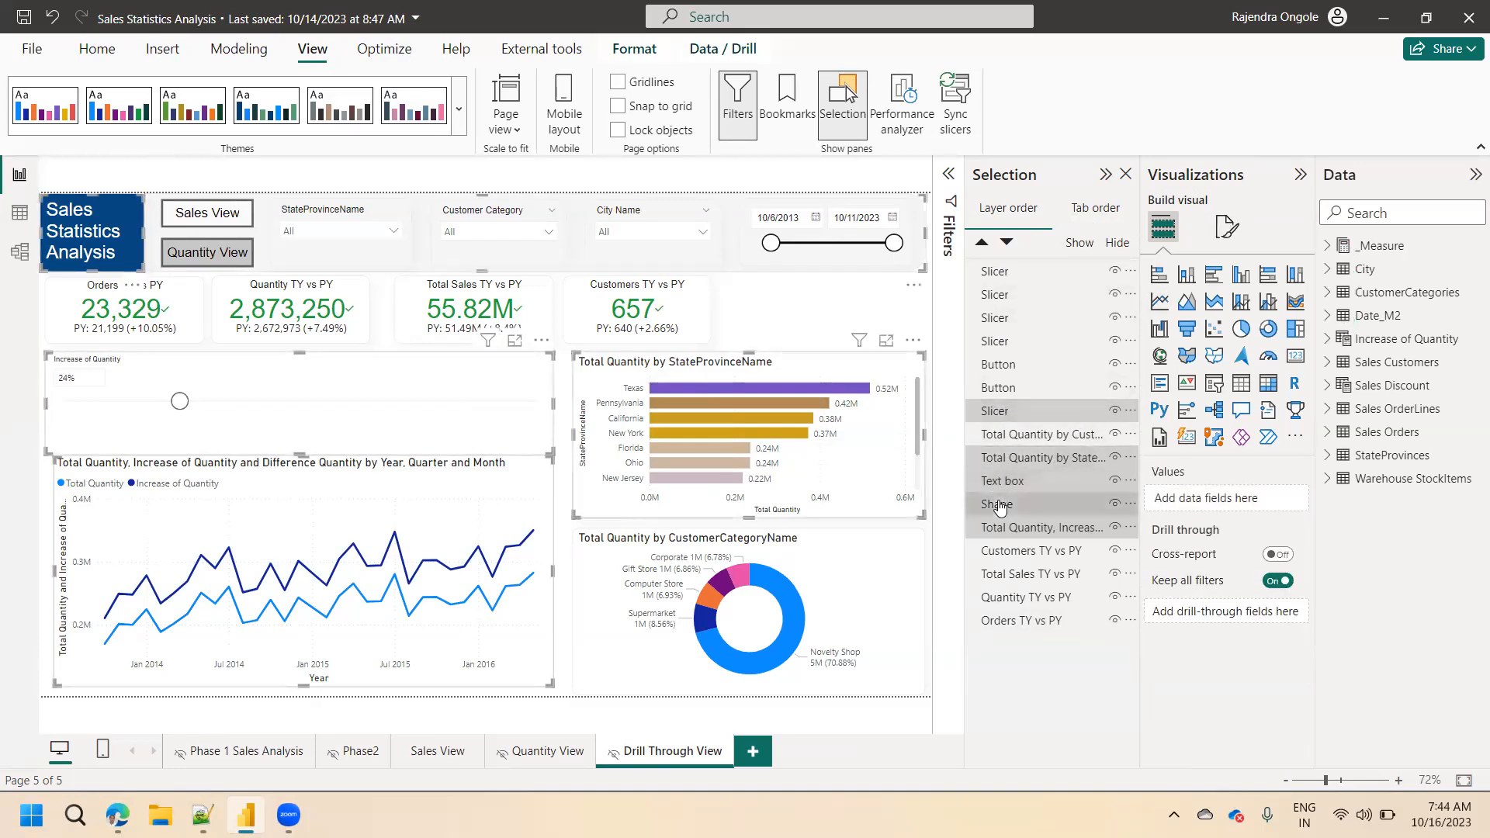
pyautogui.keyDown('ctrl'); pyautogui.click(1011, 436); pyautogui.keyUp('ctrl')
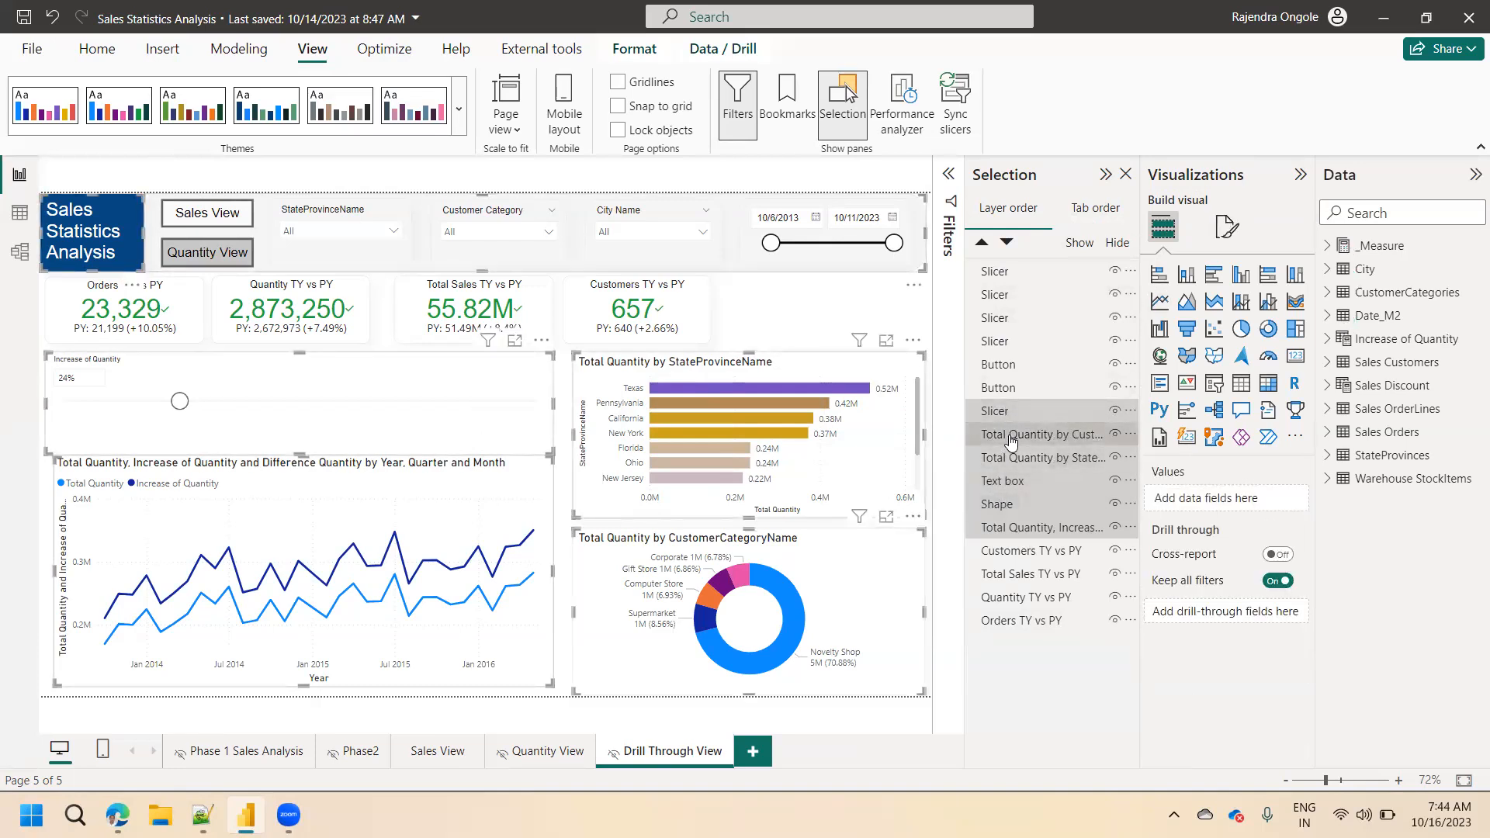
pyautogui.keyDown('ctrl'); pyautogui.click(1013, 552); pyautogui.keyUp('ctrl')
pyautogui.keyDown('ctrl'); pyautogui.click(1013, 576); pyautogui.keyUp('ctrl')
pyautogui.keyDown('ctrl'); pyautogui.click(1012, 598); pyautogui.keyUp('ctrl')
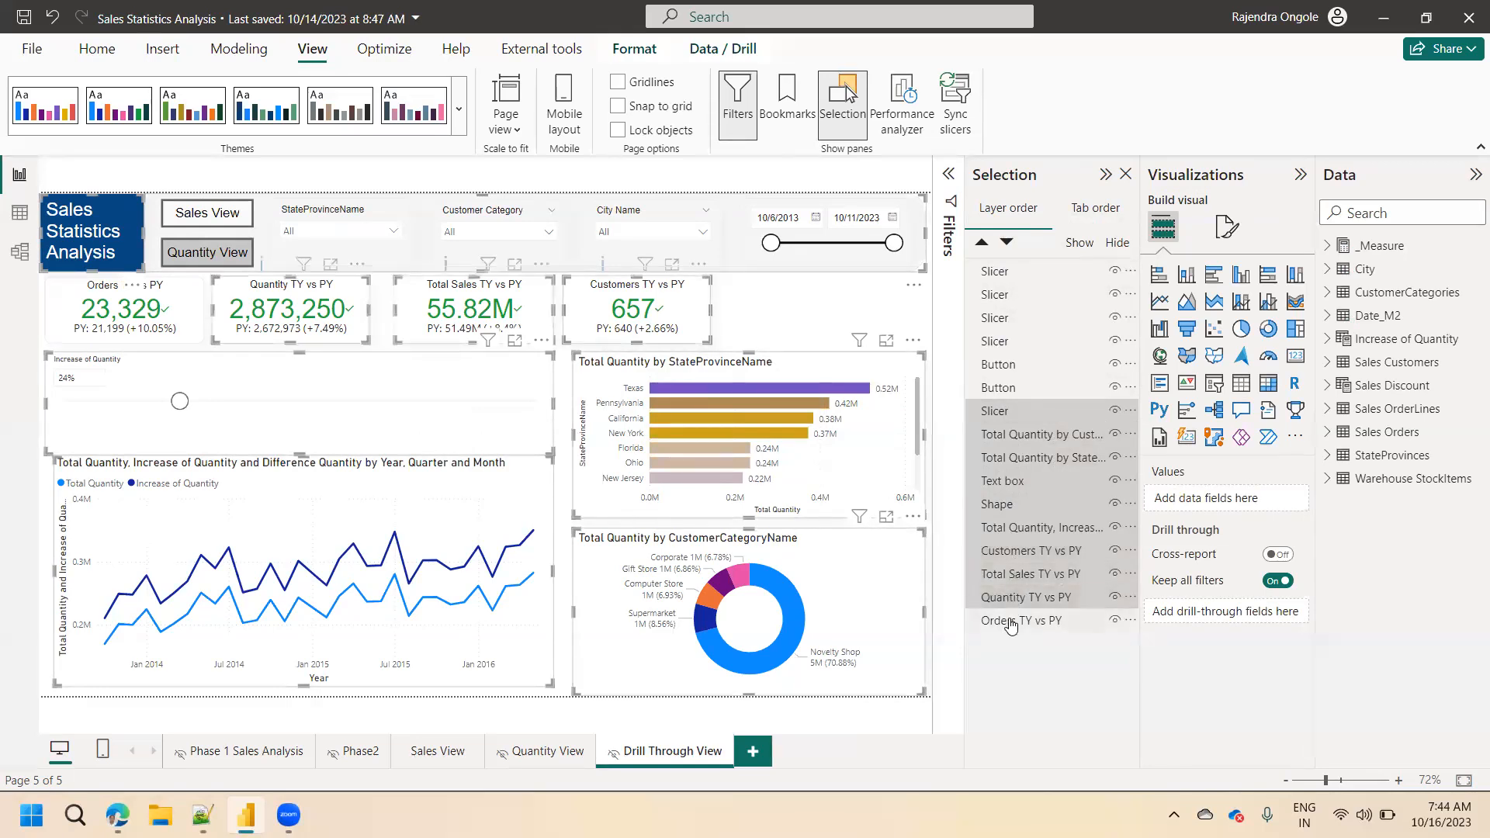
pyautogui.keyDown('ctrl'); pyautogui.click(1011, 621); pyautogui.keyUp('ctrl')
pyautogui.press('Delete')
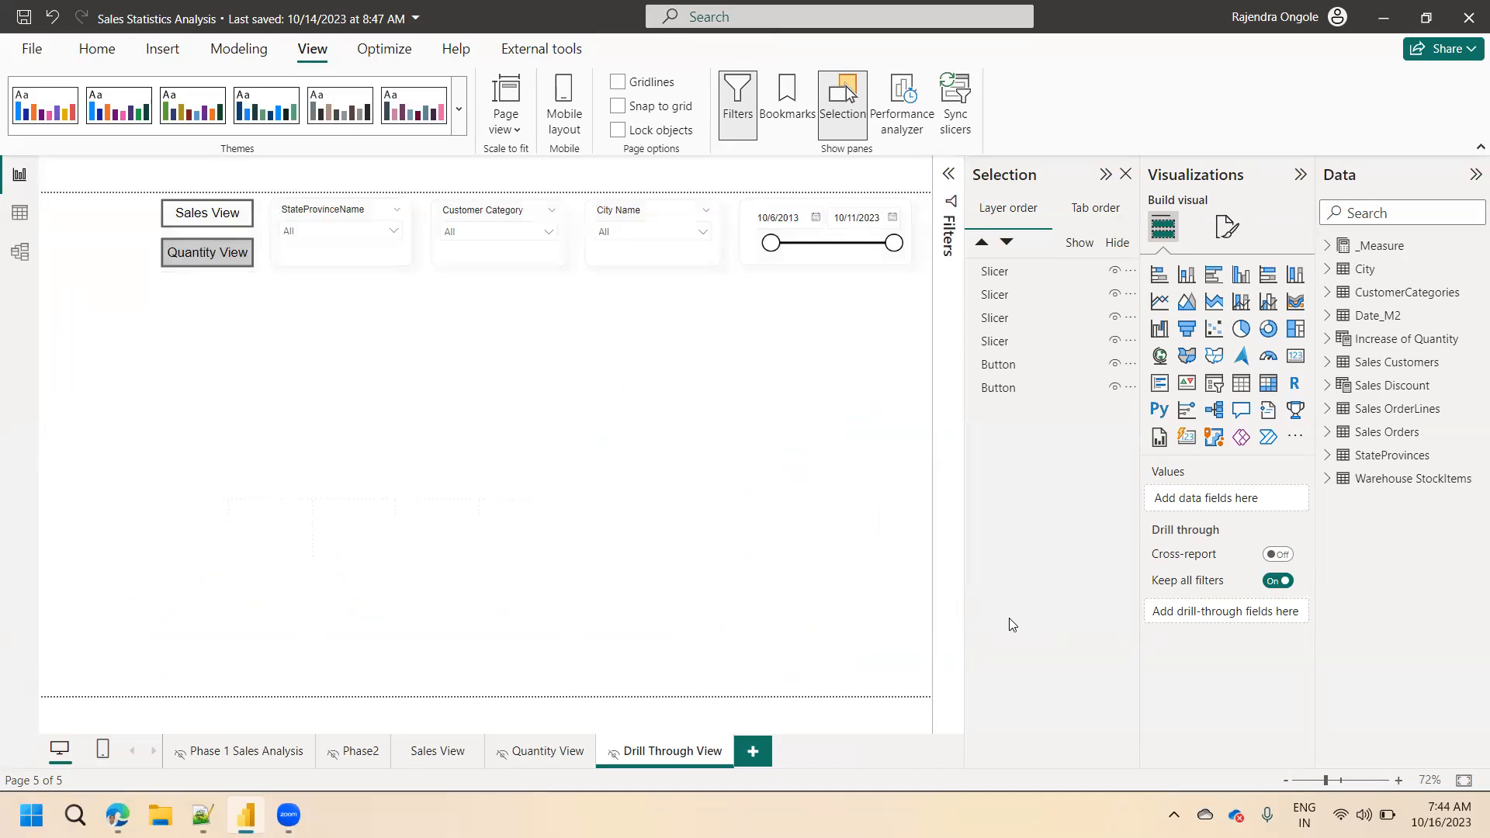
# Undo the deletion and delete the same objects again, leaving out the Sales Statistics Analysis title text box.
pyautogui.hotkey('ctrl', 'z')
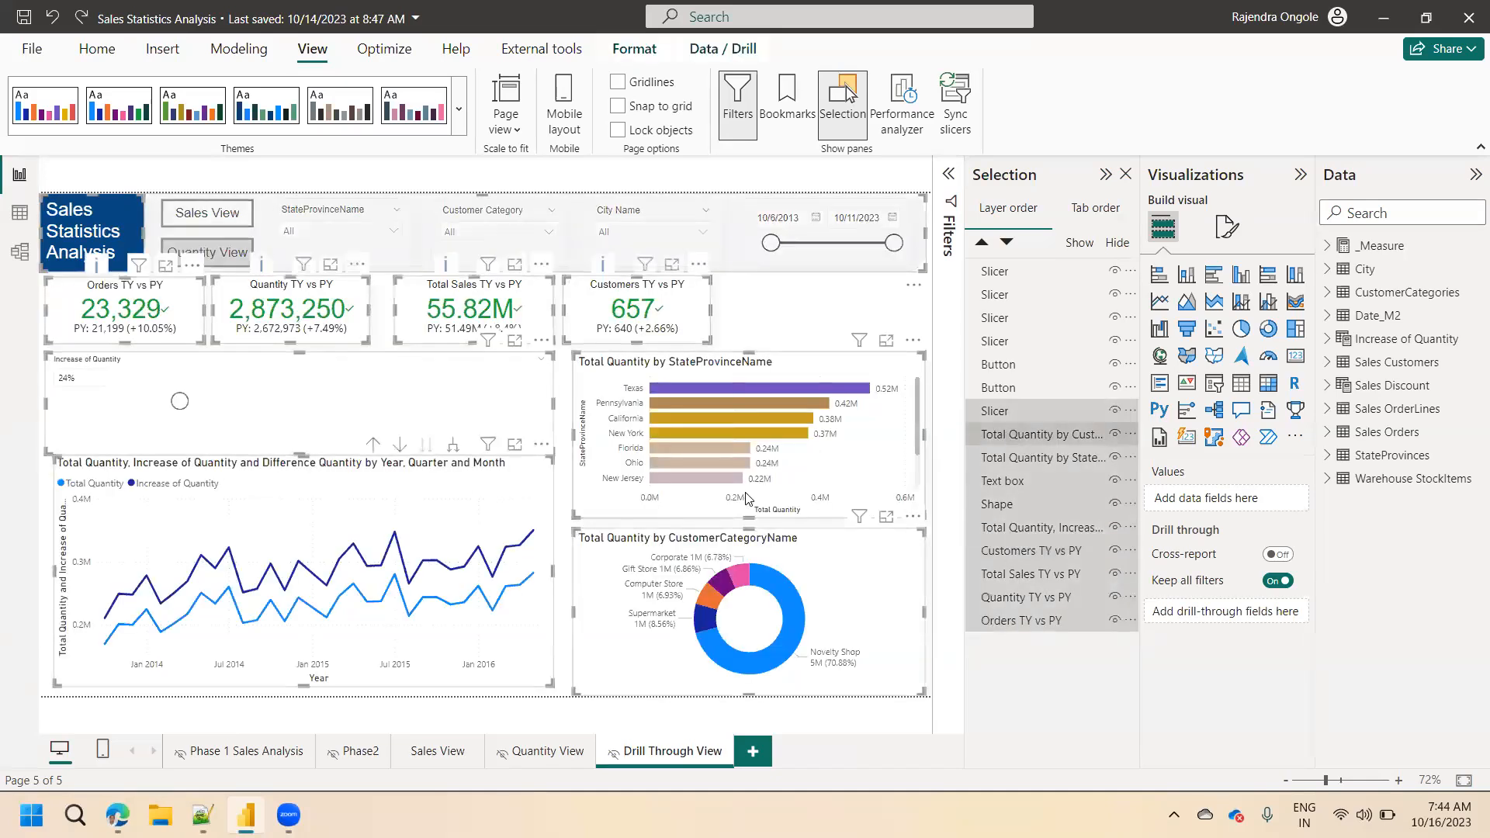
pyautogui.keyDown('ctrl'); pyautogui.click(1009, 482); pyautogui.keyUp('ctrl')
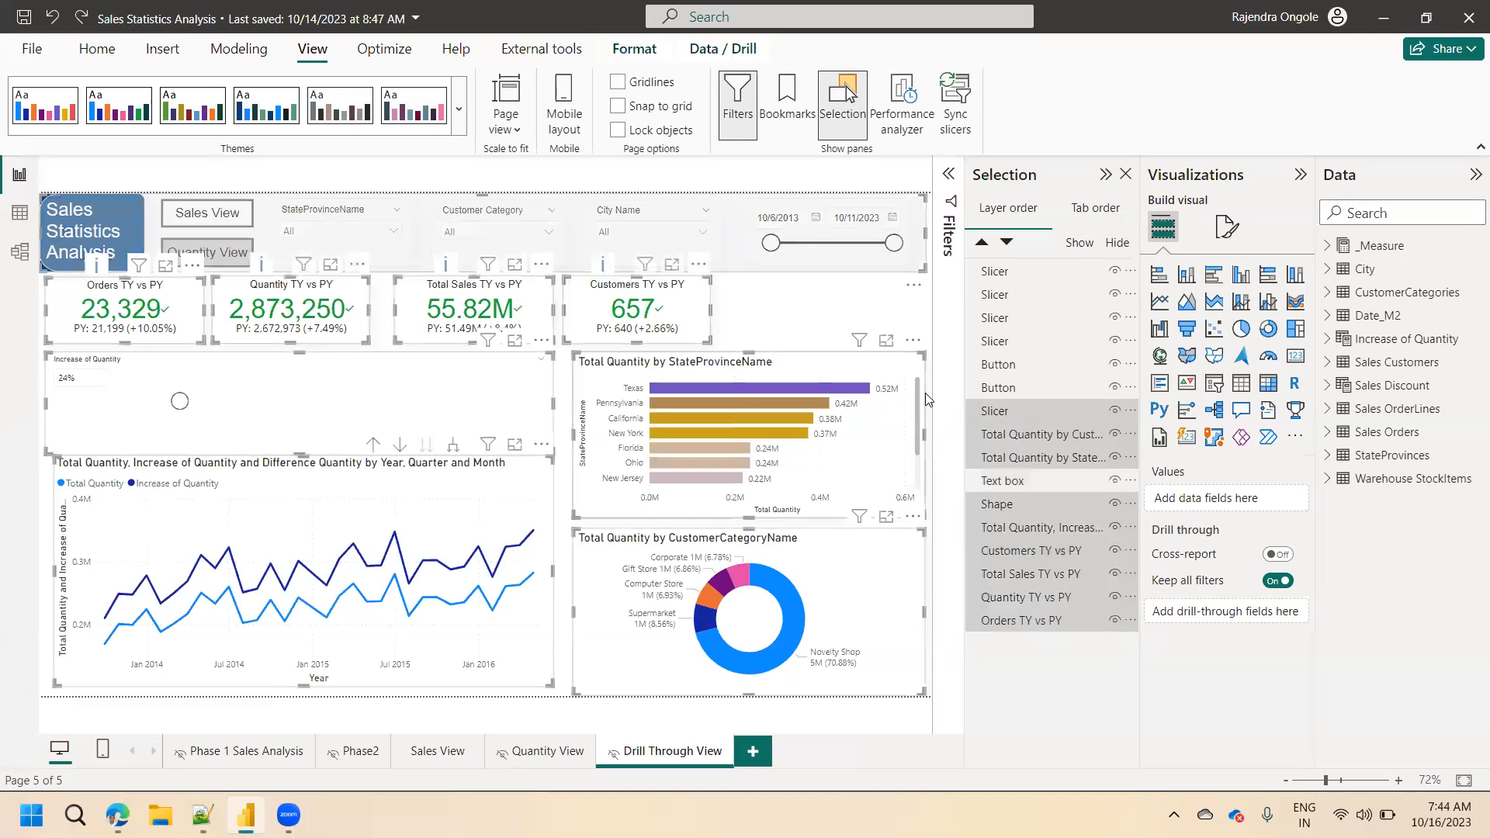
pyautogui.press('Delete')
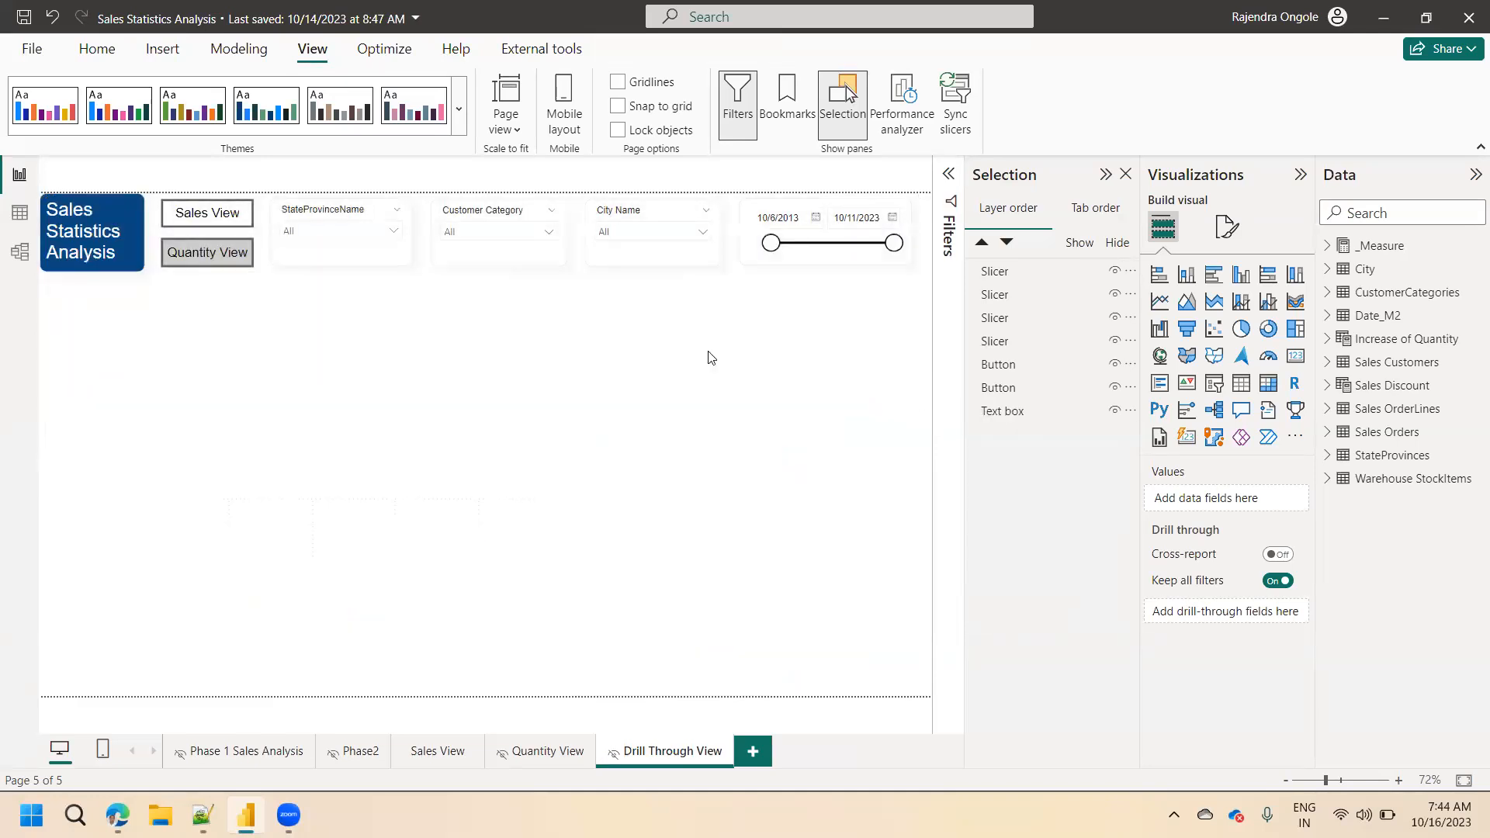
# Delete the Quantity View and Sales View buttons from the Drill Through View page.
pyautogui.click(231, 253)
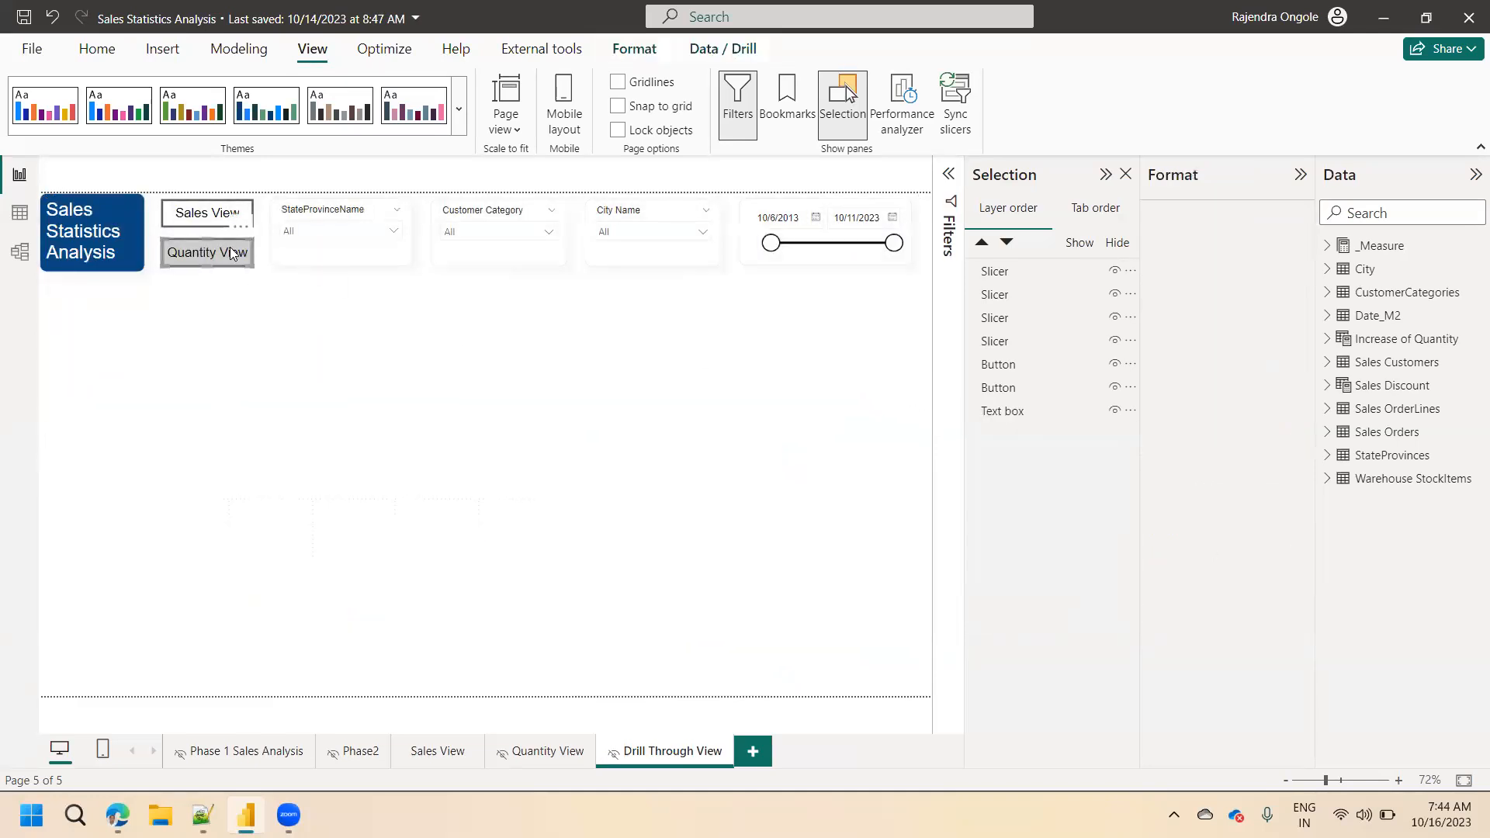
pyautogui.press('Delete')
pyautogui.click(221, 220)
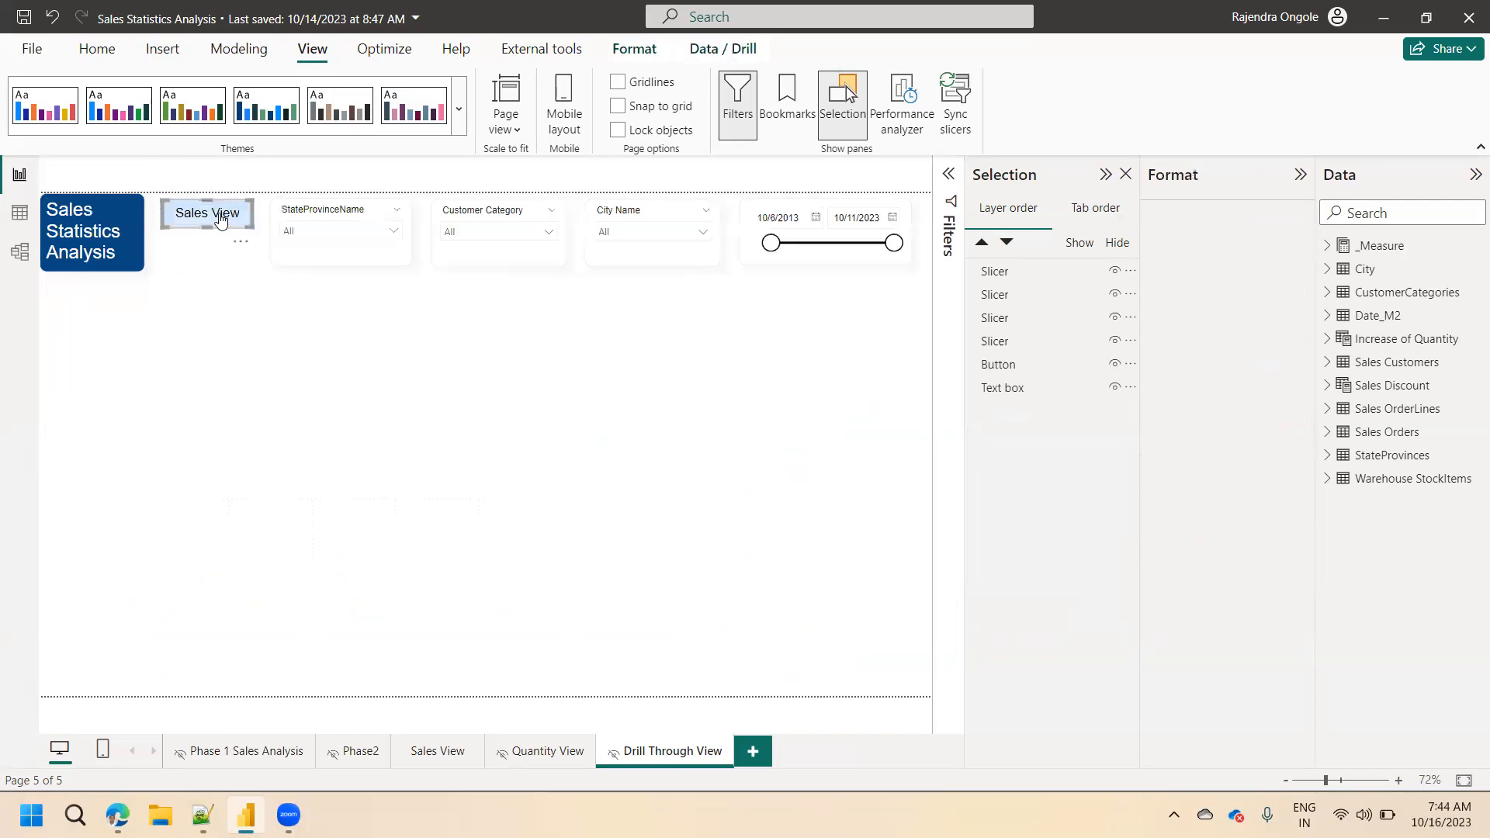
pyautogui.press('Delete')
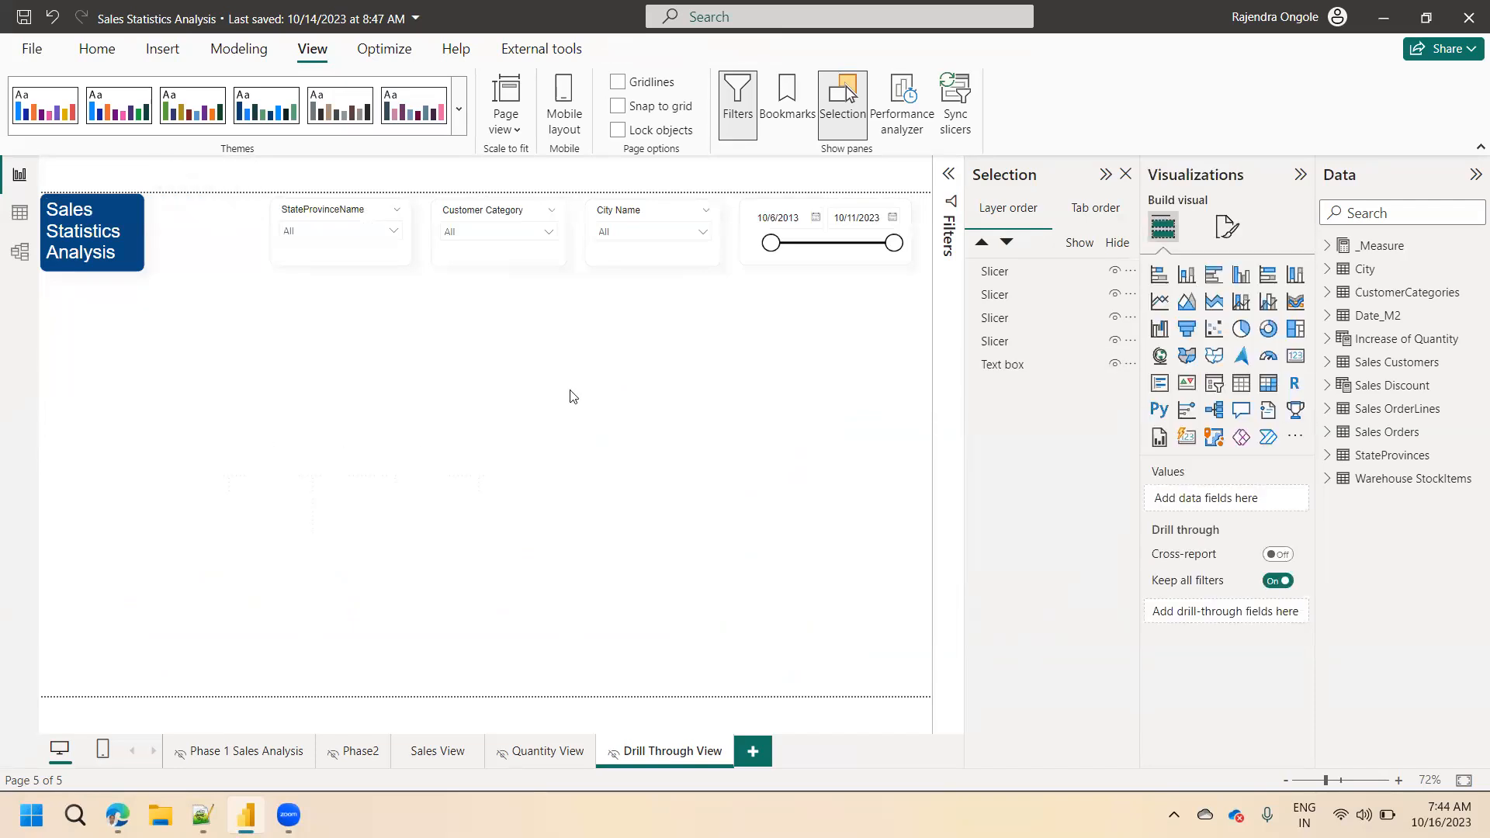
# Move the StateProvinceName, Customer Category, City Name and date slicers together closer to the title box.
pyautogui.click(350, 221)
pyautogui.keyDown('ctrl'); pyautogui.click(455, 225); pyautogui.keyUp('ctrl')
pyautogui.click(604, 230)
pyautogui.keyDown('ctrl'); pyautogui.click(807, 208); pyautogui.keyUp('ctrl')
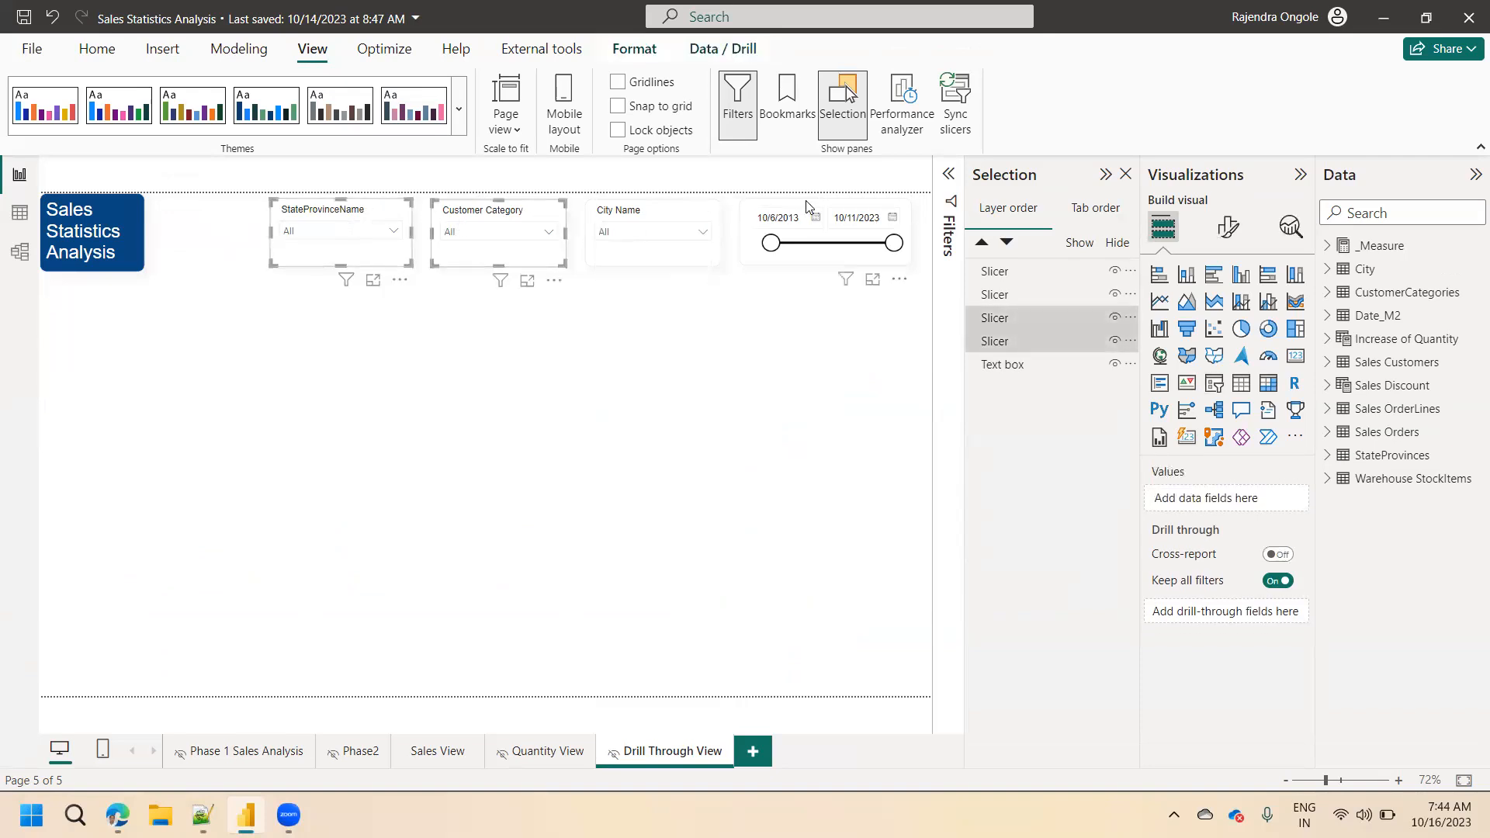
pyautogui.keyDown('ctrl'); pyautogui.click(636, 213); pyautogui.keyUp('ctrl')
pyautogui.moveTo(637, 213); pyautogui.dragTo(559, 211)
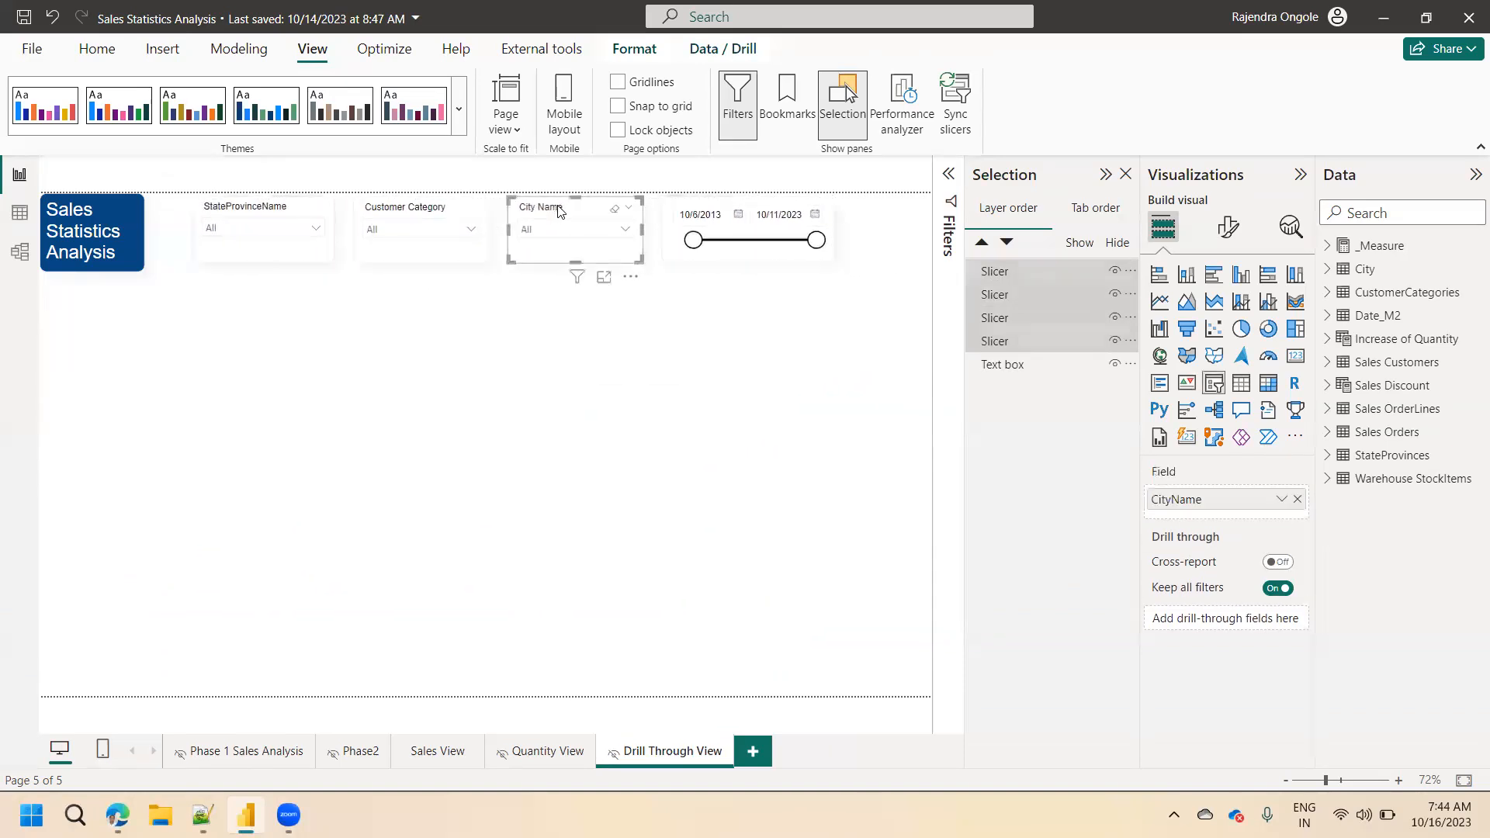
pyautogui.click(551, 374)
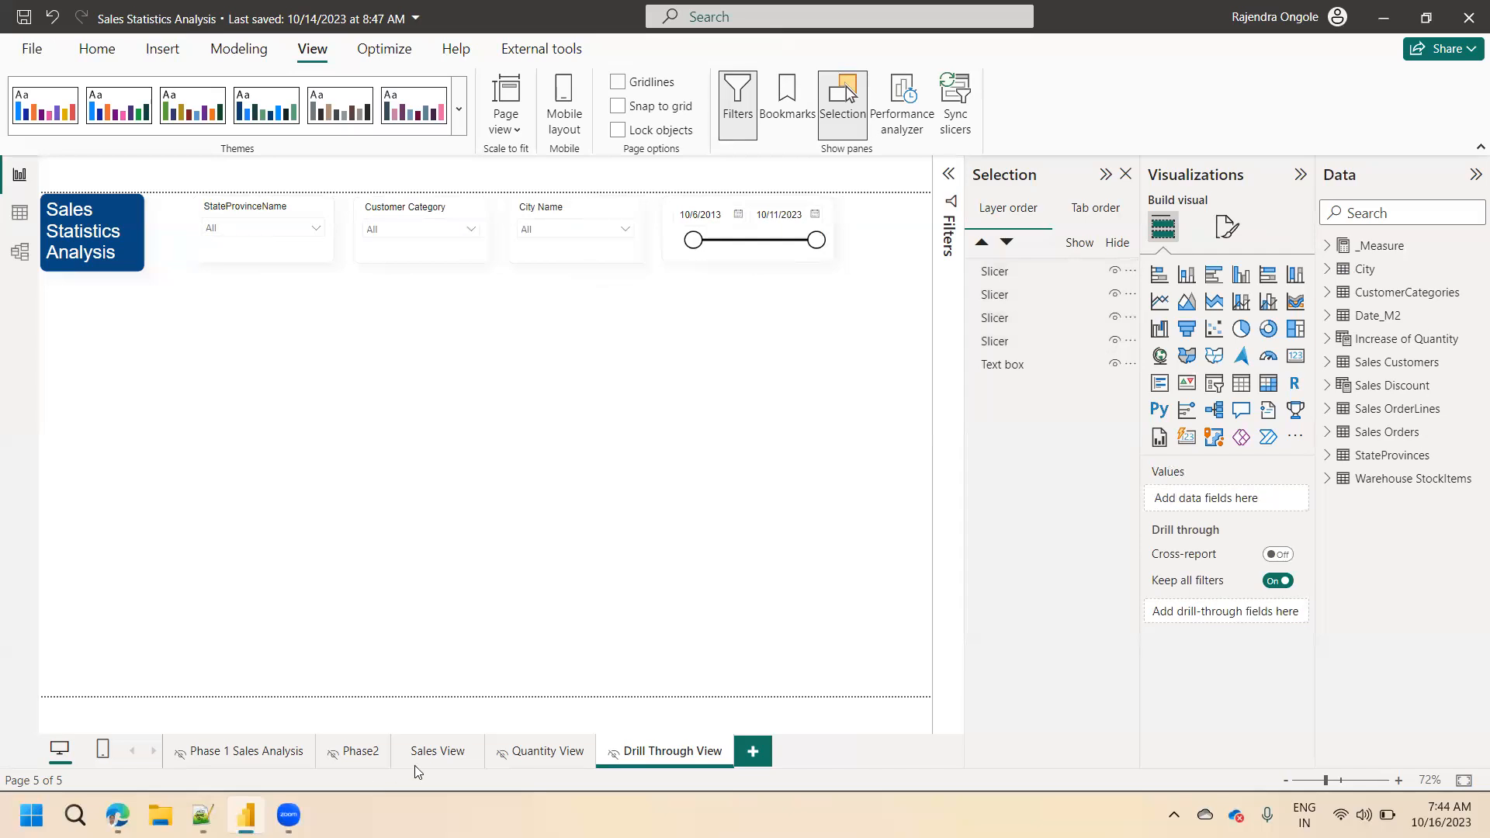
# Examine the customer category shares in the Sales View page's Total Sales donut chart in focus mode.
pyautogui.click(437, 751)
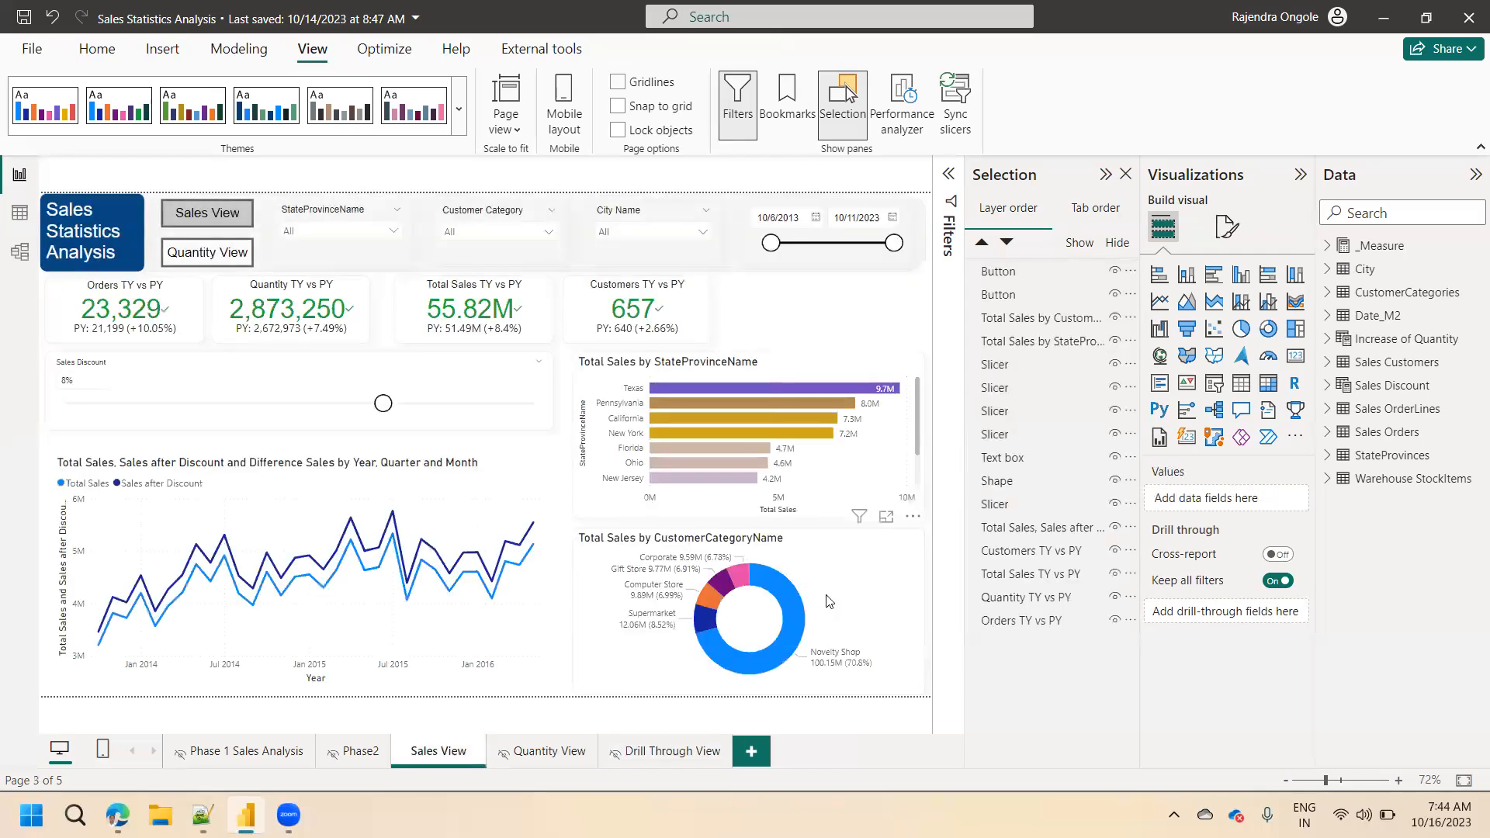
pyautogui.click(886, 517)
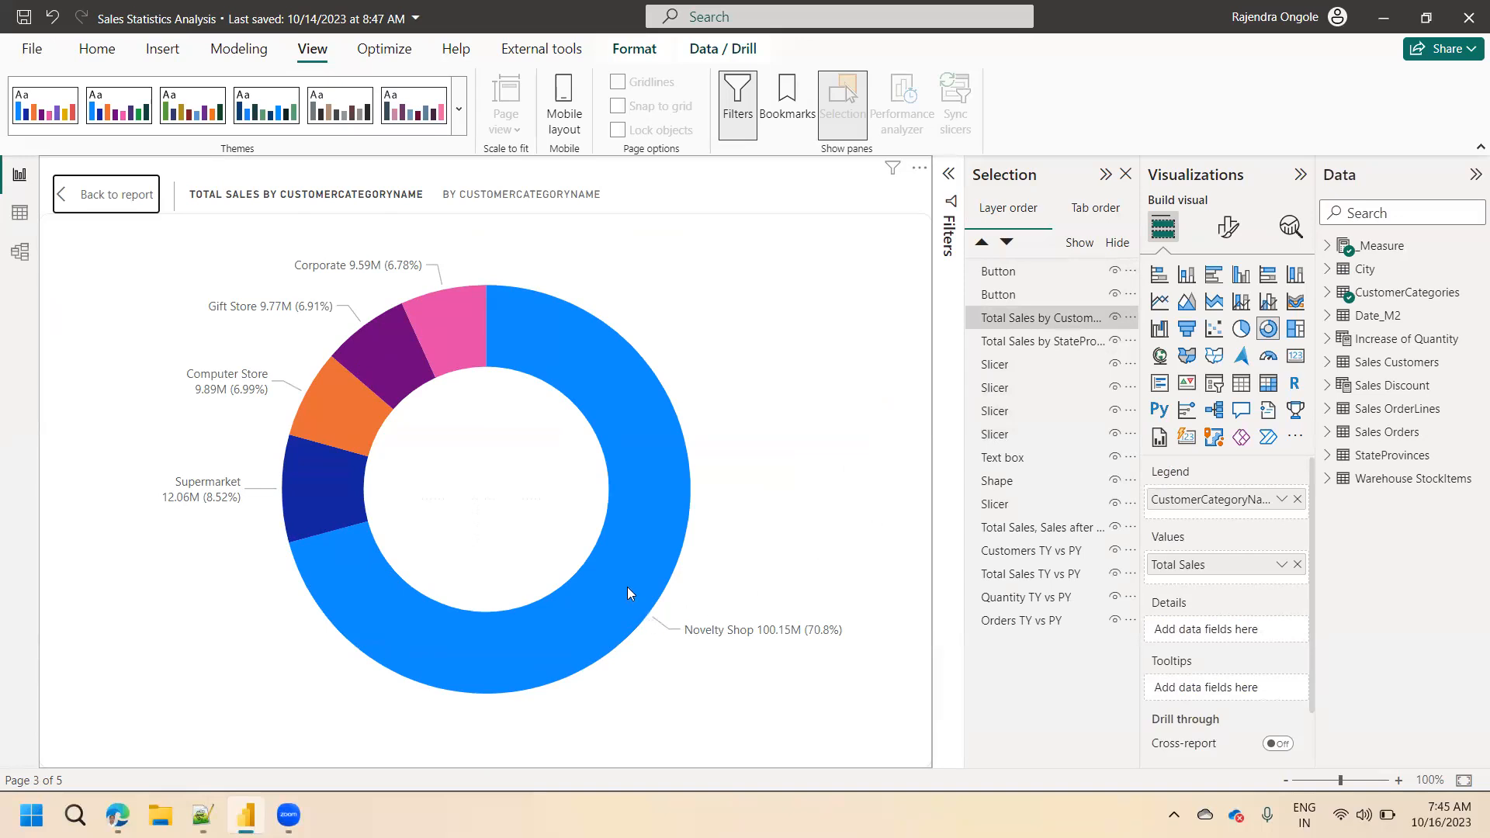
pyautogui.moveTo(625, 610)
pyautogui.moveTo(654, 520)
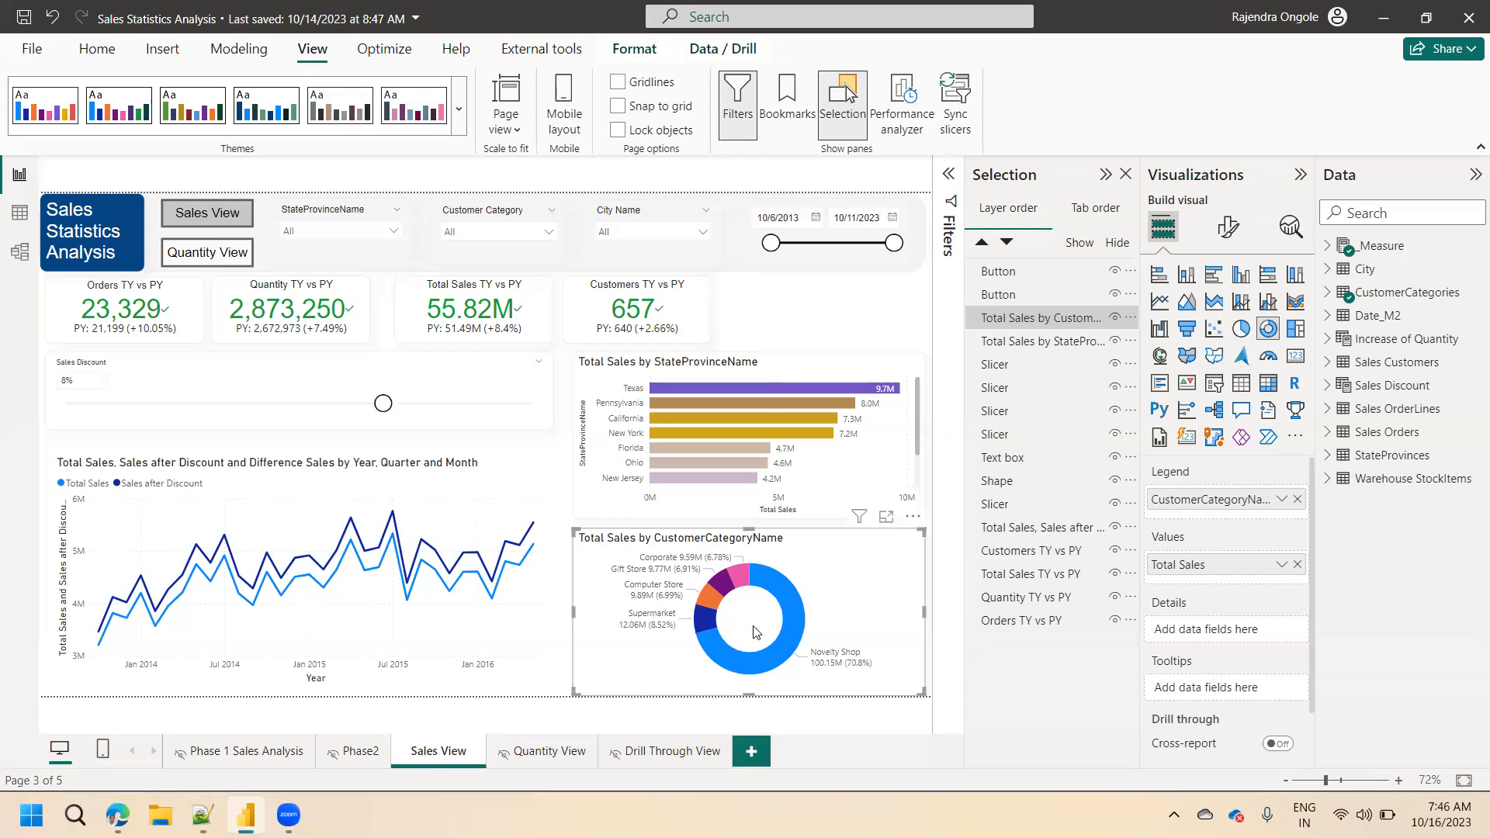
# Enlarge the Total Sales by CustomerCategoryName donut chart again and cross-filter the Sales View page by its Corporate slice.
pyautogui.moveTo(794, 656)
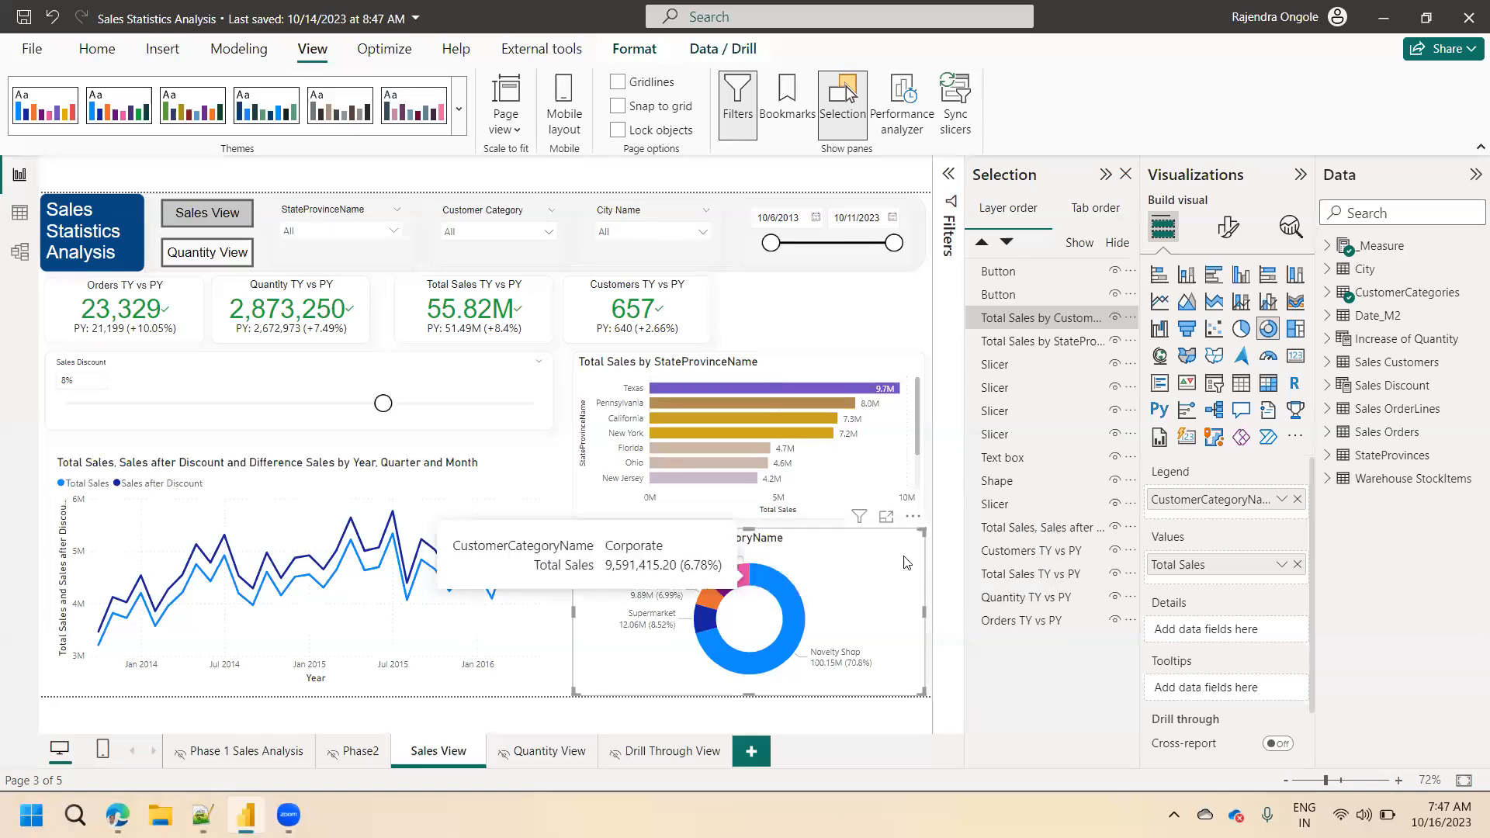
pyautogui.click(885, 518)
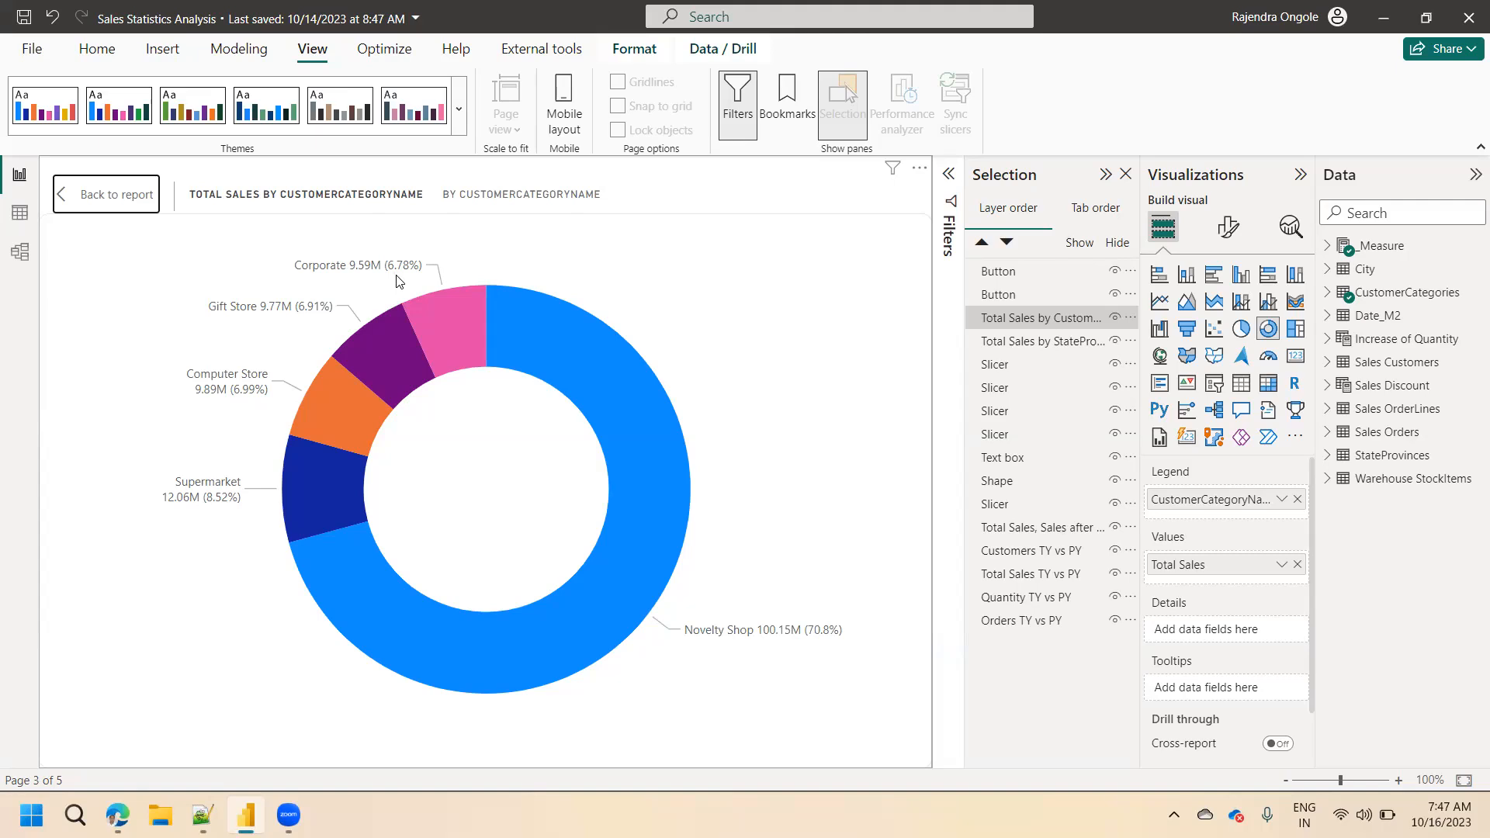
pyautogui.click(449, 323)
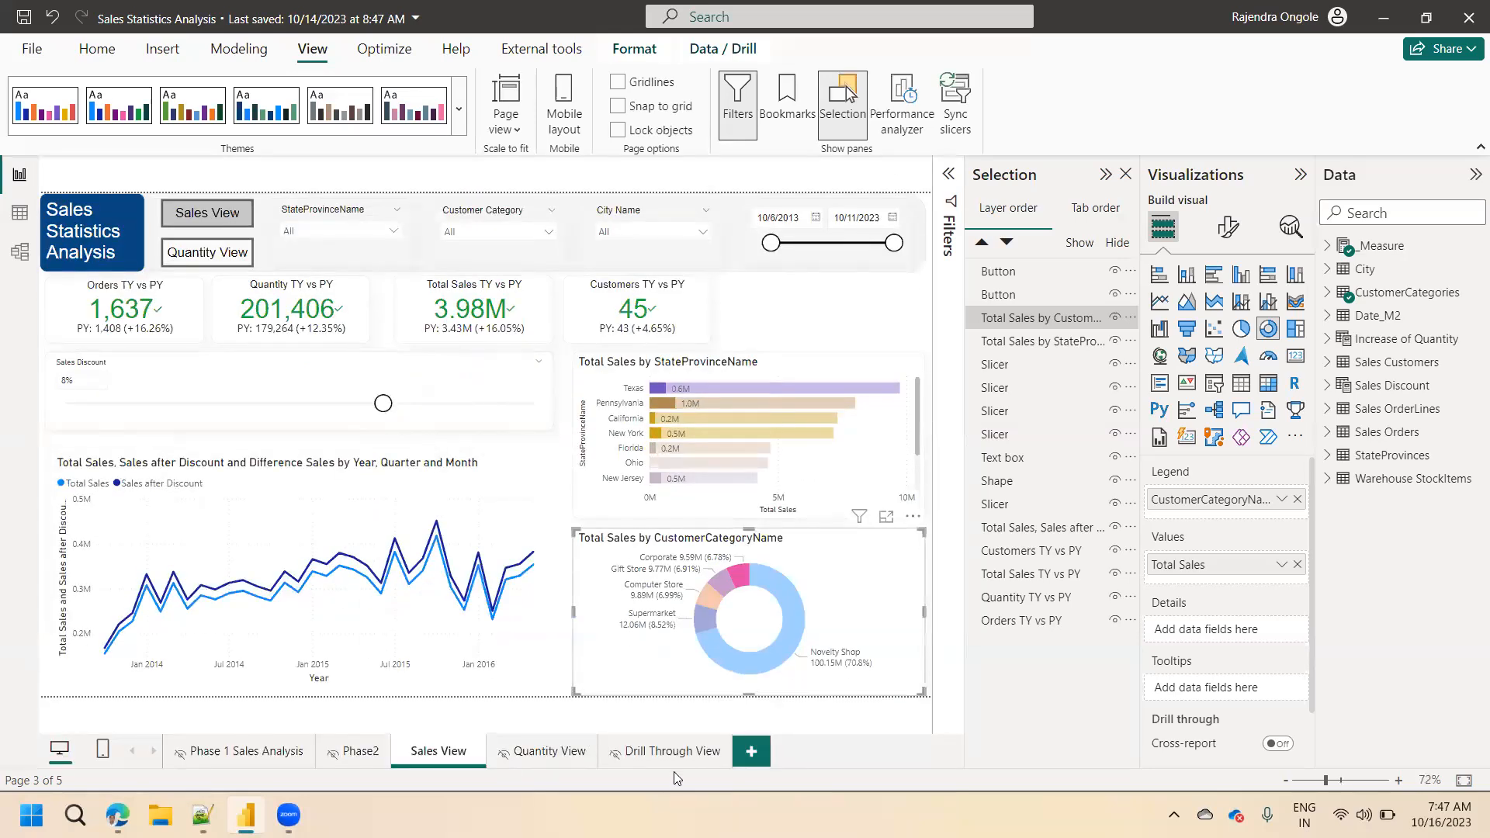
# Insert a matrix visual on the Drill Through View page and enlarge it to fill most of the area below the slicers.
pyautogui.click(669, 754)
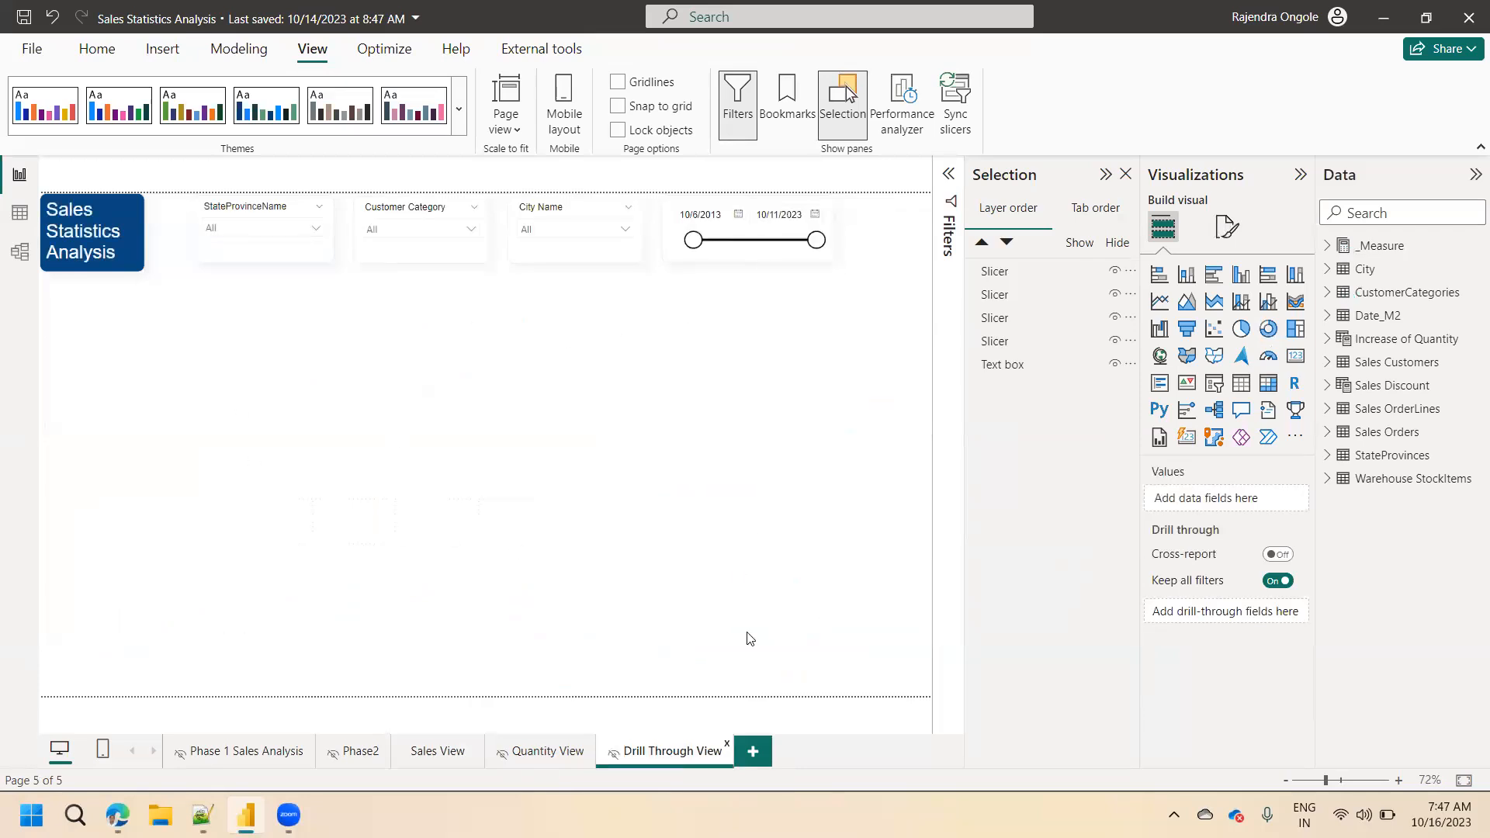
pyautogui.moveTo(452, 250)
pyautogui.click(1268, 384)
pyautogui.moveTo(76, 381); pyautogui.dragTo(227, 338)
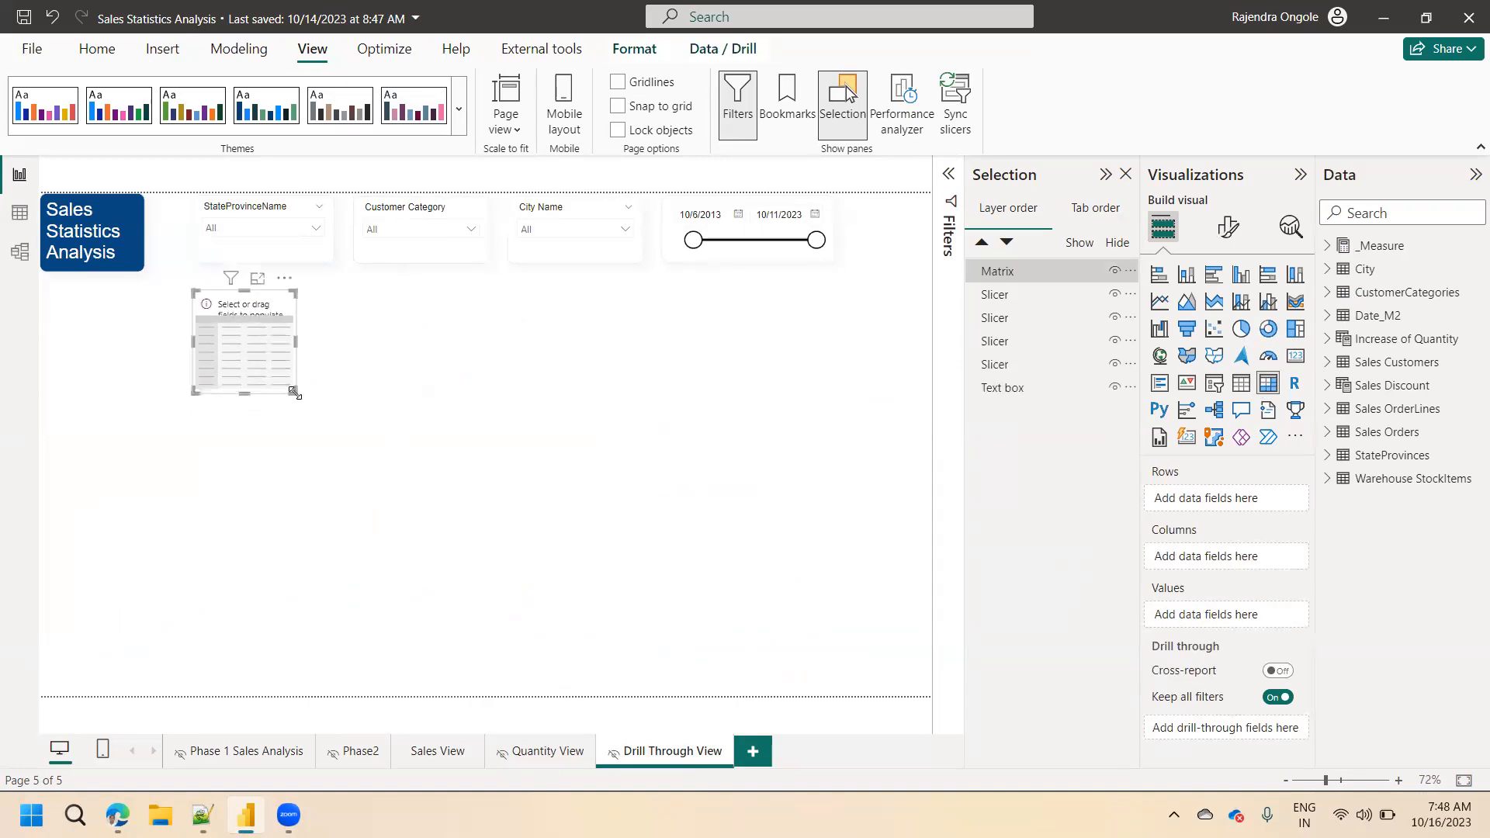
pyautogui.moveTo(298, 394); pyautogui.dragTo(509, 506)
pyautogui.moveTo(559, 573); pyautogui.dragTo(769, 688)
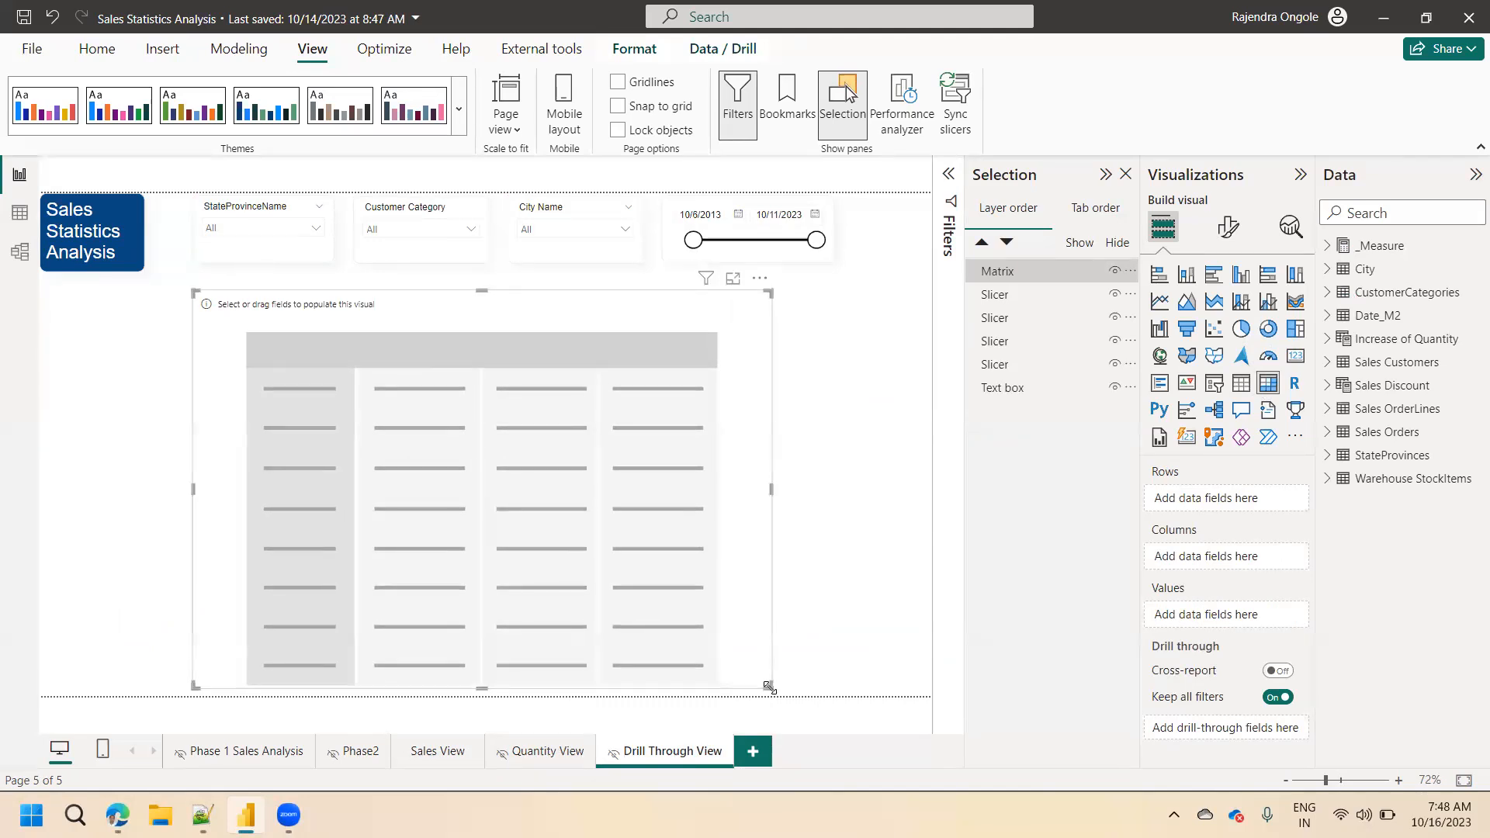
# Cross-filter the Sales View page by the Gift Store slice of the Total Sales by CustomerCategoryName donut chart, and clear the filter.
pyautogui.click(449, 753)
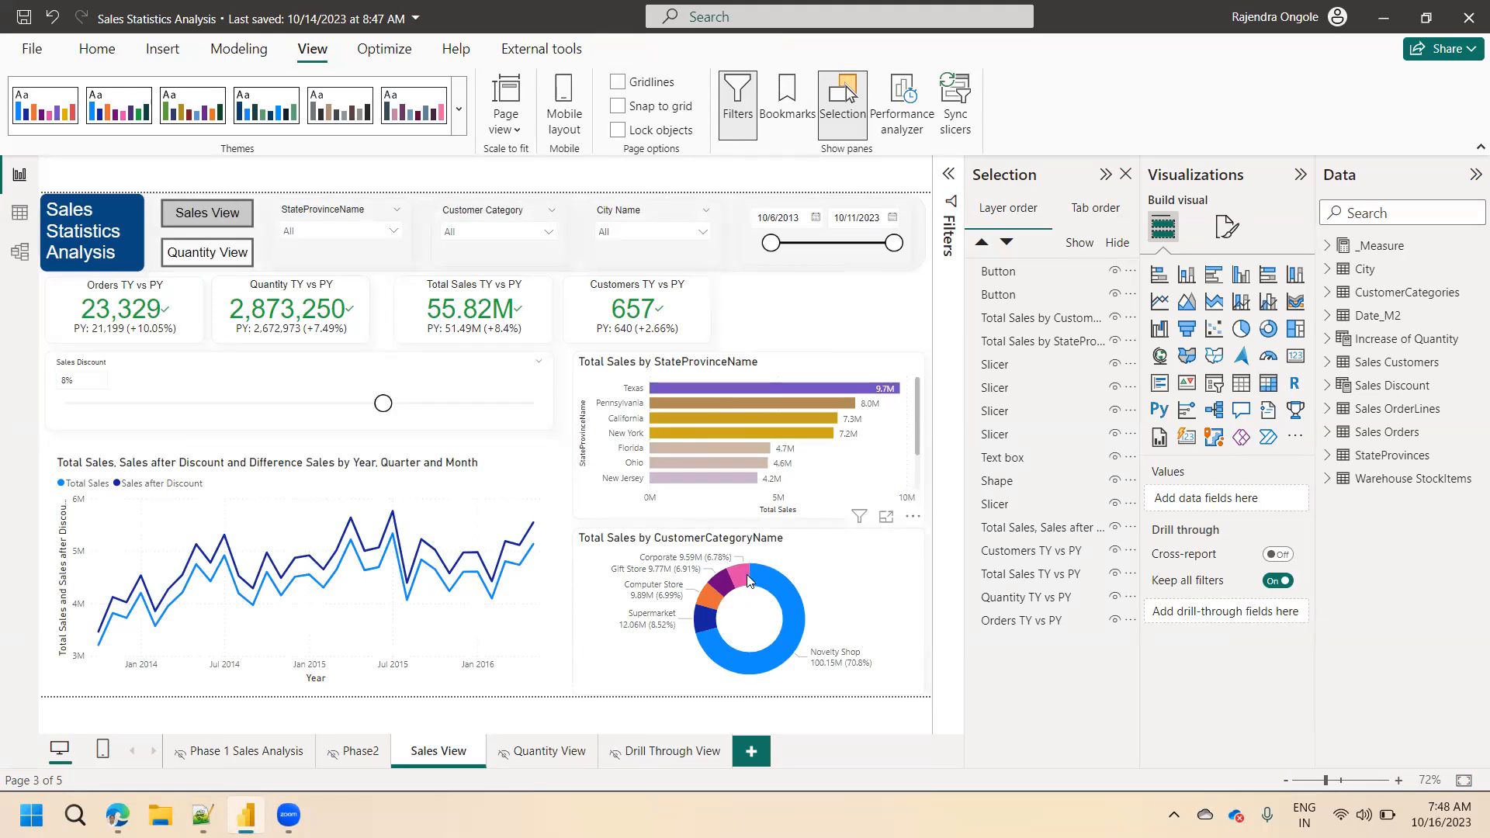
pyautogui.moveTo(740, 581)
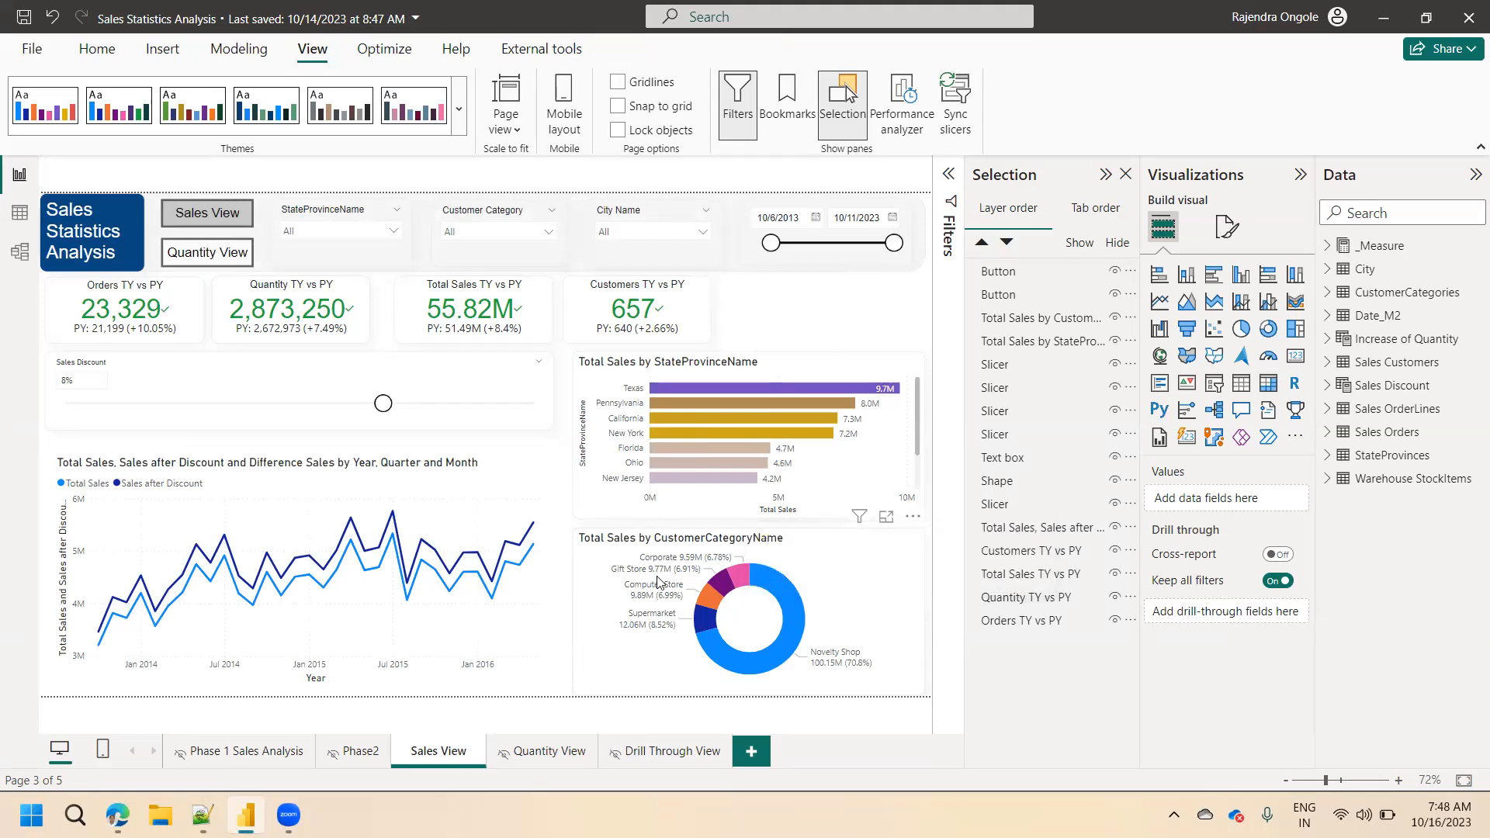
pyautogui.click(722, 586)
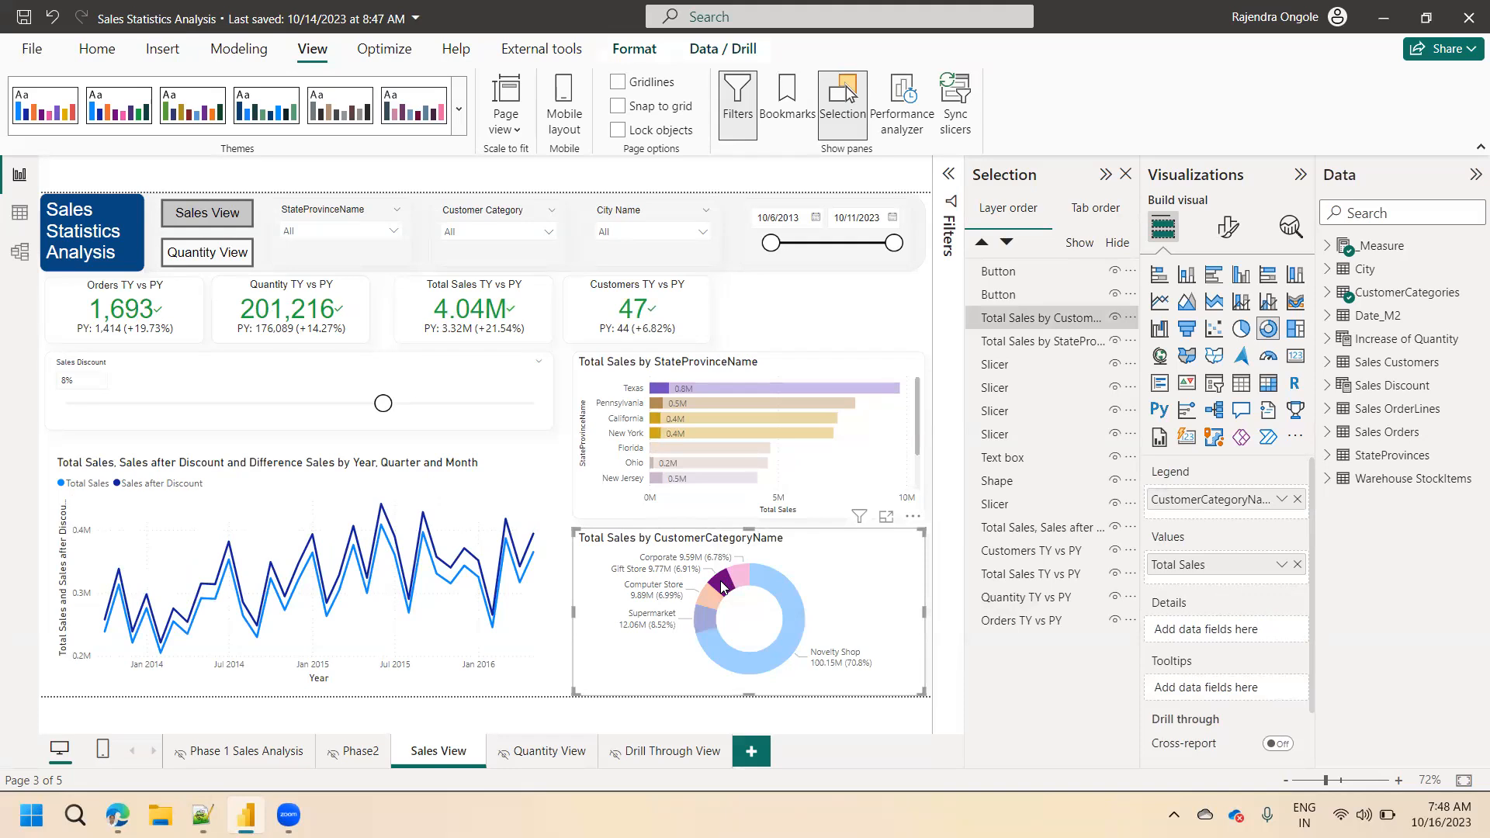
pyautogui.click(722, 584)
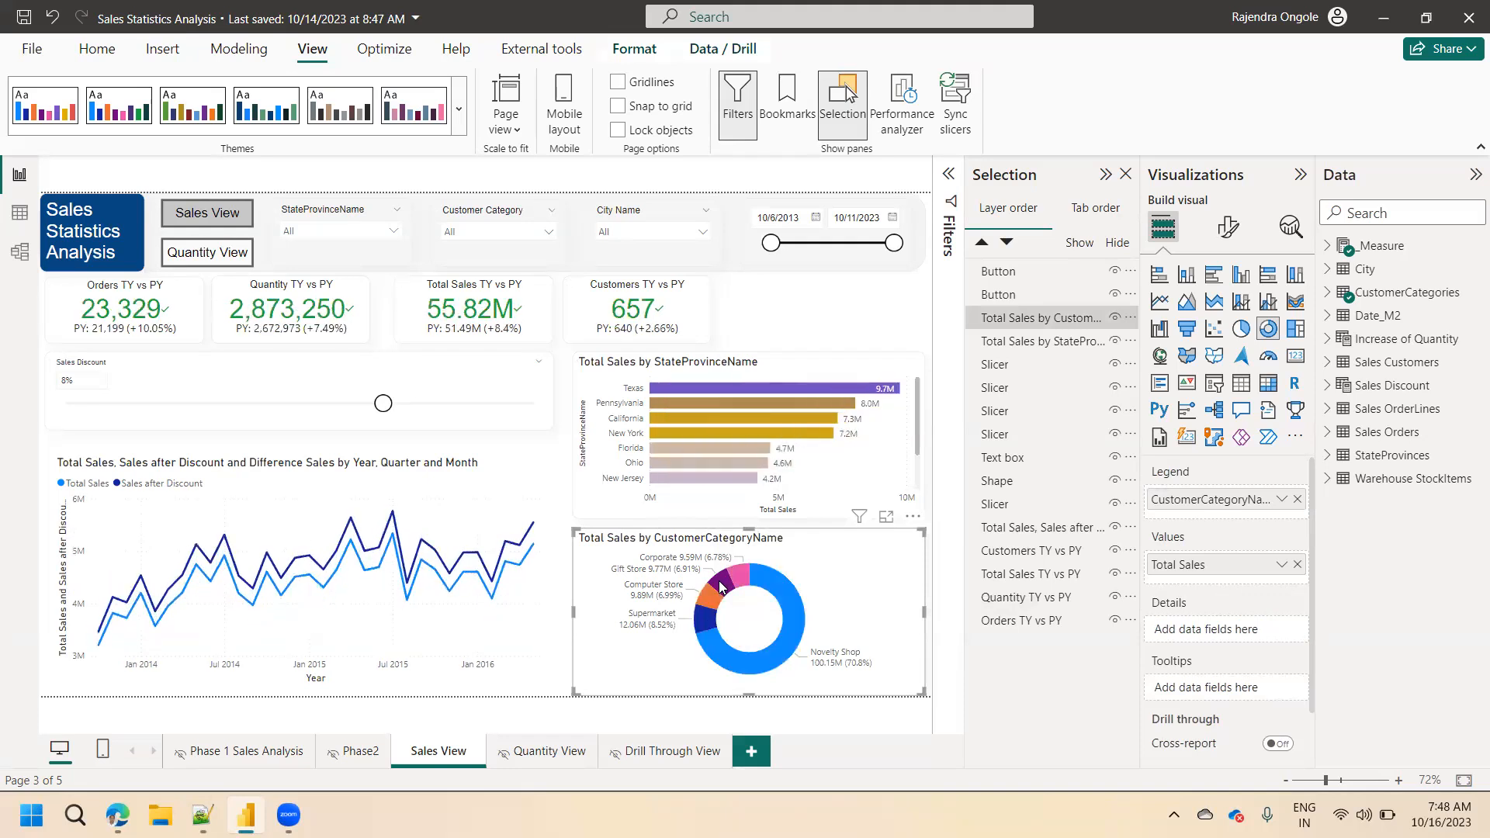
pyautogui.click(722, 584)
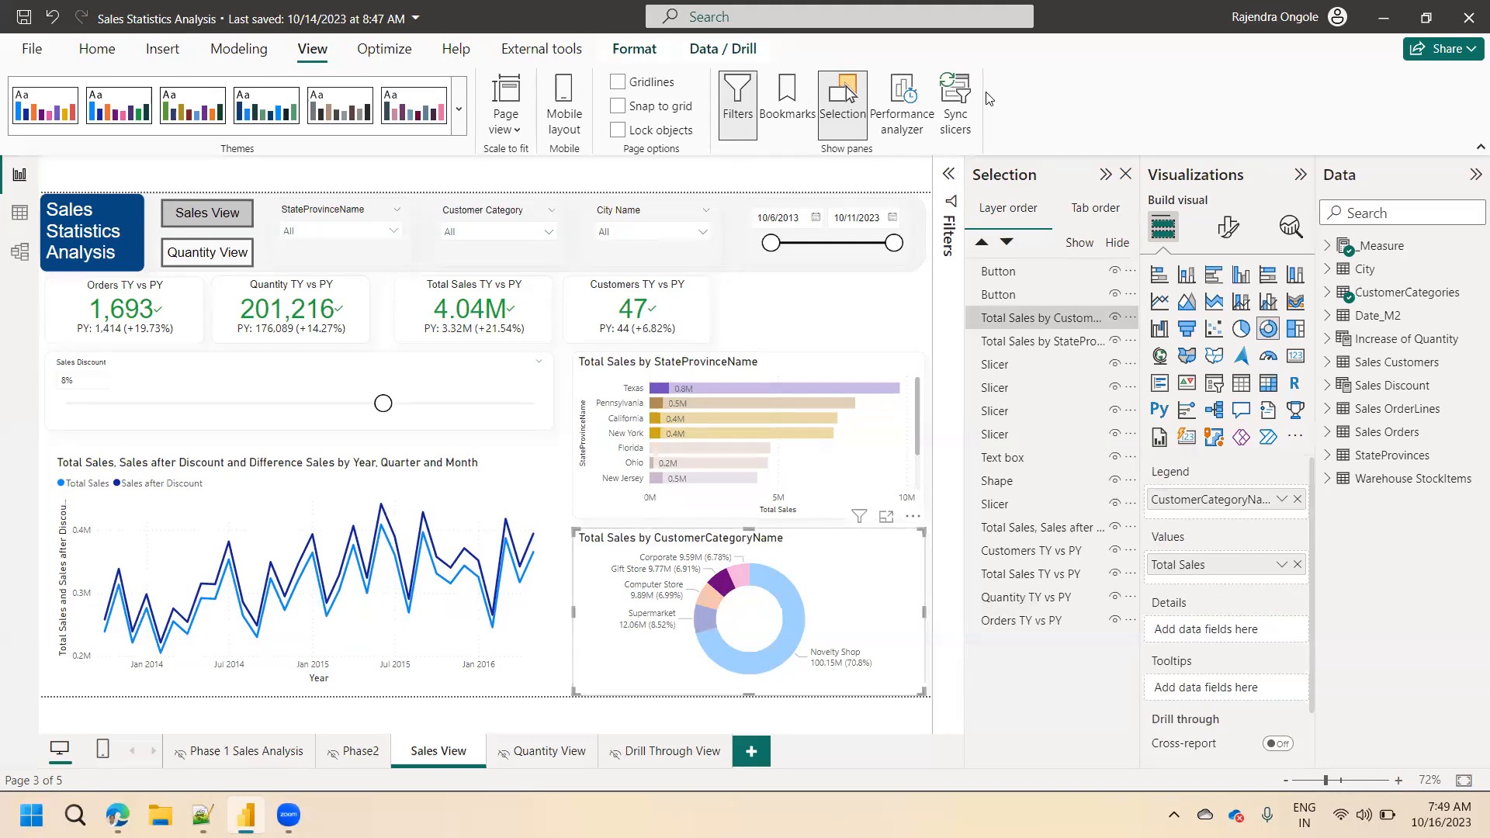
pyautogui.click(823, 569)
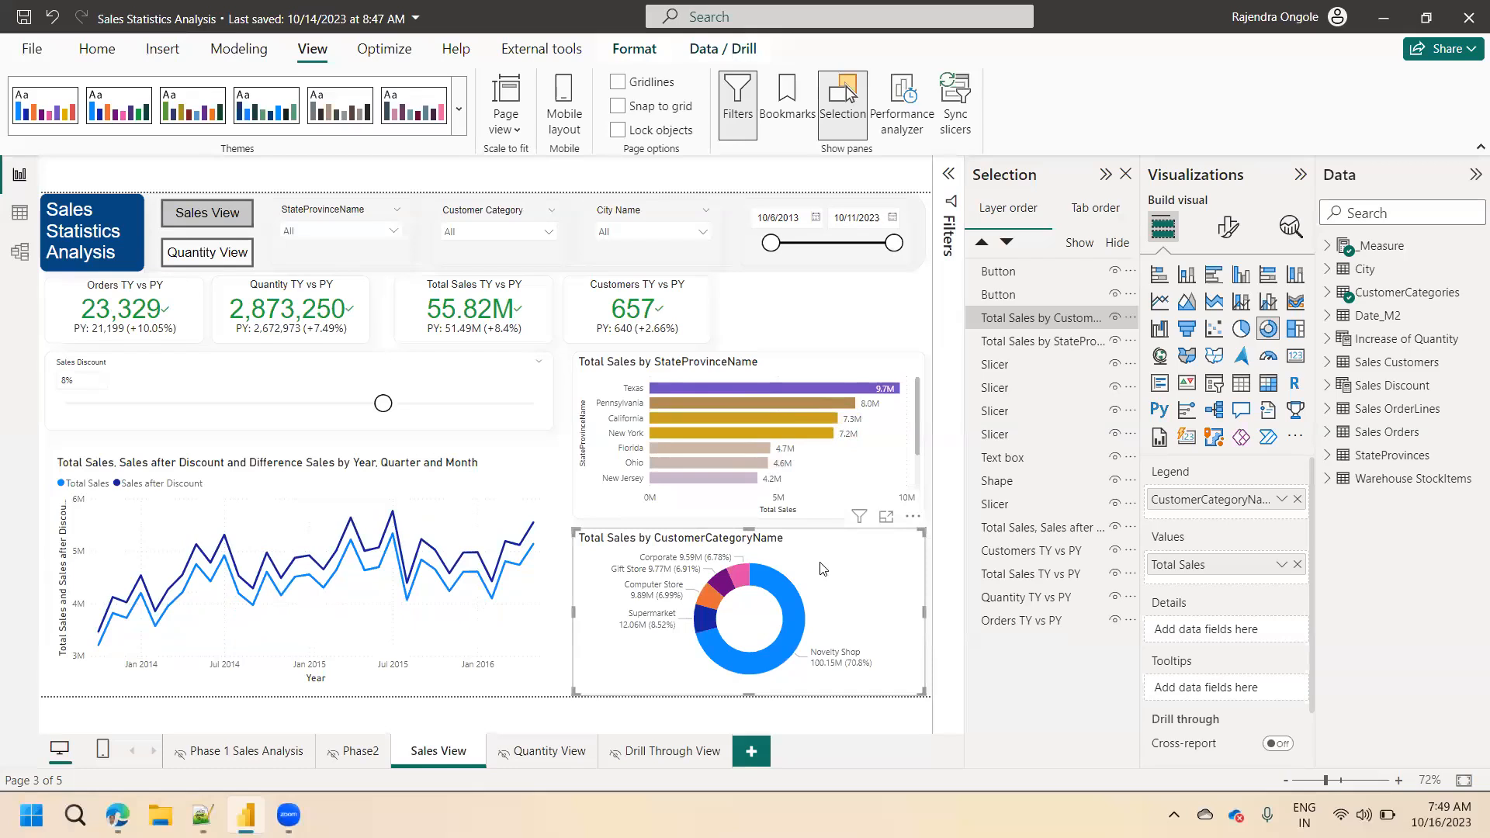
# Examine the customer category slices of the Total Sales donut chart in focus mode and return to the report.
pyautogui.click(887, 517)
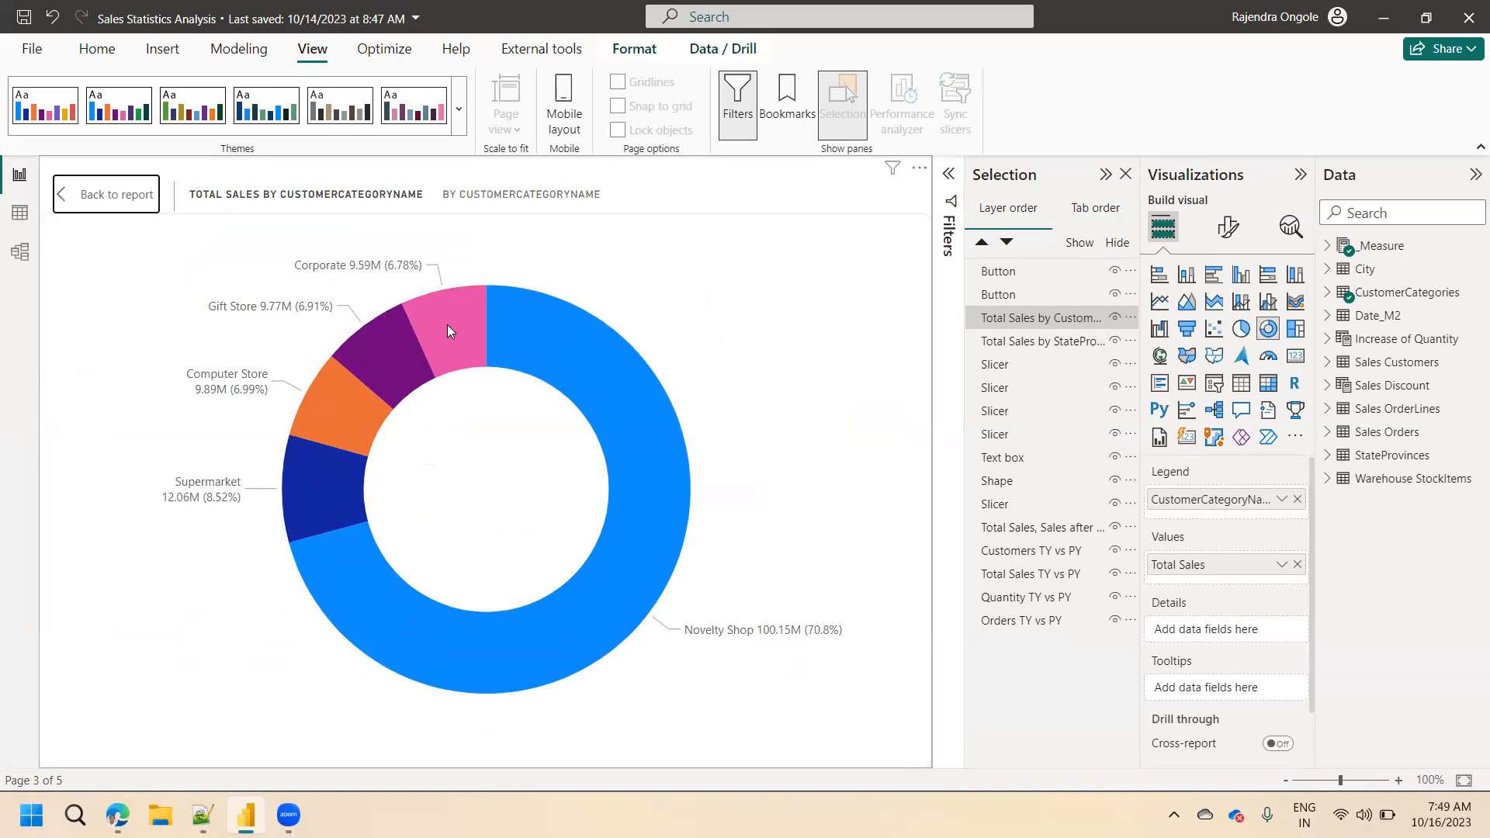
pyautogui.moveTo(454, 347)
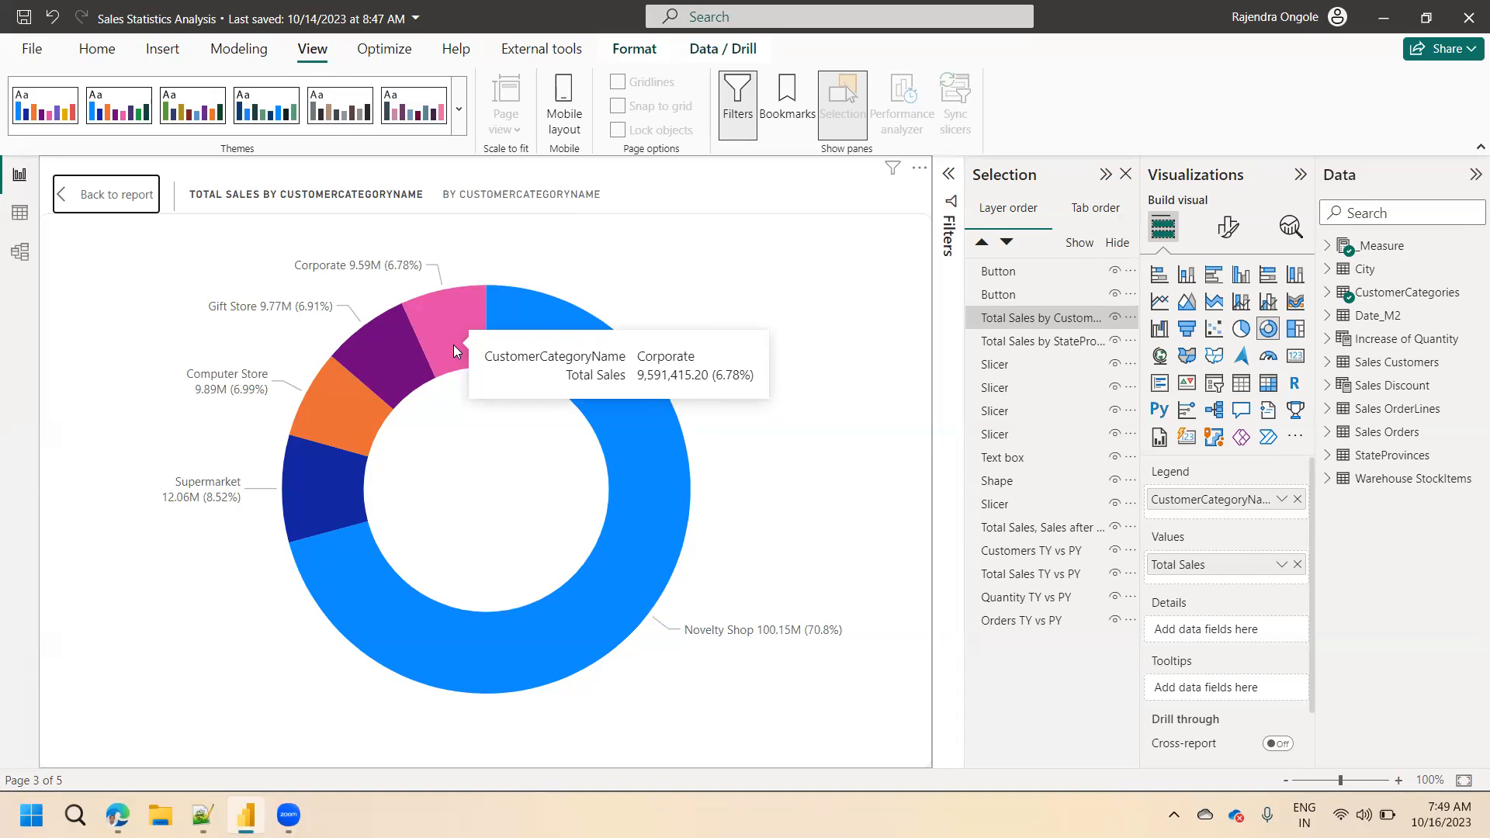
pyautogui.click(117, 202)
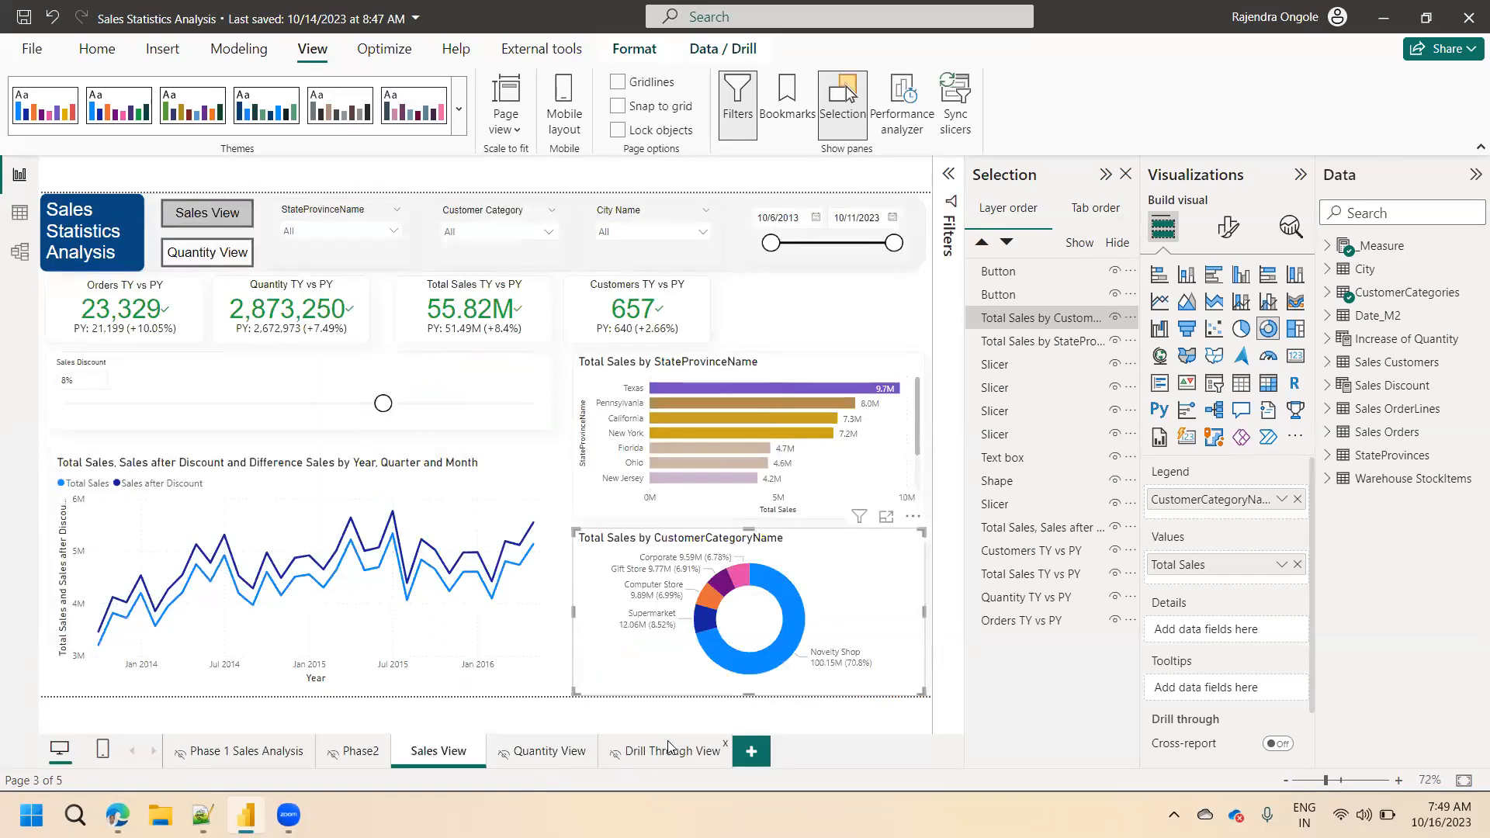
# Add the Date field of the Date_M2 table to the rows of the Drill Through View page's matrix.
pyautogui.click(671, 749)
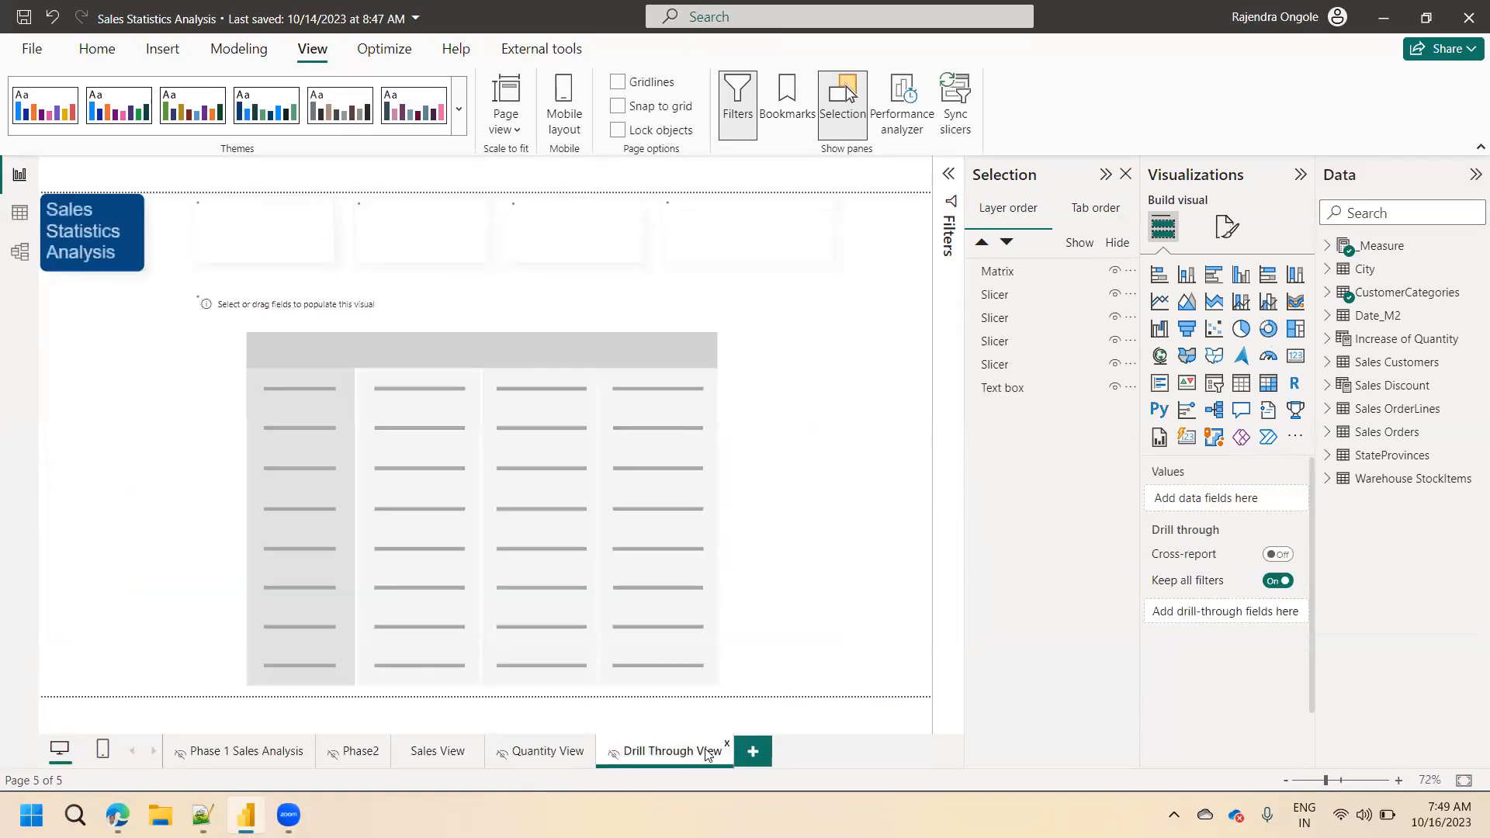
pyautogui.click(644, 506)
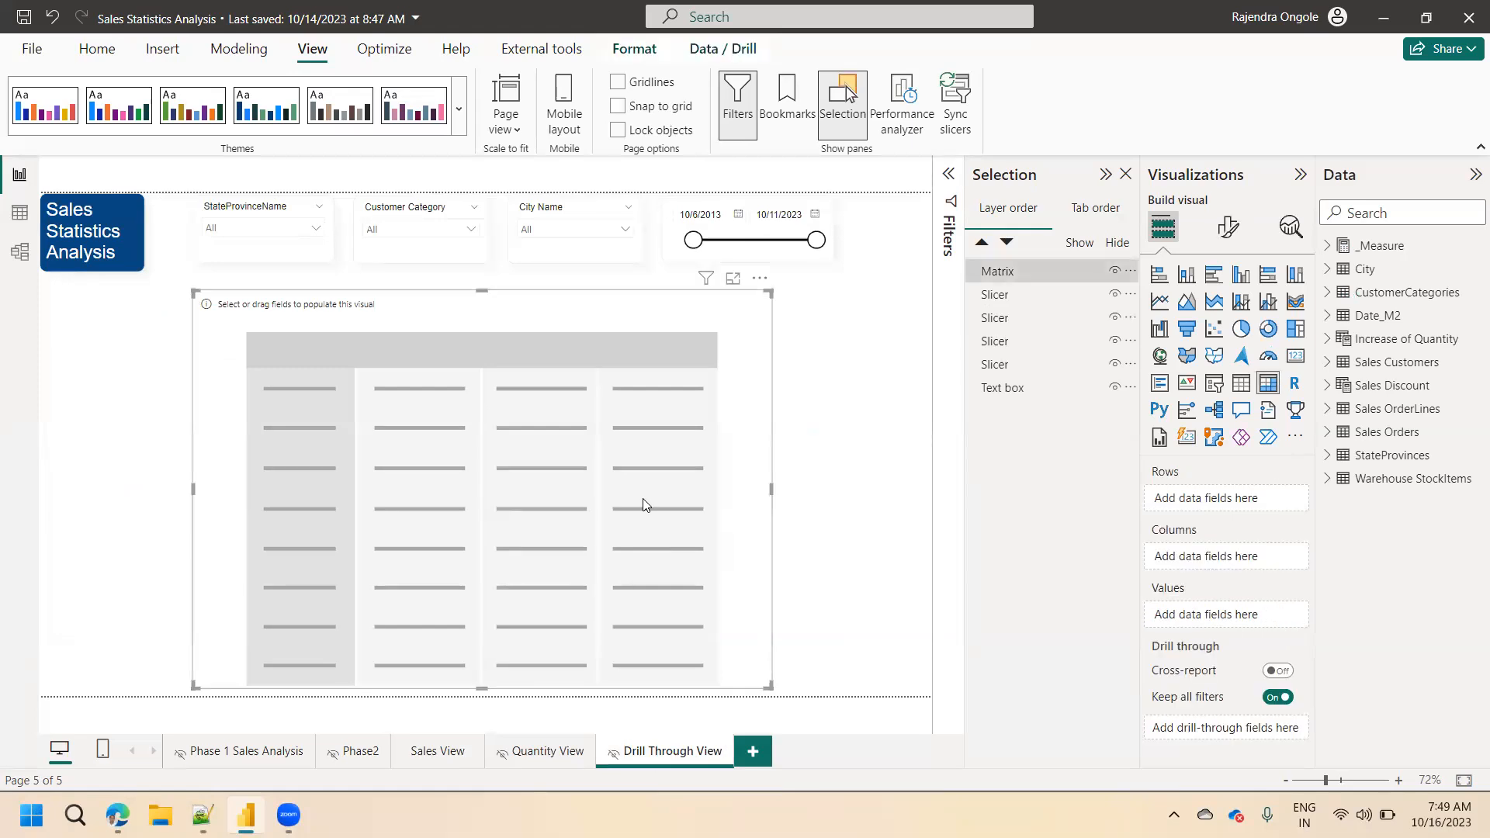
pyautogui.click(1328, 316)
pyautogui.moveTo(1411, 348); pyautogui.dragTo(1217, 495)
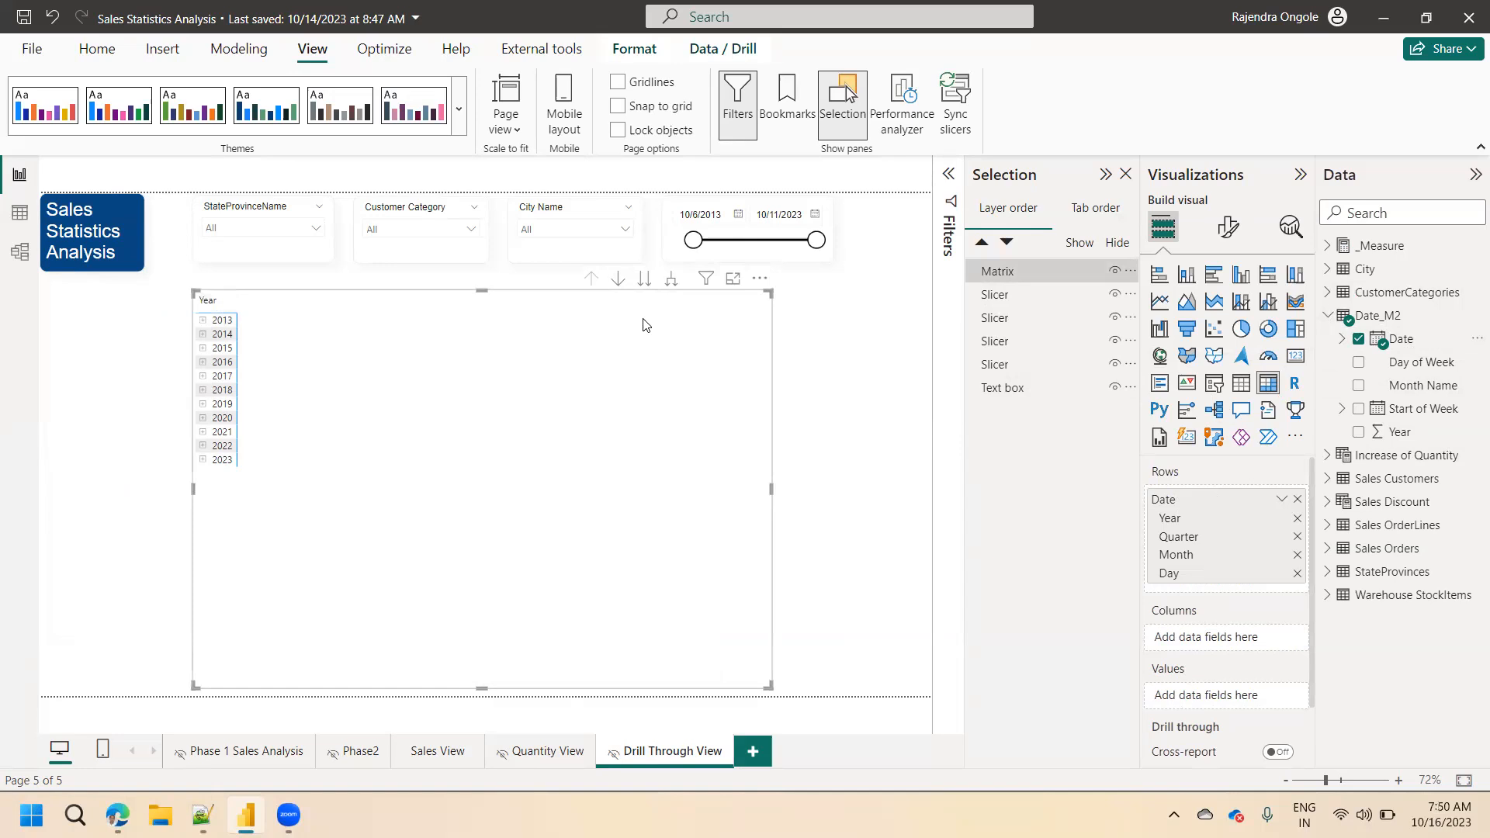
# Expand the matrix's date hierarchy down to the day level.
pyautogui.click(671, 281)
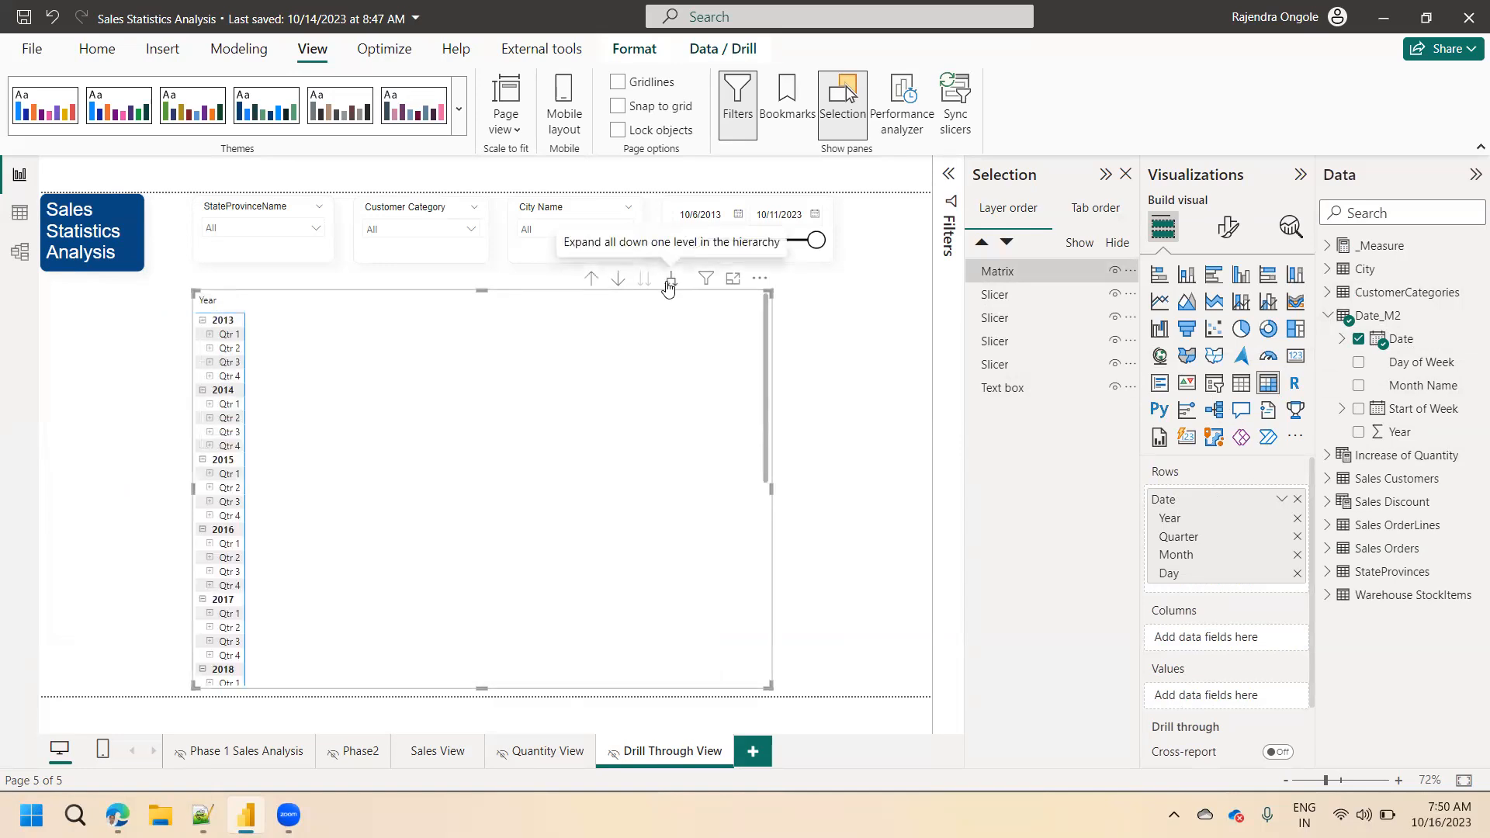
pyautogui.click(669, 284)
pyautogui.click(669, 284)
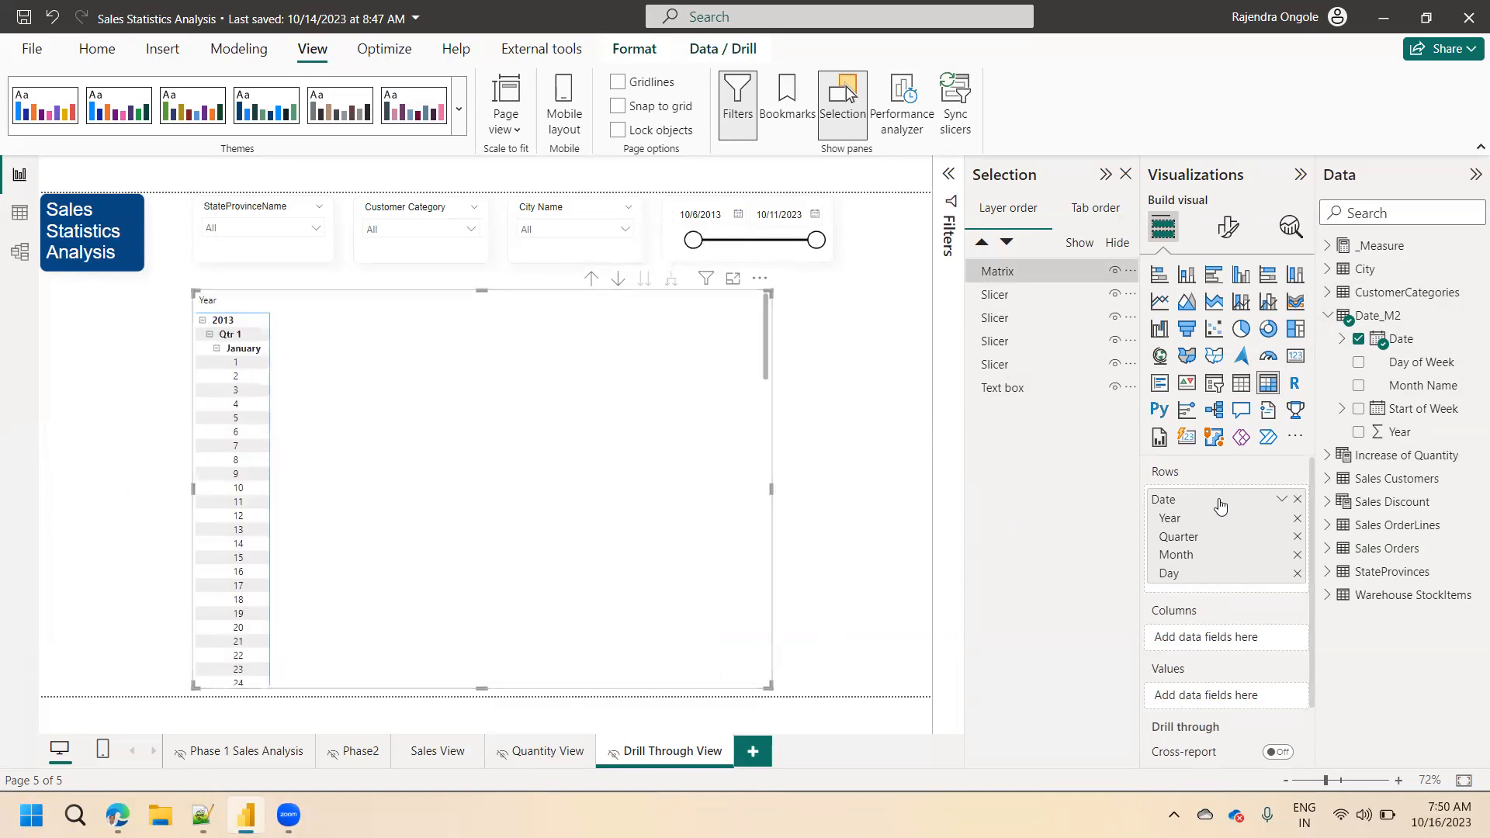
# Switch the matrix rows from the date hierarchy to the plain Date field.
pyautogui.click(1282, 499)
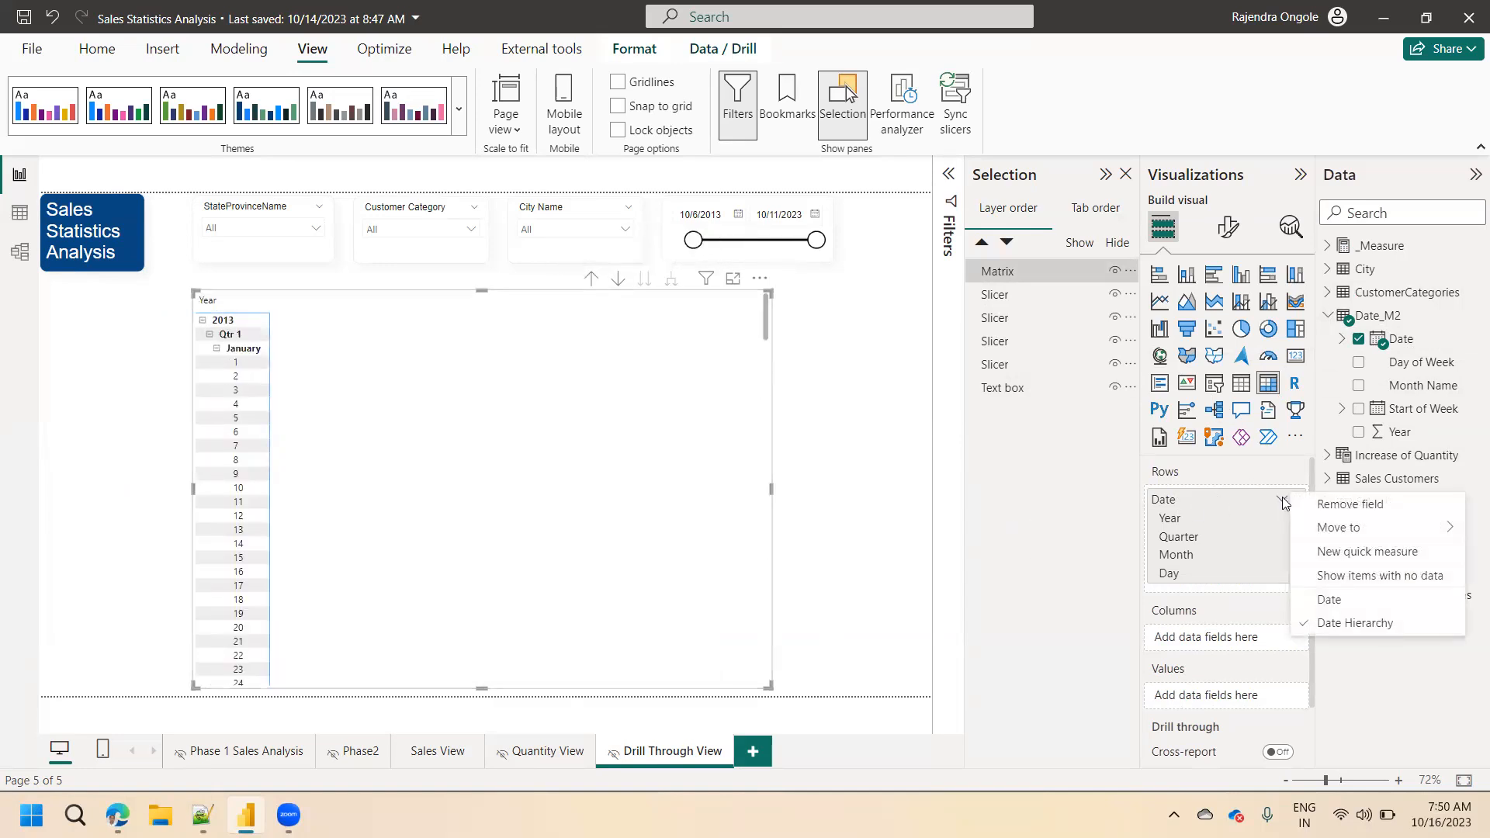
pyautogui.click(1343, 607)
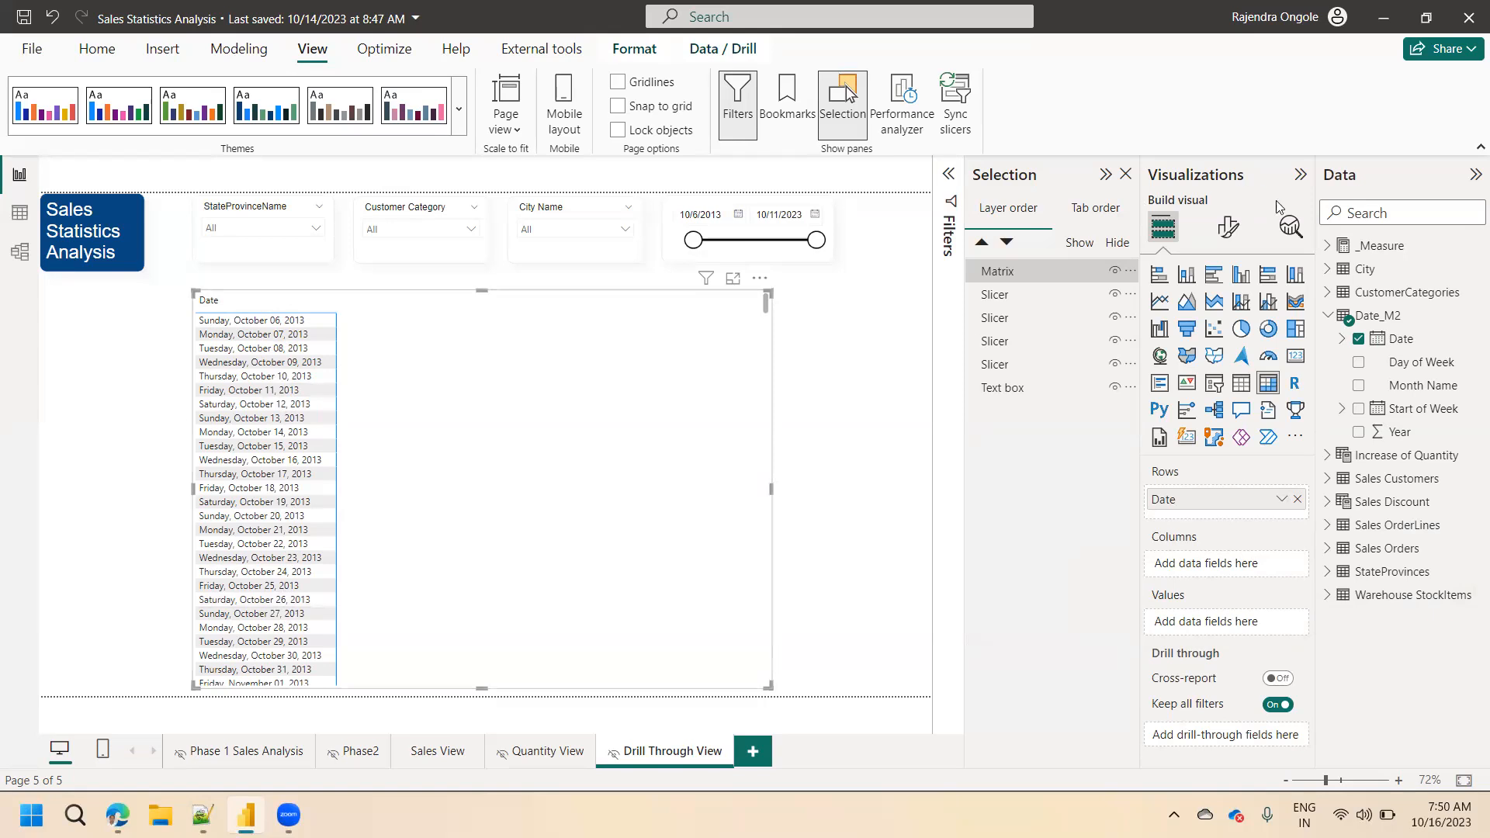
# Add the Total Sales, Total Quantity and Total Orders measures to the matrix values.
pyautogui.click(1377, 212)
pyautogui.write('total')
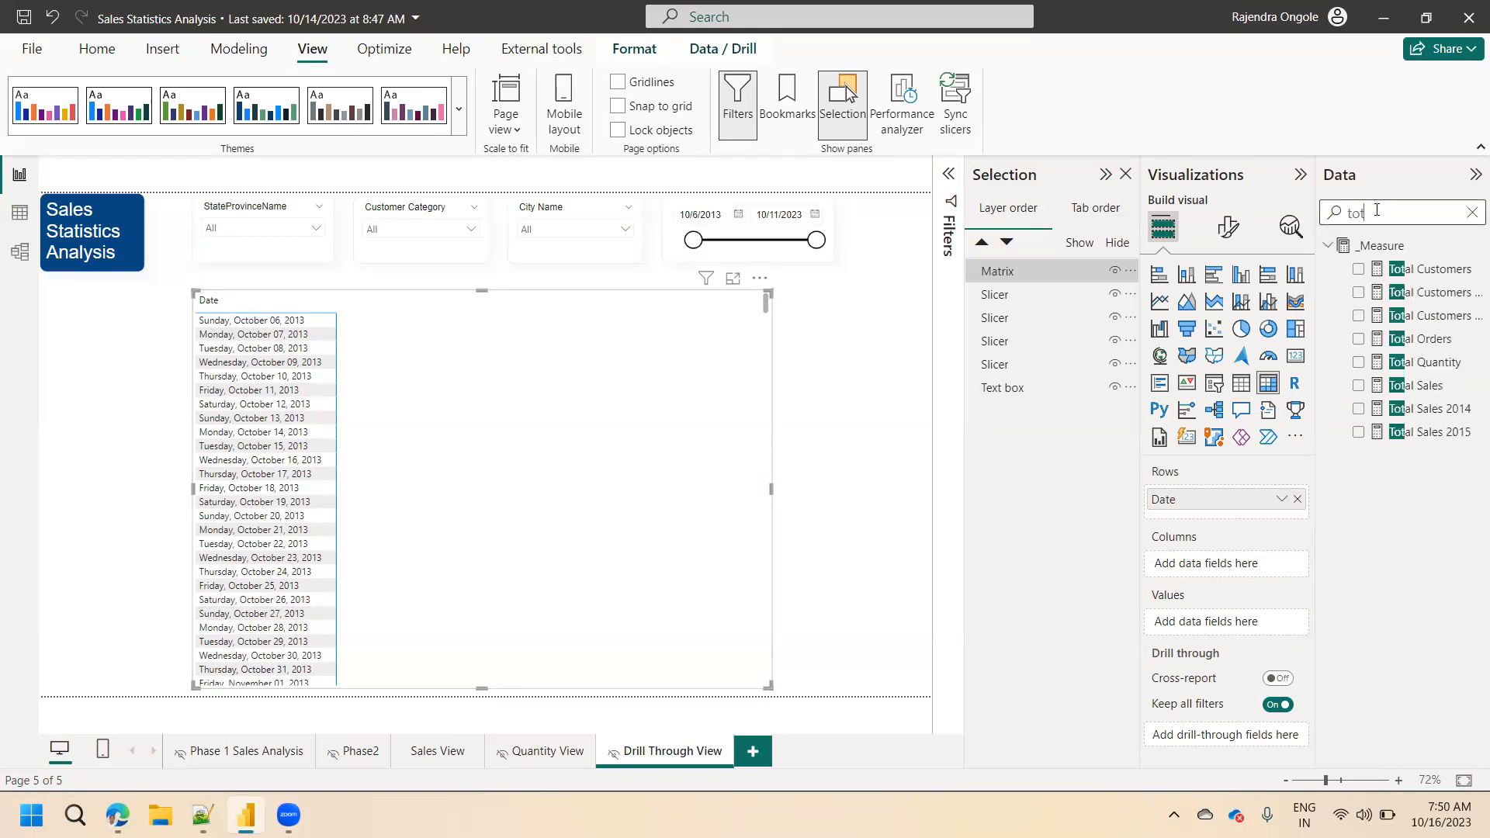
pyautogui.click(1359, 387)
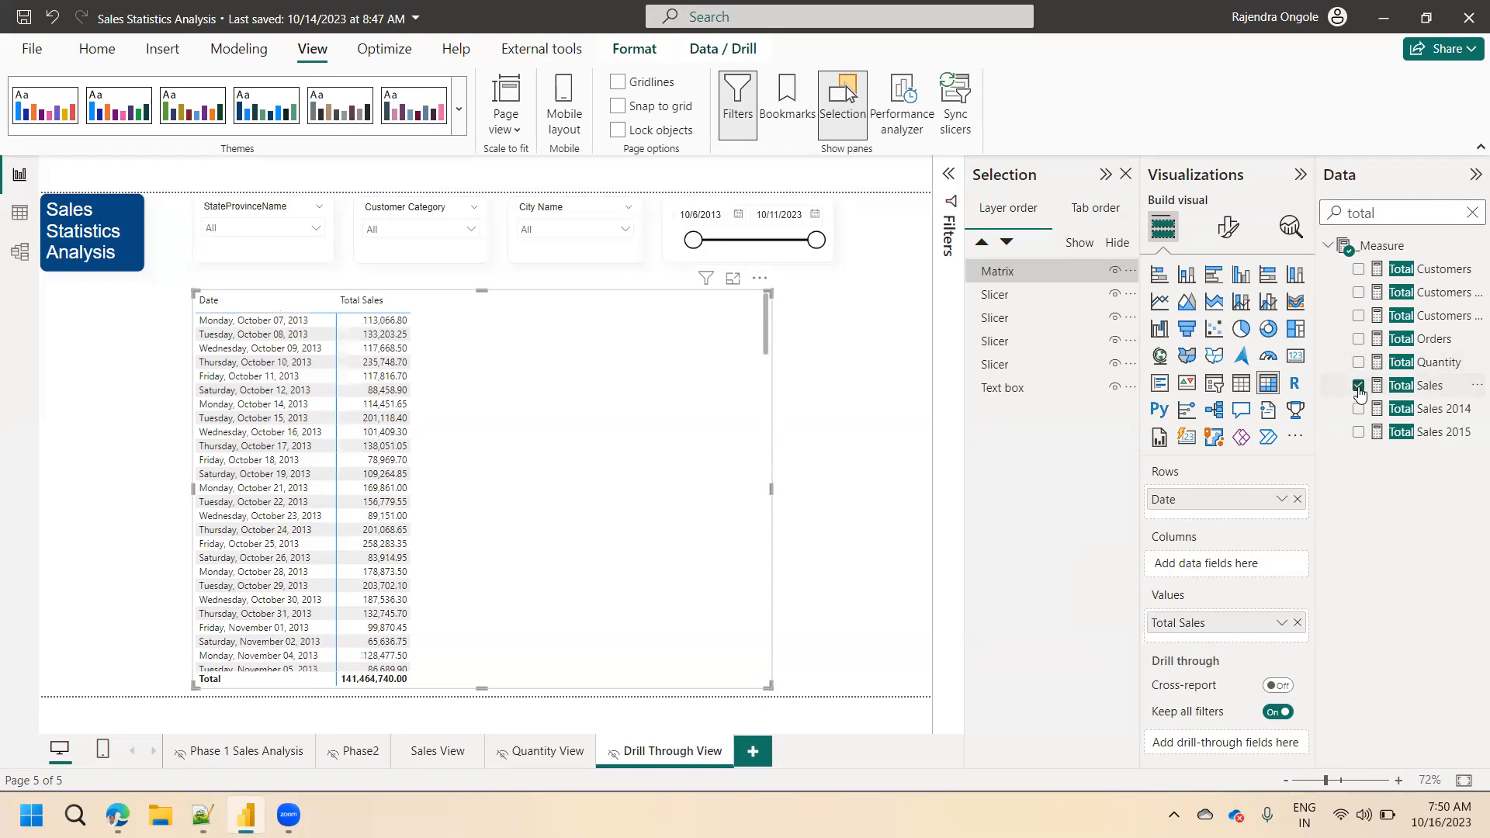
pyautogui.moveTo(1385, 211); pyautogui.dragTo(1291, 197)
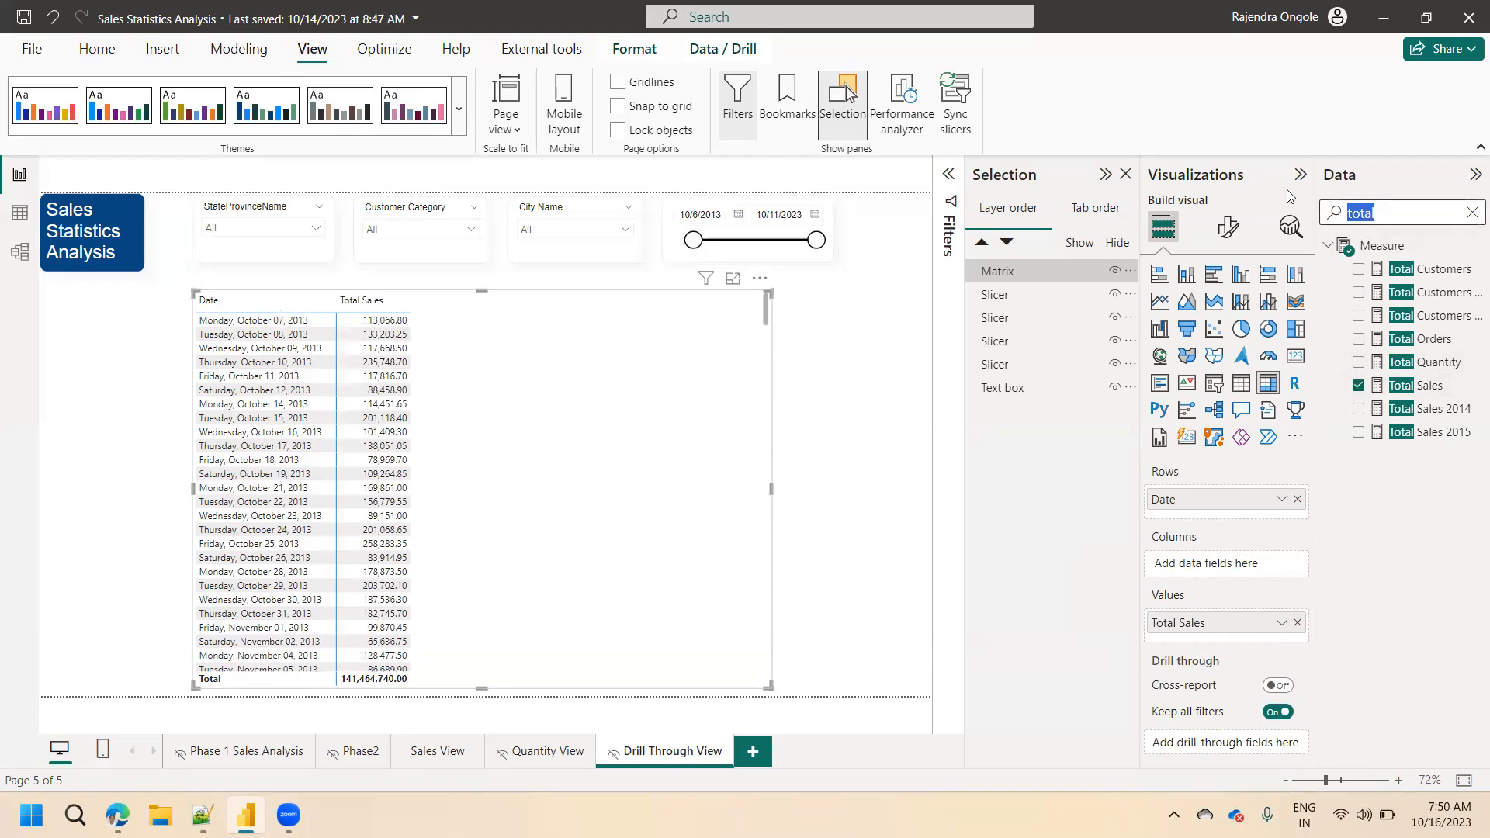
pyautogui.press('BackSpace')
pyautogui.write('total')
pyautogui.click(1359, 363)
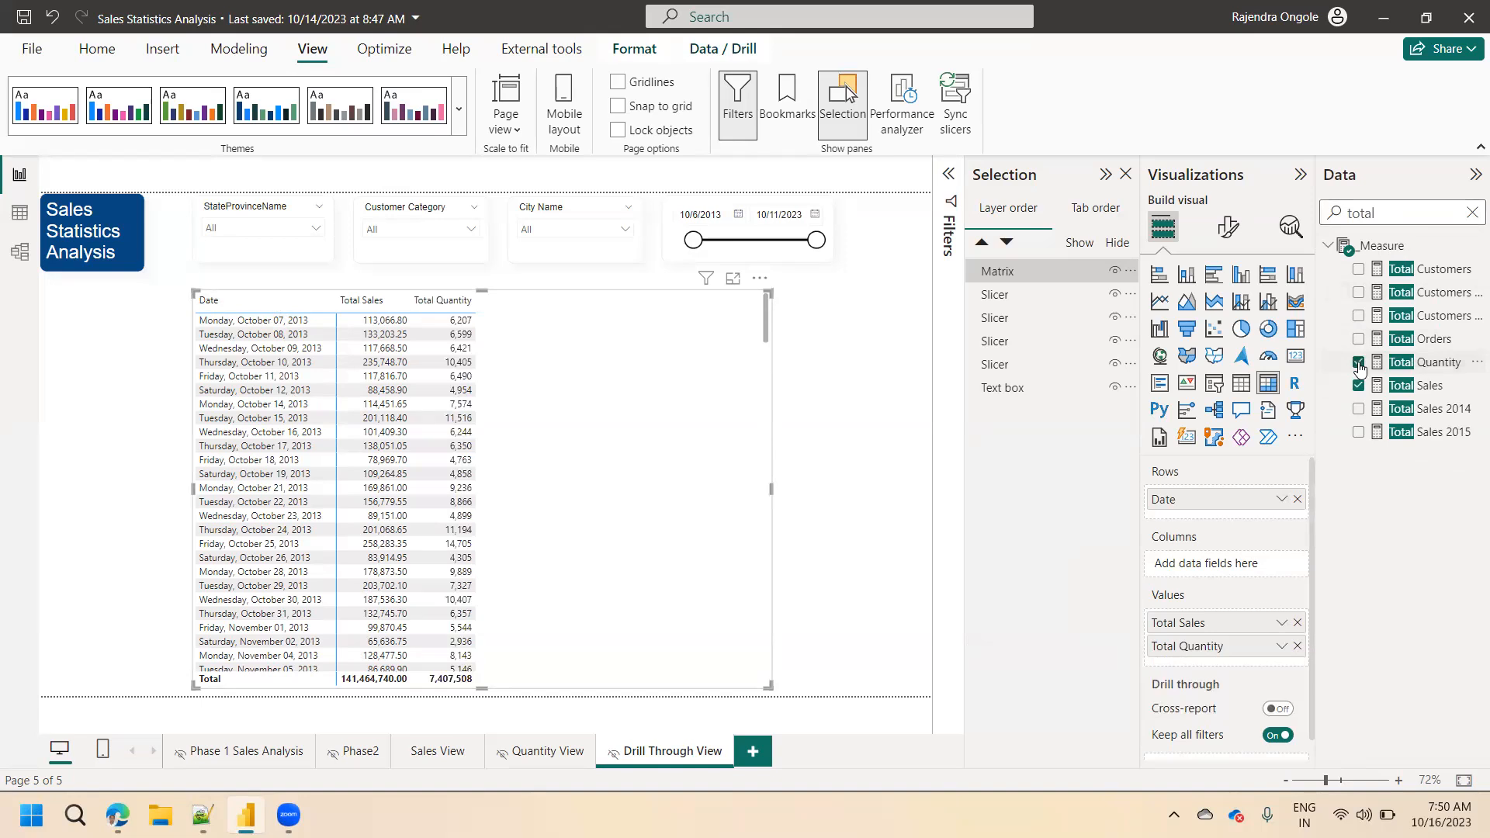
pyautogui.moveTo(1344, 222); pyautogui.dragTo(1292, 228)
pyautogui.press('BackSpace')
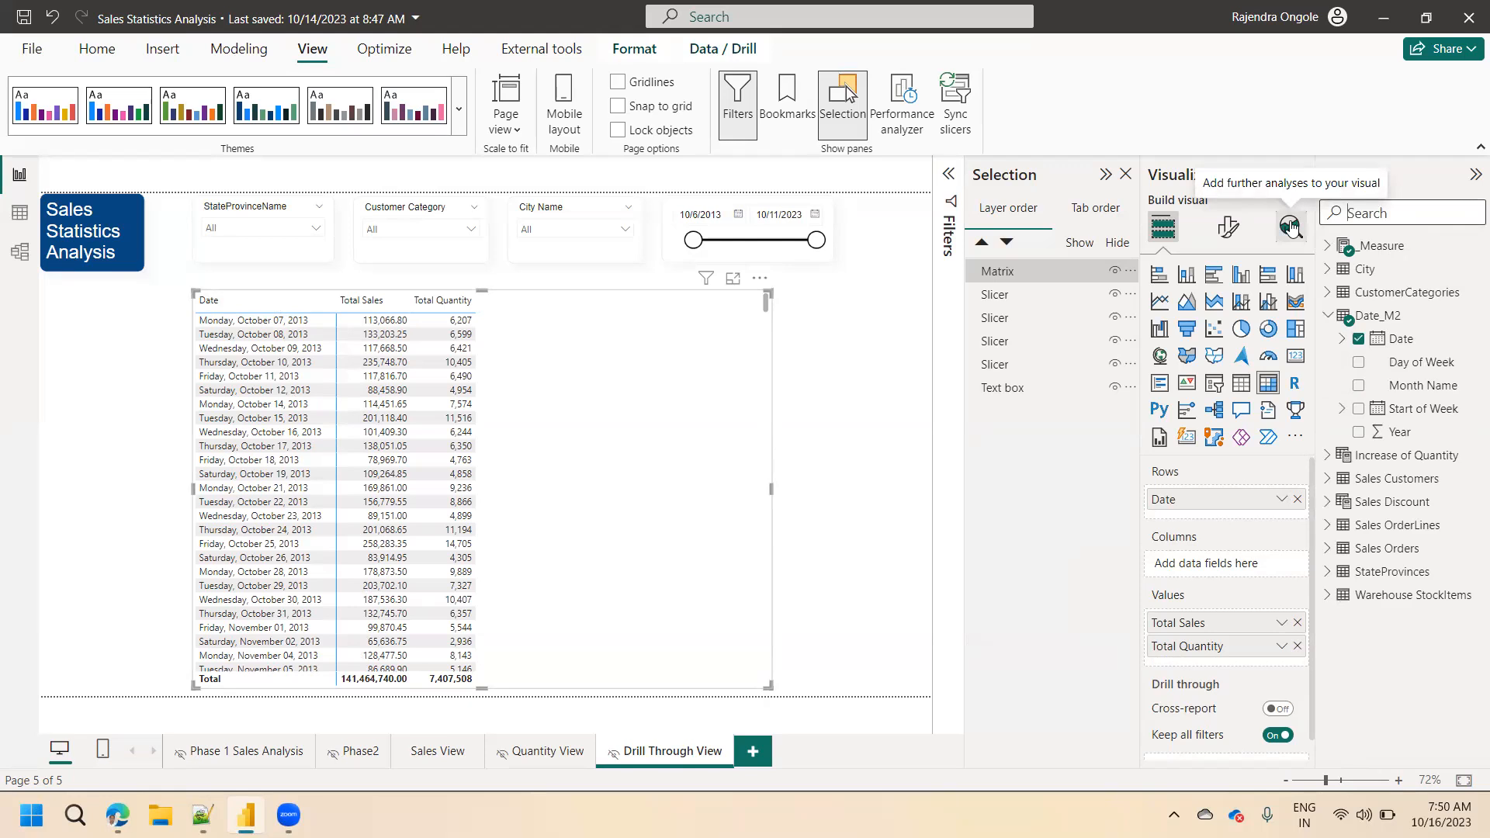
pyautogui.write('total')
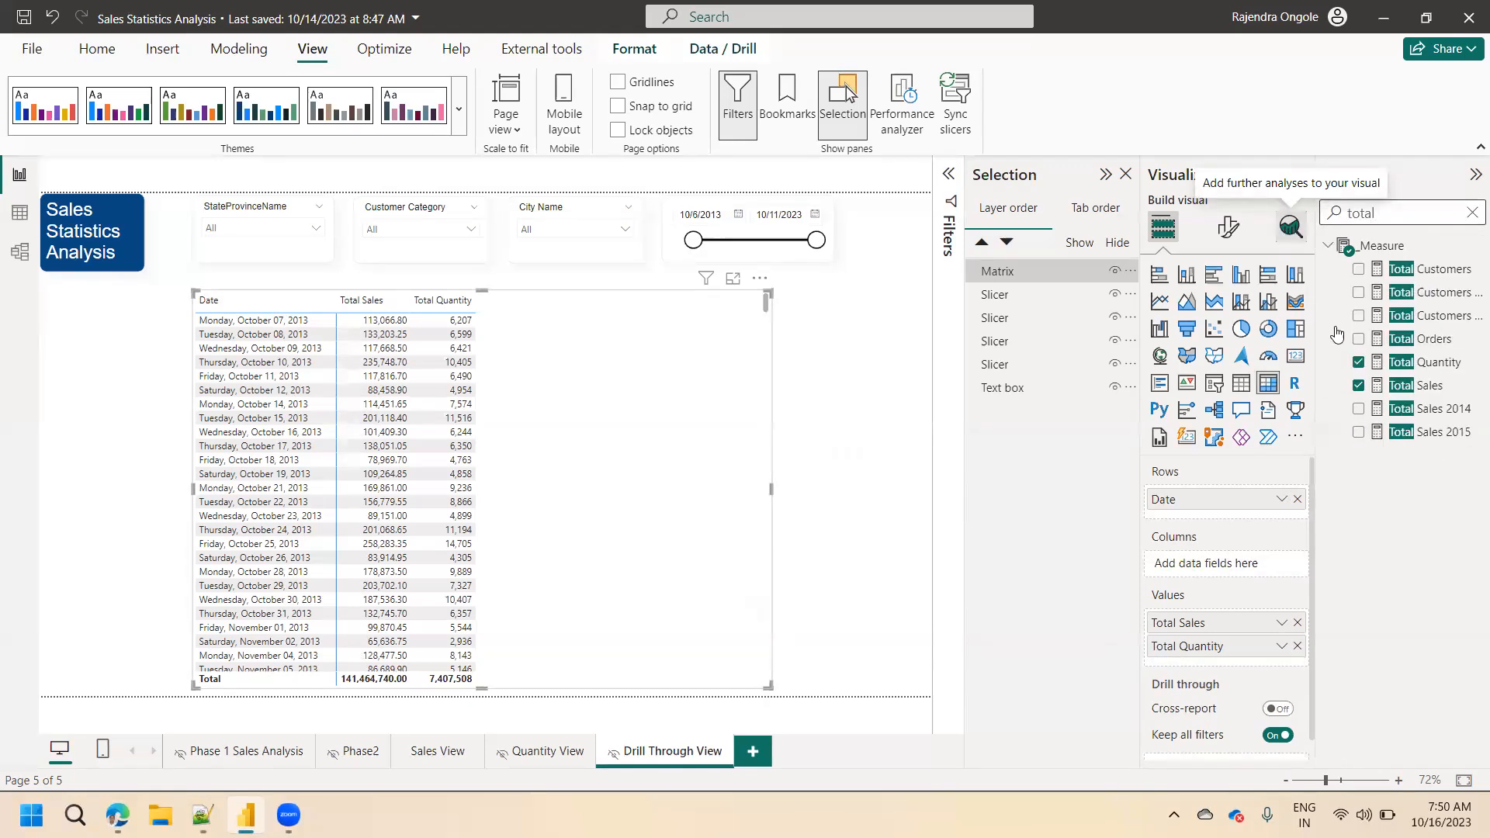
pyautogui.click(1358, 340)
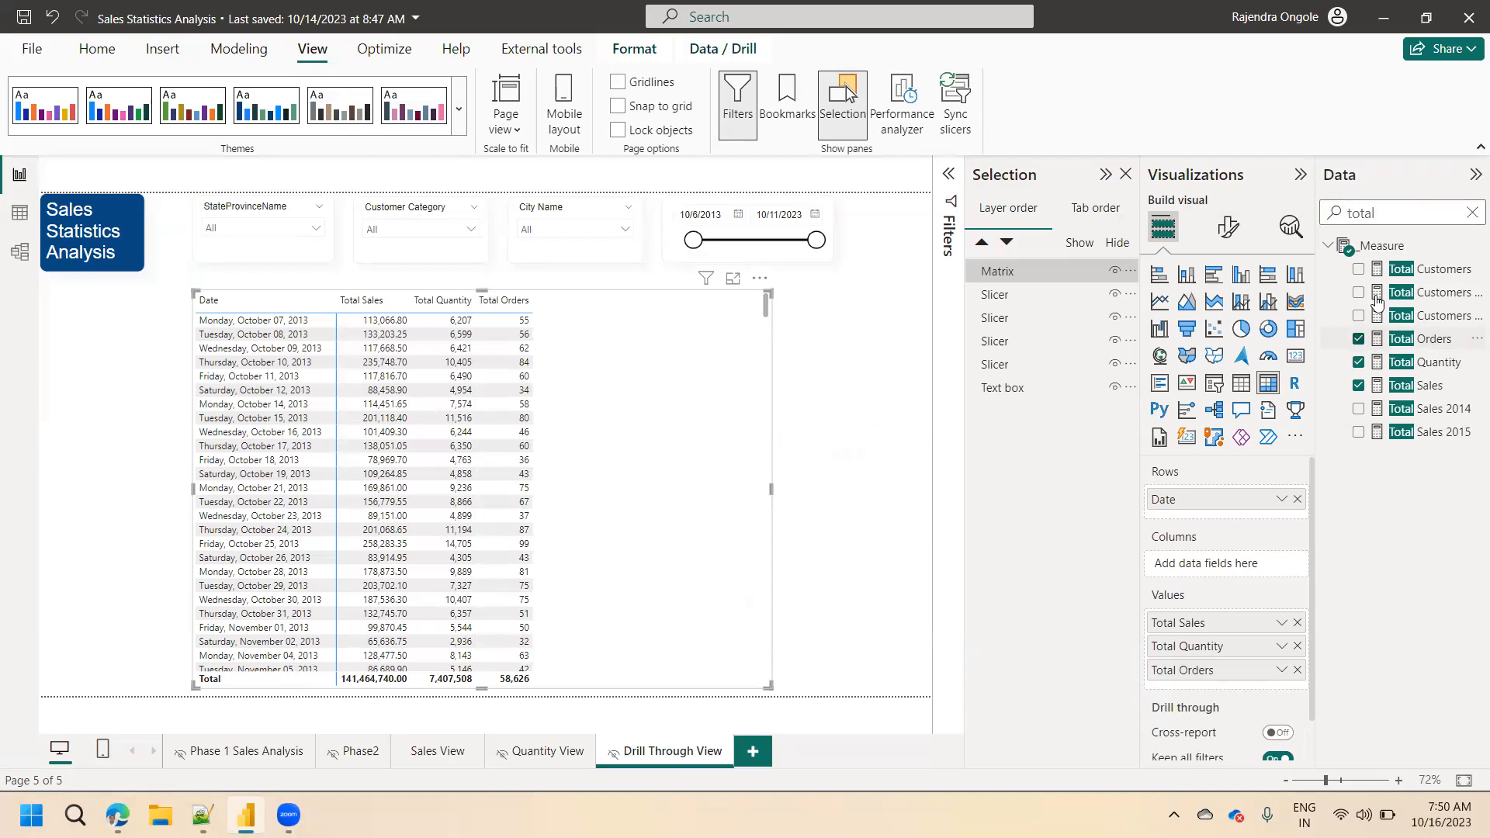
# Search the data fields for "unit" and clear the search.
pyautogui.moveTo(1384, 216); pyautogui.dragTo(1290, 223)
pyautogui.write('unit')
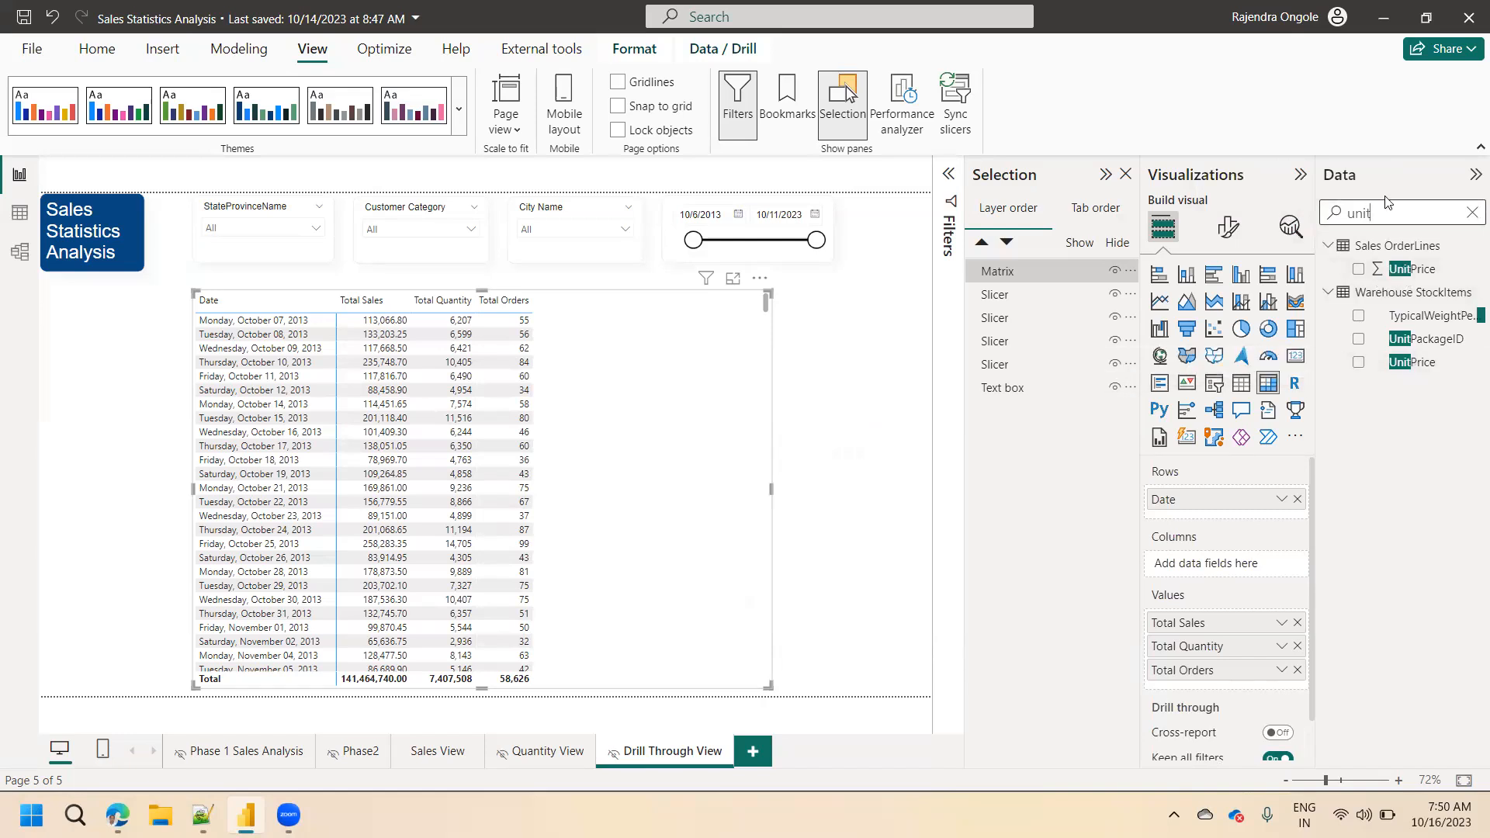
pyautogui.moveTo(1390, 213); pyautogui.dragTo(1286, 233)
pyautogui.press('BackSpace')
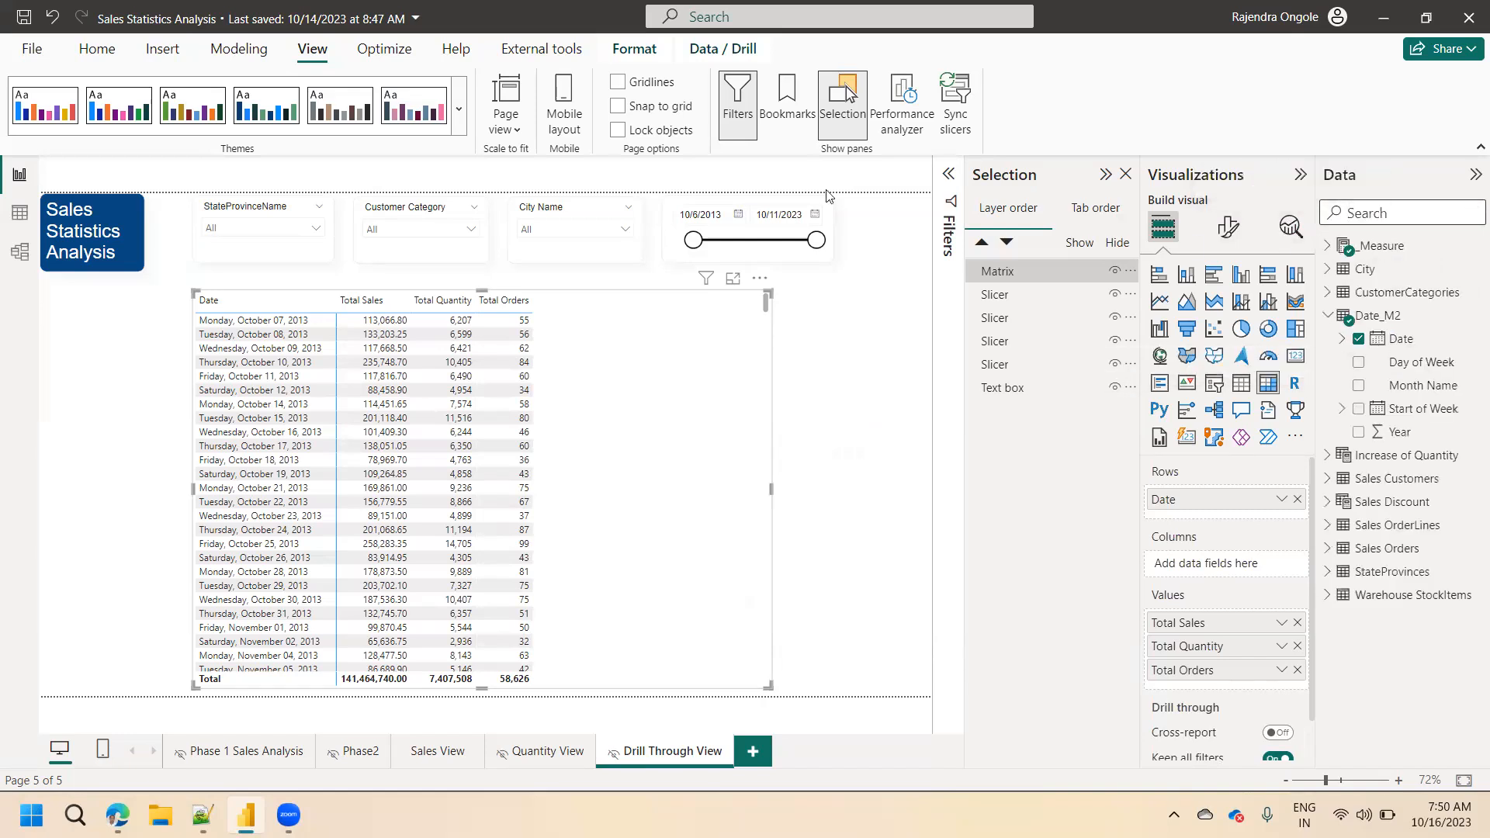
# Start a new measure named Average Units in the City table.
pyautogui.click(98, 52)
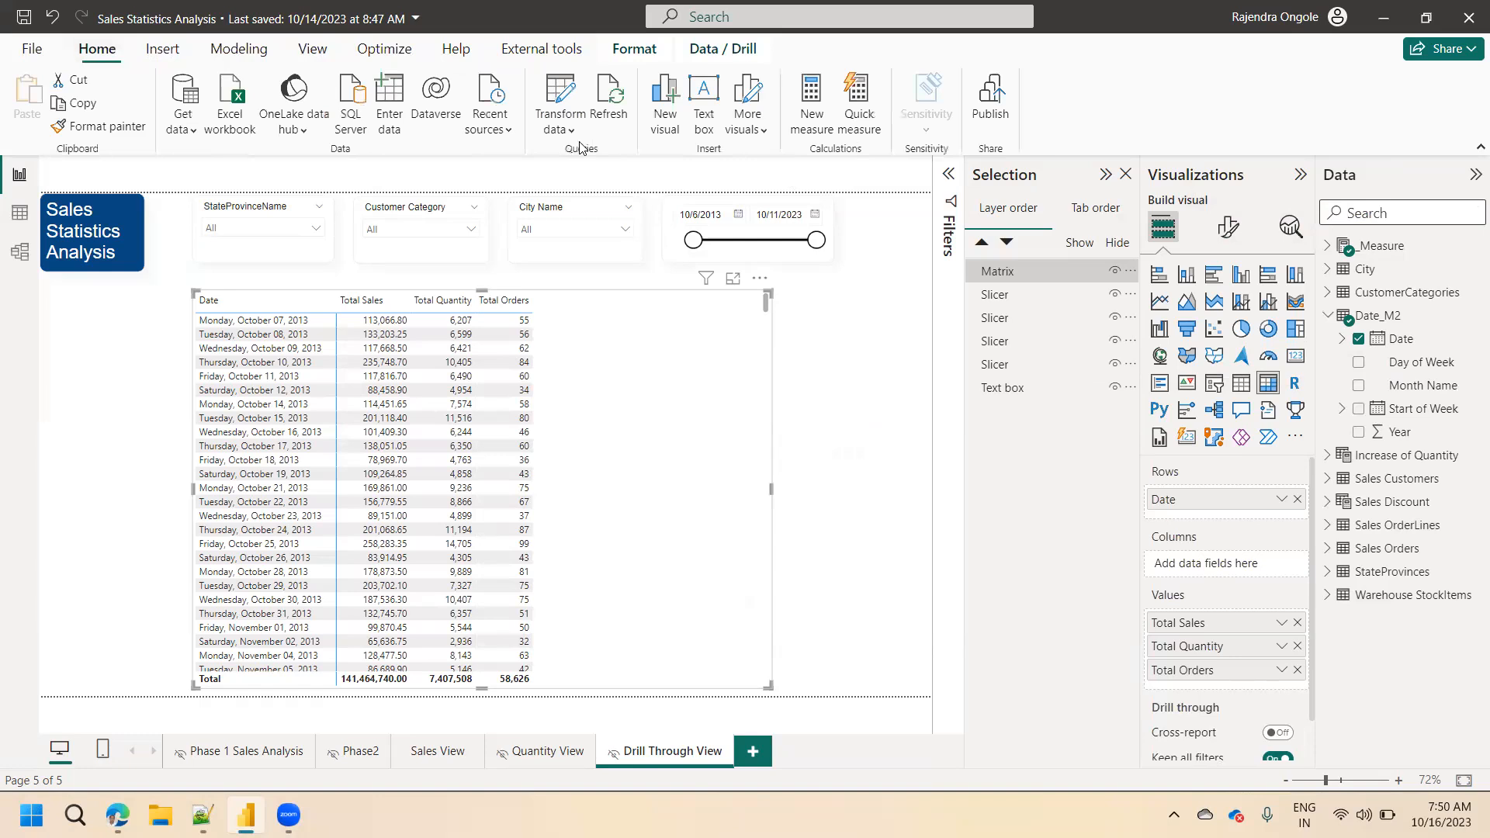
pyautogui.hotkey('ctrl', 's')
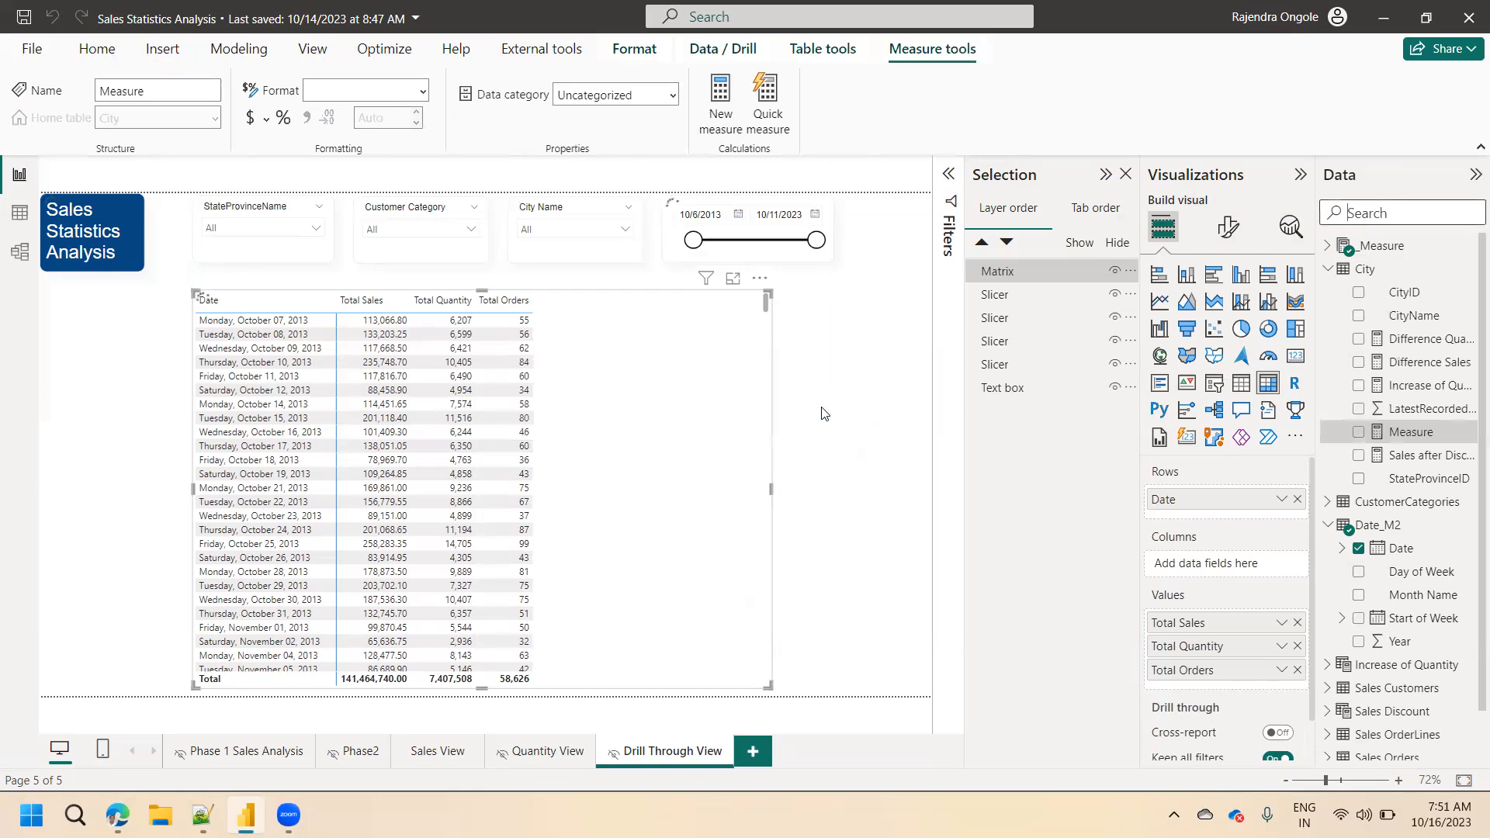
pyautogui.write('Ttoa')
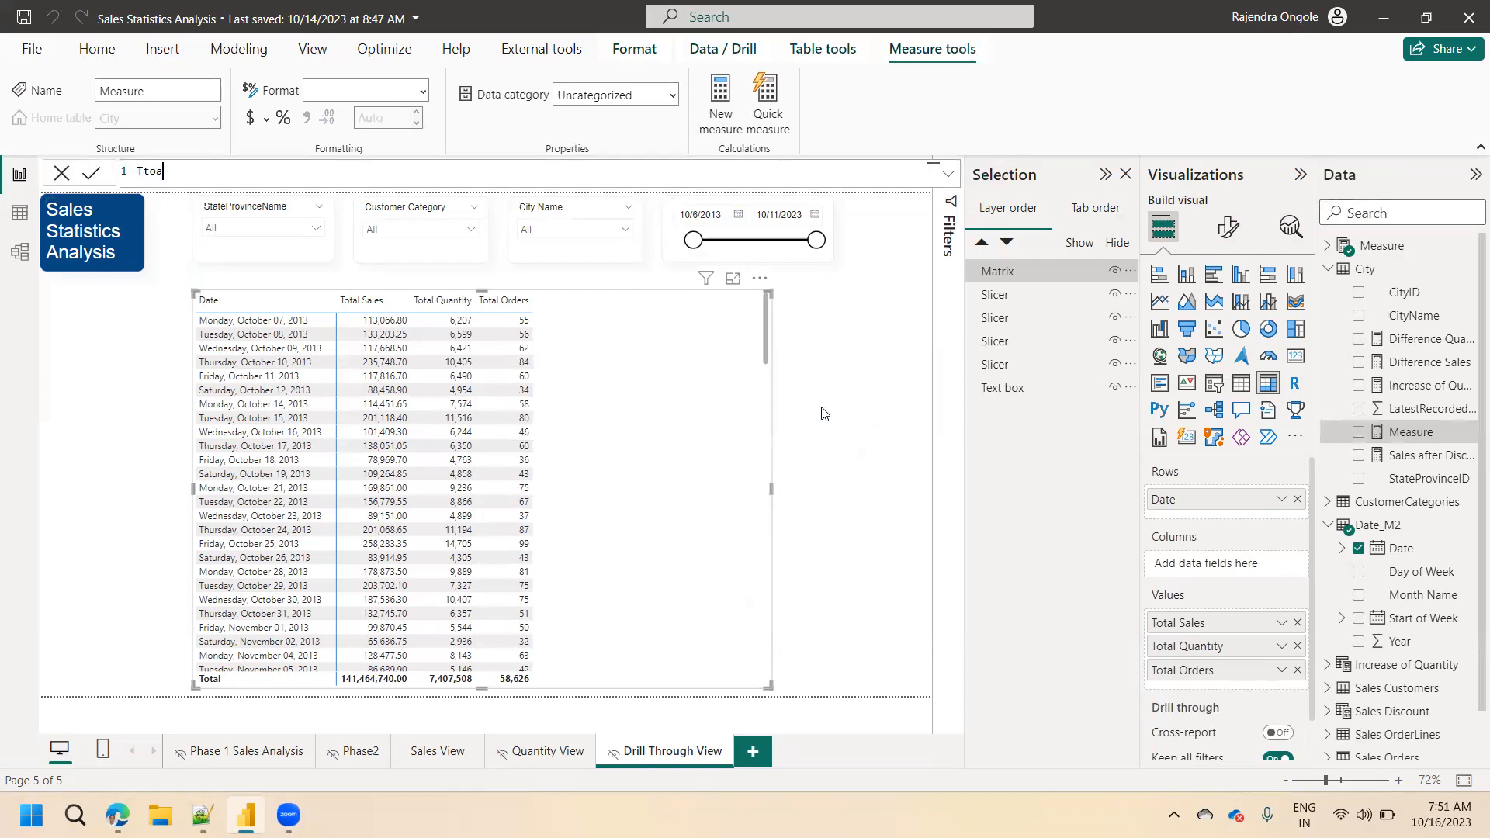
pyautogui.press('BackSpace')
pyautogui.press('BackSpace')
pyautogui.press('BackSpace')
pyautogui.press('BackSpace')
pyautogui.write('Average Units =')
pyautogui.hotkey('shift', 'Return')
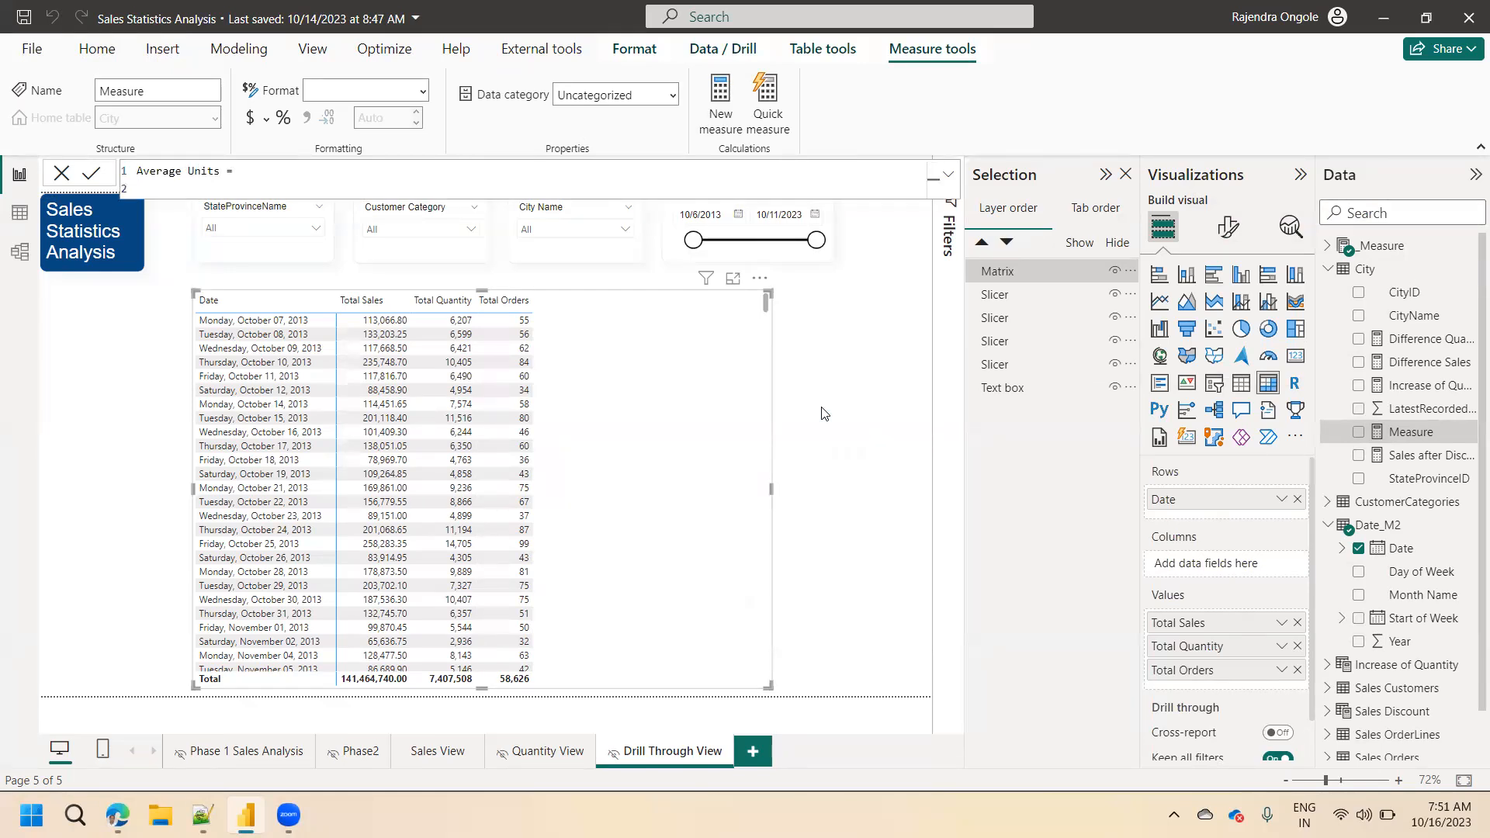
# Define Average Units as AVERAGE('Sales OrderLines'[UnitPrice]) and add the measure to the matrix values.
pyautogui.write('AVERAGE(')
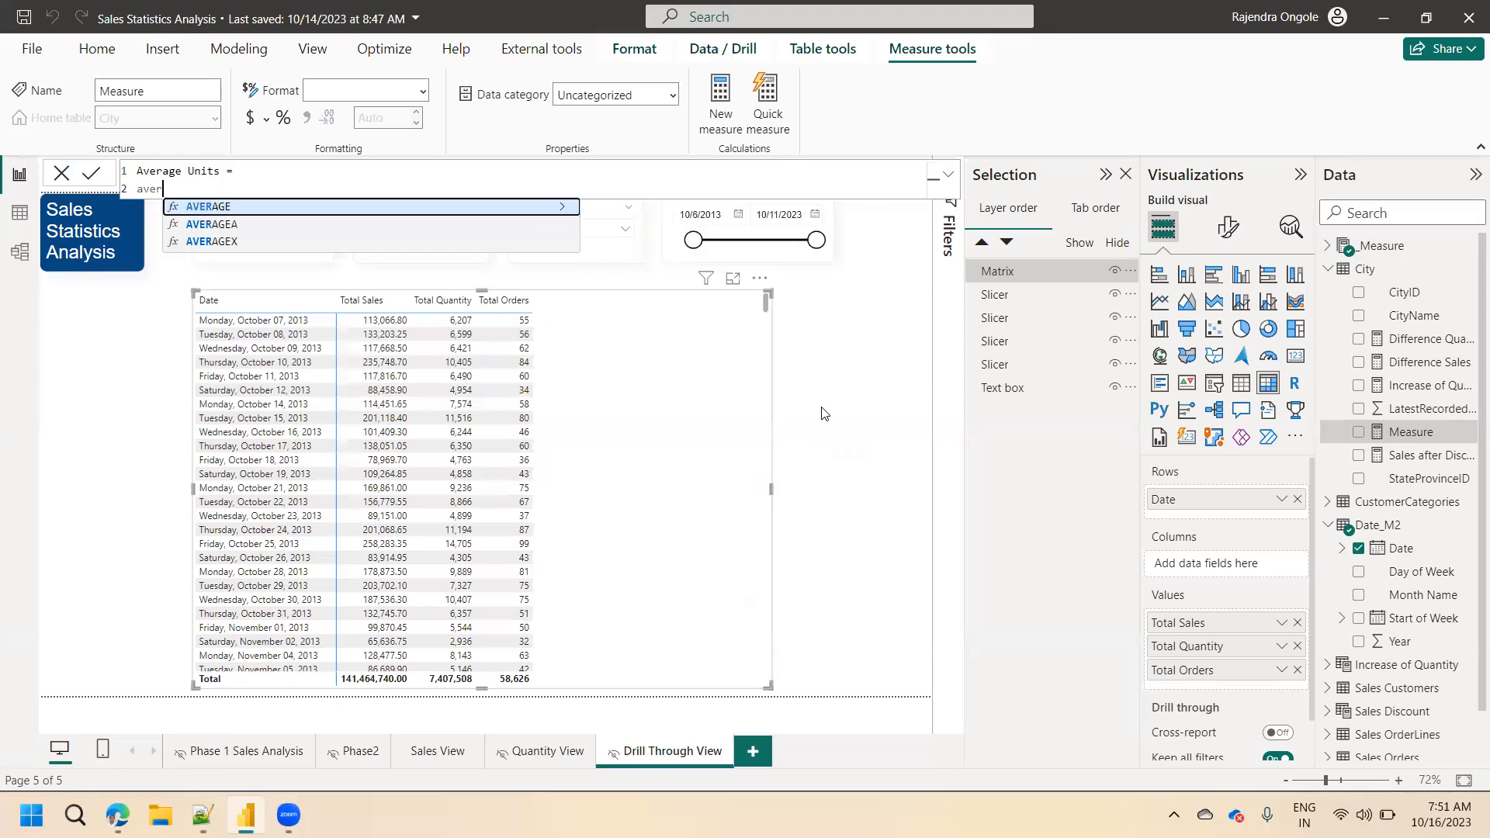
pyautogui.write("'Sales OrderLines'[UnitPrice])")
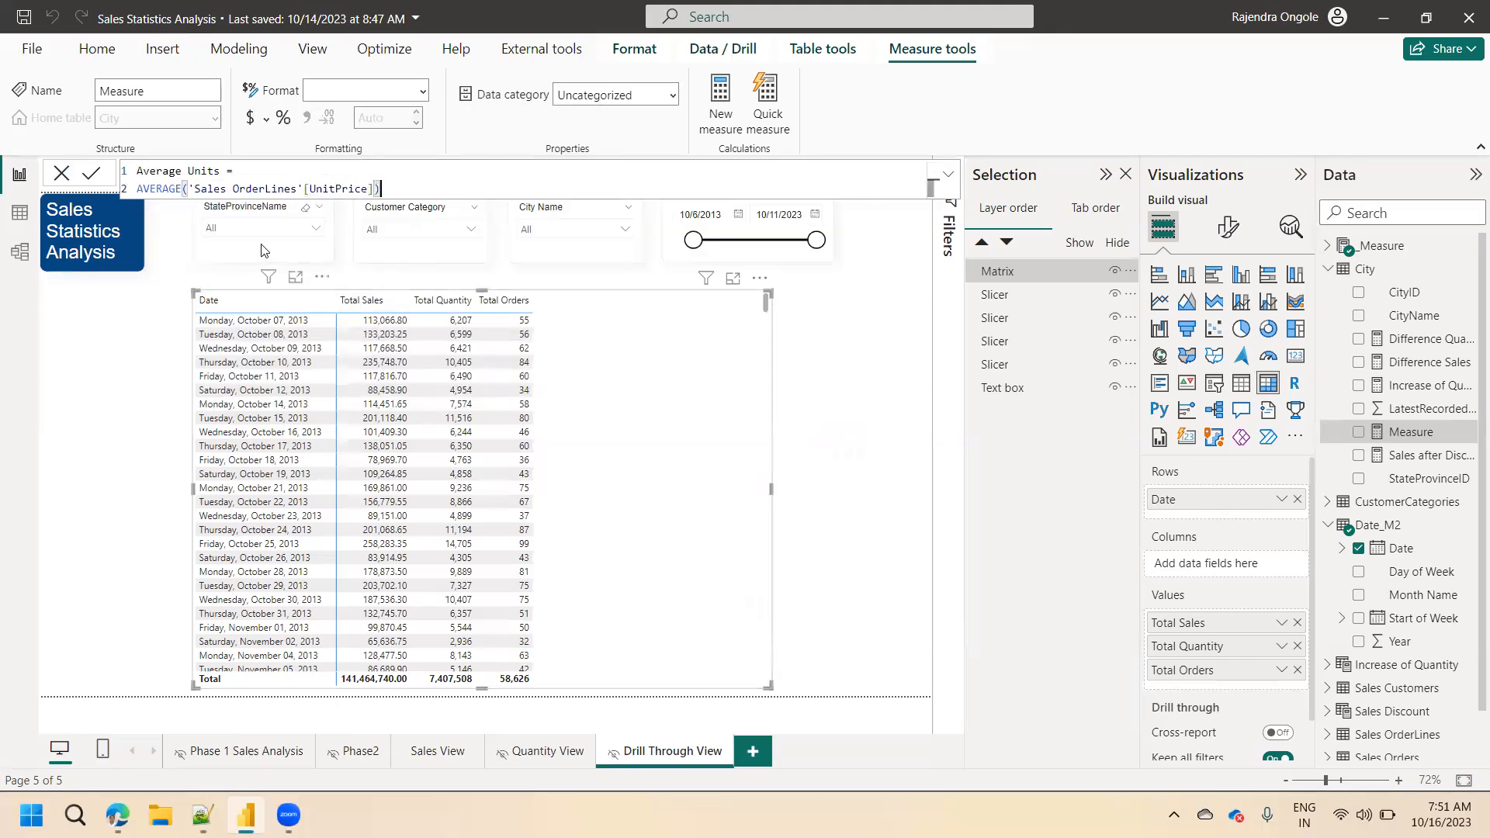
pyautogui.click(91, 175)
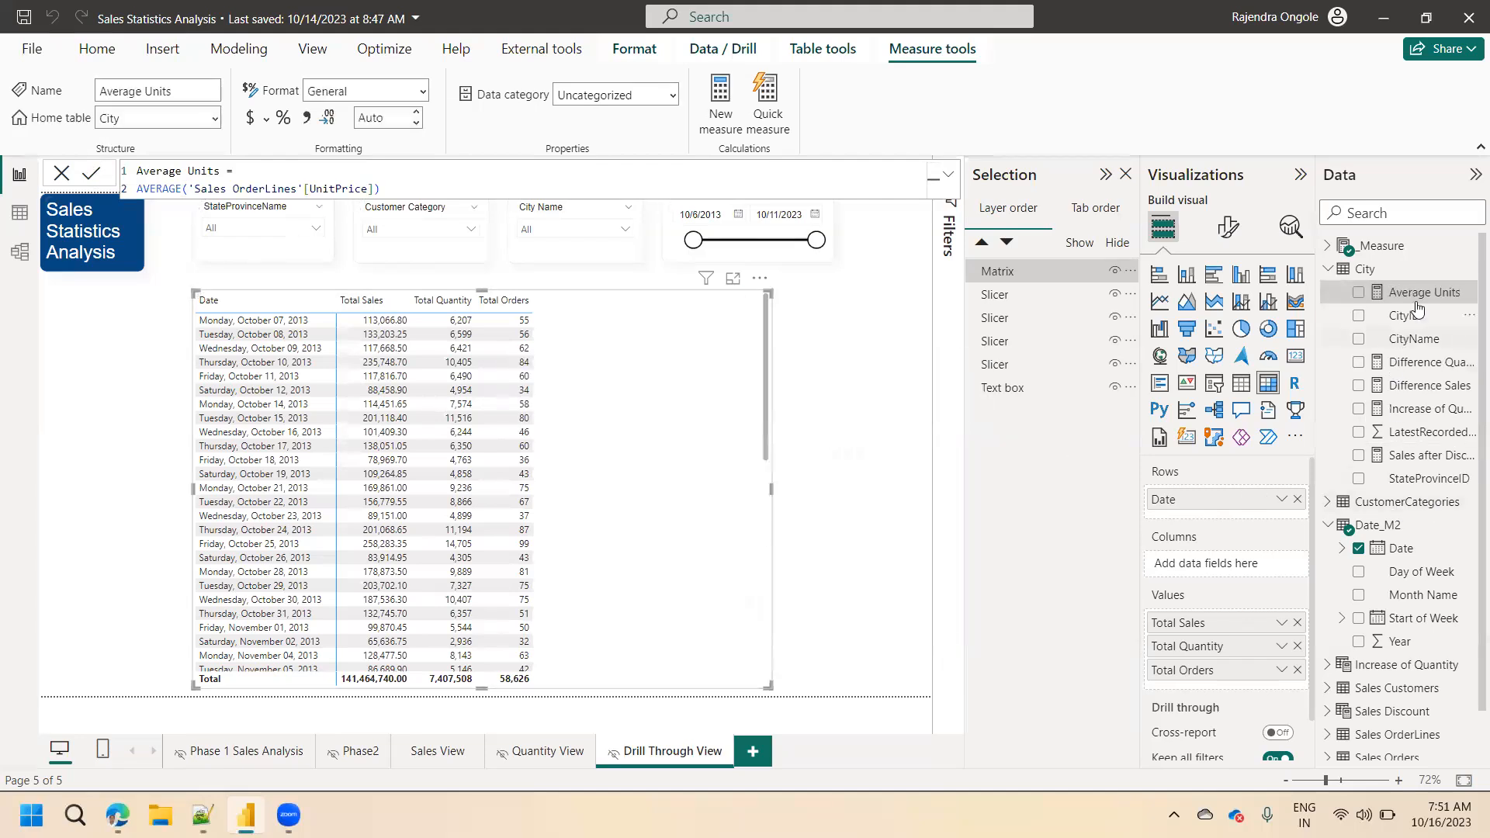
pyautogui.moveTo(1417, 295); pyautogui.dragTo(661, 448)
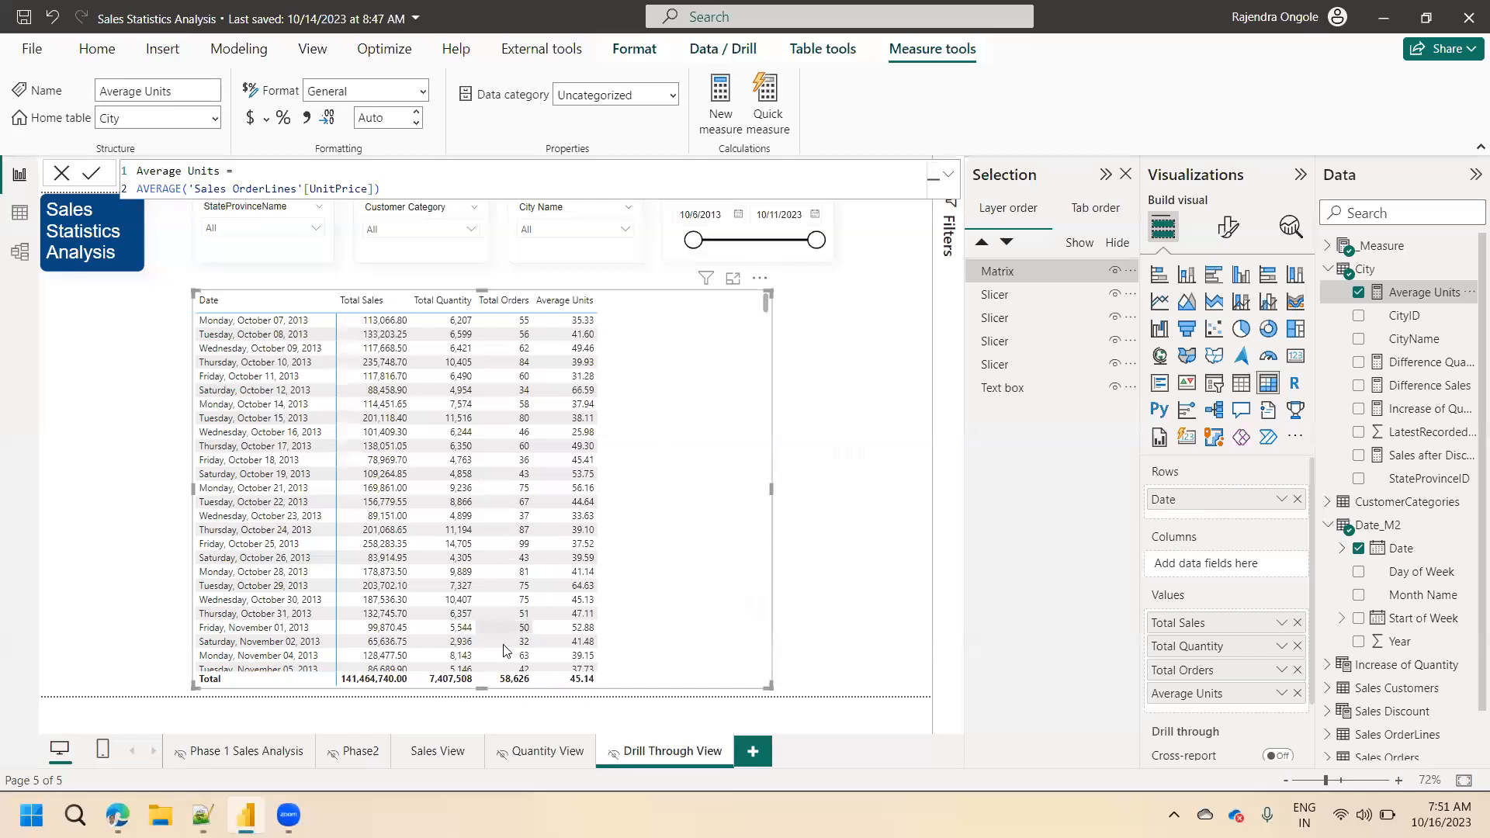
# Examine the Total Sales by CustomerCategoryName donut on Sales View in focus mode, highlight the Corporate slice, and return to the report.
pyautogui.click(433, 751)
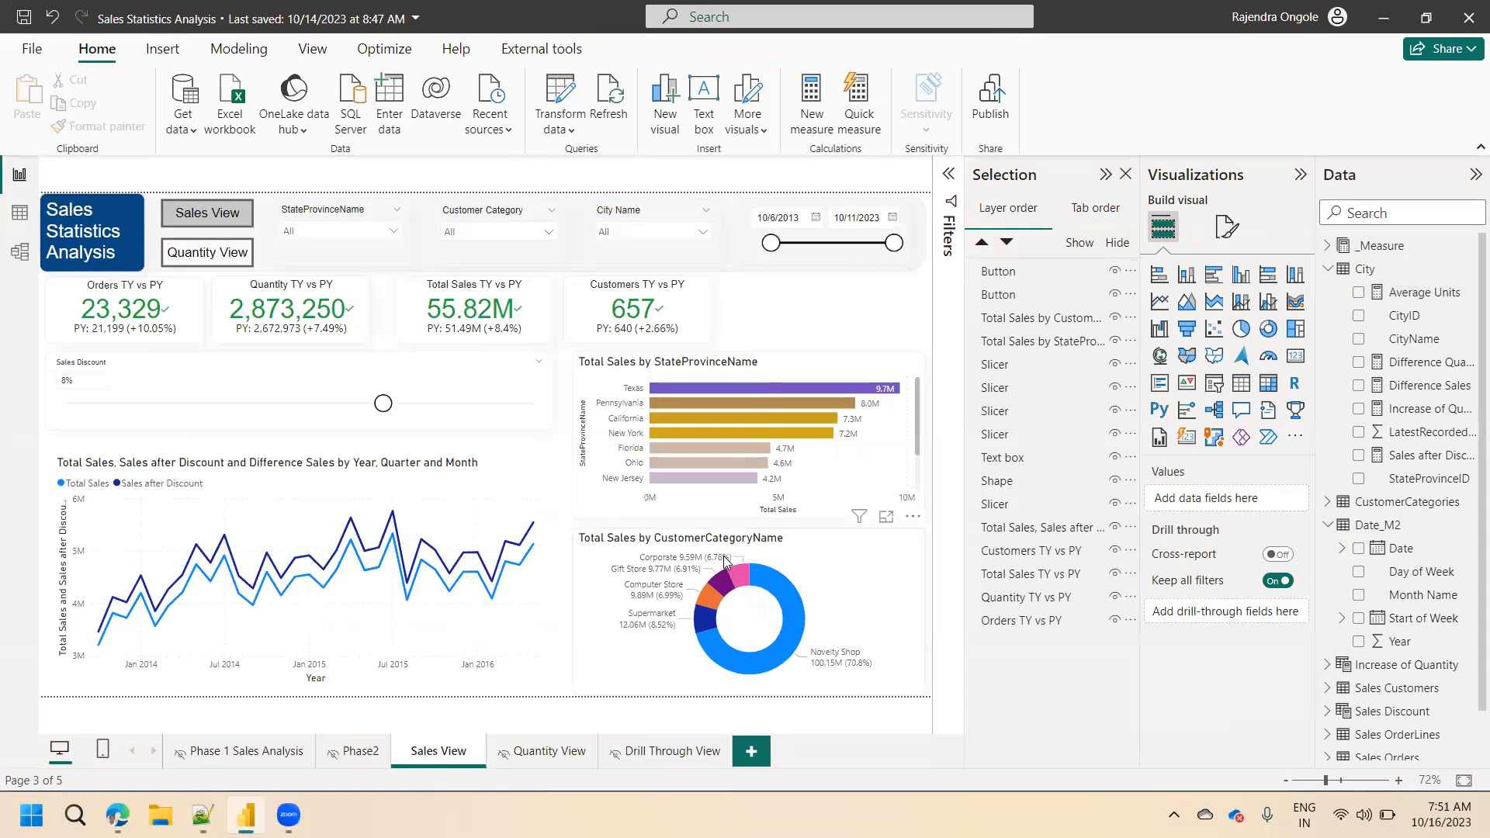
pyautogui.moveTo(755, 584)
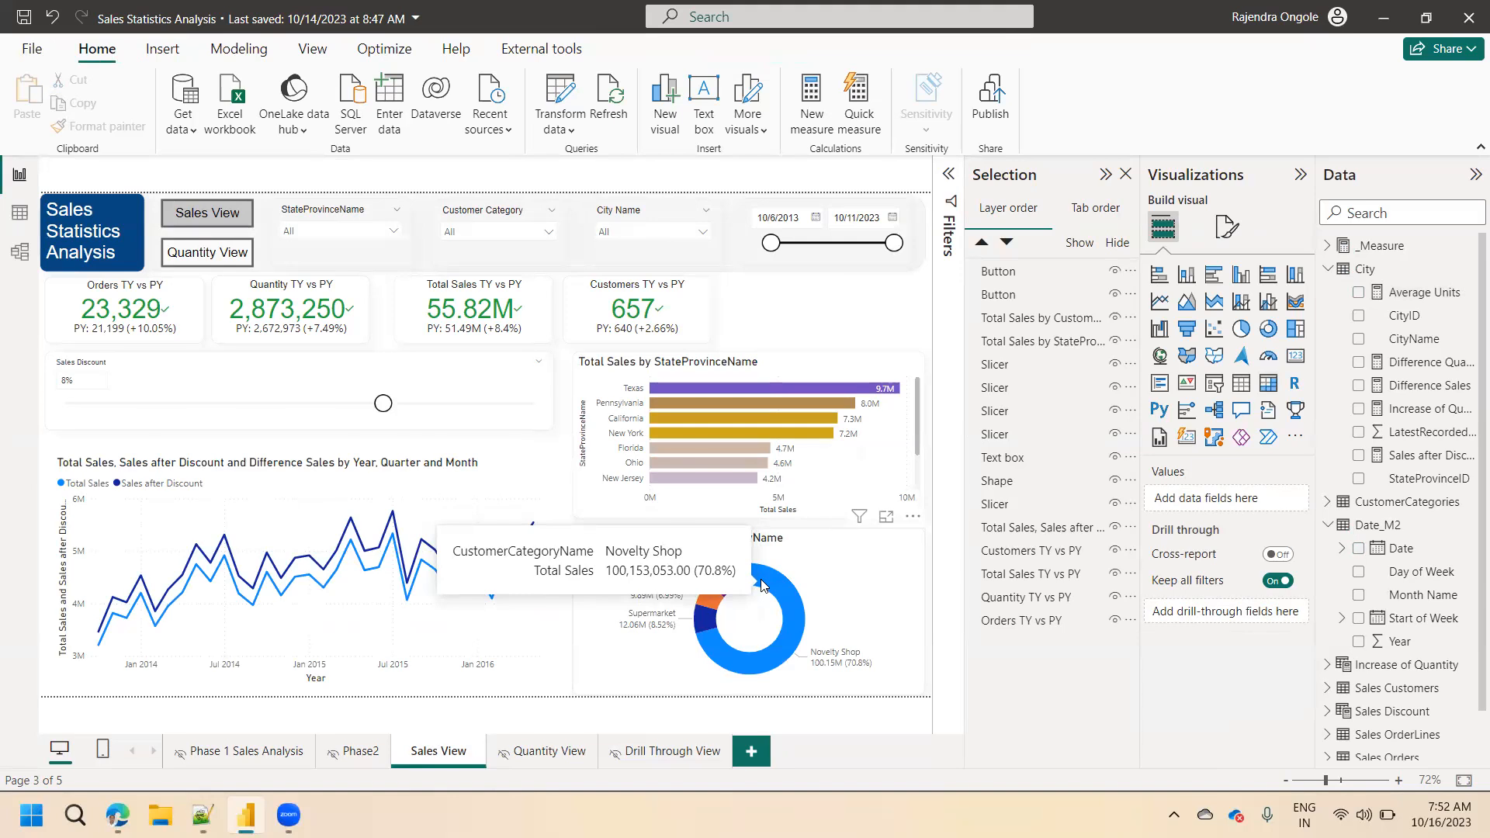
pyautogui.click(690, 751)
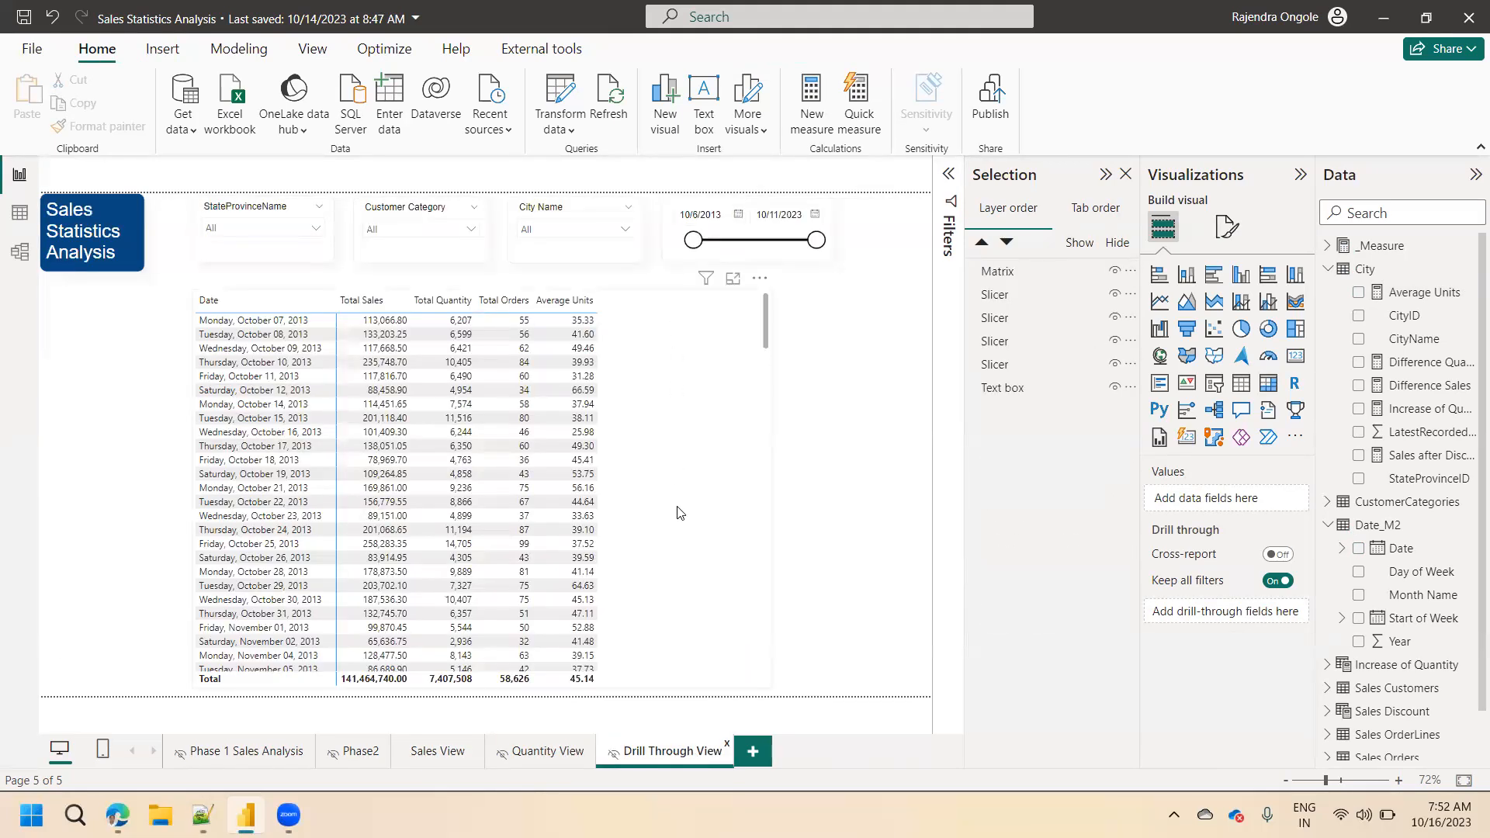
pyautogui.click(436, 753)
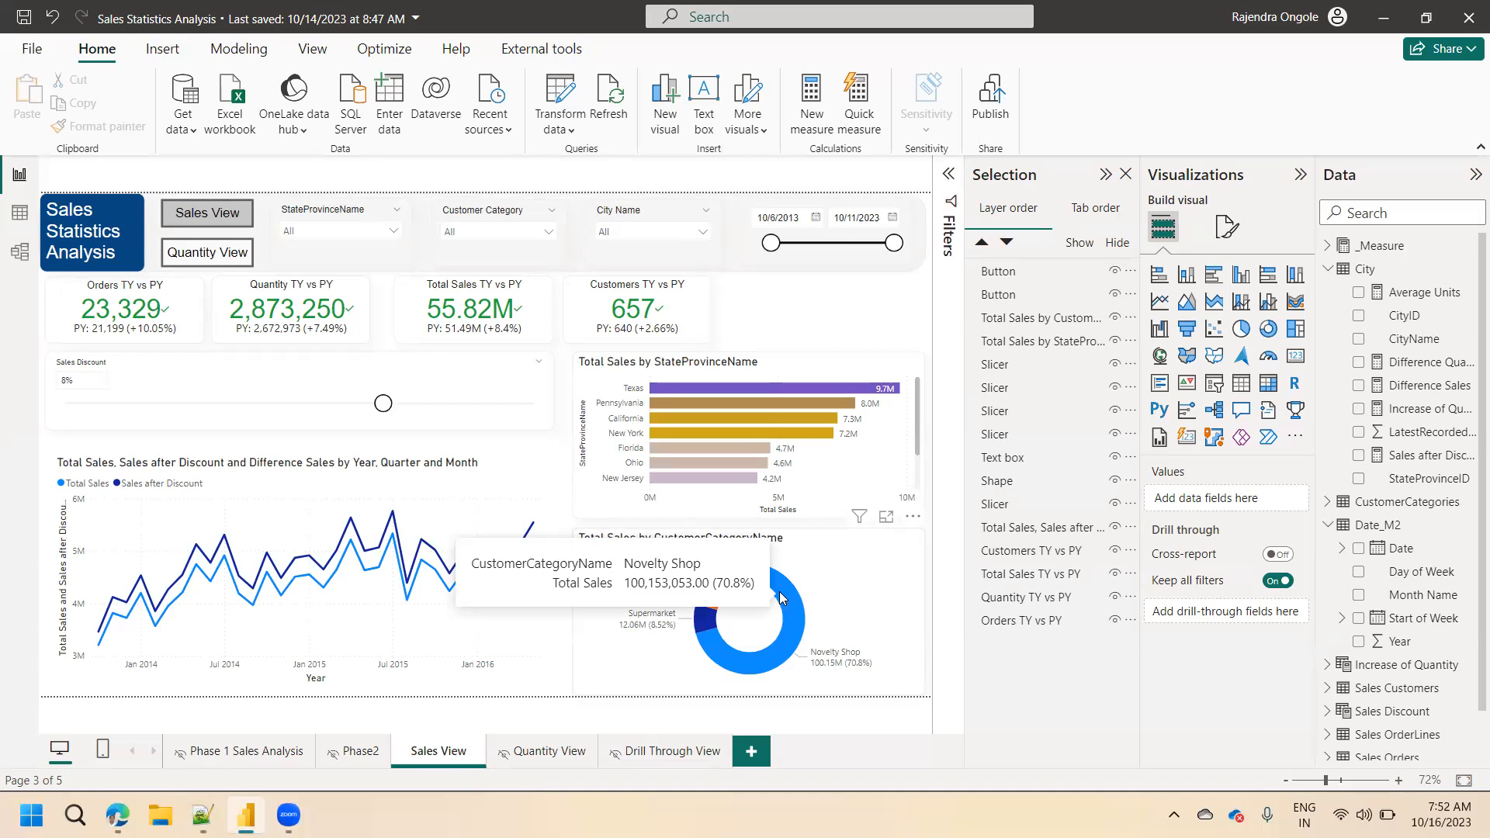
pyautogui.click(886, 520)
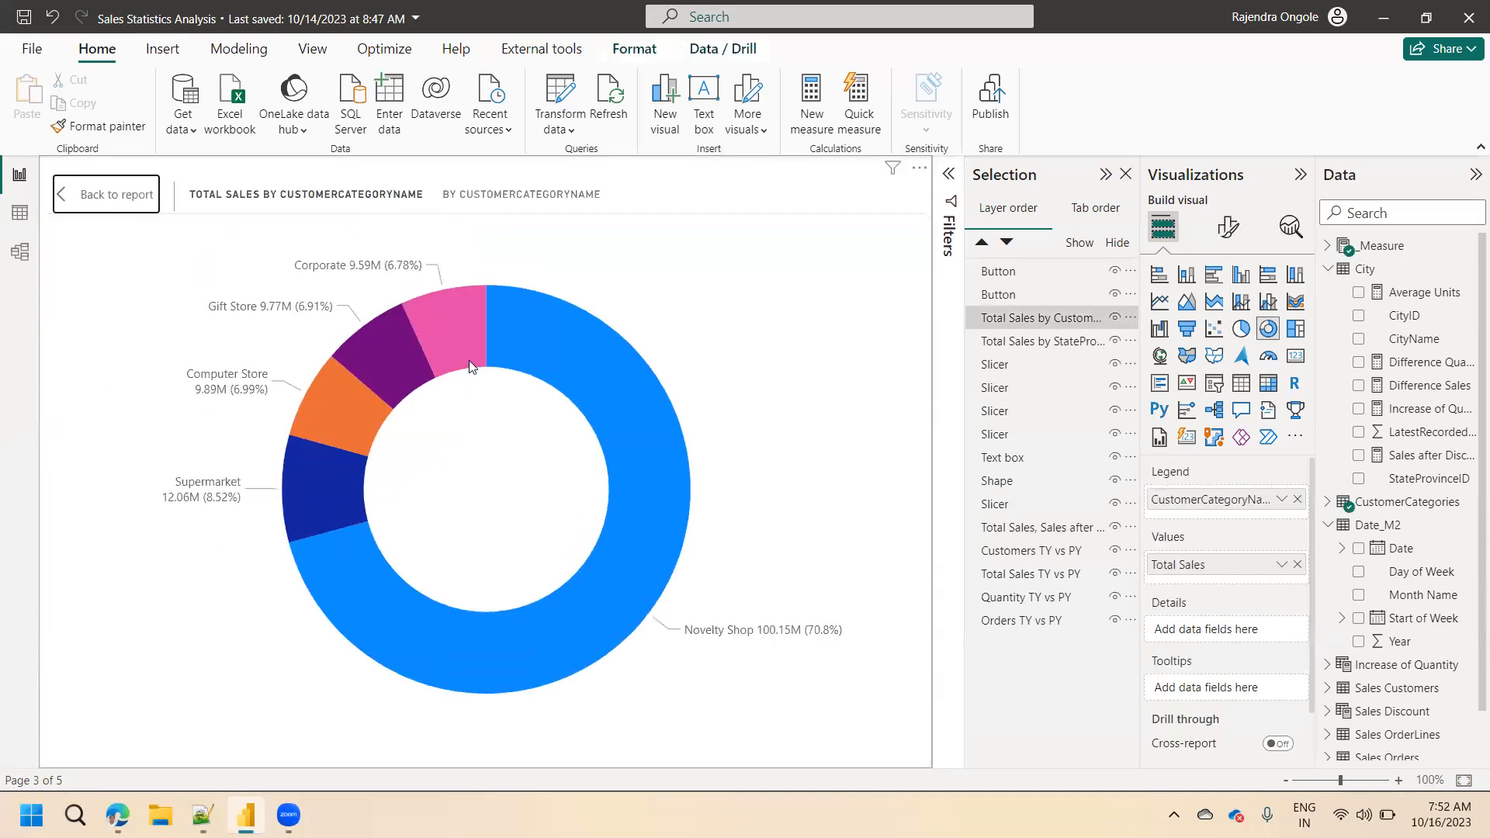
pyautogui.moveTo(470, 361)
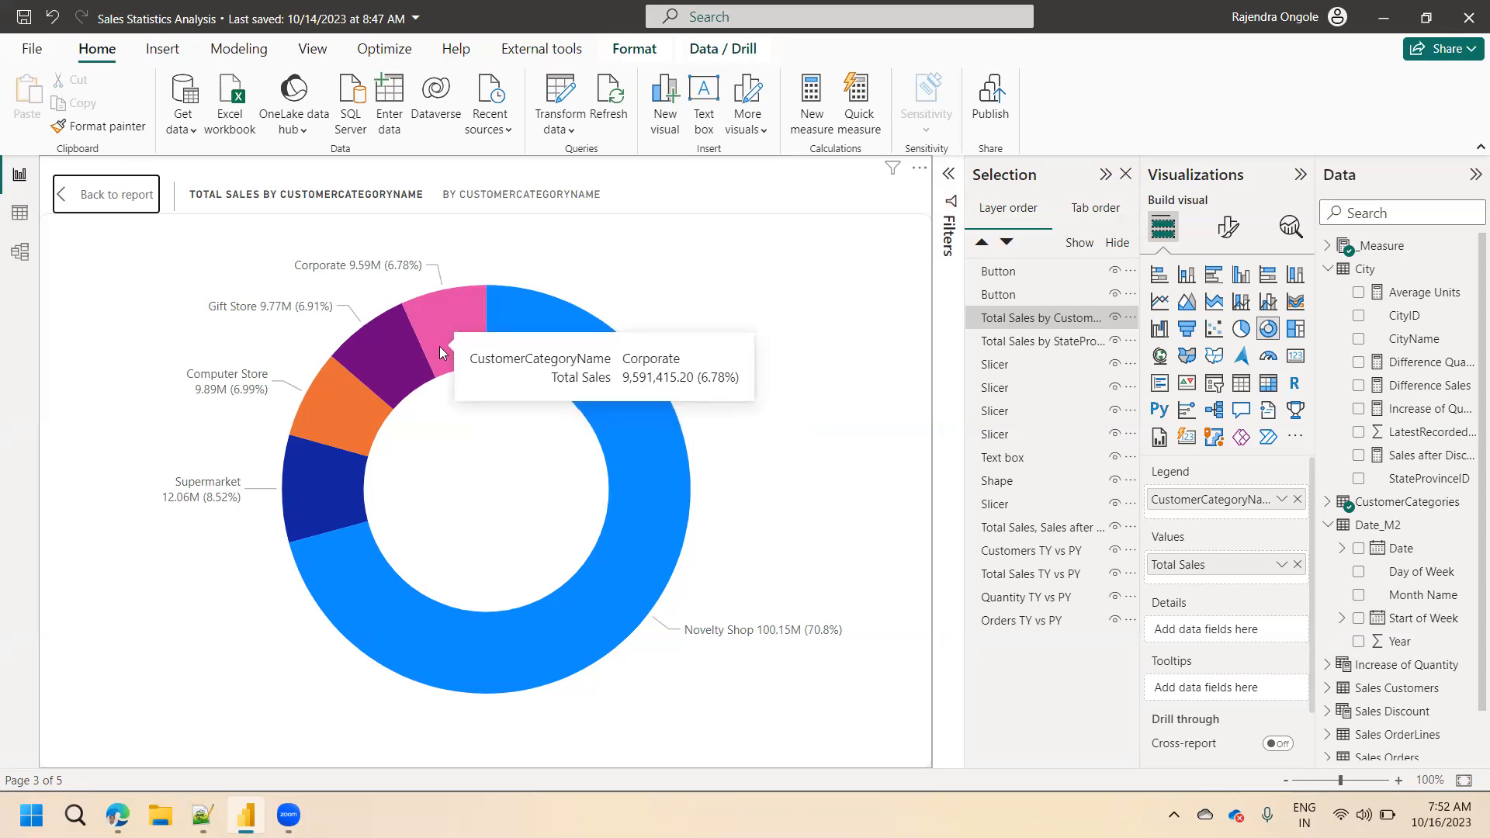
pyautogui.click(459, 338)
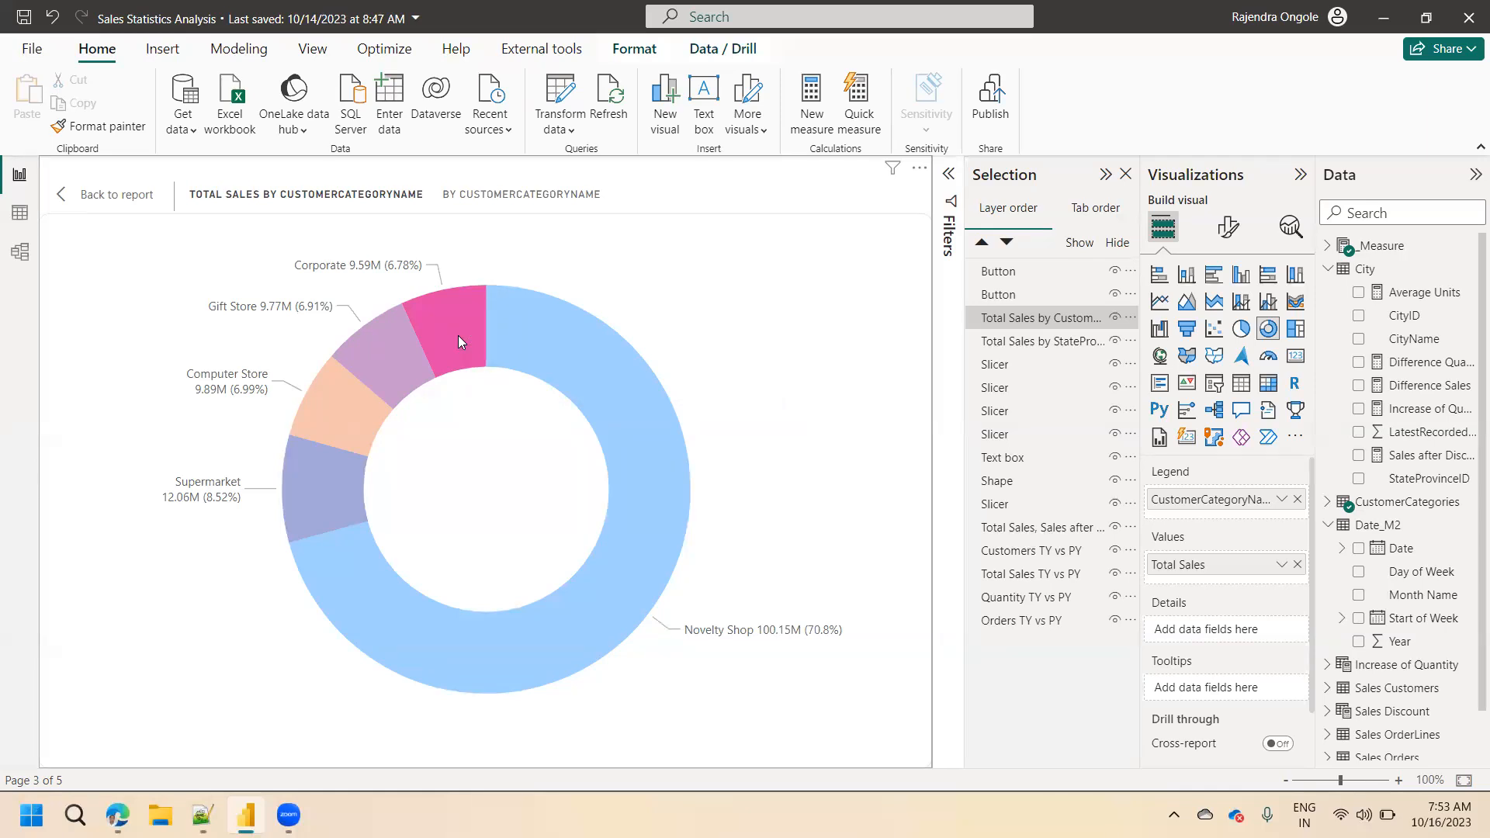
pyautogui.click(127, 199)
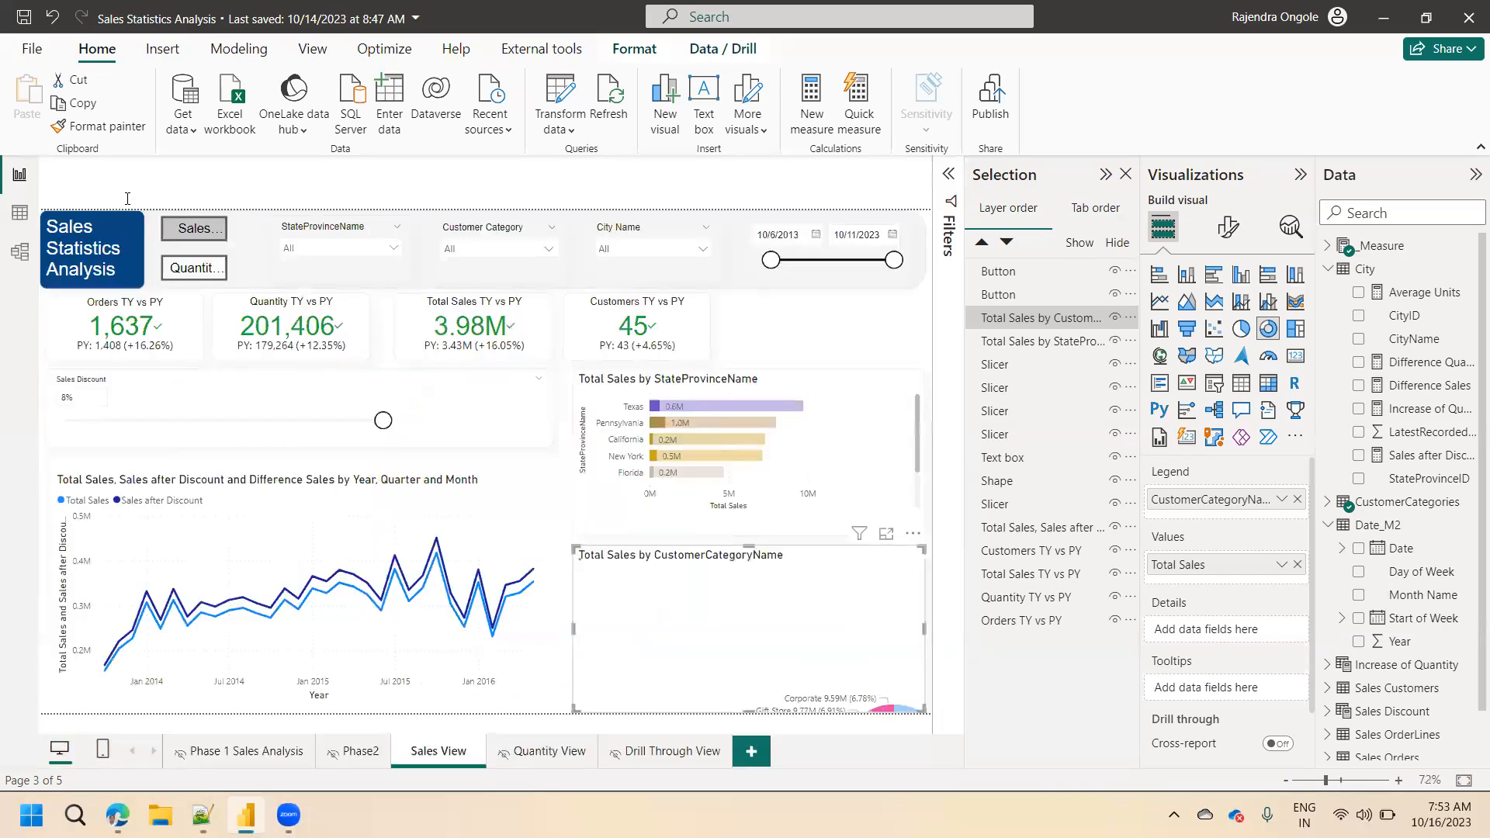
# Add CustomerCategoryName as the drill-through field of Drill Through View and move the back button below the Sales Statistics Analysis title.
pyautogui.click(672, 757)
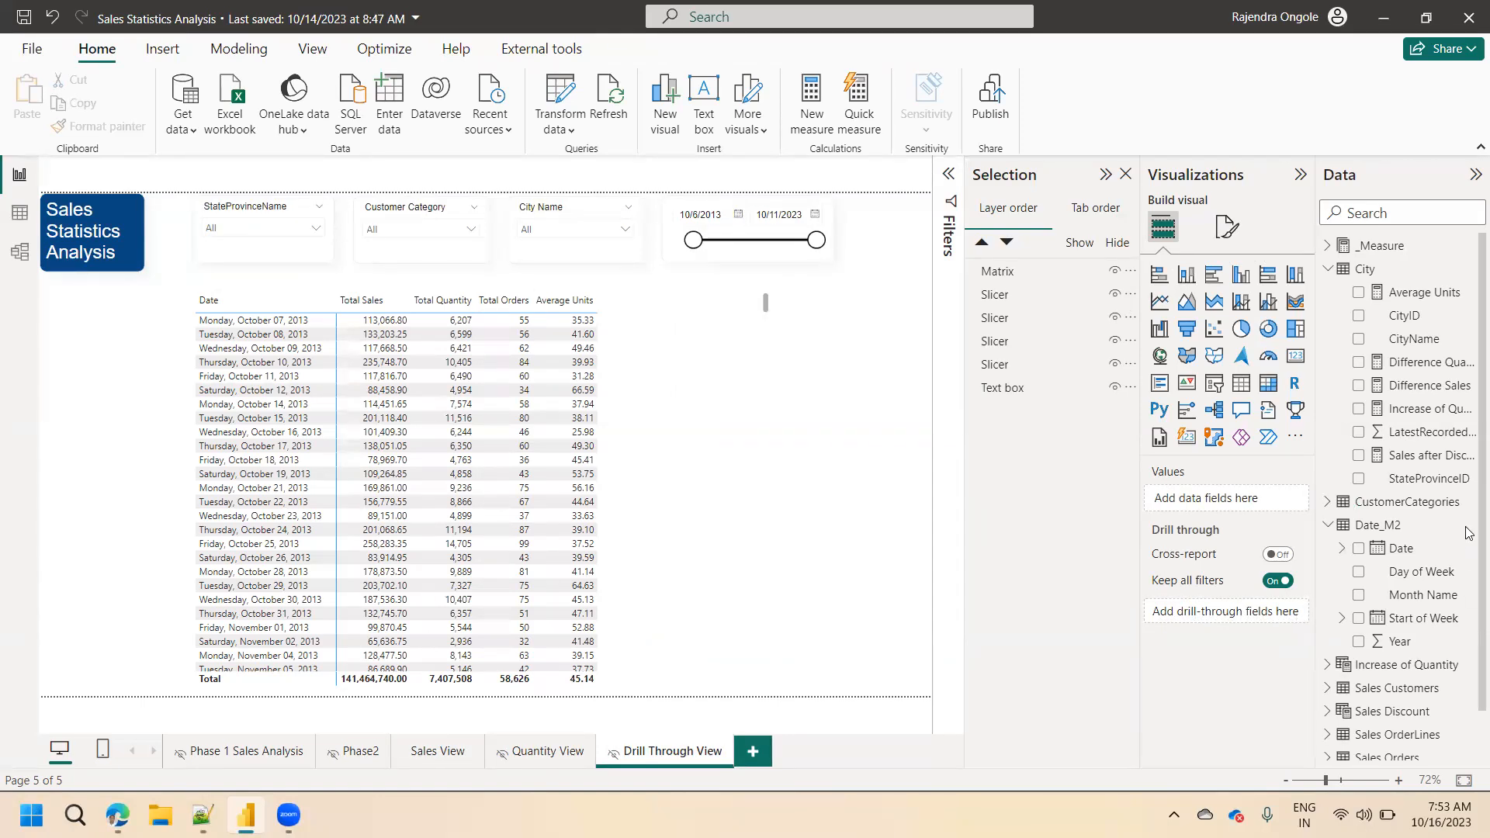
pyautogui.scroll(-1, 1468, 524)
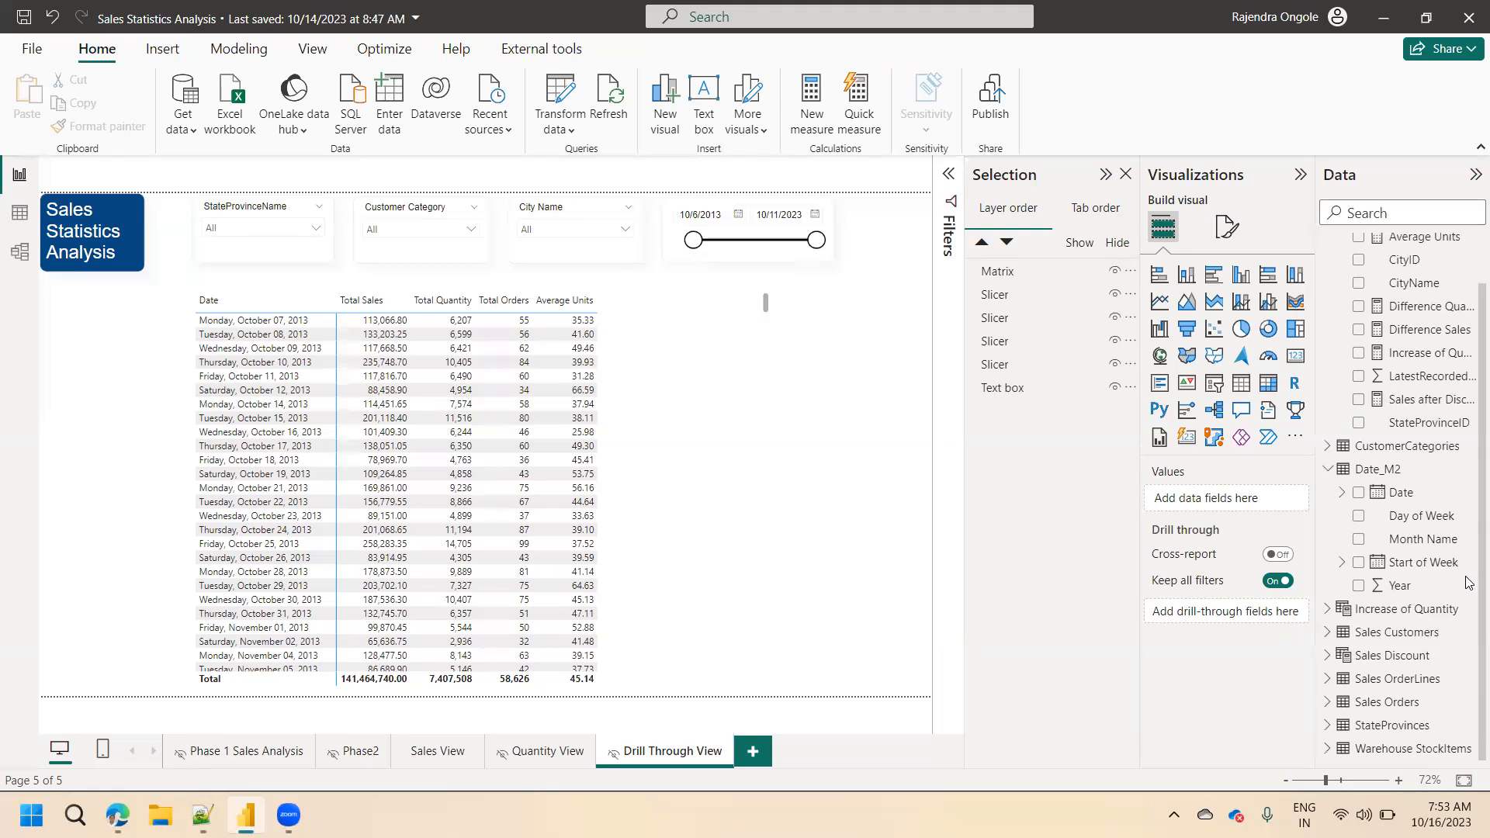
pyautogui.click(1329, 445)
pyautogui.moveTo(1429, 489); pyautogui.dragTo(1247, 612)
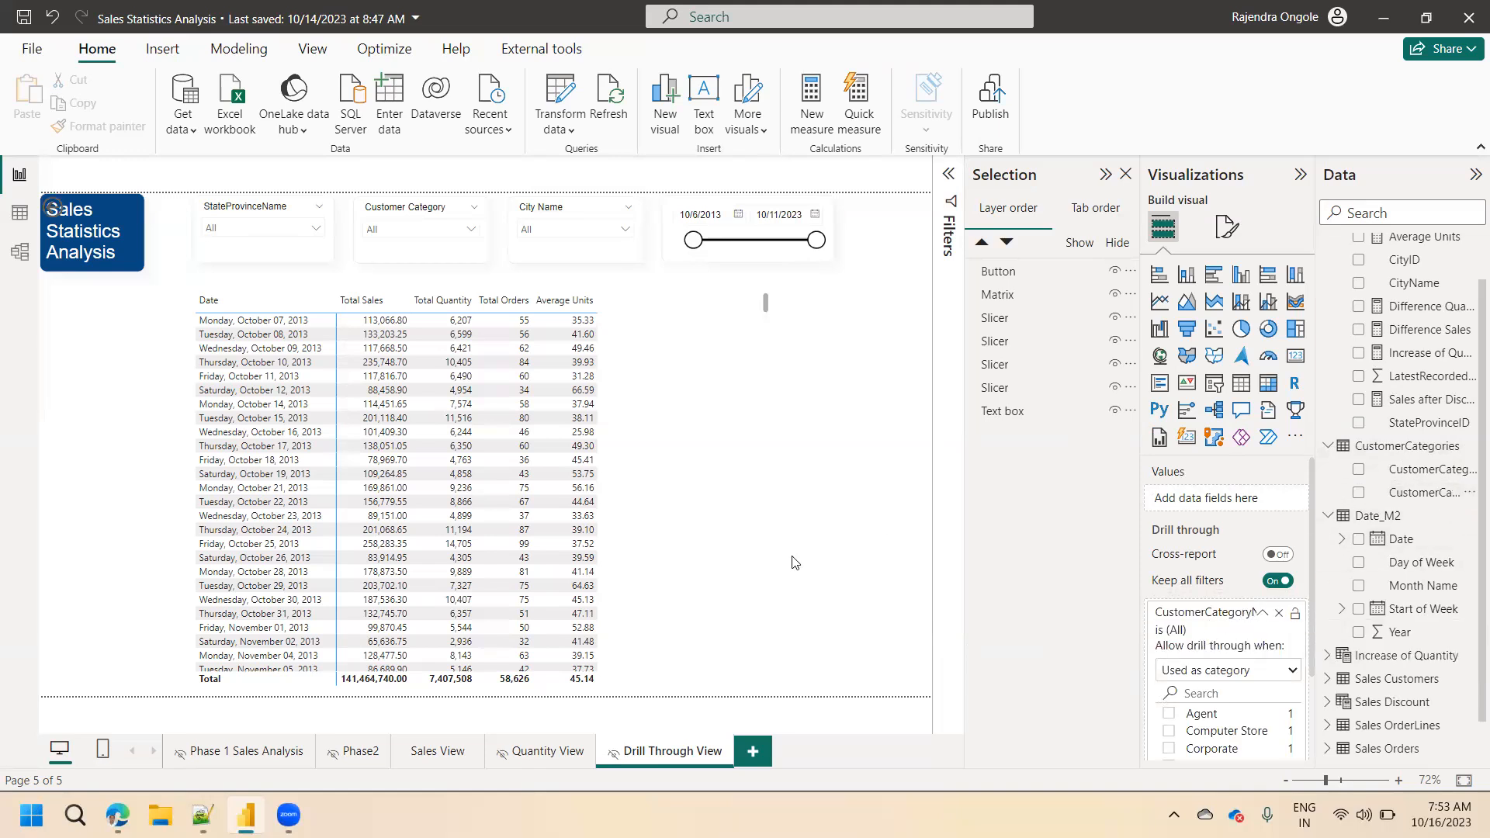
pyautogui.moveTo(54, 241); pyautogui.dragTo(51, 306)
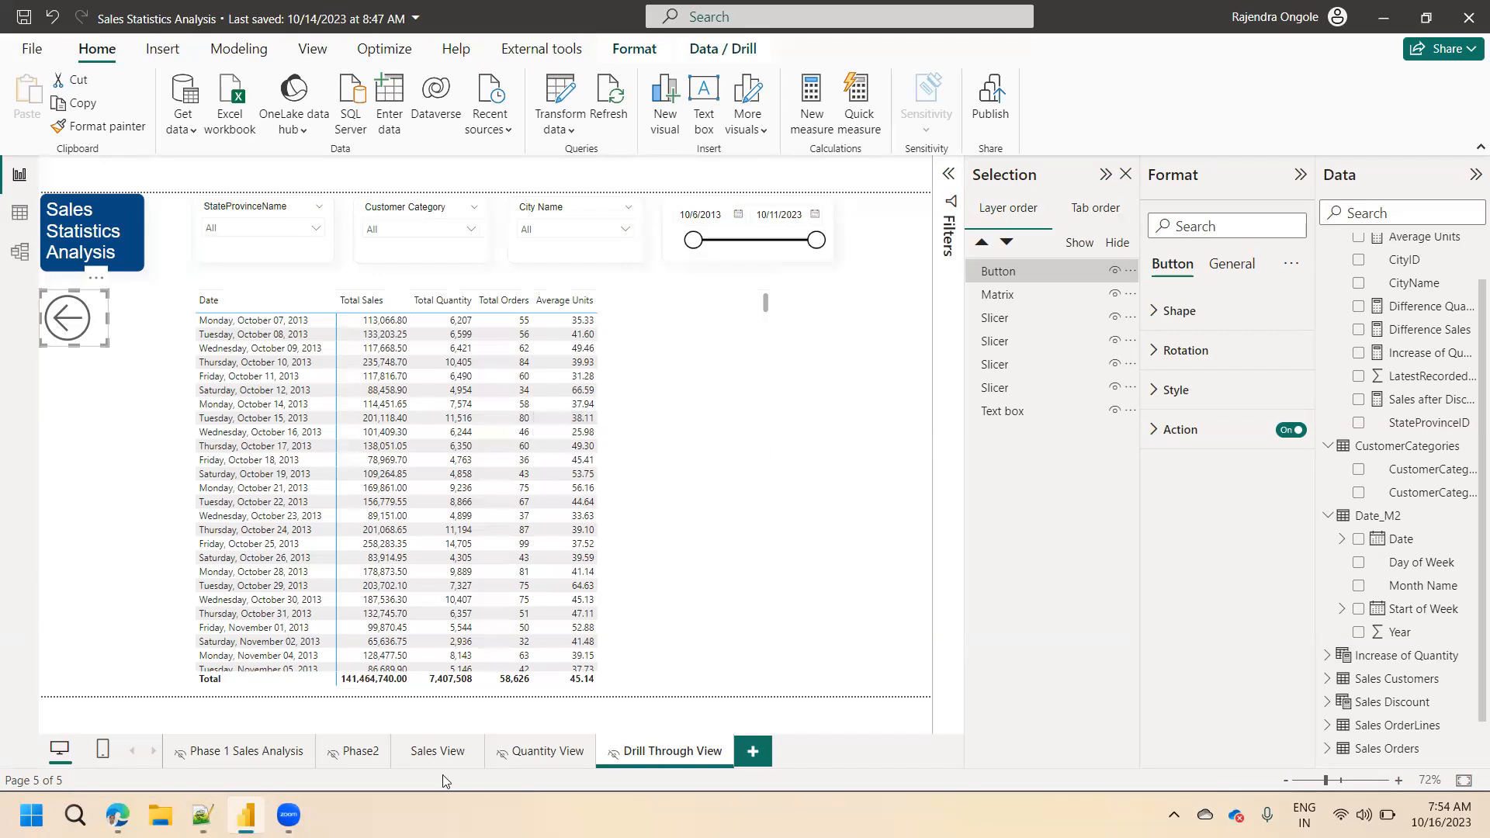
# Test drilling through from the Gift Store slice of the Sales View donut to Drill Through View, and return with the back button.
pyautogui.click(437, 755)
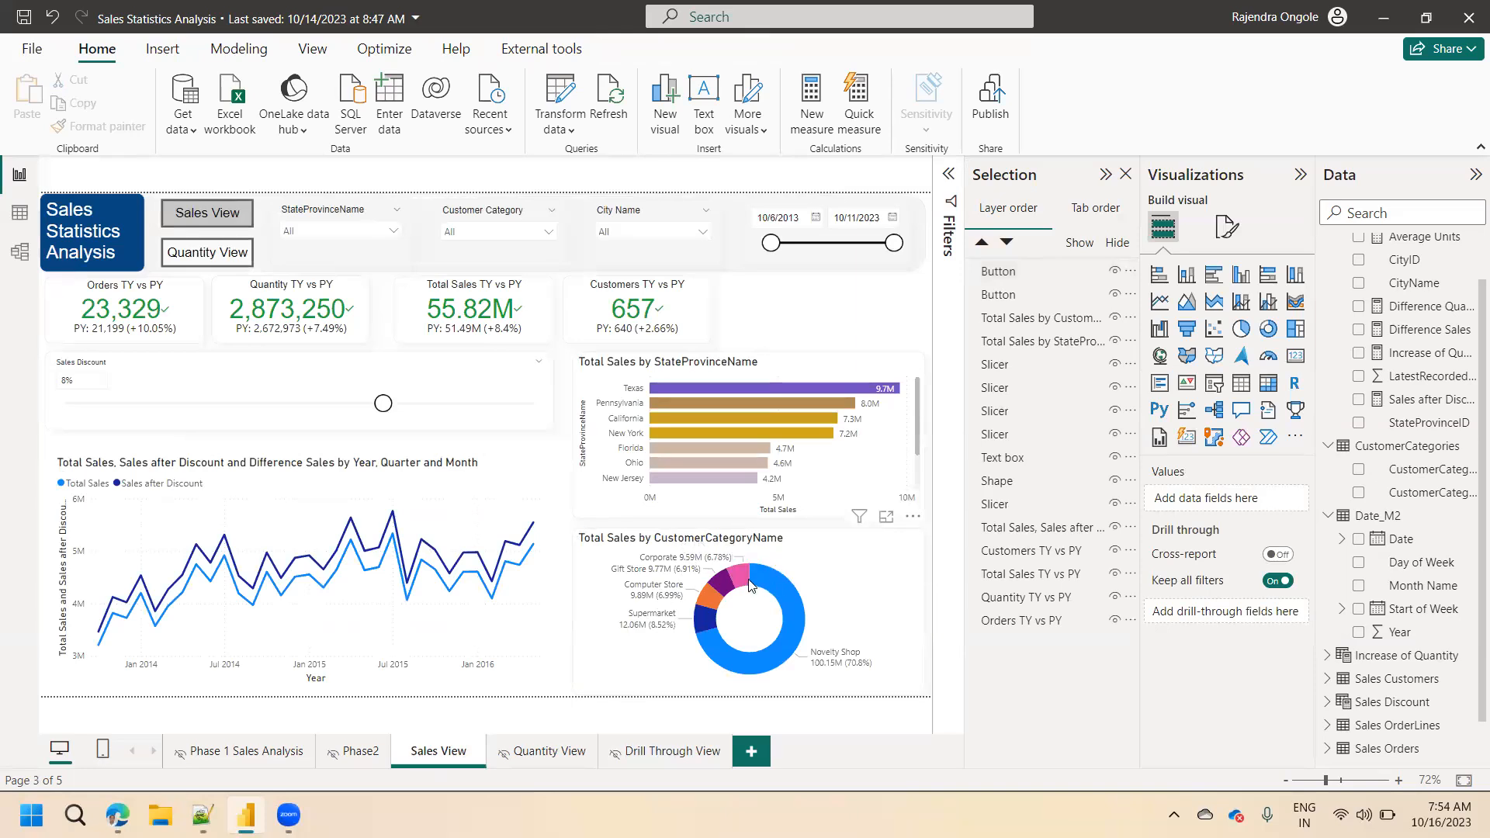
pyautogui.moveTo(729, 583)
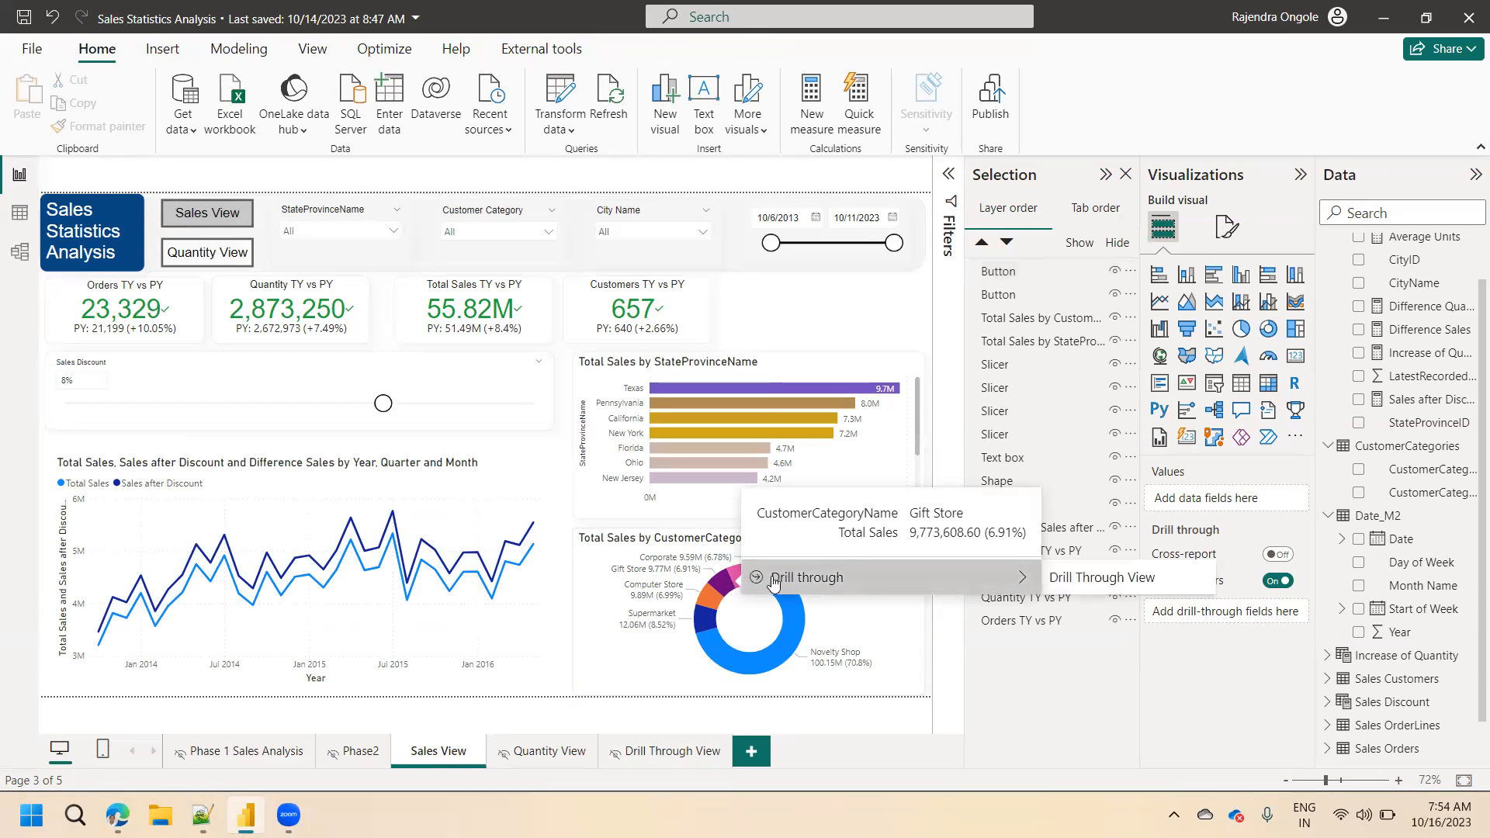
pyautogui.click(721, 587)
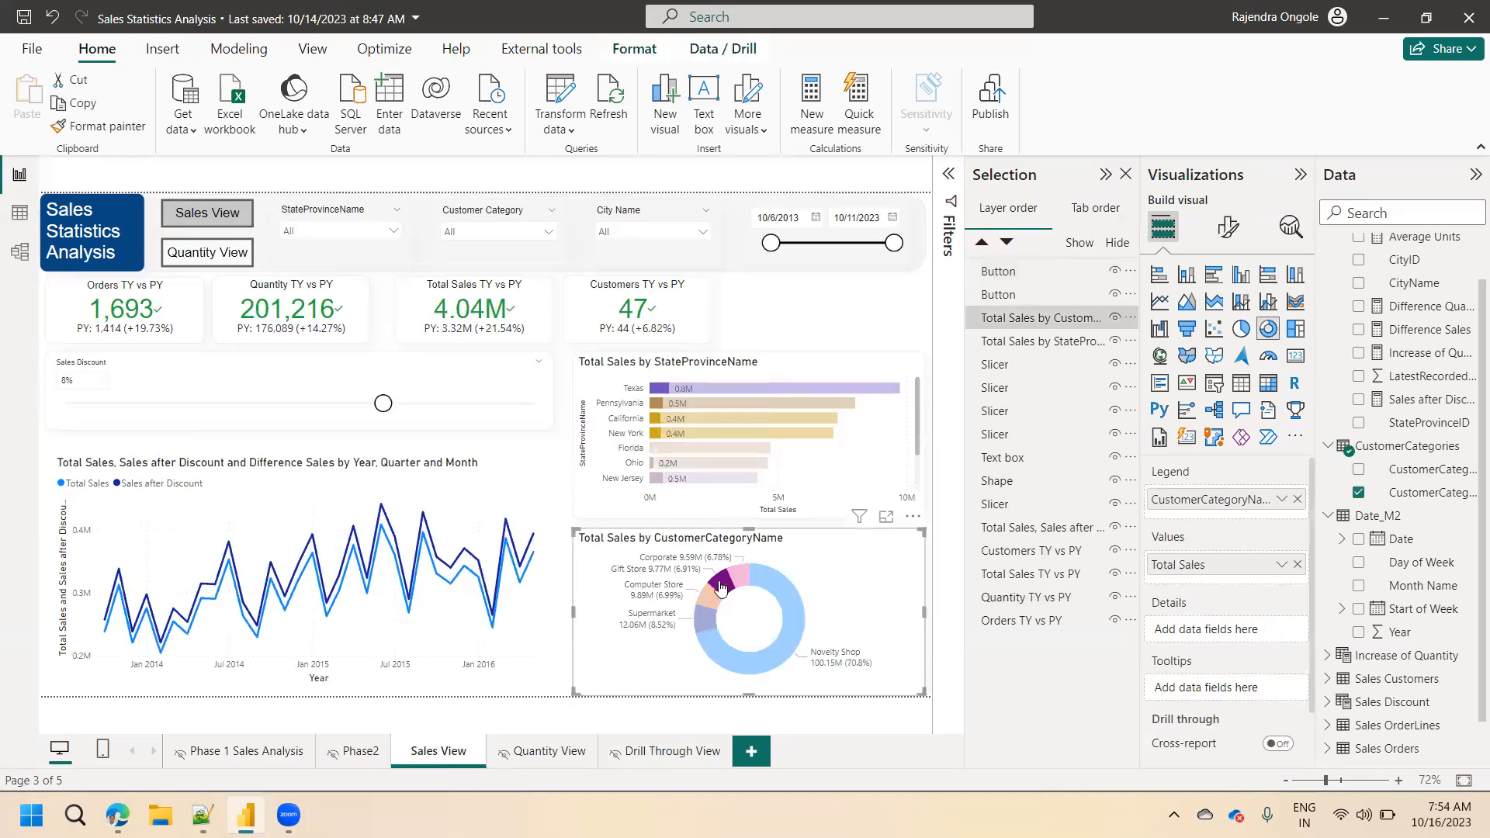
pyautogui.rightClick(721, 587)
pyautogui.moveTo(807, 475)
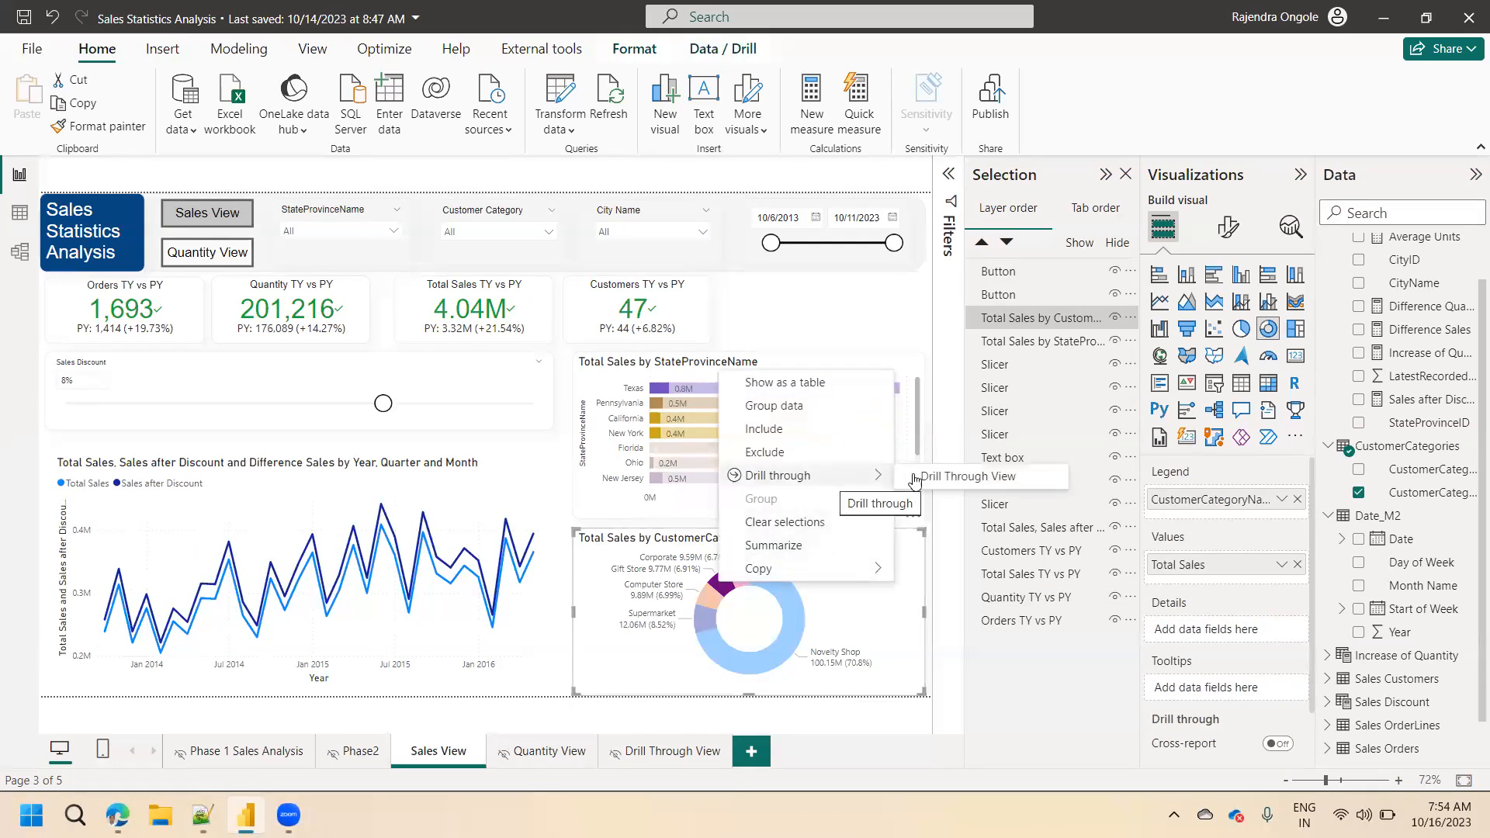
pyautogui.click(960, 478)
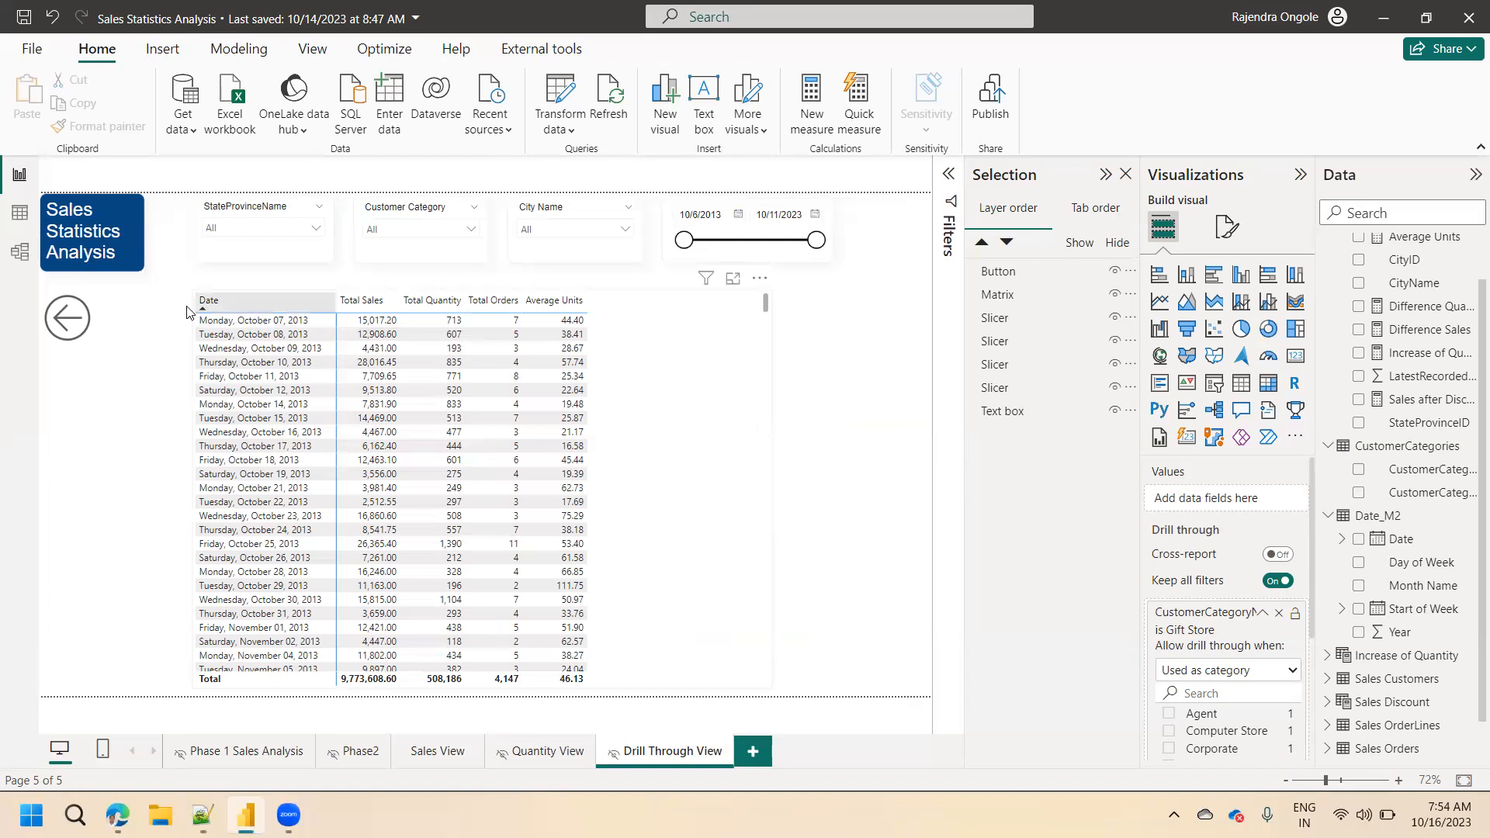
pyautogui.keyDown('ctrl'); pyautogui.click(68, 323); pyautogui.keyUp('ctrl')
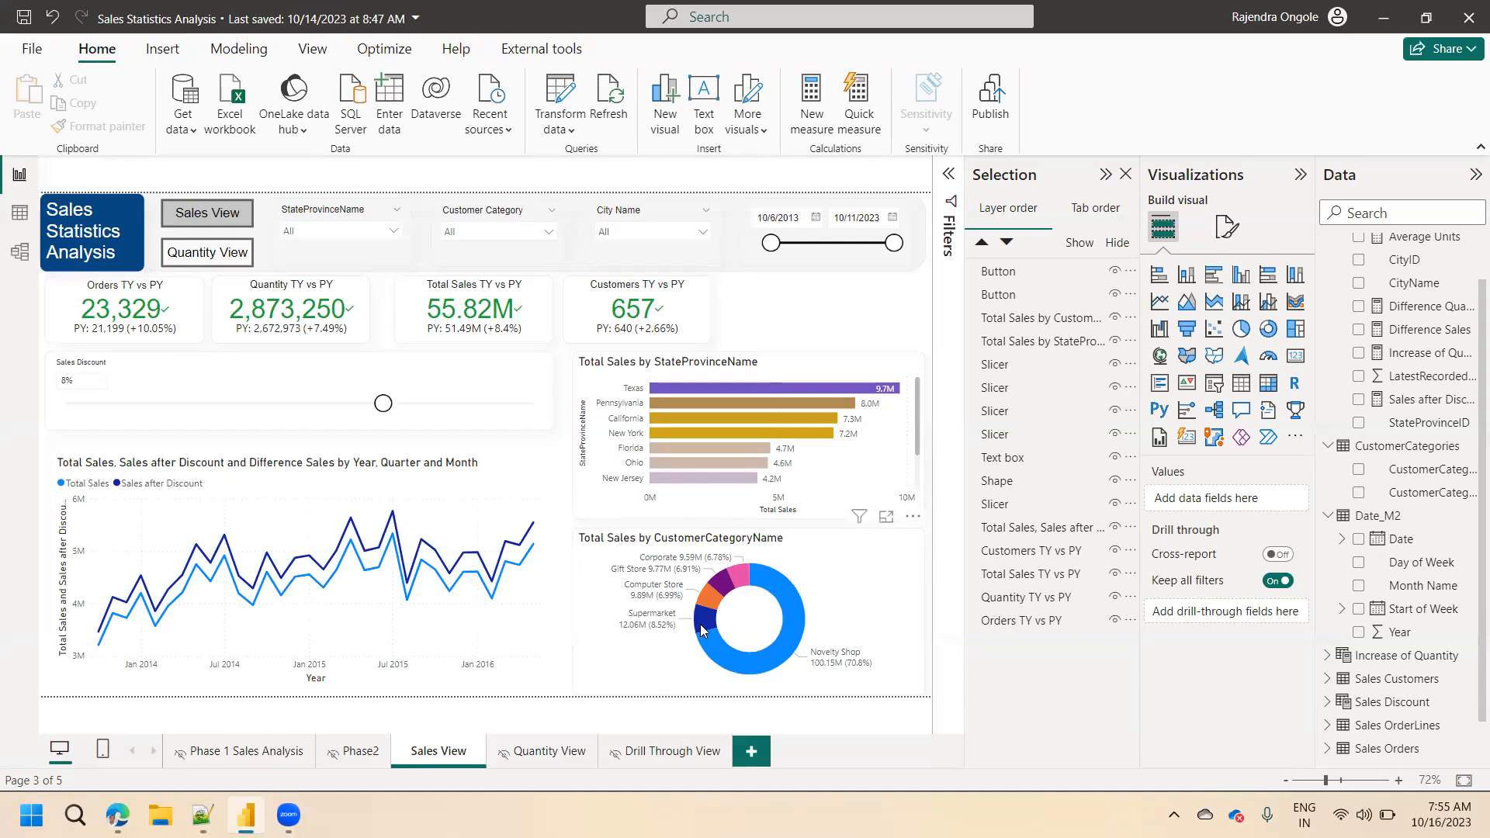
# Drill through from the Supermarket slice to Drill Through View and check the categories offered by its Customer Category slicer.
pyautogui.moveTo(705, 627)
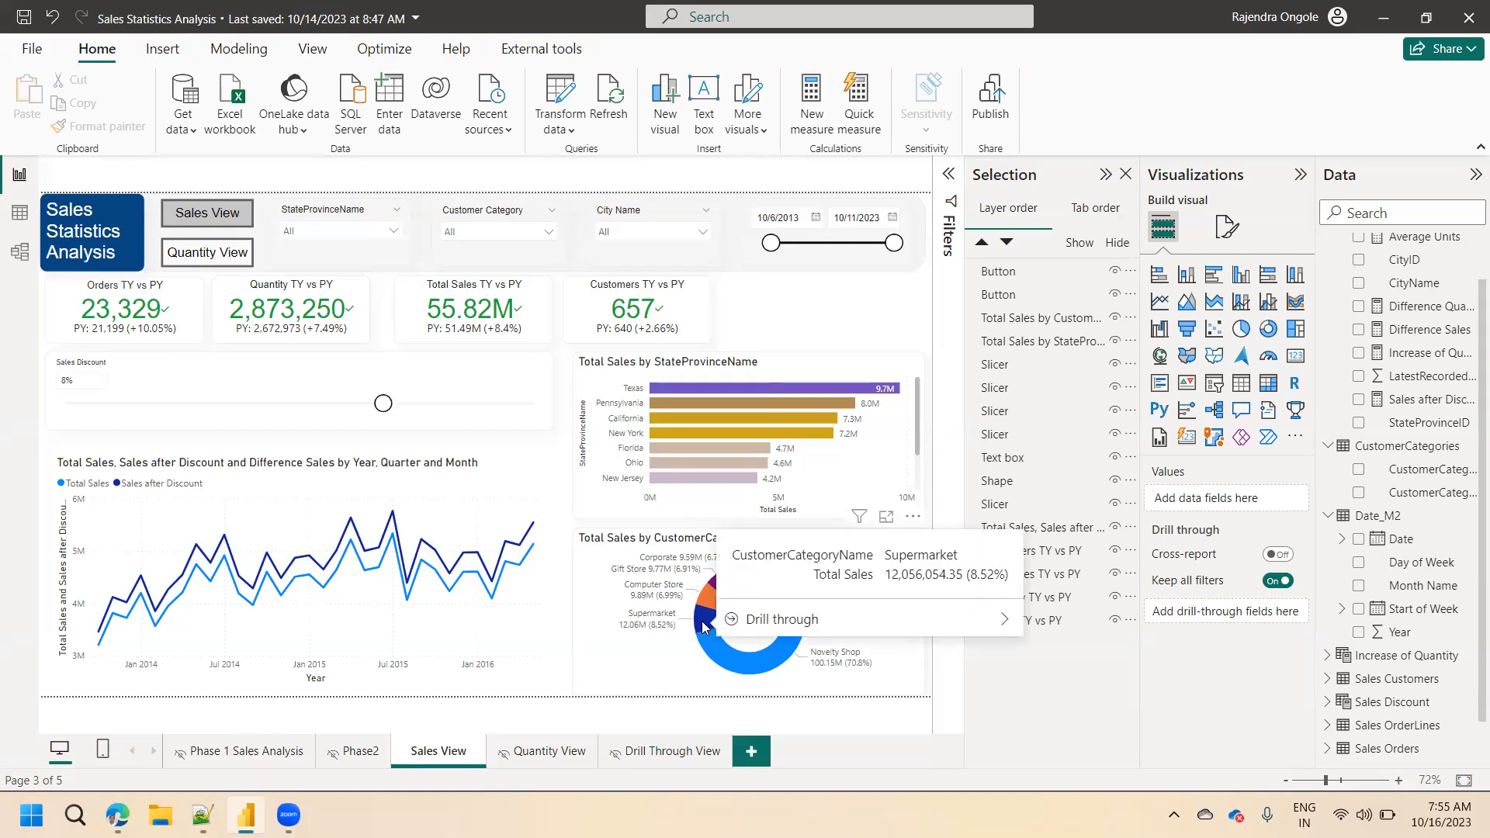
pyautogui.moveTo(800, 630)
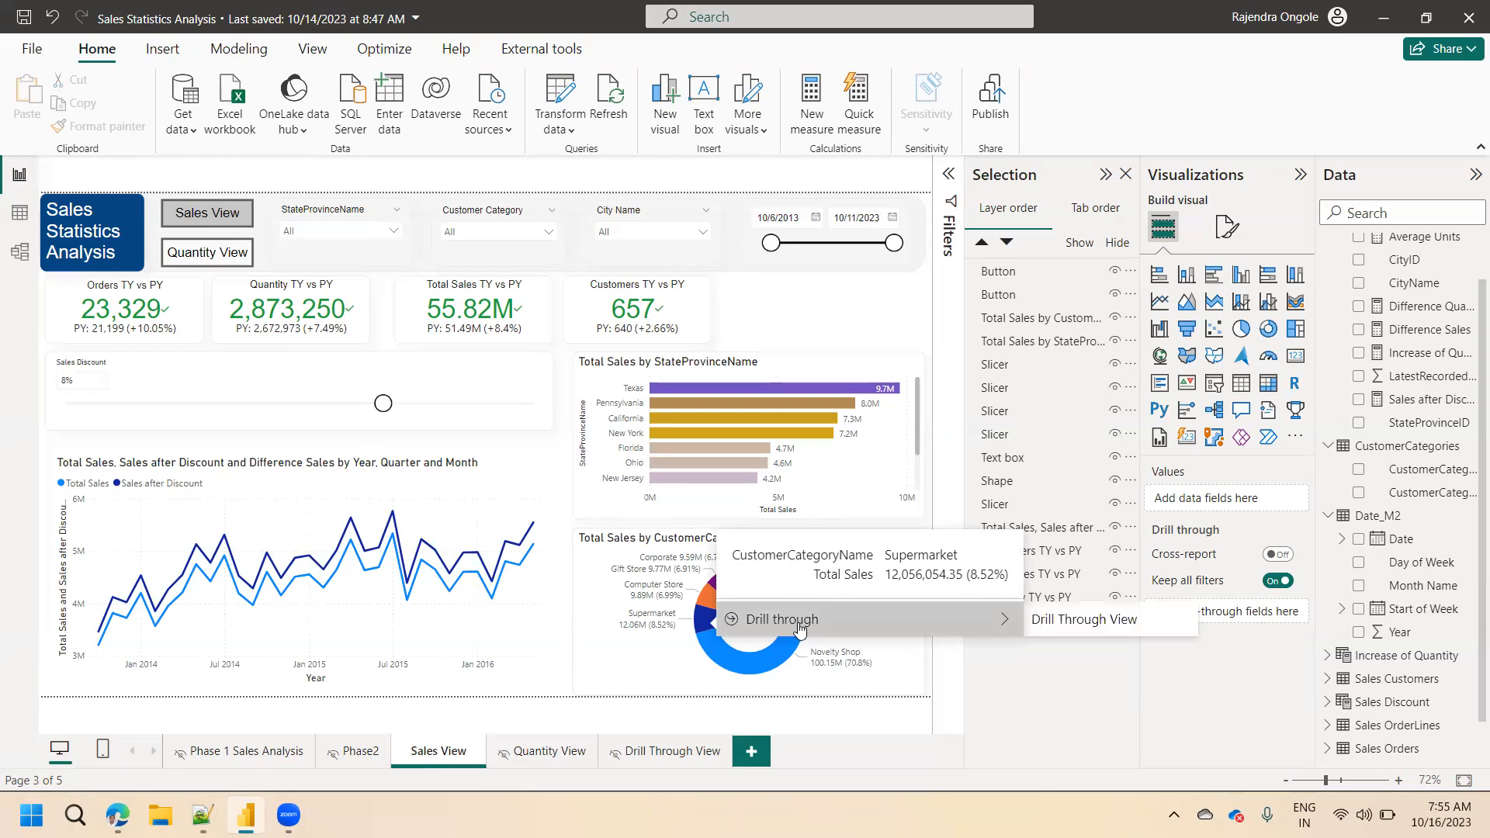
pyautogui.click(1063, 625)
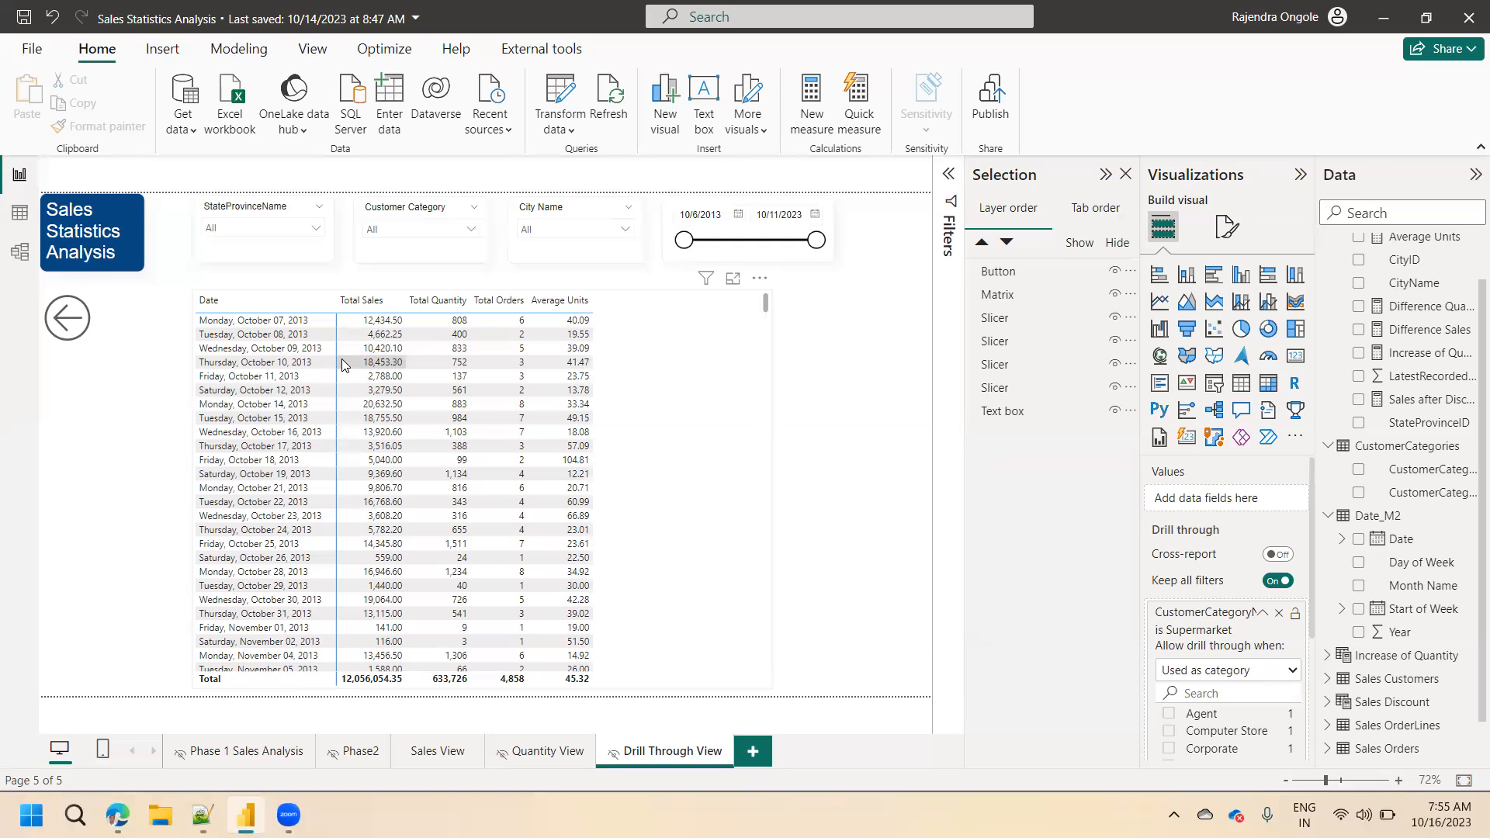
pyautogui.click(381, 229)
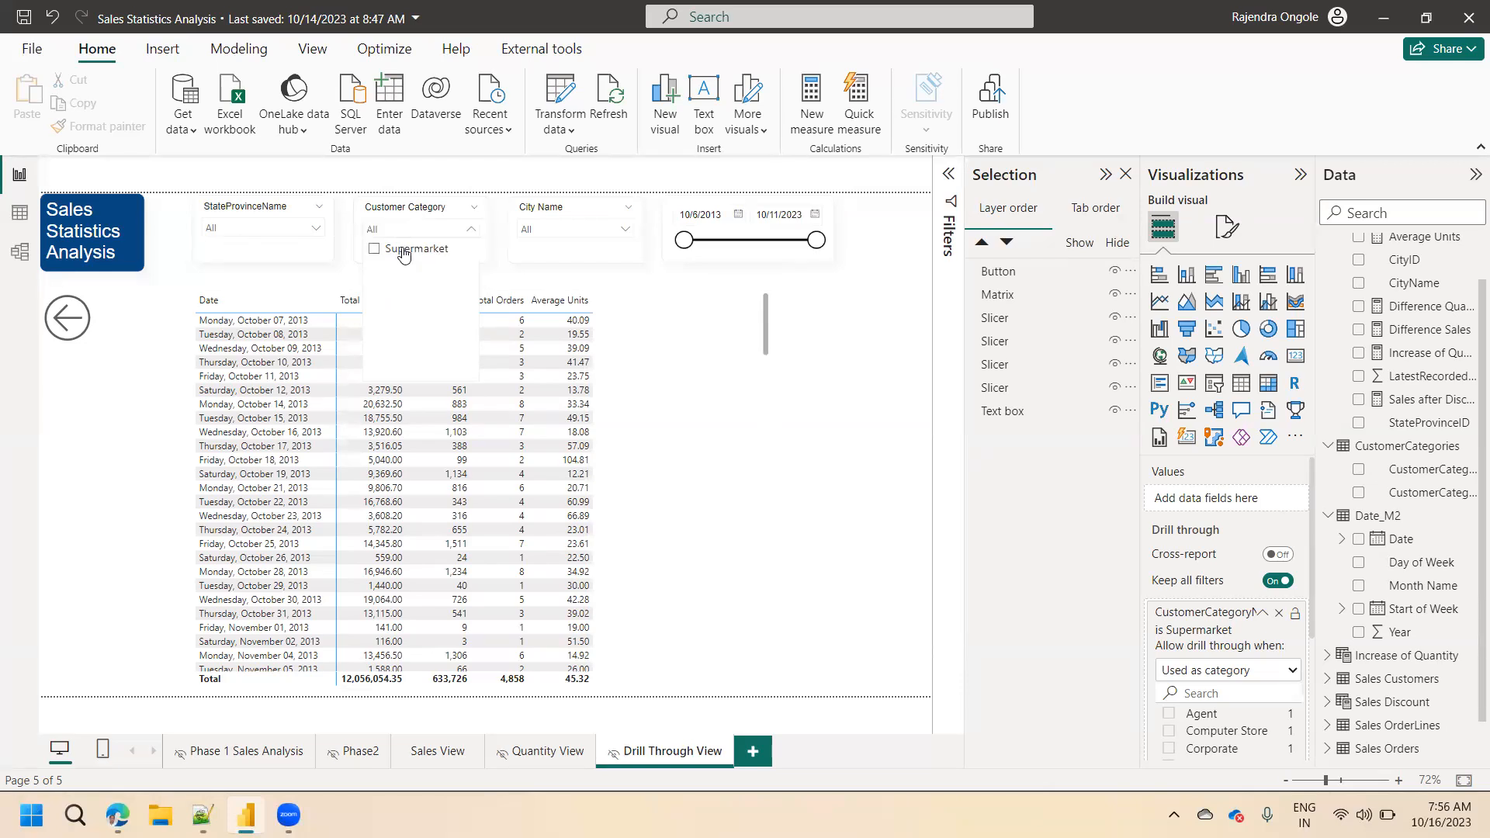
pyautogui.click(329, 284)
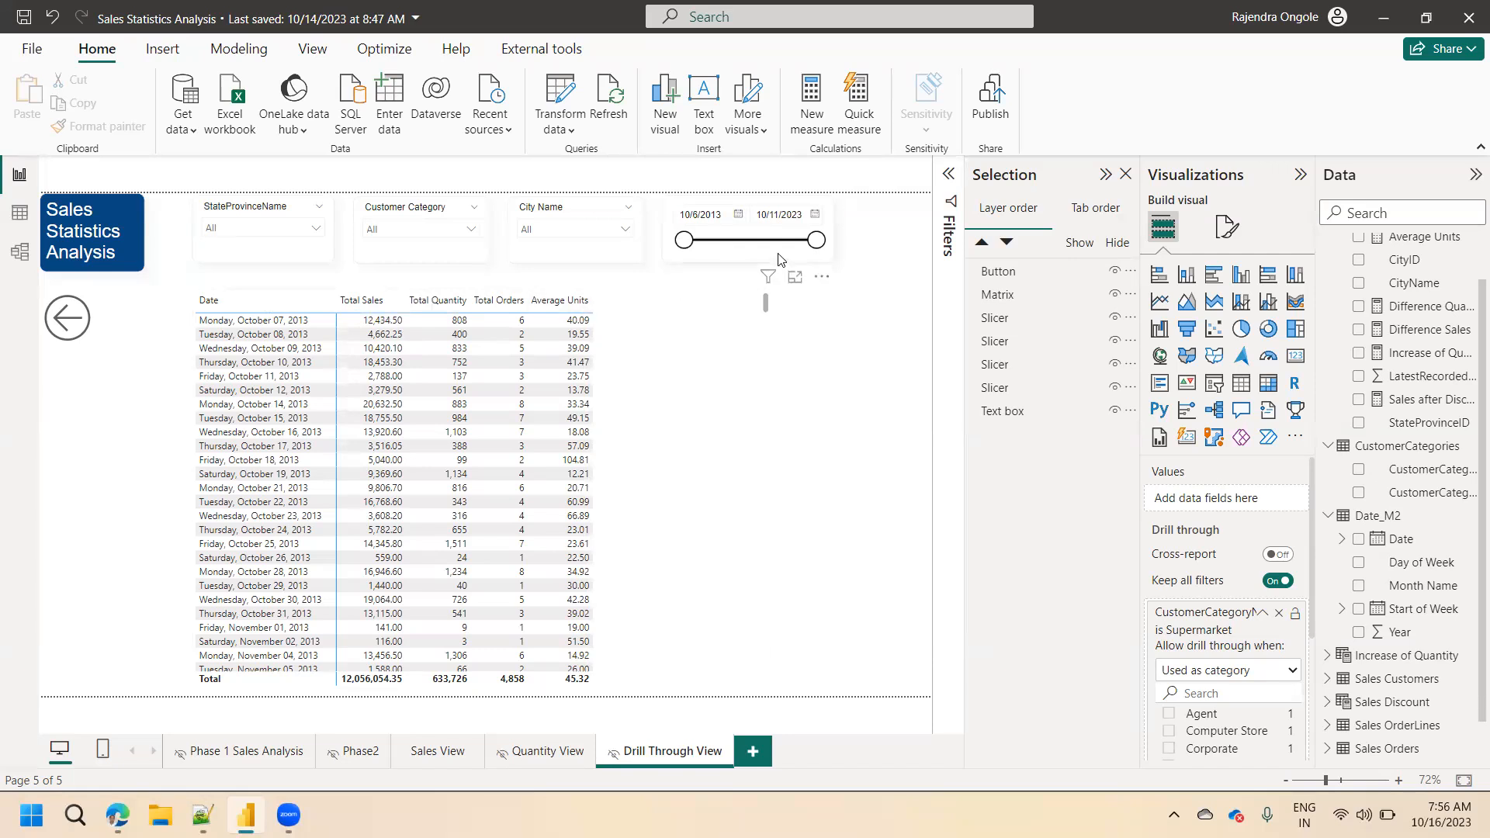
# Start a new measure named Dynamic Matrix Title in the City table, with its formula beginning on a second line.
pyautogui.click(817, 133)
pyautogui.click(815, 134)
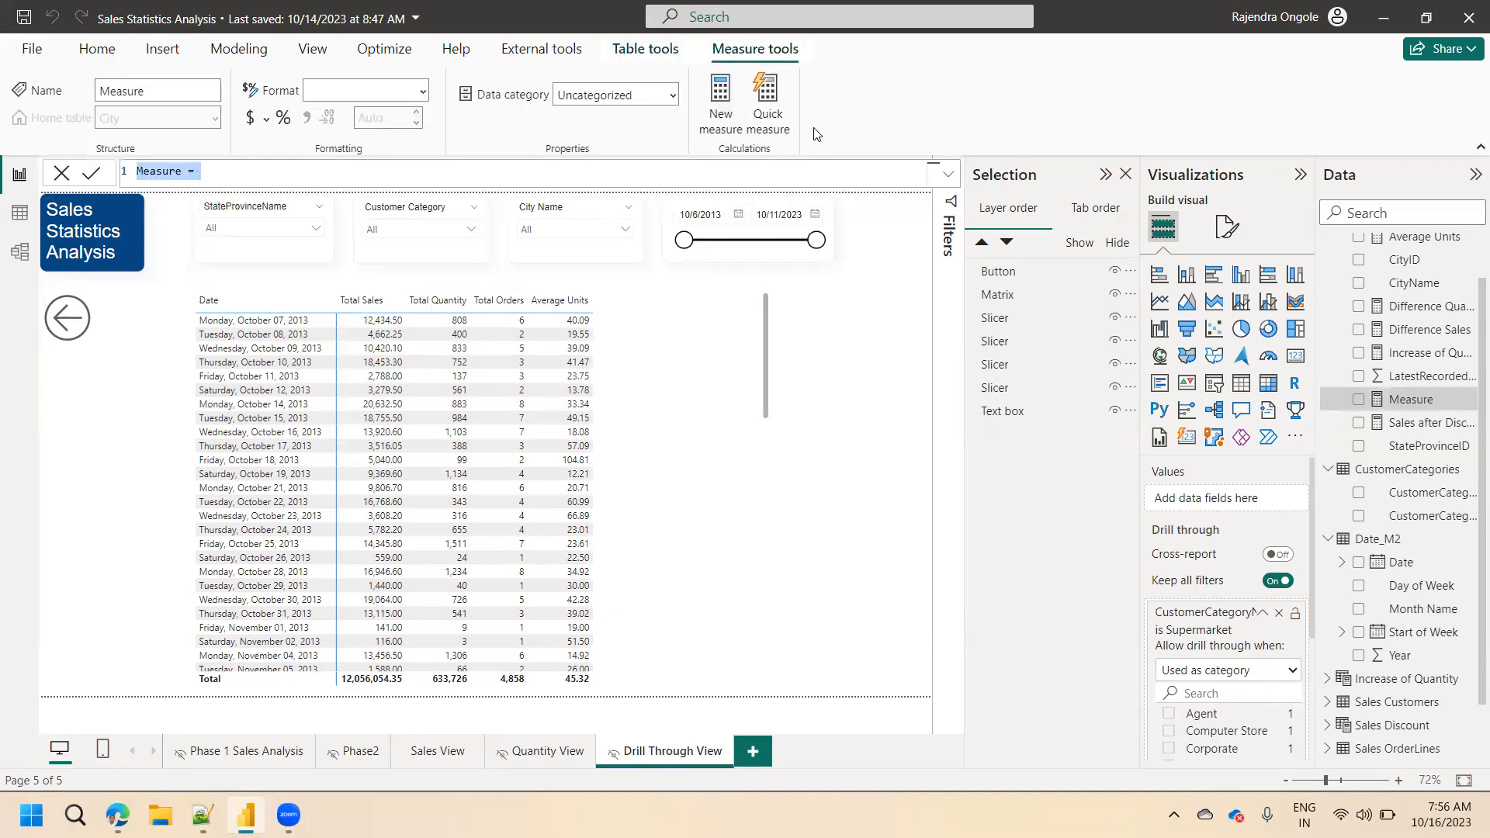
pyautogui.write('Dynami')
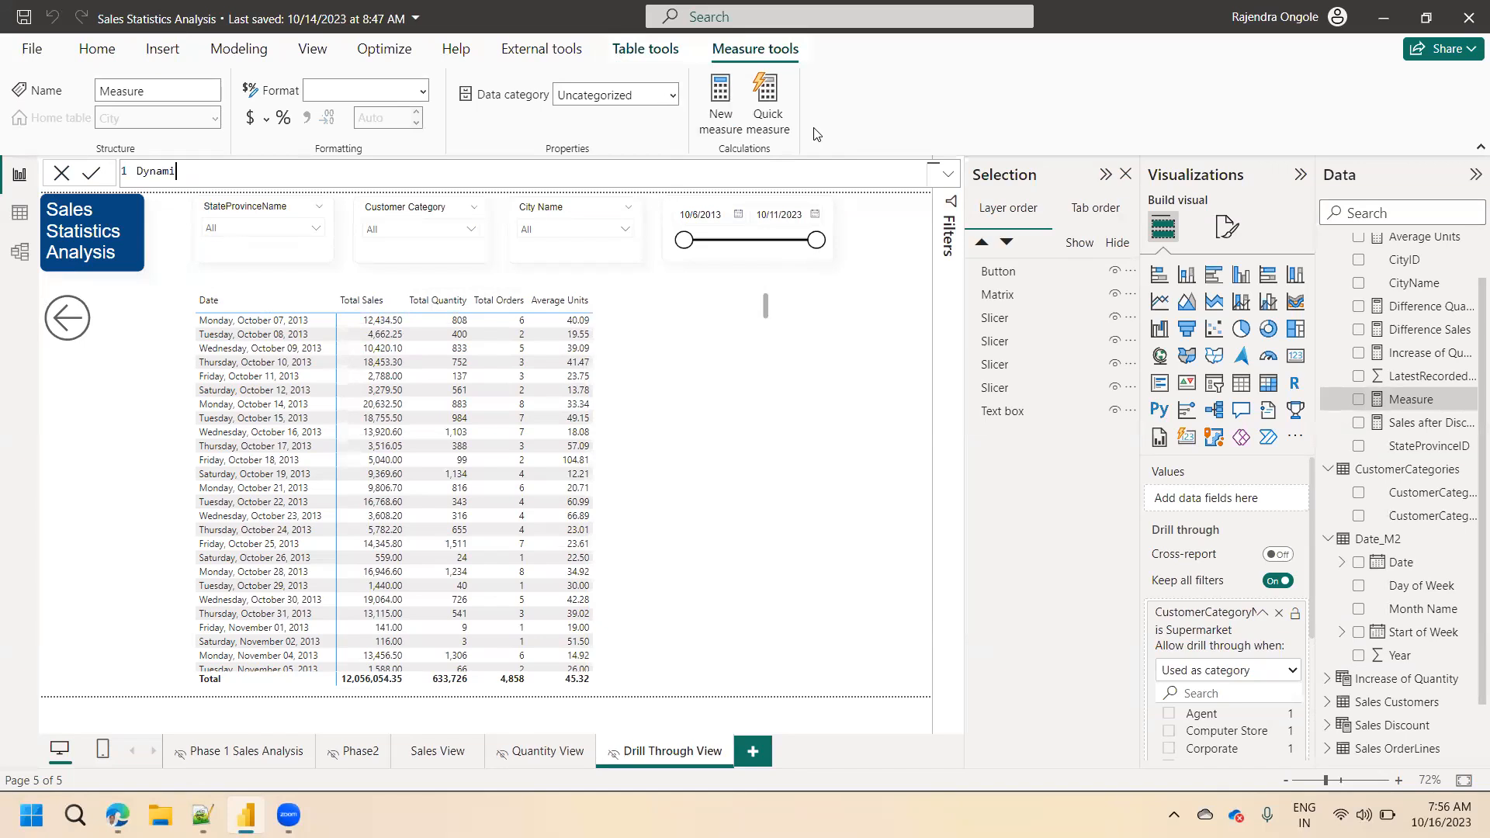
pyautogui.write('c Matrix Tt')
pyautogui.press('BackSpace')
pyautogui.write('itle =')
pyautogui.hotkey('shift', 'Return')
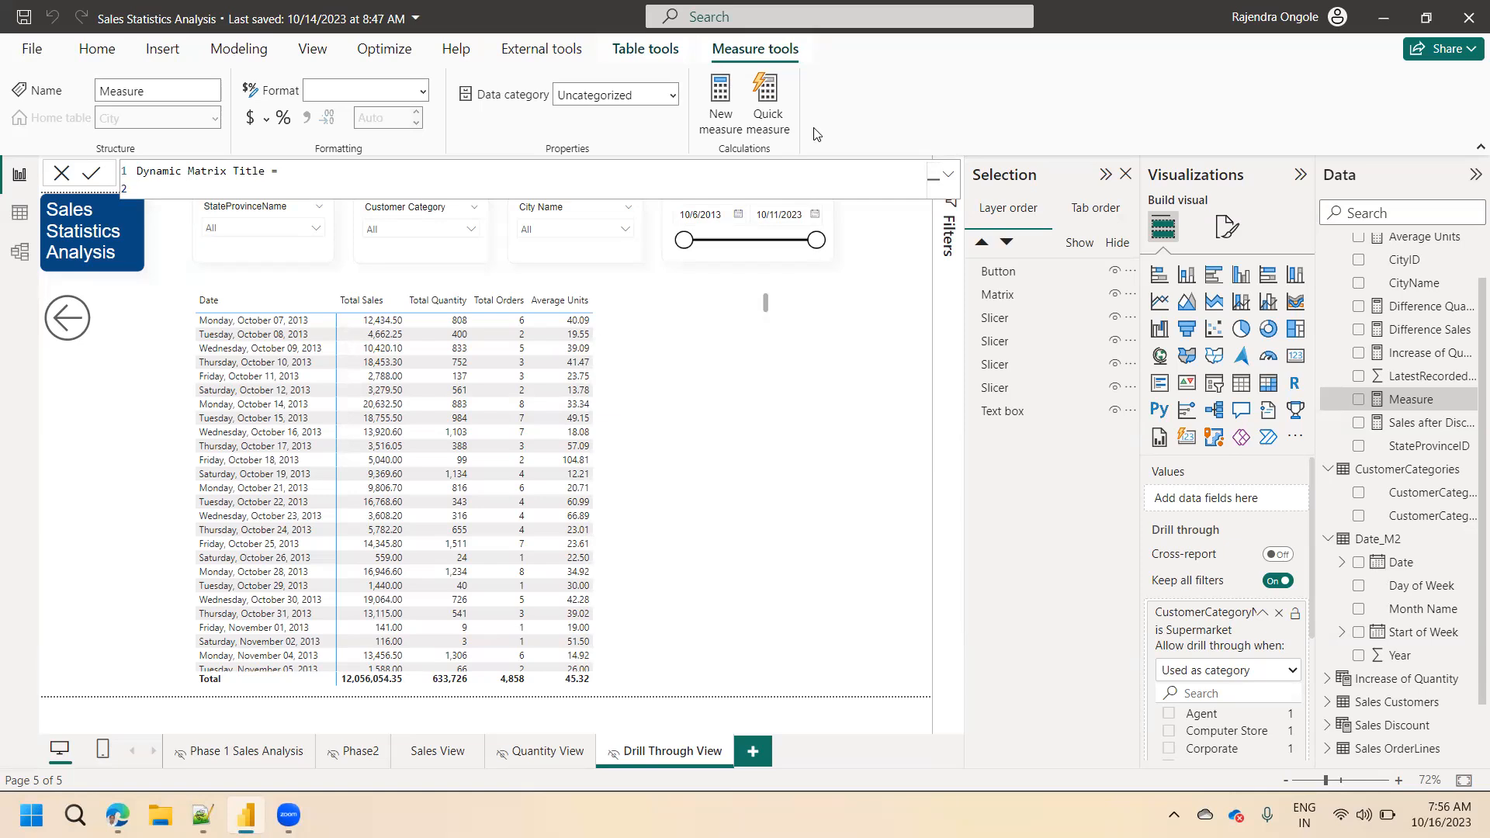
# Begin the Dynamic Matrix Title formula with the SELECTEDVALUE function.
pyautogui.write('selected')
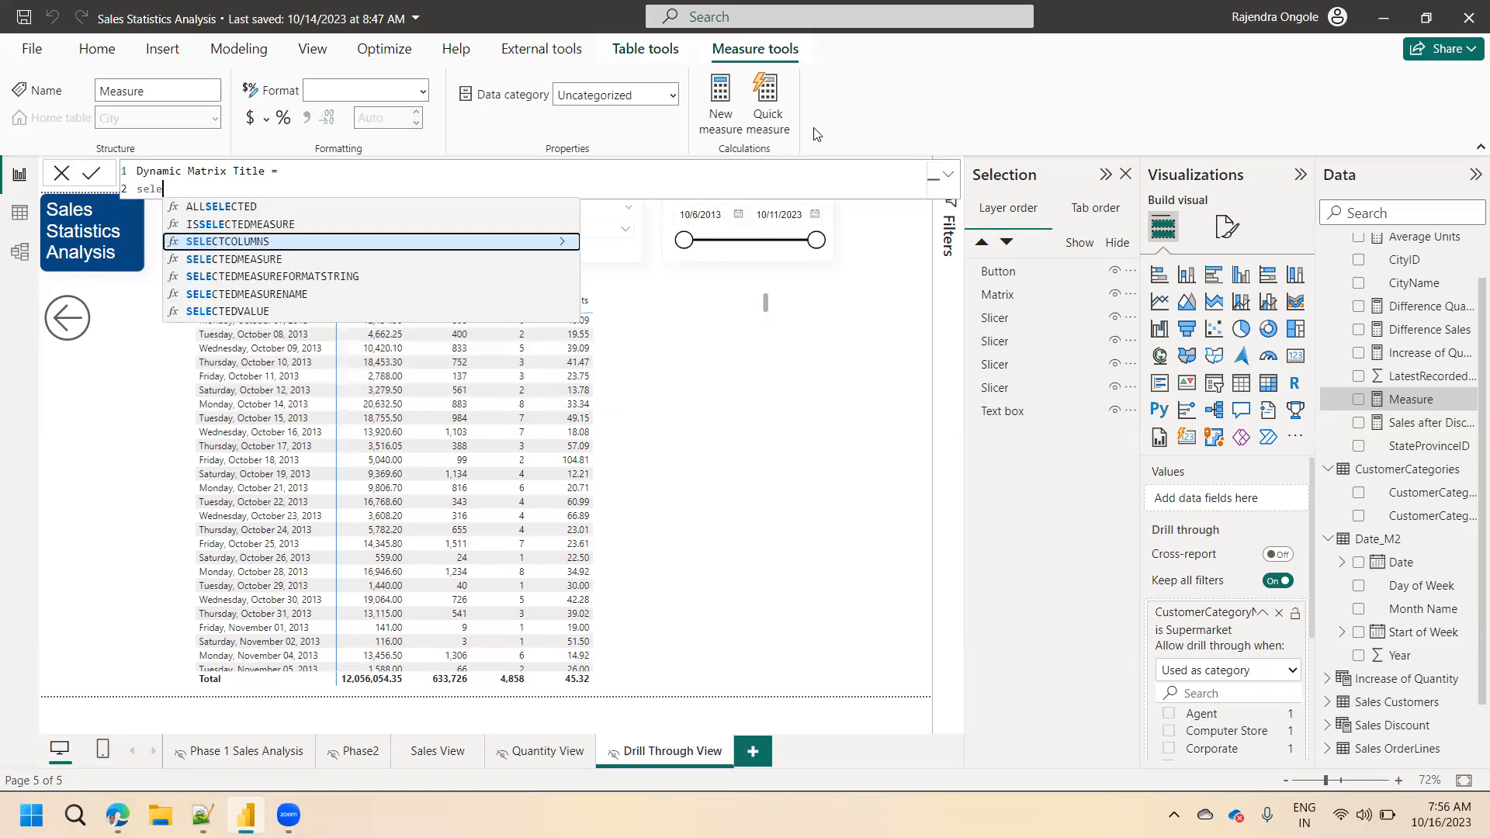
pyautogui.press('Down')
pyautogui.press('Down')
pyautogui.press('Down')
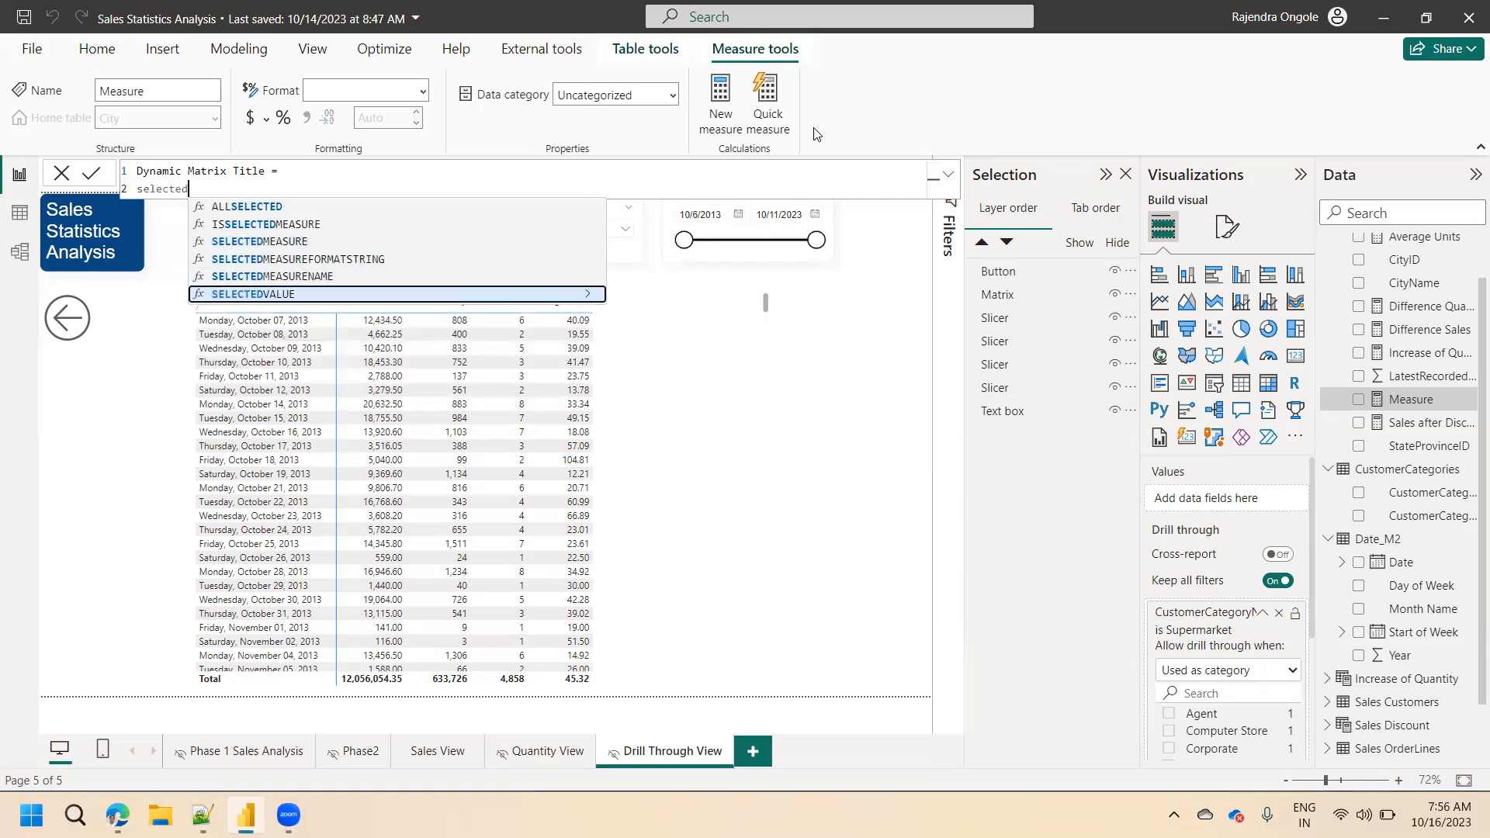
pyautogui.press('Tab')
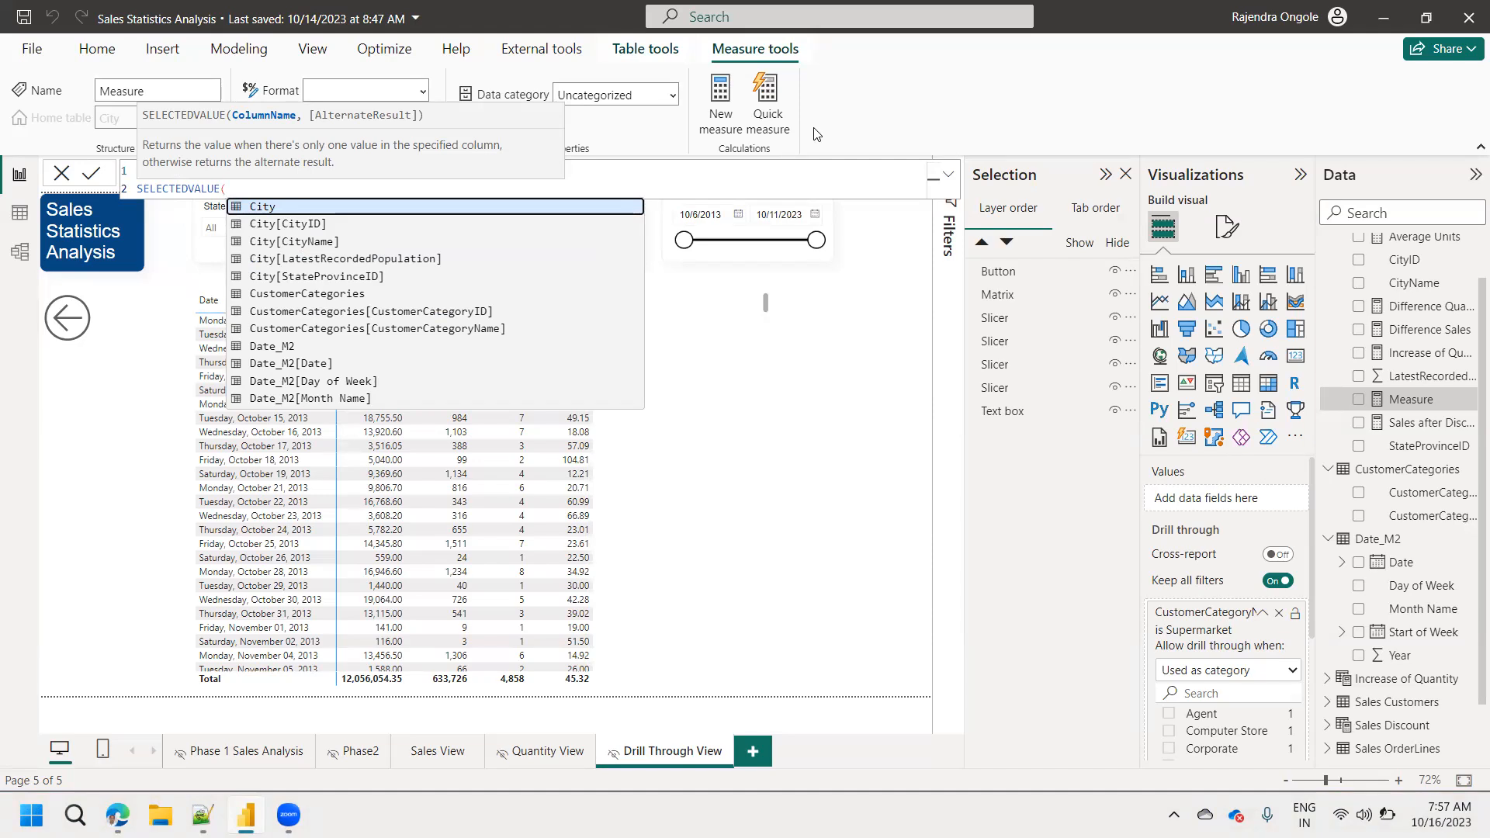
pyautogui.press('Down')
pyautogui.press('Down')
pyautogui.press('Down')
pyautogui.press('Down')
pyautogui.press('Down')
pyautogui.press('Down')
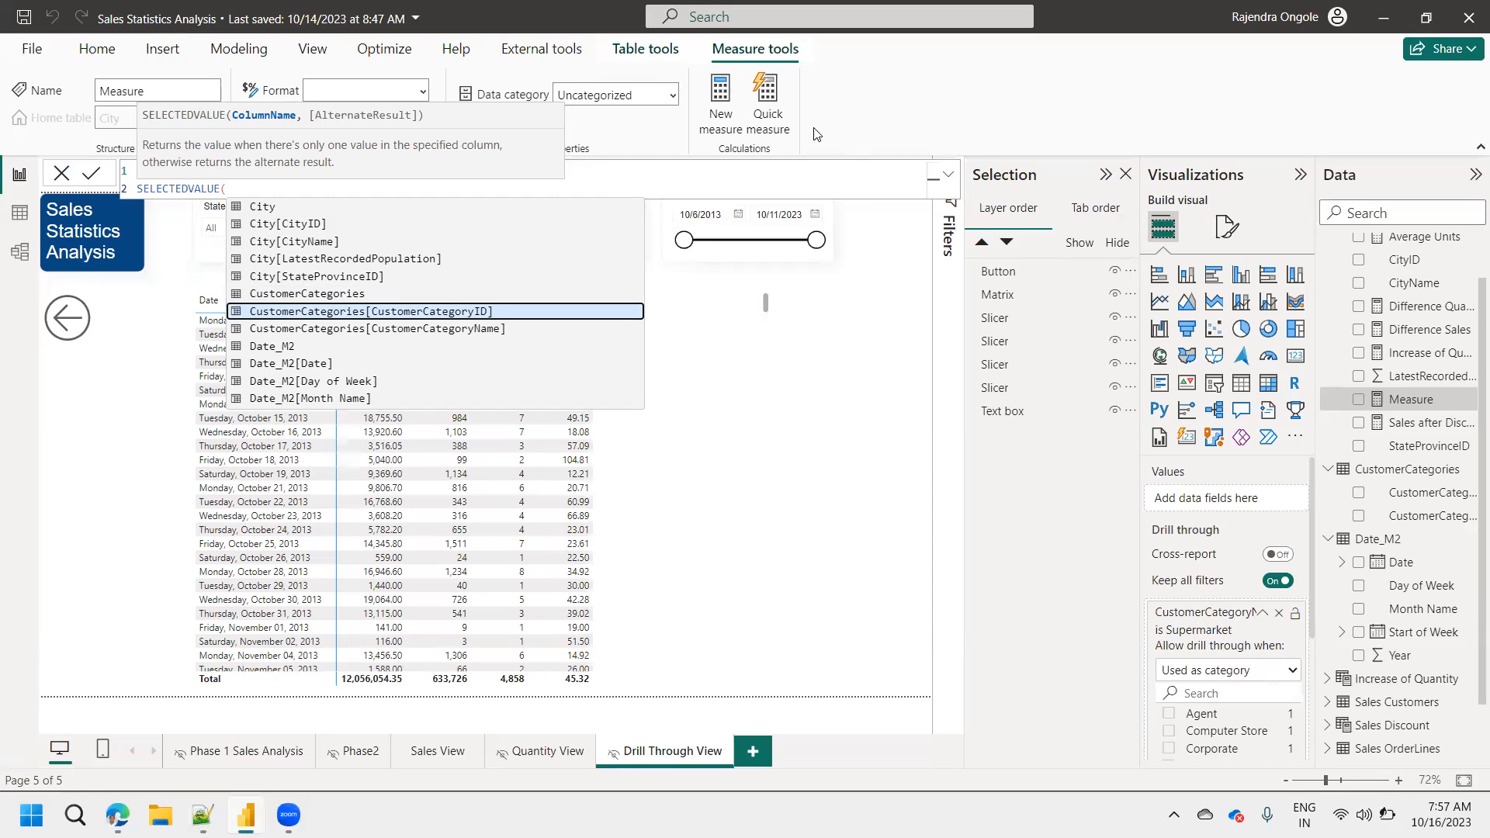
pyautogui.press('Down')
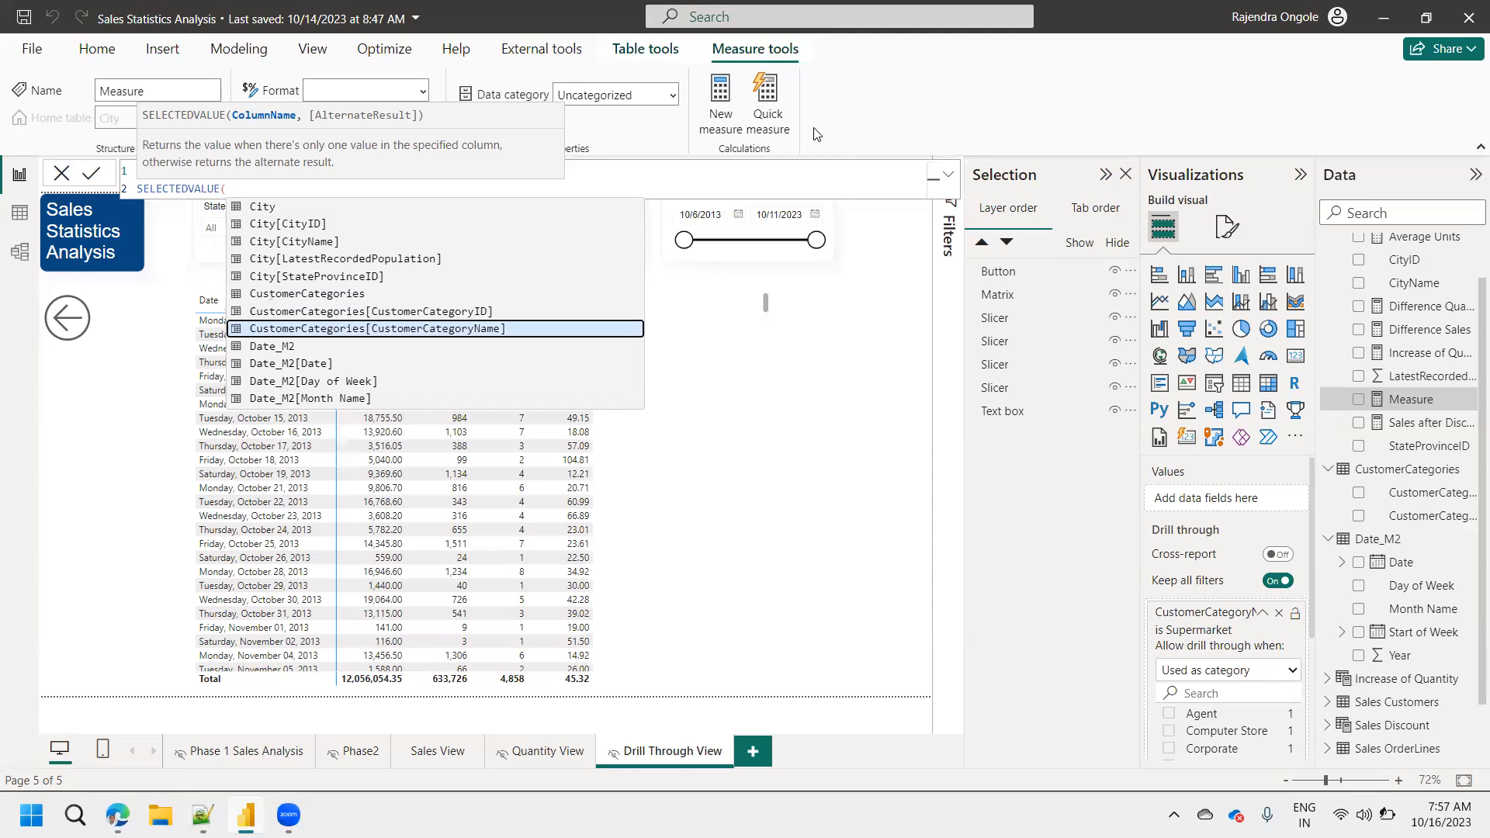
pyautogui.press('Up')
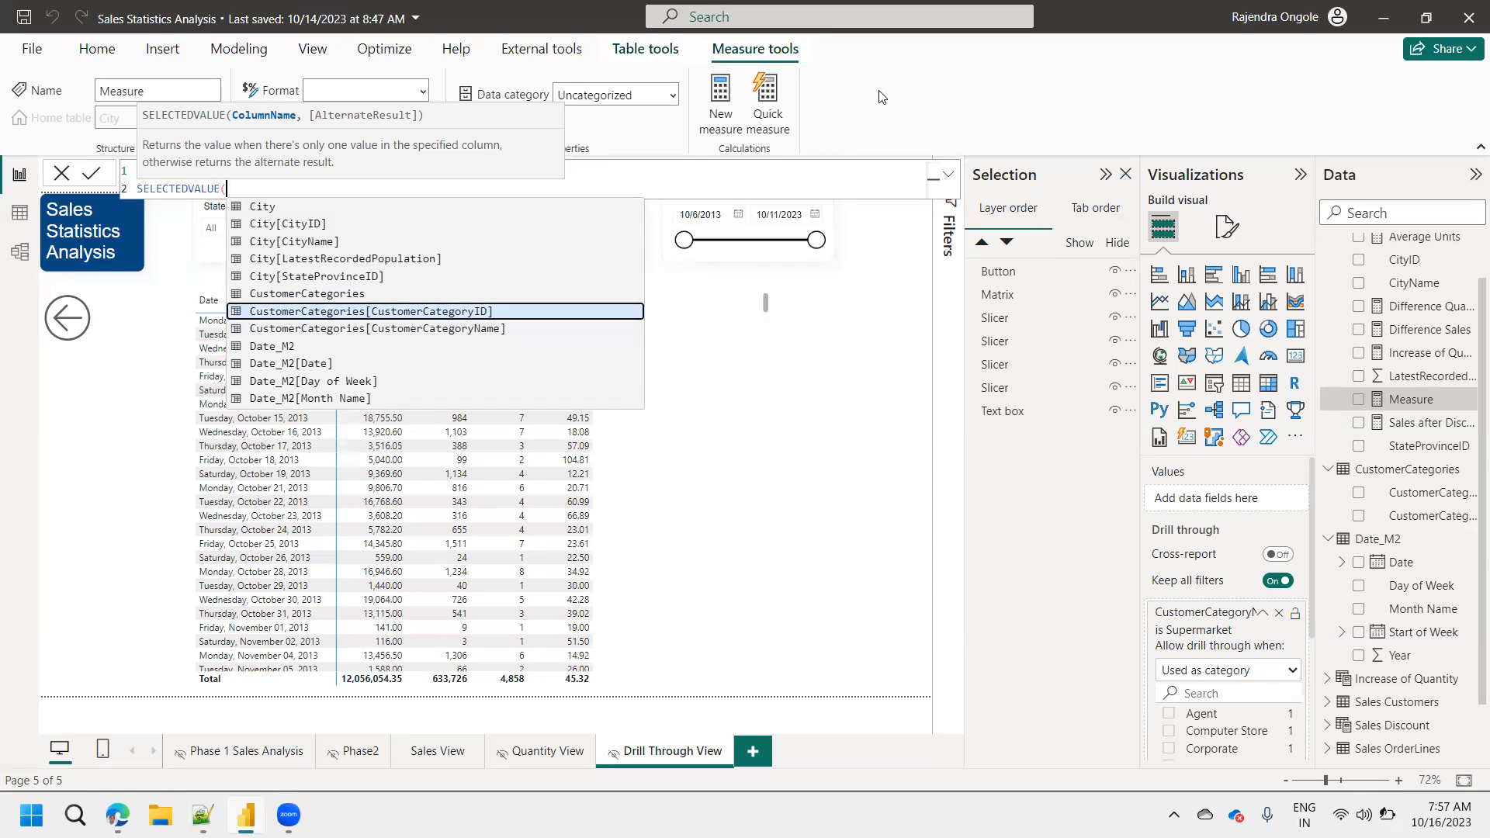
pyautogui.press('Escape')
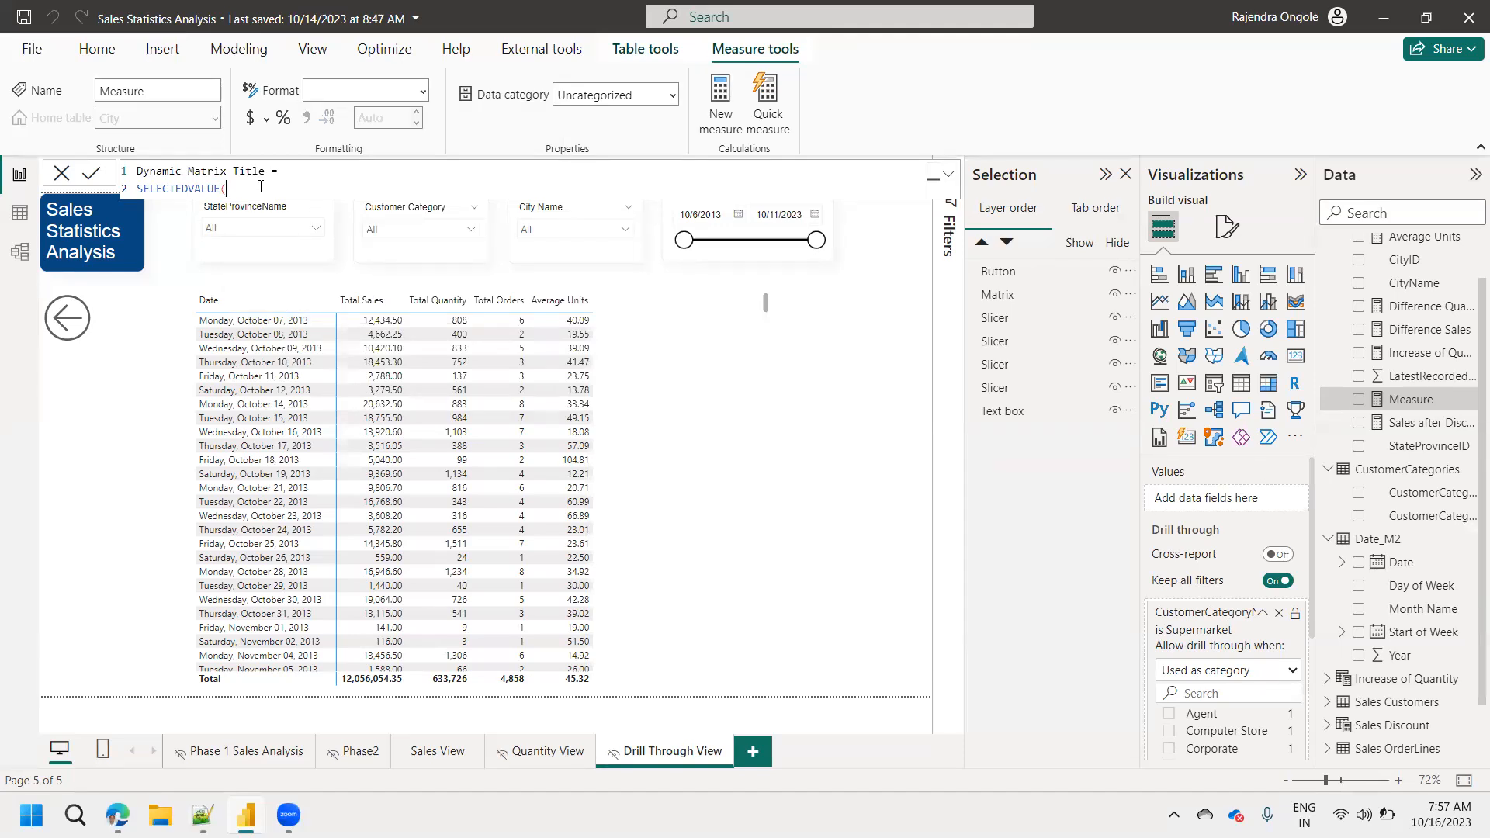
pyautogui.press('BackSpace')
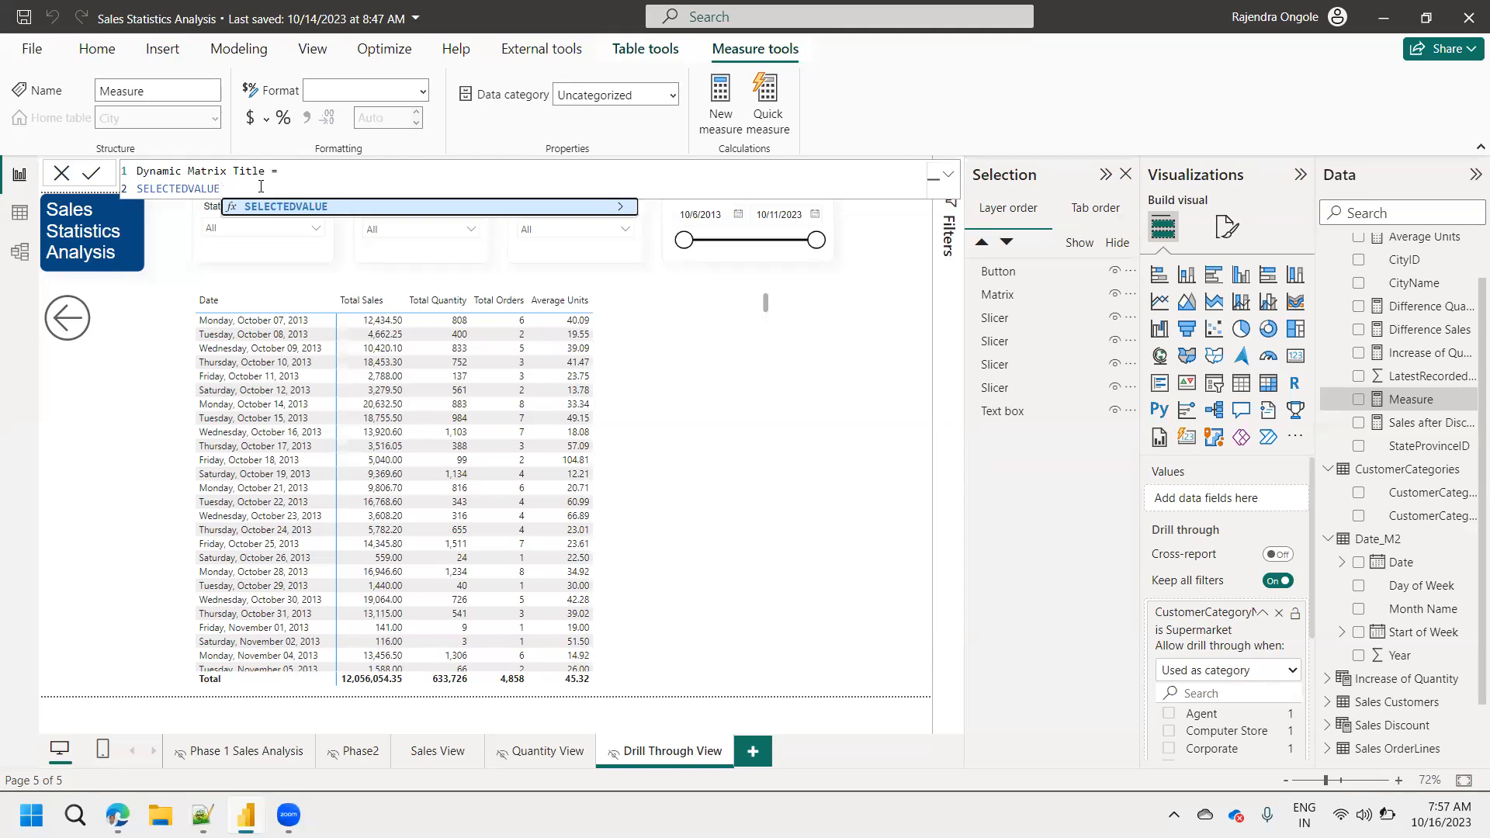
pyautogui.write('(custom')
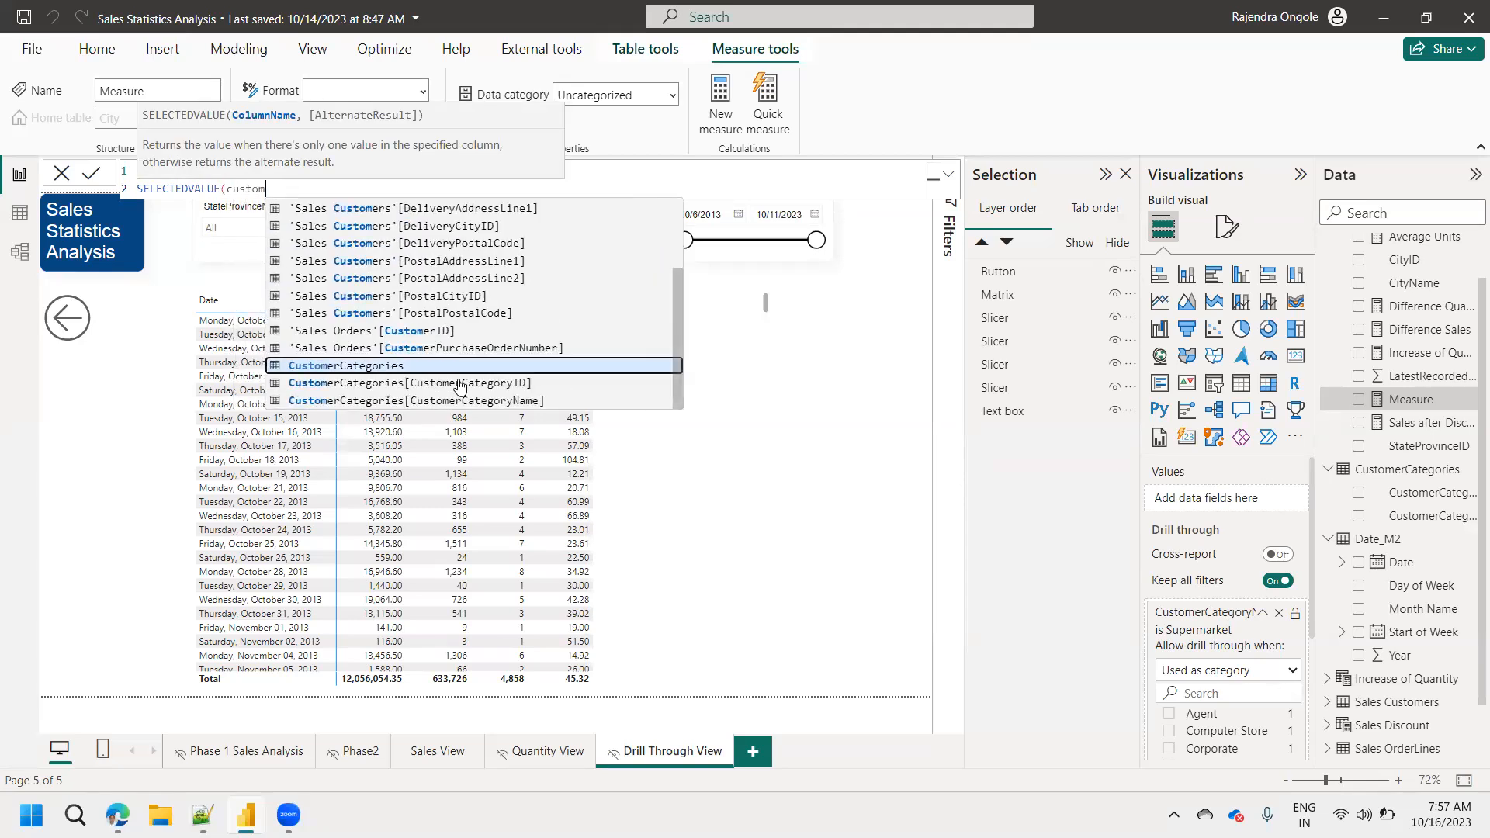
# Complete the Dynamic Matrix Title formula with CustomerCategories[CustomerCategoryName], commit the measure, and check the Customer Category slicer's options.
pyautogui.click(459, 403)
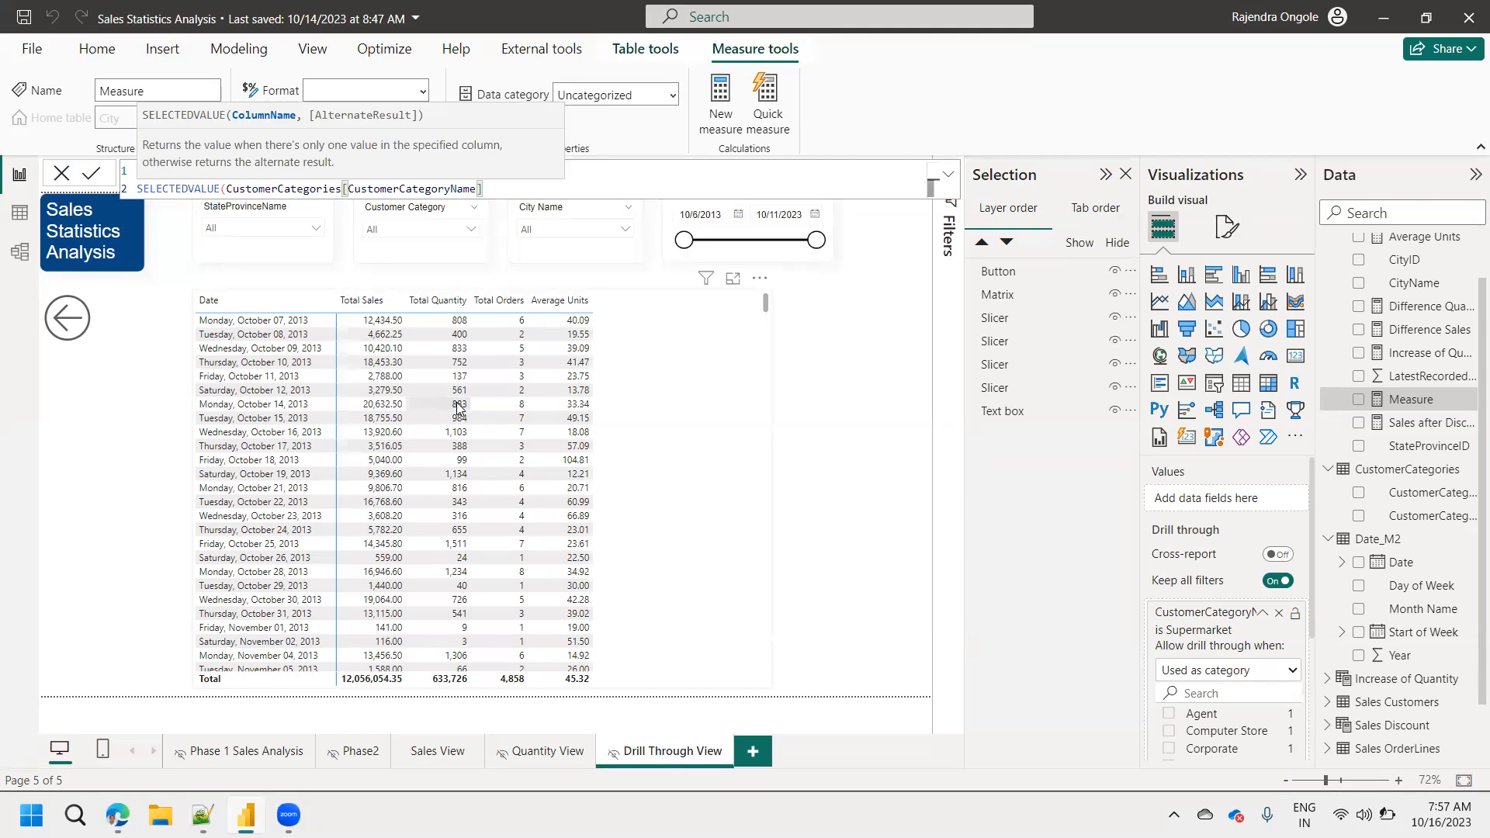
pyautogui.write(')')
pyautogui.click(92, 178)
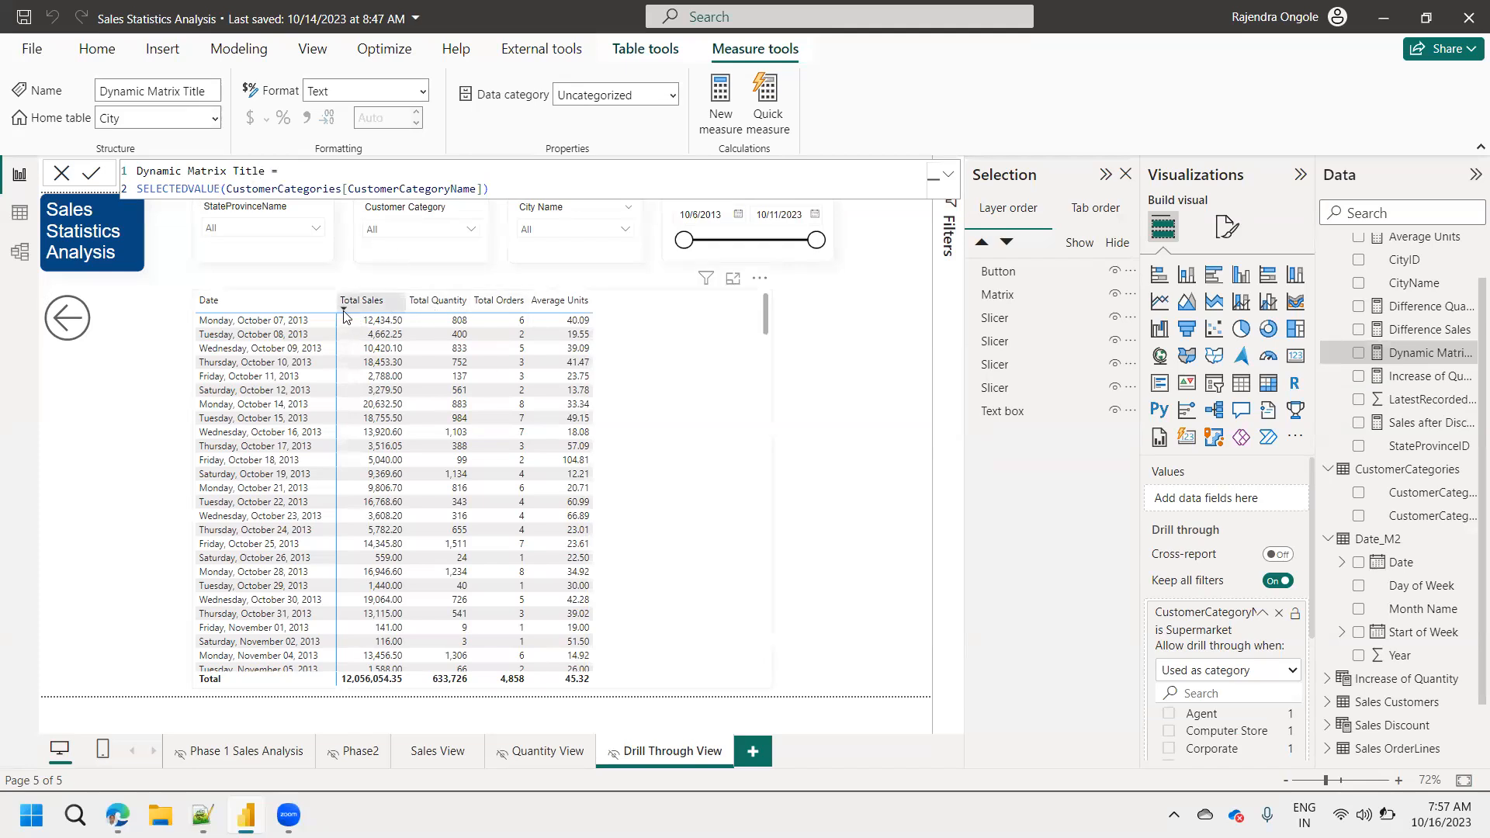
pyautogui.click(398, 232)
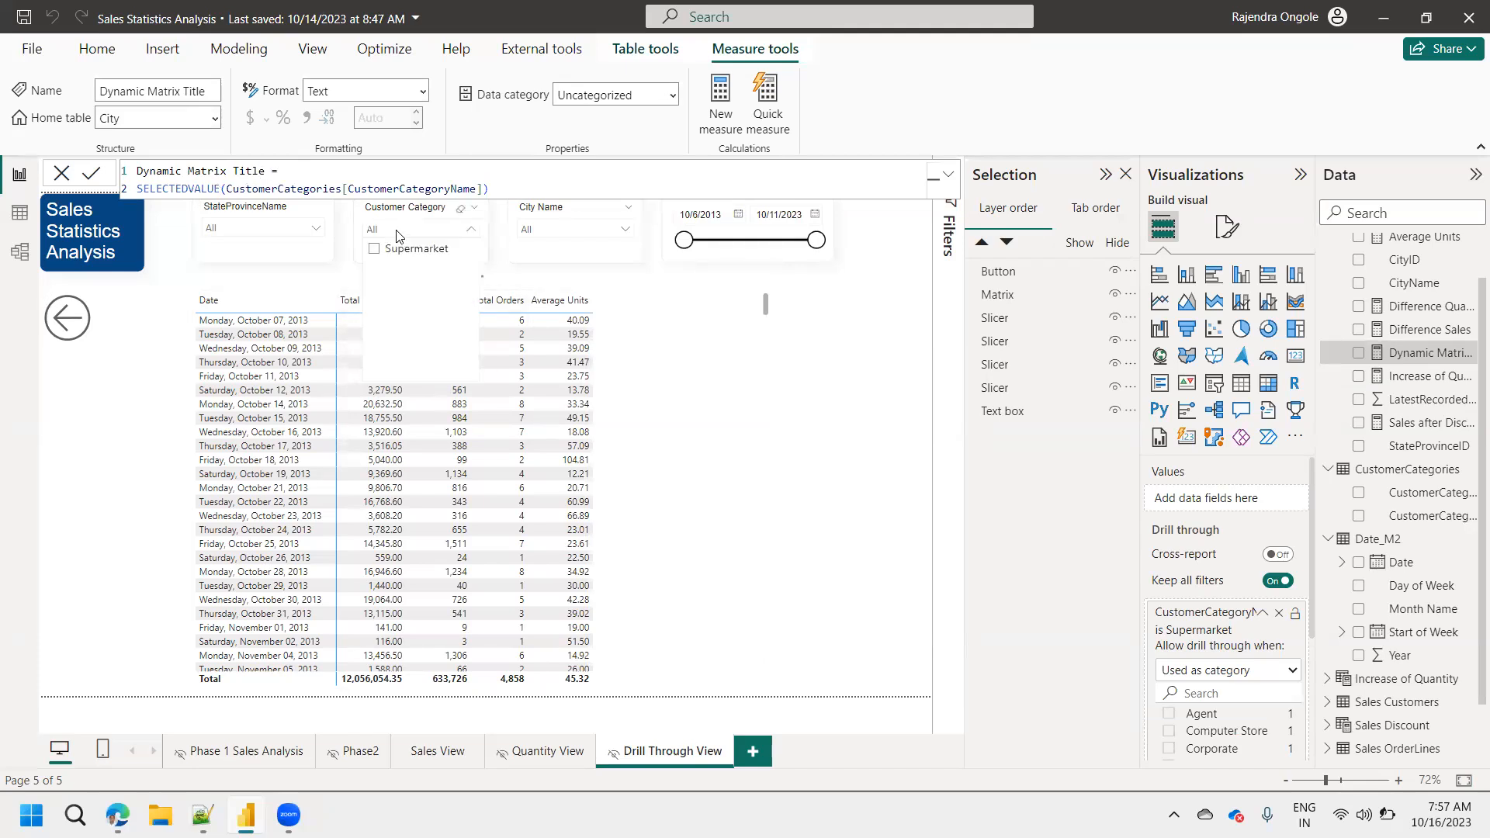
pyautogui.click(331, 278)
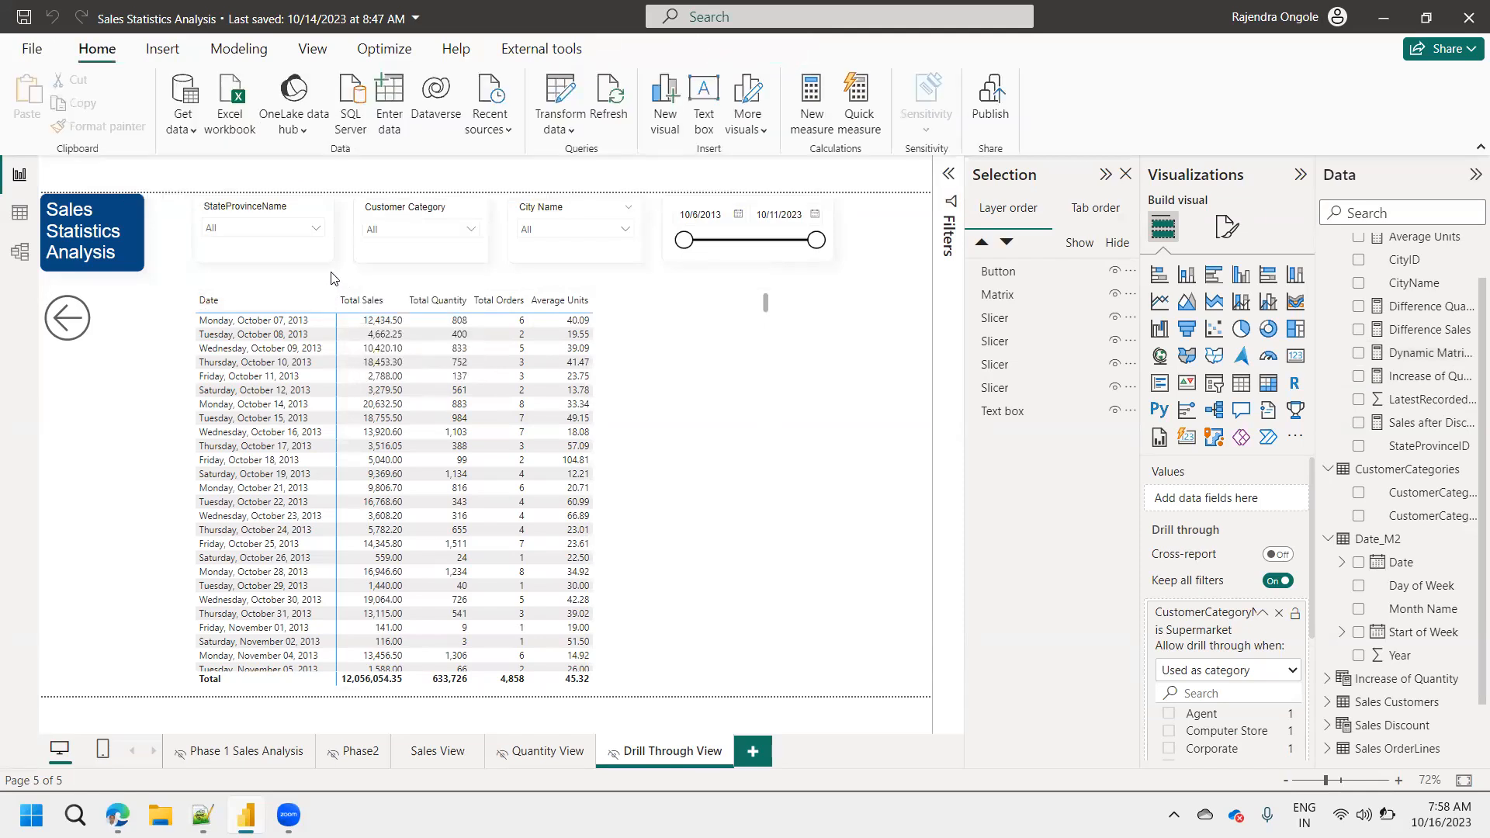
# Turn on the date matrix's title and base its text on the Dynamic Matrix Title measure as a field value.
pyautogui.click(684, 361)
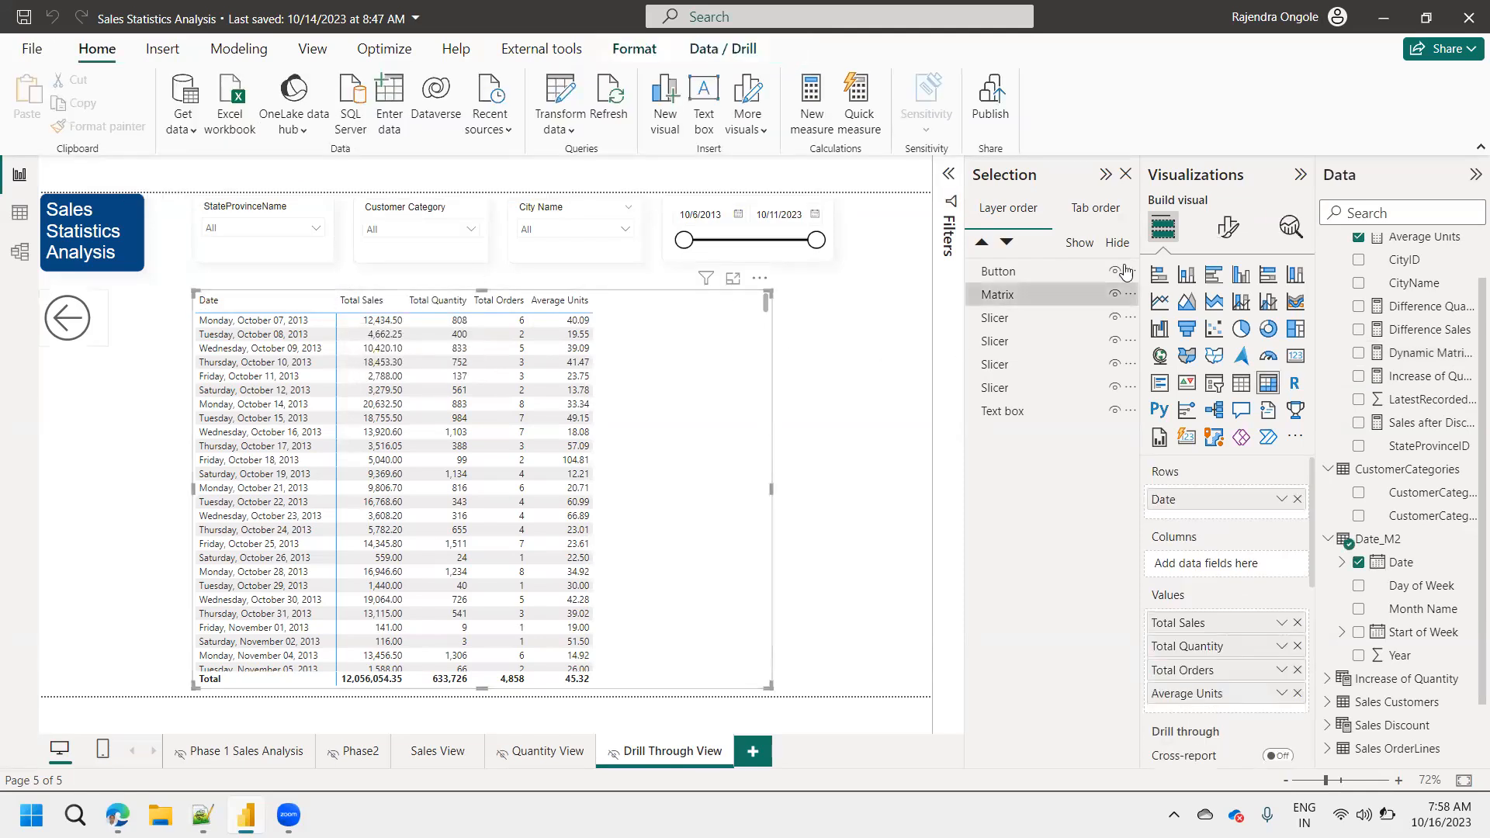
pyautogui.click(1223, 240)
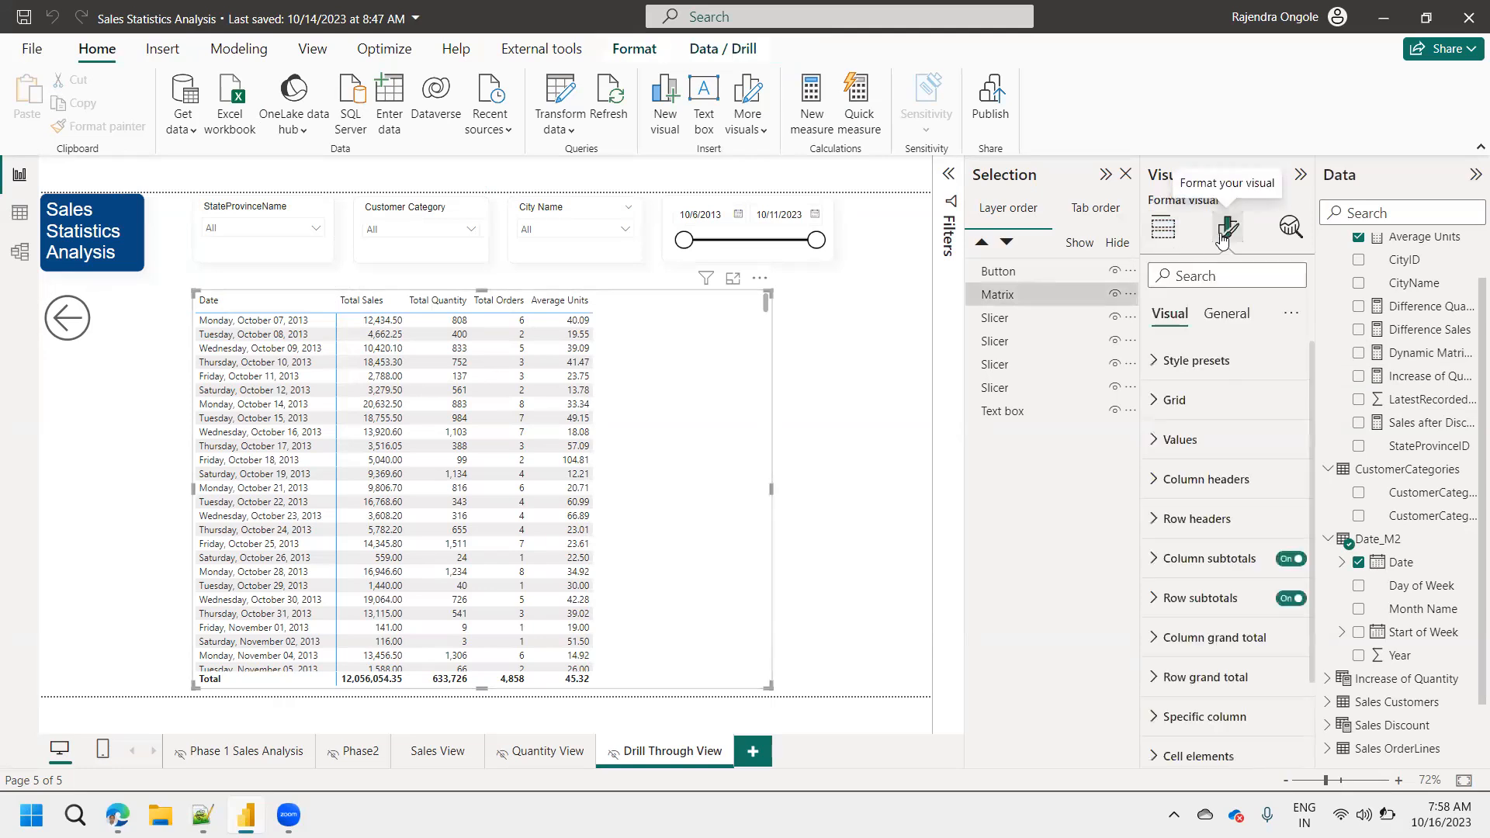
pyautogui.click(1238, 312)
pyautogui.click(1291, 400)
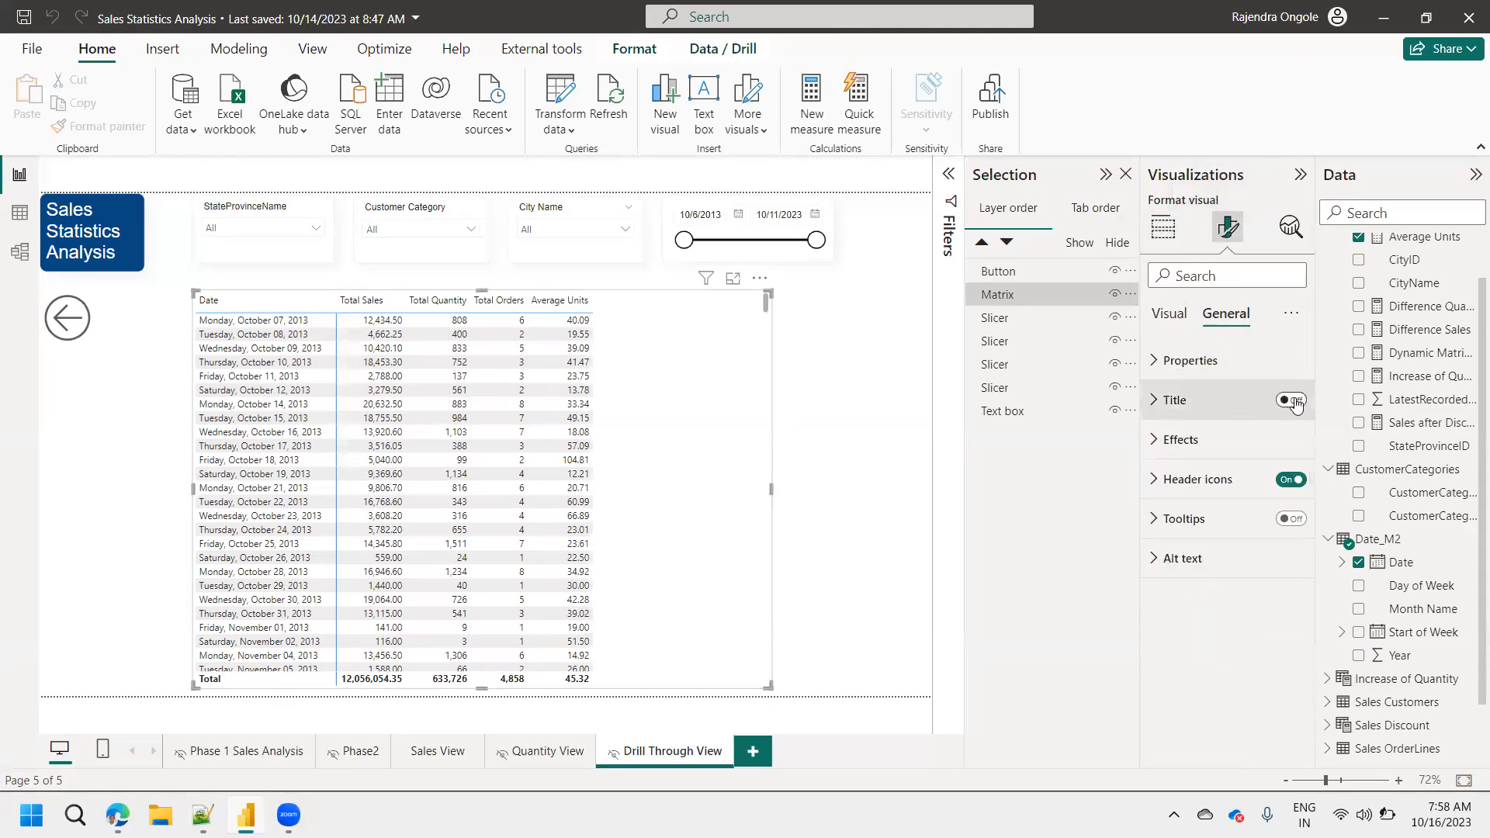
pyautogui.click(1167, 402)
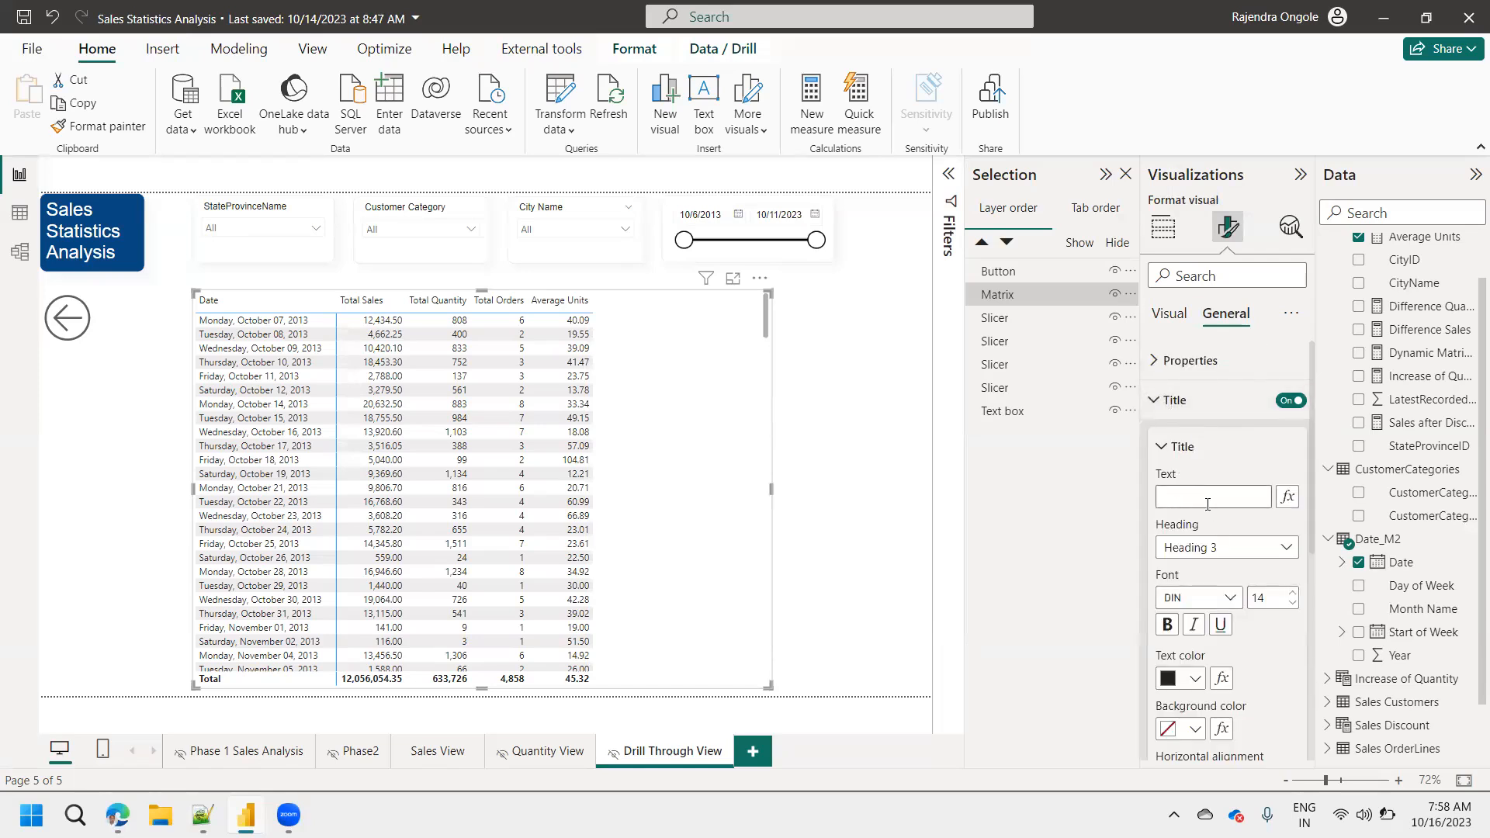
pyautogui.click(1289, 497)
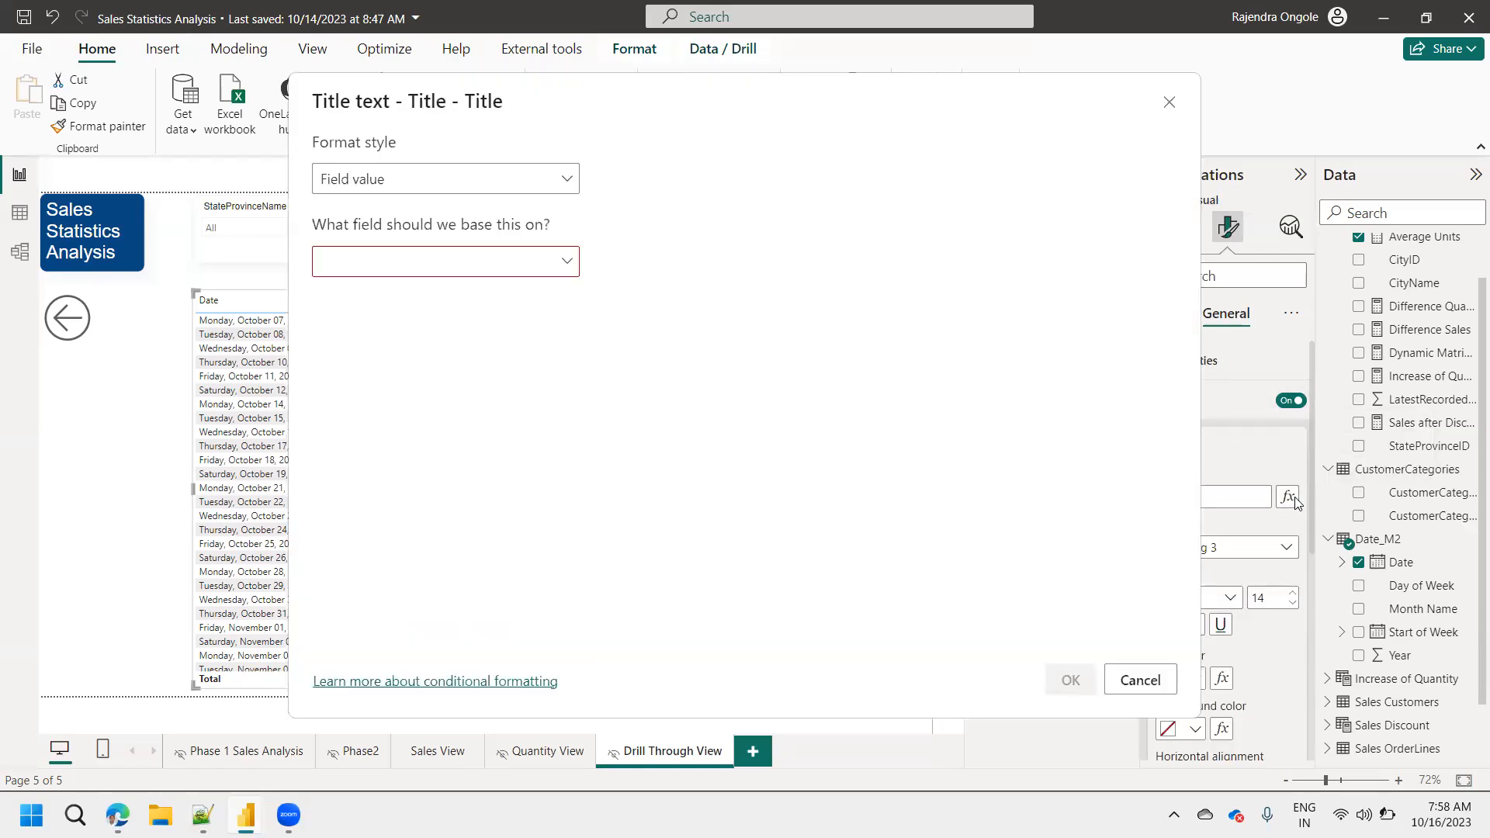
pyautogui.click(369, 271)
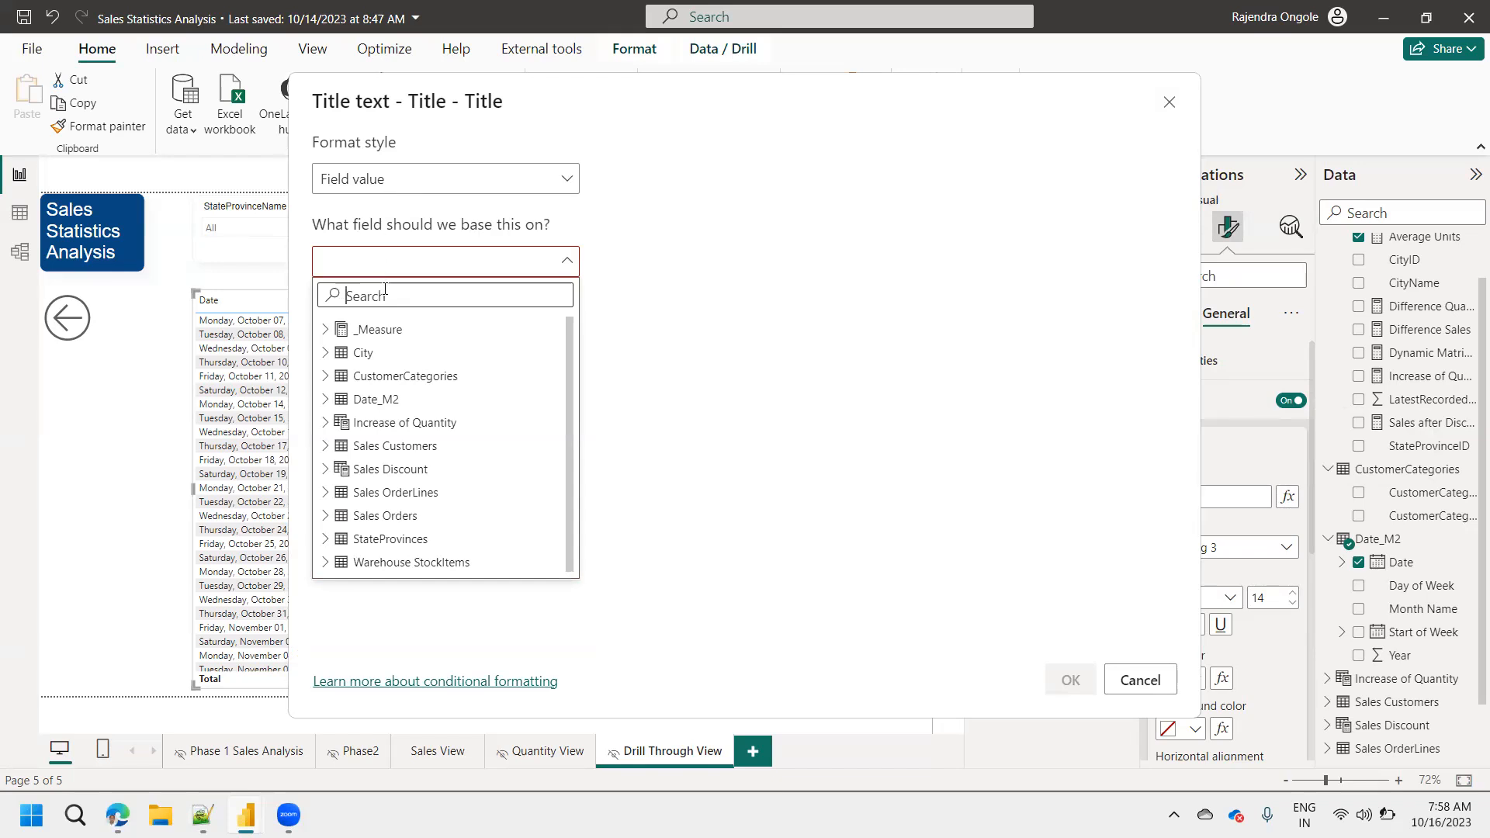
pyautogui.write('dyna')
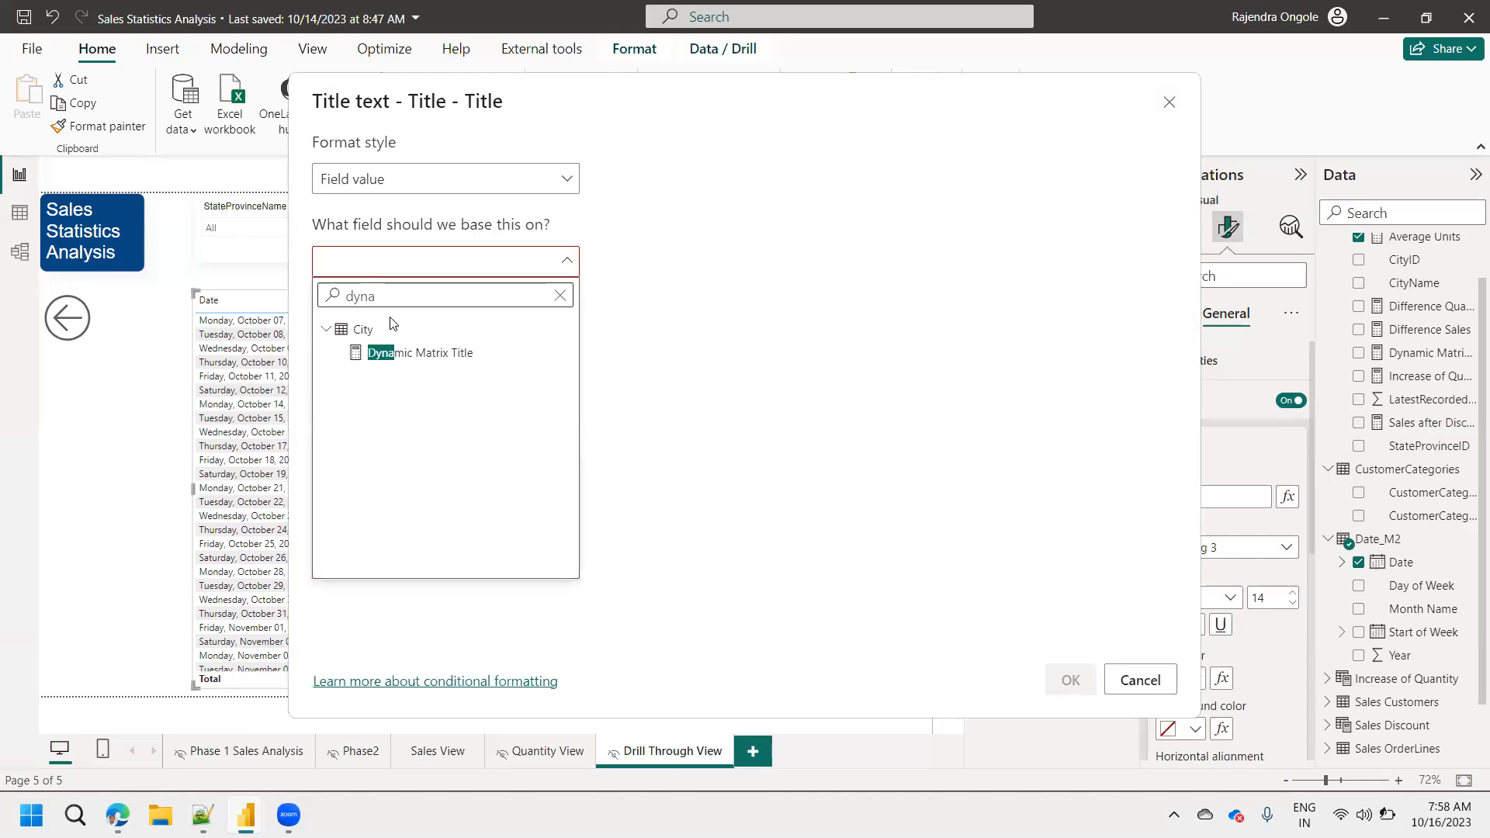
pyautogui.click(392, 354)
pyautogui.click(1068, 680)
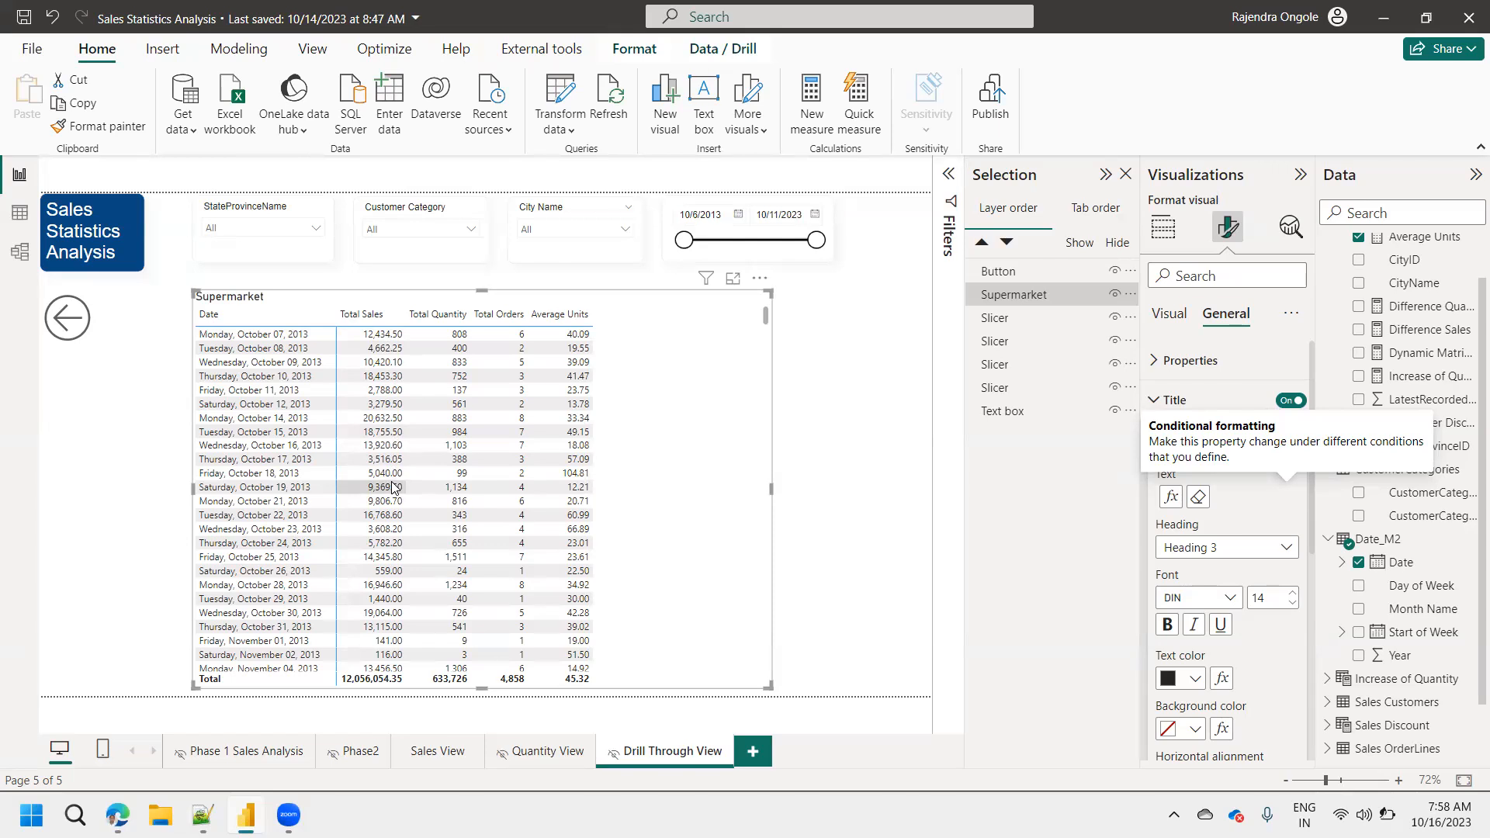
# Format the matrix title in bold Arial with centered horizontal alignment.
pyautogui.click(1230, 599)
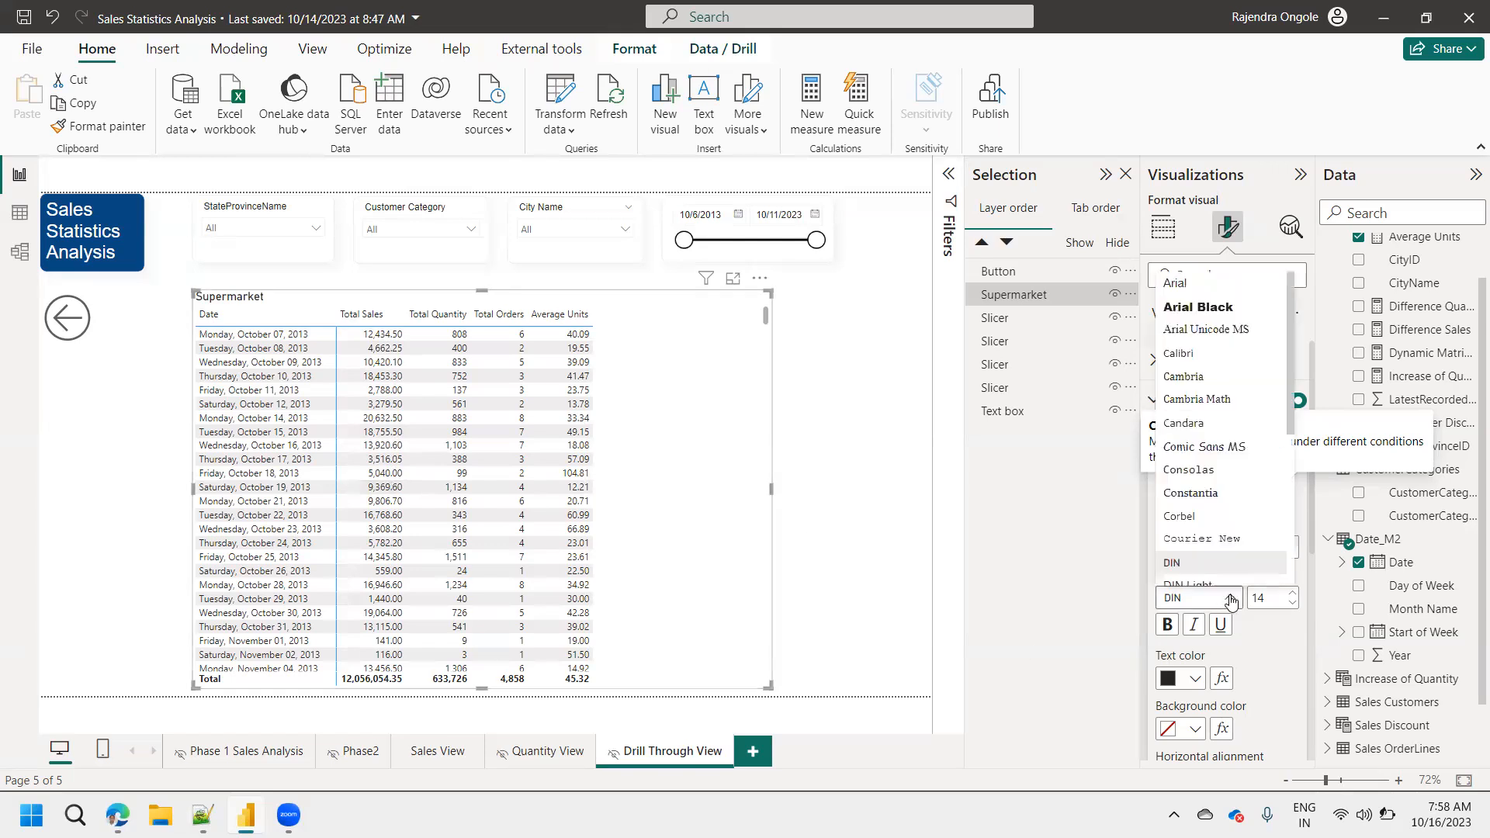
pyautogui.click(1176, 284)
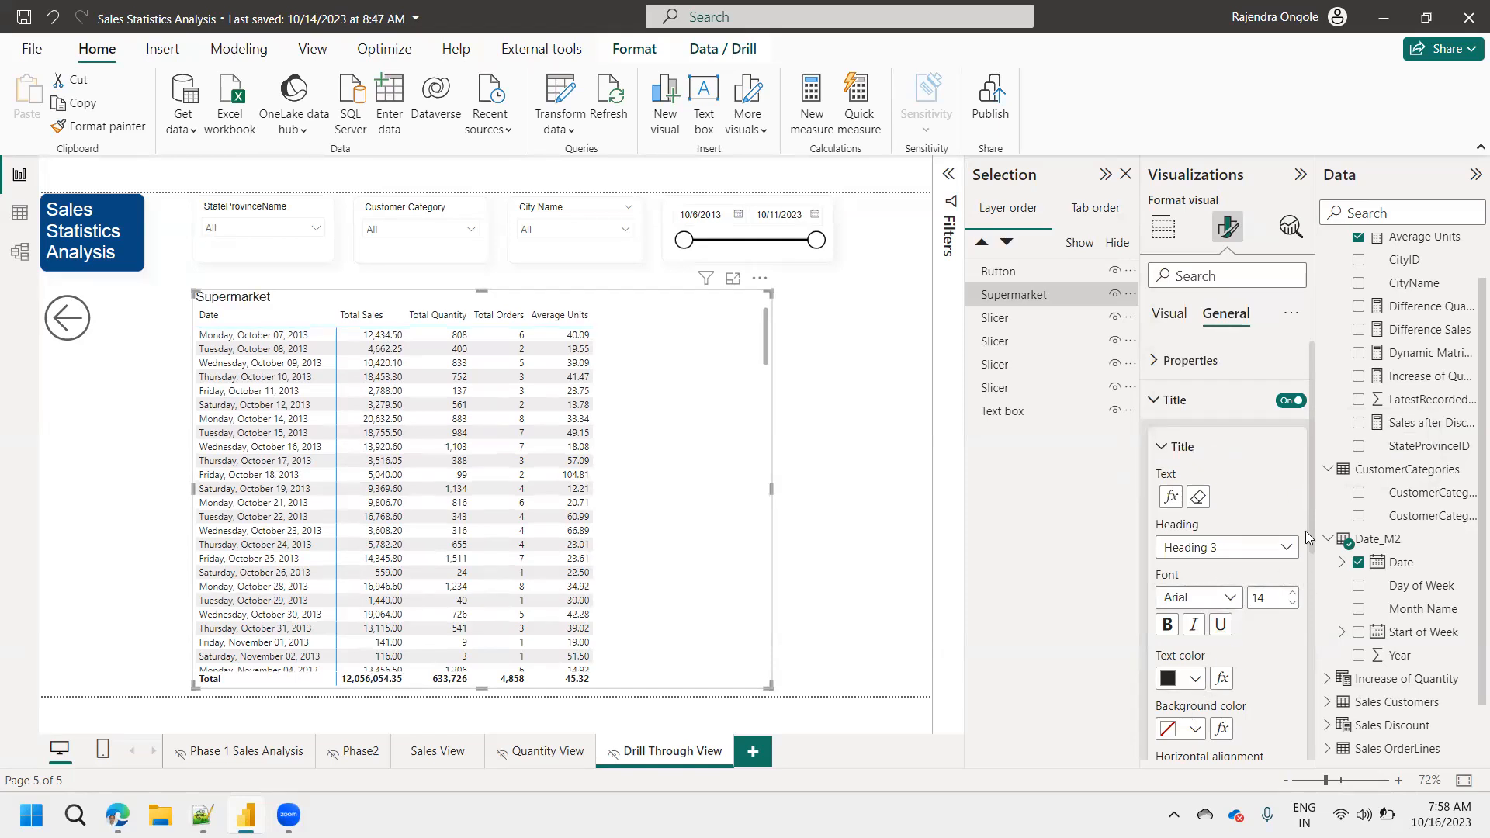
pyautogui.scroll(-3, 1315, 576)
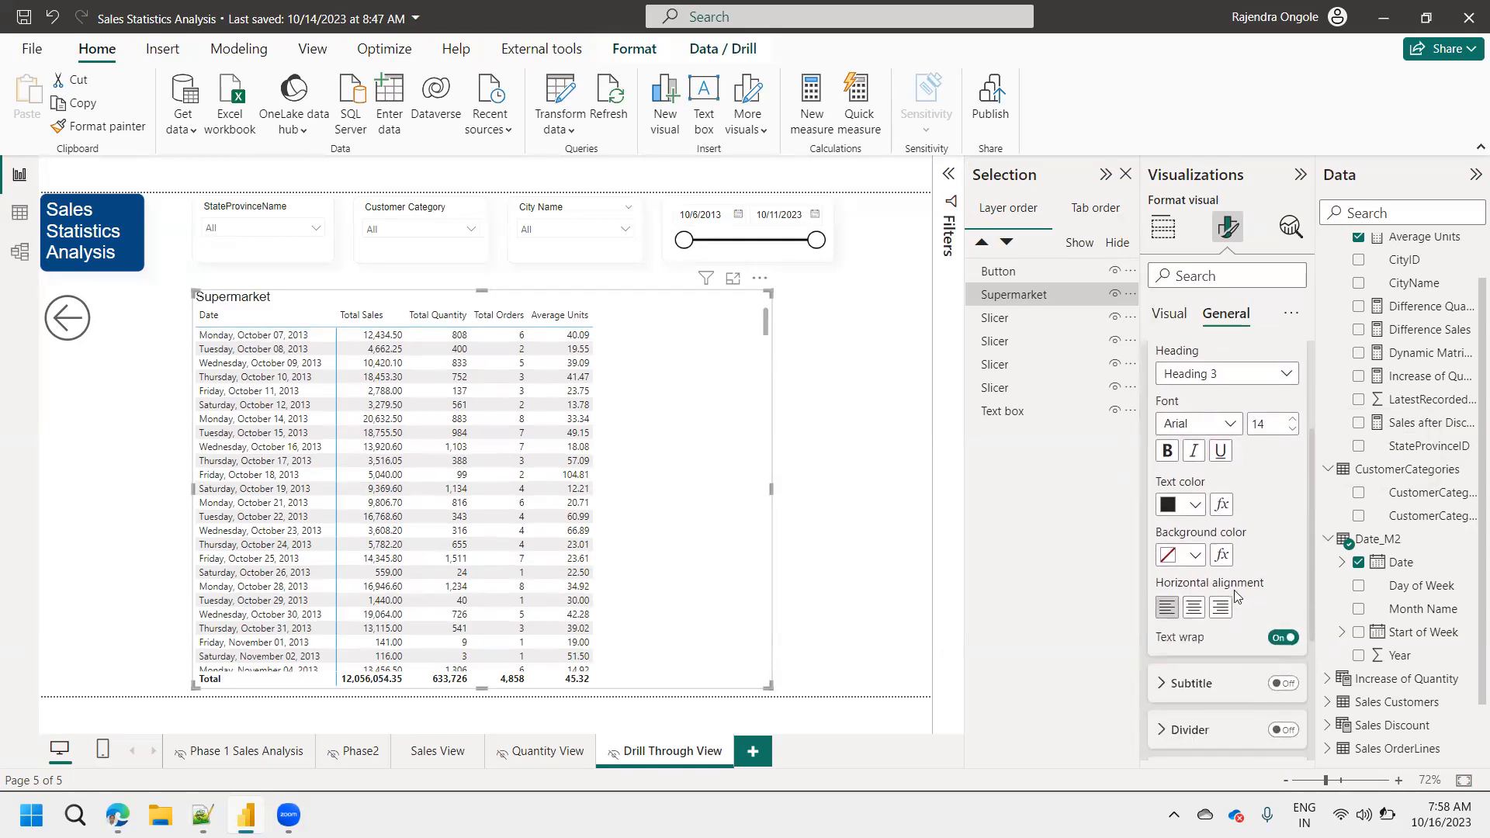
pyautogui.click(1194, 608)
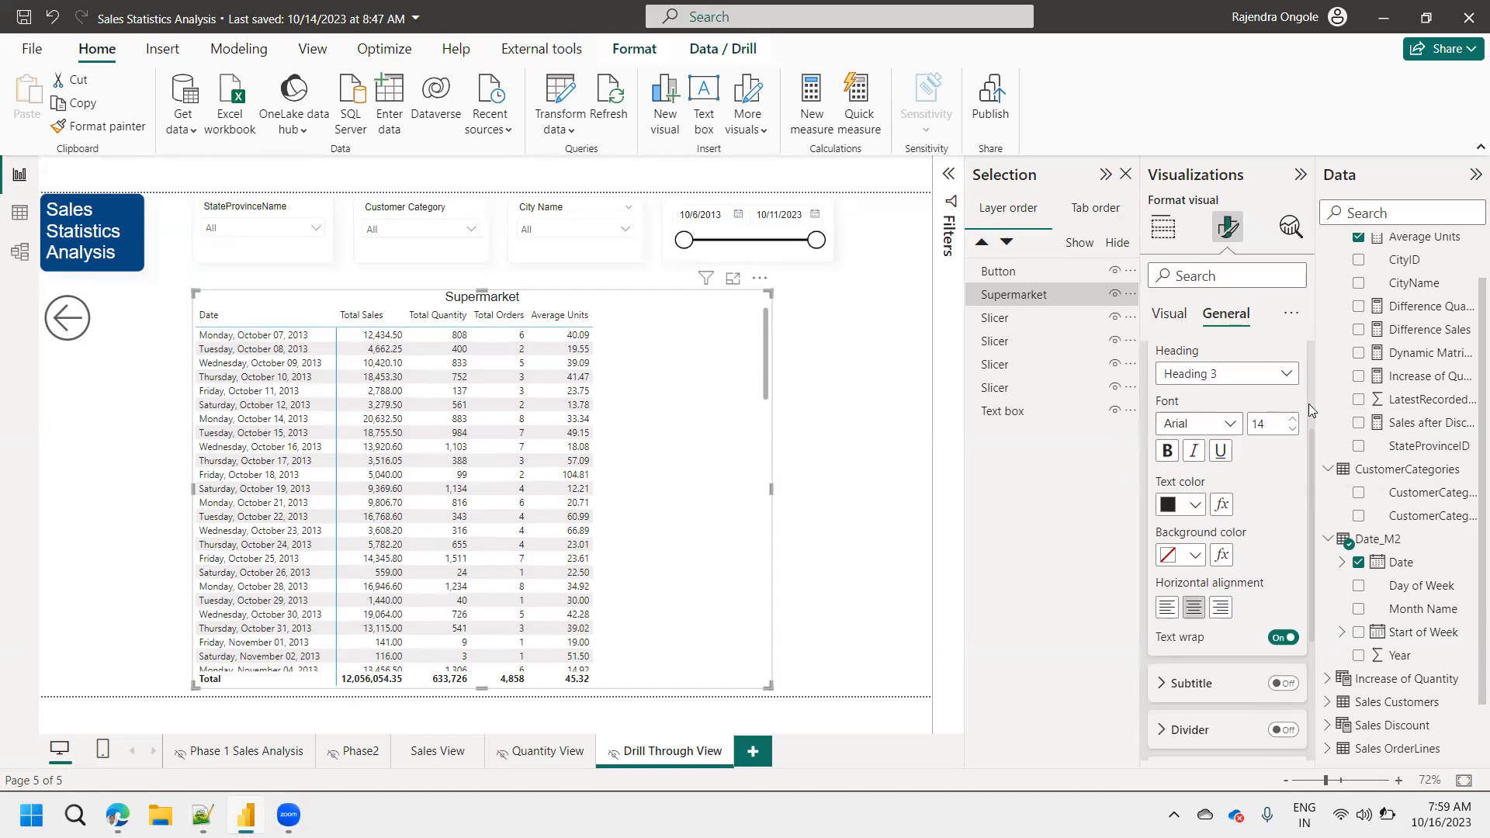
pyautogui.click(1169, 316)
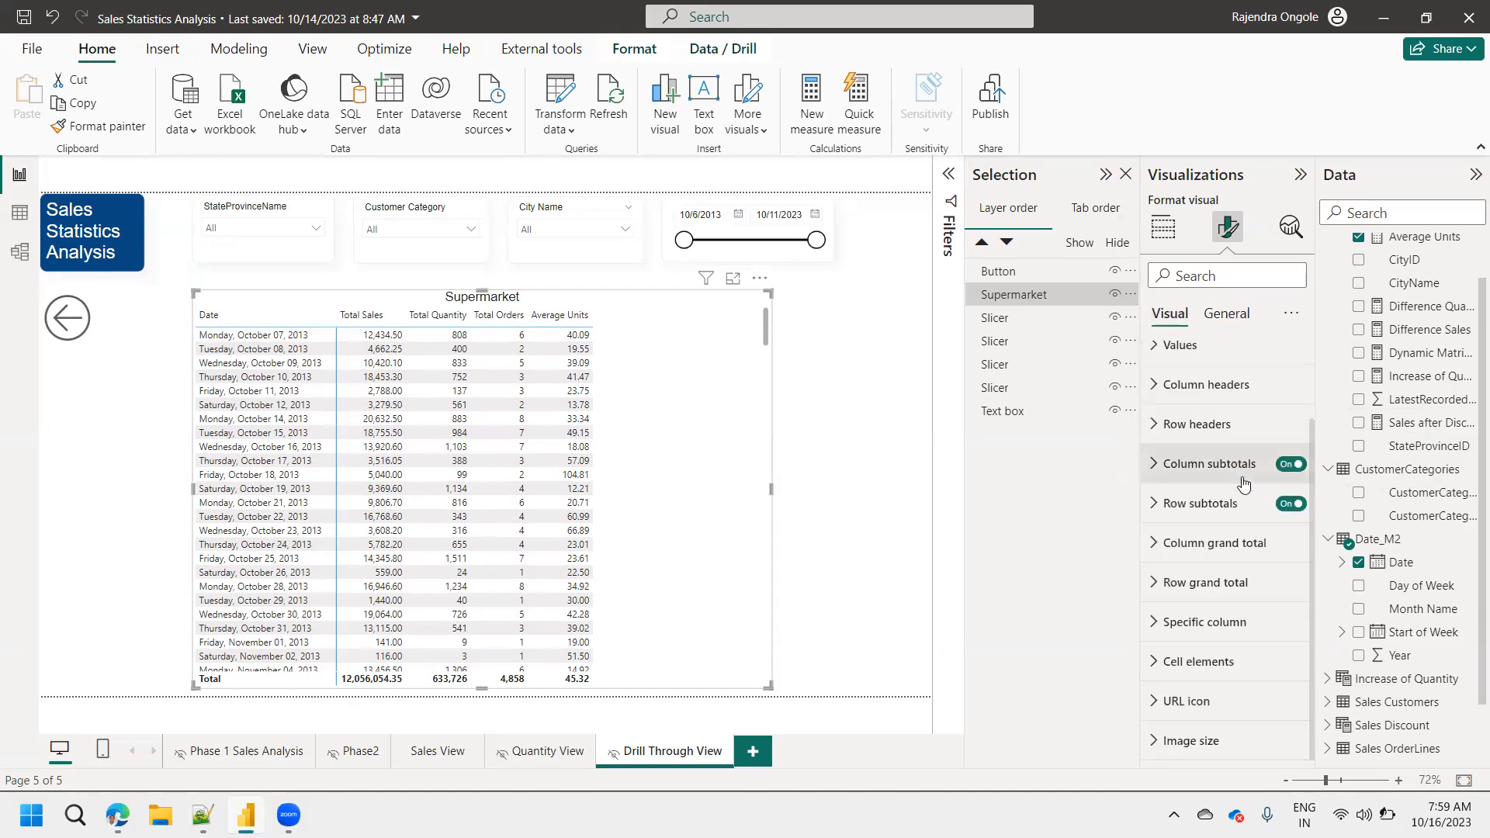
pyautogui.click(1227, 315)
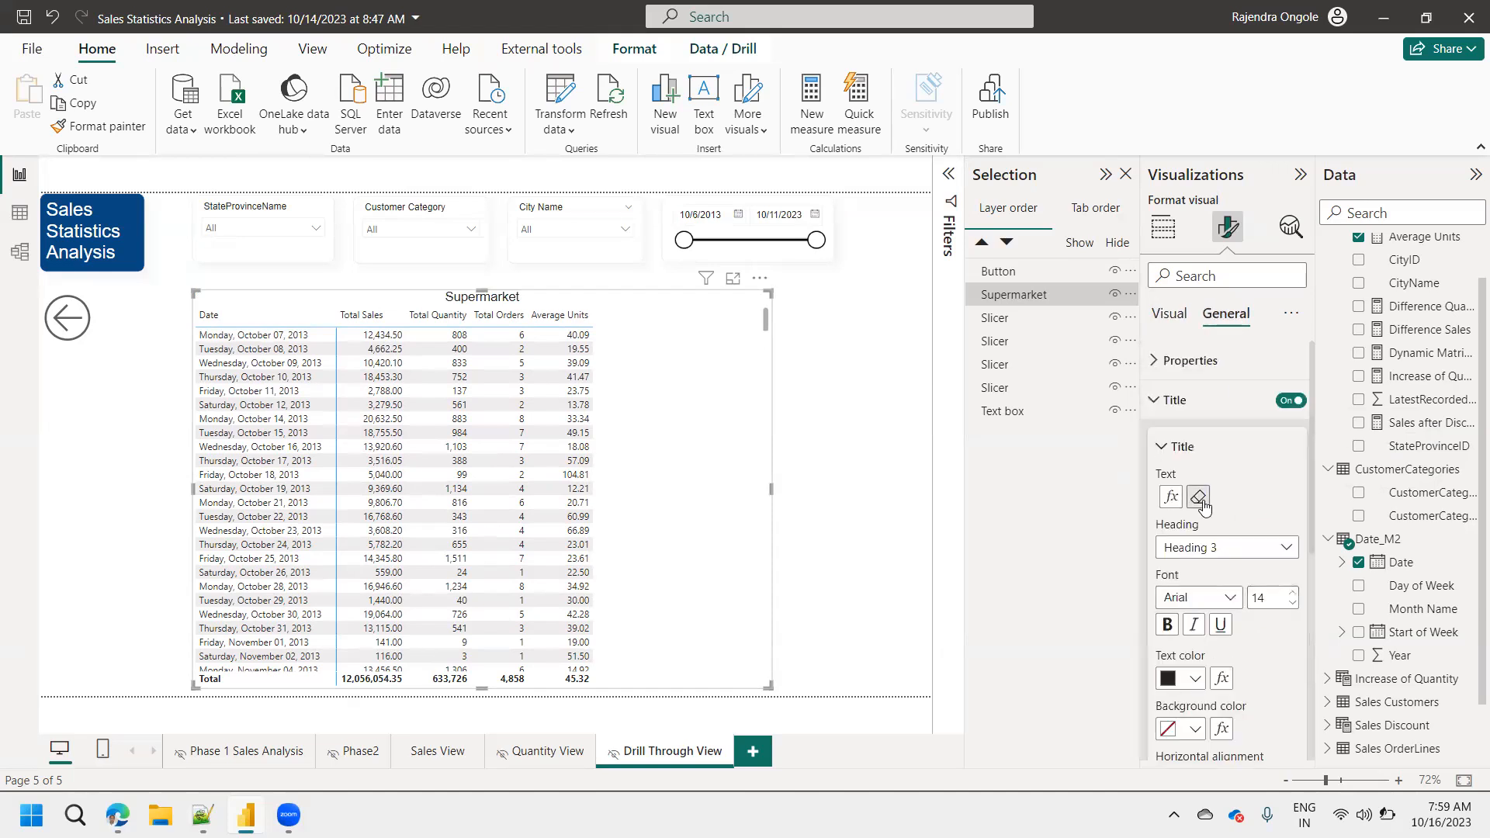
pyautogui.click(1170, 629)
# Apply the Minimal style preset to the date matrix.
pyautogui.click(1170, 314)
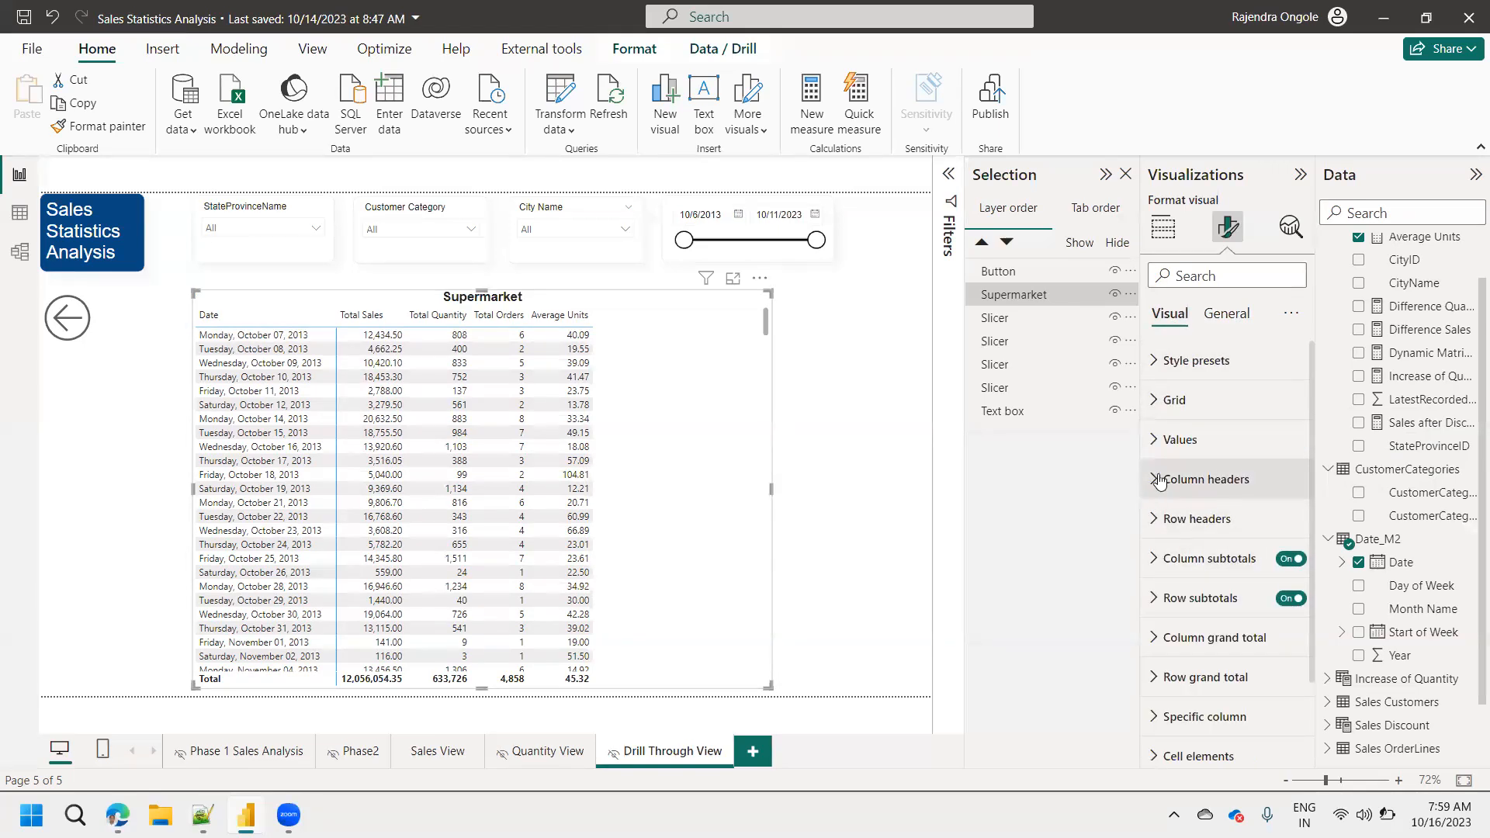
pyautogui.click(1172, 400)
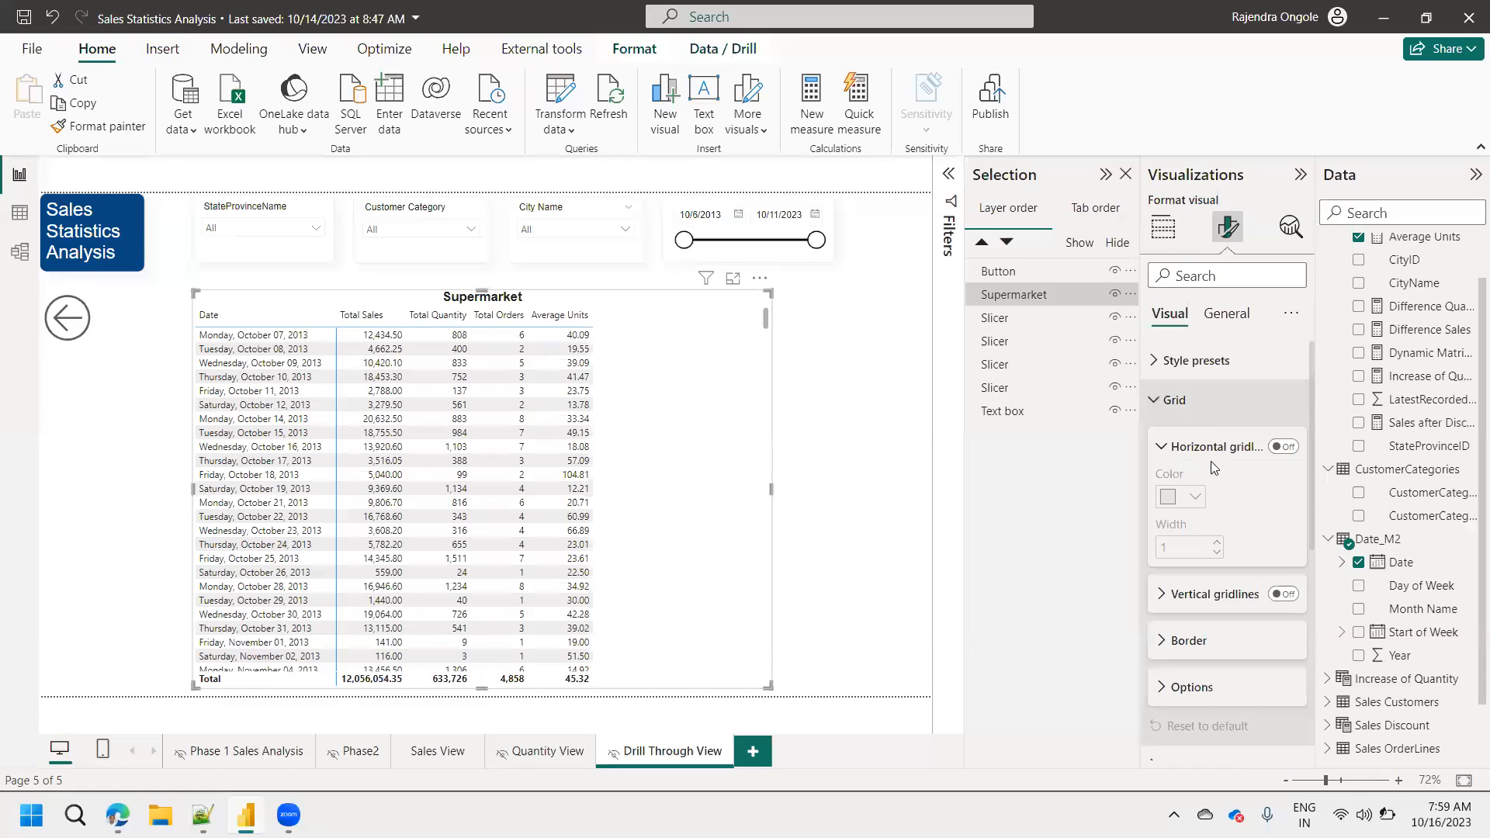
pyautogui.click(1177, 360)
pyautogui.click(1184, 407)
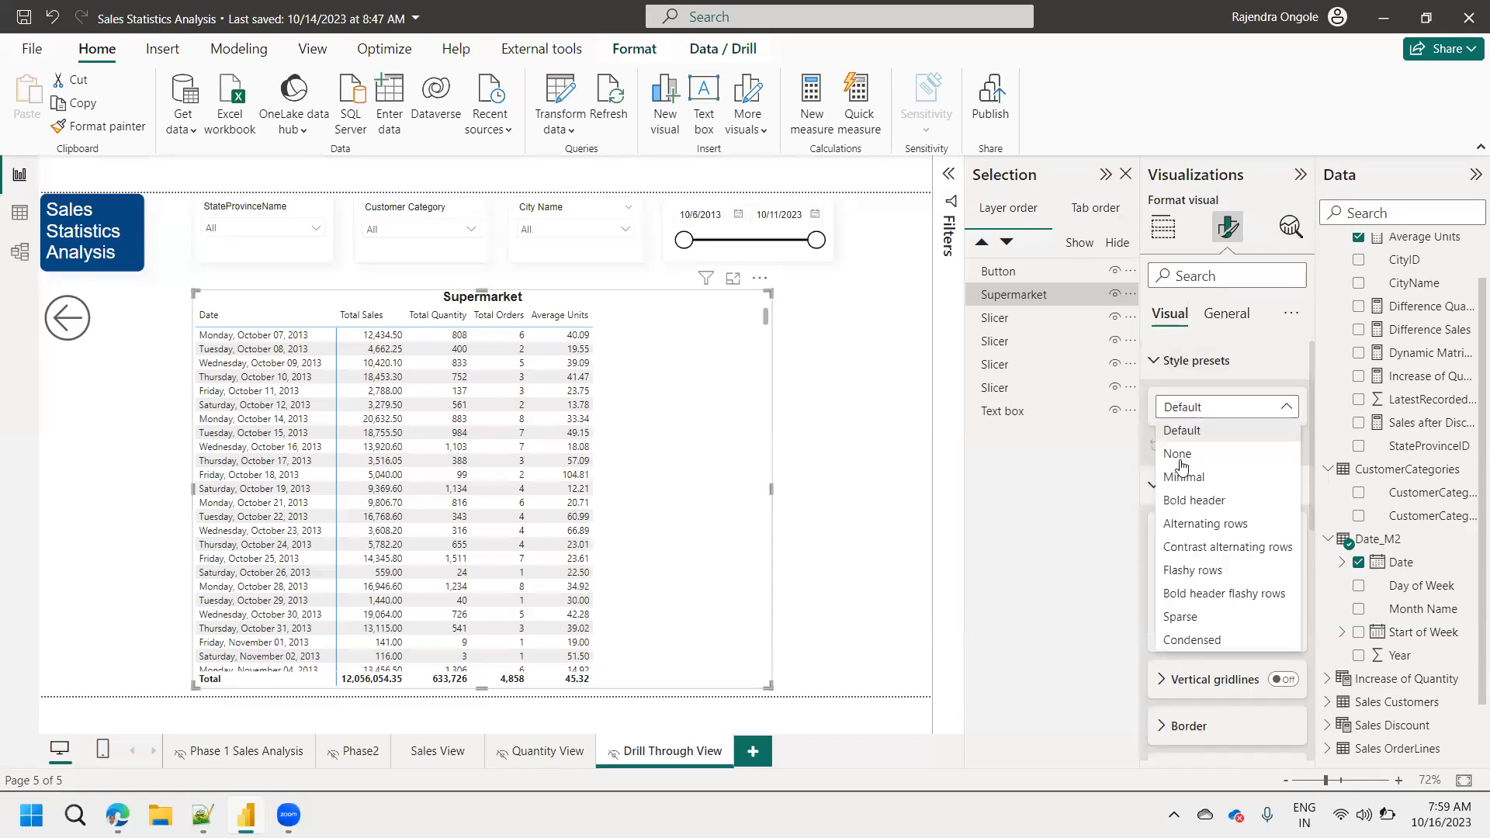
pyautogui.click(1184, 476)
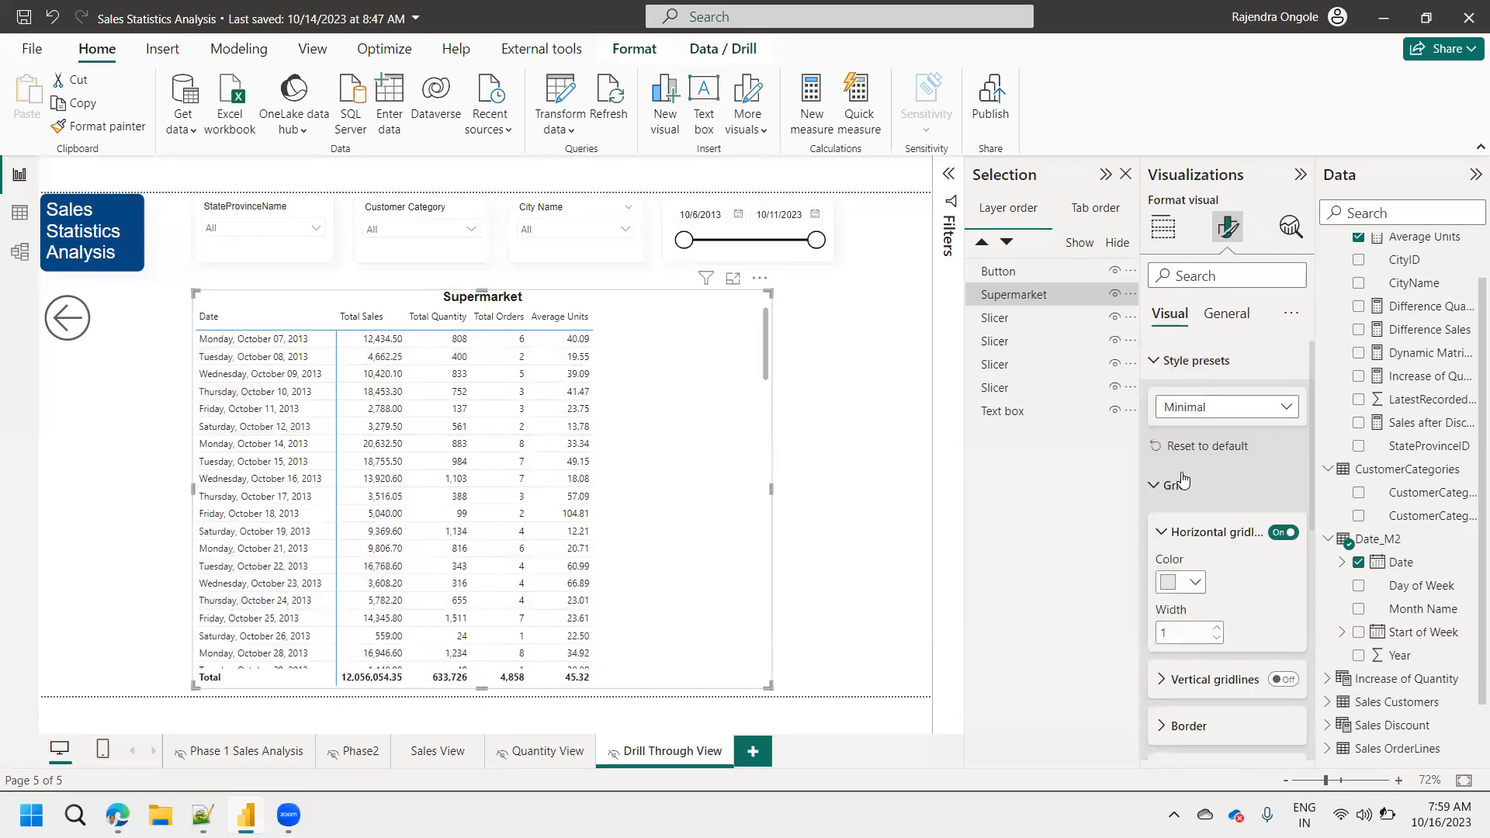
# Try the Flashy rows and Sparse style presets on the matrix, and return to Minimal.
pyautogui.click(1195, 409)
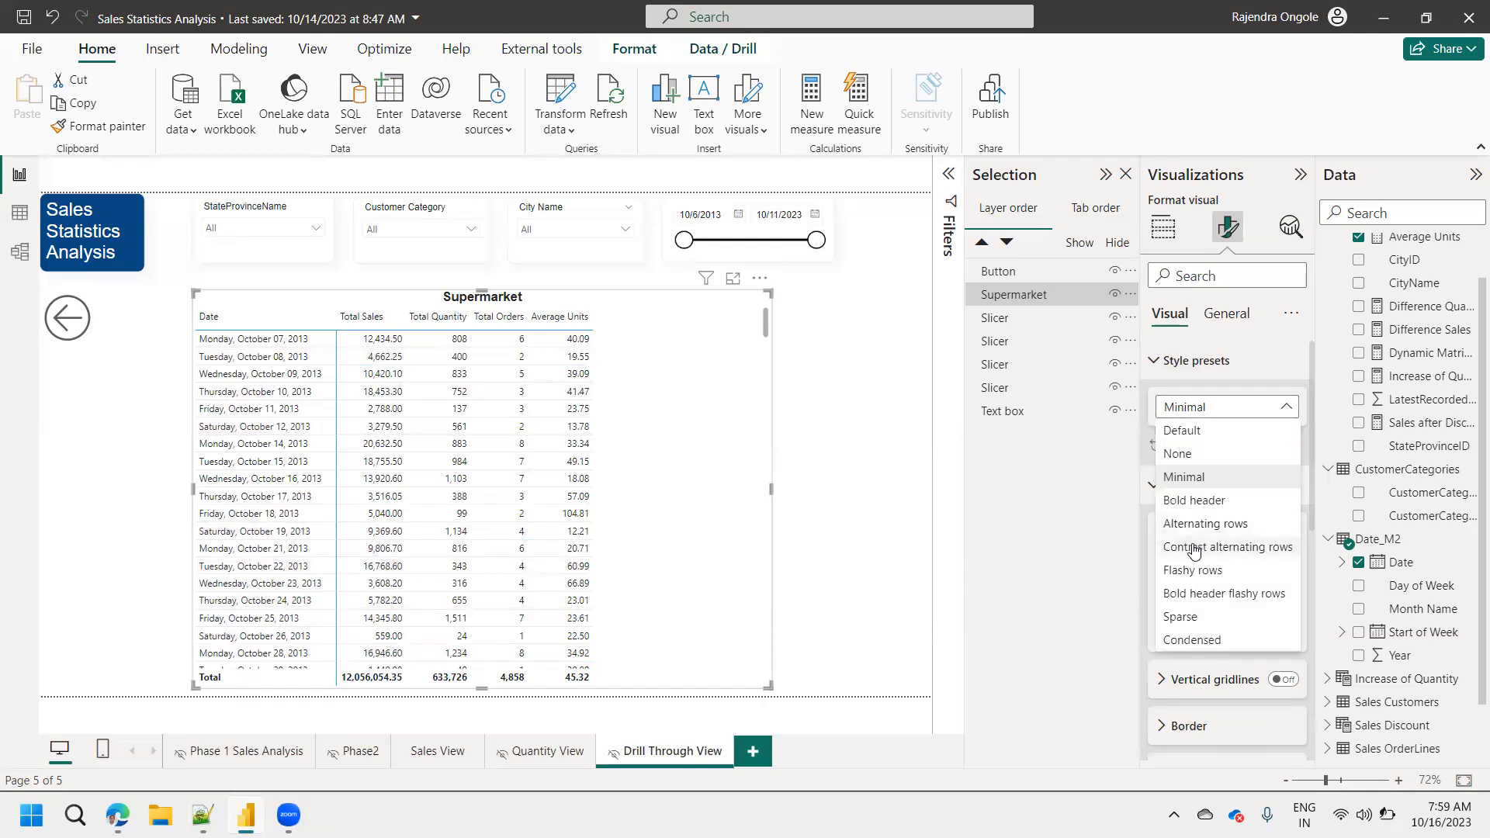
pyautogui.click(1194, 572)
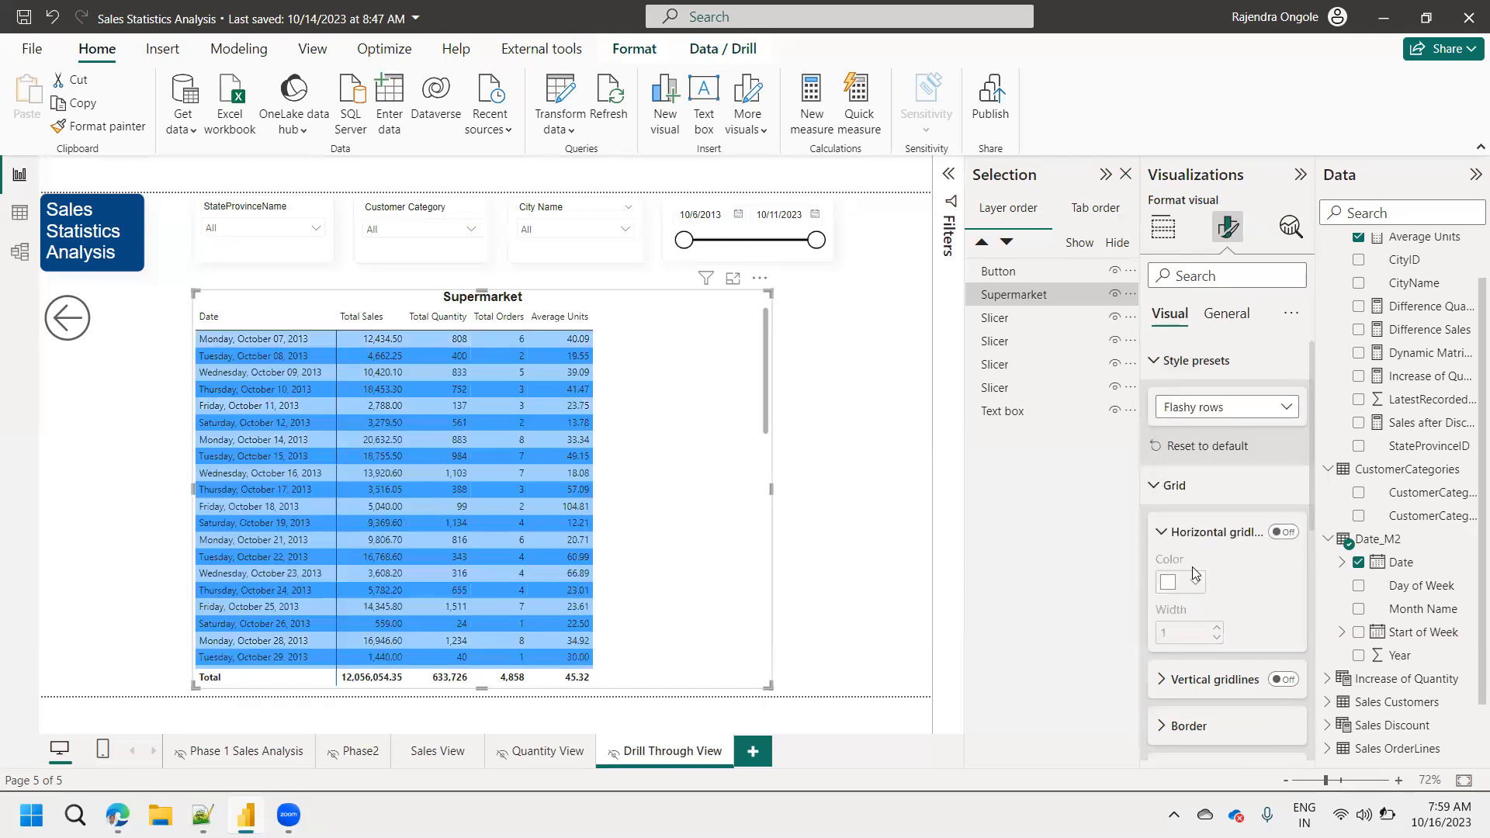
pyautogui.click(1198, 410)
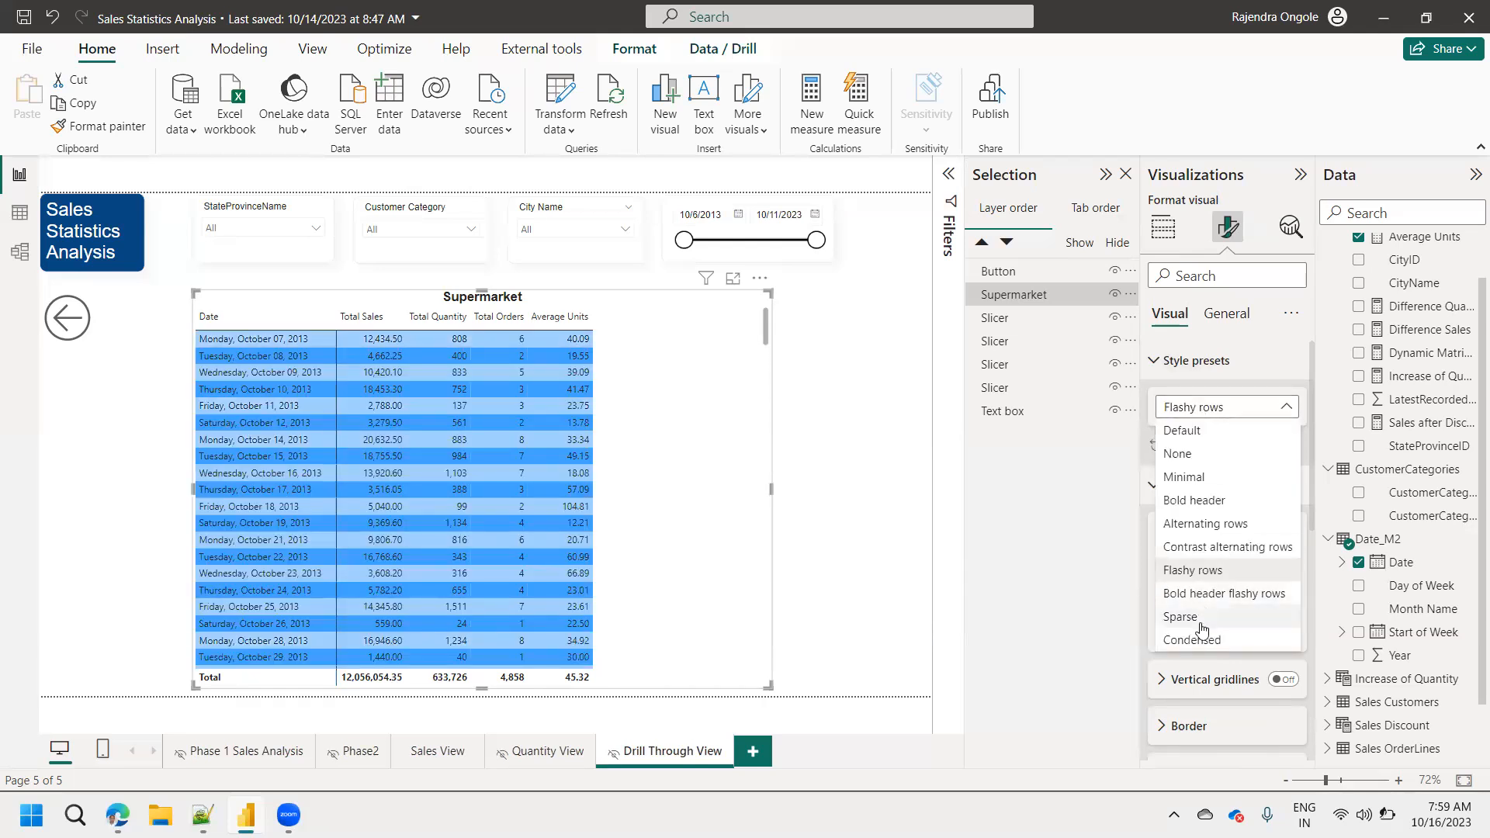
pyautogui.click(1199, 631)
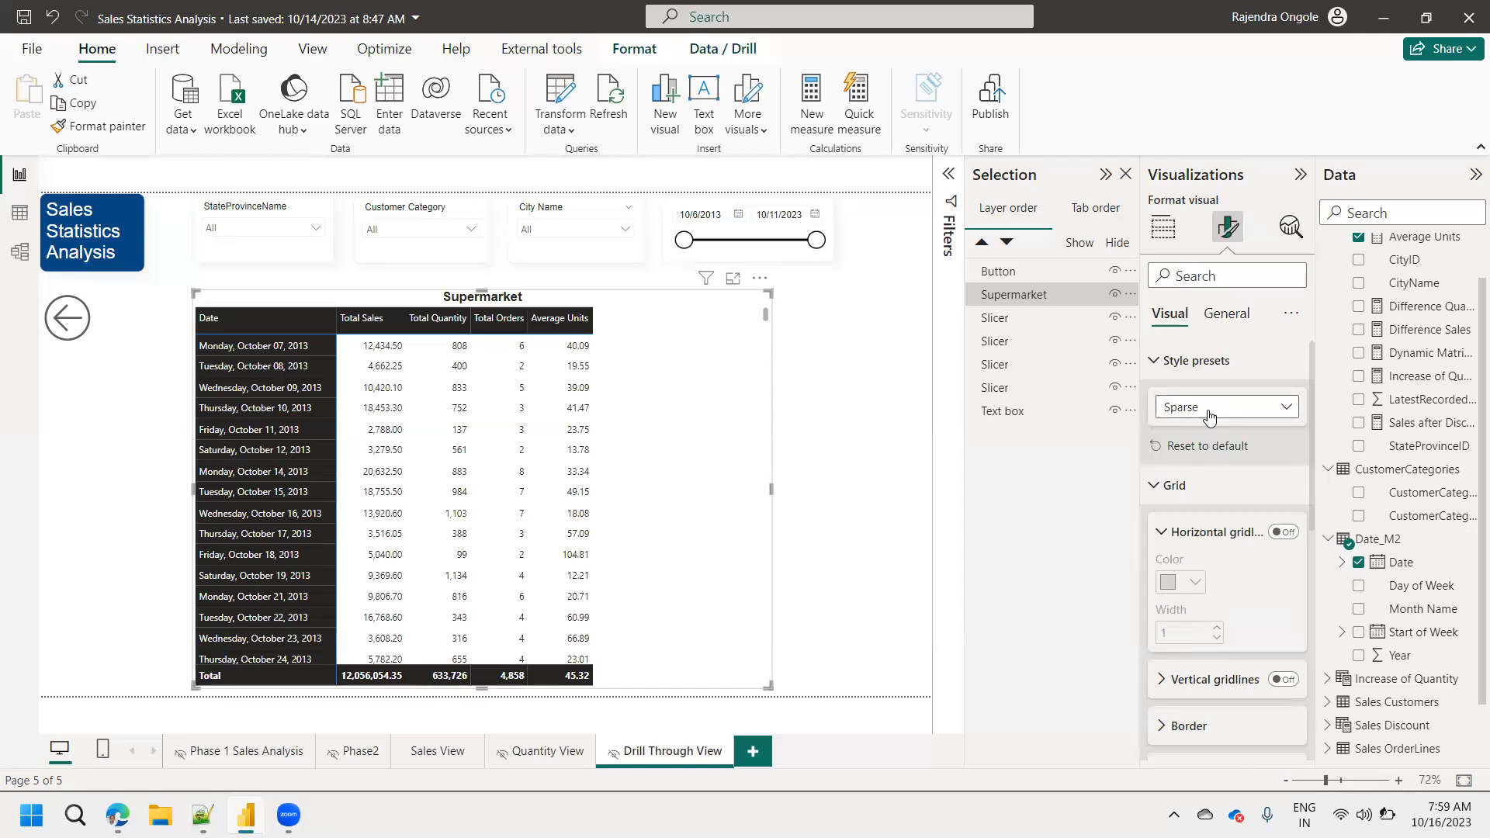
pyautogui.click(1209, 418)
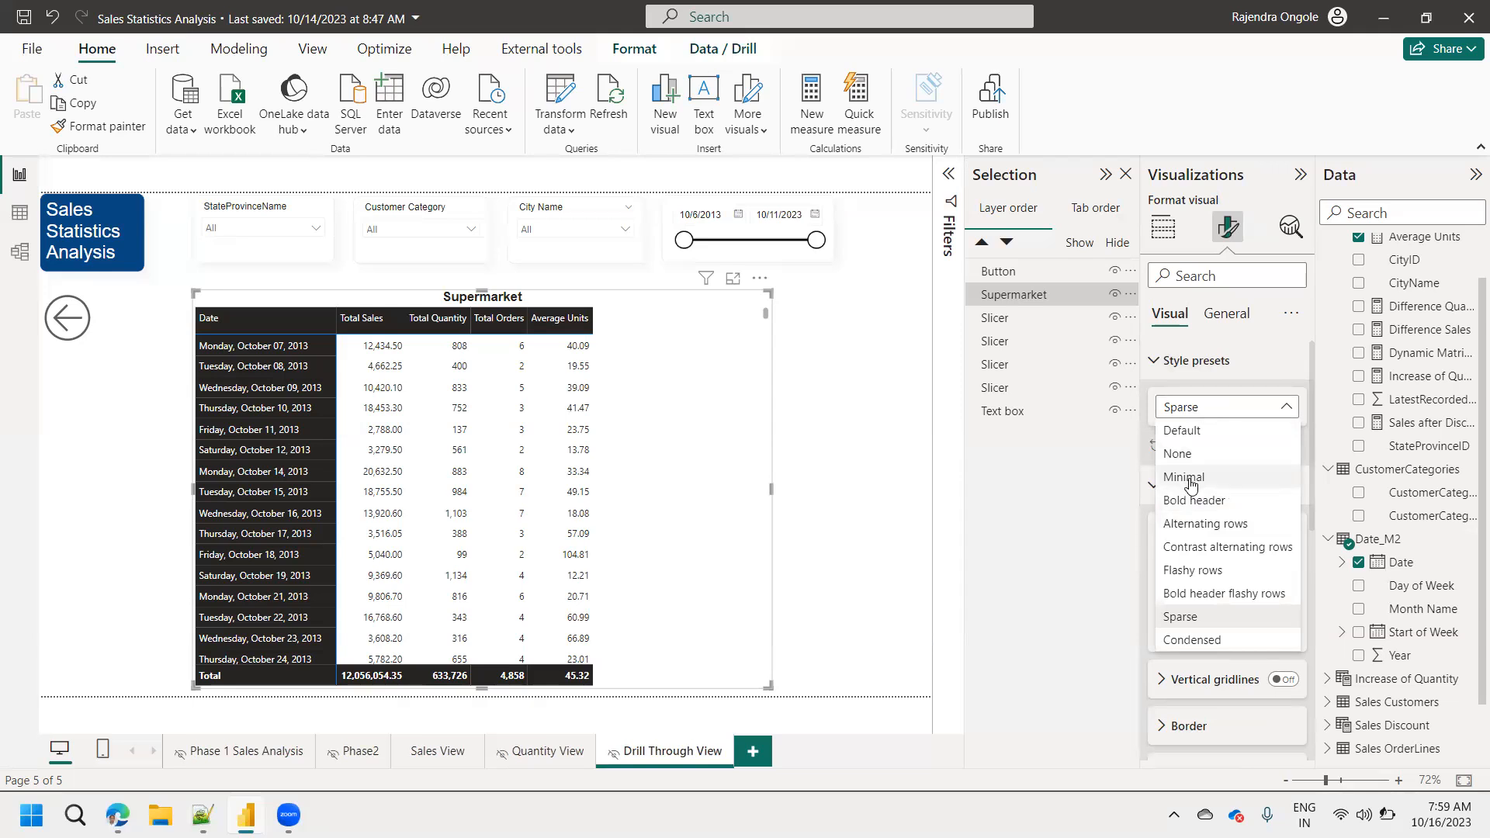
pyautogui.press('Escape')
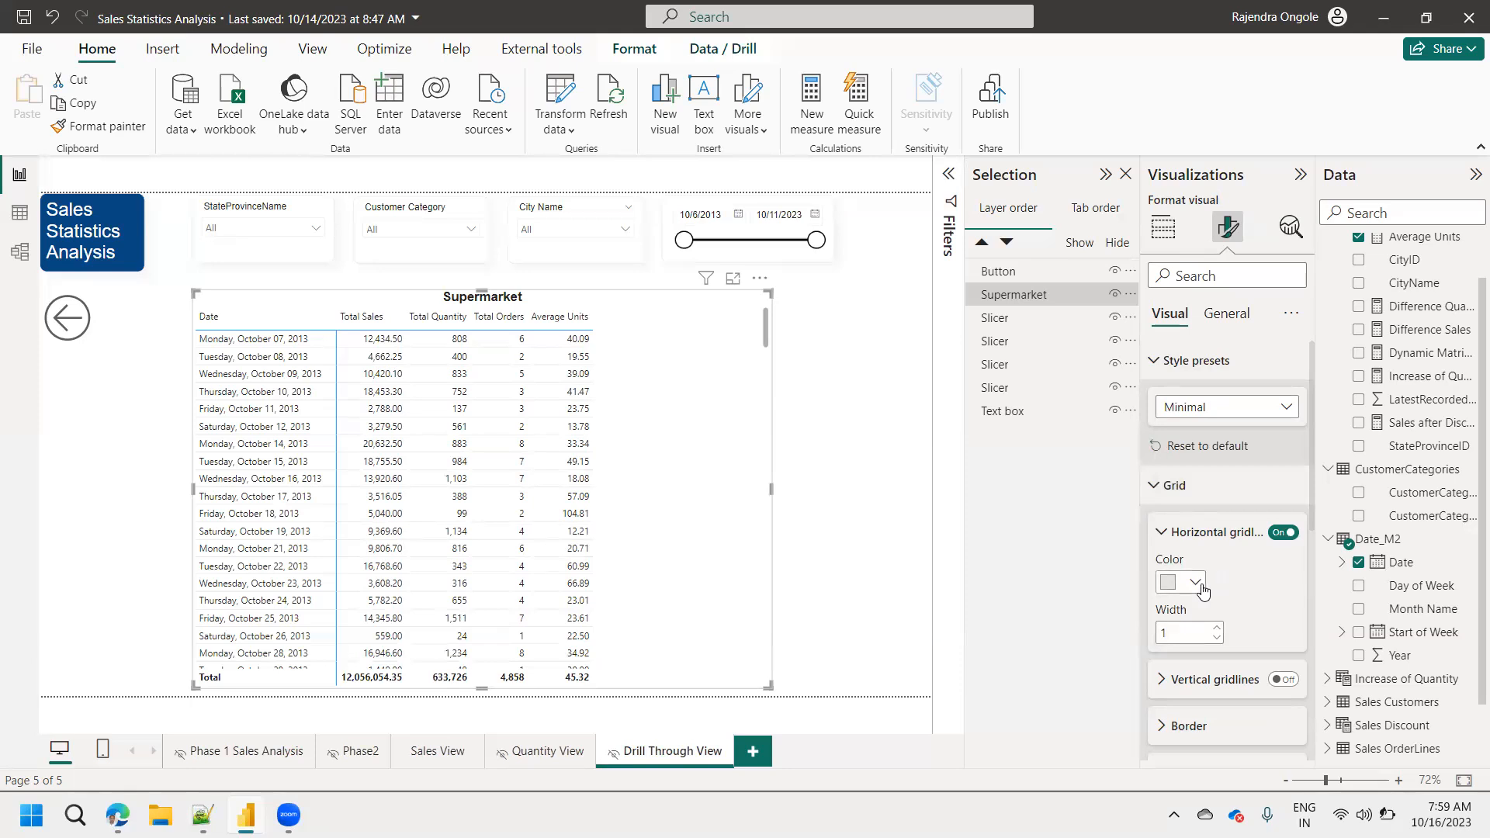
# Color the matrix's horizontal gridlines black, and turn on vertical gridlines in black as well.
pyautogui.click(1201, 593)
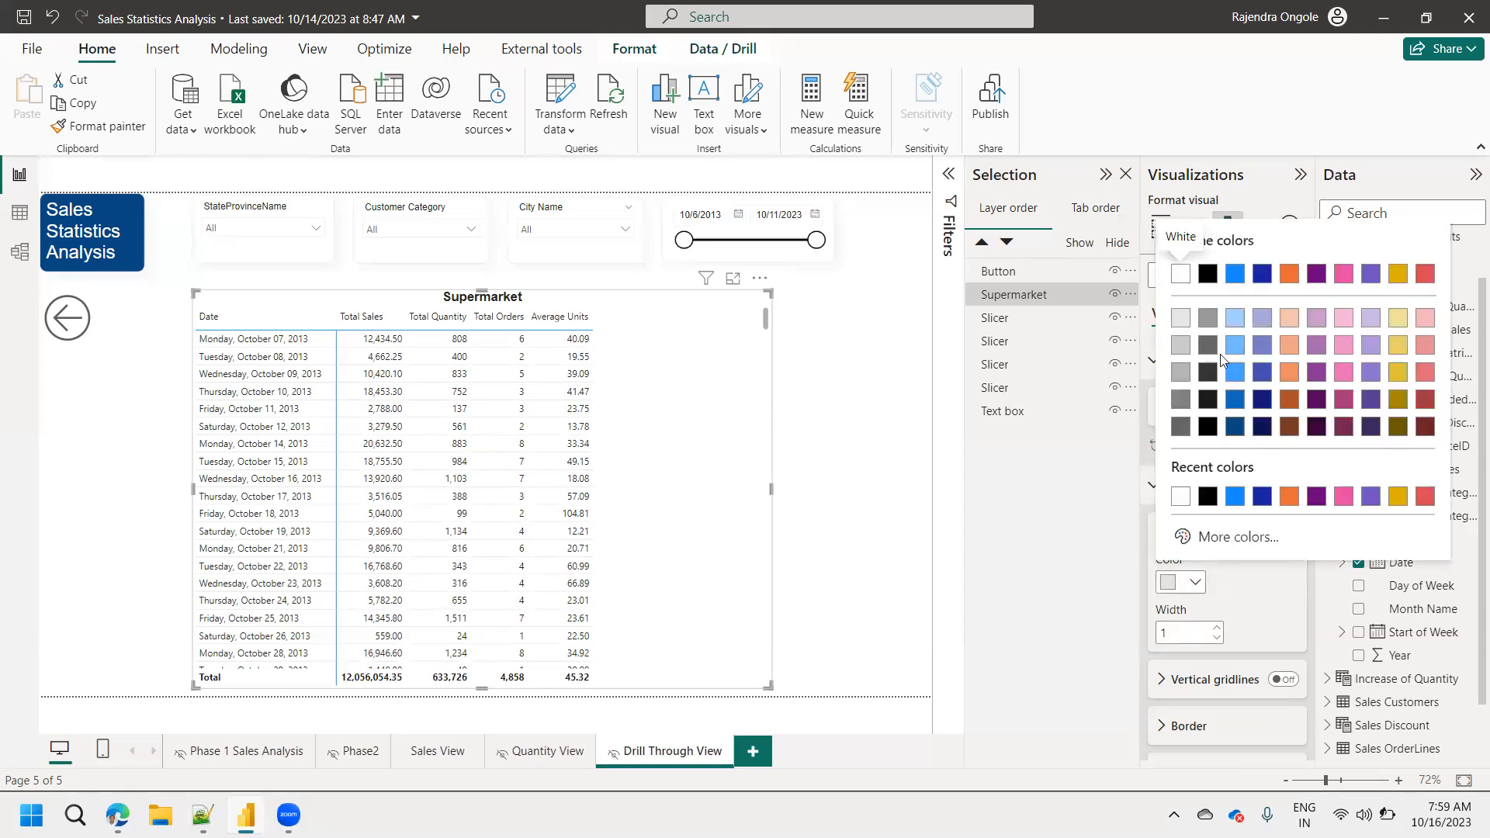
pyautogui.click(1209, 497)
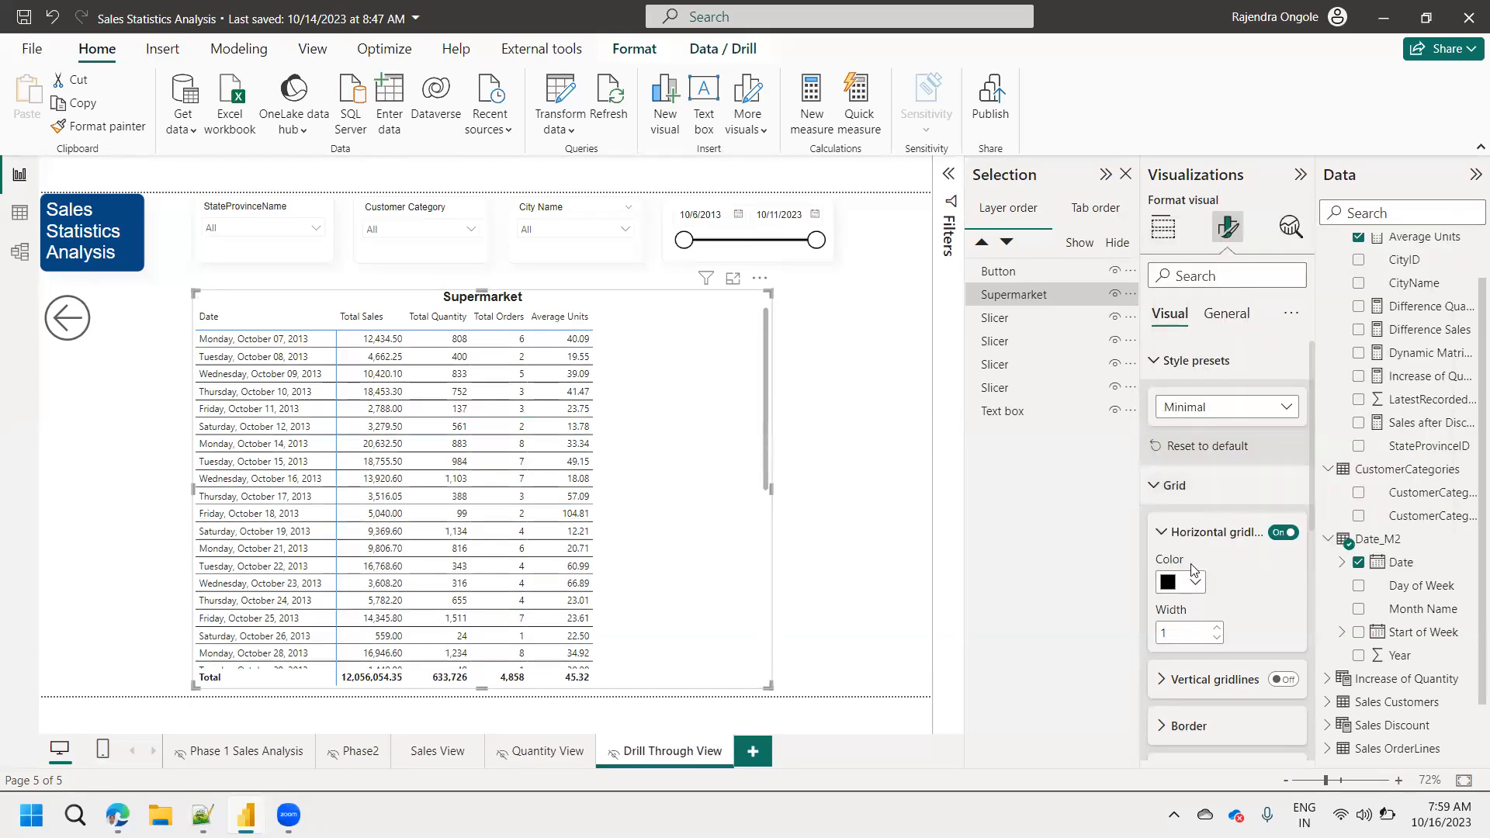
pyautogui.click(1292, 684)
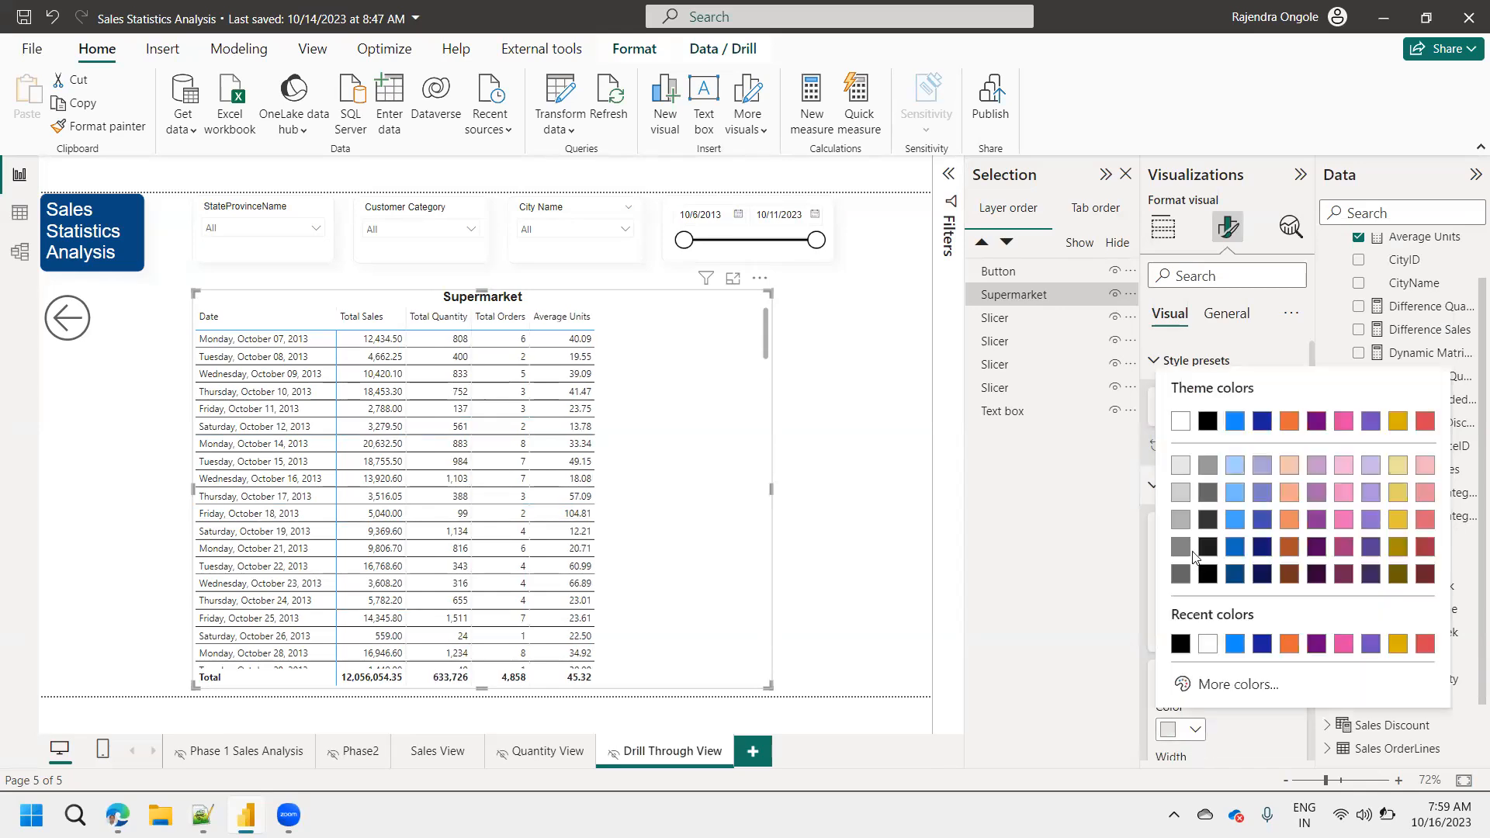
pyautogui.click(1181, 645)
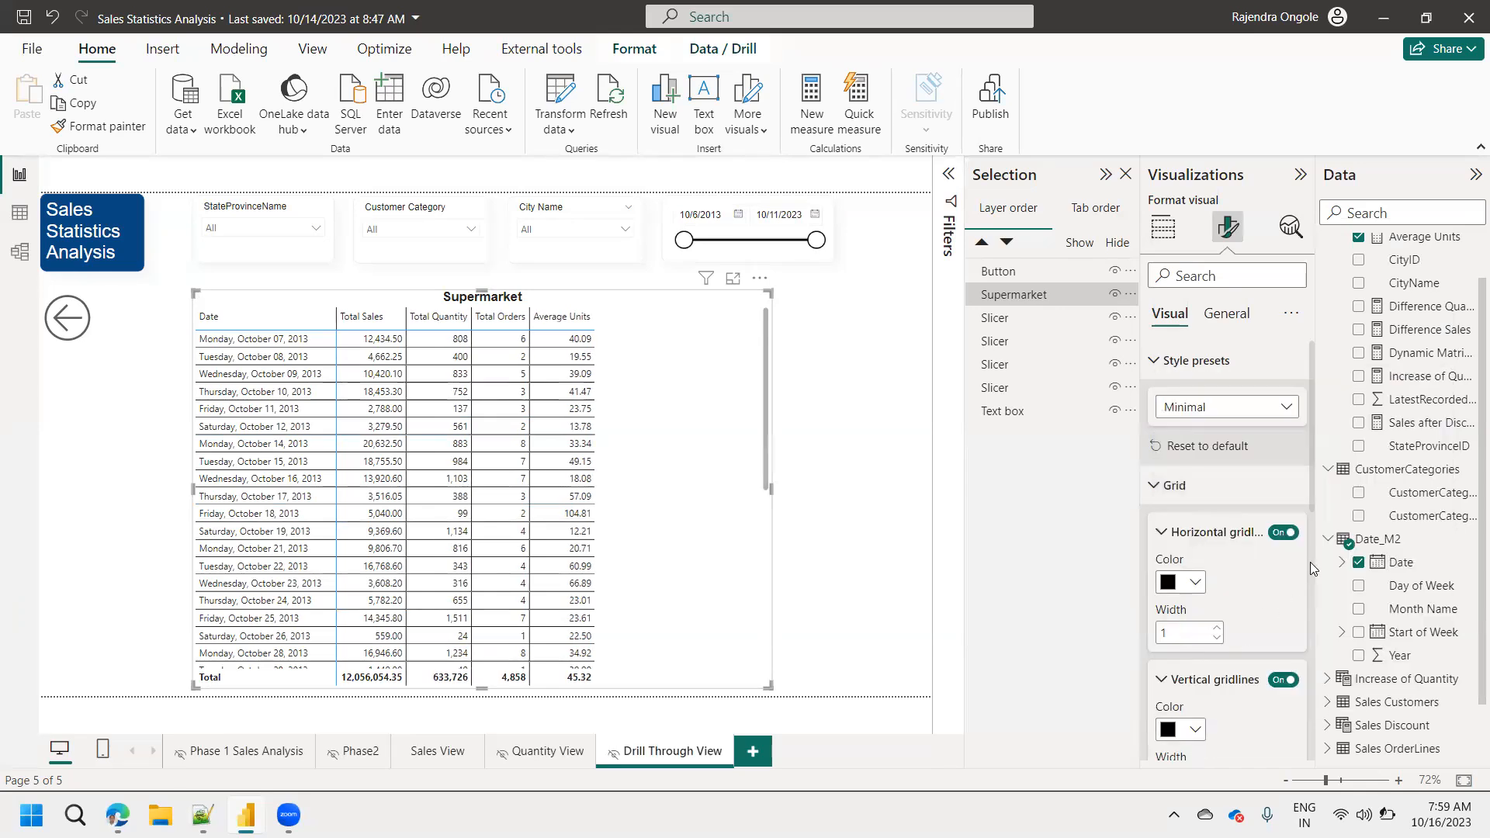
# Set the color of the matrix's grid border to black for all sections.
pyautogui.scroll(-3, 1288, 512)
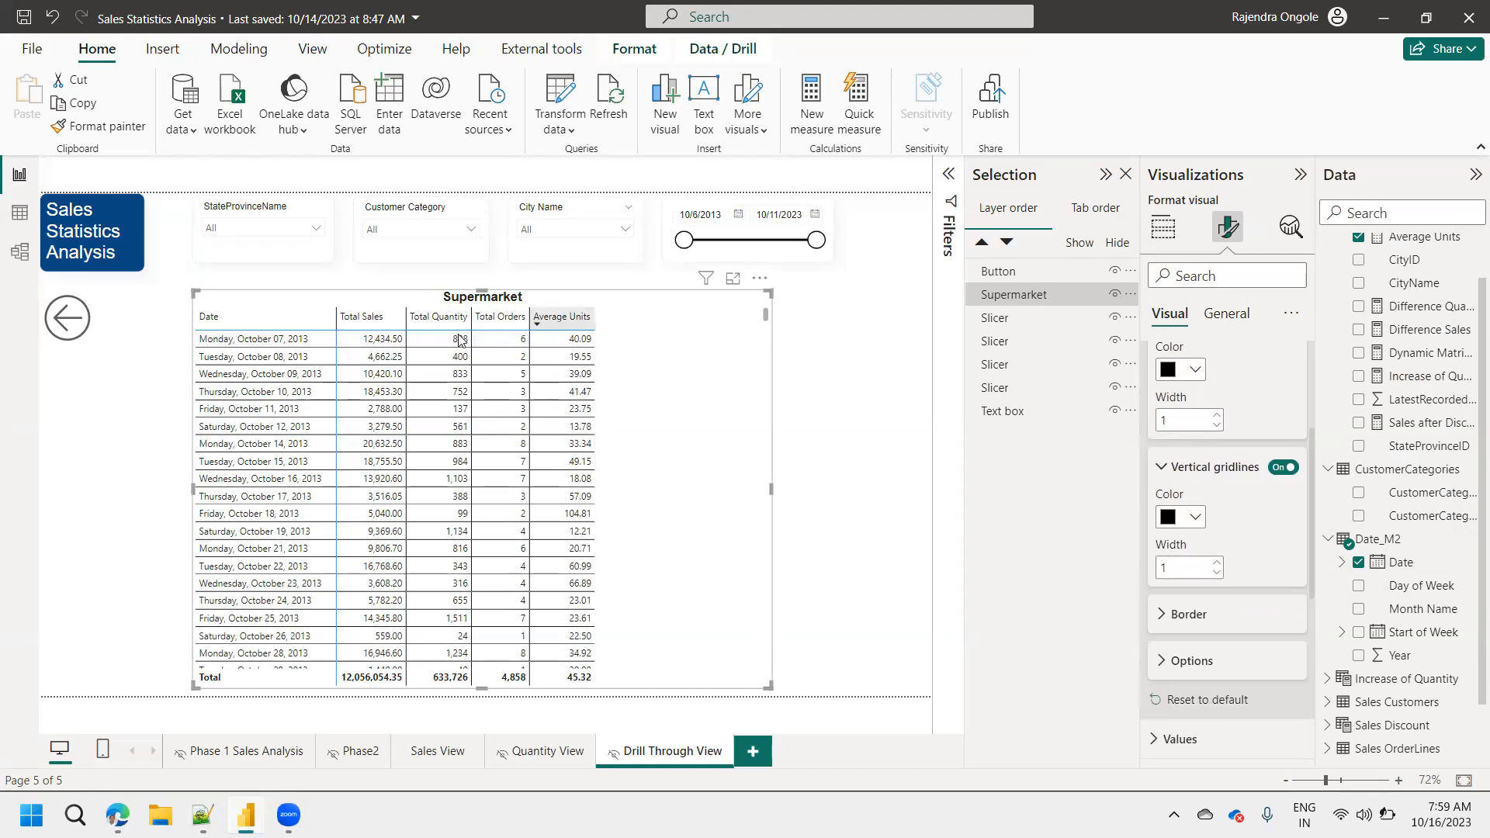
pyautogui.click(1186, 618)
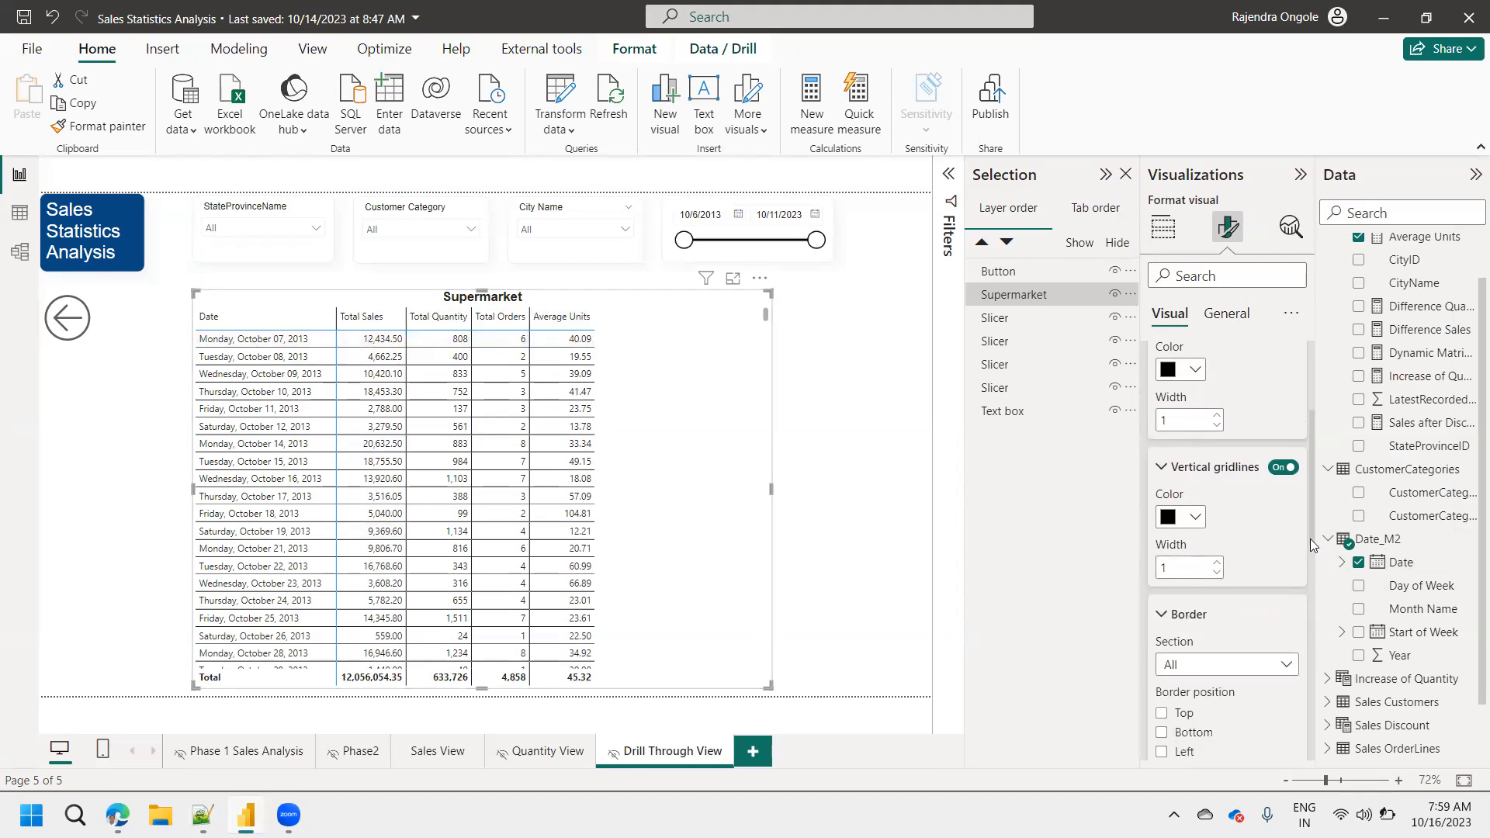
pyautogui.scroll(-4, 1310, 539)
pyautogui.click(1181, 568)
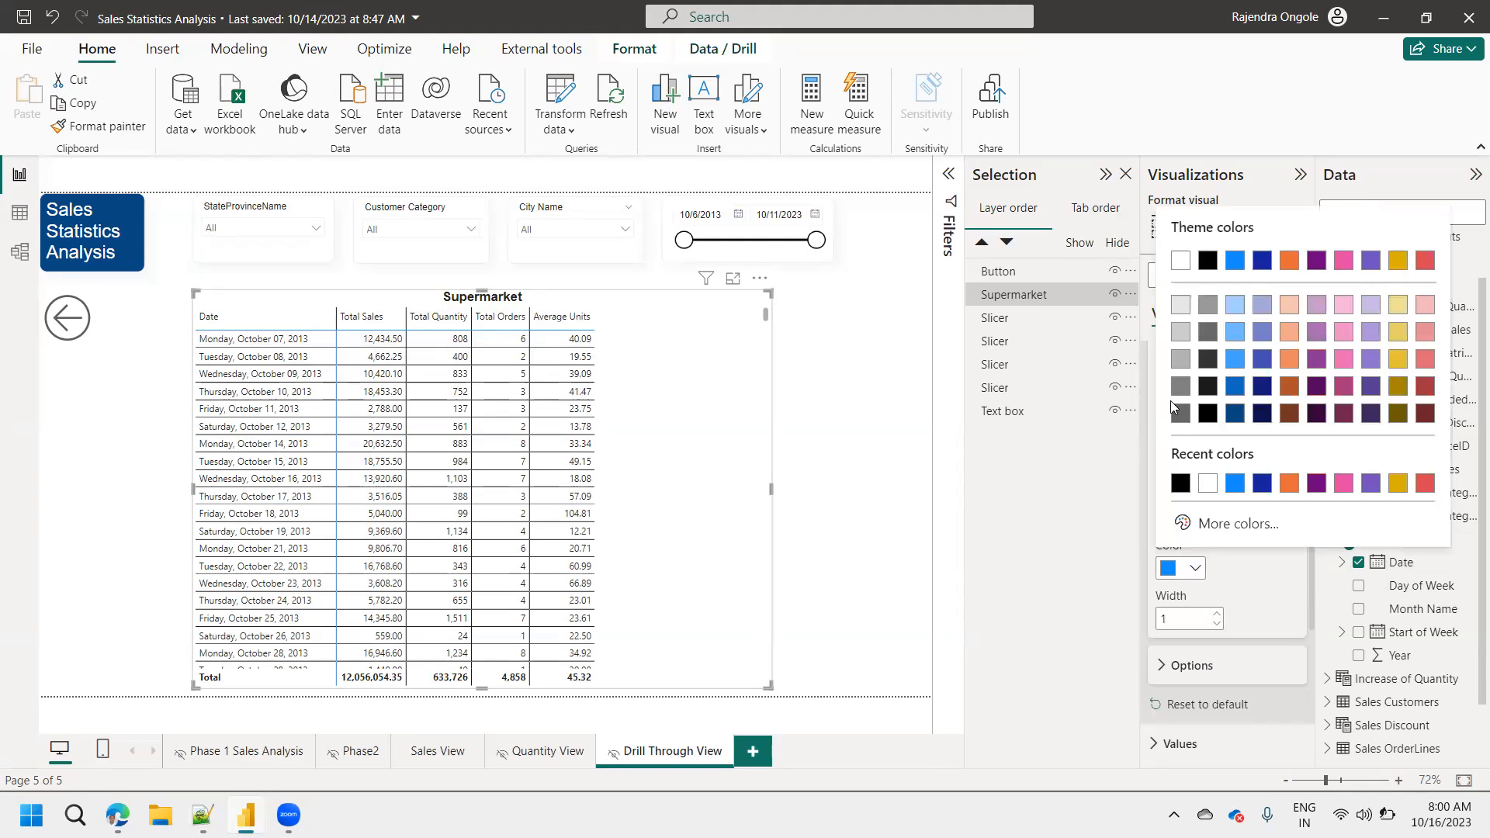
pyautogui.click(1181, 483)
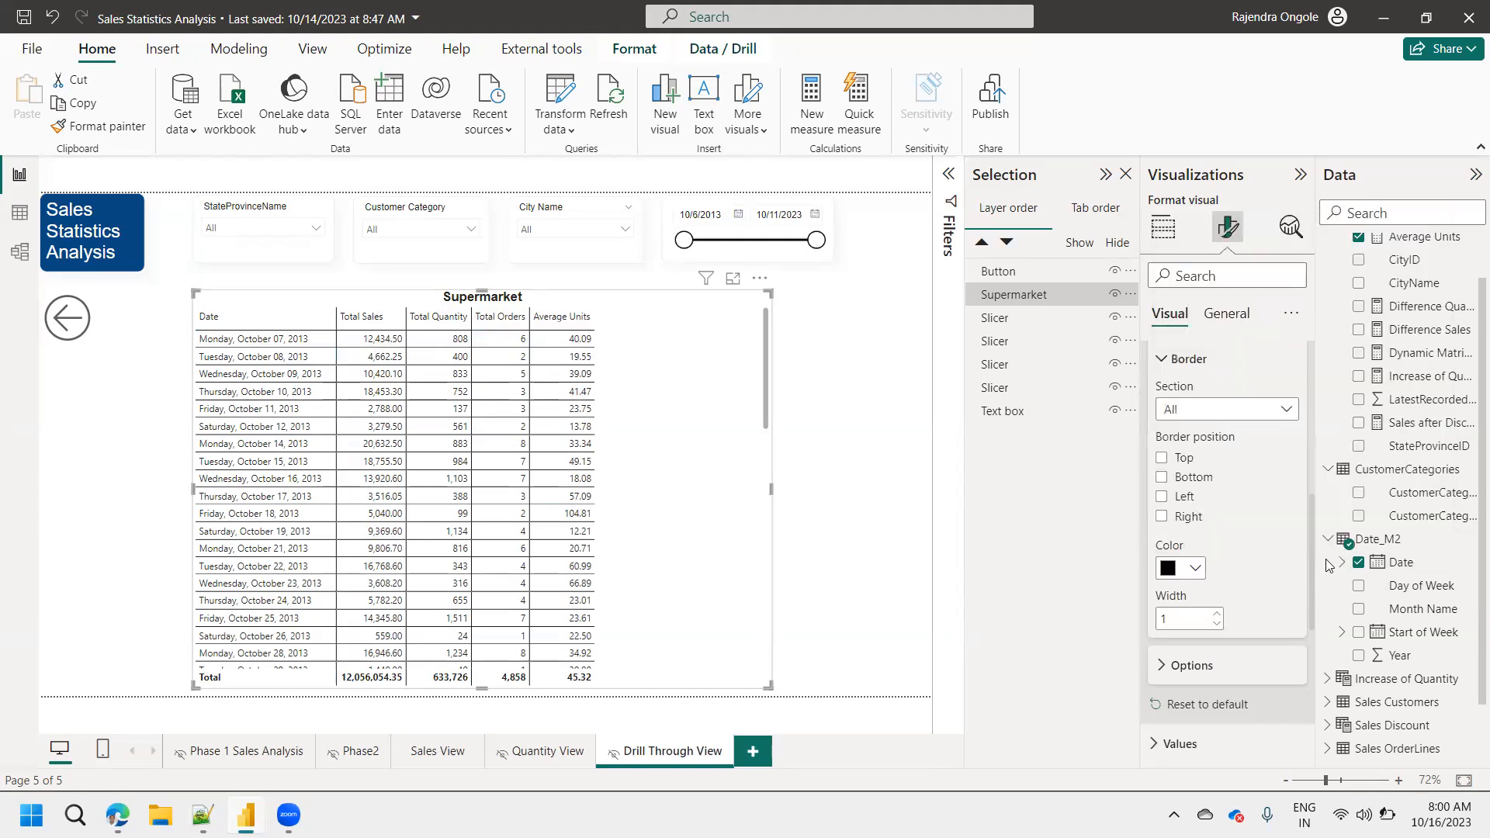
# Format the matrix's column header text in Arial size 11 with centered header alignment.
pyautogui.scroll(-3, 1308, 591)
pyautogui.scroll(-2, 1309, 592)
pyautogui.click(1183, 465)
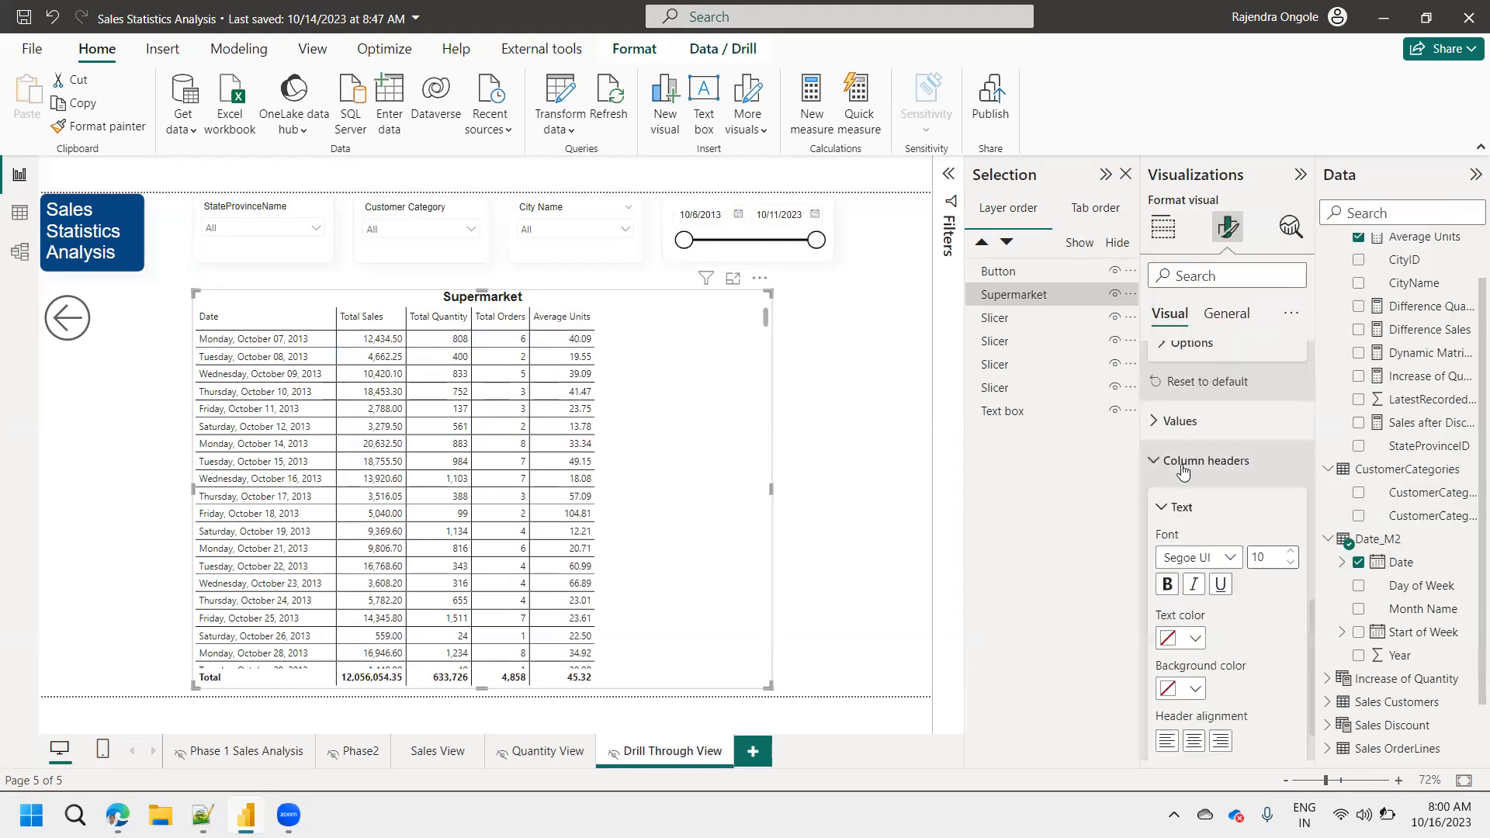
pyautogui.click(1231, 559)
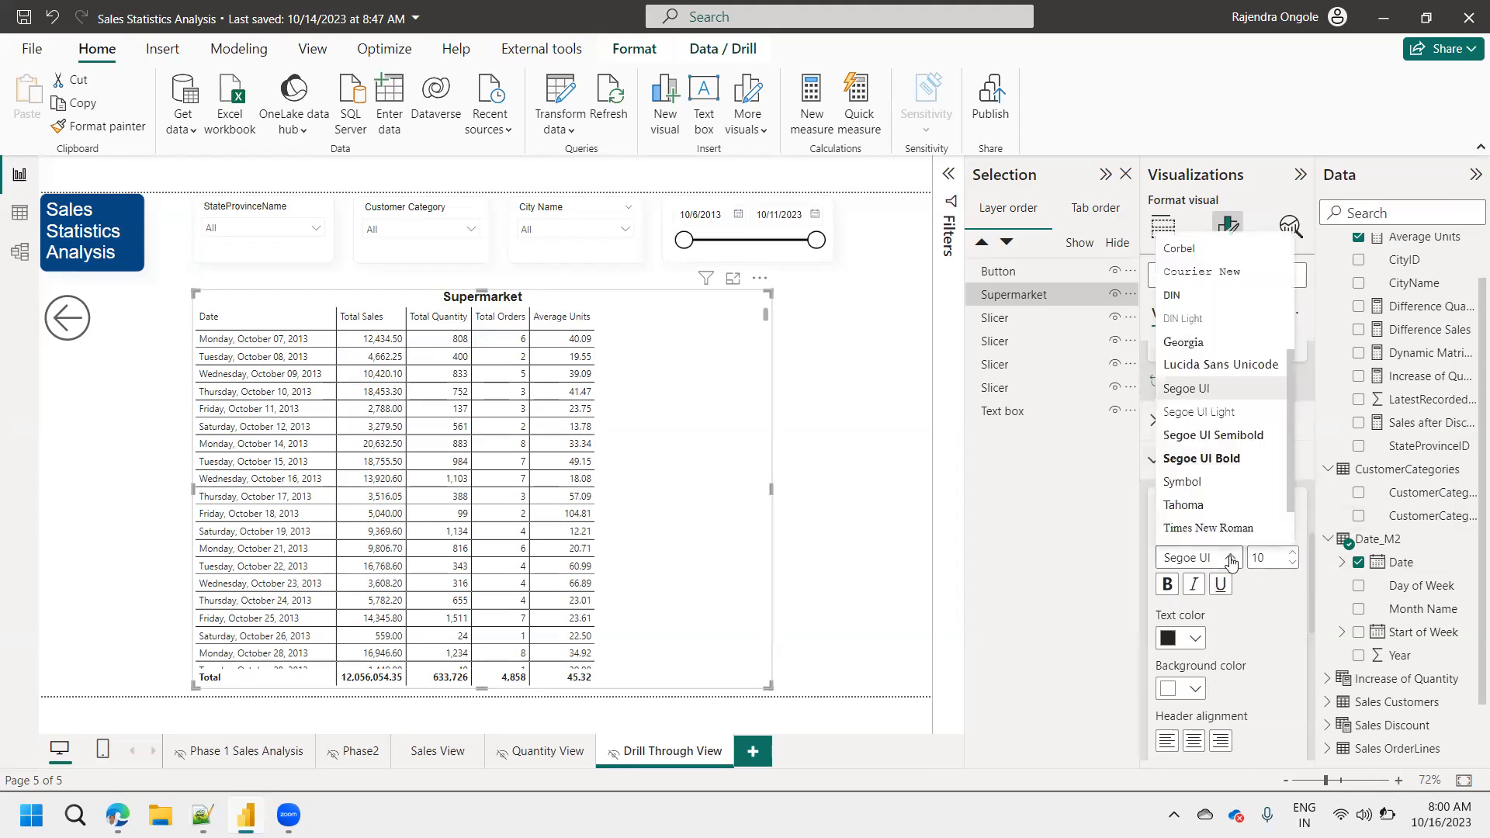
pyautogui.click(1291, 254)
pyautogui.click(1201, 244)
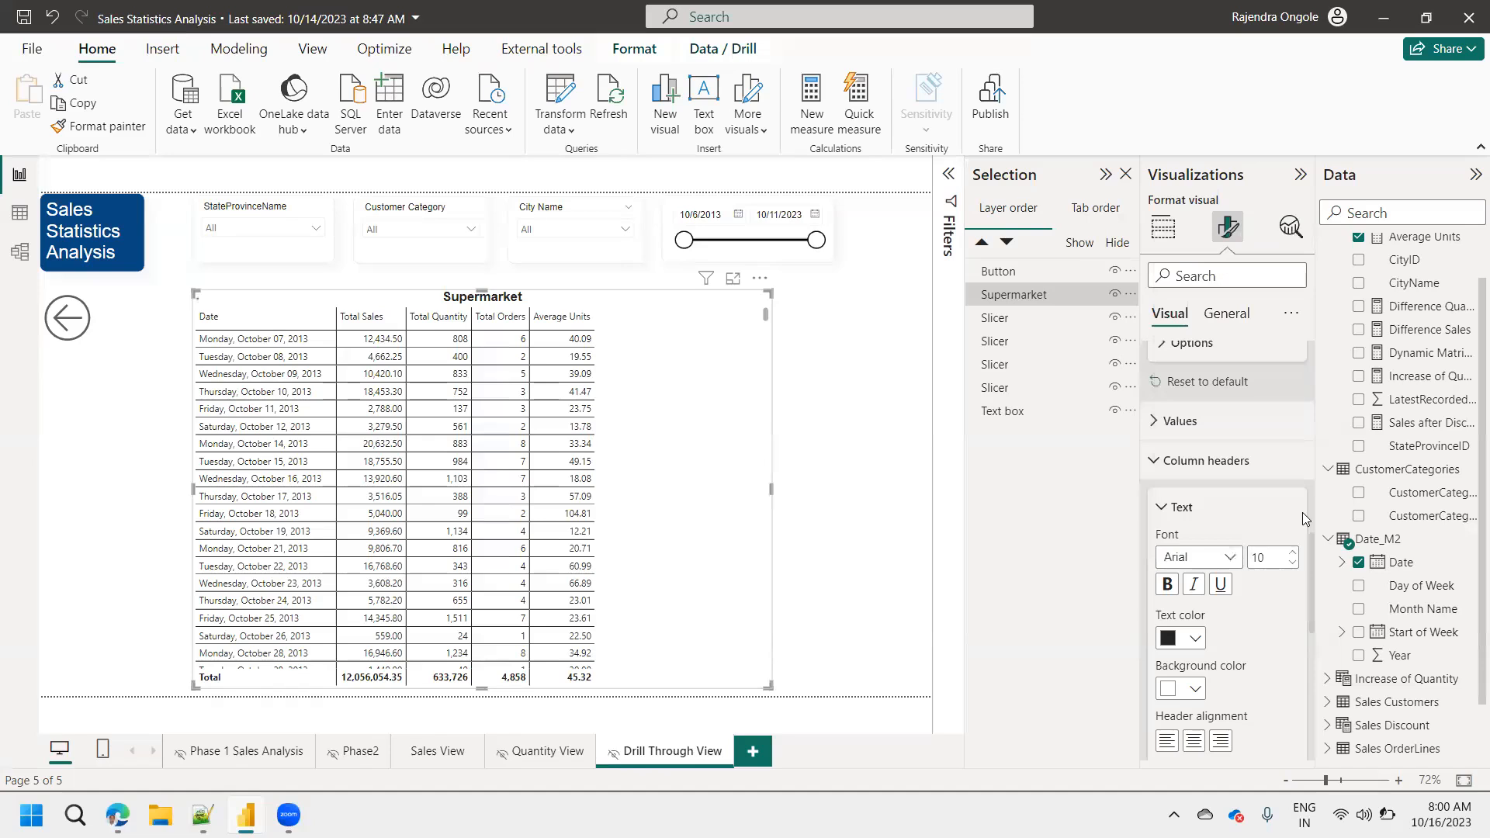
pyautogui.click(1293, 552)
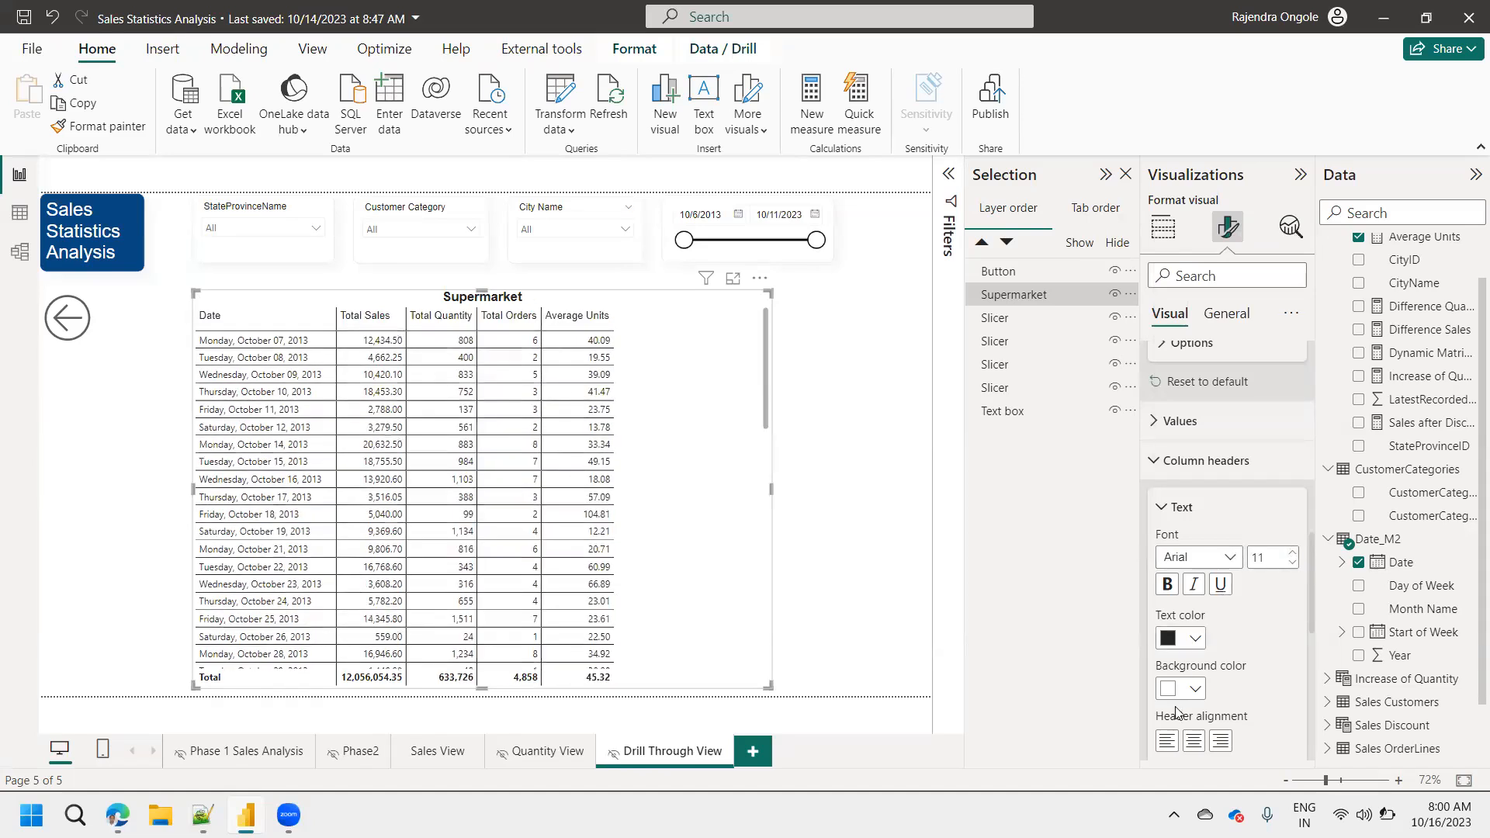
pyautogui.click(1195, 744)
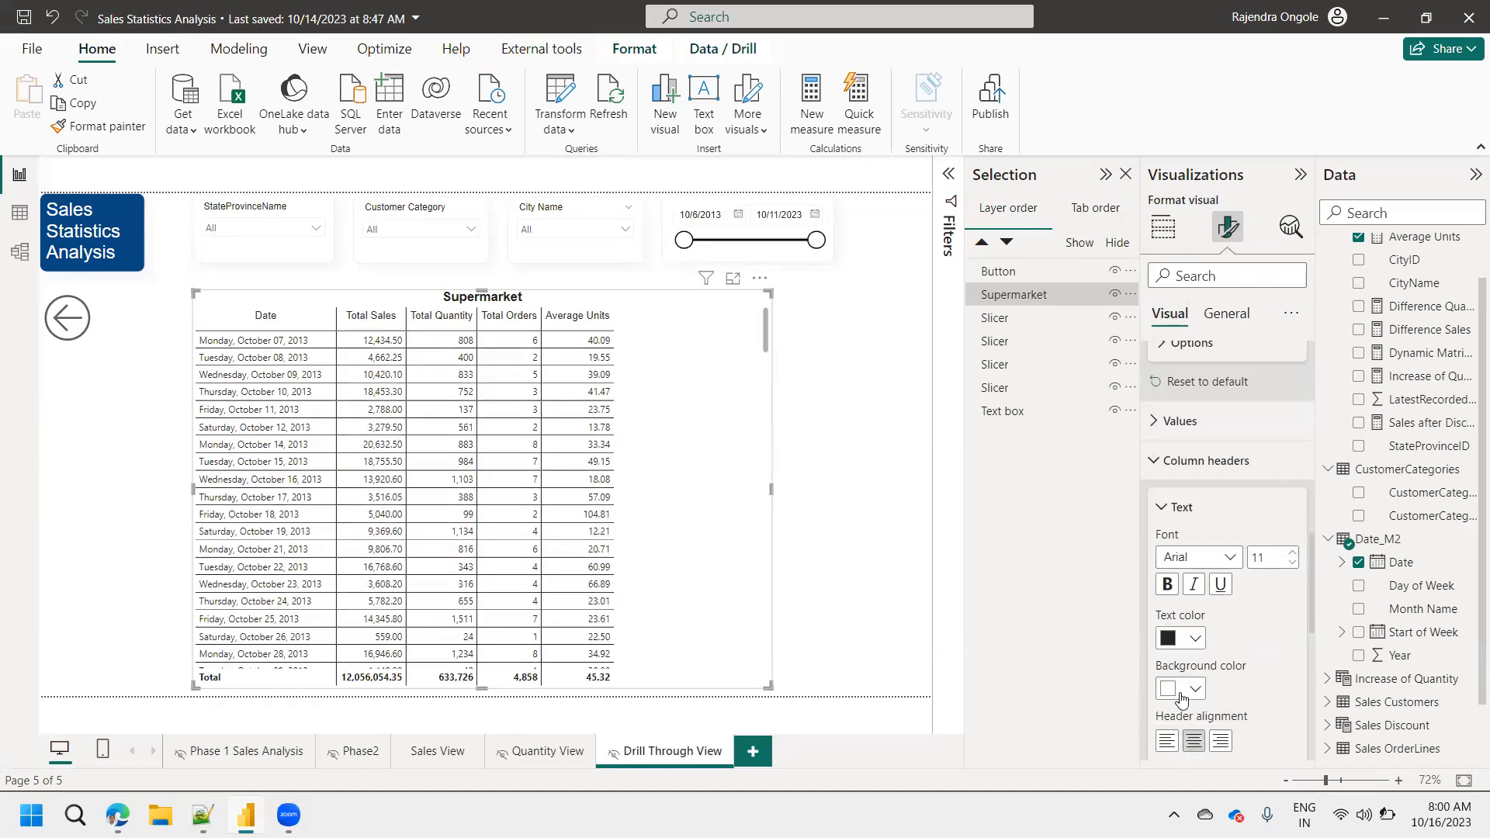
# Give the matrix's column headers a dark blue background and white text.
pyautogui.click(1184, 694)
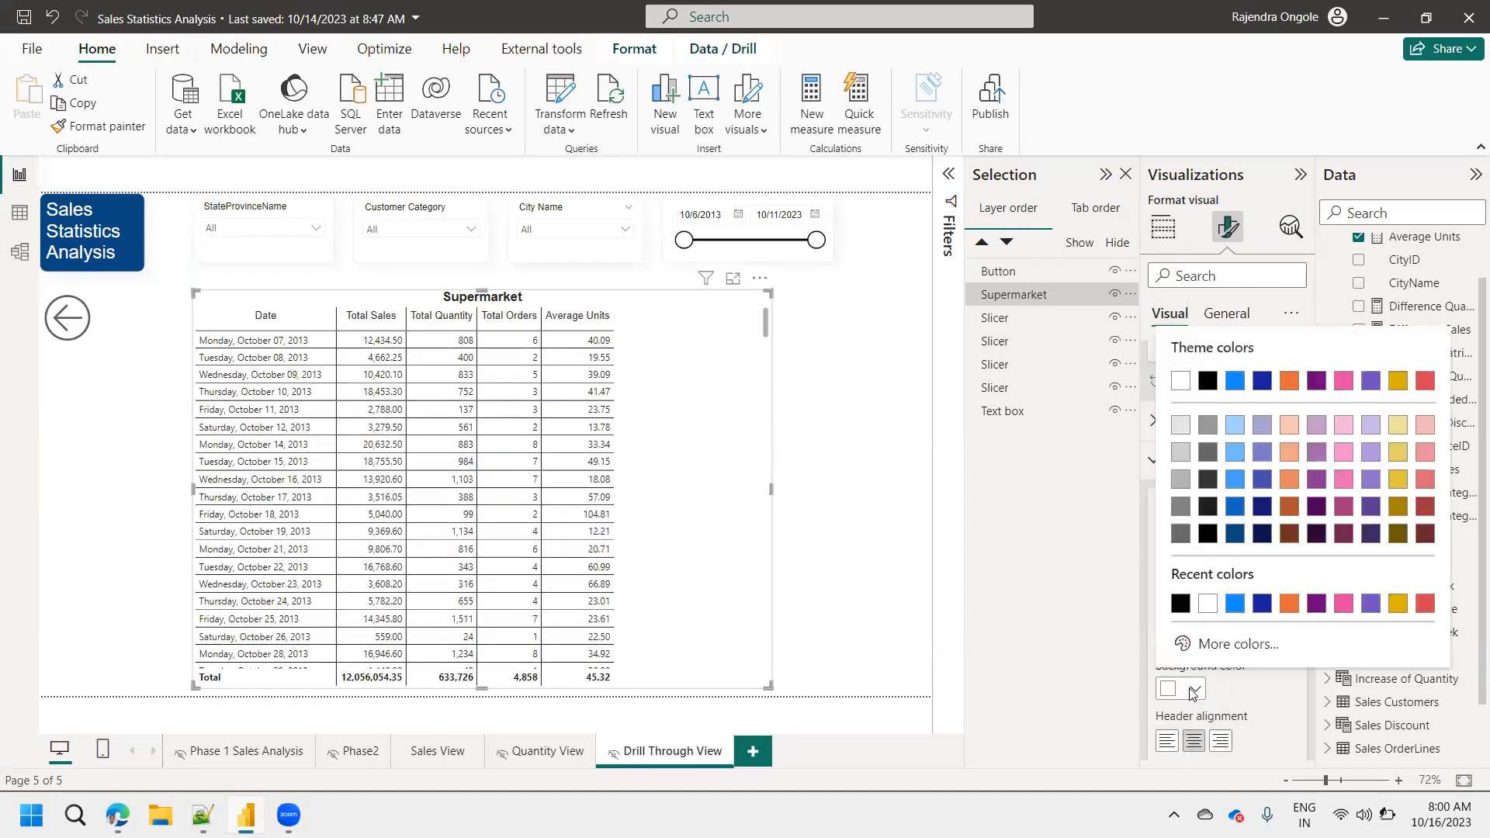
pyautogui.click(1237, 546)
pyautogui.click(1188, 638)
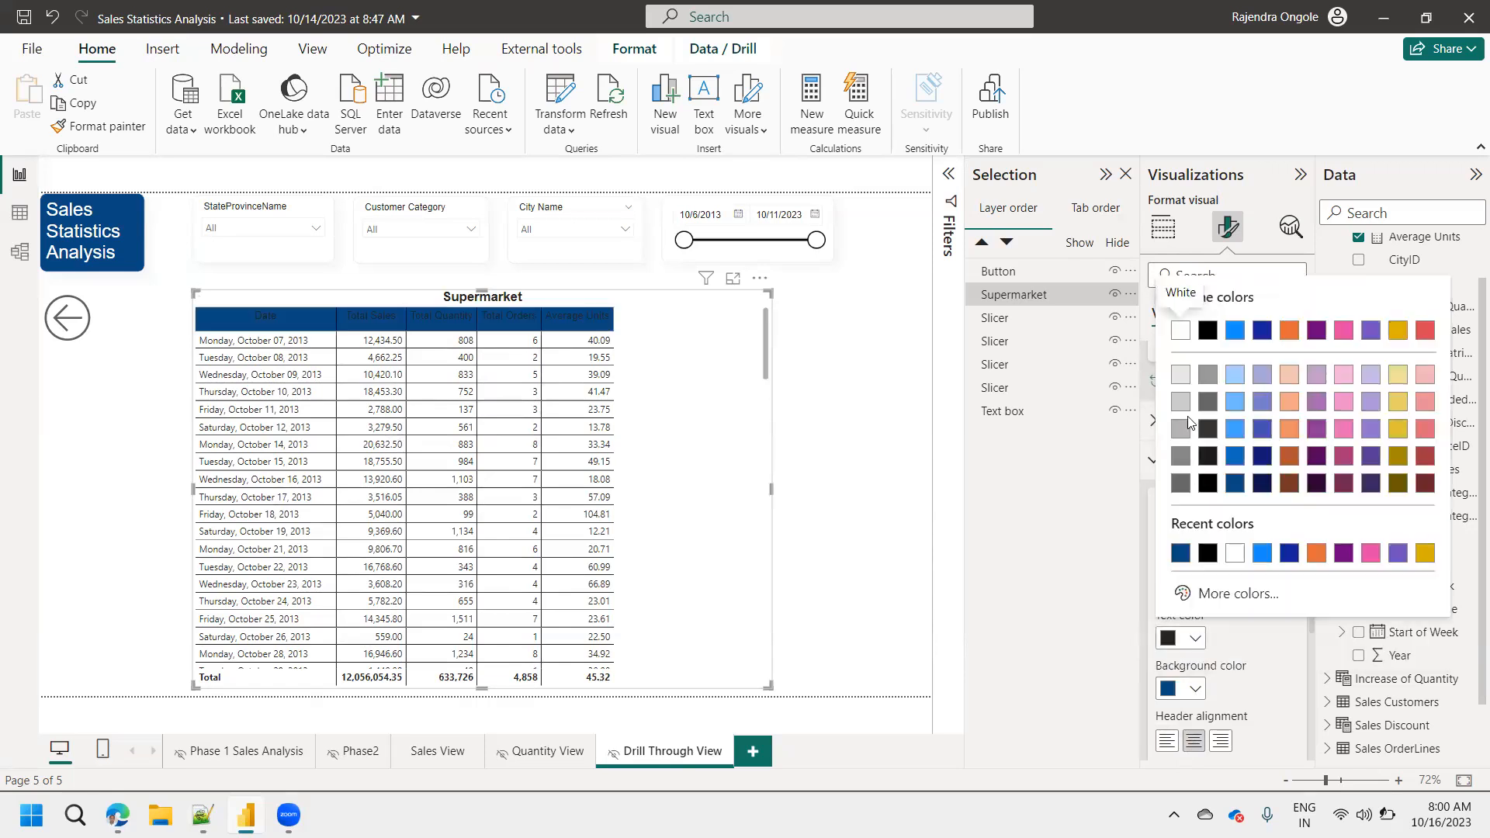
pyautogui.click(1180, 331)
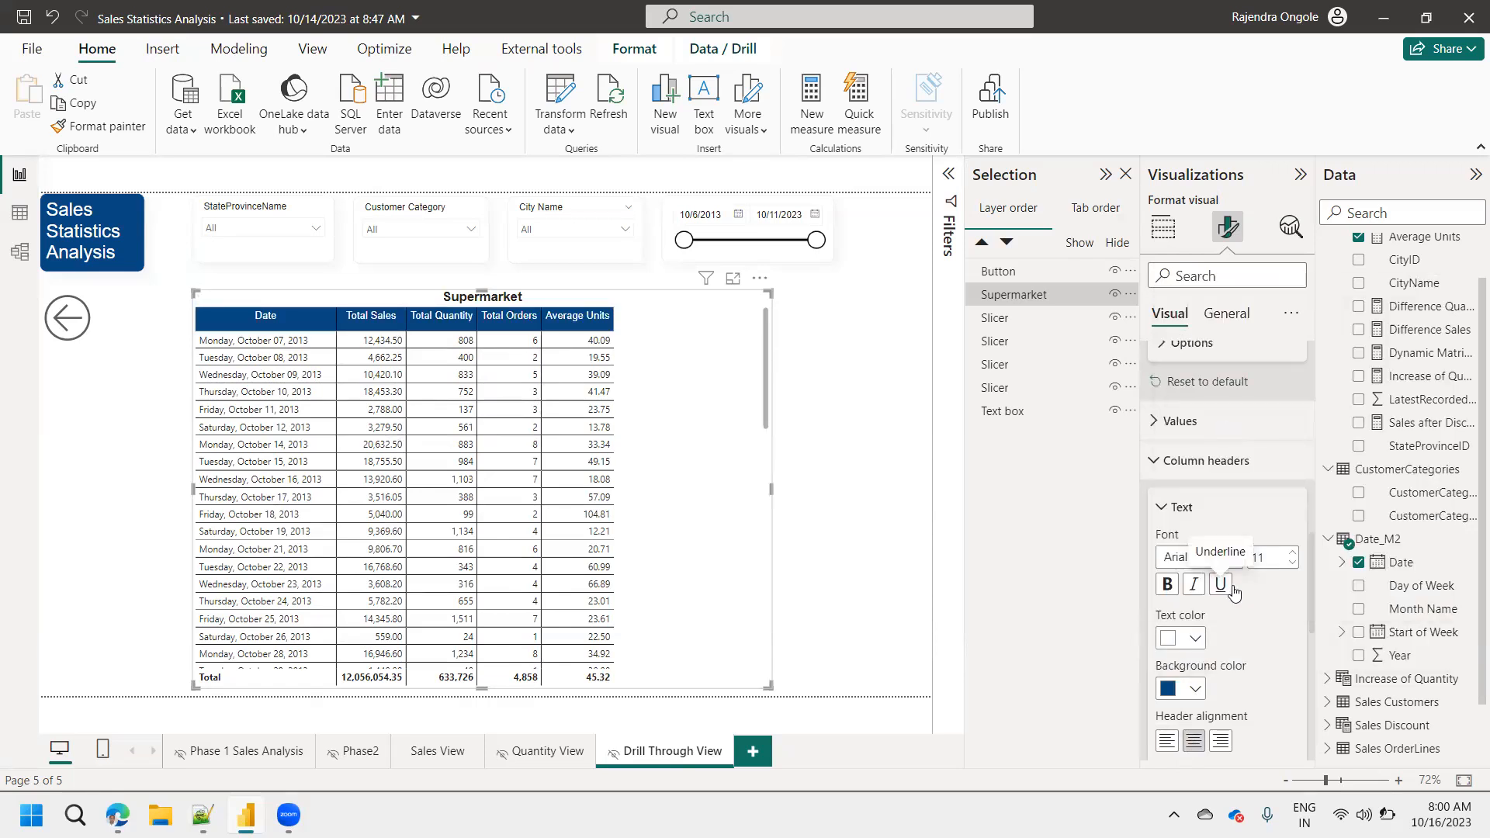
# Turn off both the column subtotals and the row subtotals of the matrix.
pyautogui.moveTo(1309, 561); pyautogui.dragTo(1306, 621)
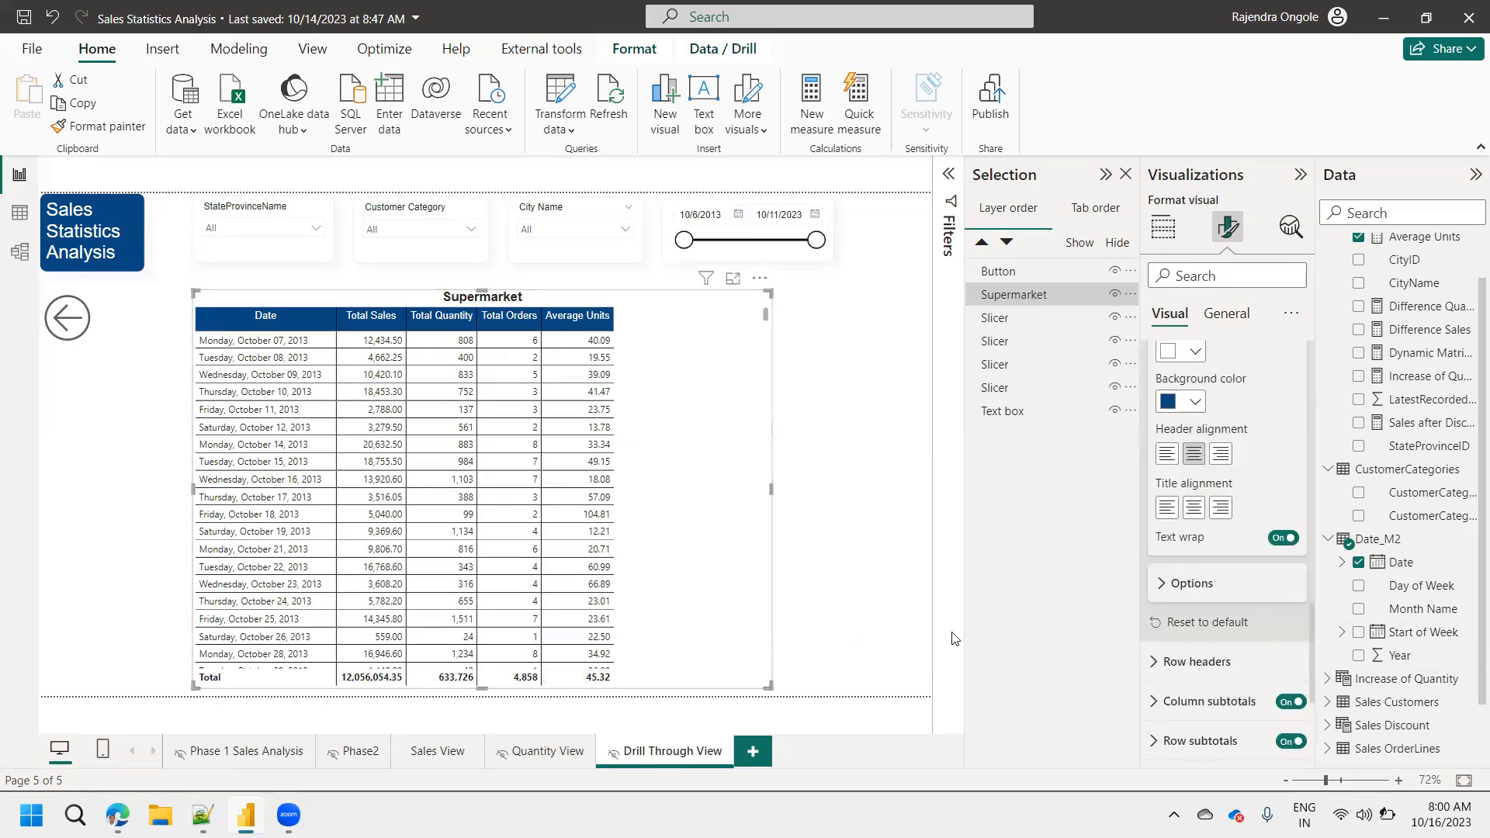
pyautogui.click(1290, 703)
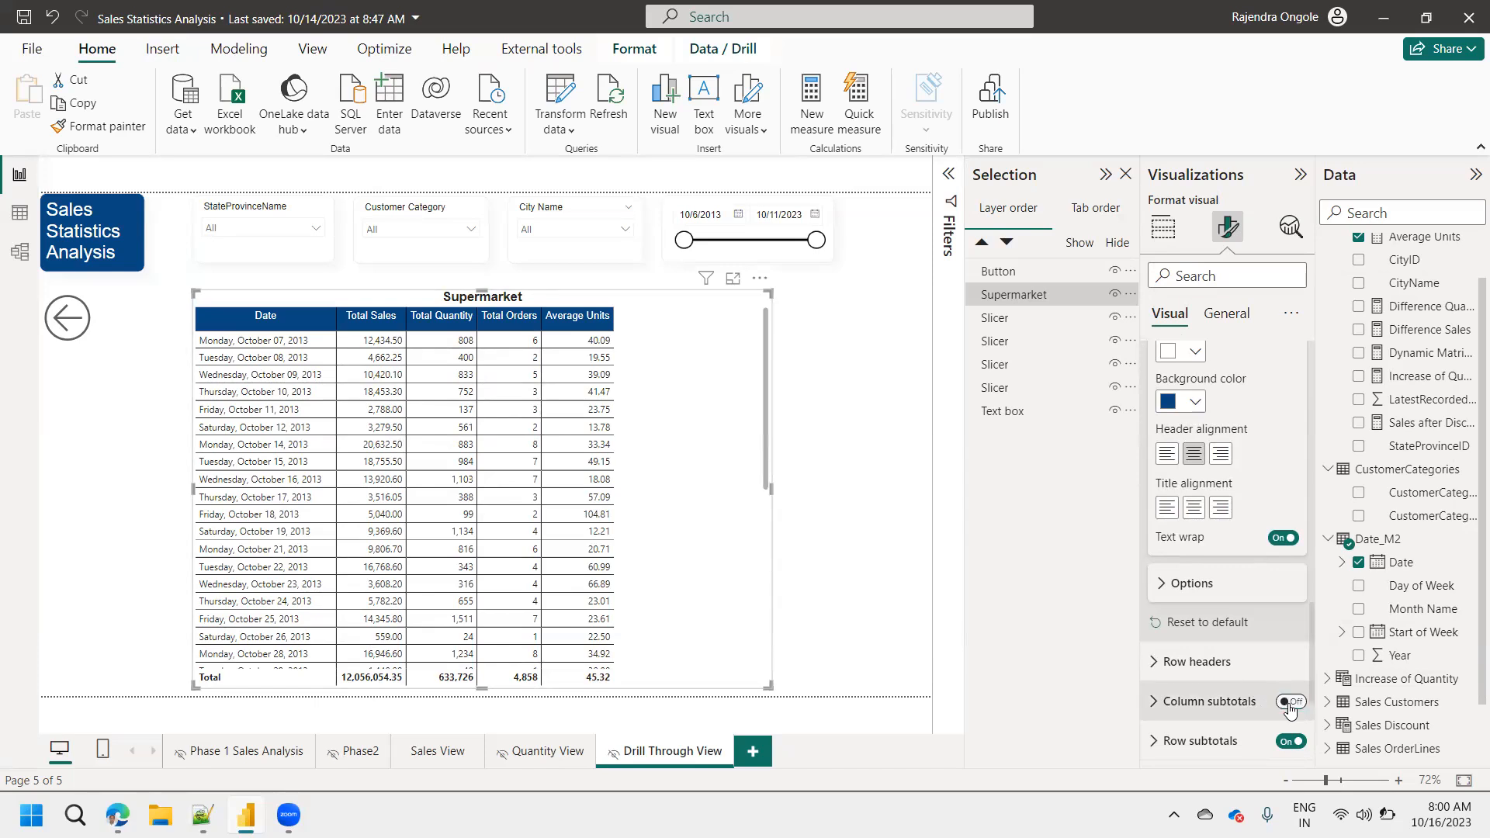
pyautogui.click(1290, 743)
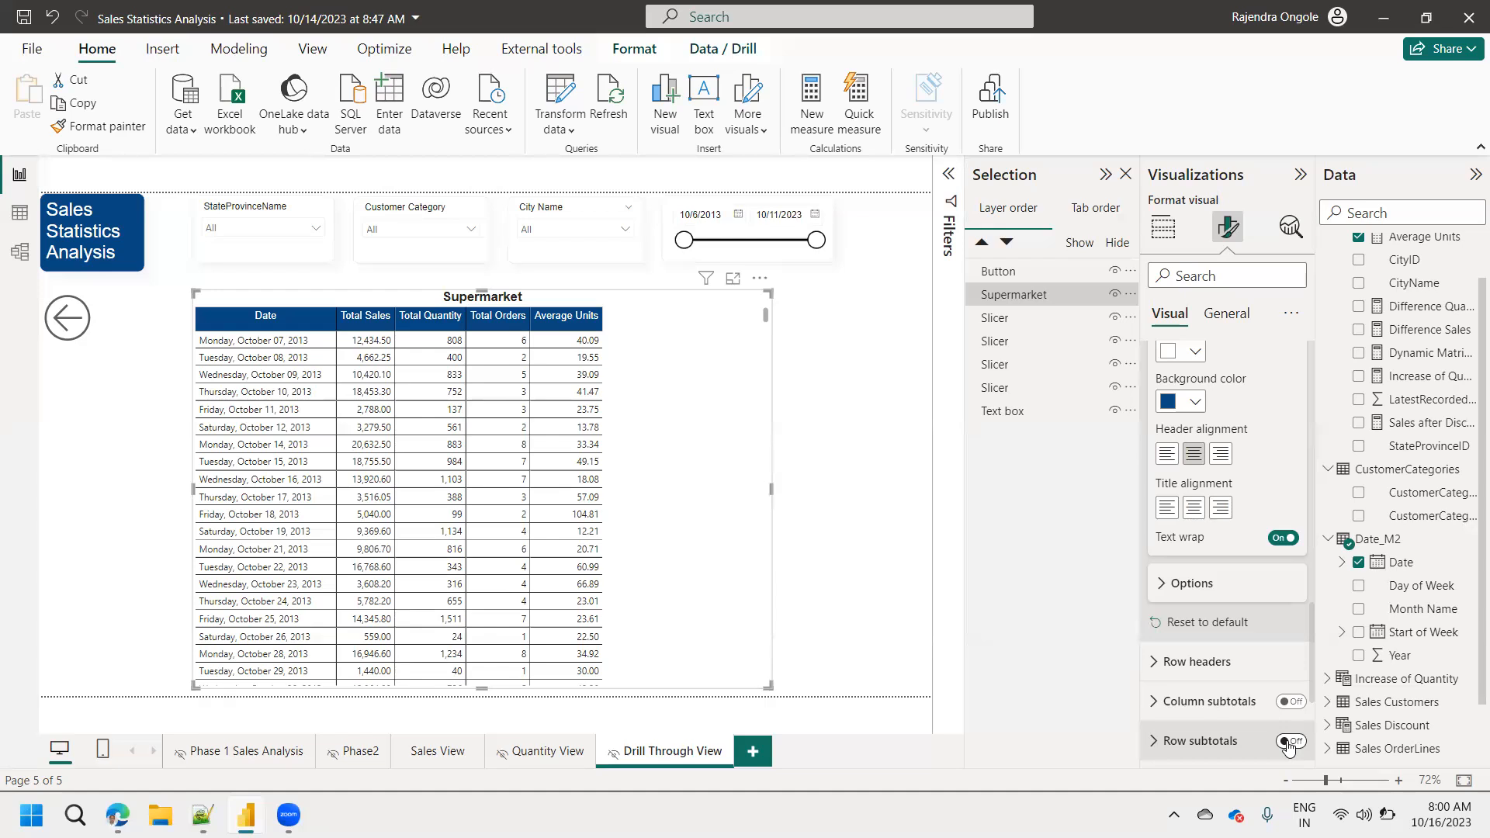
# Narrow the matrix to fit its columns and reposition it near the middle of the page below the slicers.
pyautogui.moveTo(192, 482); pyautogui.dragTo(337, 513)
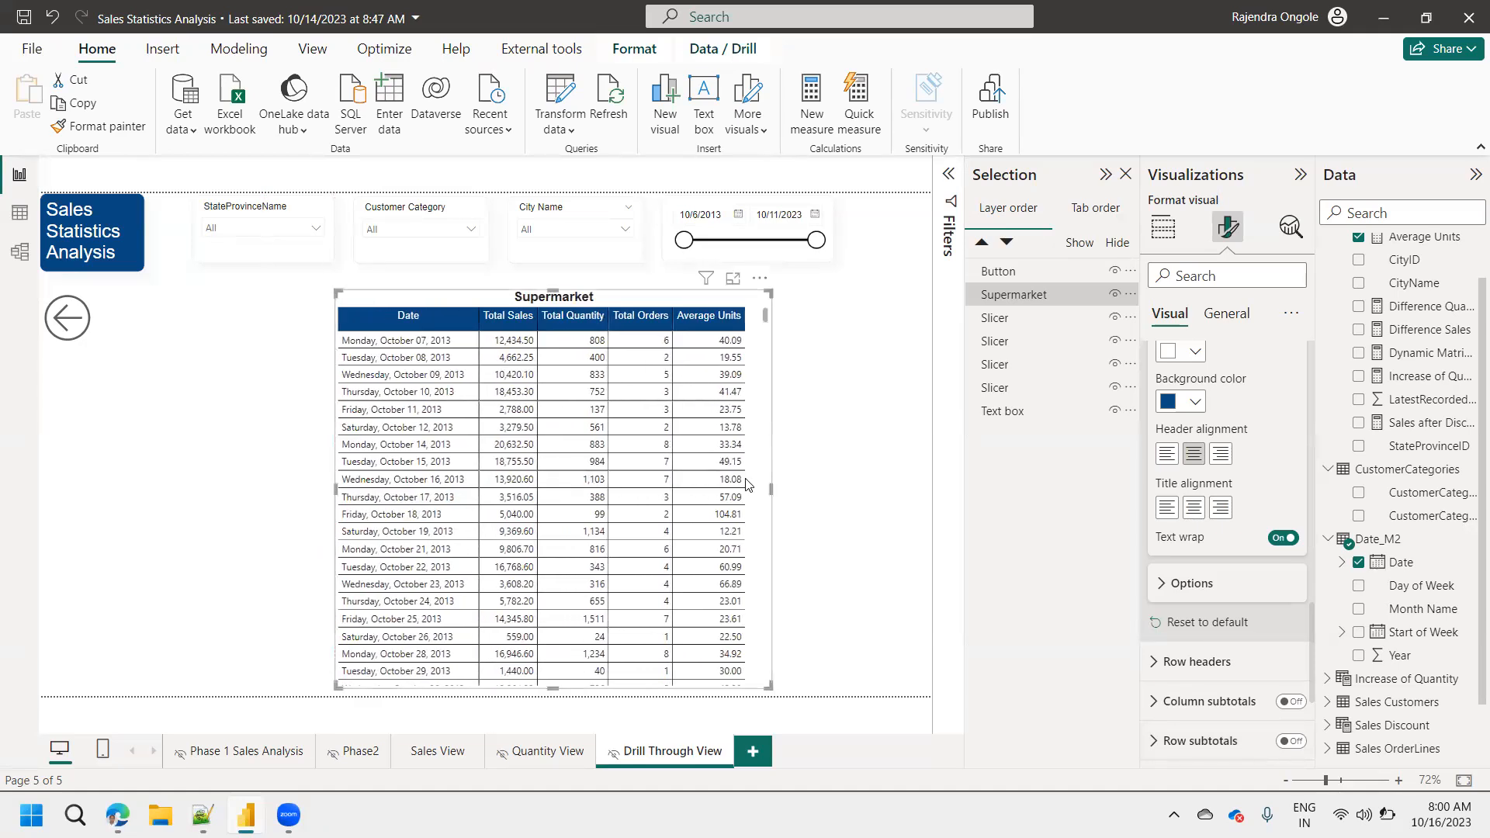
pyautogui.moveTo(757, 503); pyautogui.dragTo(705, 499)
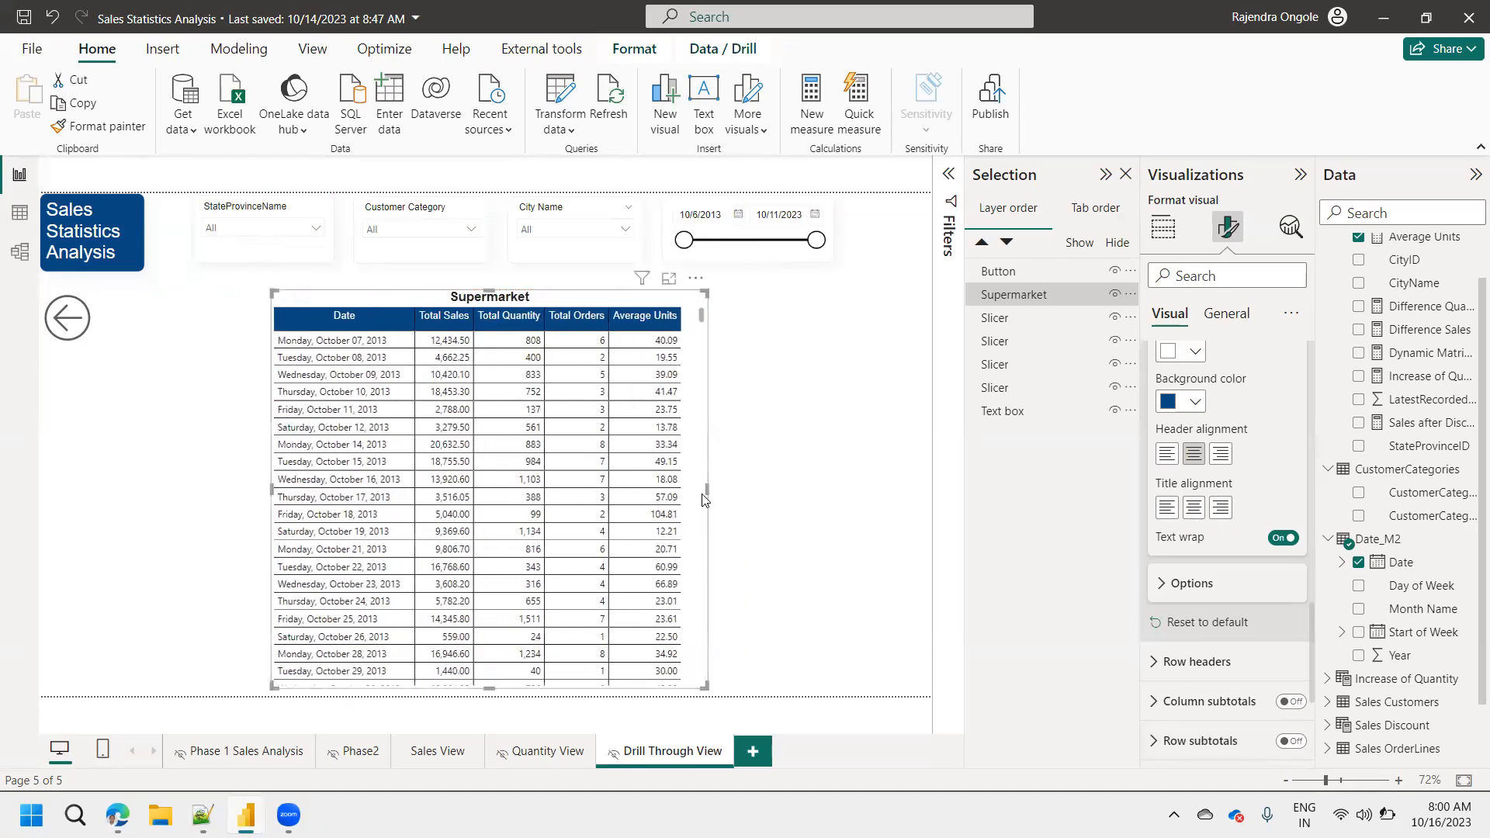
pyautogui.click(772, 531)
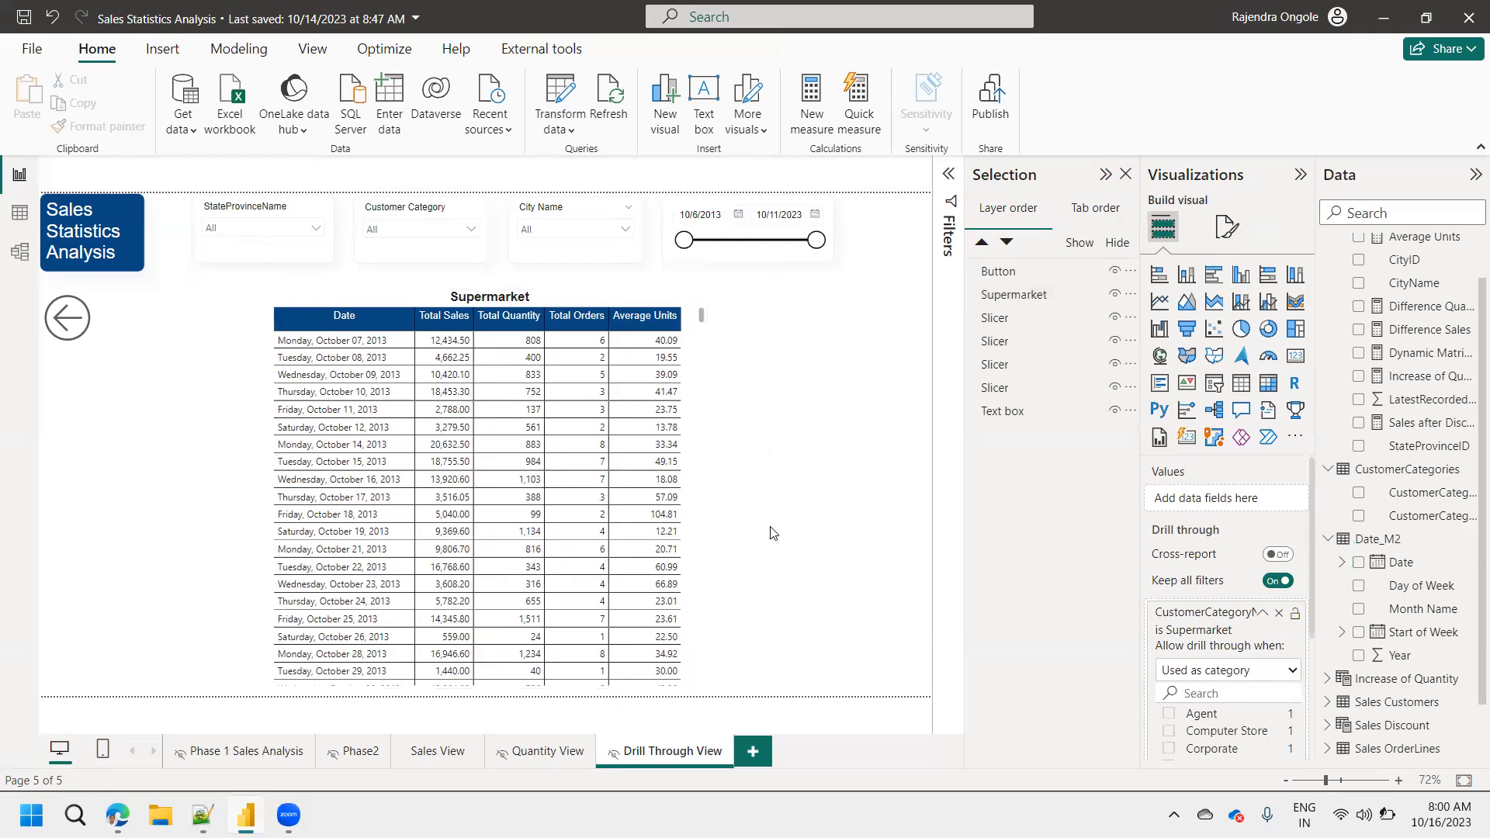
# Return to Sales View, drill through the donut chart's Gift Store slice to Drill Through View, and browse the date matrix's rows.
pyautogui.keyDown('ctrl'); pyautogui.click(68, 318); pyautogui.keyUp('ctrl')
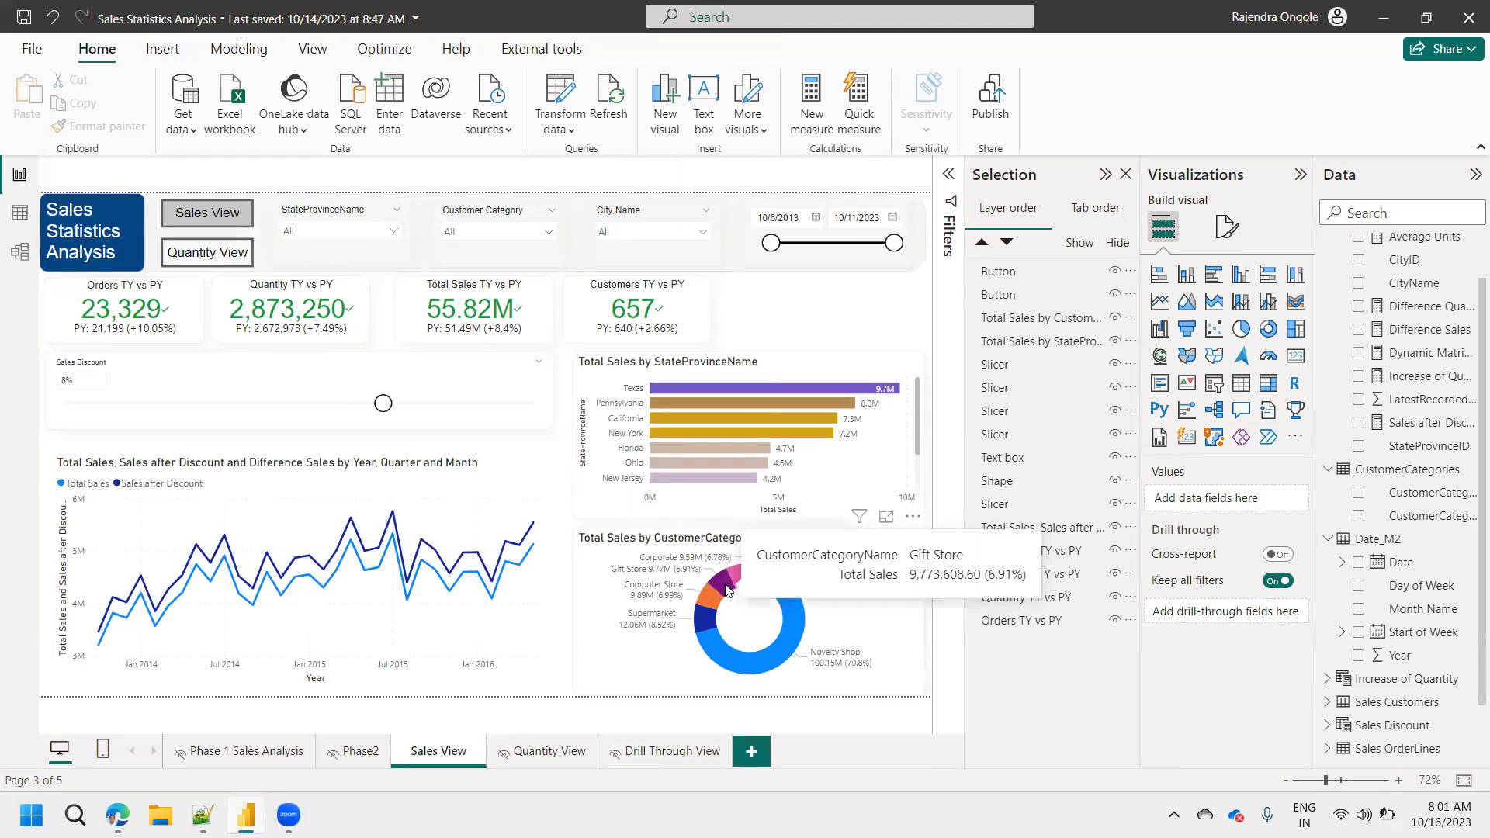
pyautogui.rightClick(727, 590)
pyautogui.moveTo(833, 698)
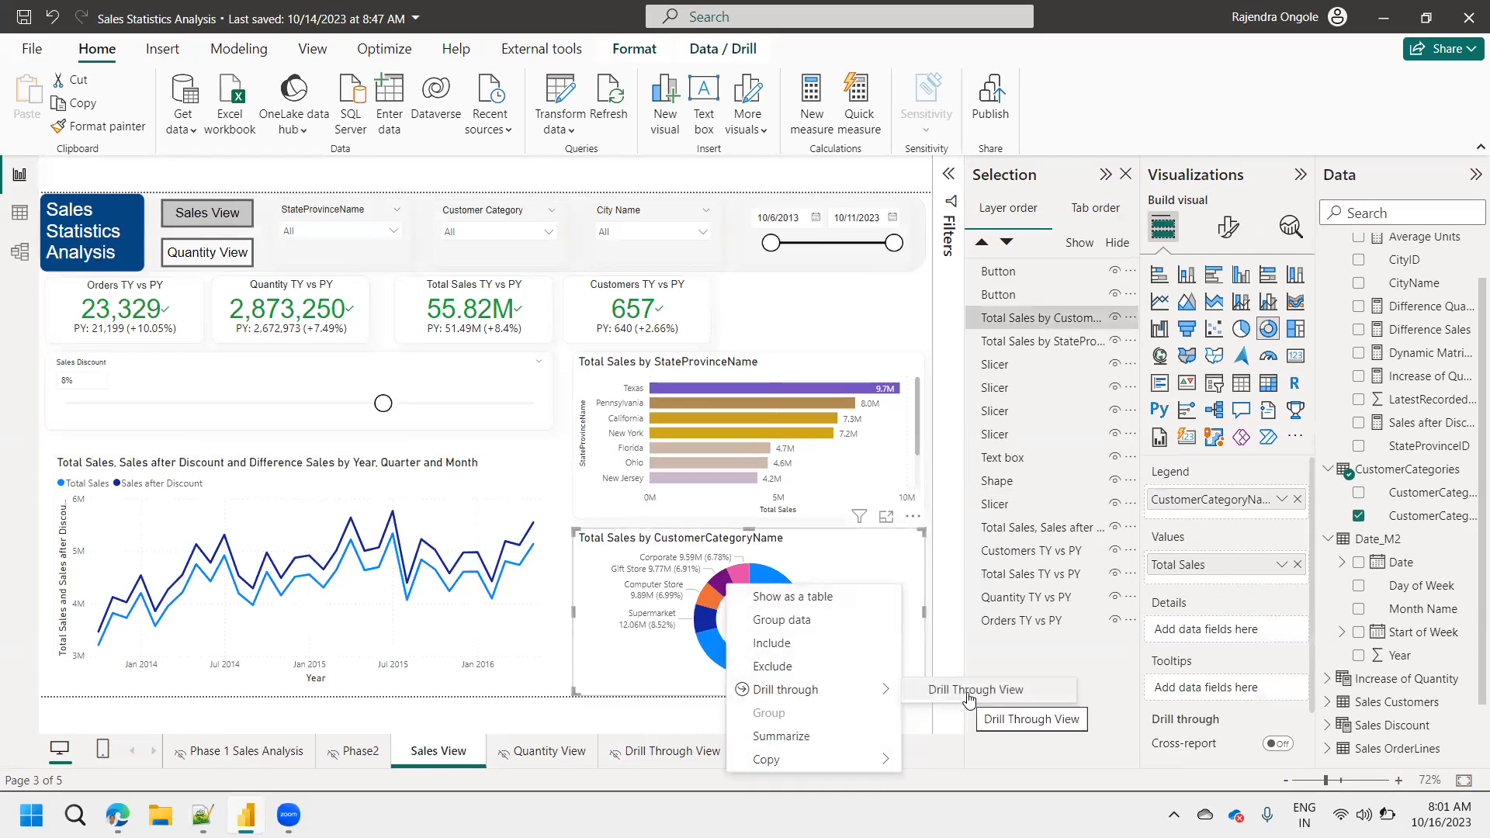
pyautogui.click(968, 691)
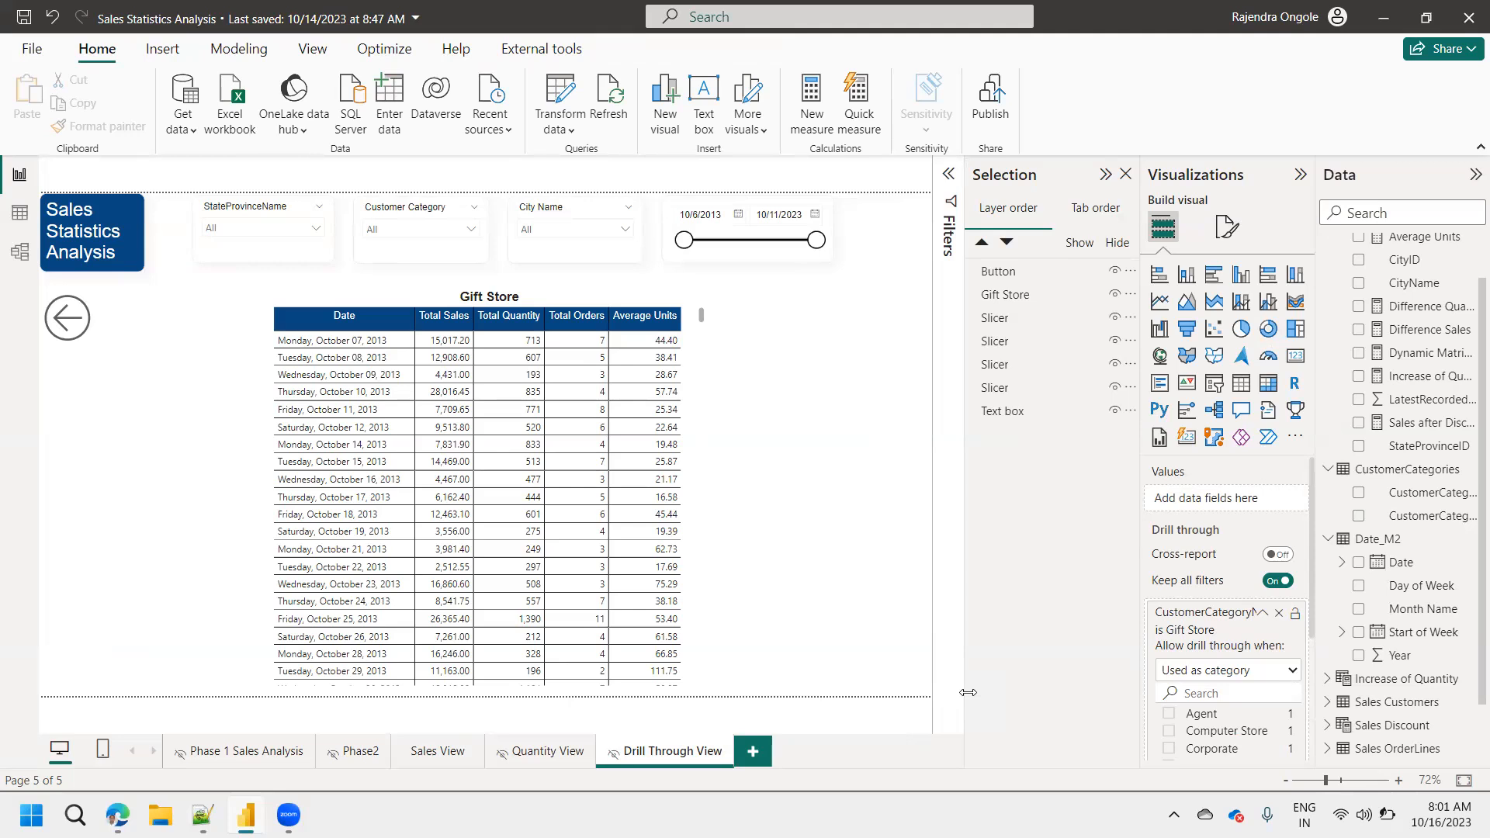
pyautogui.click(701, 534)
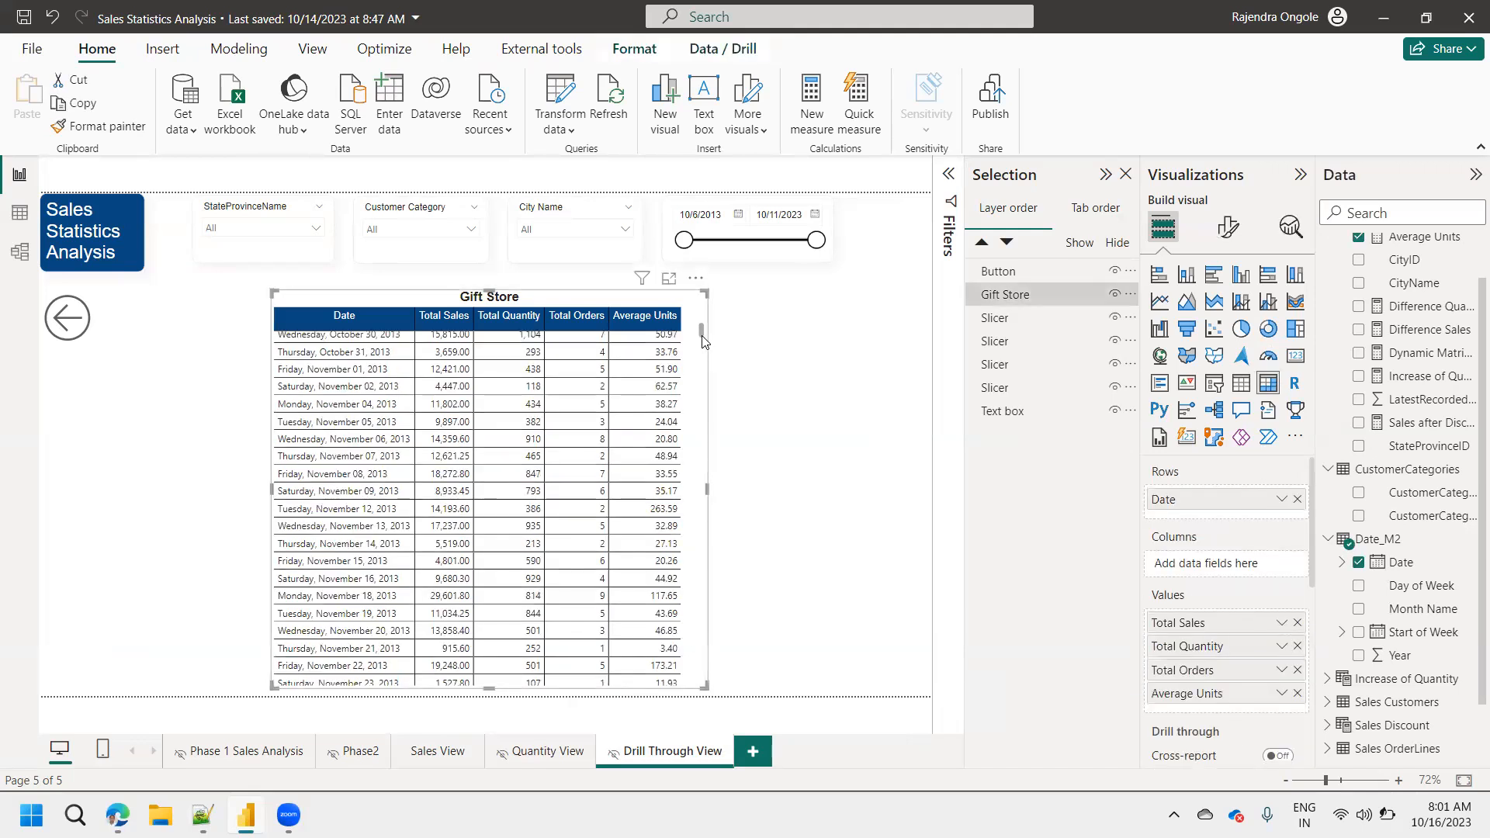
pyautogui.moveTo(701, 330); pyautogui.dragTo(701, 314)
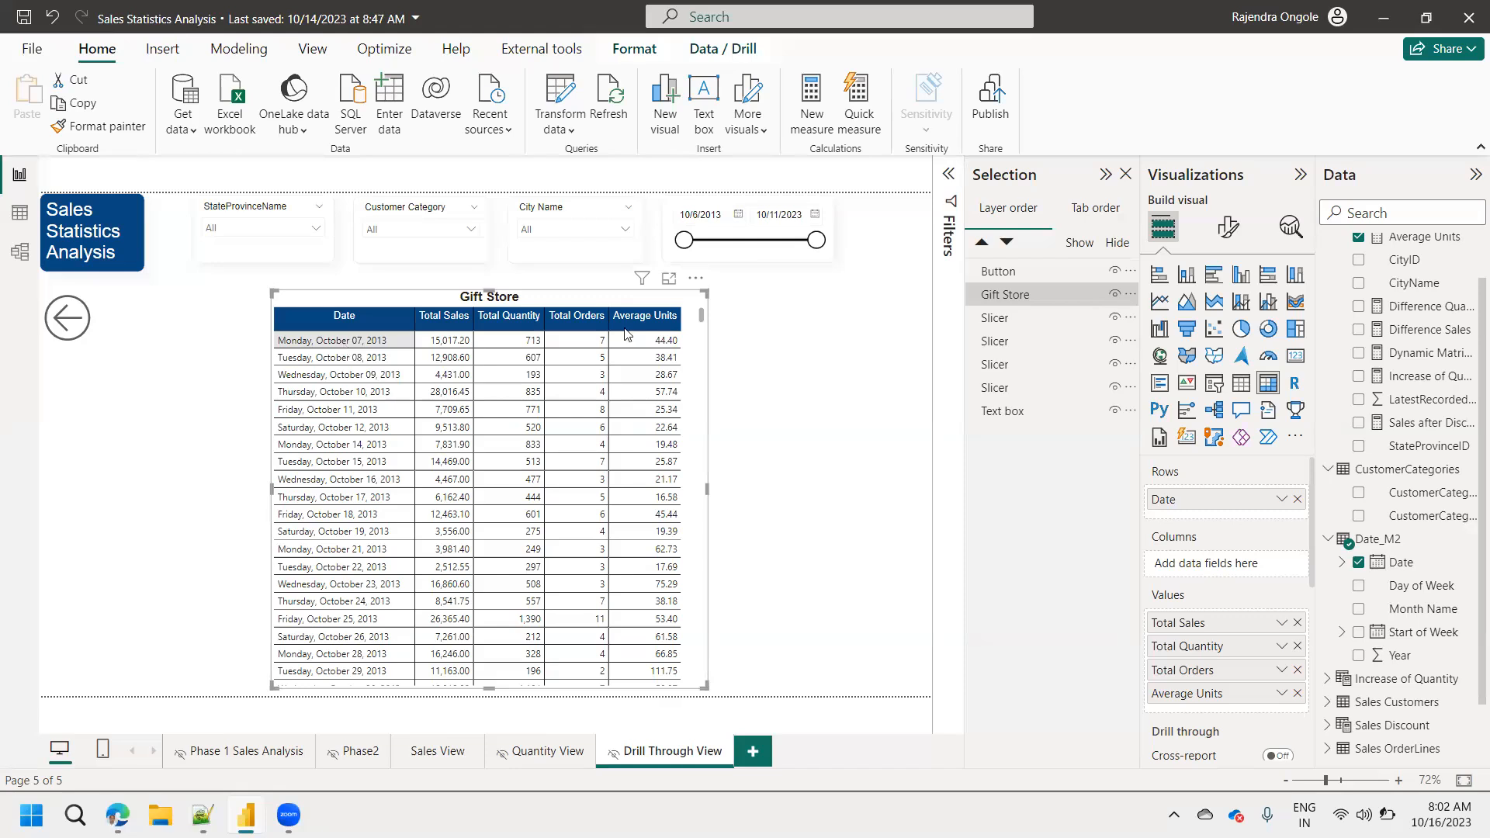
# Examine the Sales Customers table's columns in Table view and return to the report page.
pyautogui.click(17, 214)
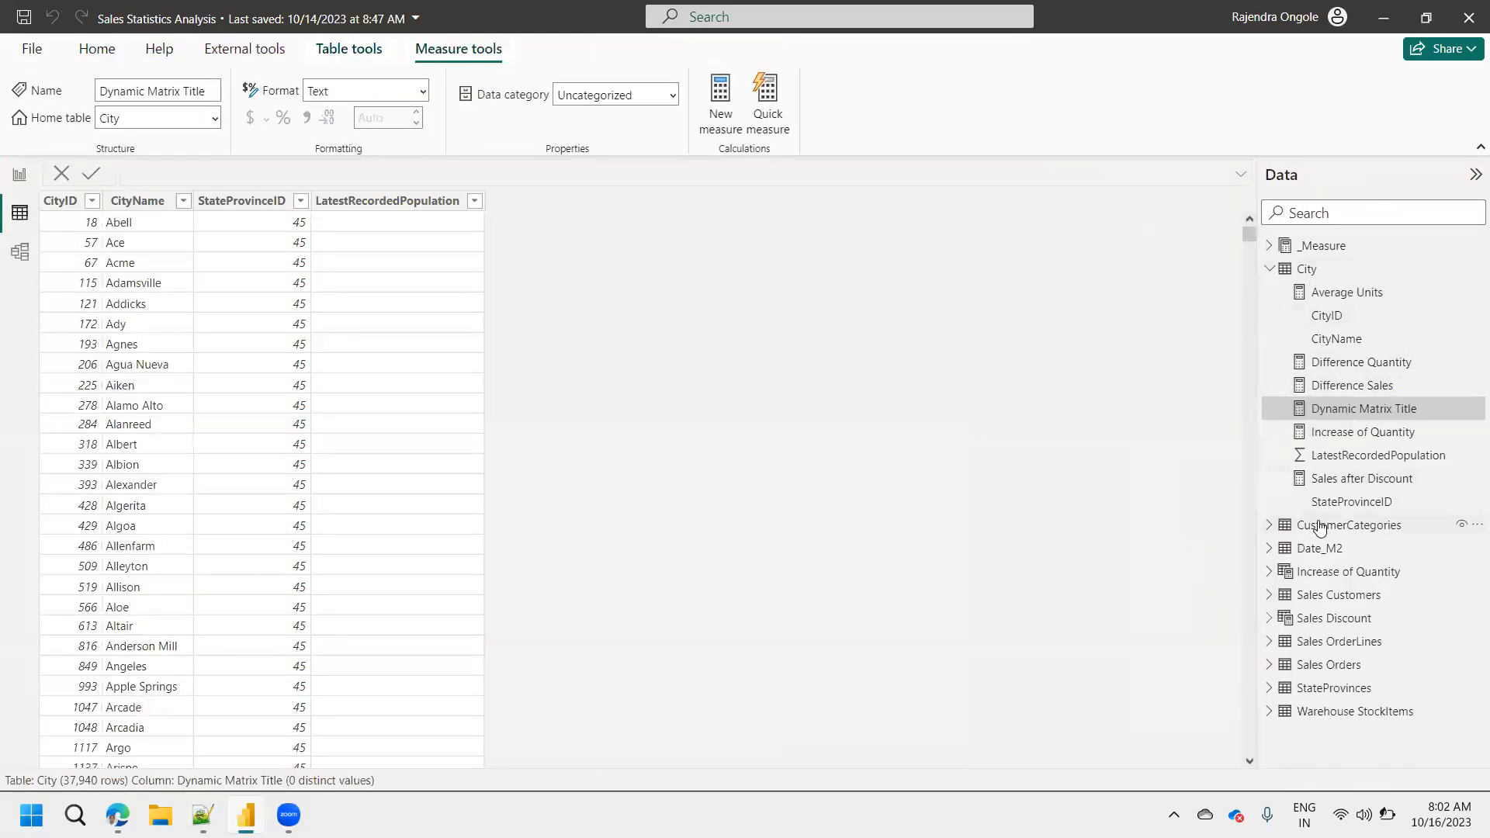
pyautogui.click(1319, 604)
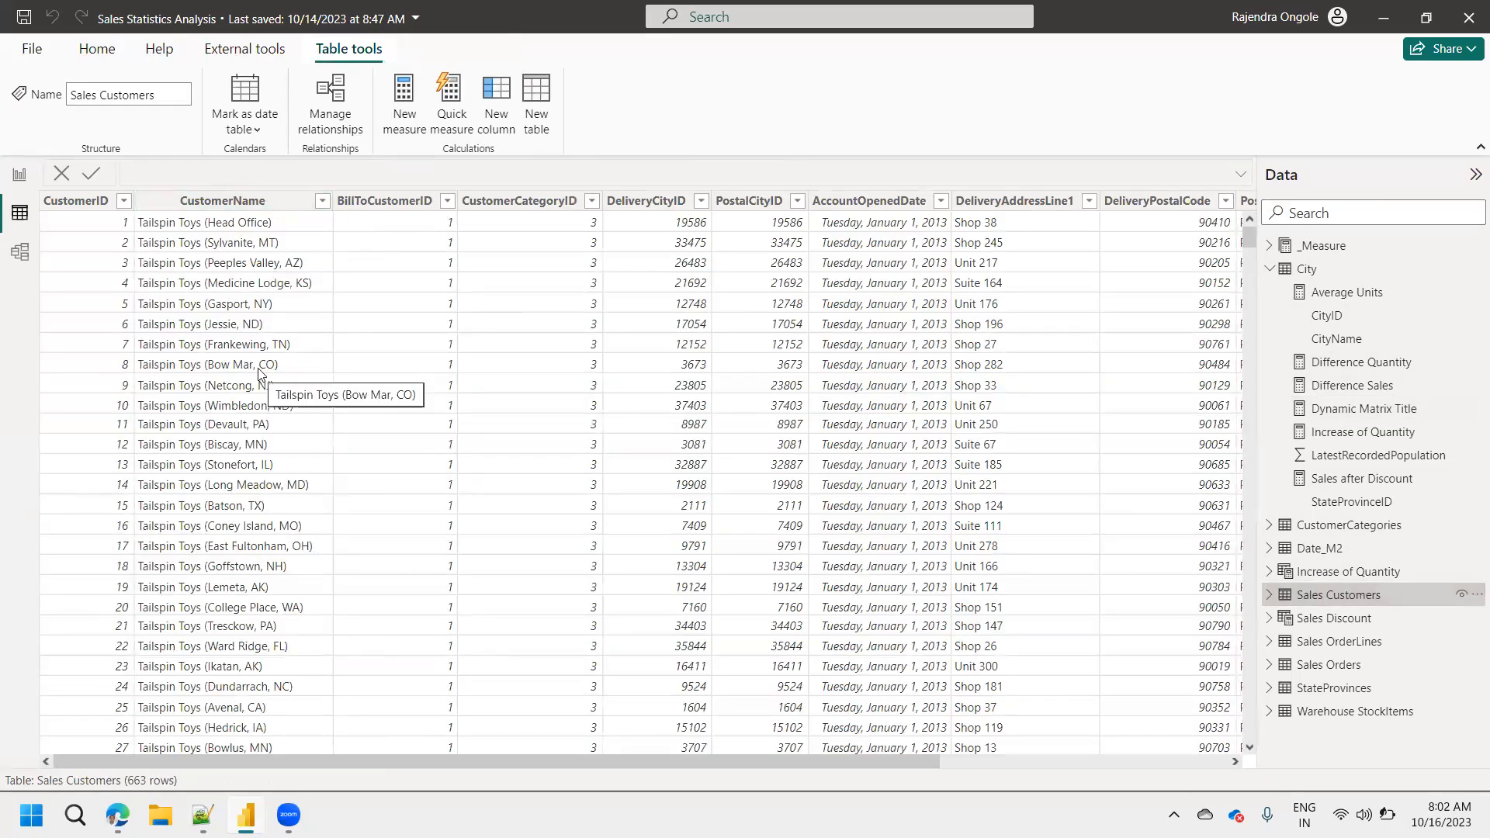
pyautogui.click(20, 174)
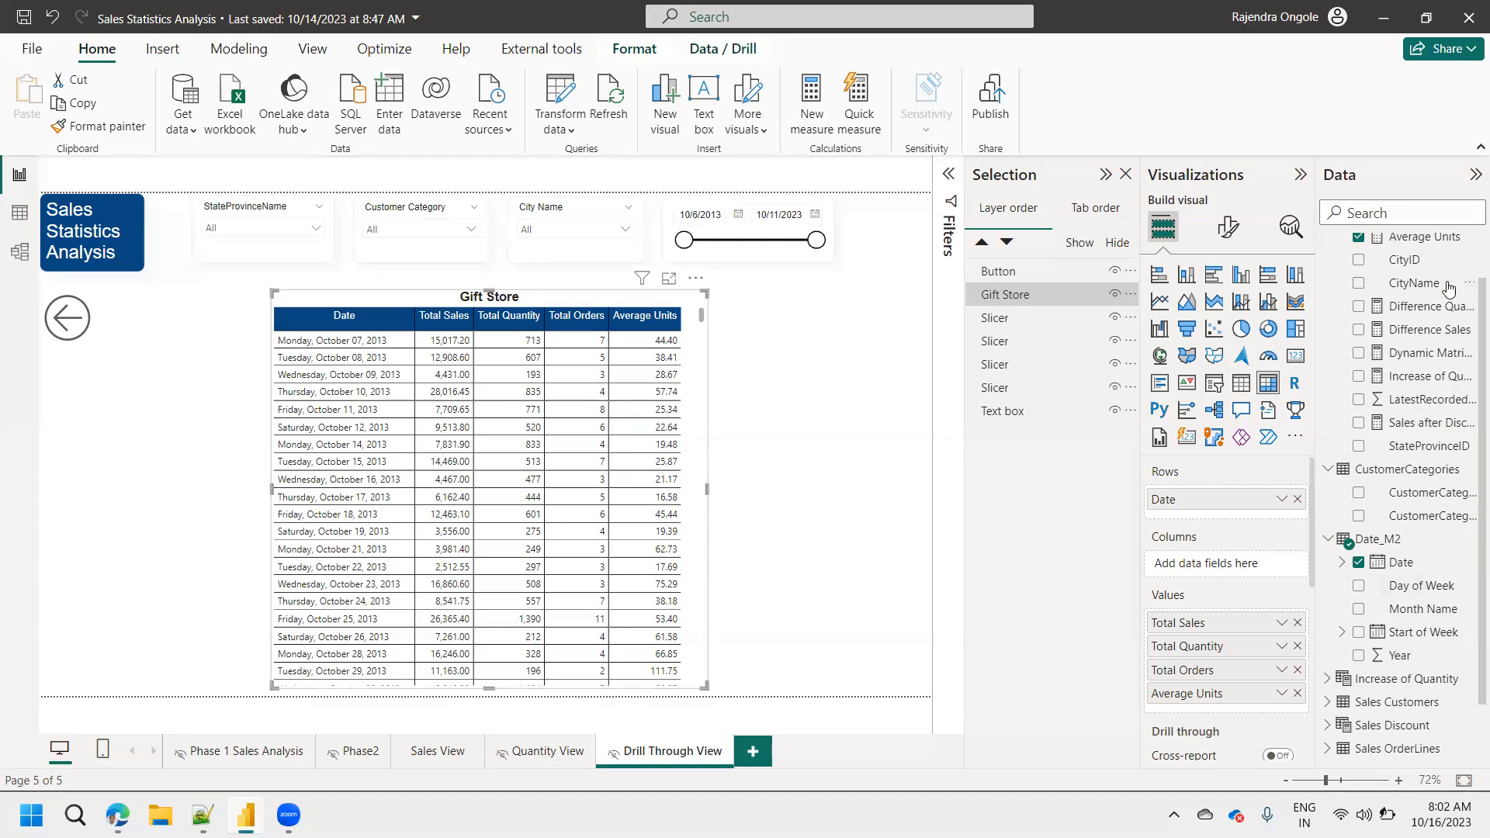
# Find the CustomerName field, add it below Date in the matrix's rows, and expand all dates down one level.
pyautogui.write('customer')
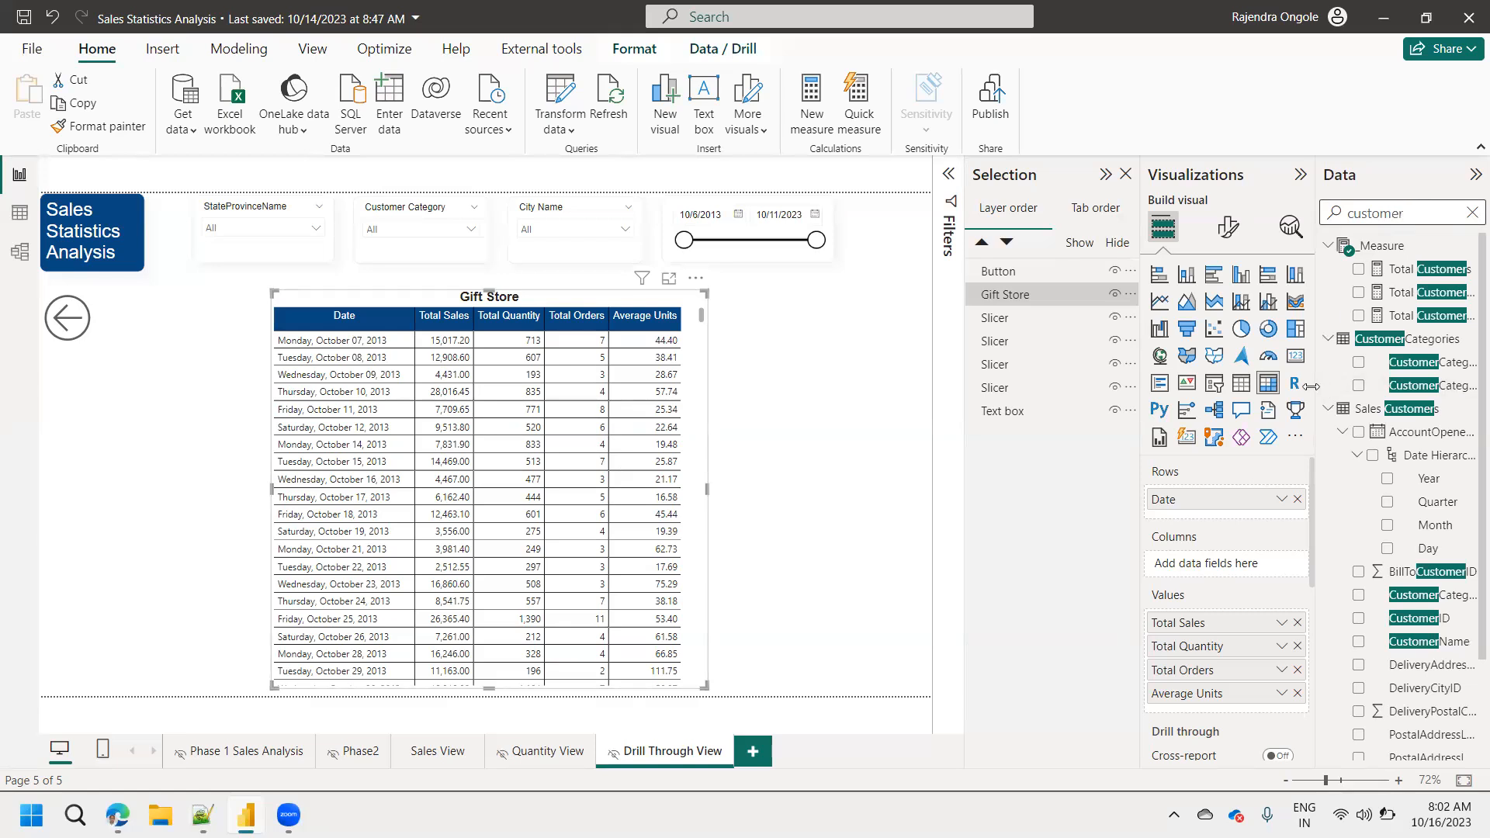
pyautogui.moveTo(1316, 386); pyautogui.dragTo(1241, 386)
pyautogui.moveTo(1466, 295); pyautogui.dragTo(1466, 456)
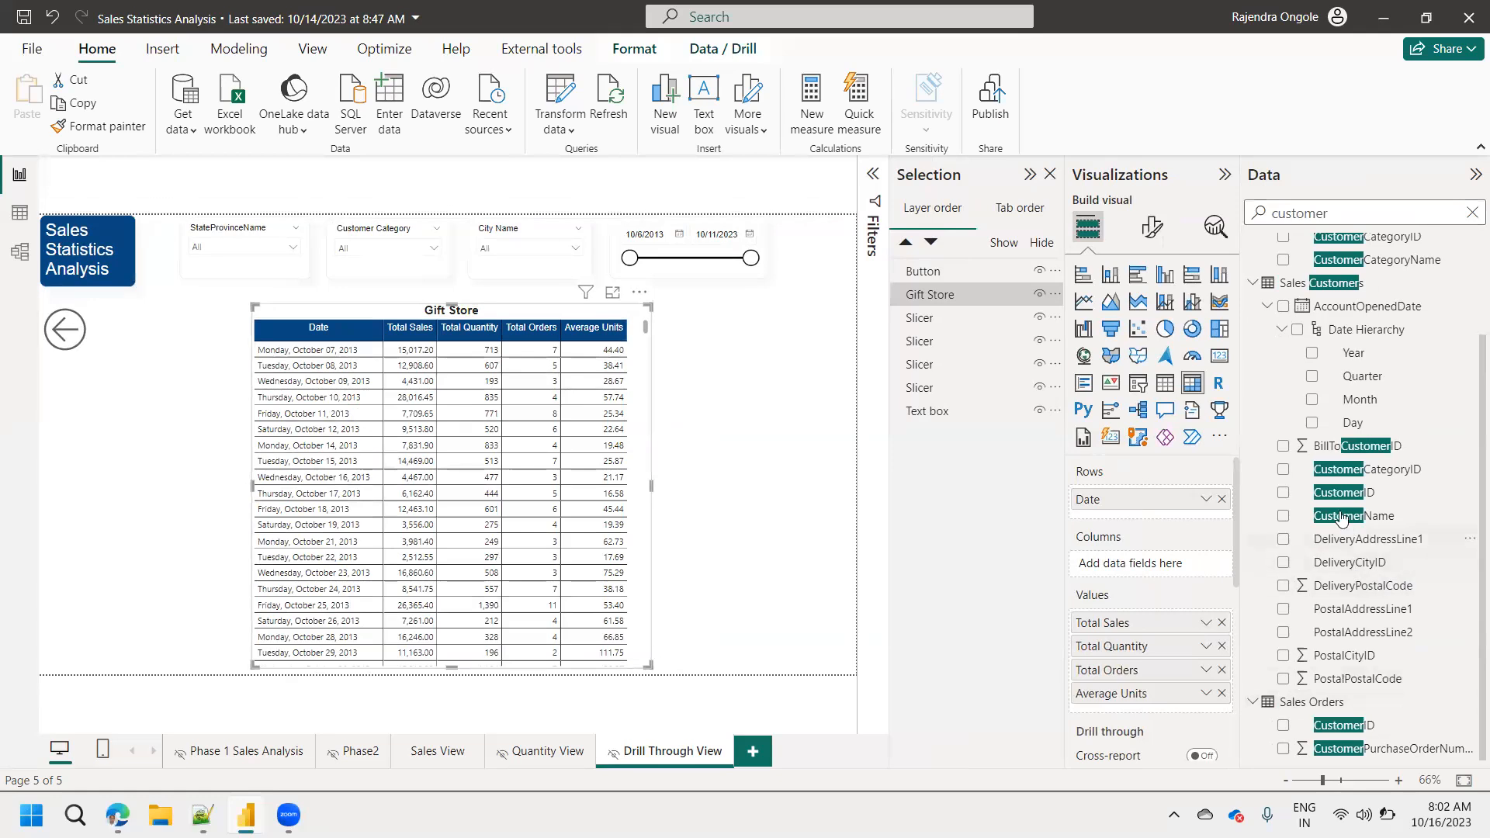
pyautogui.moveTo(1345, 527); pyautogui.dragTo(1128, 520)
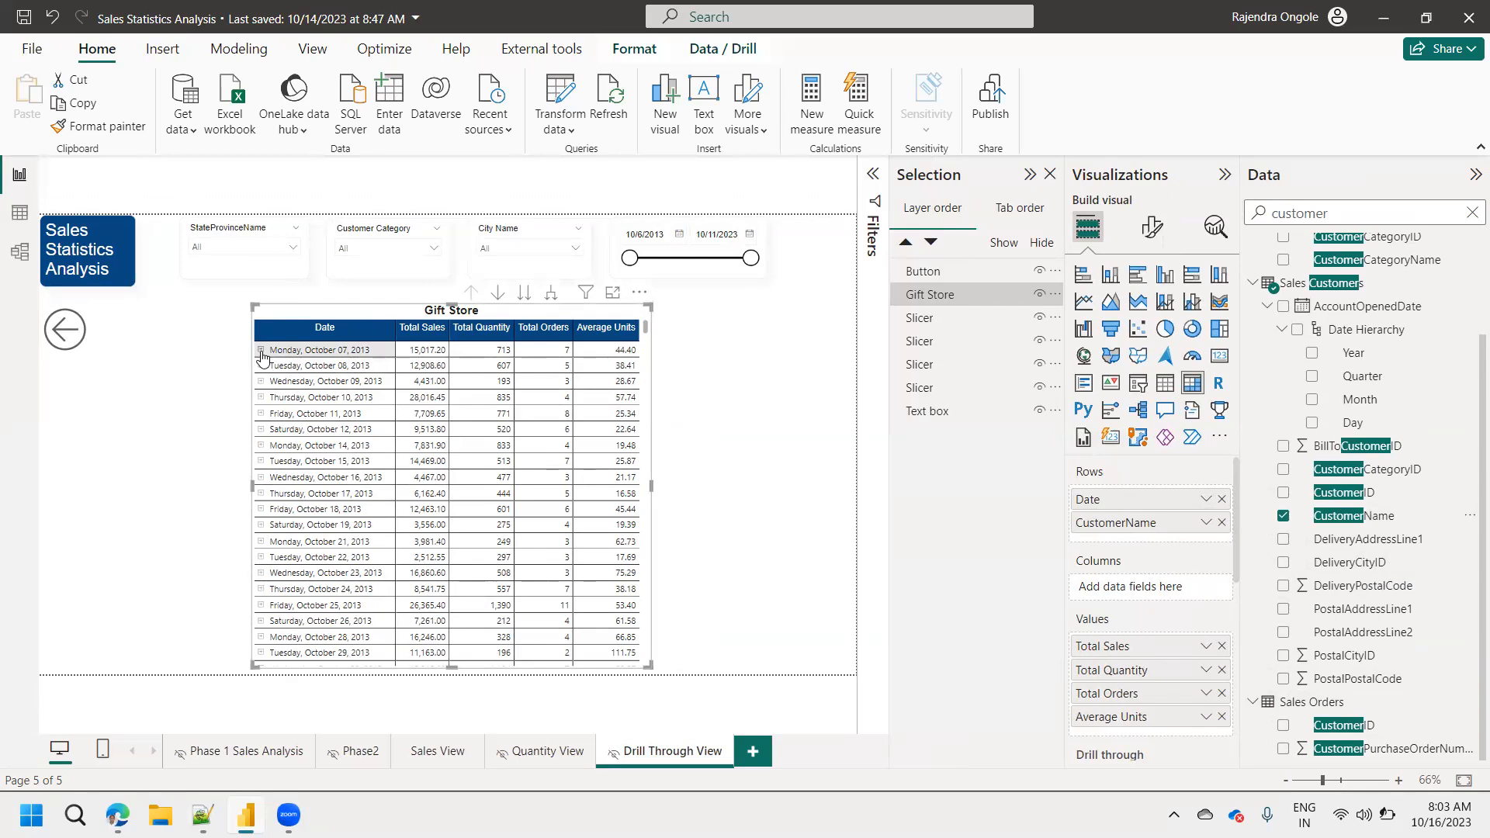
pyautogui.click(551, 295)
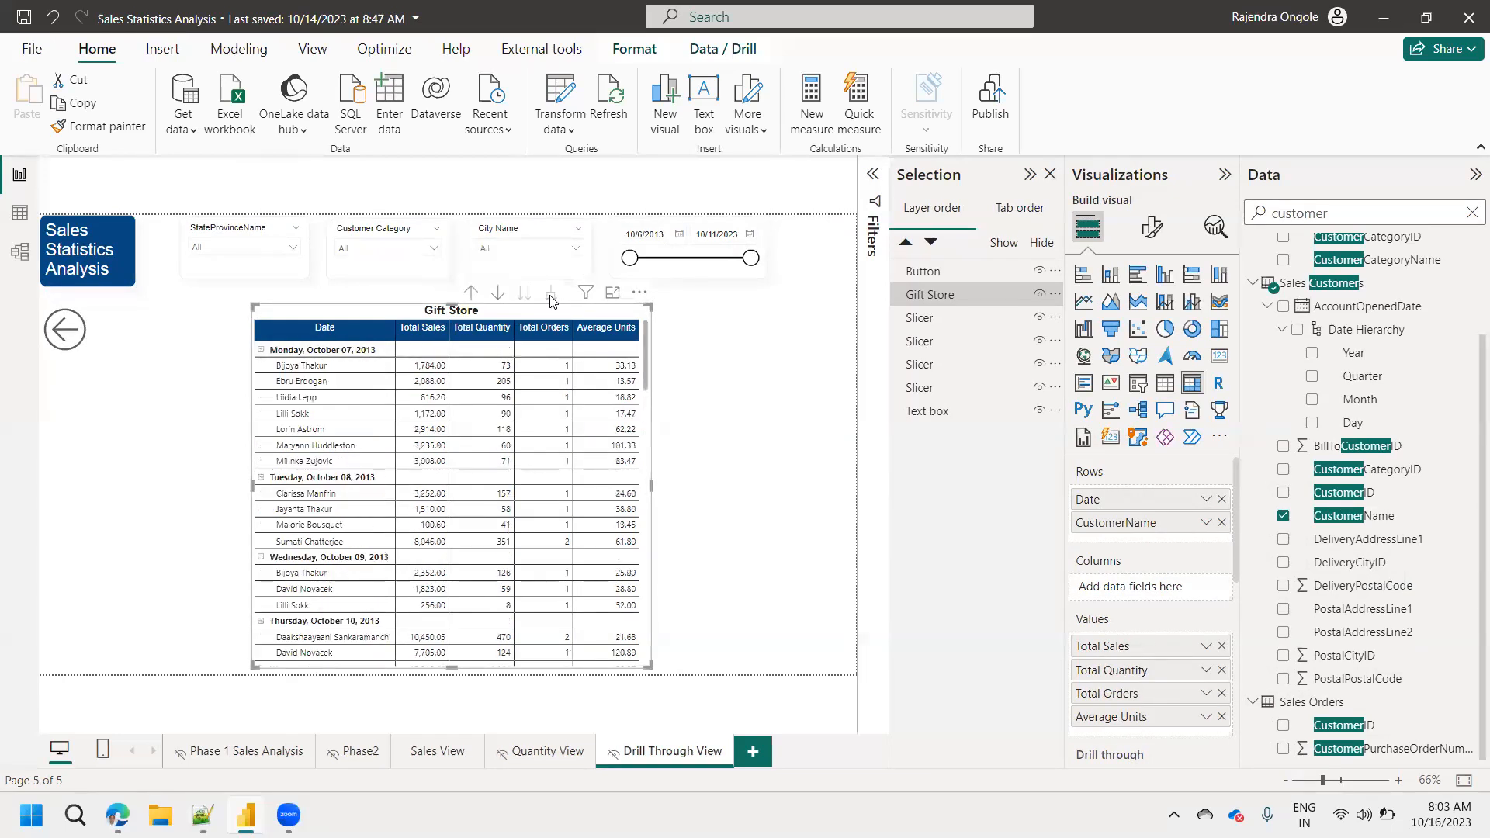
pyautogui.click(647, 392)
pyautogui.moveTo(646, 349); pyautogui.dragTo(644, 313)
# Format the matrix's values in bold Arial at size 11.
pyautogui.click(1154, 226)
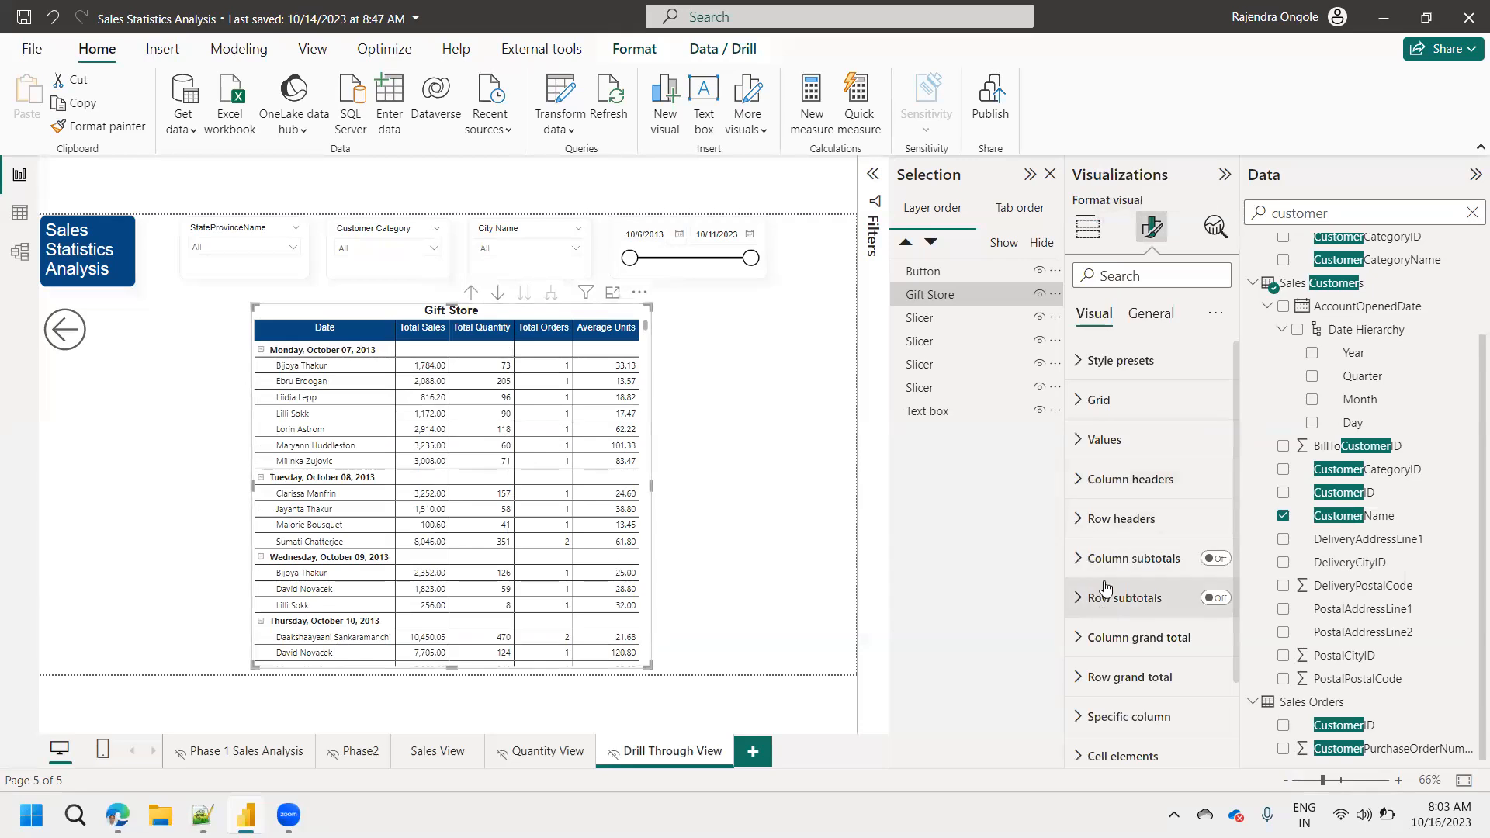
pyautogui.click(1117, 440)
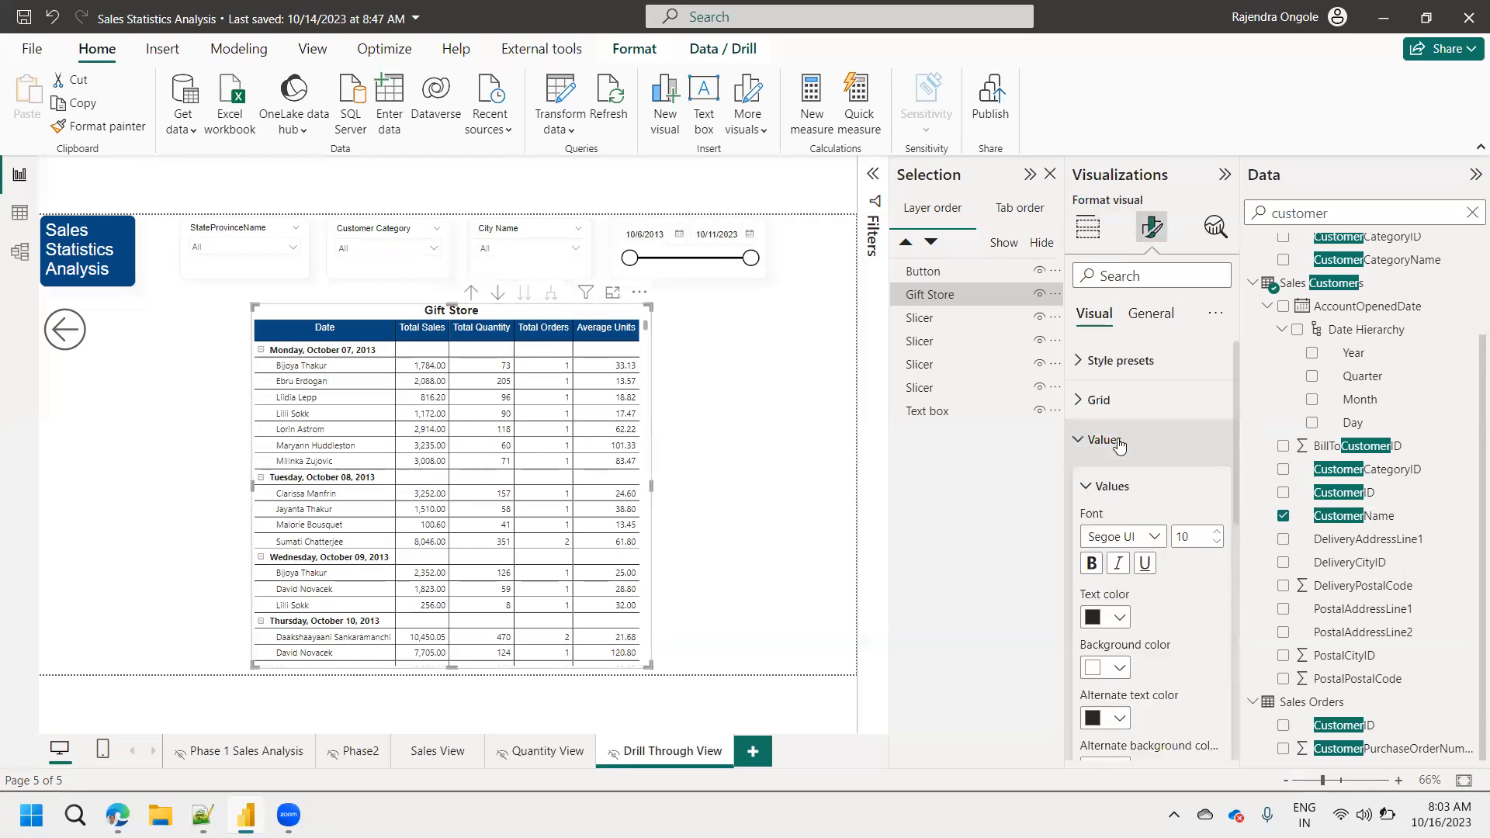
pyautogui.click(1155, 536)
pyautogui.scroll(5, 1149, 372)
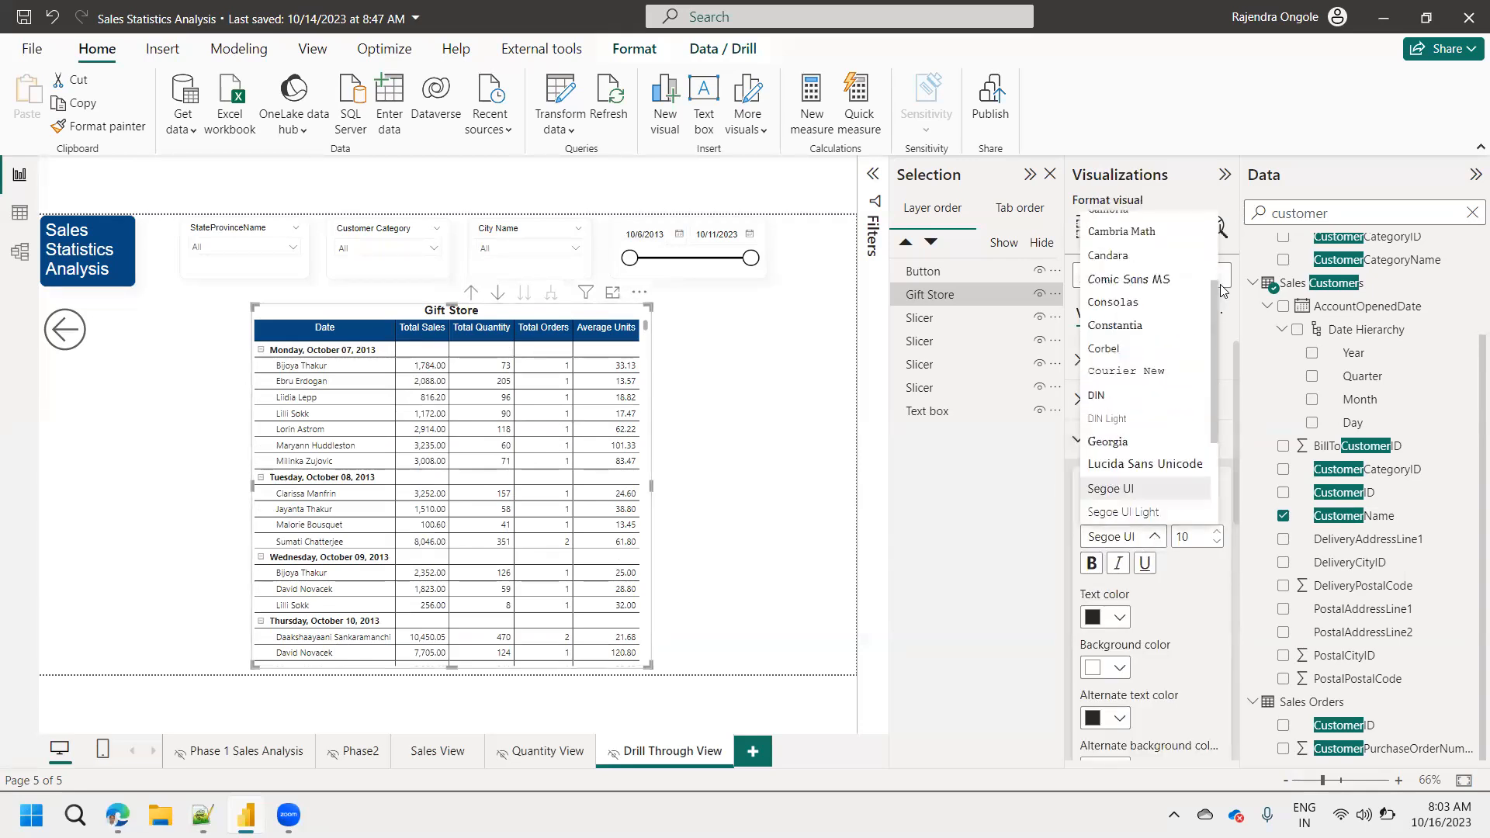
pyautogui.click(1107, 219)
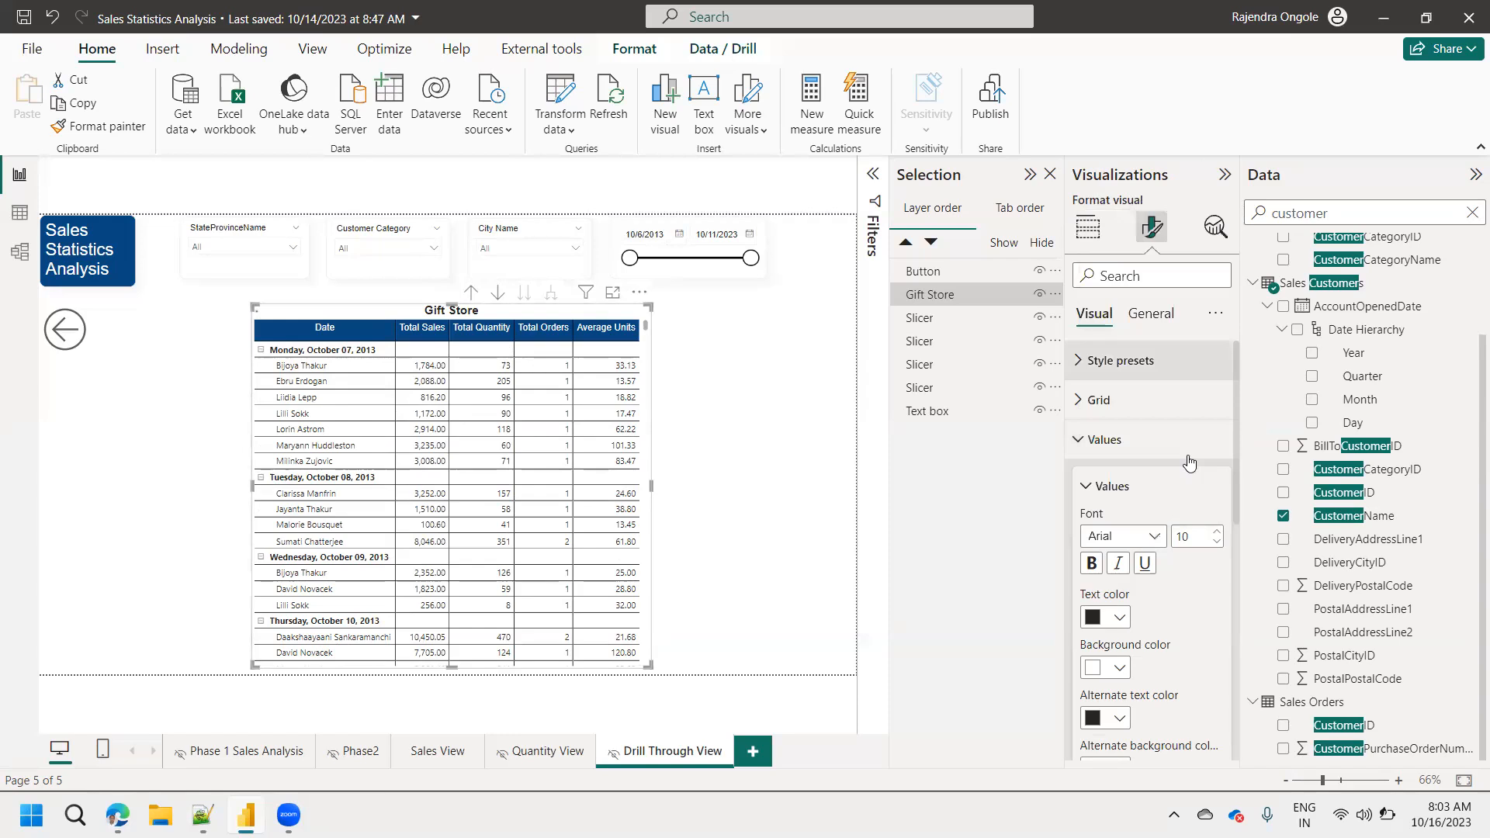
pyautogui.click(1217, 532)
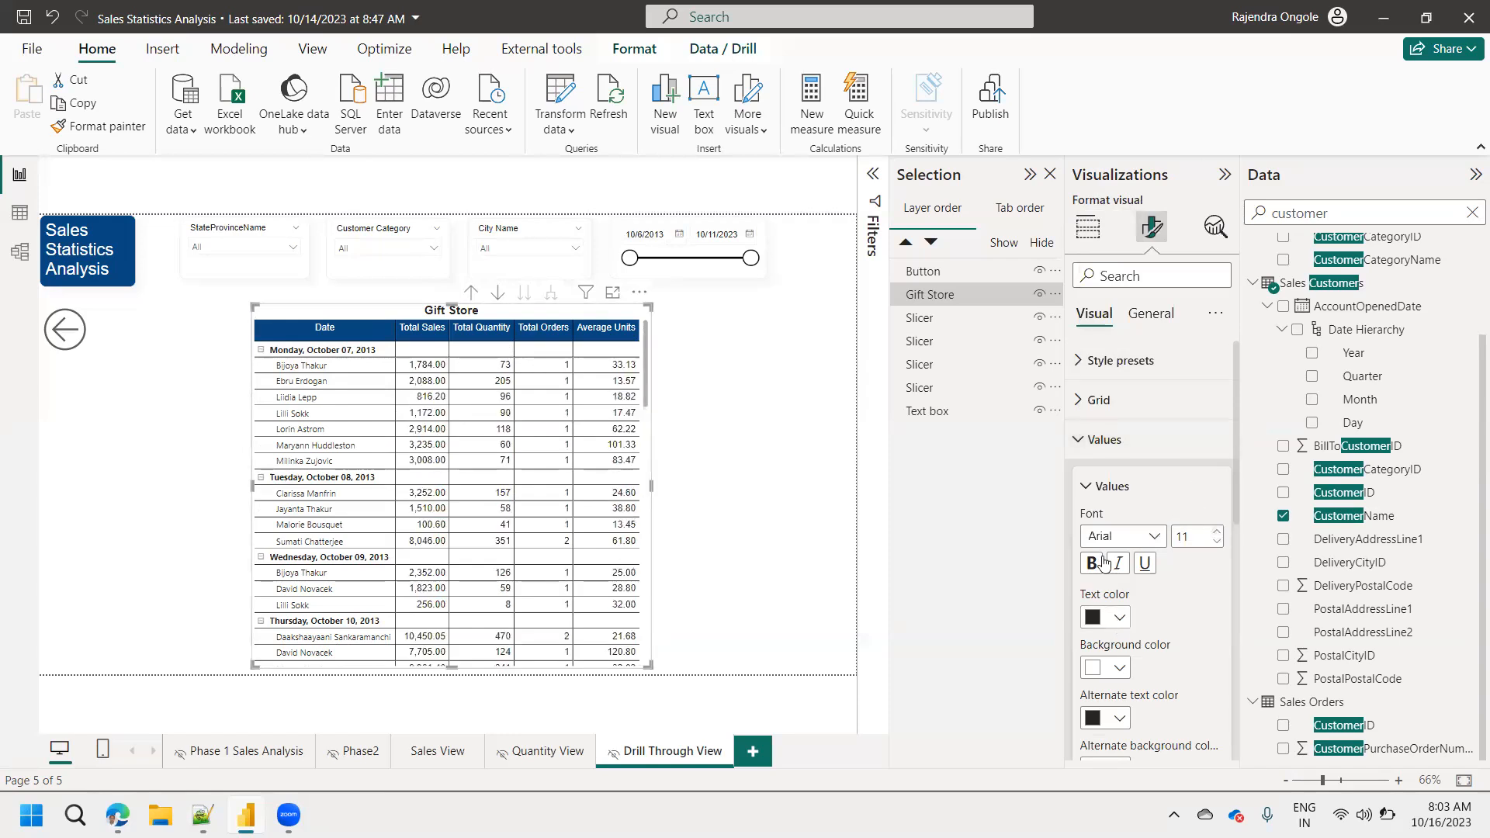
pyautogui.click(1090, 565)
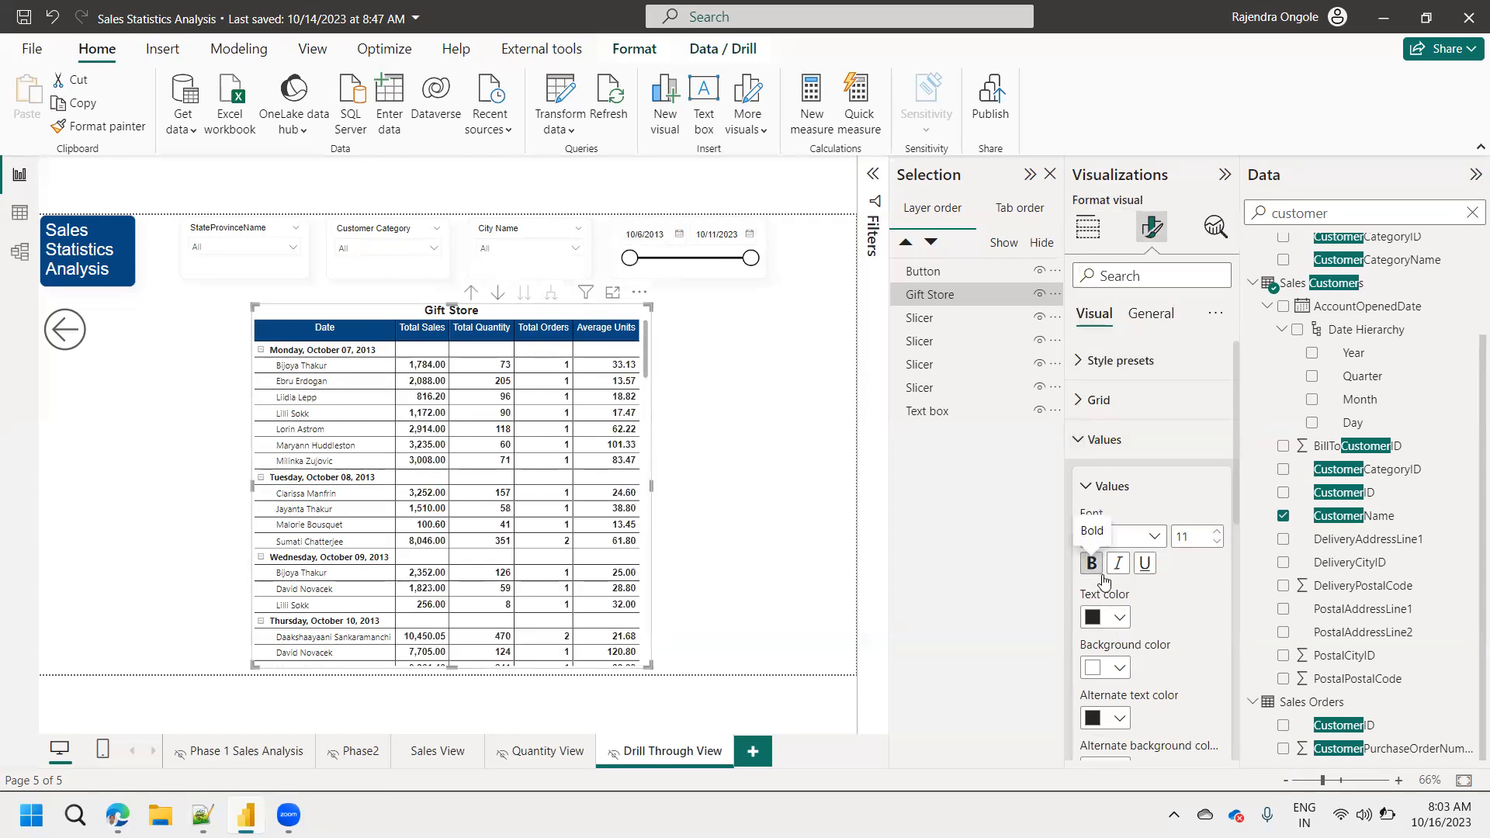
# Drill the matrix up to the date level and expand it back down to customer names.
pyautogui.click(816, 221)
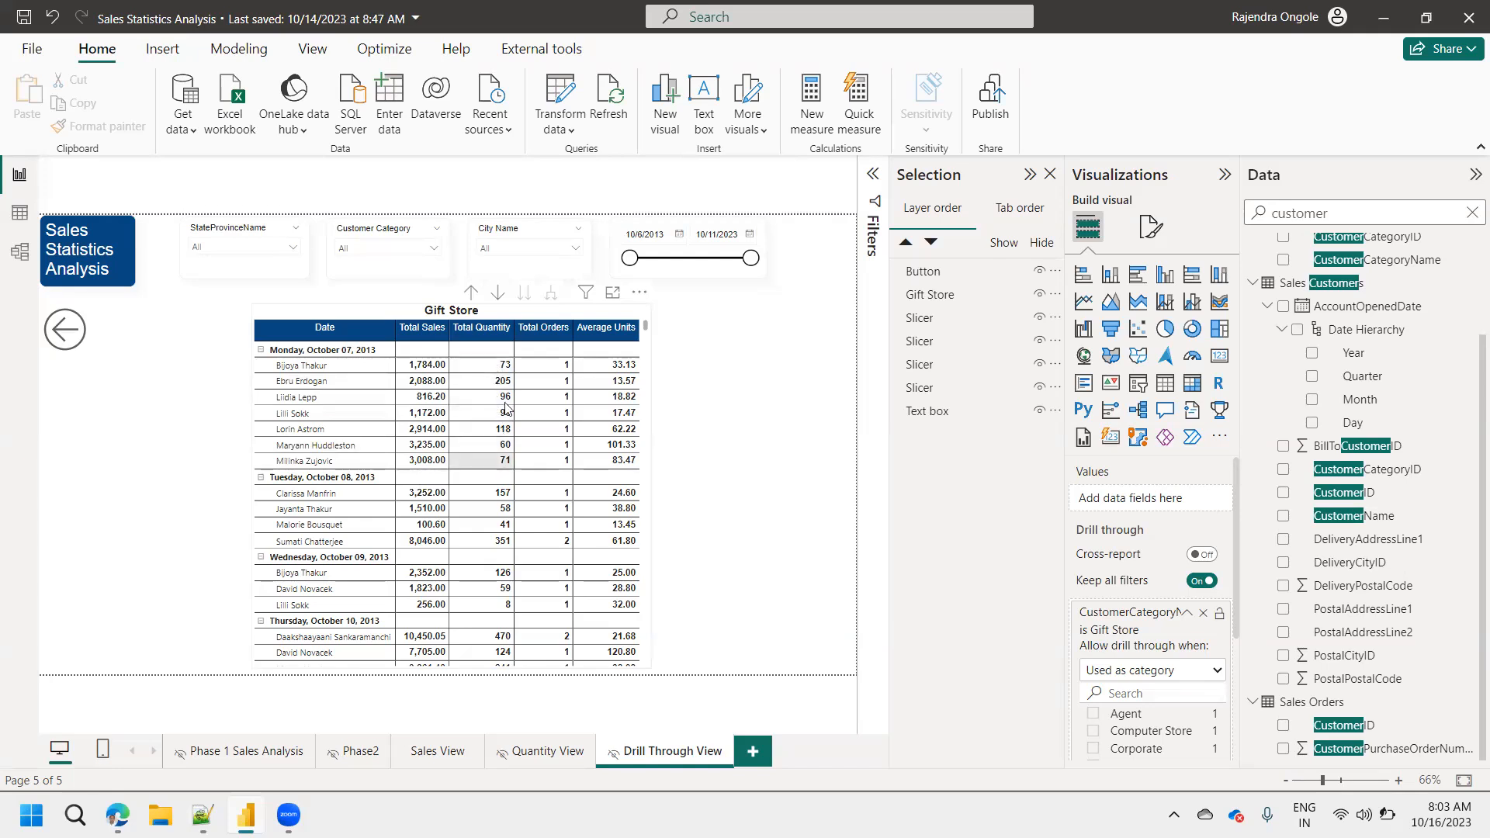
pyautogui.click(471, 293)
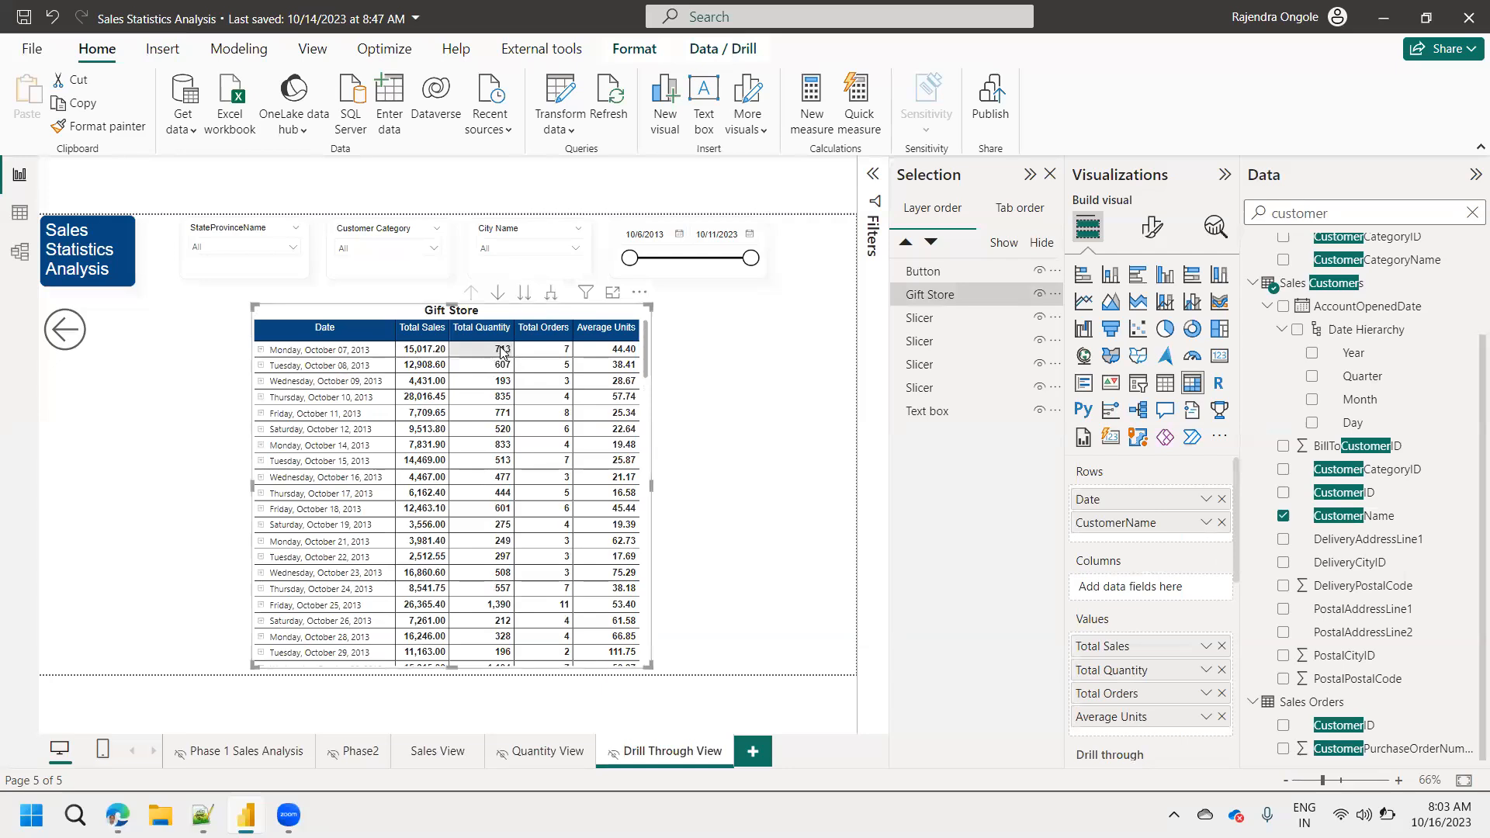
pyautogui.click(552, 295)
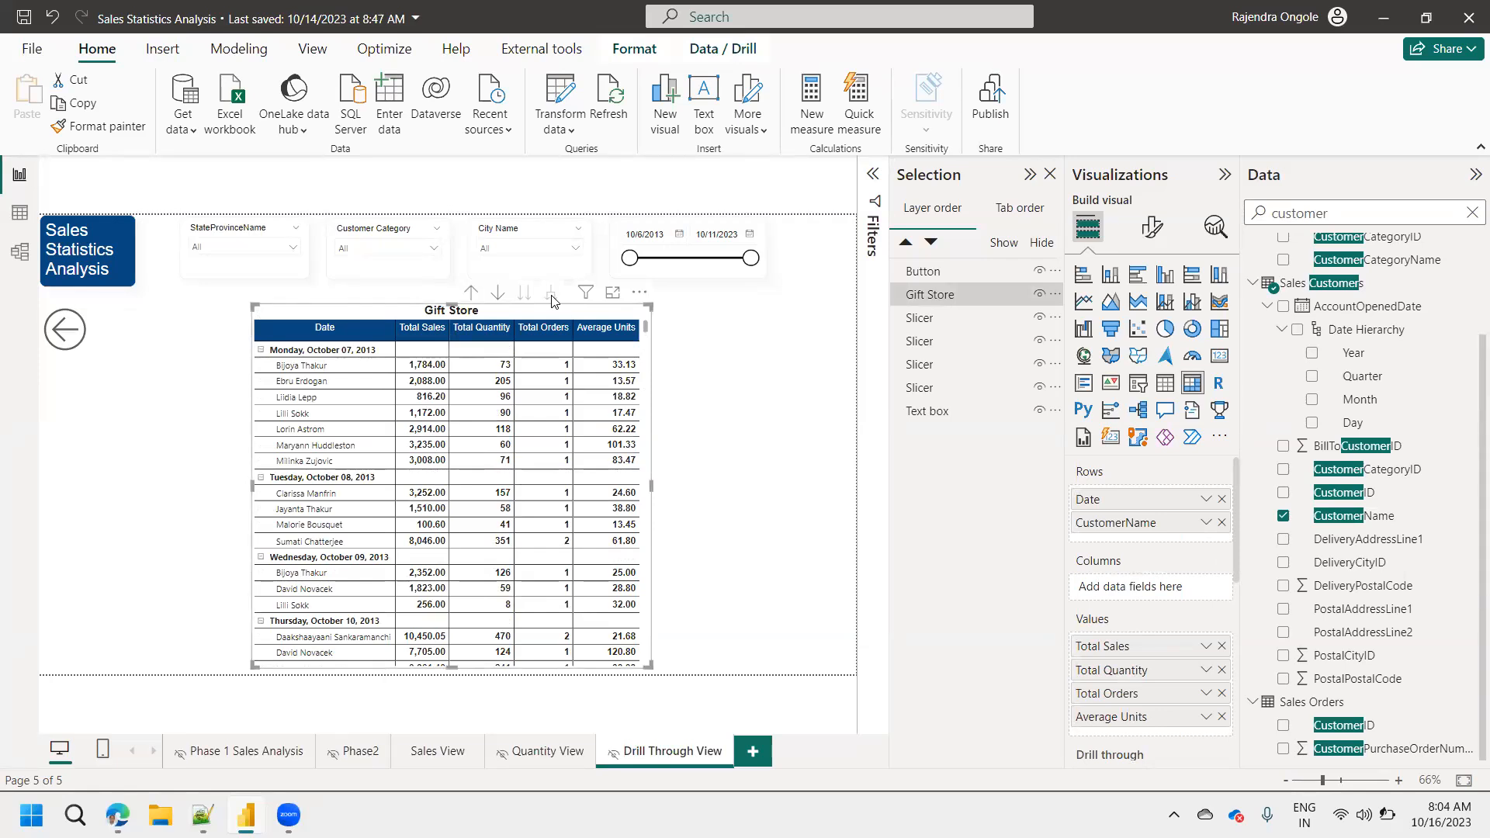
# Set the matrix's row headers to bold Arial and widen the matrix to fit all its columns.
pyautogui.click(1152, 227)
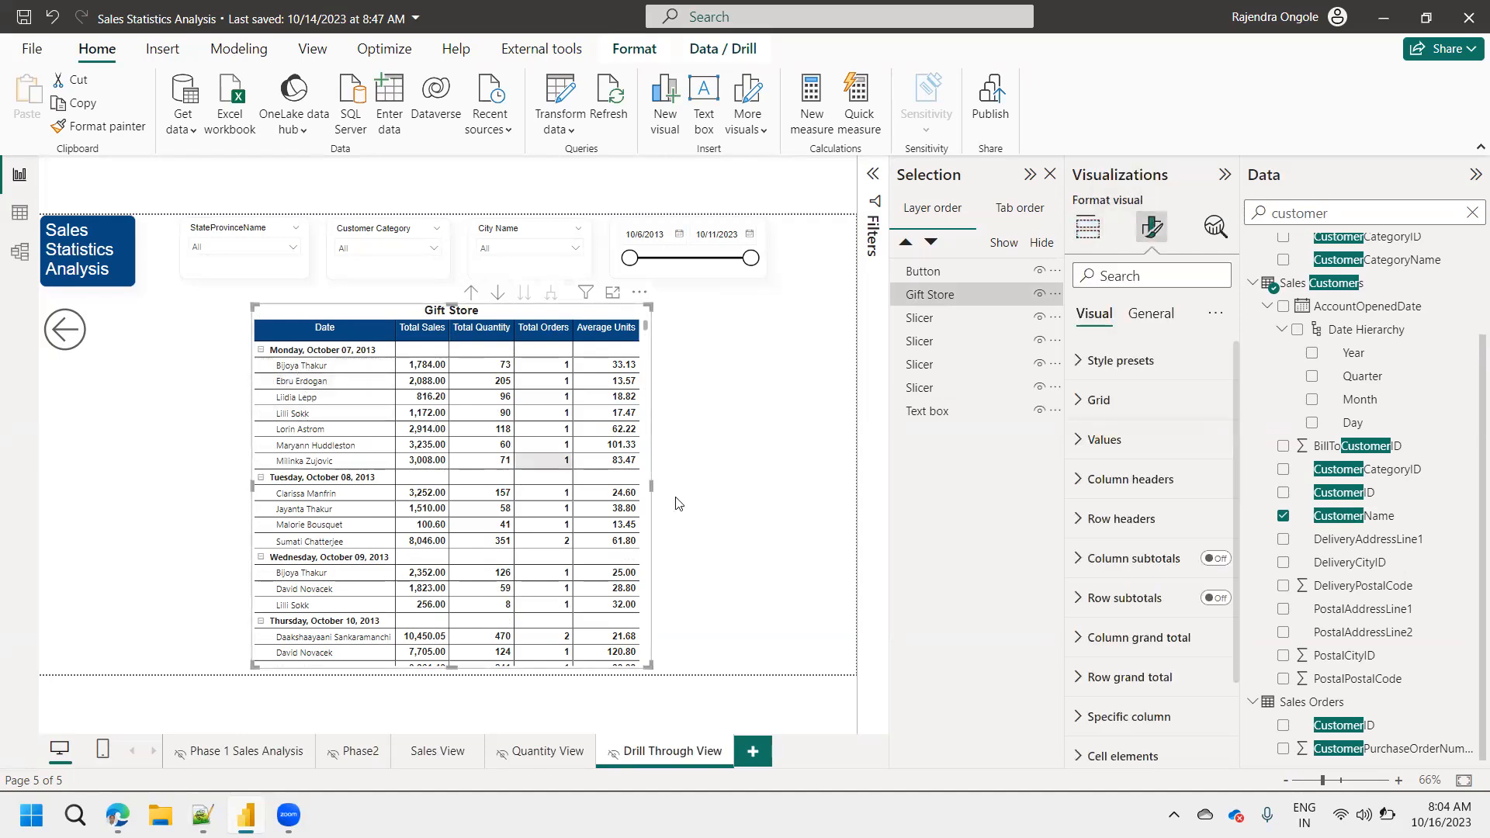
pyautogui.click(1090, 518)
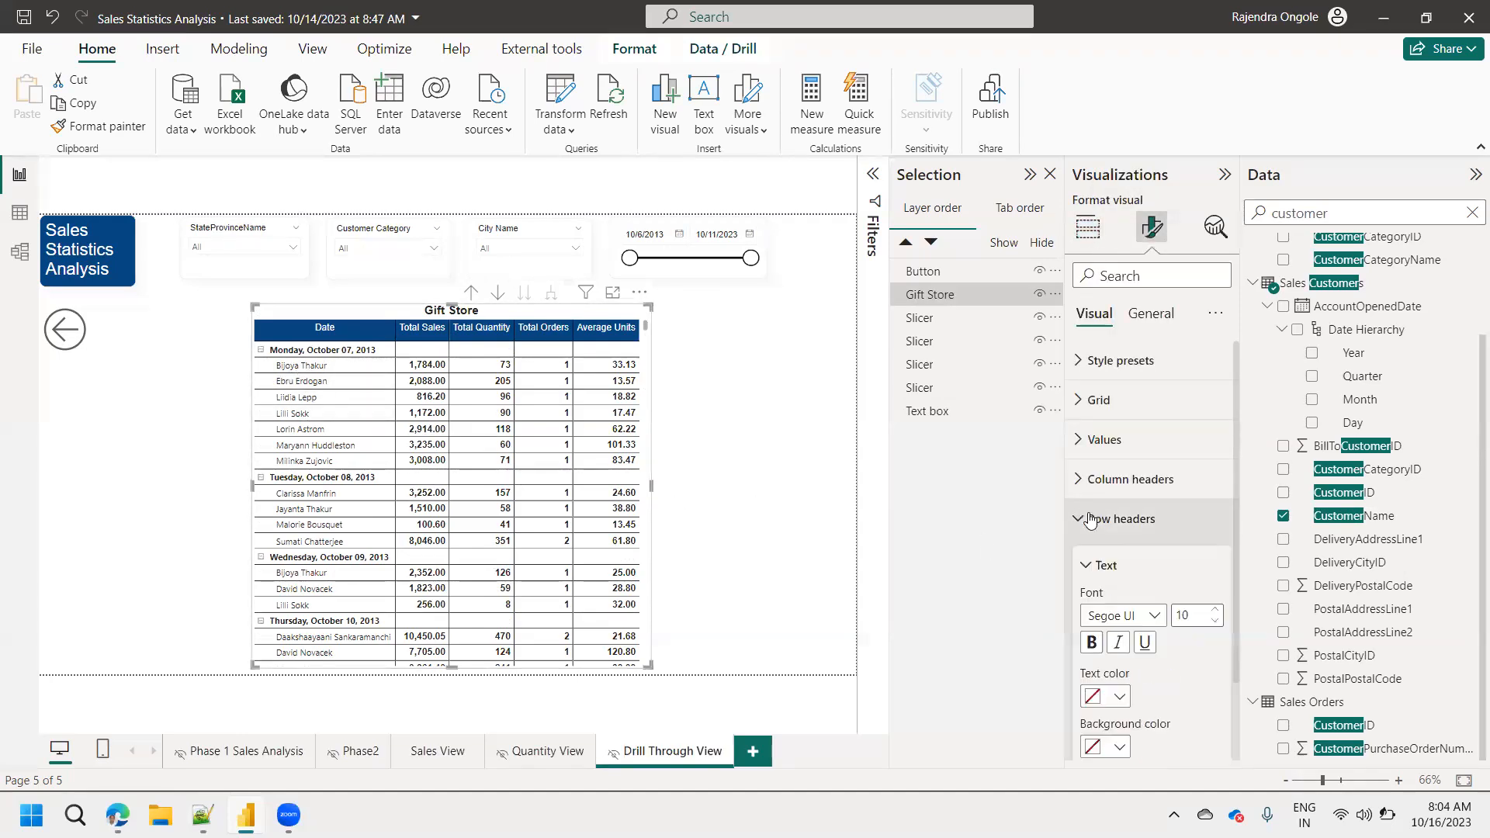
pyautogui.click(1149, 615)
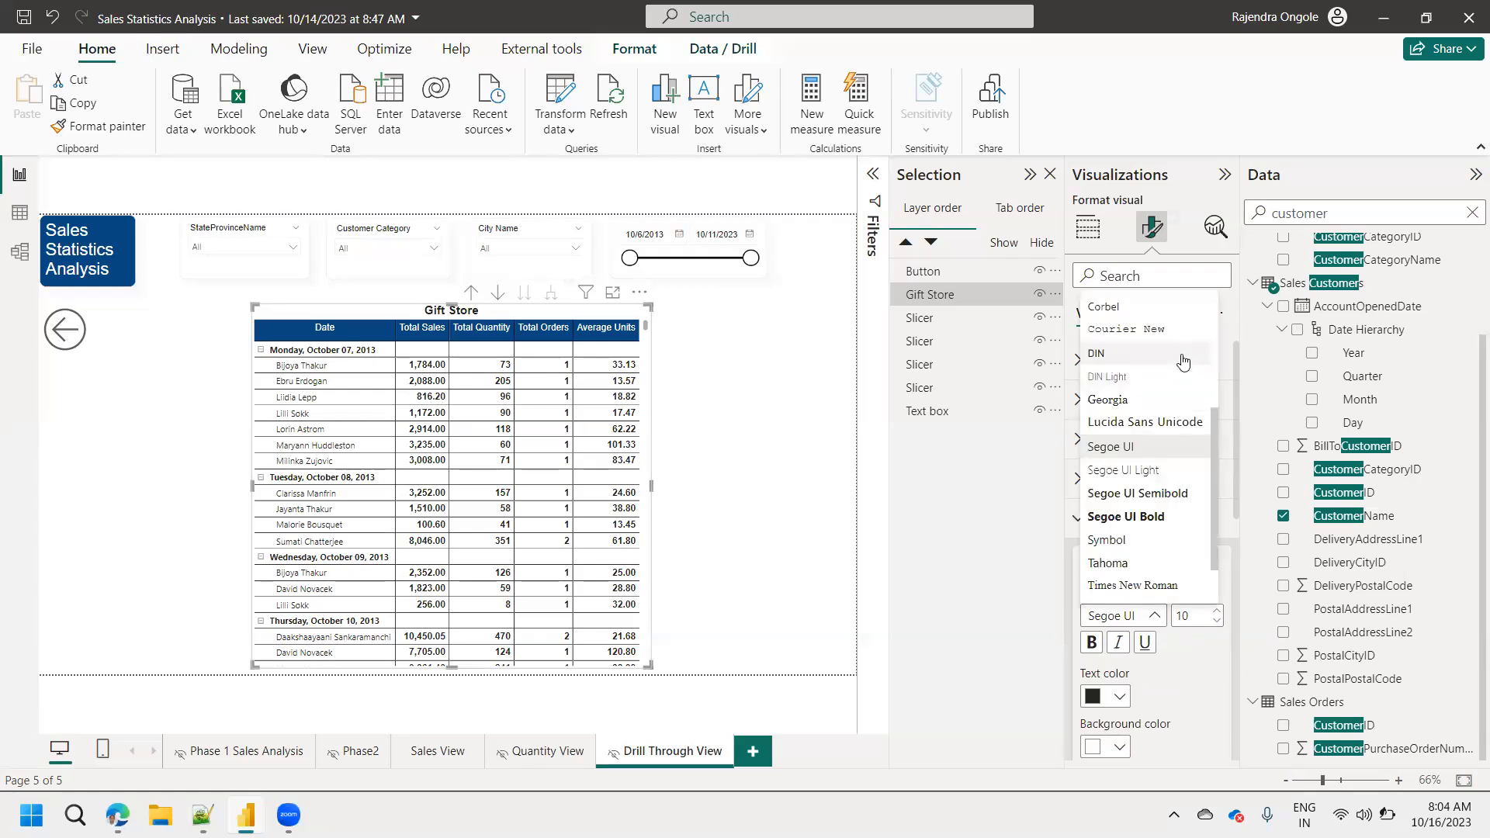
pyautogui.scroll(3, 1218, 315)
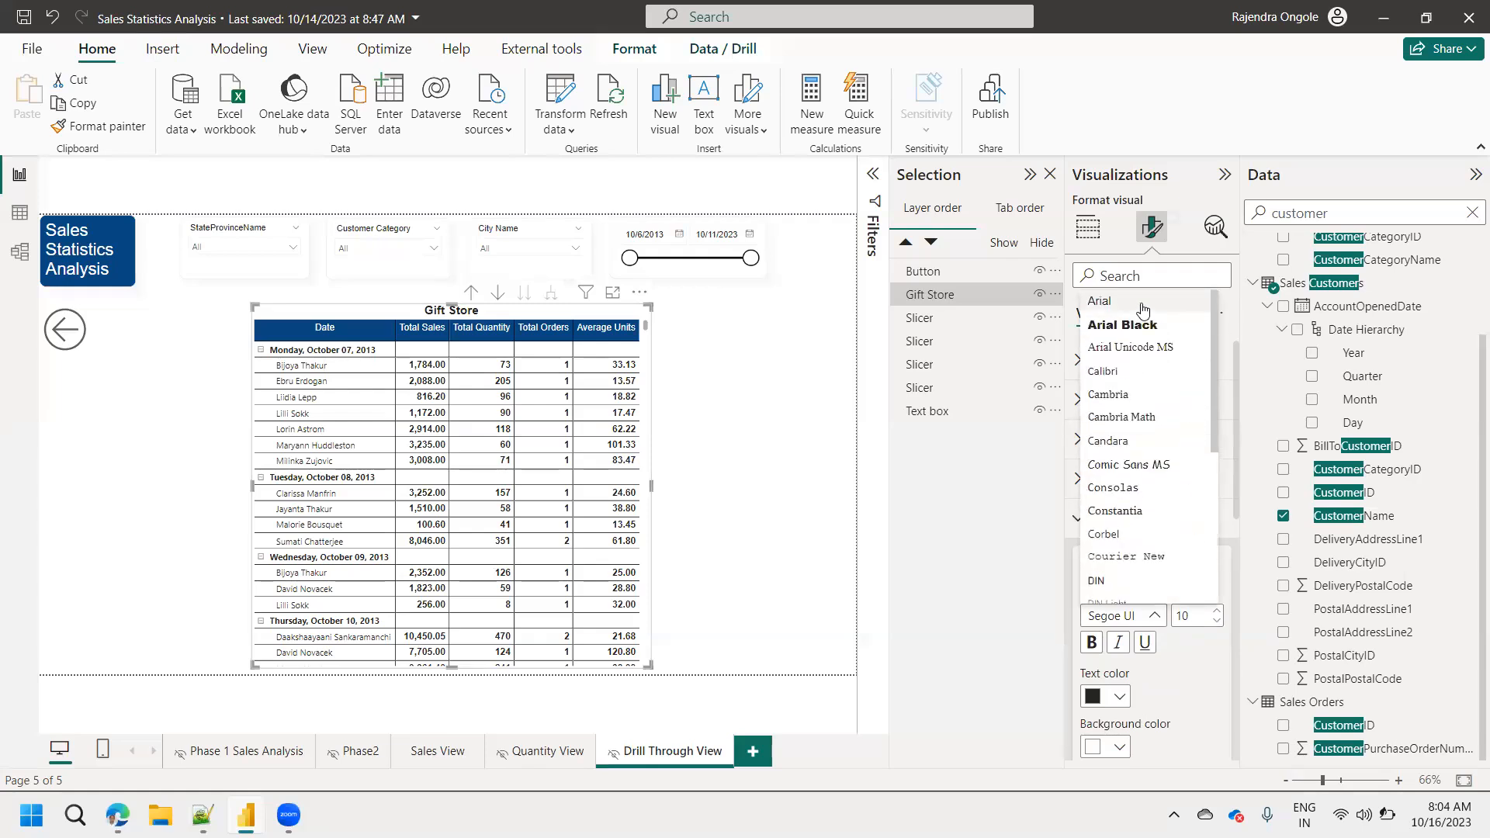
pyautogui.click(1140, 304)
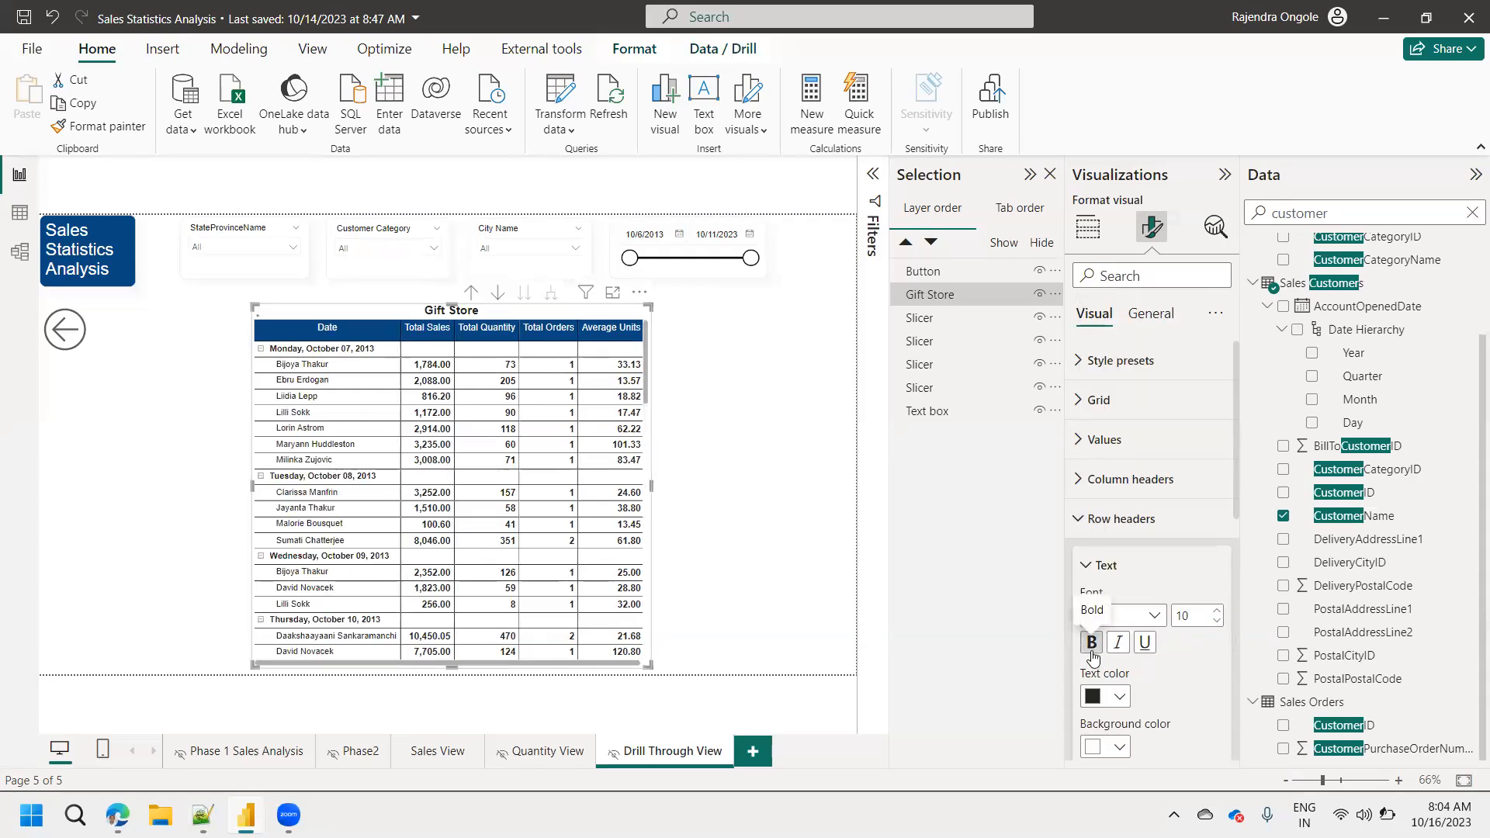
pyautogui.click(1091, 644)
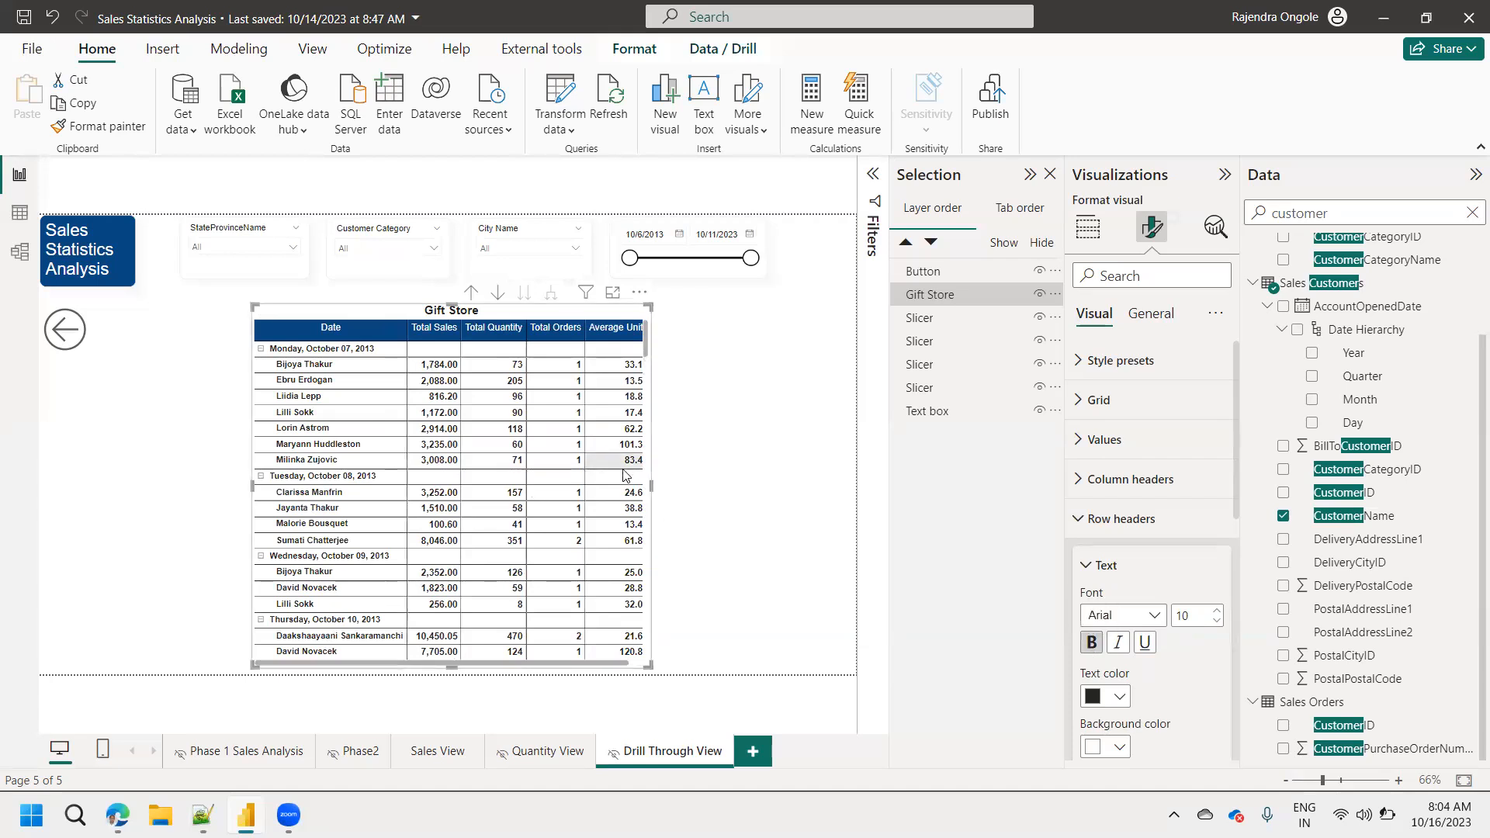
pyautogui.moveTo(656, 491); pyautogui.dragTo(687, 497)
pyautogui.click(758, 534)
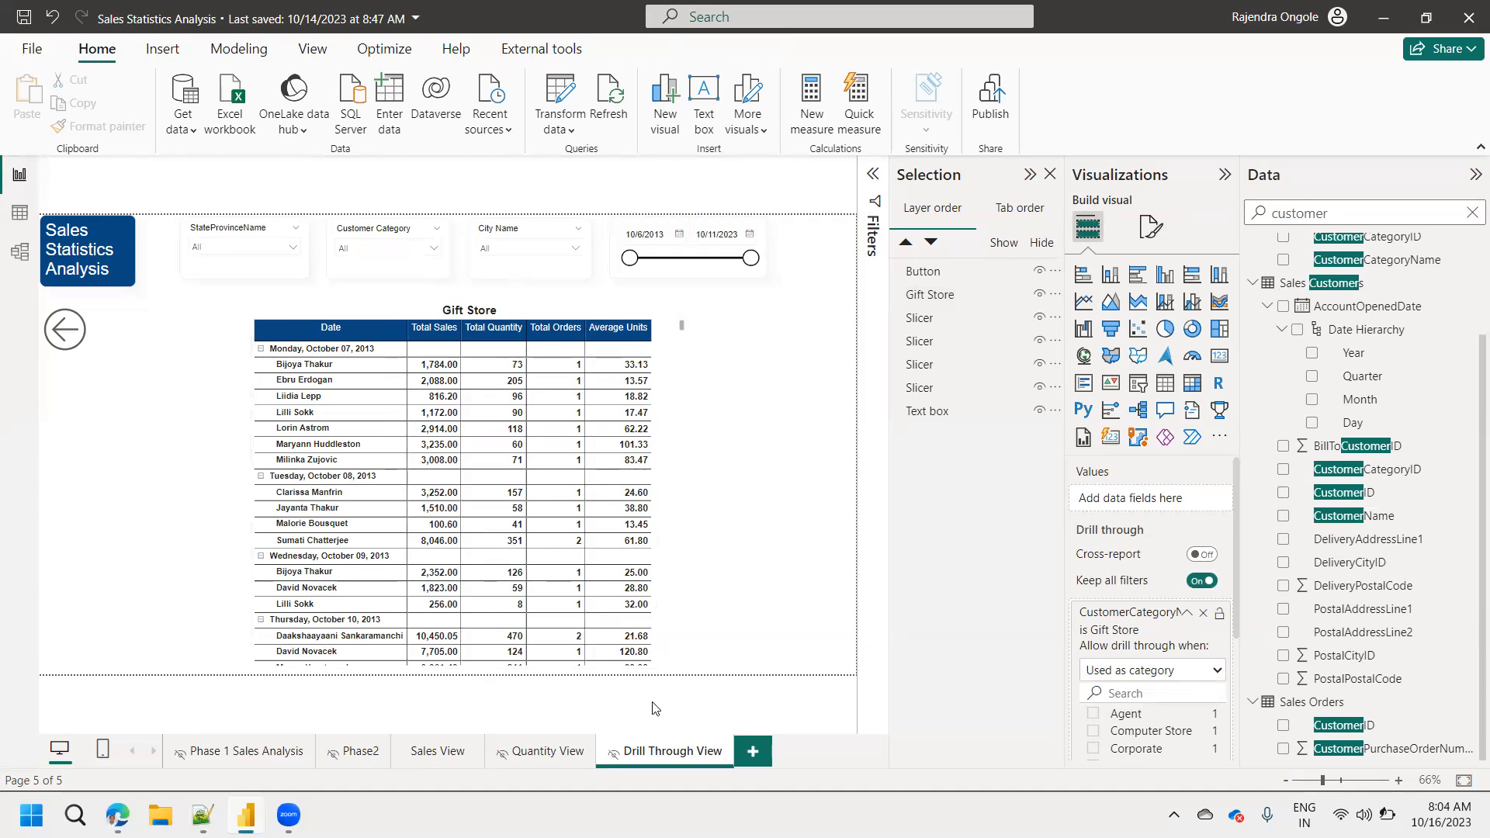
# Go through Sales View to Quantity View, drill through the donut chart's Gift Store slice to Drill Through View, and return to Quantity View.
pyautogui.click(450, 751)
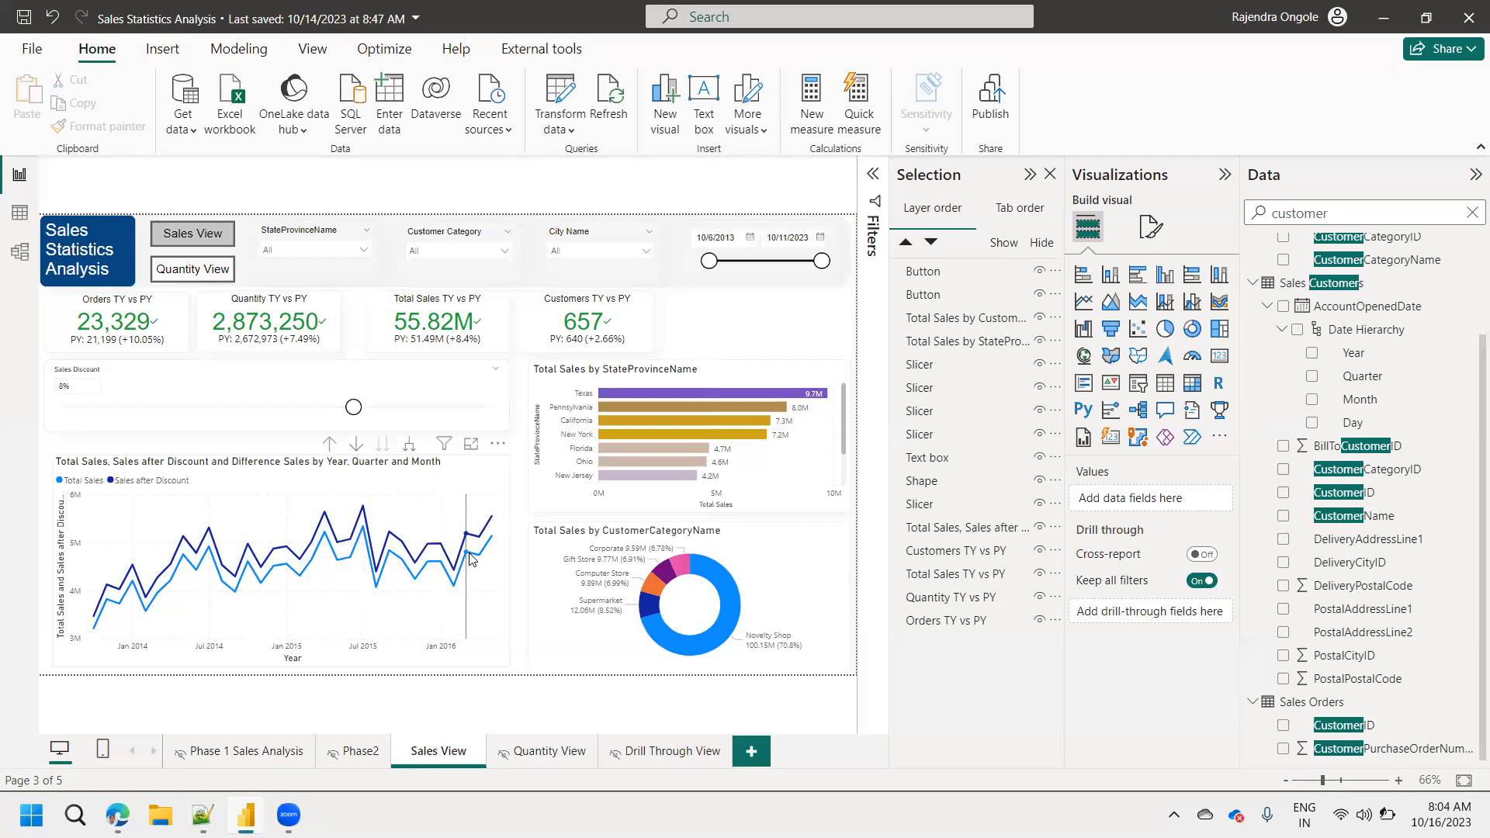
pyautogui.keyDown('ctrl'); pyautogui.click(214, 271); pyautogui.keyUp('ctrl')
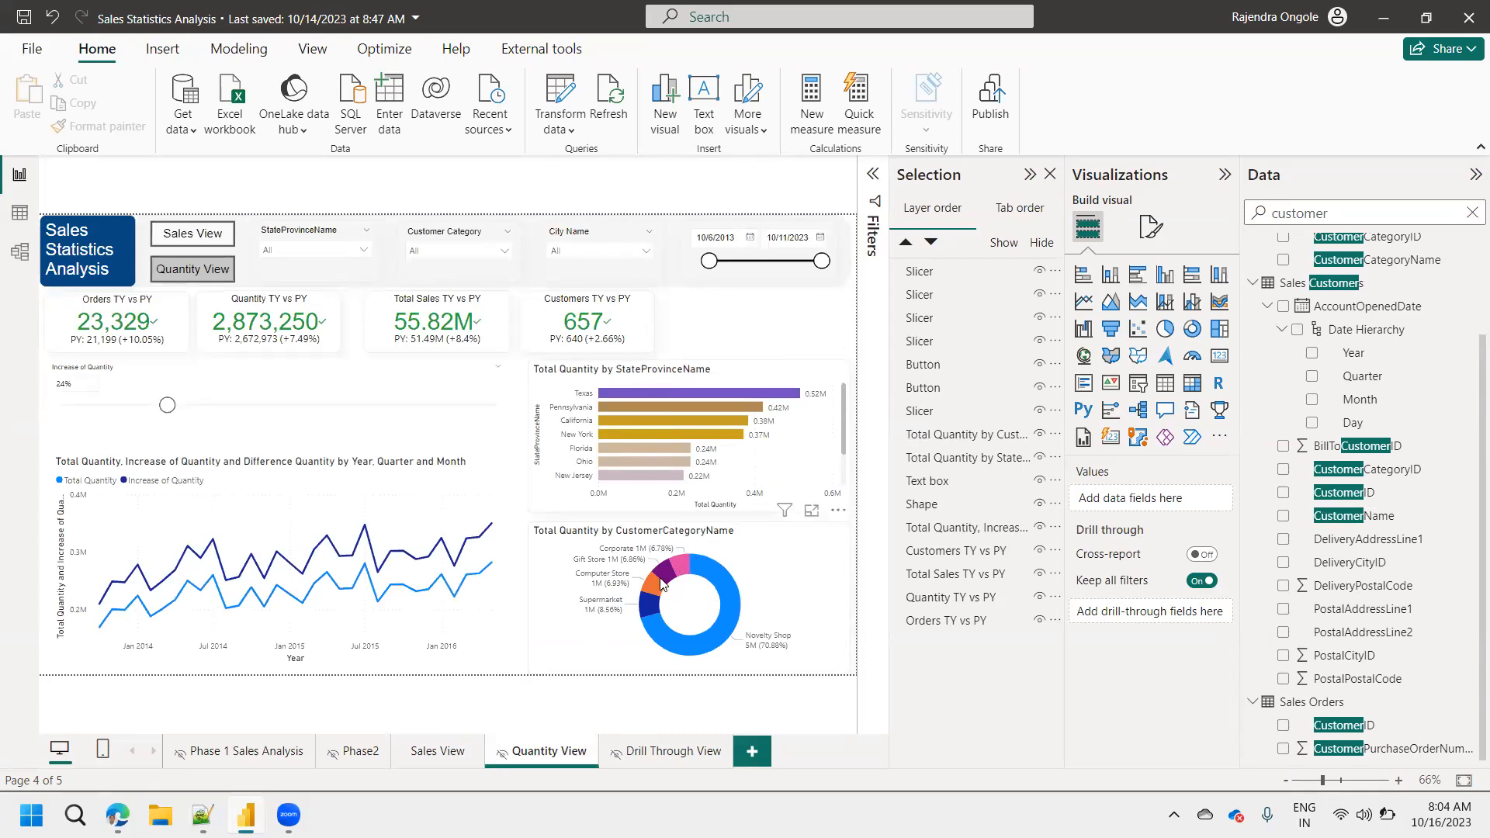
pyautogui.moveTo(664, 583)
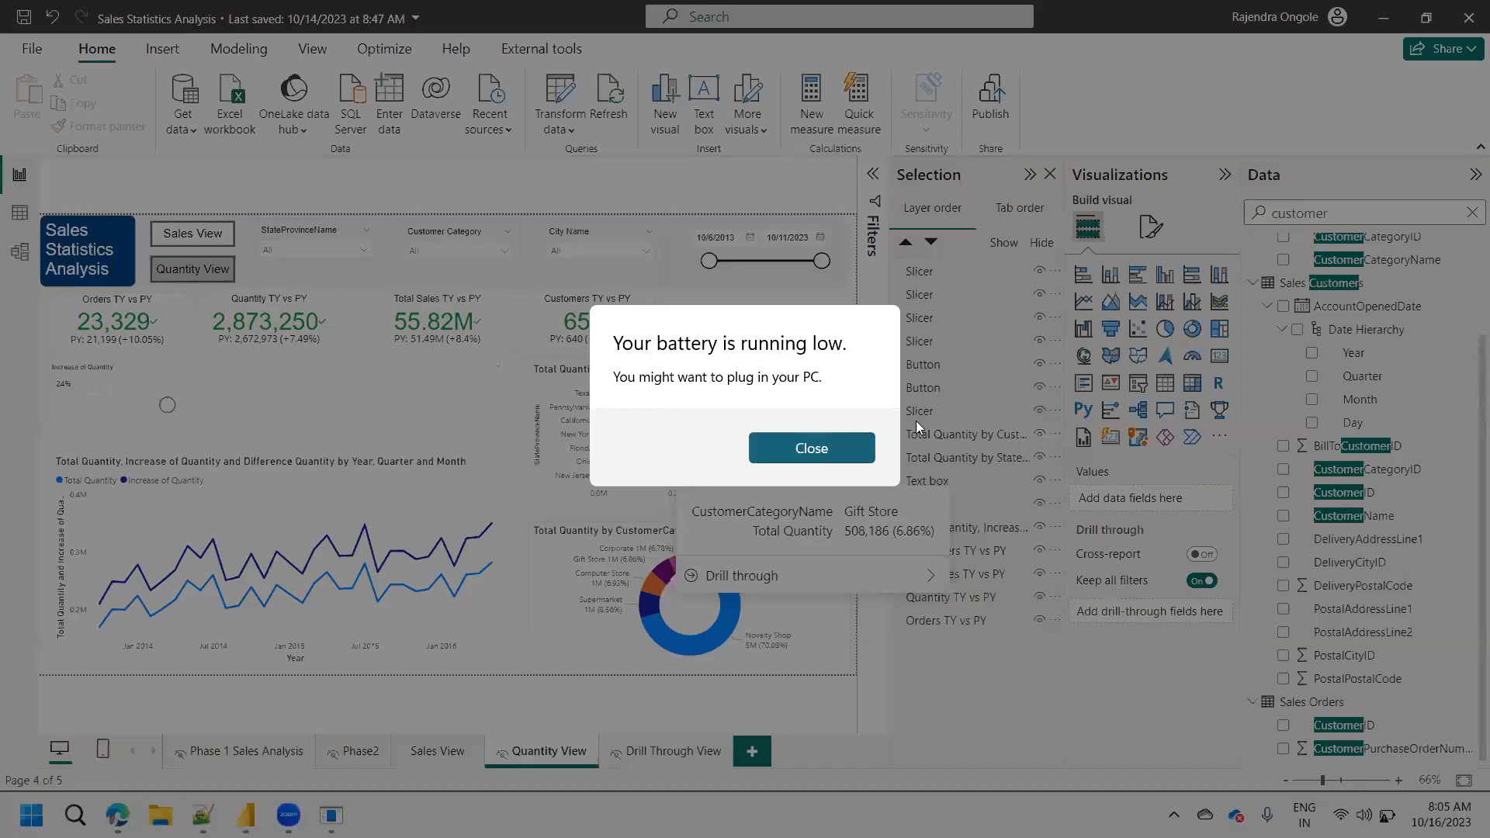
pyautogui.click(843, 441)
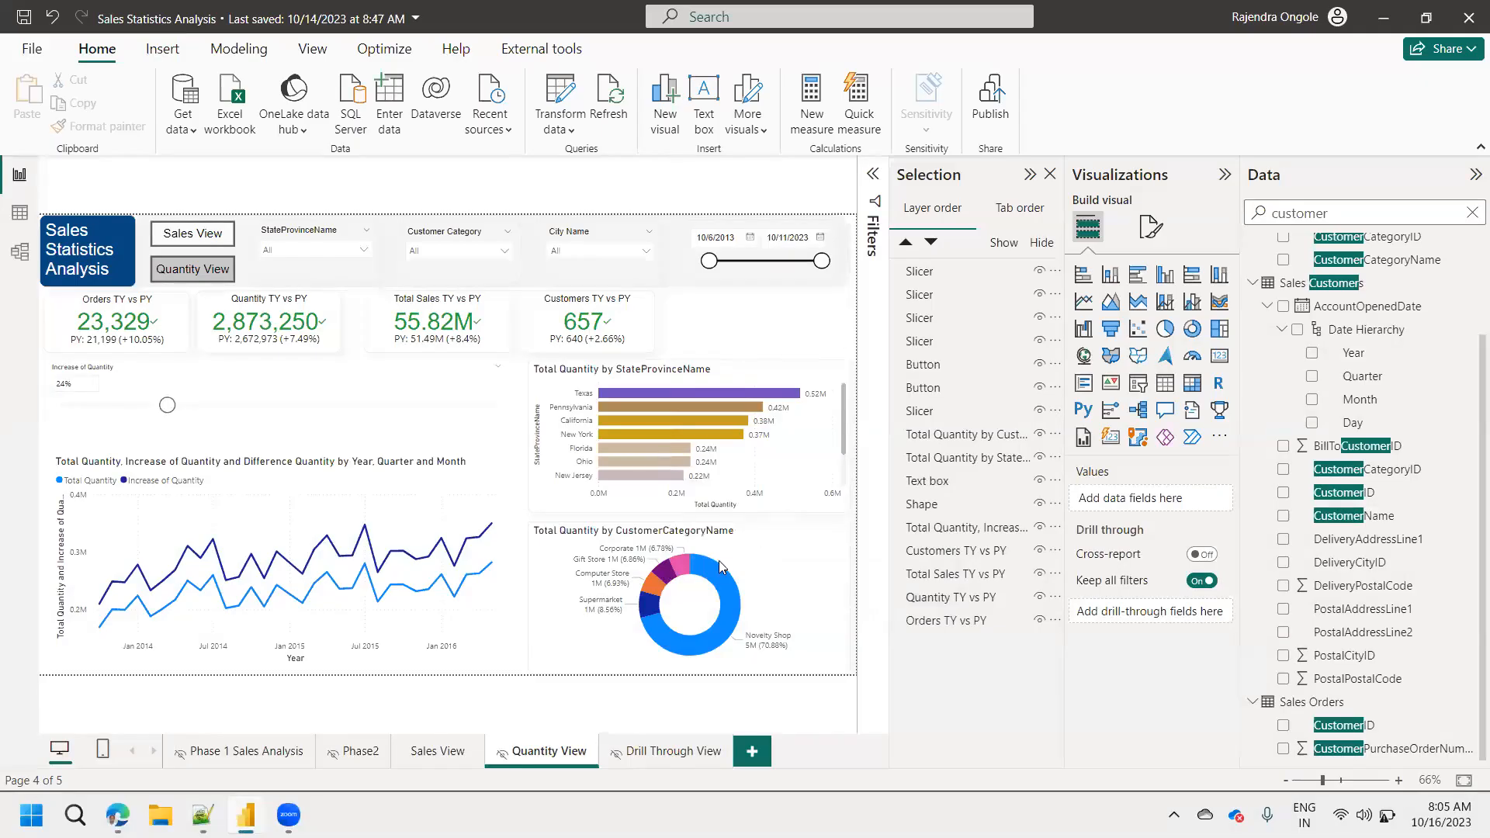
pyautogui.click(671, 574)
pyautogui.rightClick(671, 575)
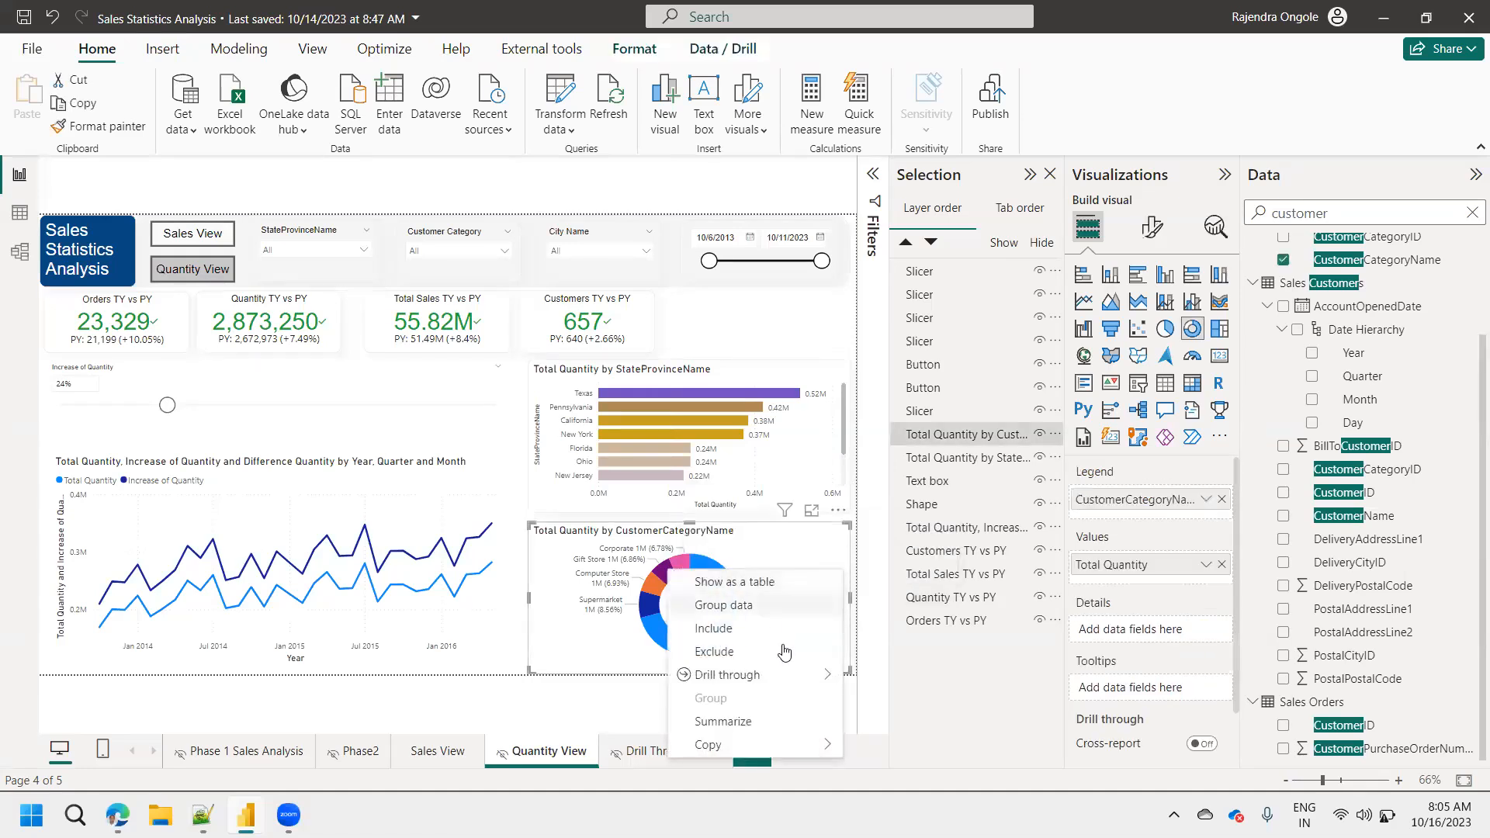
pyautogui.moveTo(710, 675)
pyautogui.click(913, 677)
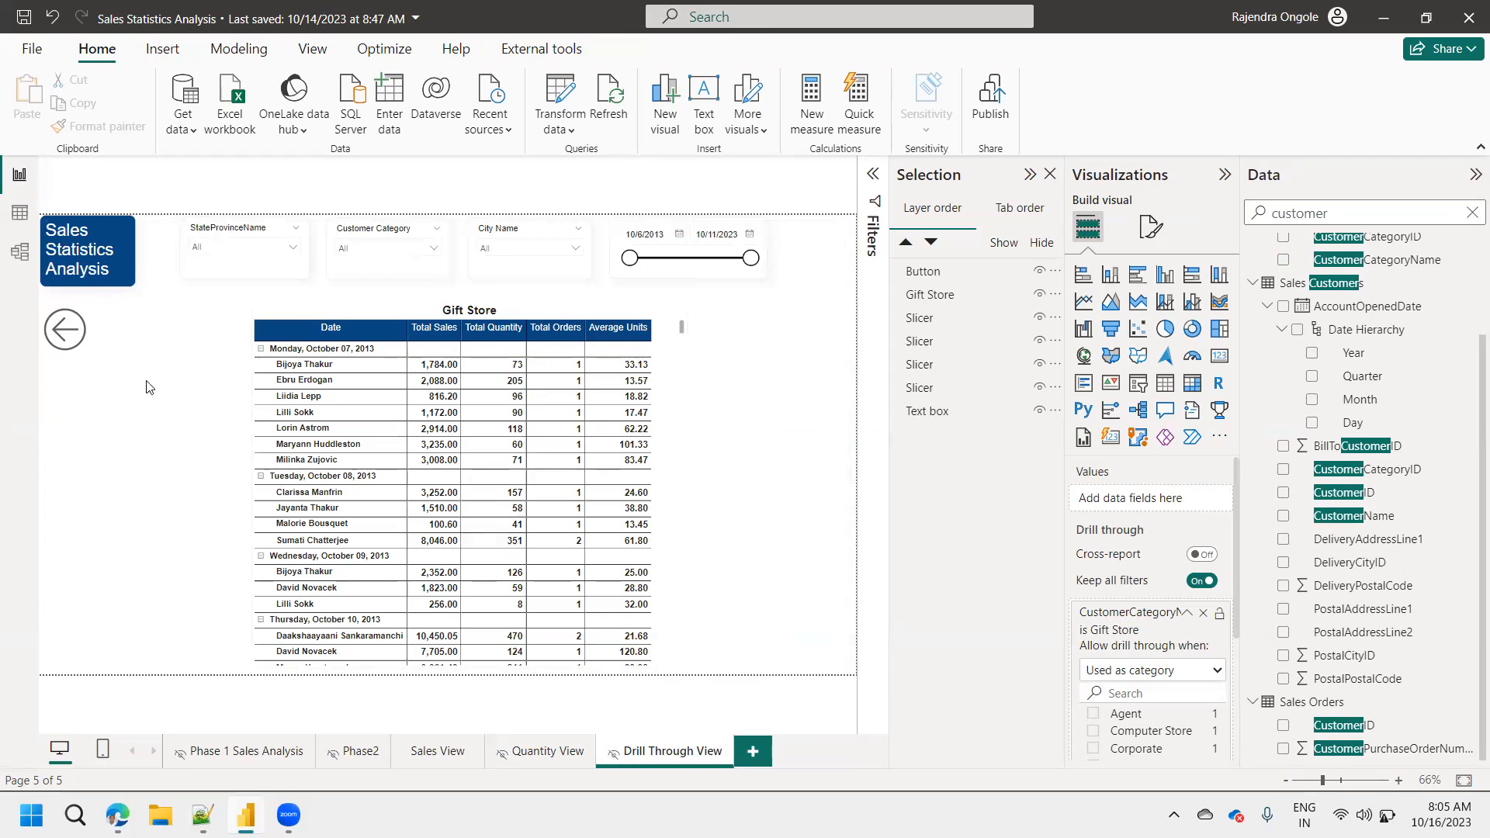
pyautogui.keyDown('ctrl'); pyautogui.click(67, 340); pyautogui.keyUp('ctrl')
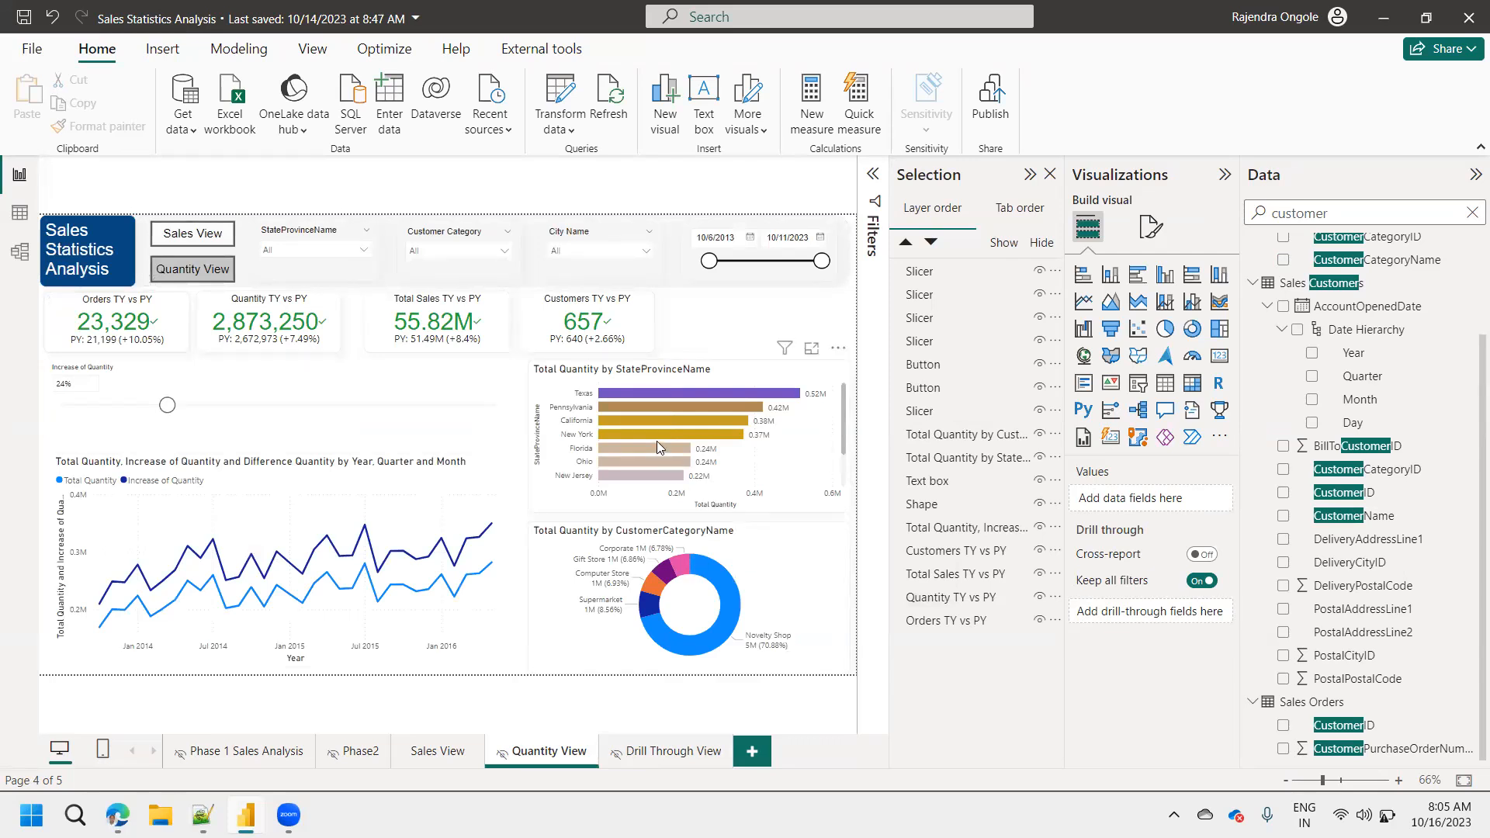
# On Drill Through View, search the fields for state and add StateProvinceName as another drill-through field.
pyautogui.moveTo(657, 439)
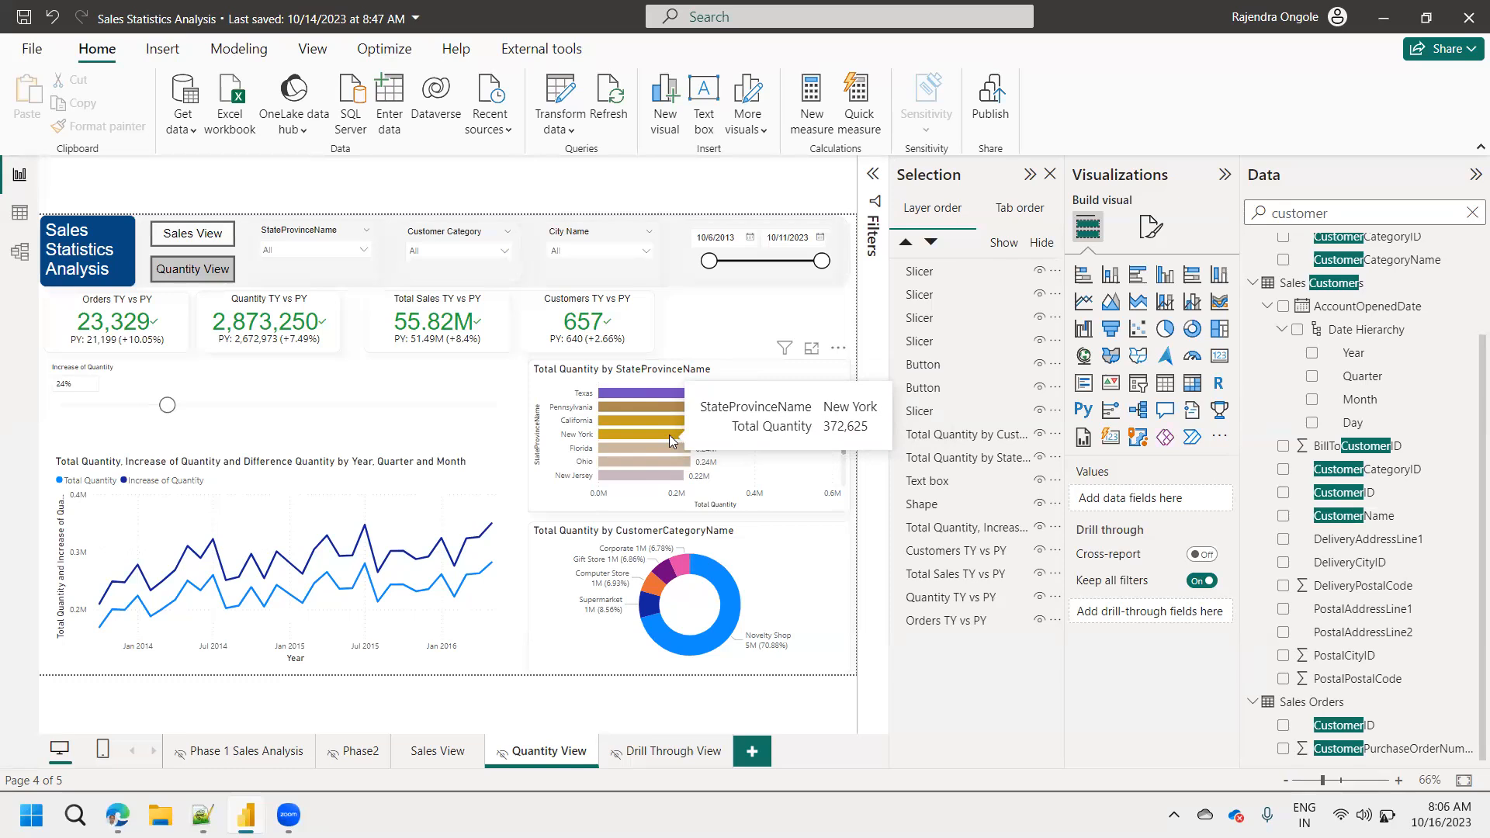
pyautogui.moveTo(677, 567)
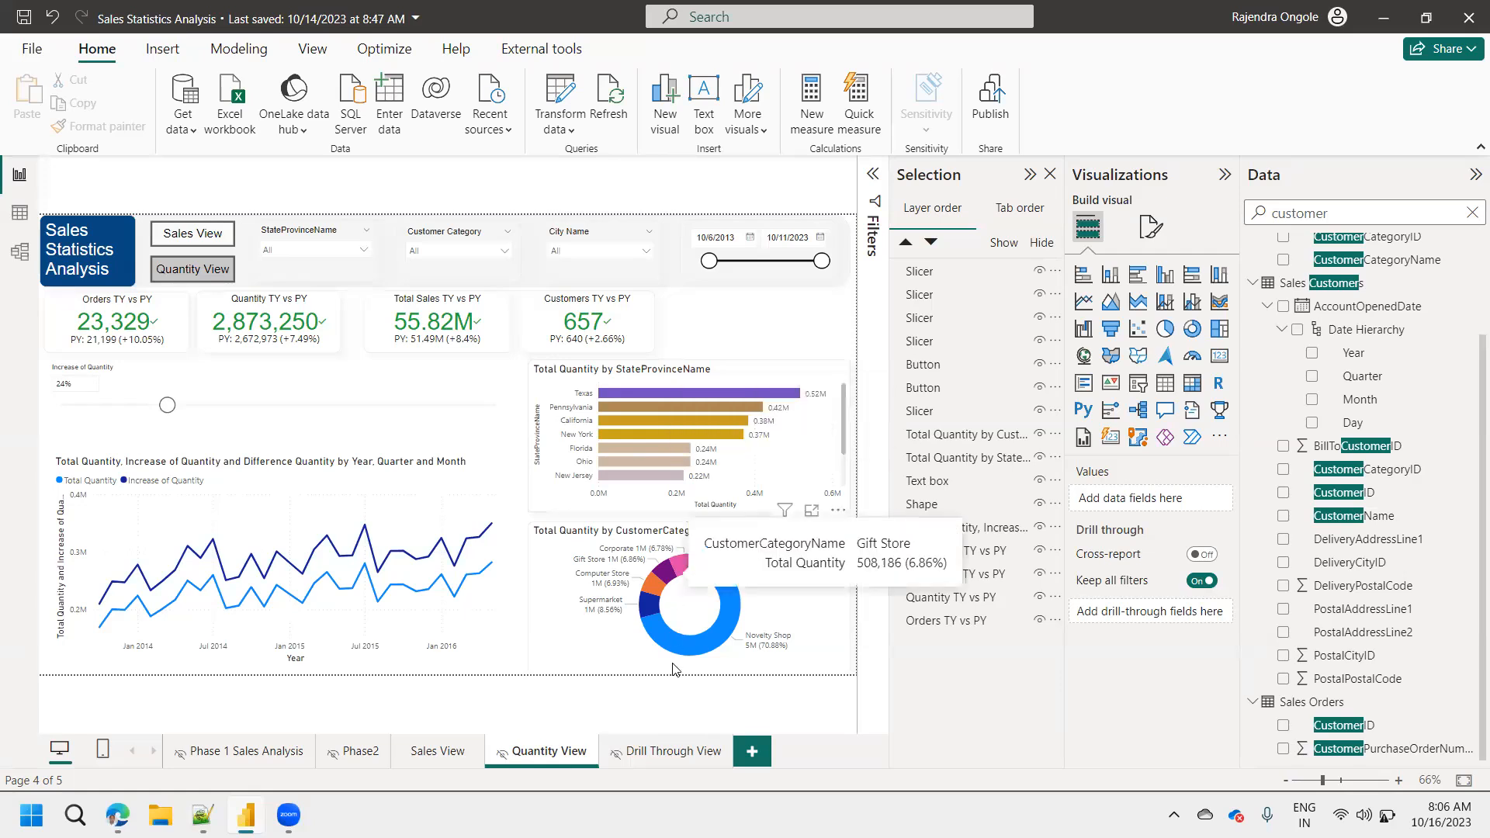
pyautogui.click(666, 755)
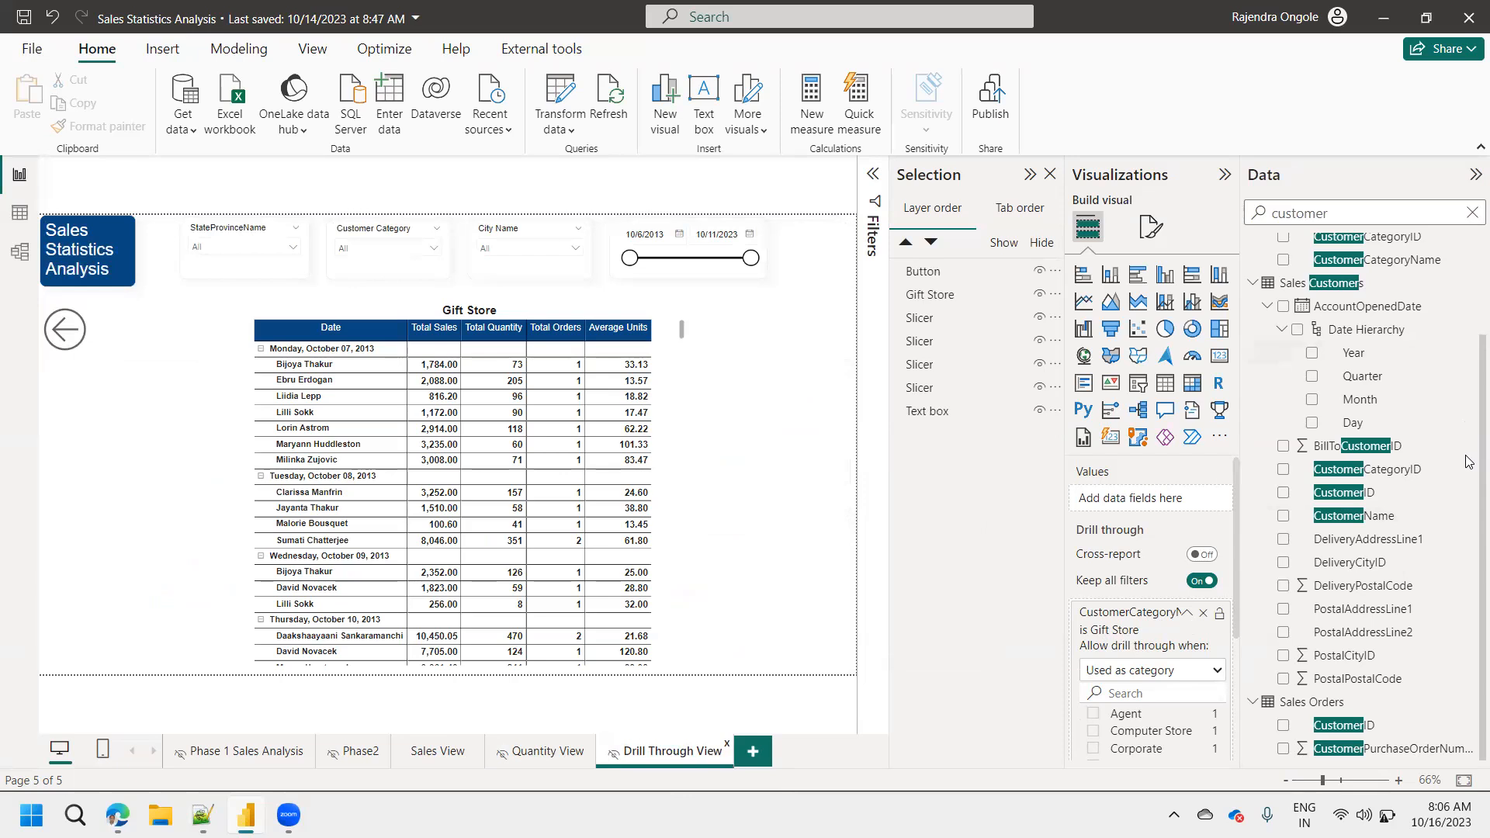
pyautogui.doubleClick(1322, 215)
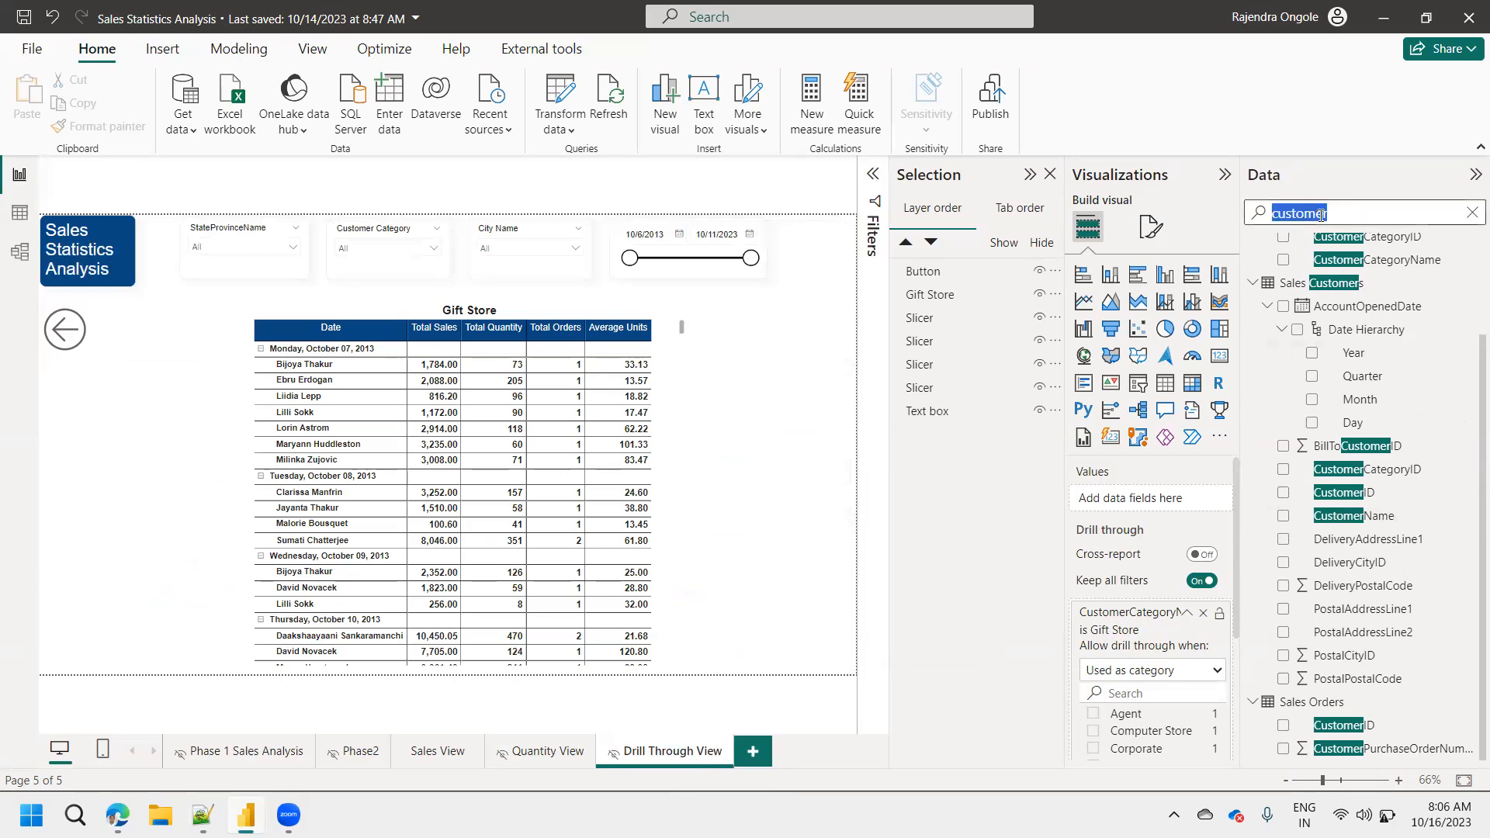
pyautogui.write('state')
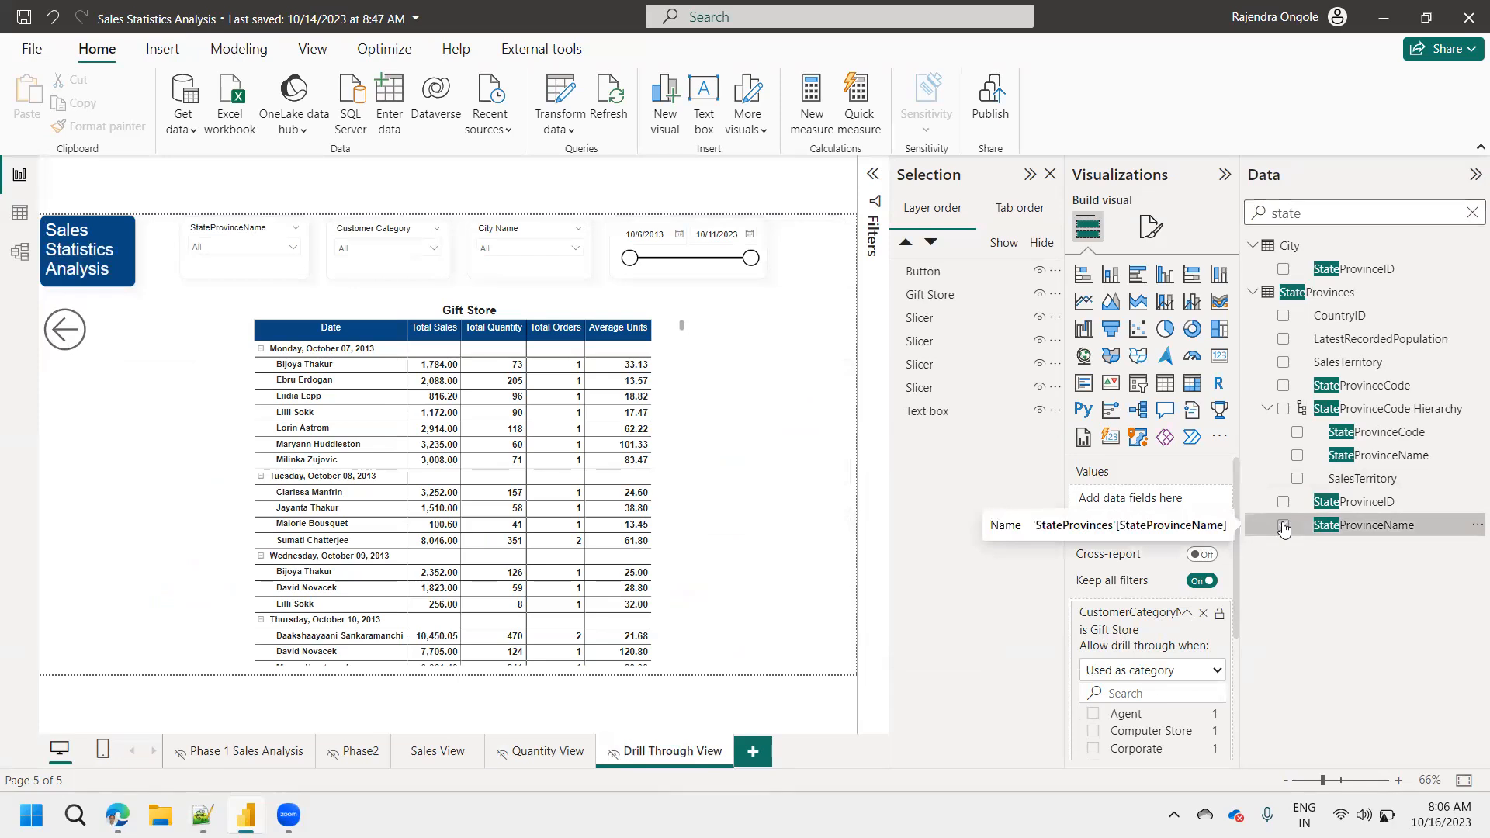
pyautogui.click(1284, 528)
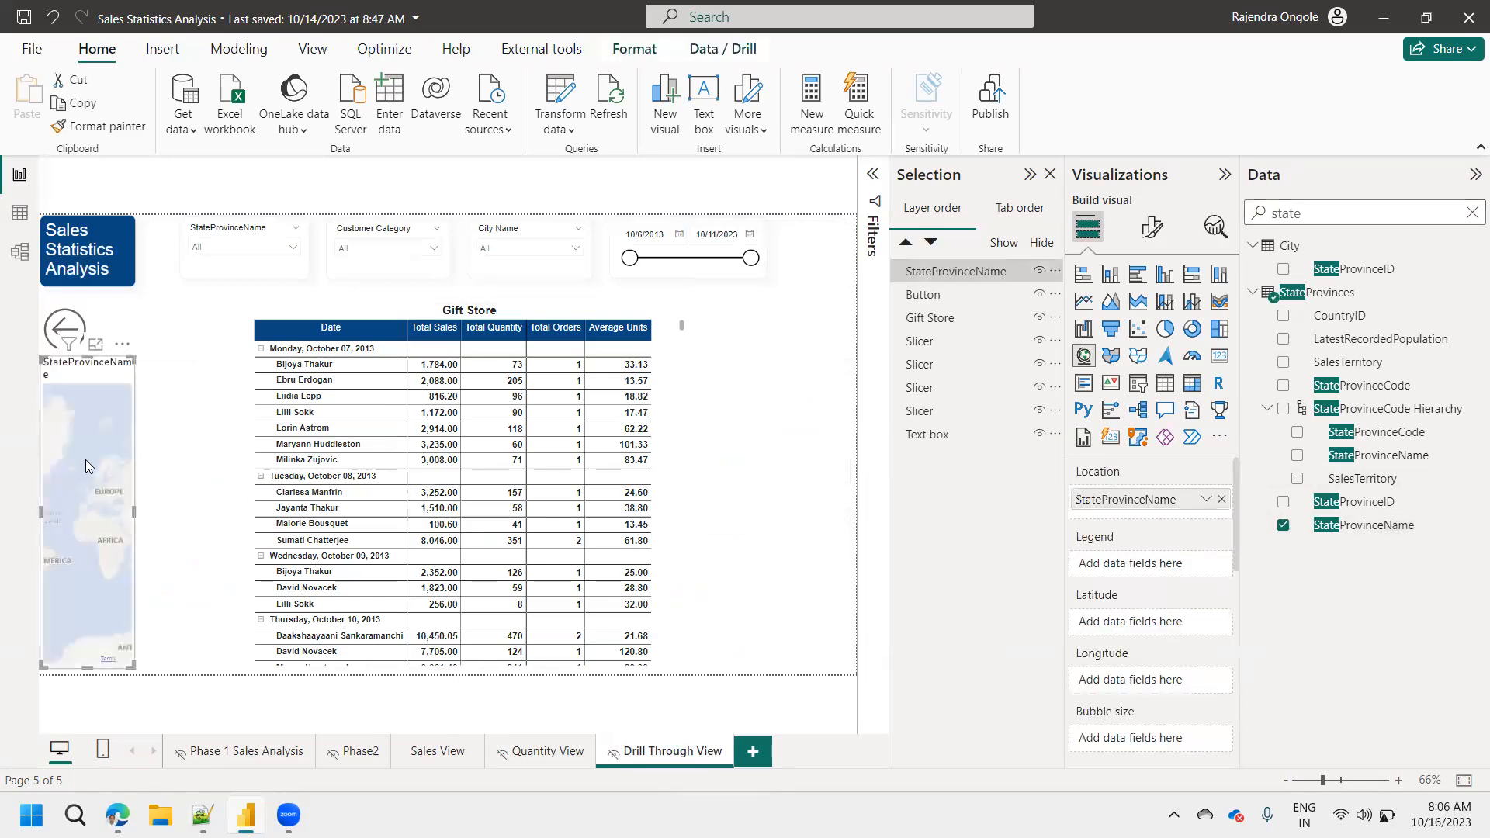
pyautogui.press('Delete')
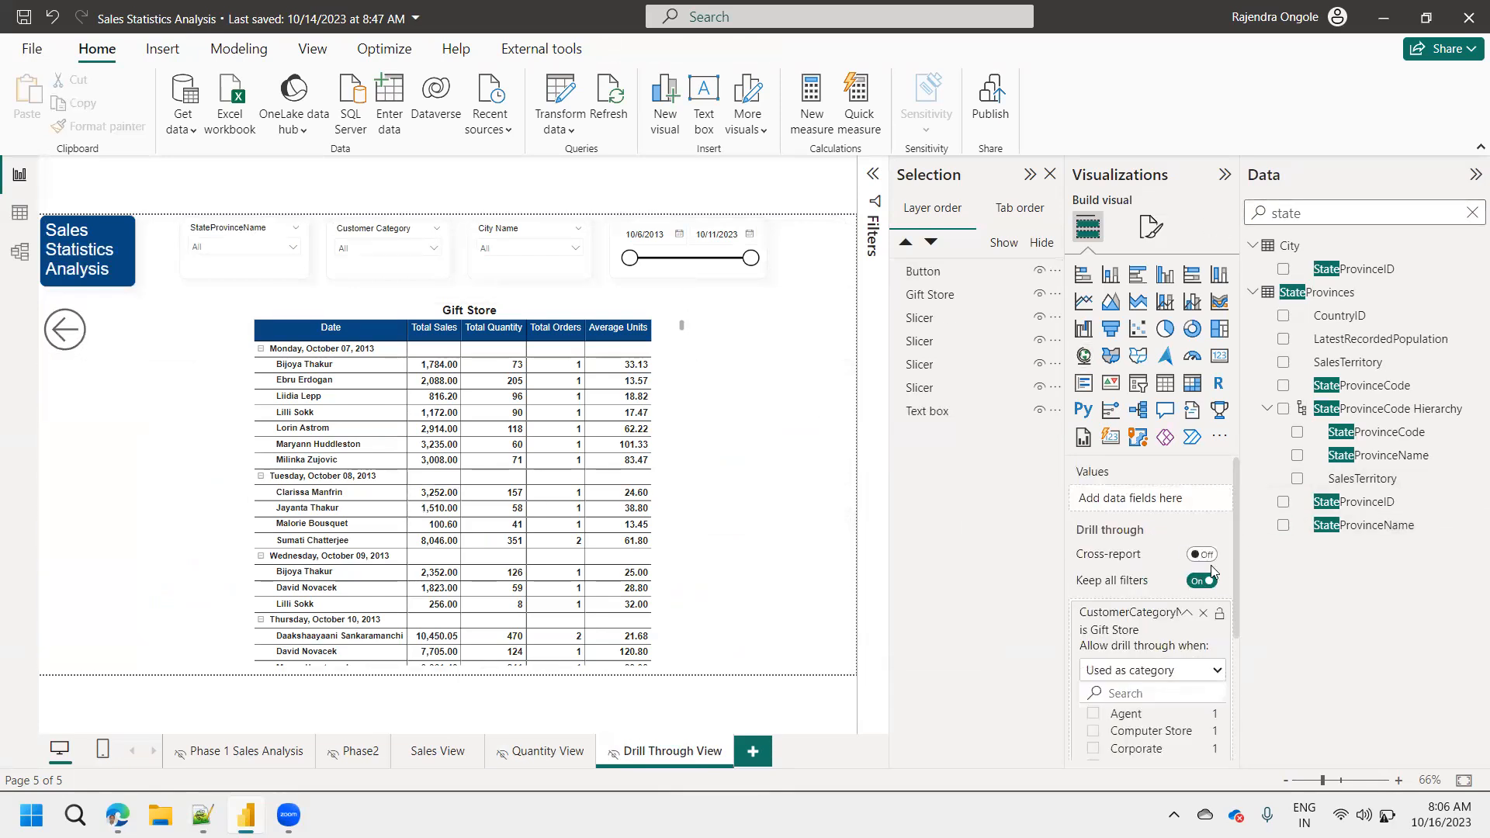
pyautogui.moveTo(1237, 588); pyautogui.dragTo(1247, 702)
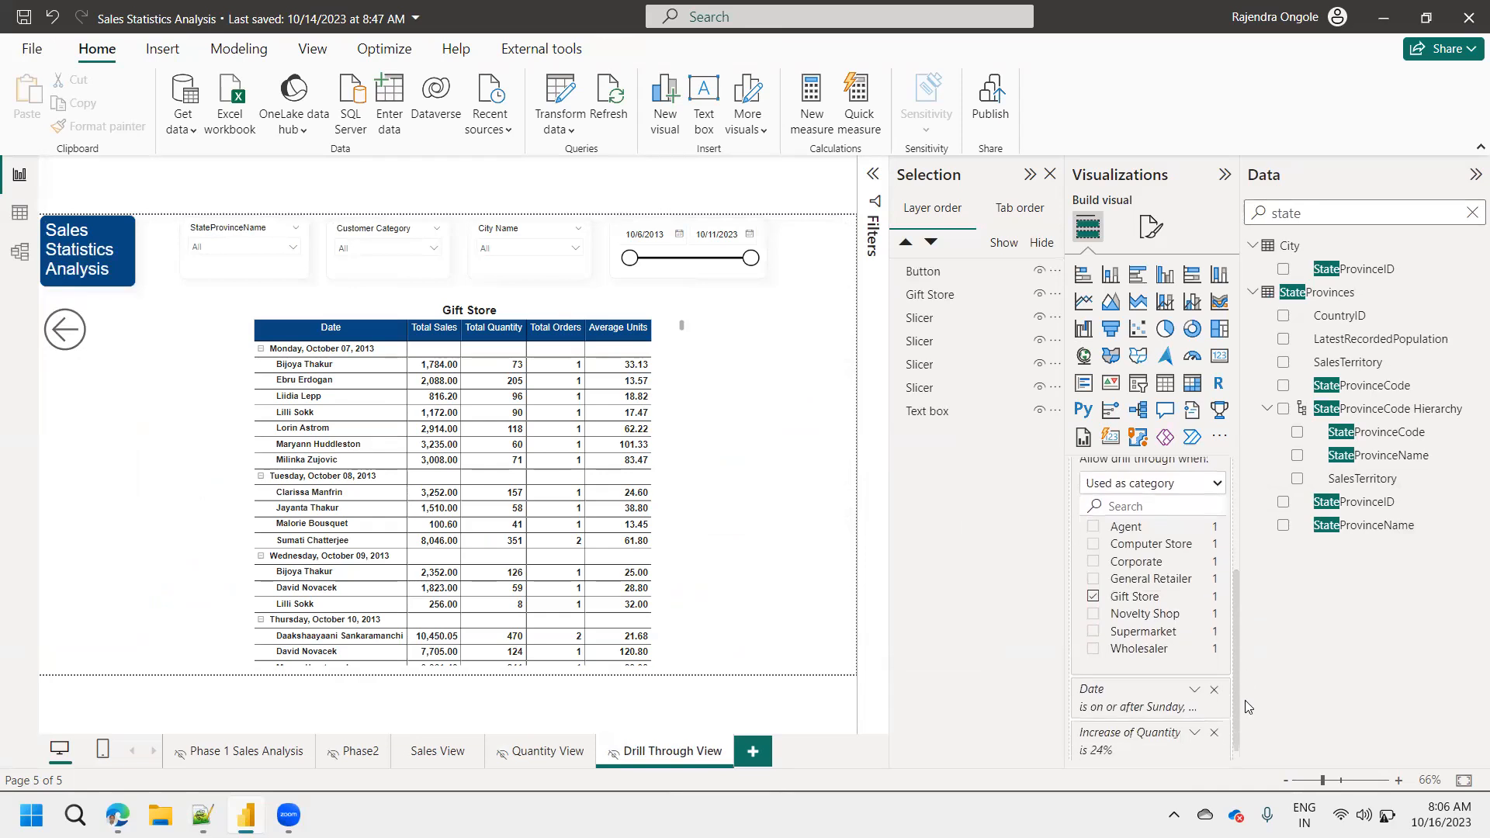
pyautogui.moveTo(1359, 525); pyautogui.dragTo(1133, 717)
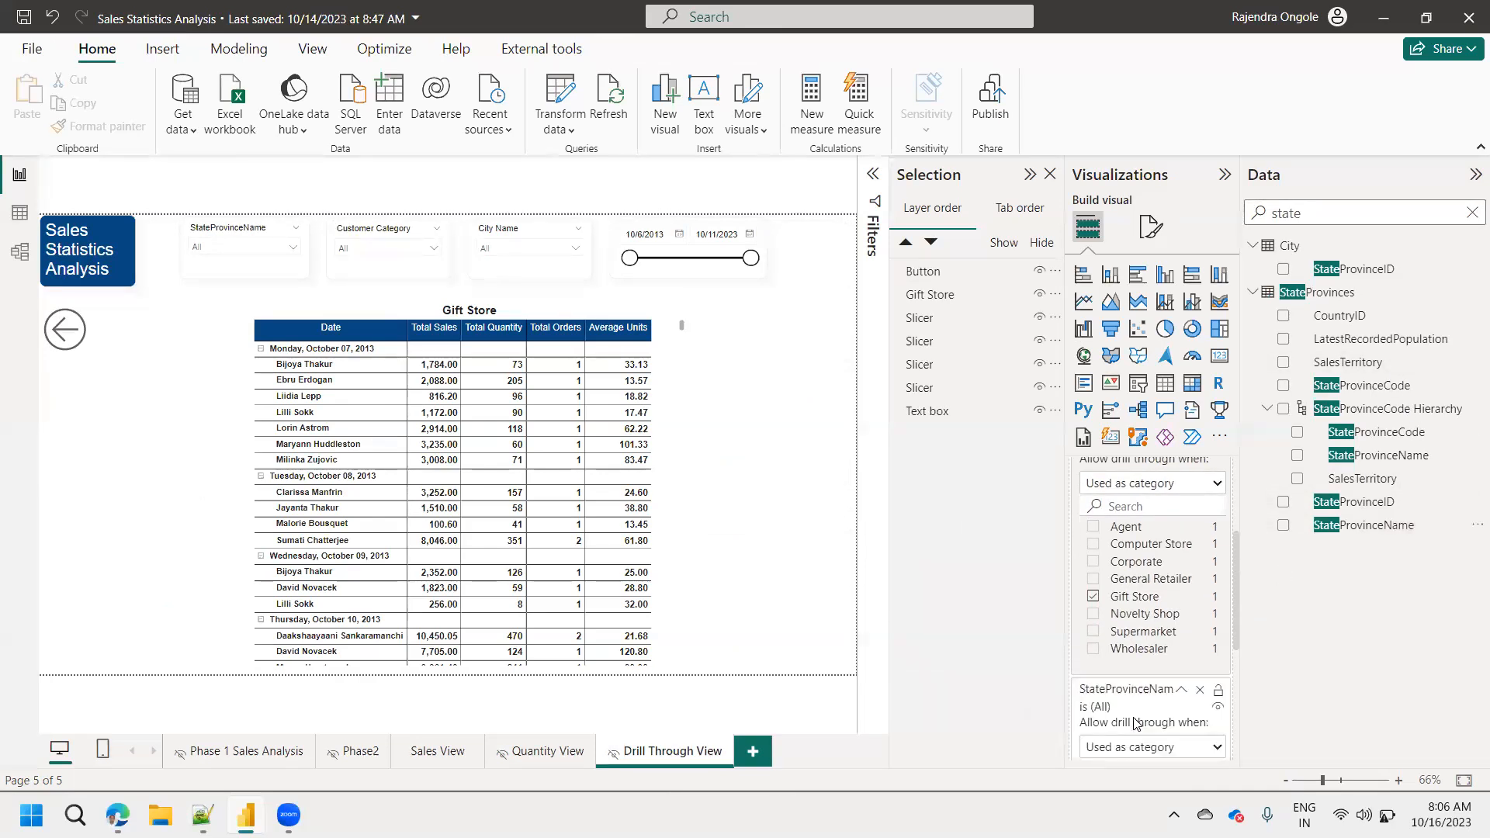
# Go to Sales View and drill through the California bar of the Total Sales by StateProvinceName chart to Drill Through View.
pyautogui.click(437, 751)
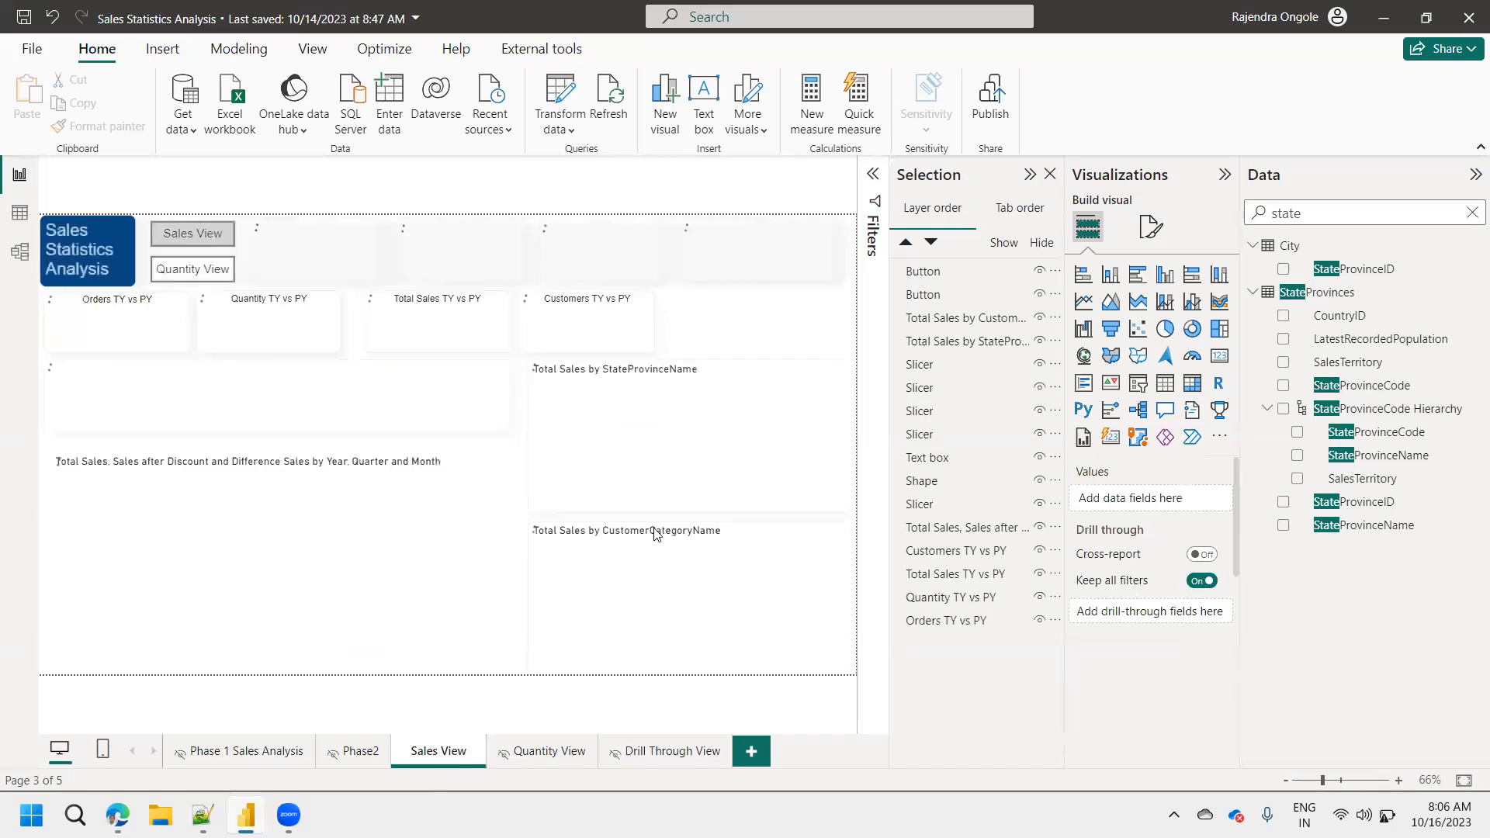
pyautogui.moveTo(662, 421)
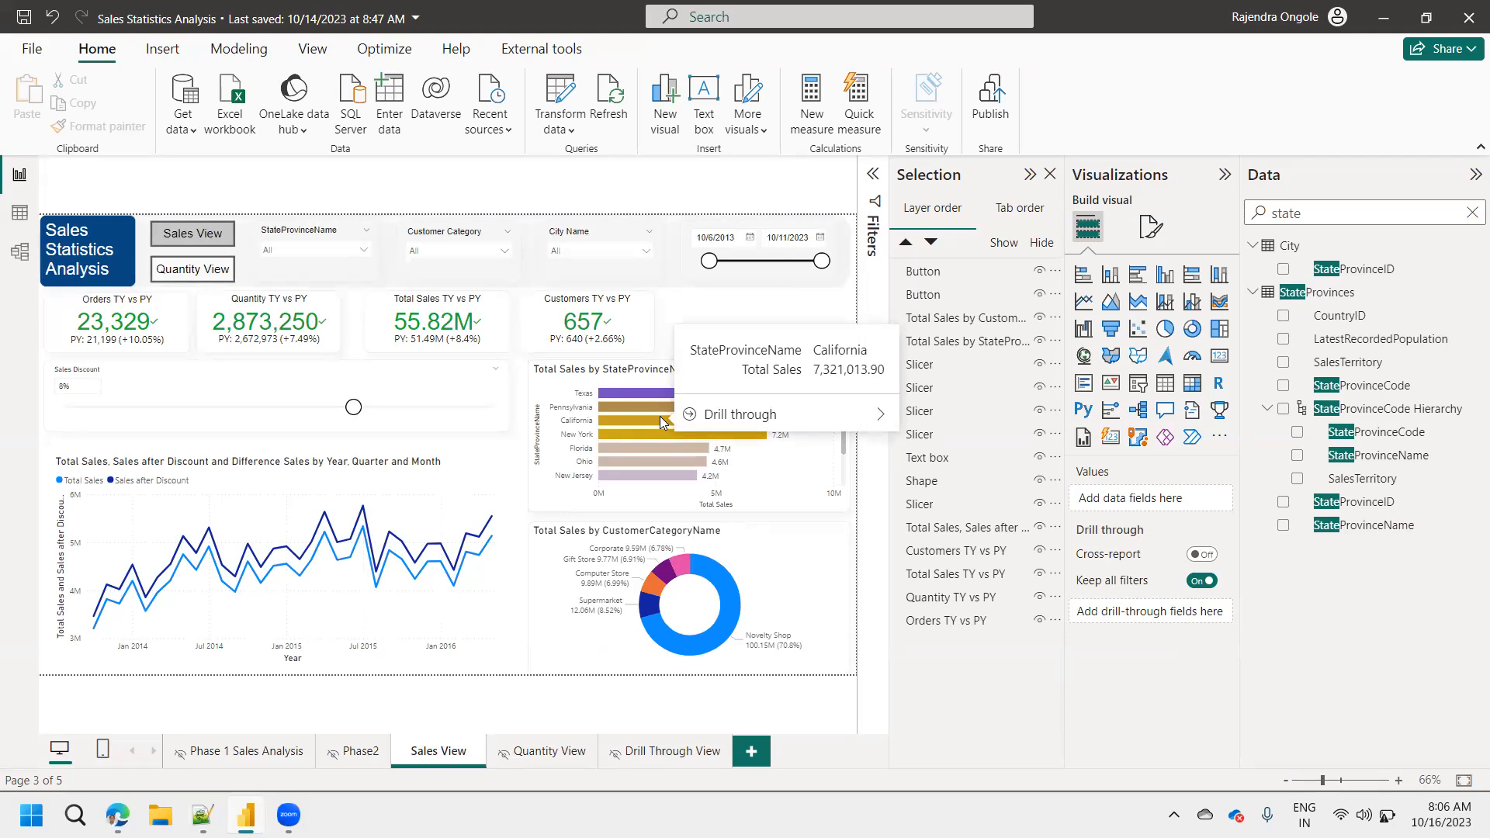
pyautogui.moveTo(772, 423)
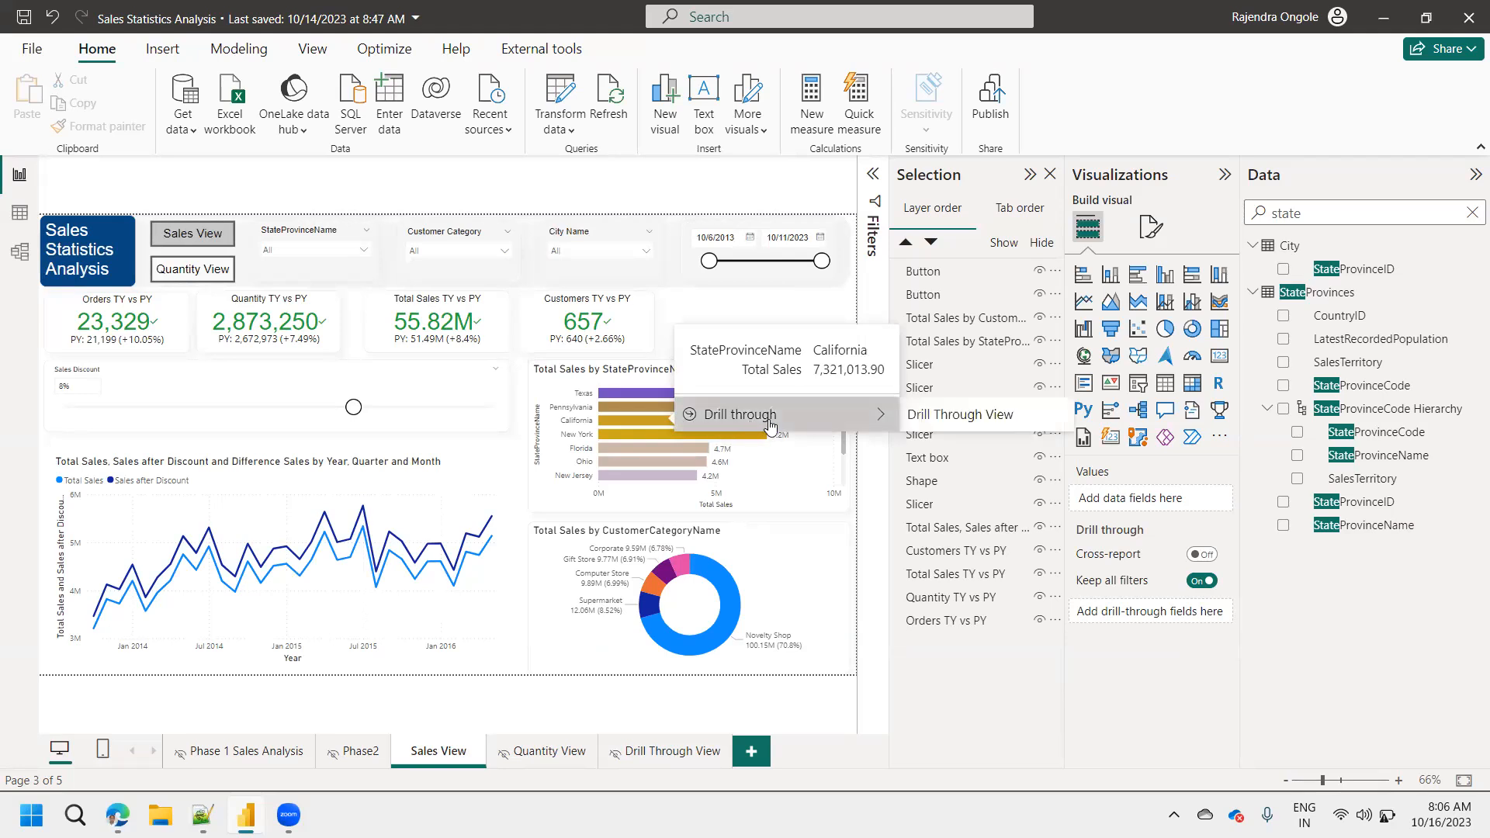
pyautogui.click(937, 416)
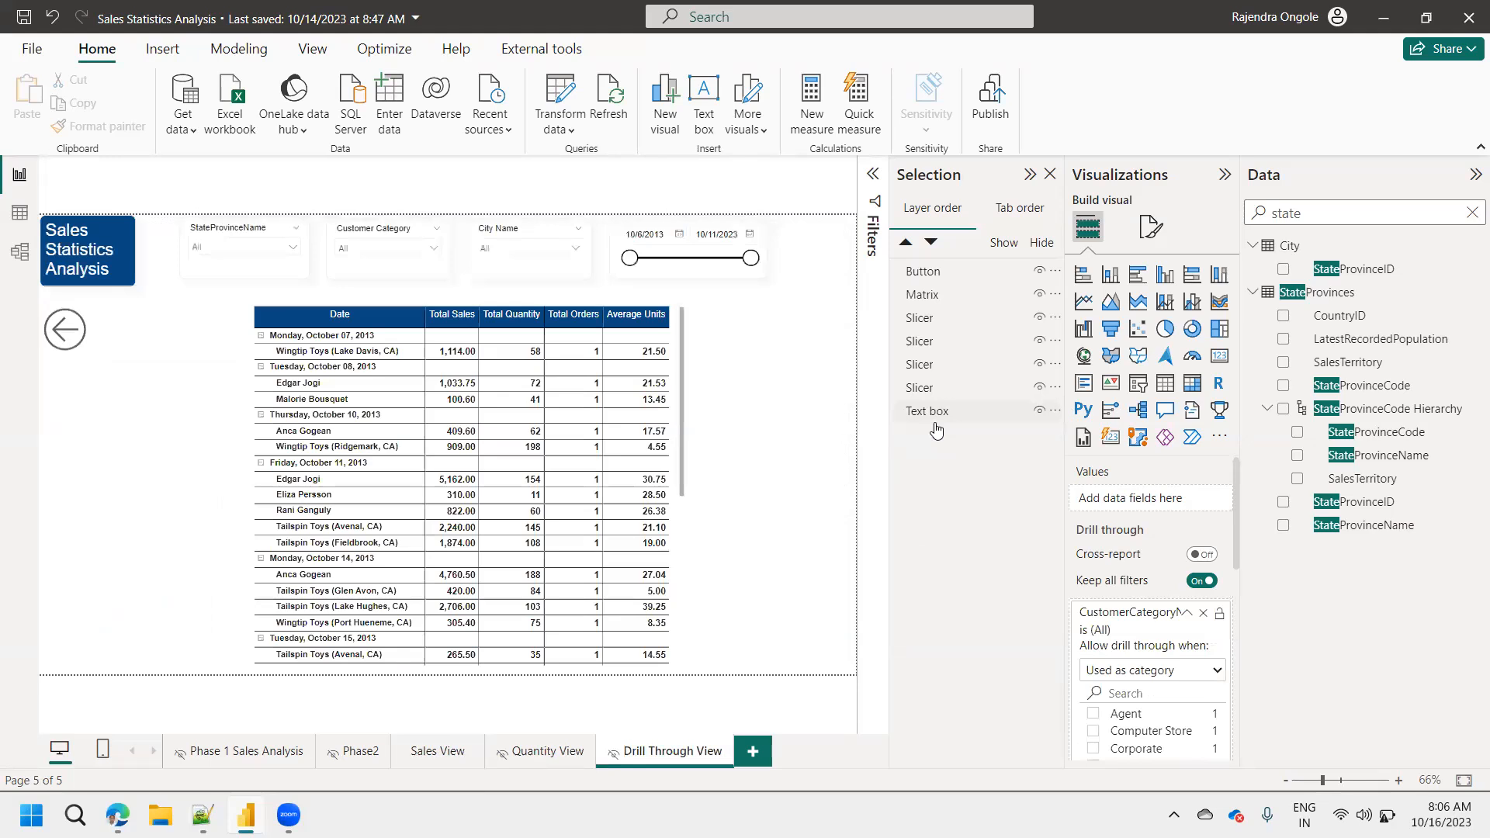
# Go to Quantity View and drill through the Florida bar of the Total Quantity by StateProvinceName chart to Drill Through View.
pyautogui.click(546, 751)
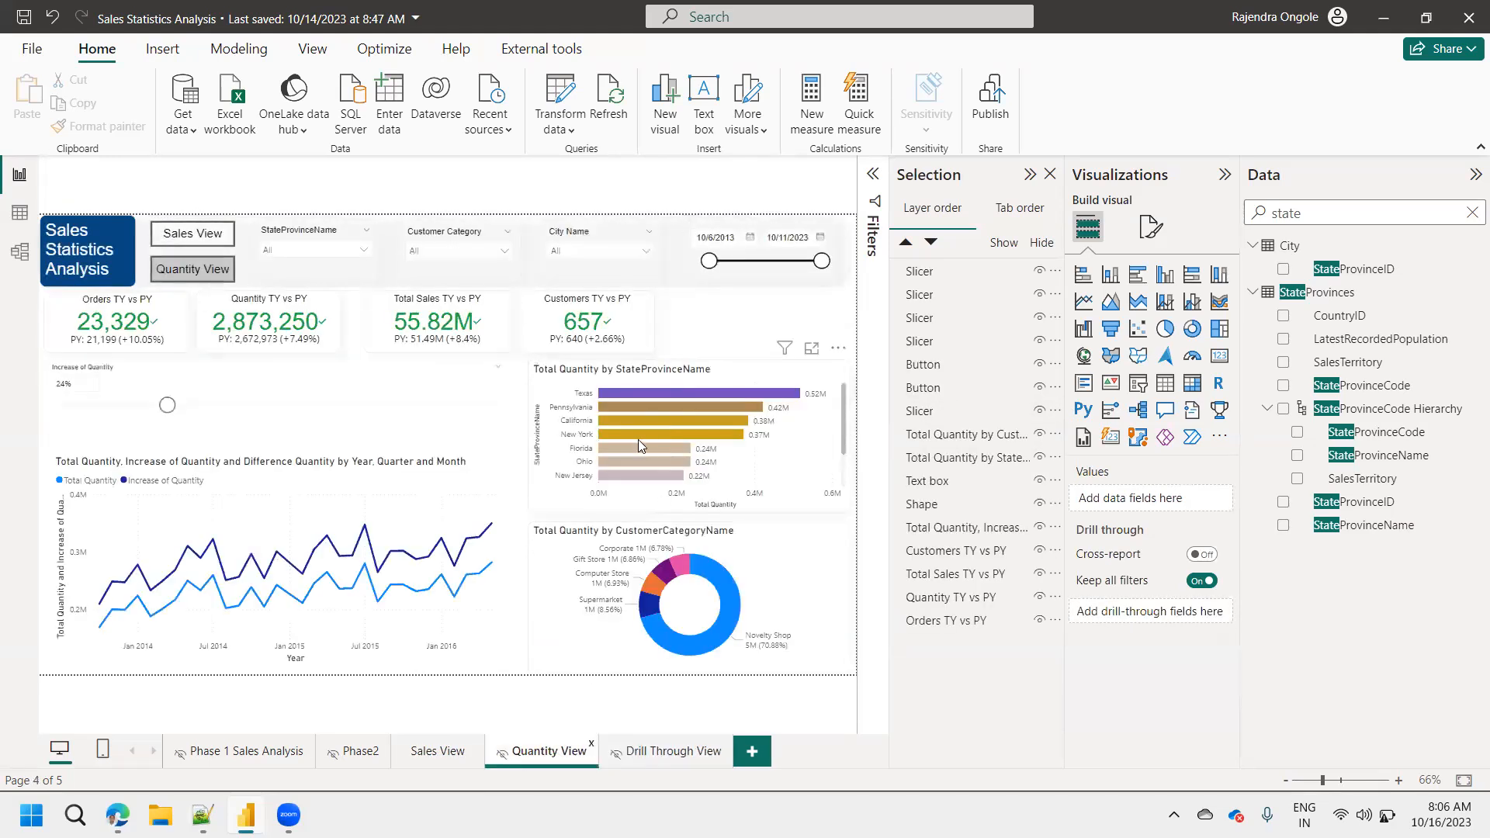
pyautogui.moveTo(636, 450)
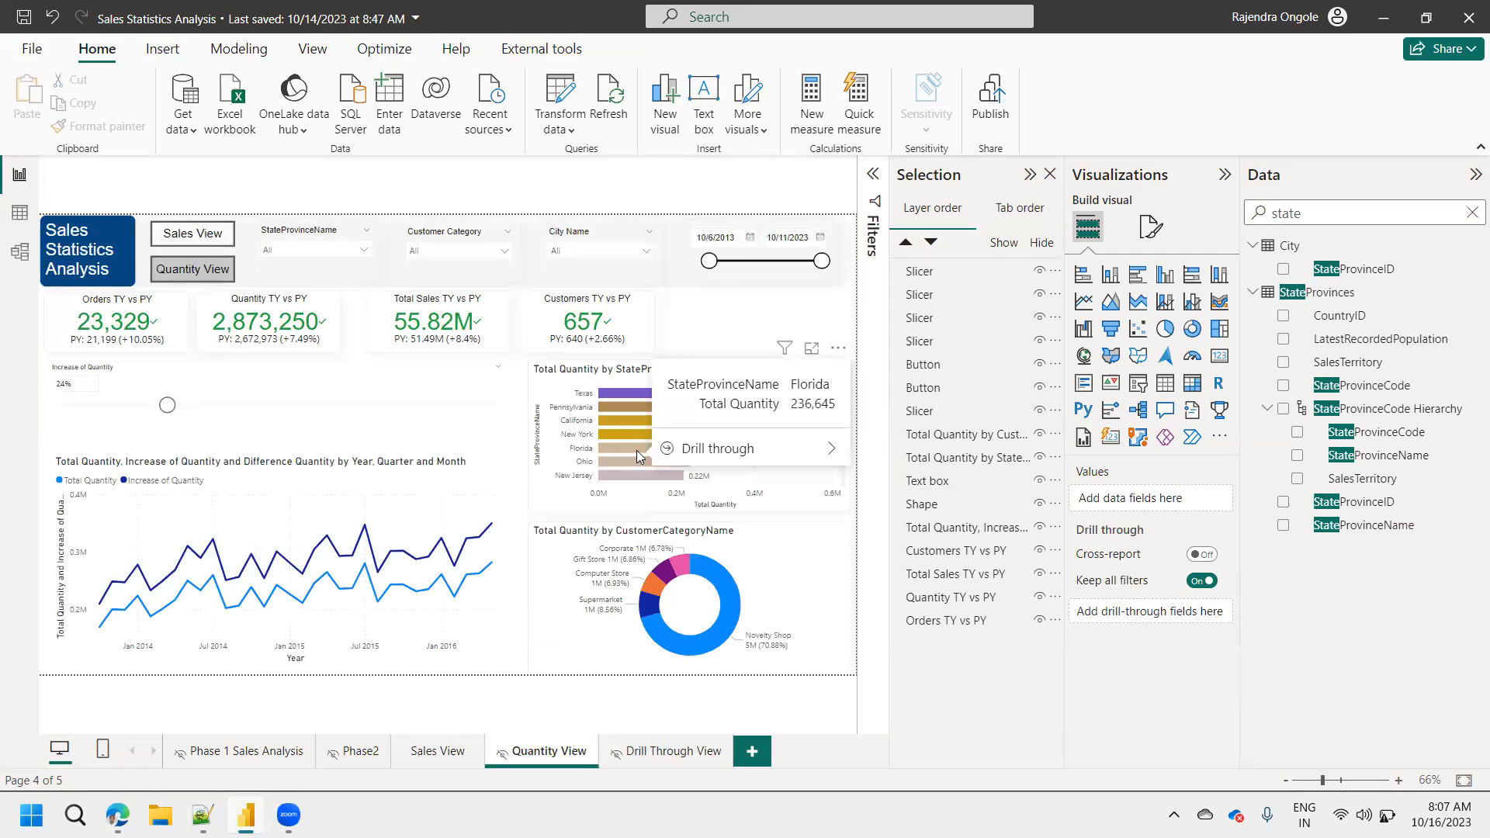
pyautogui.rightClick(636, 451)
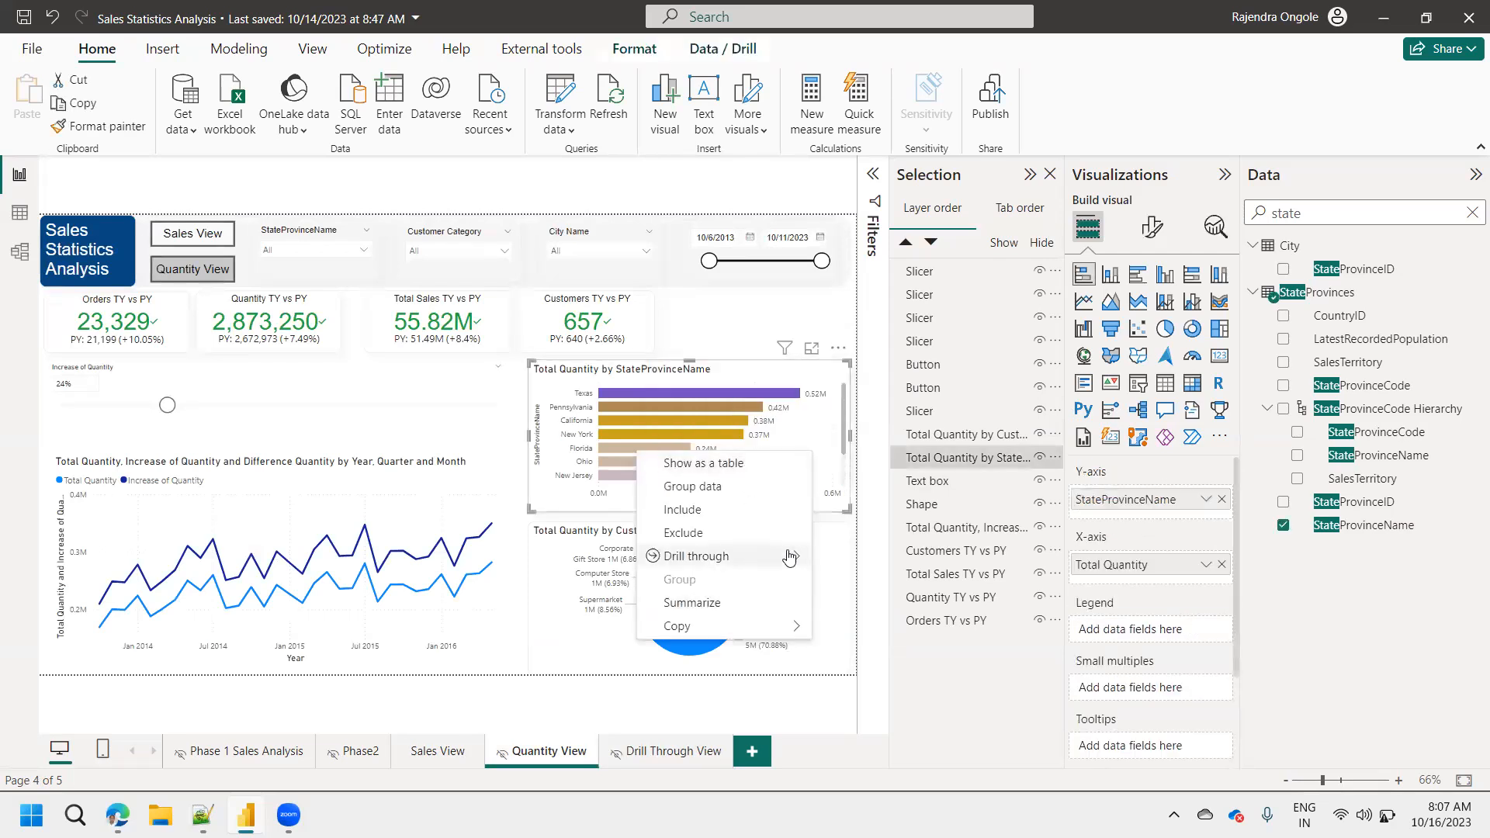
pyautogui.moveTo(788, 557)
pyautogui.click(886, 558)
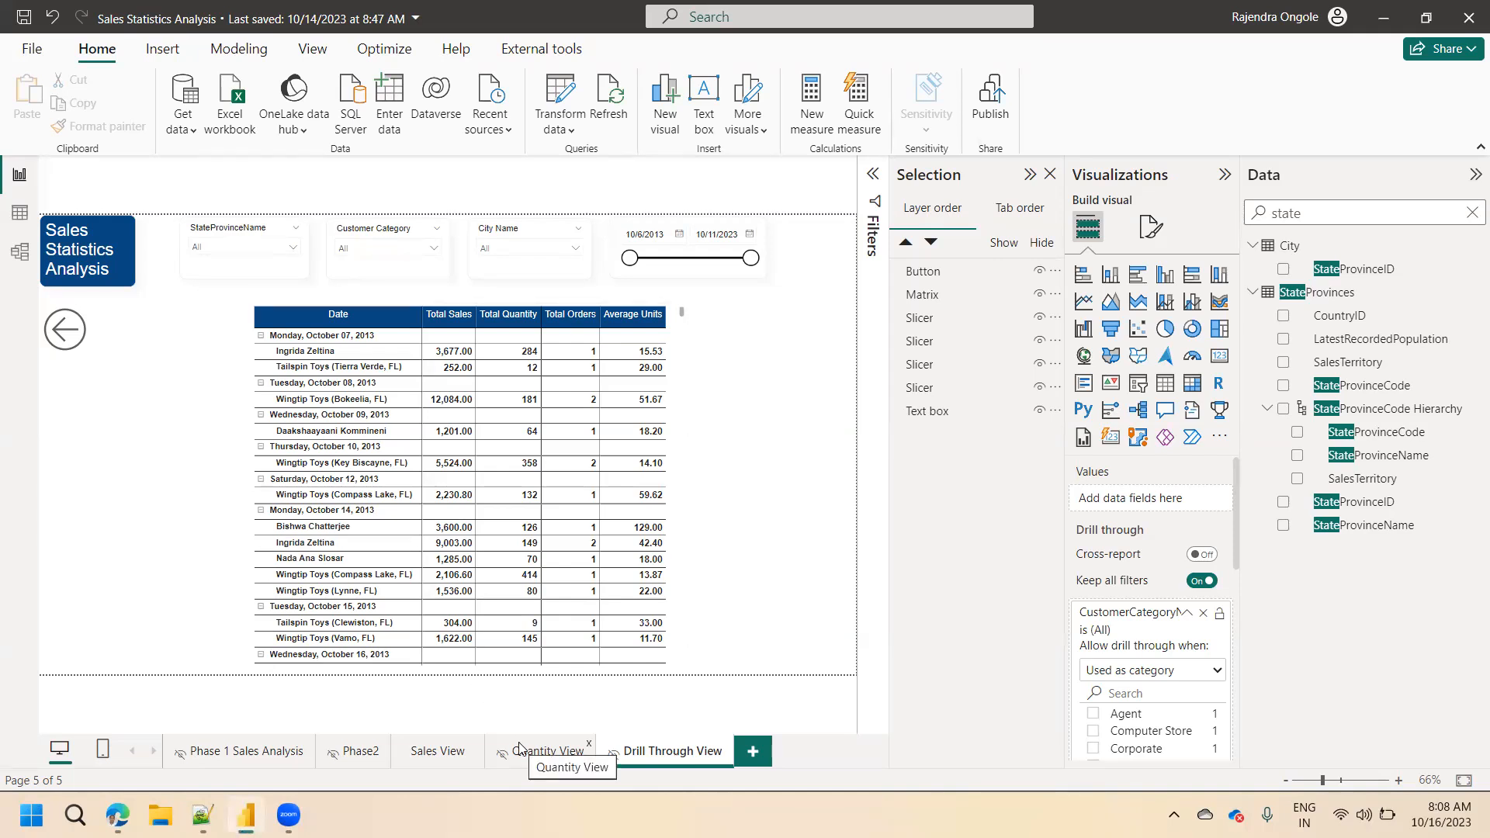
# On Sales View, enlarge the Total Sales by CustomerCategoryName donut chart in focus mode and return to the report.
pyautogui.click(457, 753)
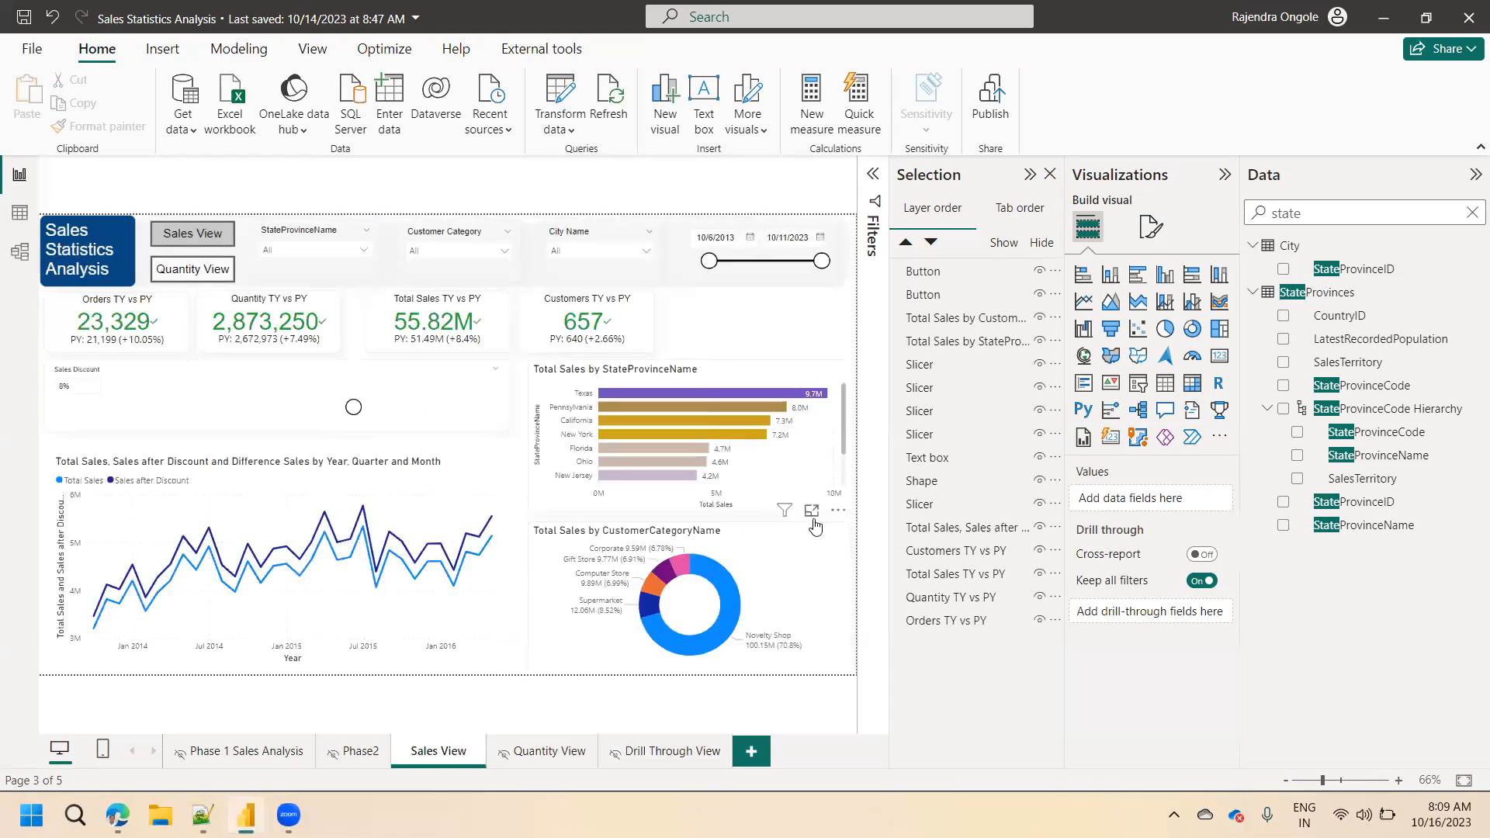
pyautogui.click(812, 511)
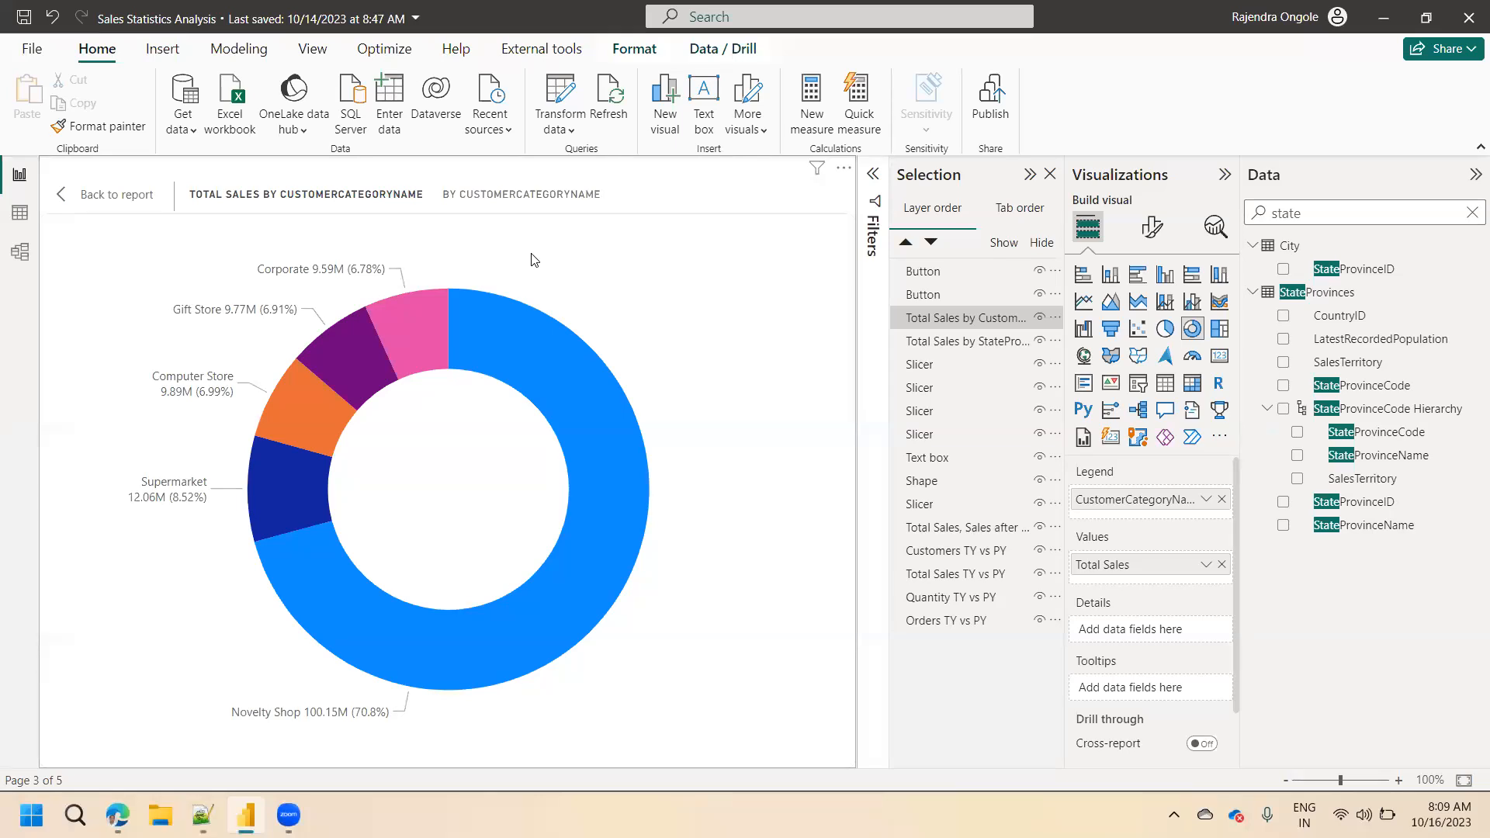
pyautogui.click(116, 195)
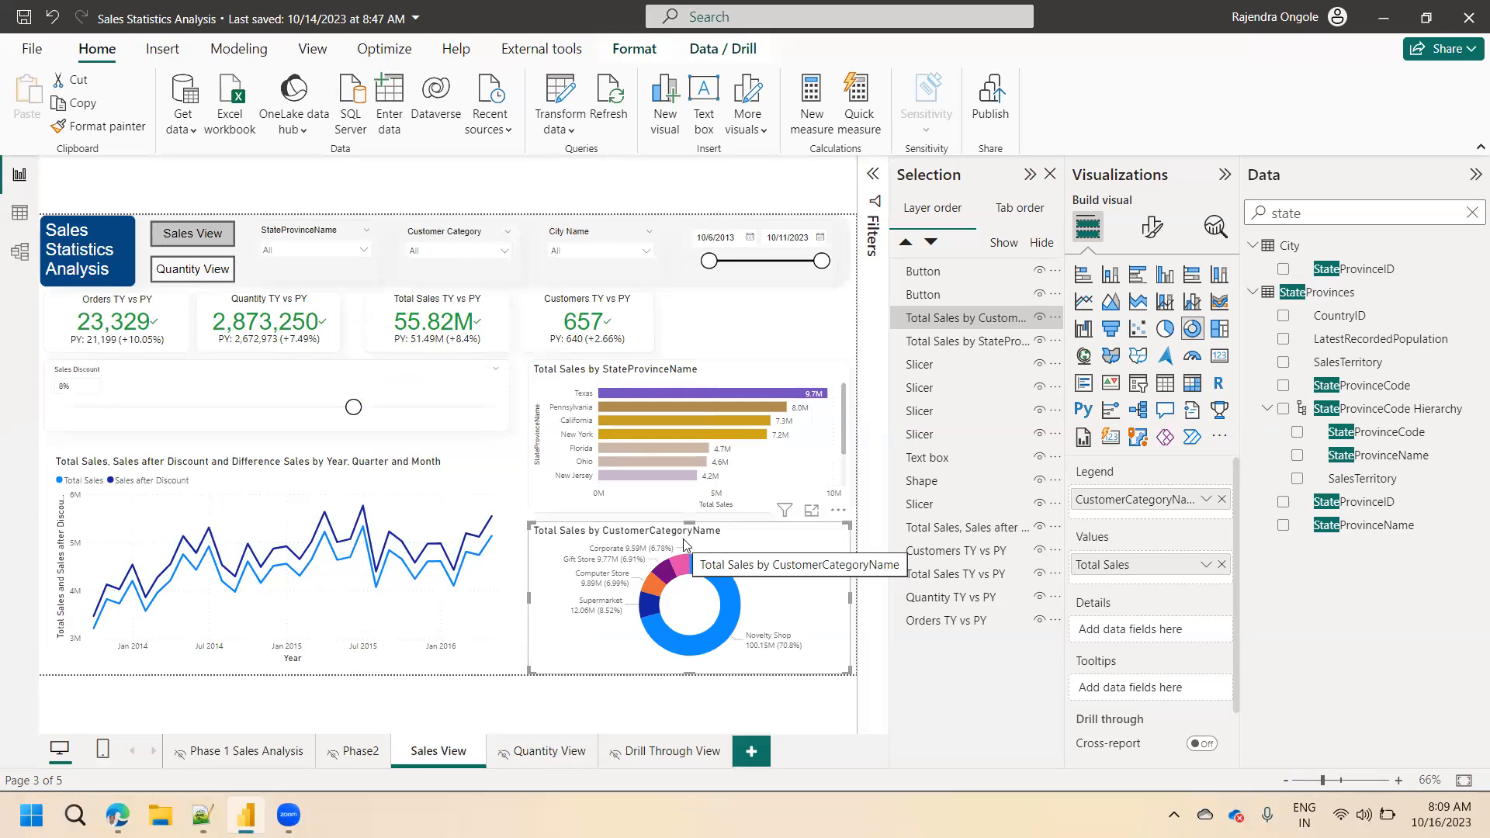
# Inspect the matrix on Drill Through View and return to Sales View.
pyautogui.click(652, 752)
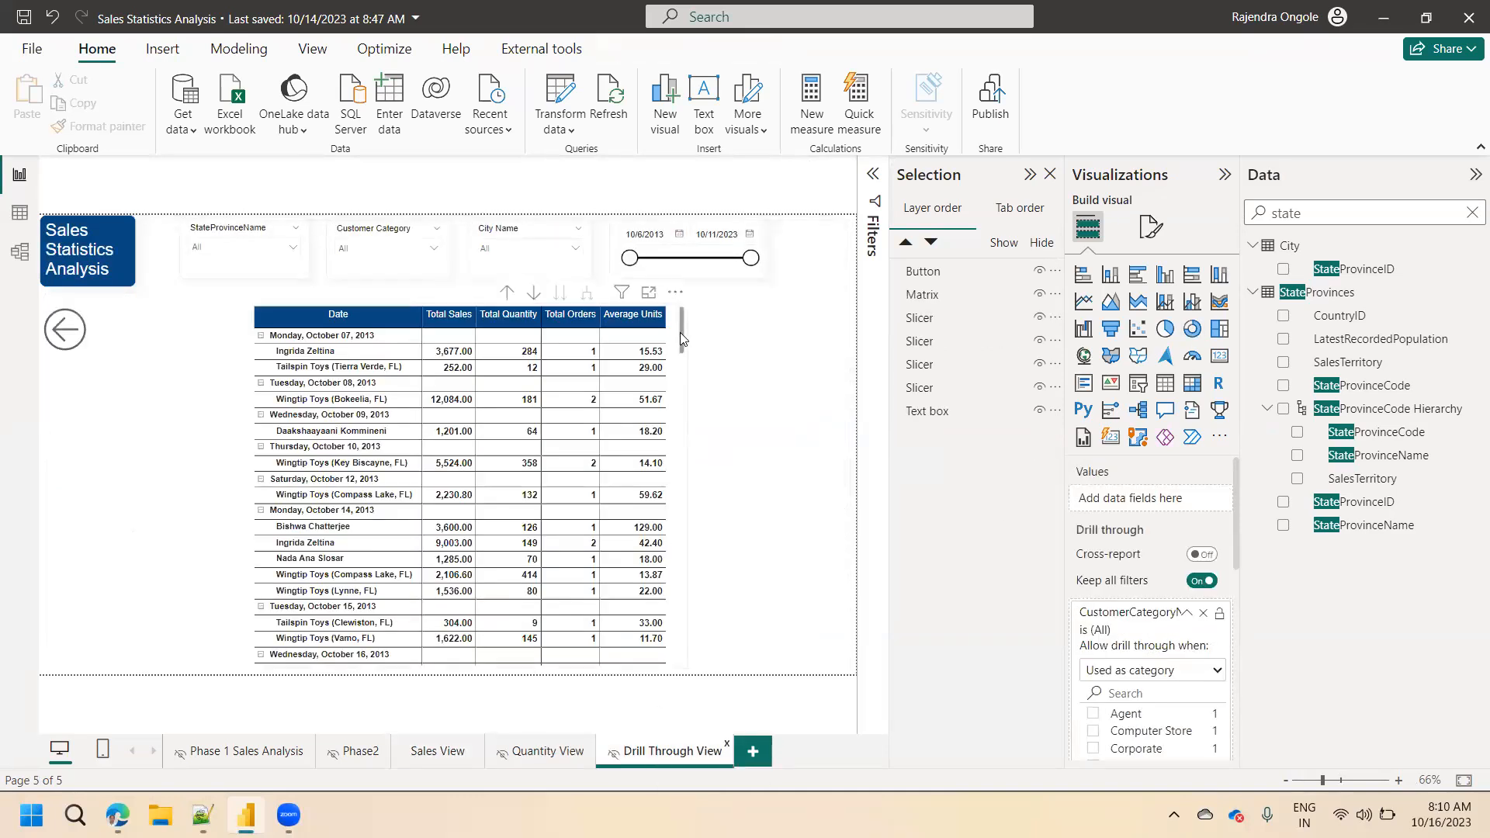
pyautogui.click(678, 332)
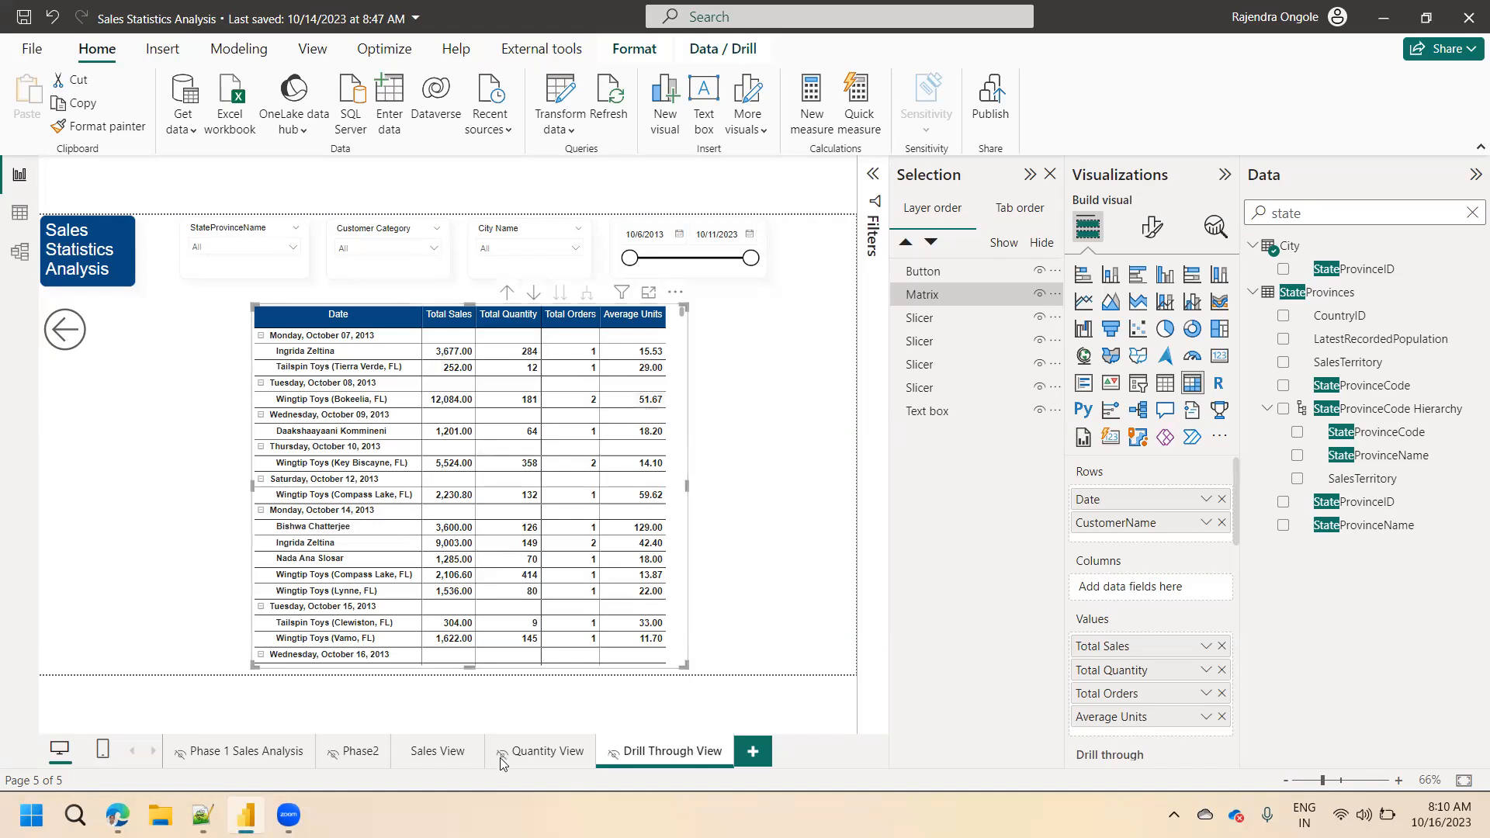
pyautogui.click(429, 753)
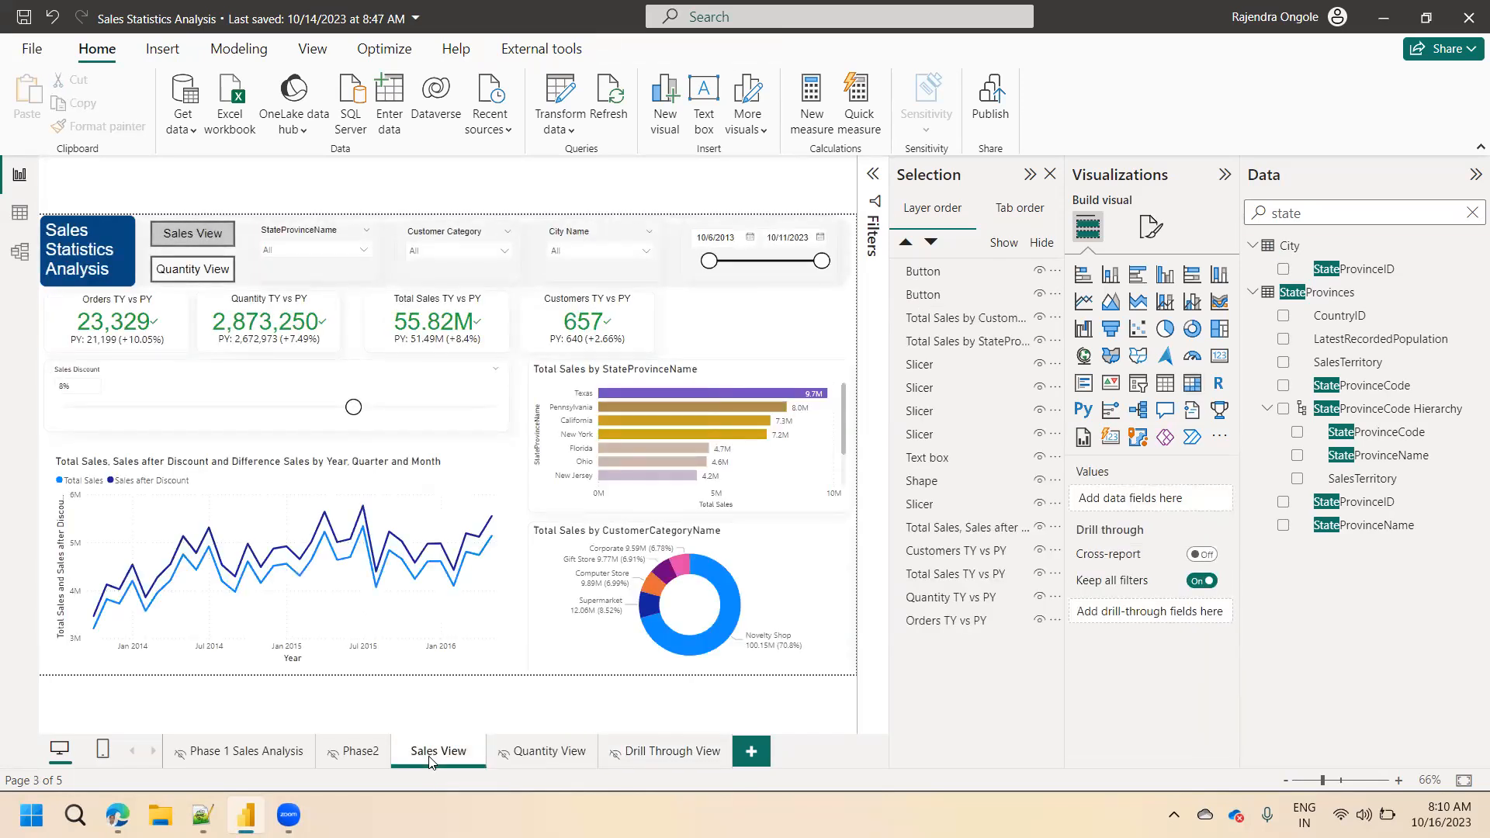
# Clear Drill Through View's drill-through filters: CustomerCategoryName, StateProvinceName, Date, Increase of Quantity and Top 10 StateProvinceName.
pyautogui.click(648, 759)
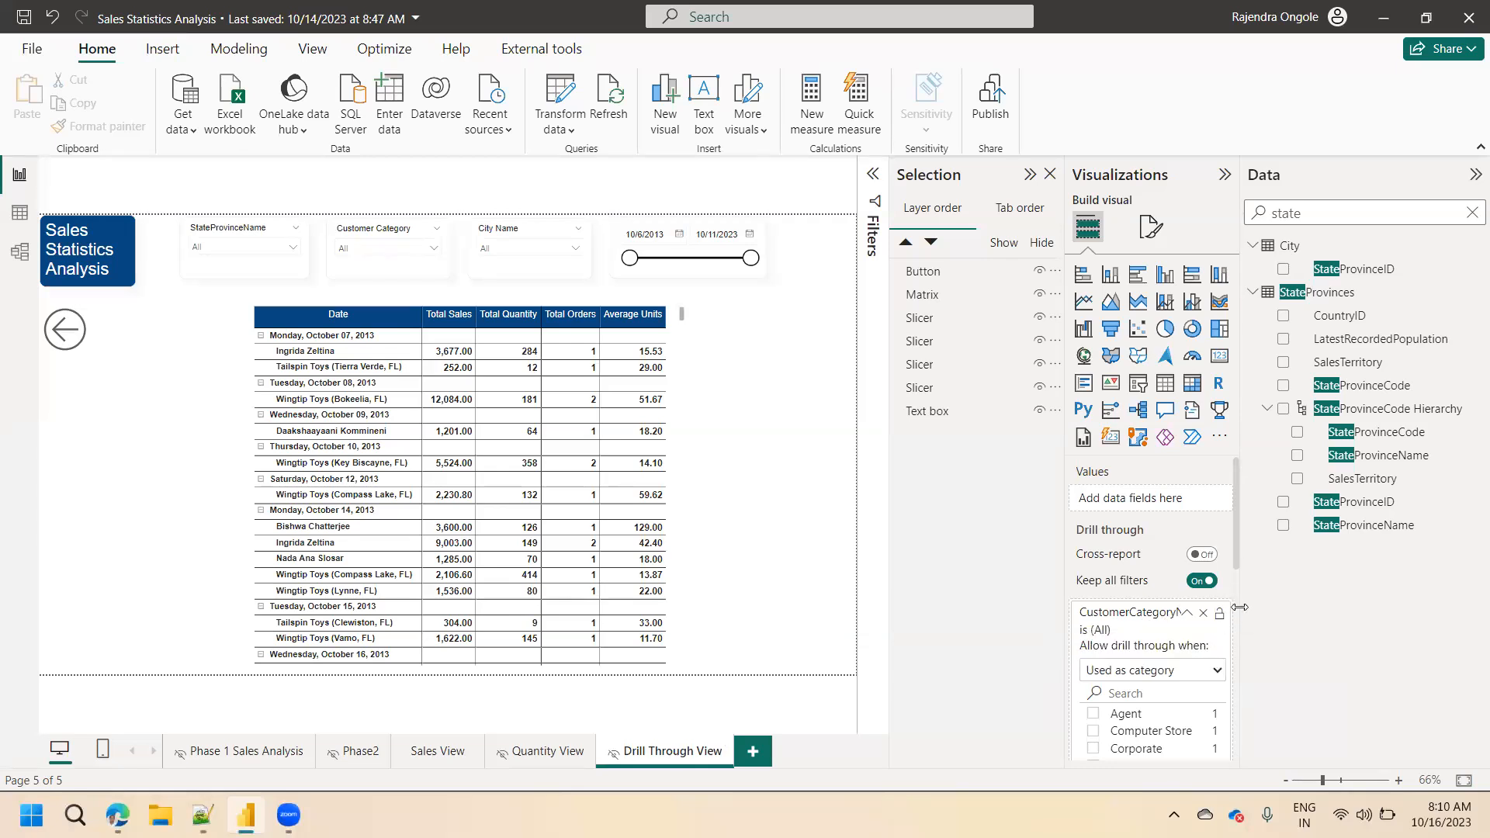
pyautogui.moveTo(1237, 558); pyautogui.dragTo(1237, 585)
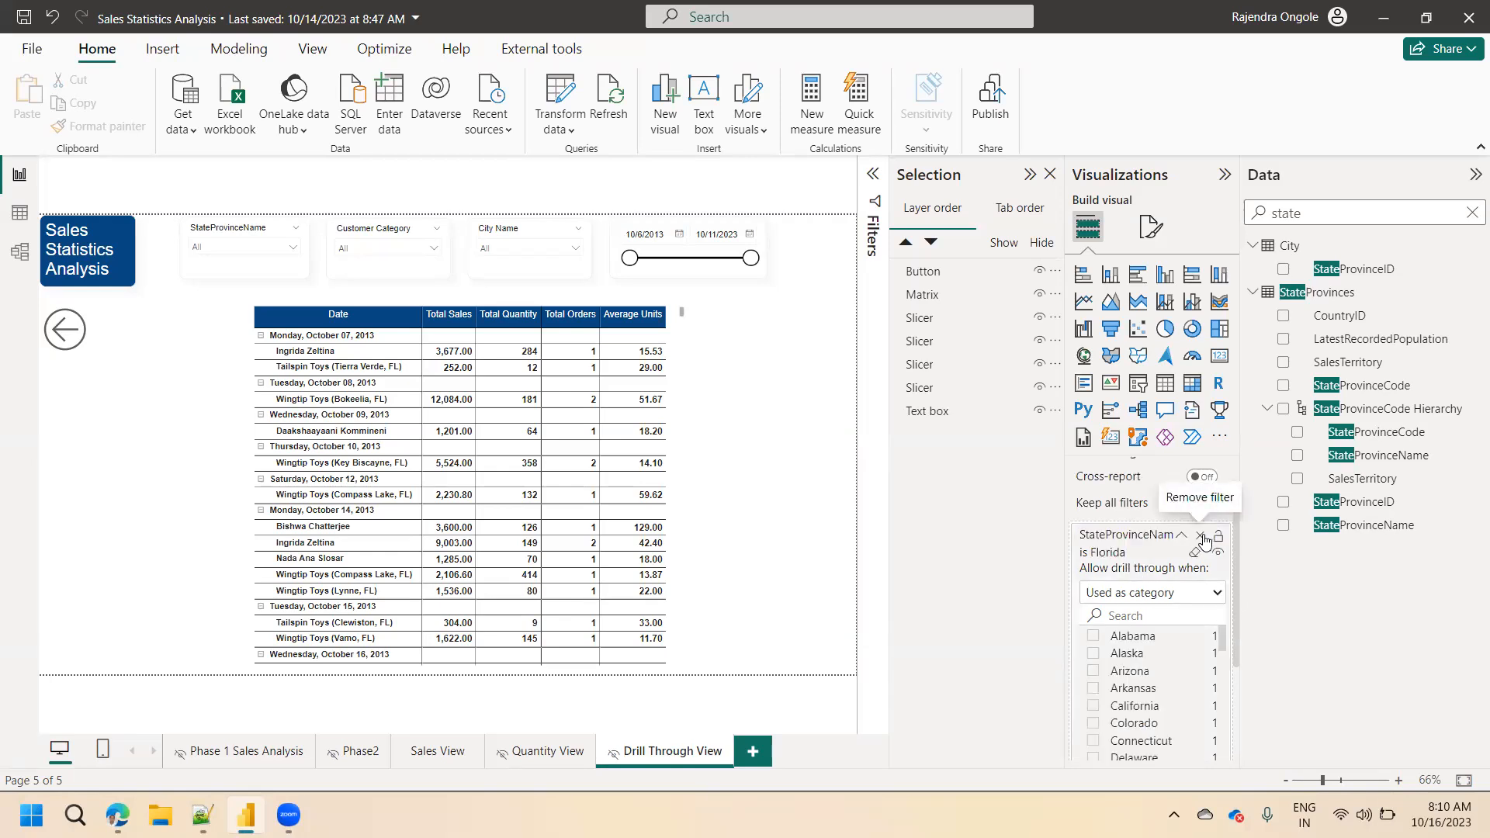
pyautogui.click(1205, 538)
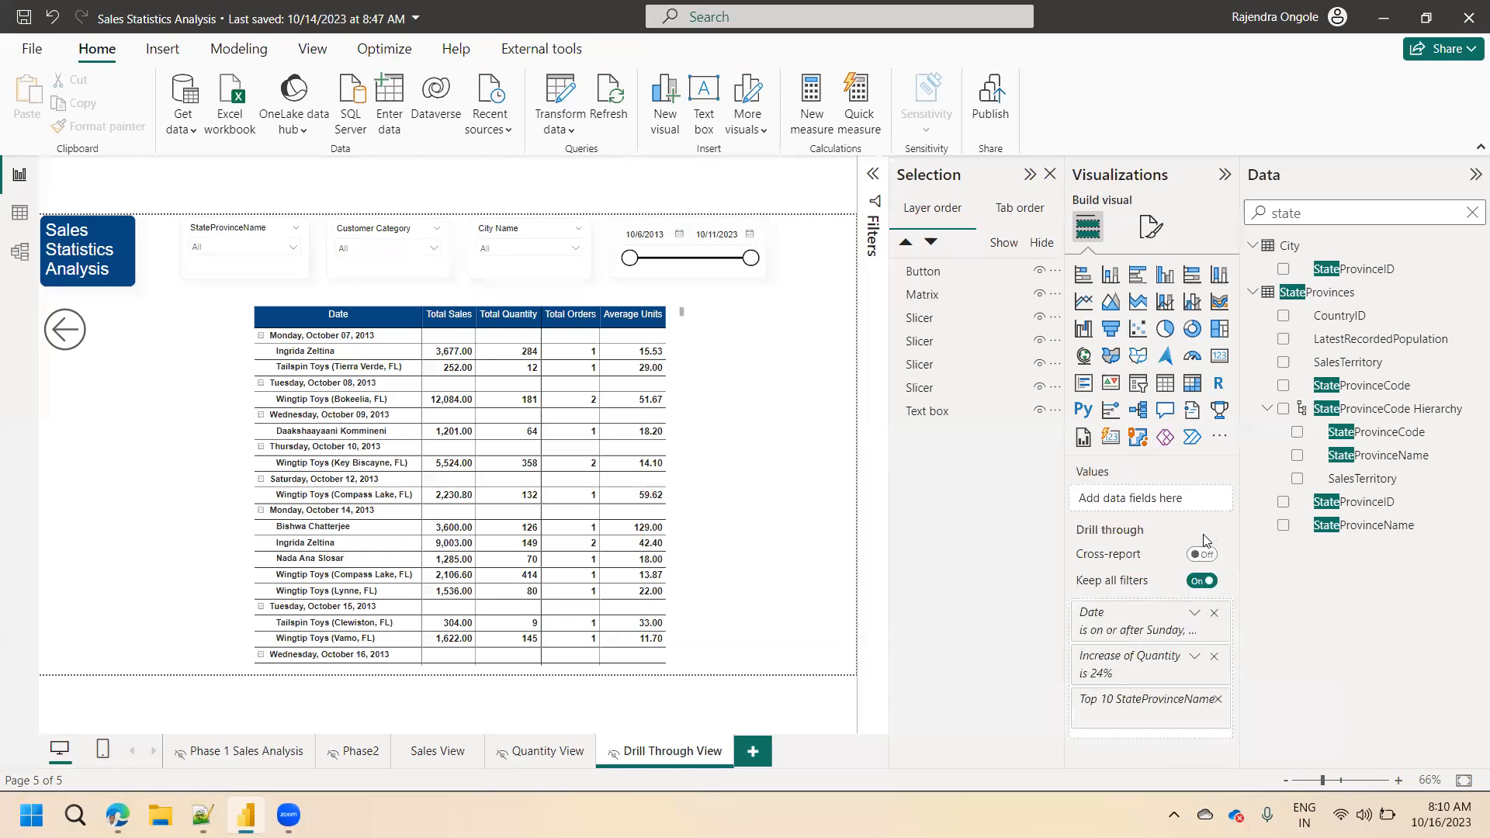
pyautogui.click(1215, 613)
pyautogui.click(1215, 613)
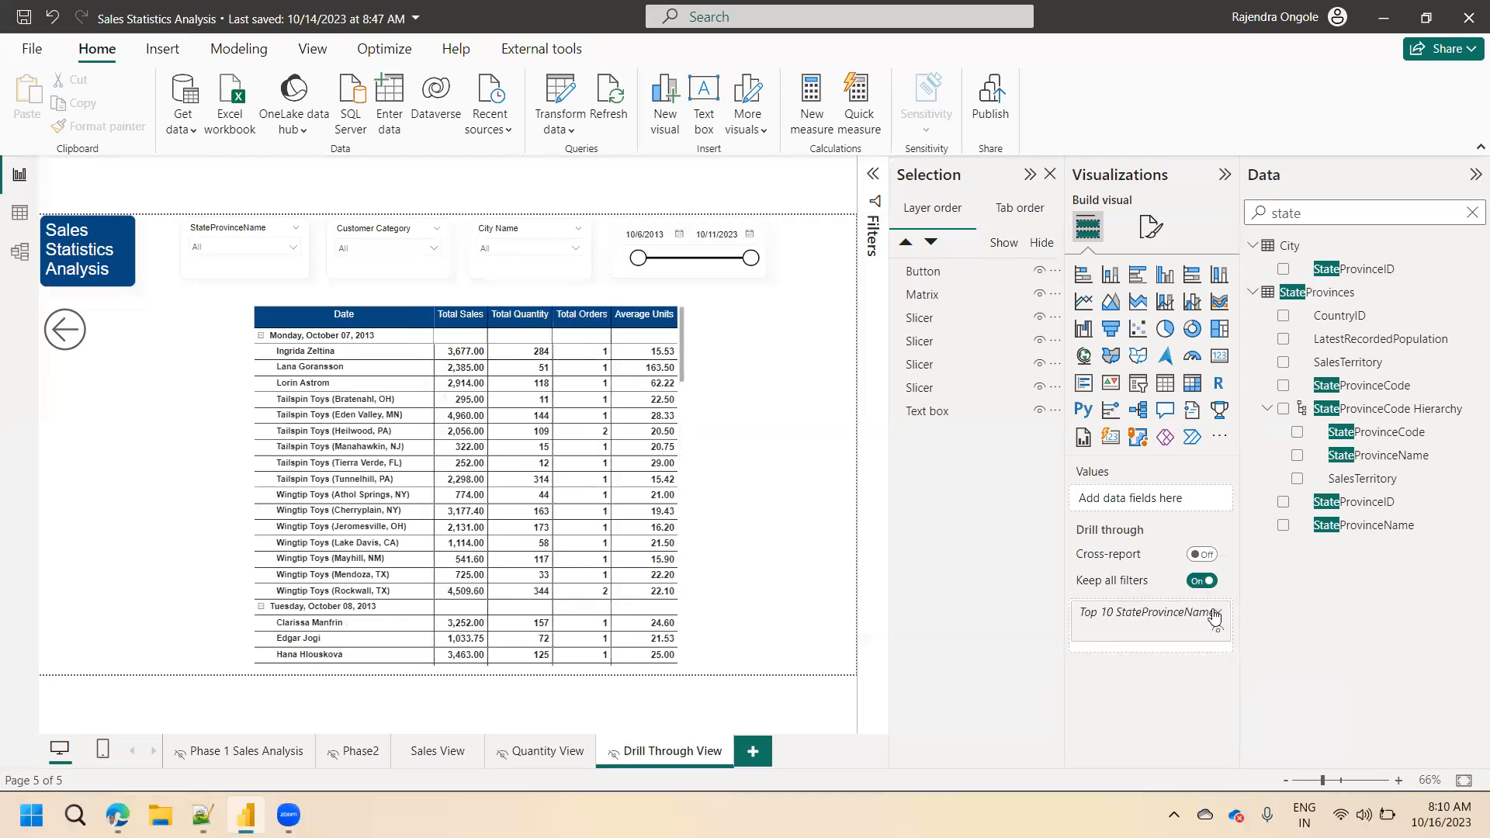
pyautogui.click(1216, 616)
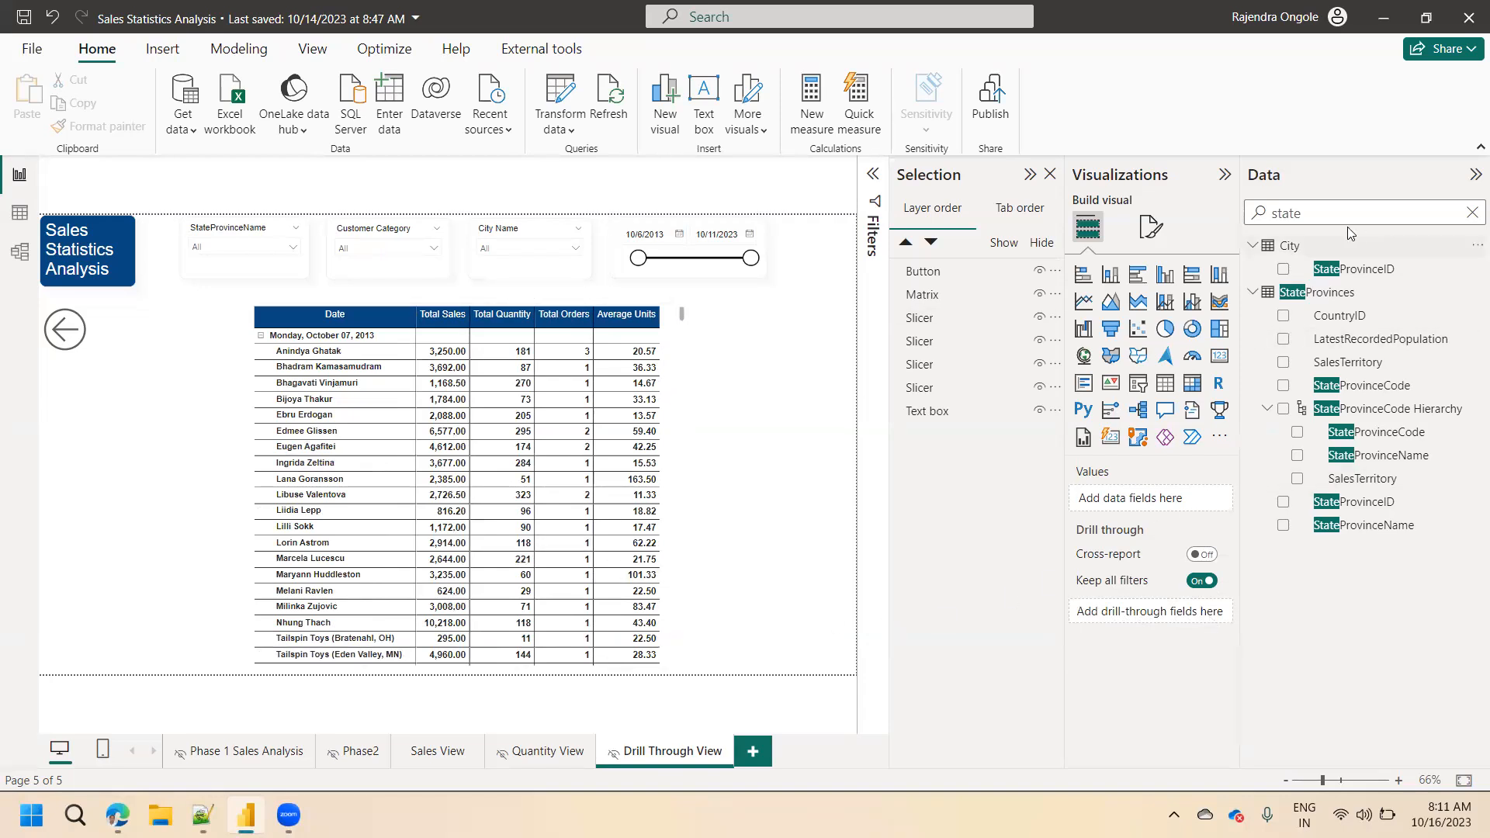
# Search the fields for custom and add CustomerCategoryName as the drill-through field of Drill Through View.
pyautogui.doubleClick(1289, 218)
pyautogui.write('custom')
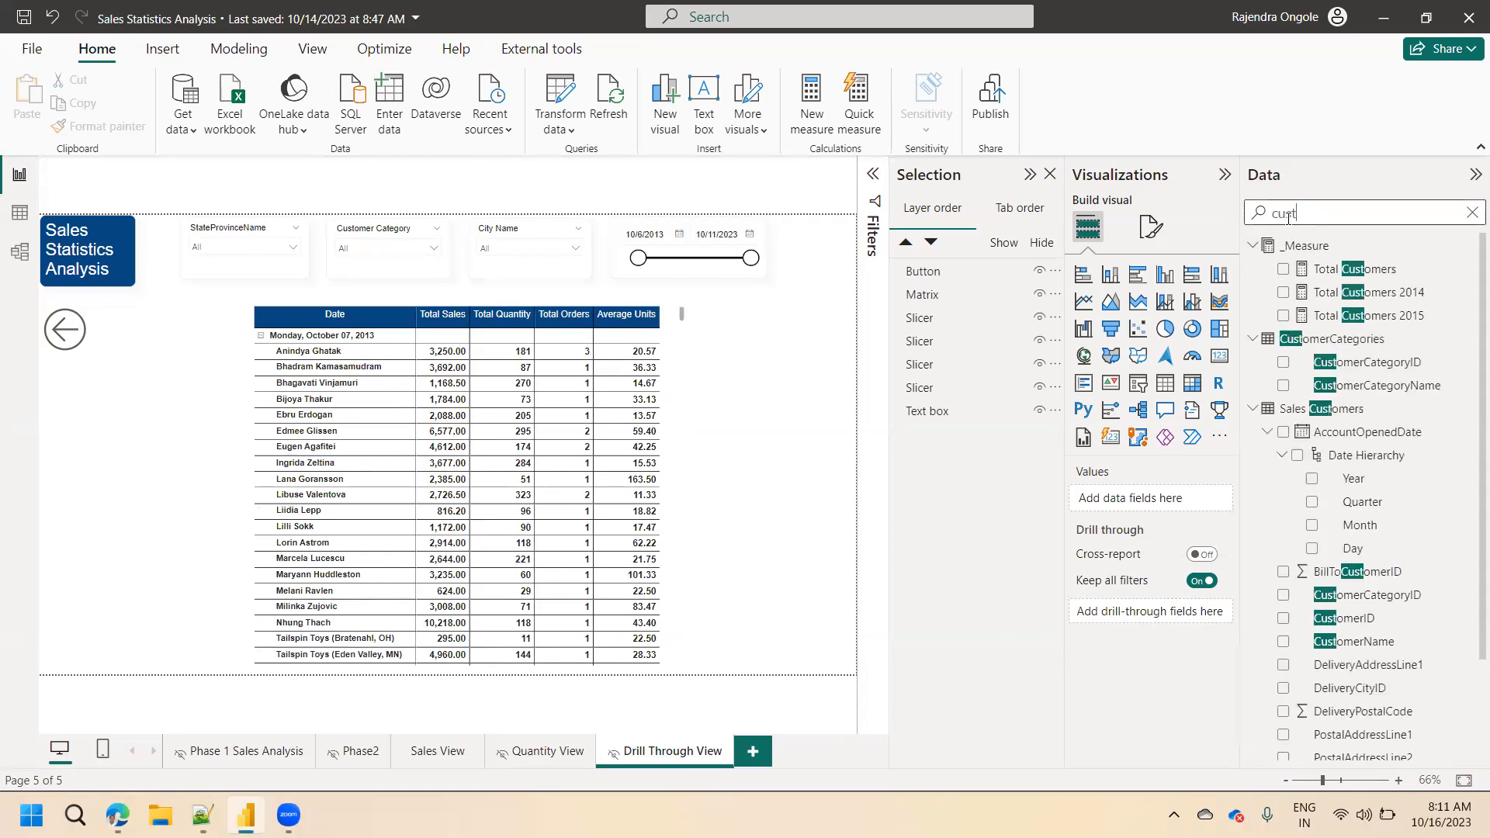
pyautogui.click(1290, 390)
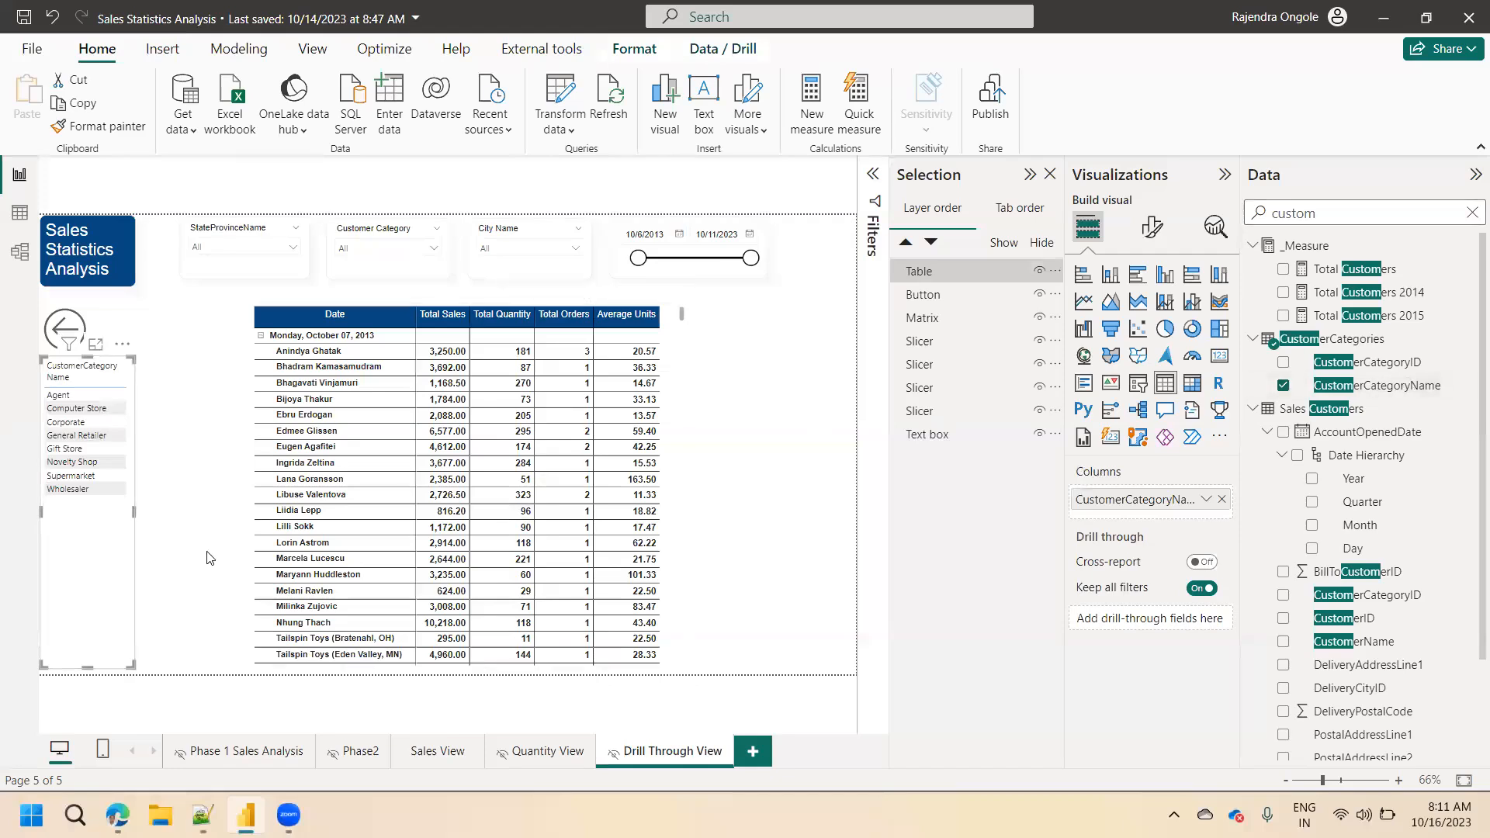
pyautogui.press('Delete')
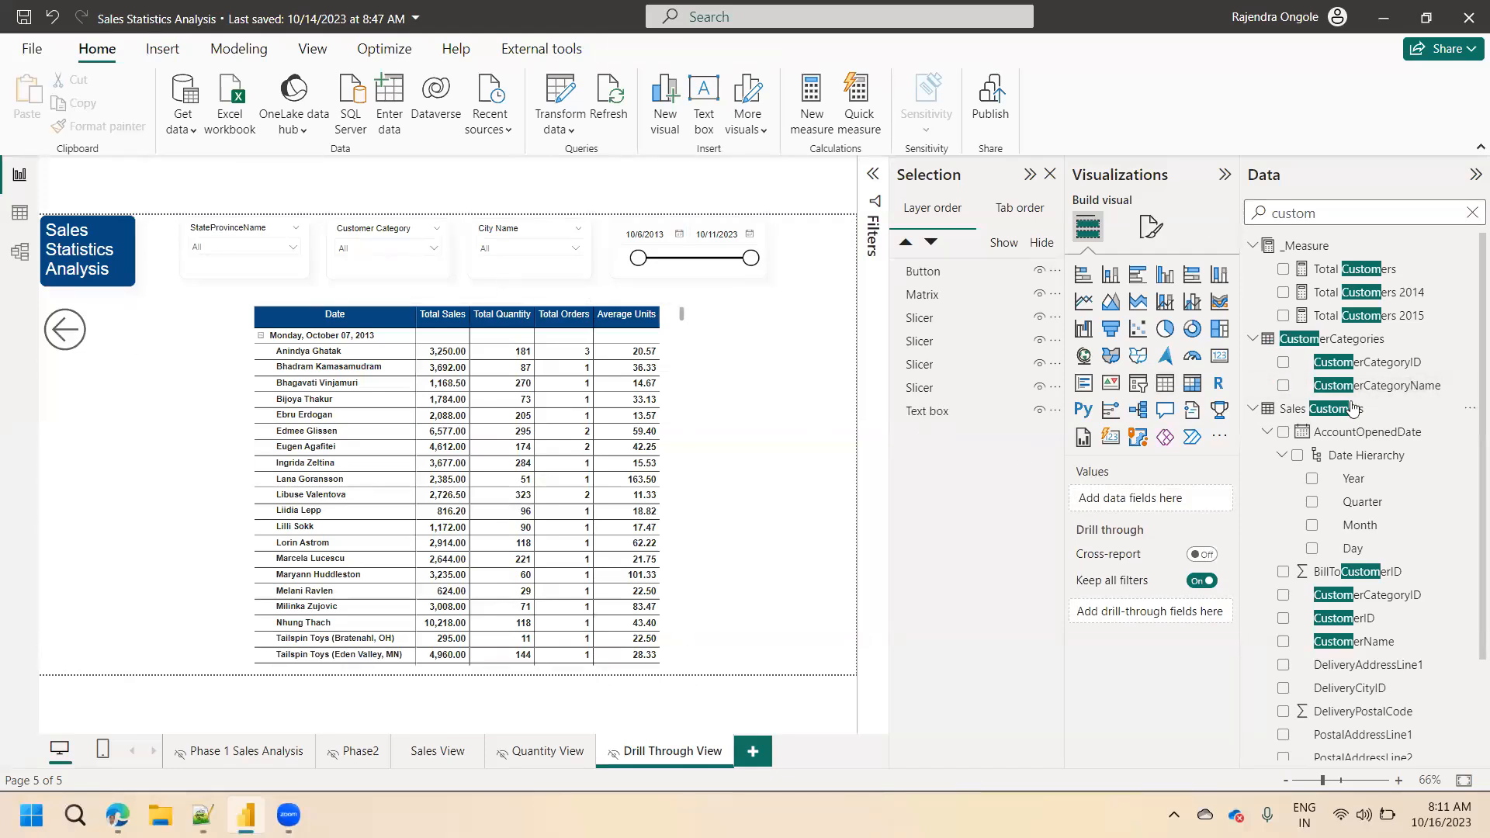
pyautogui.moveTo(1412, 380); pyautogui.dragTo(1147, 616)
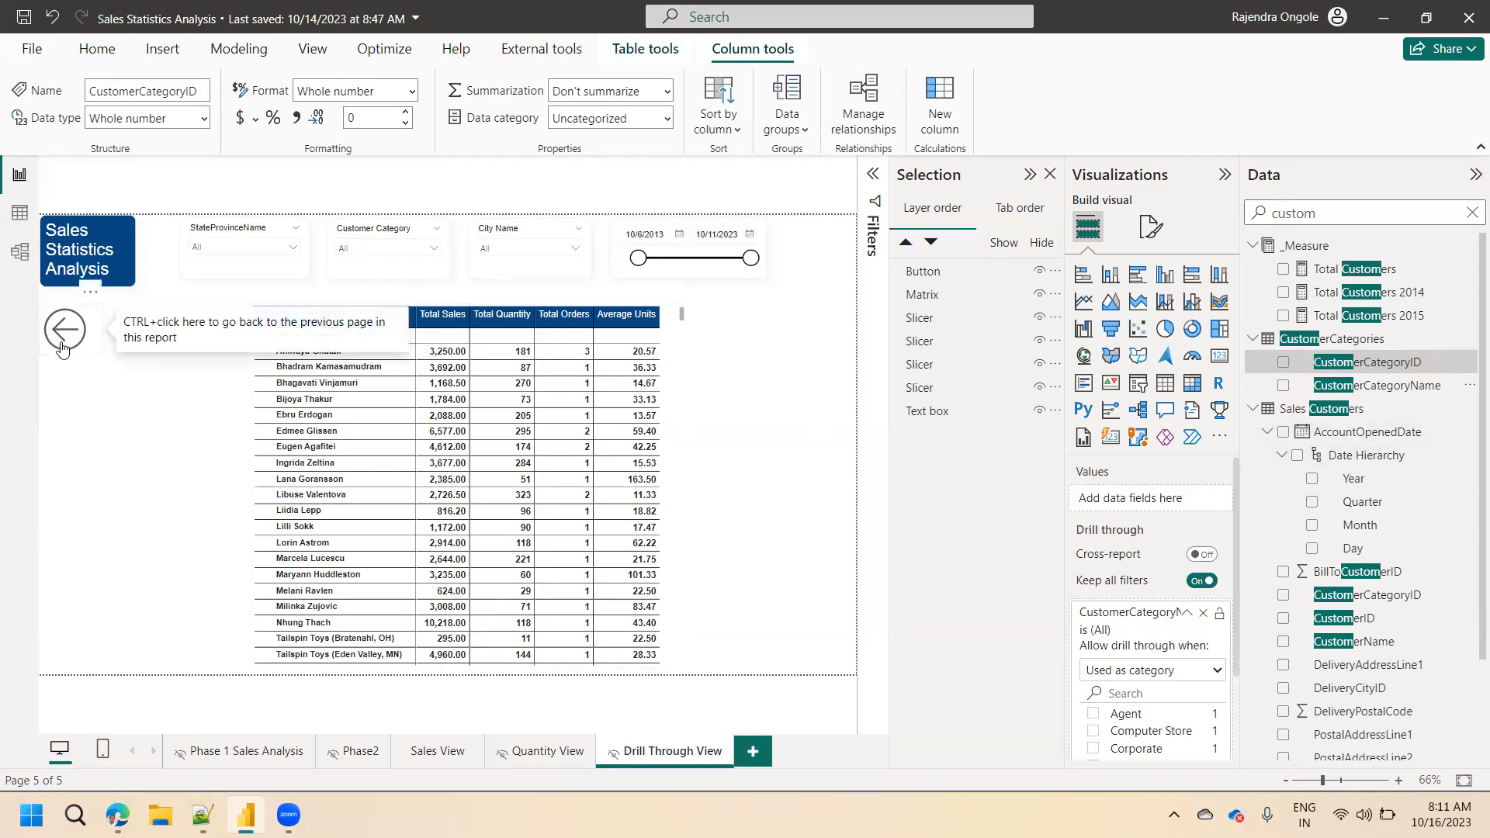
# Go to Sales View and drill through the donut chart's Corporate slice to Drill Through View.
pyautogui.click(437, 753)
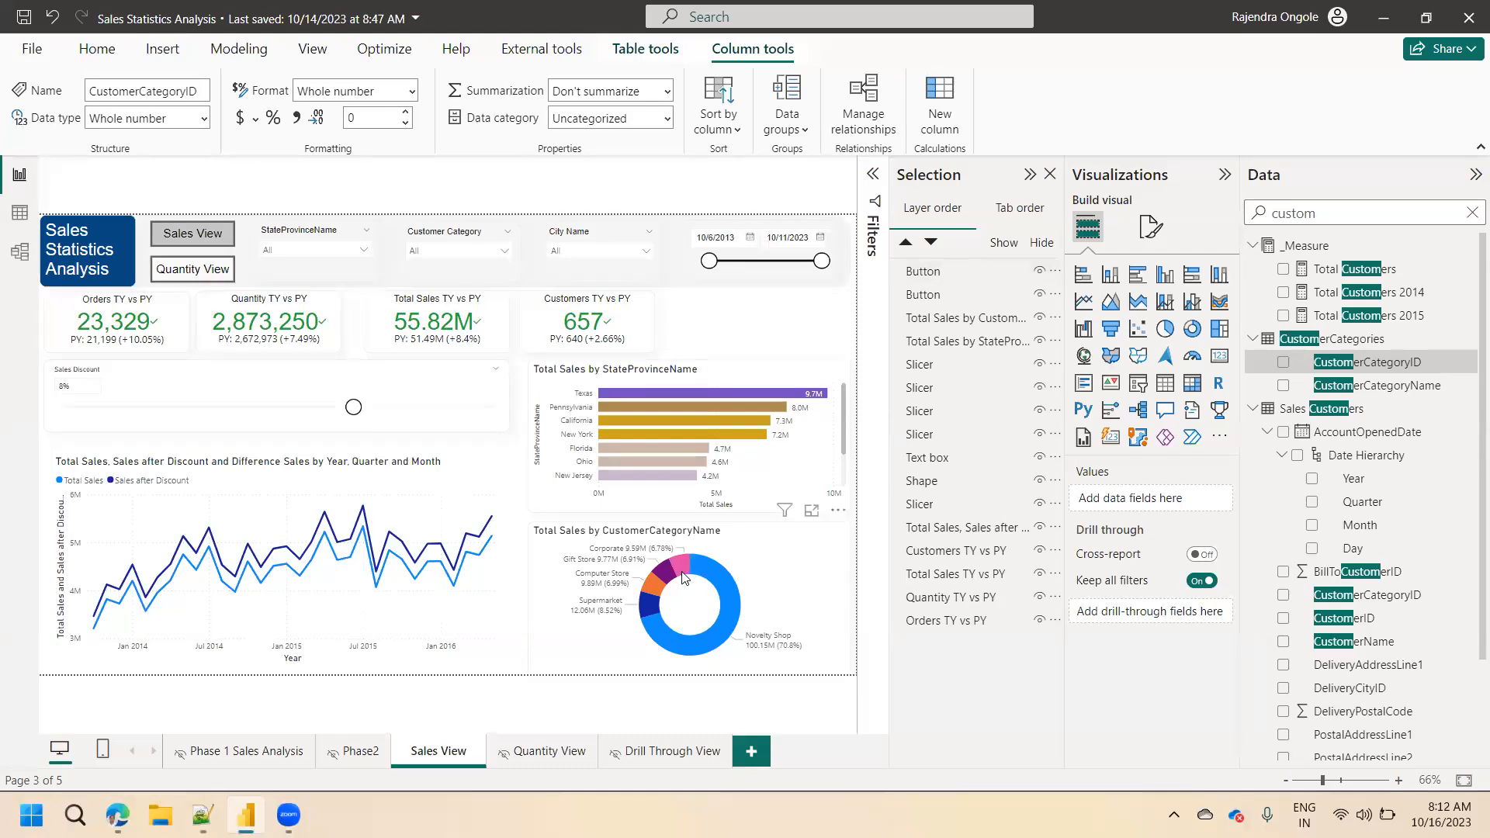
pyautogui.moveTo(683, 577)
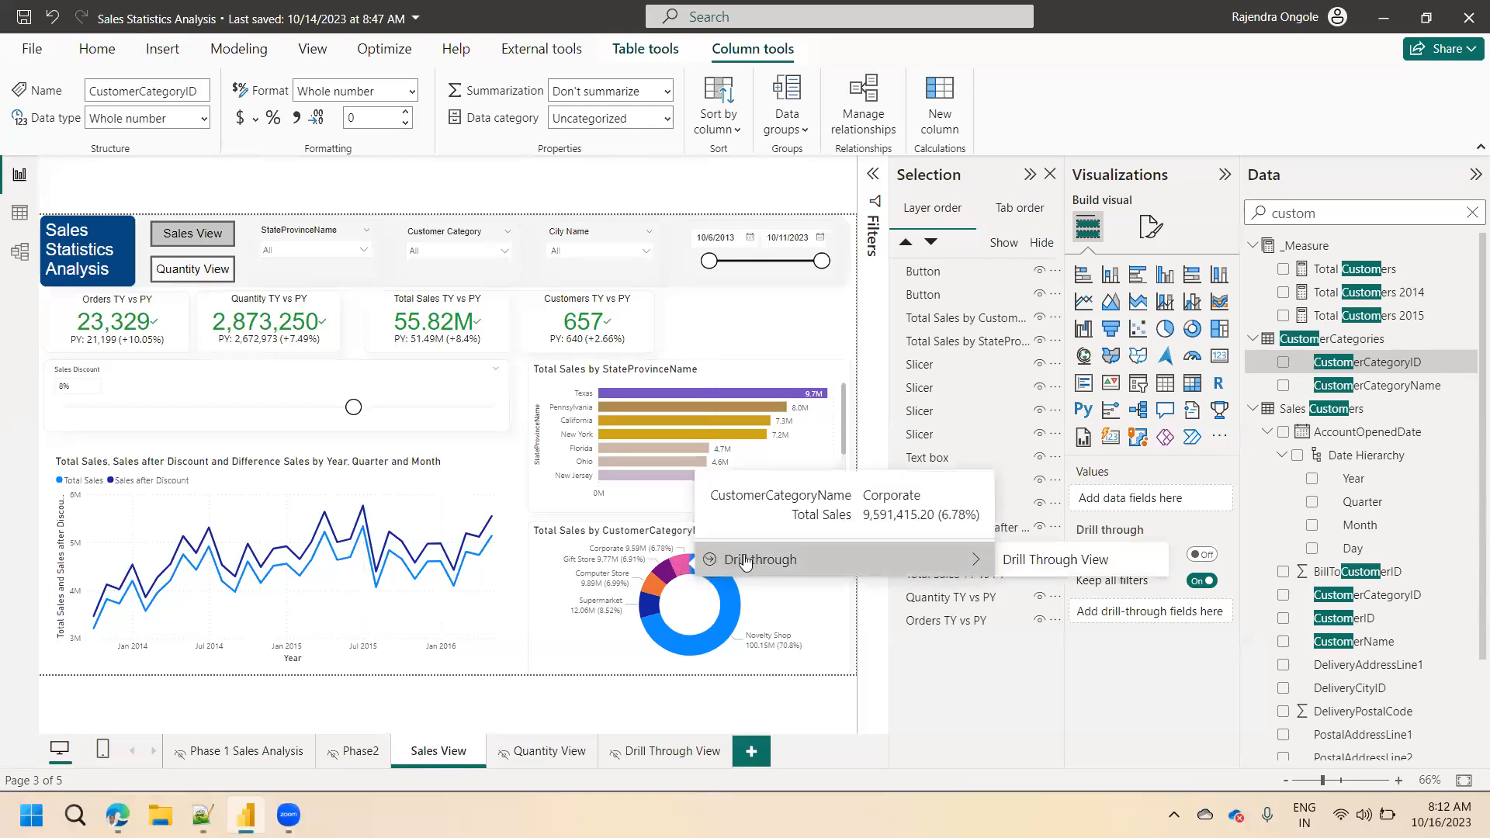
pyautogui.click(1023, 559)
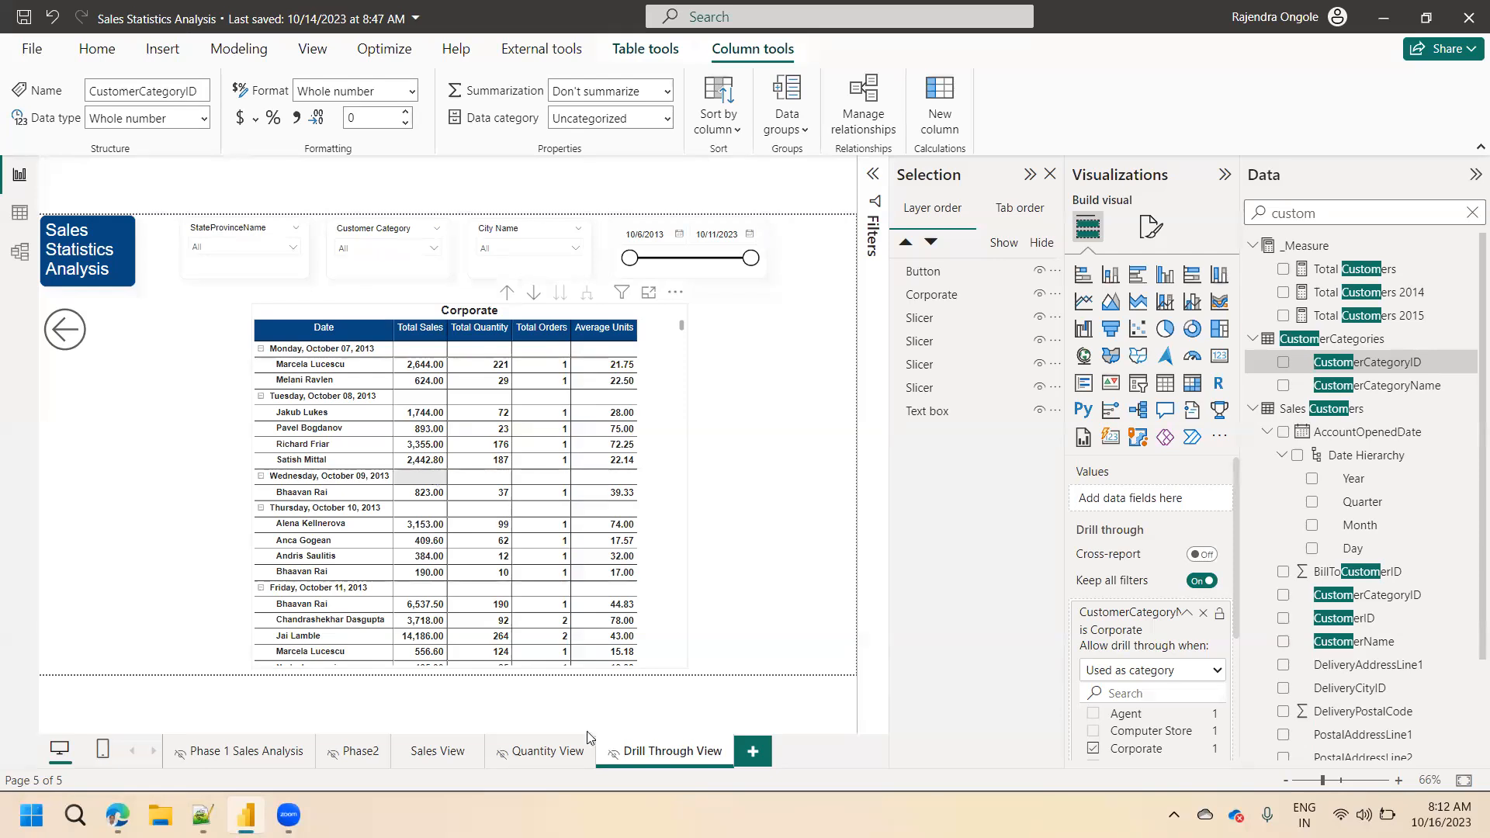
# Go to Quantity View, inspect the Corporate slice of the customer category donut chart in focus mode, and return to the report.
pyautogui.click(549, 753)
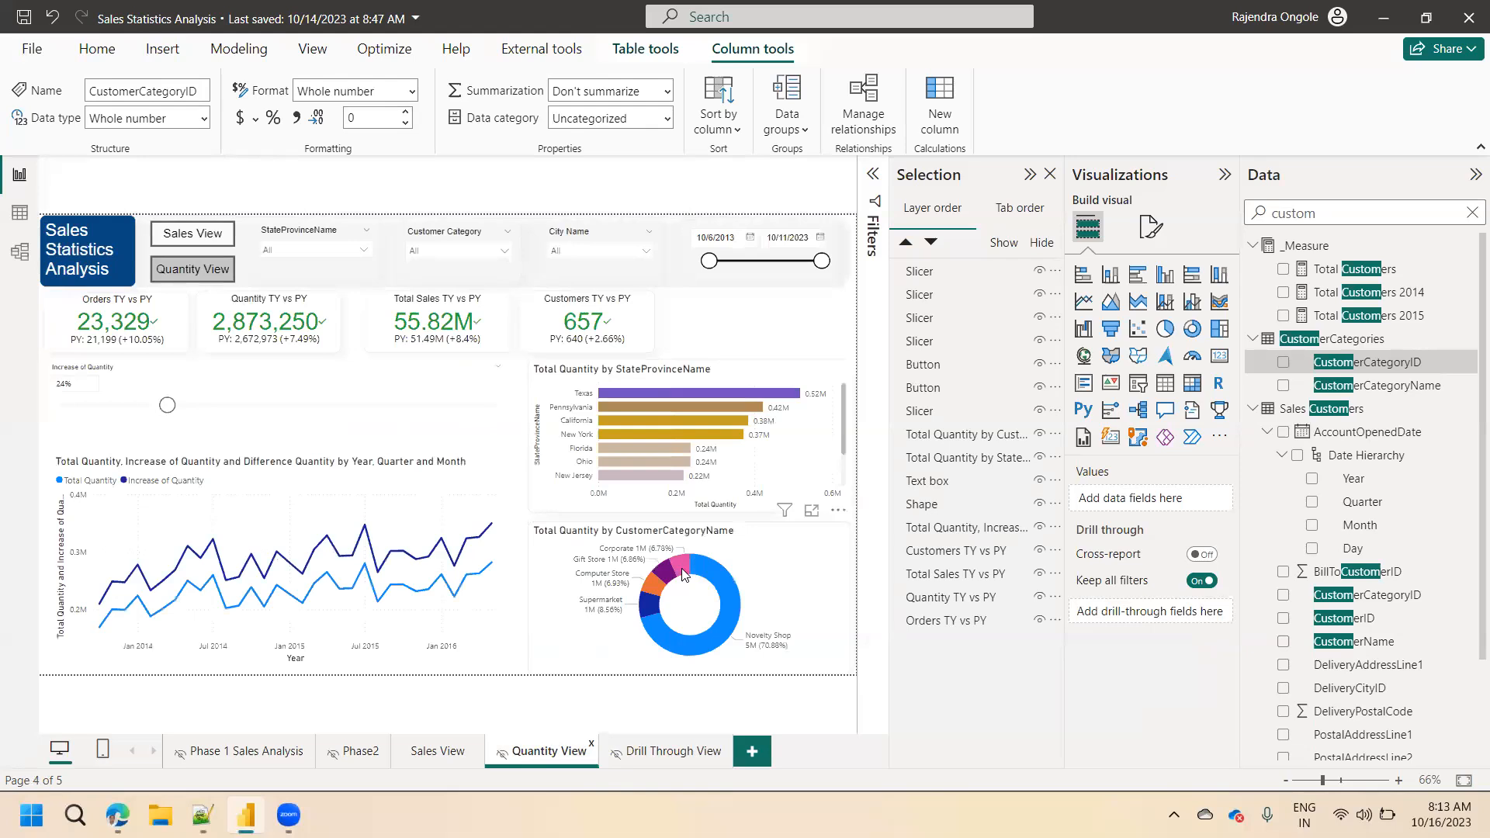
pyautogui.moveTo(688, 564)
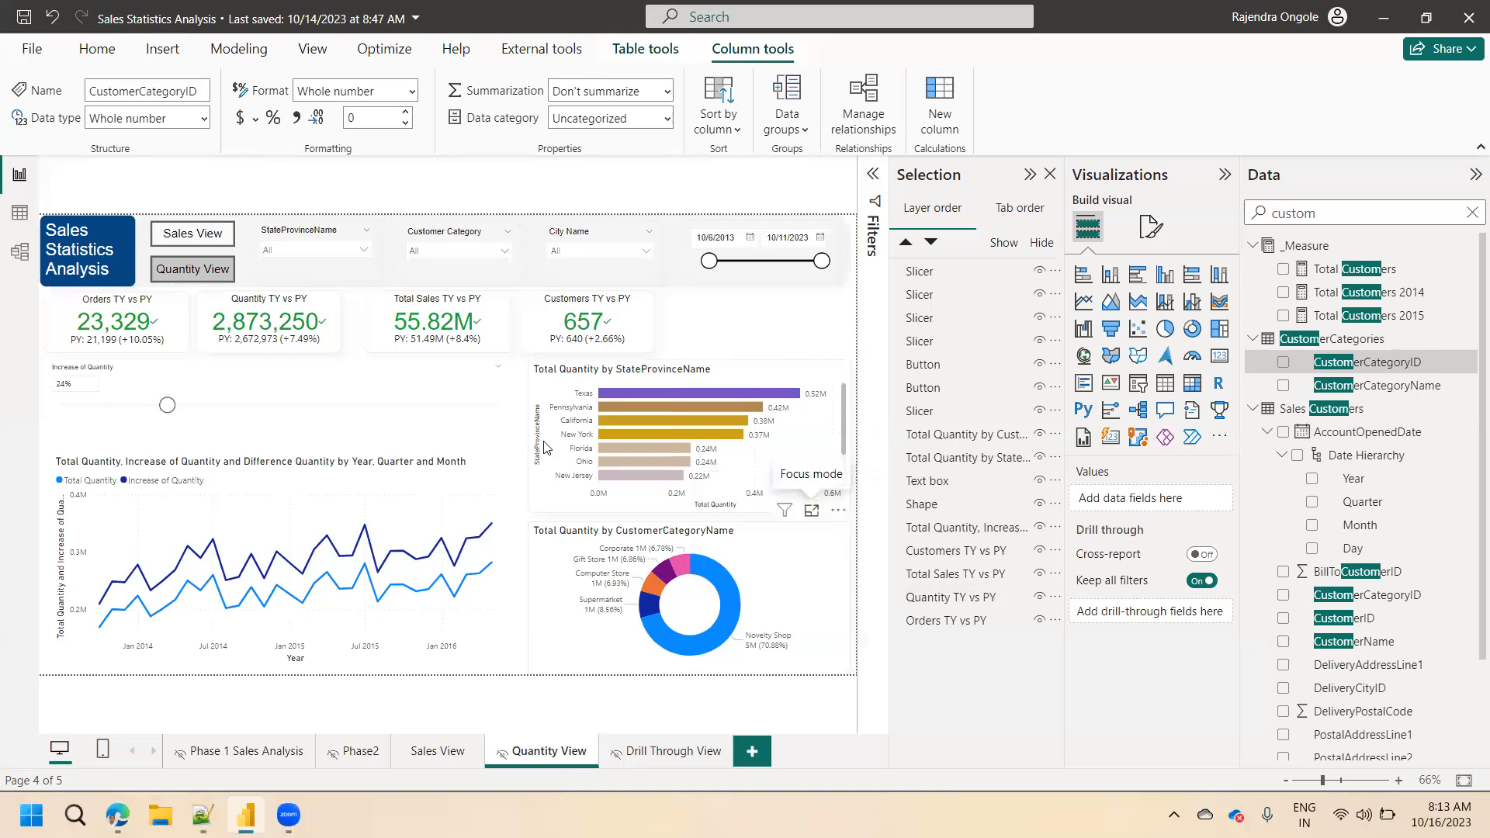
pyautogui.click(812, 510)
pyautogui.moveTo(410, 332)
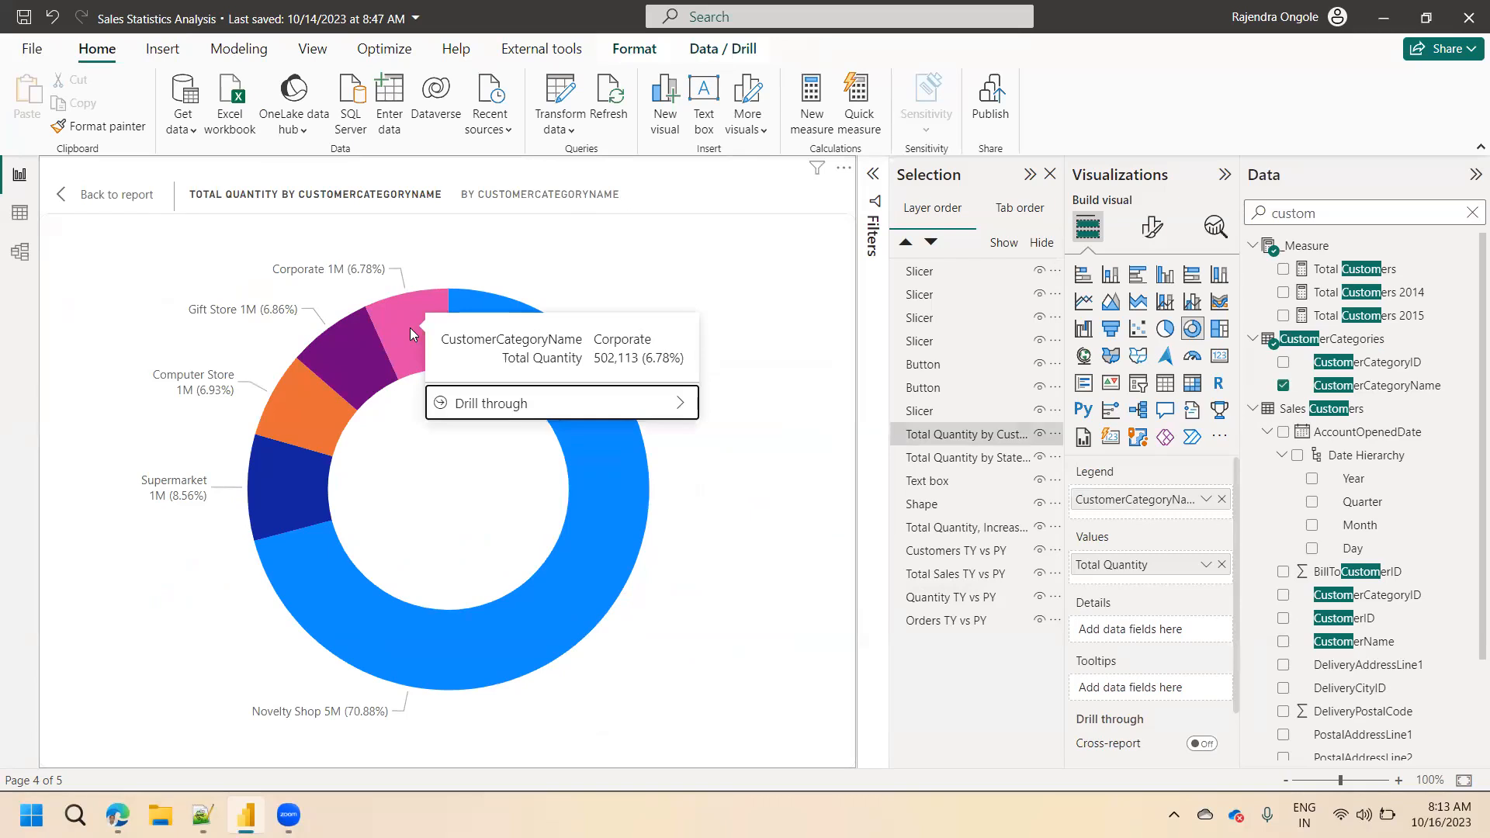
pyautogui.click(116, 194)
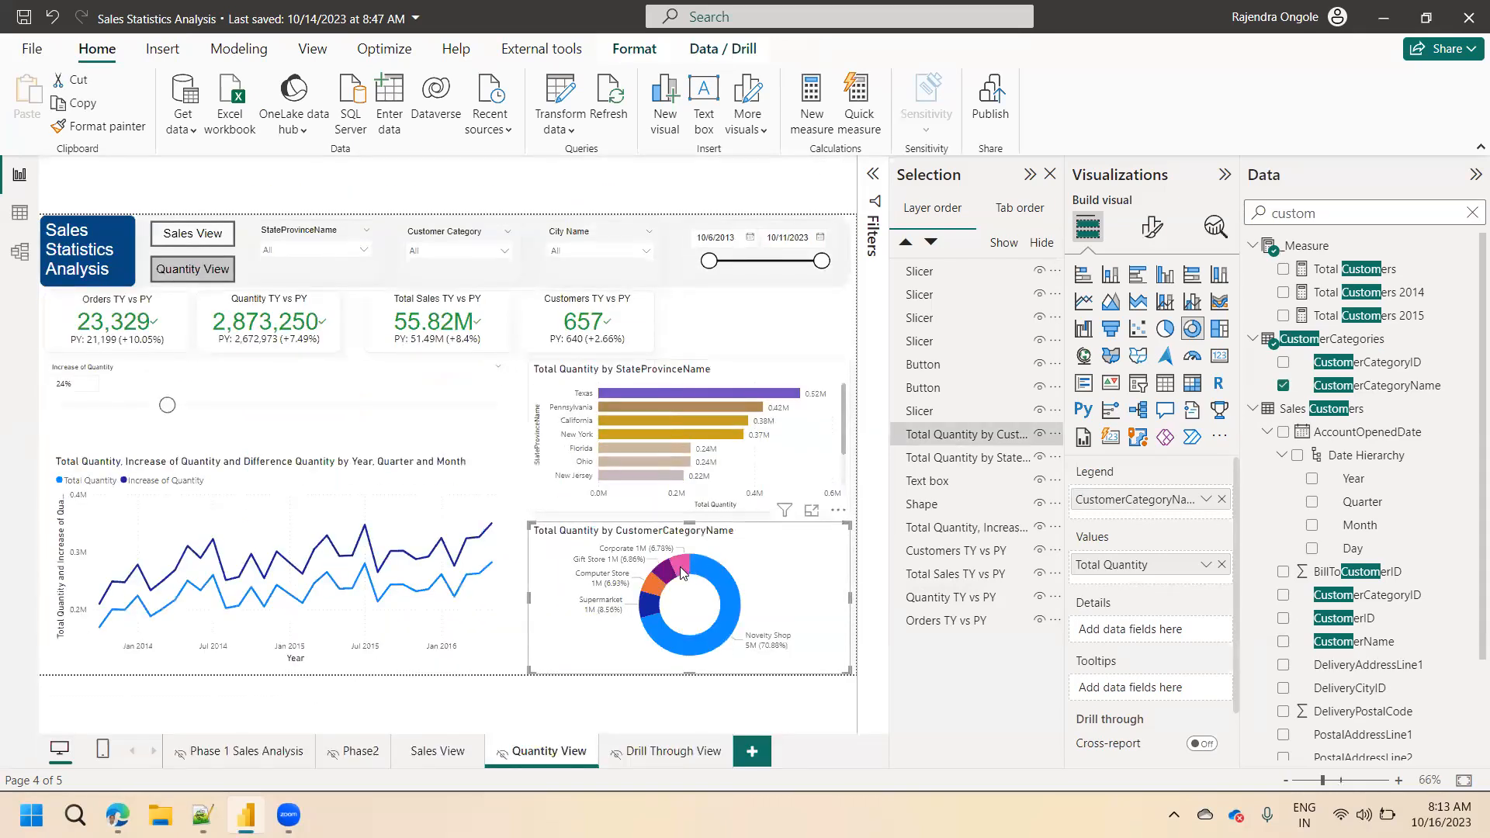
# Drill through the Corporate slice of Quantity View's donut chart to Drill Through View.
pyautogui.moveTo(683, 573)
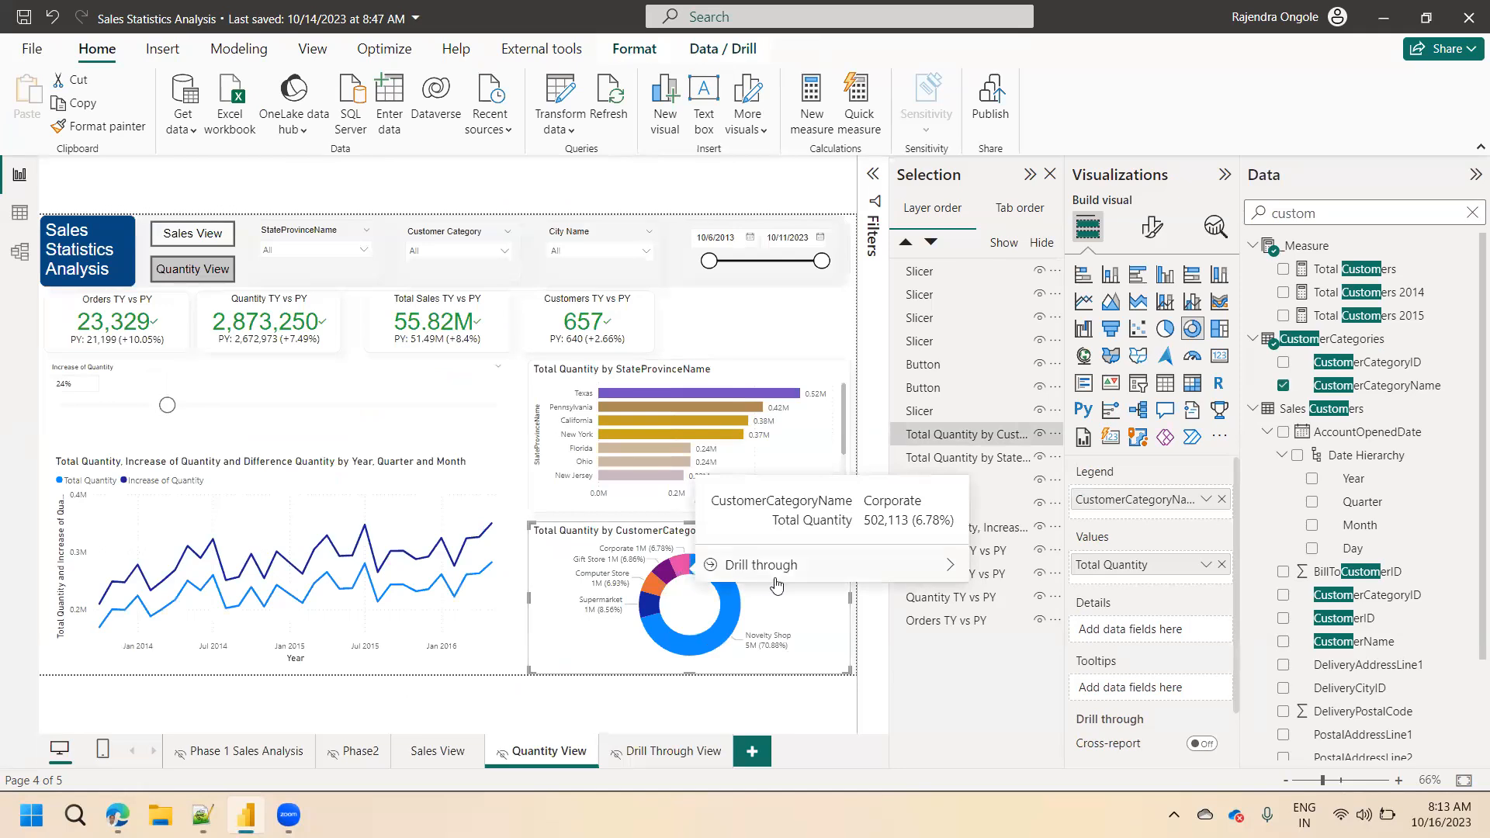
pyautogui.moveTo(794, 584)
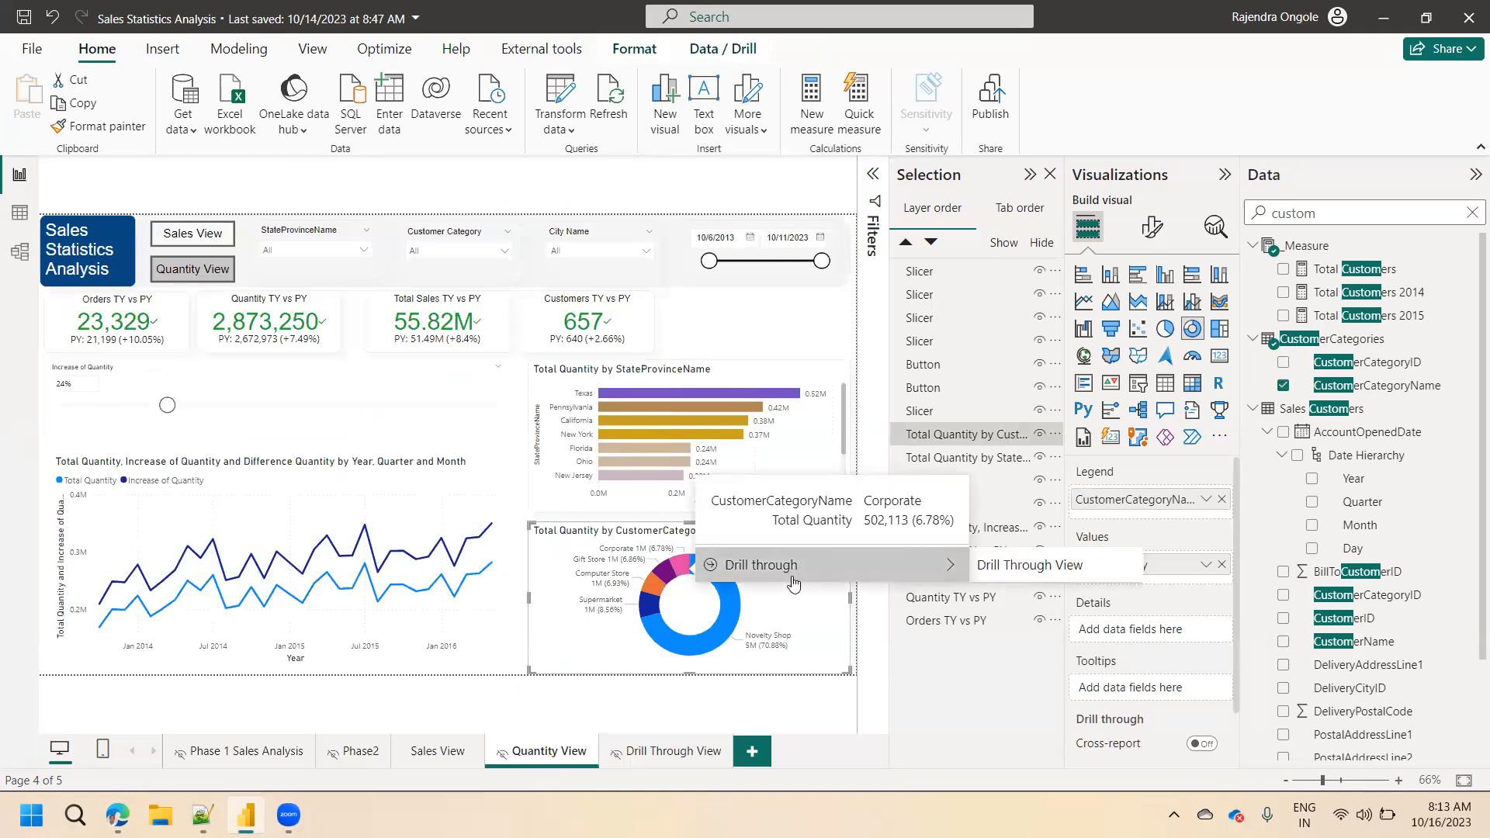
pyautogui.click(1017, 578)
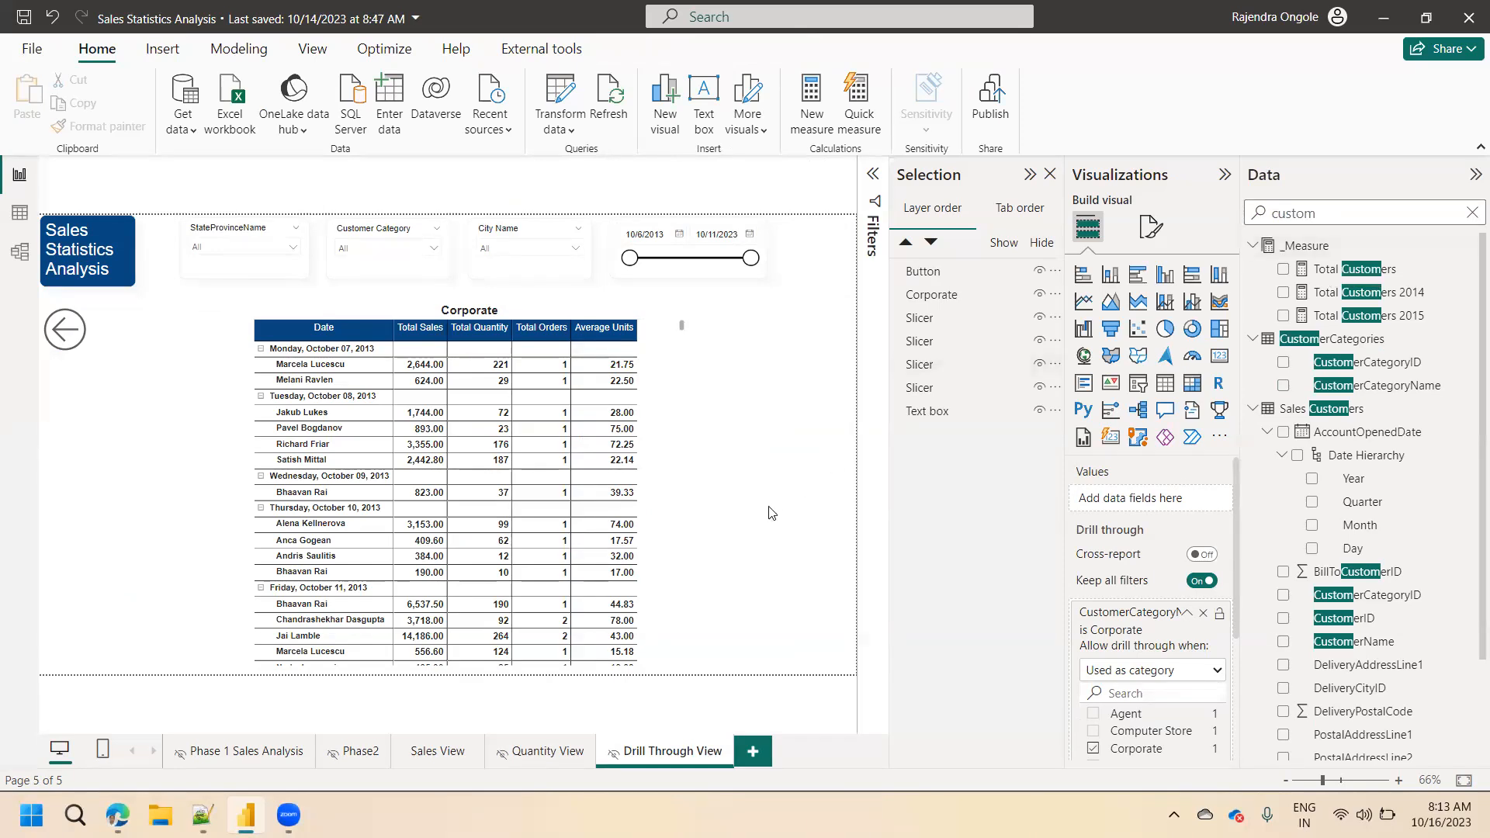
# Select the matrix on Drill Through View and search the data fields for dy.
pyautogui.click(494, 318)
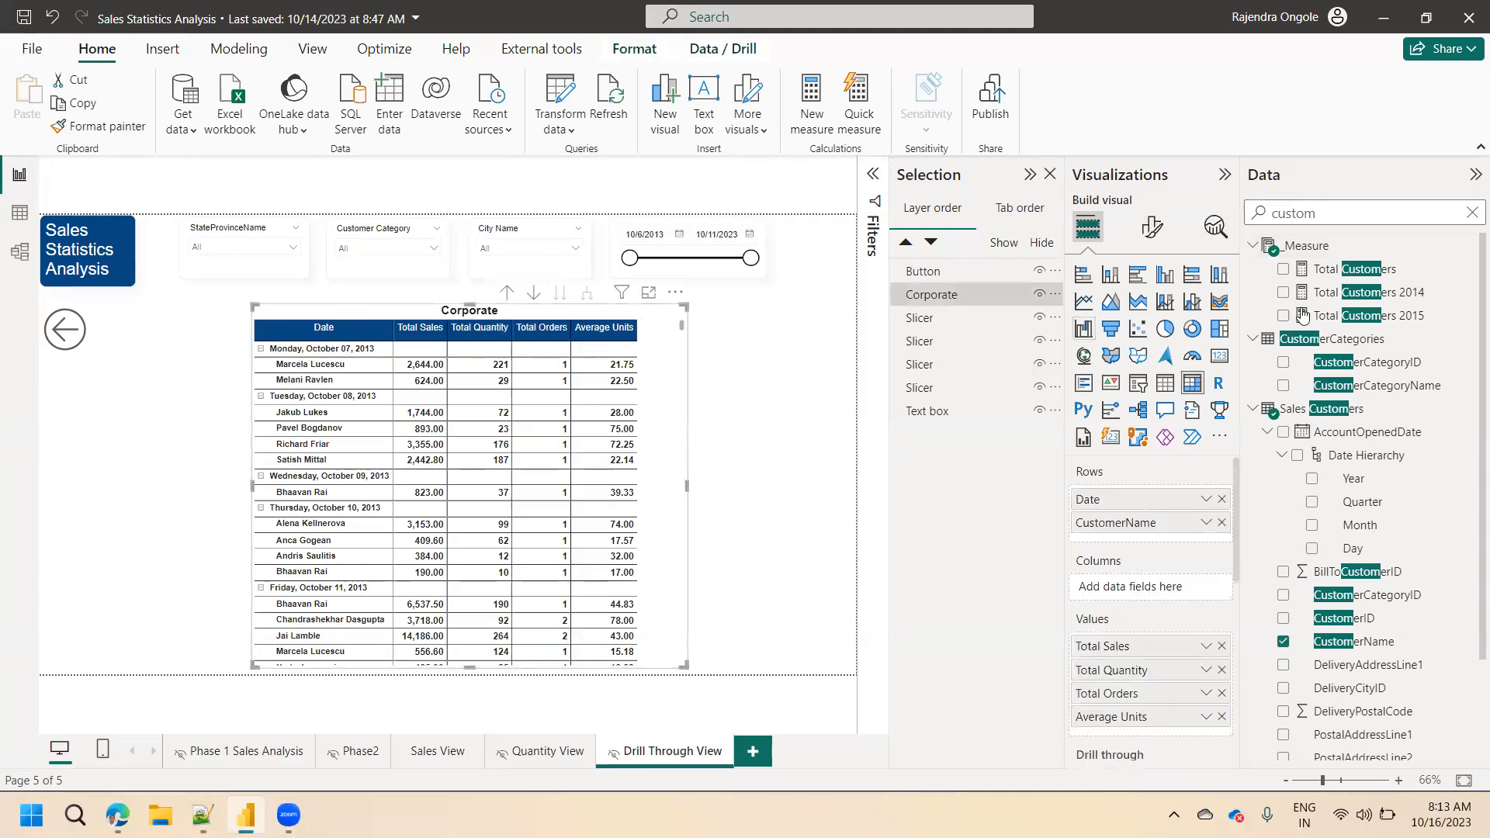
pyautogui.doubleClick(1296, 213)
pyautogui.write('dy')
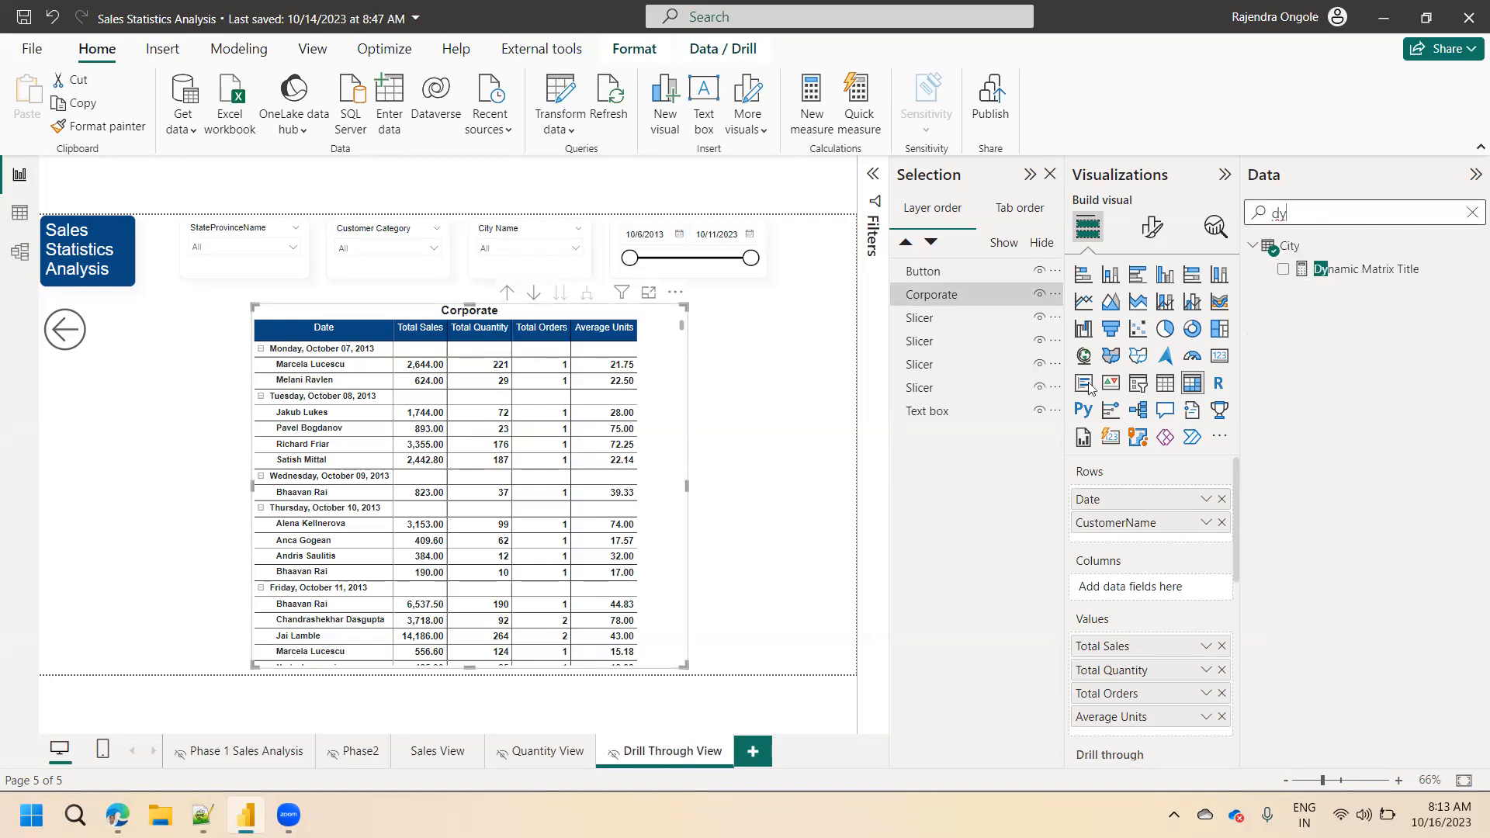
# Go to Sales View and drill through the donut chart's Supermarket slice to Drill Through View.
pyautogui.click(459, 762)
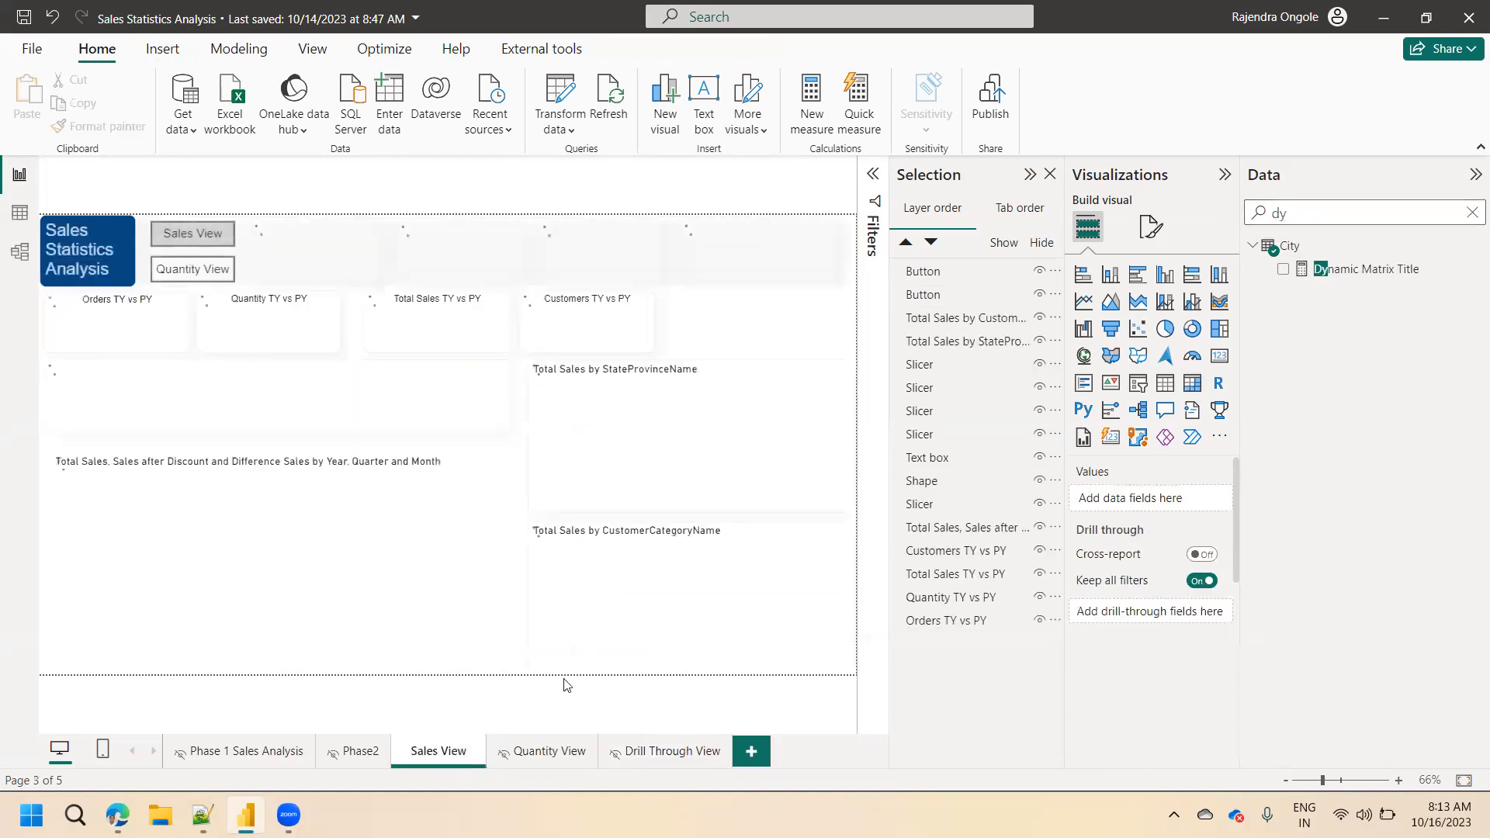
pyautogui.moveTo(662, 633)
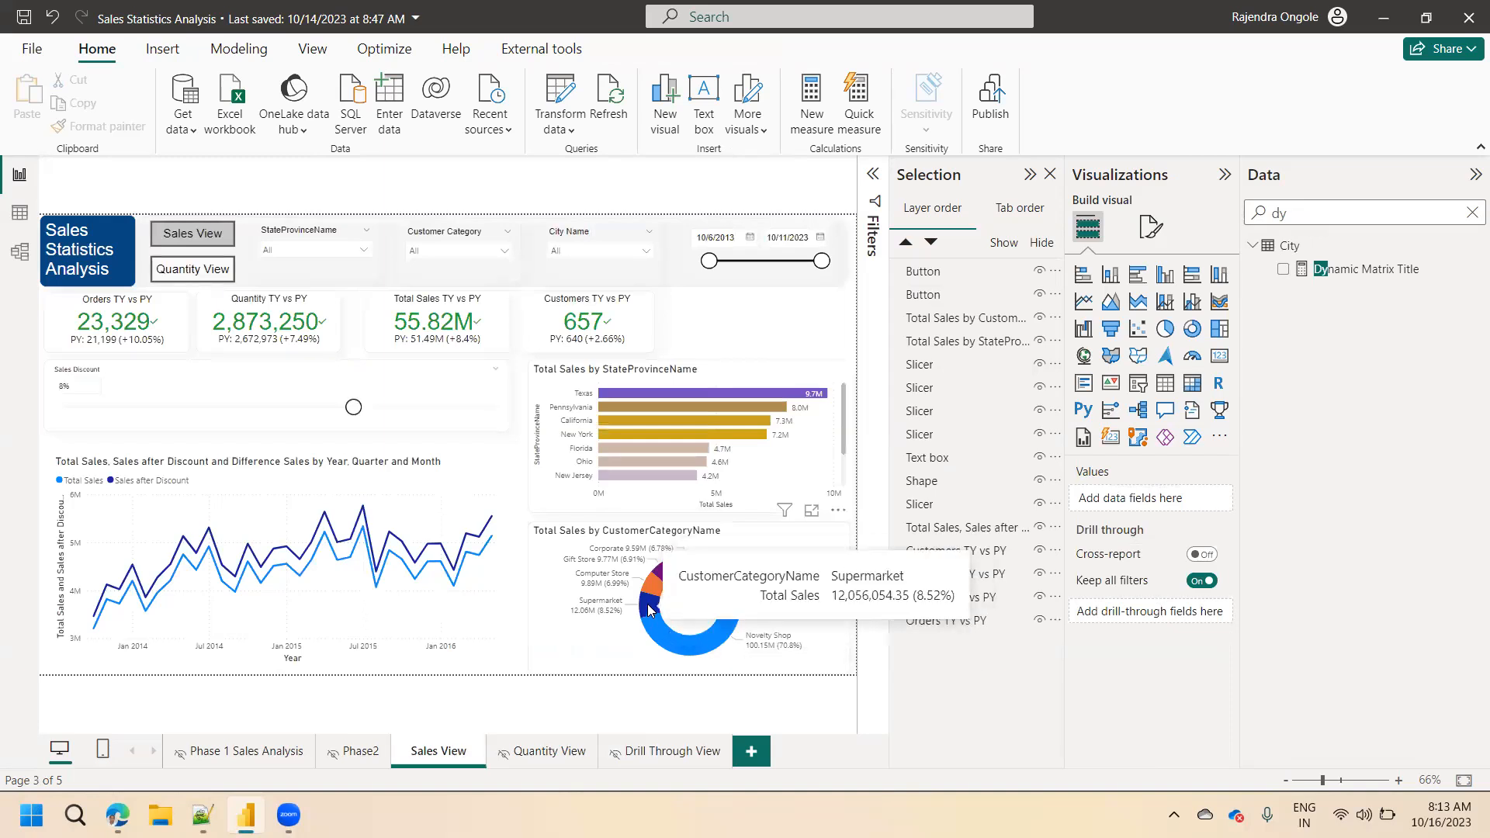
pyautogui.click(651, 612)
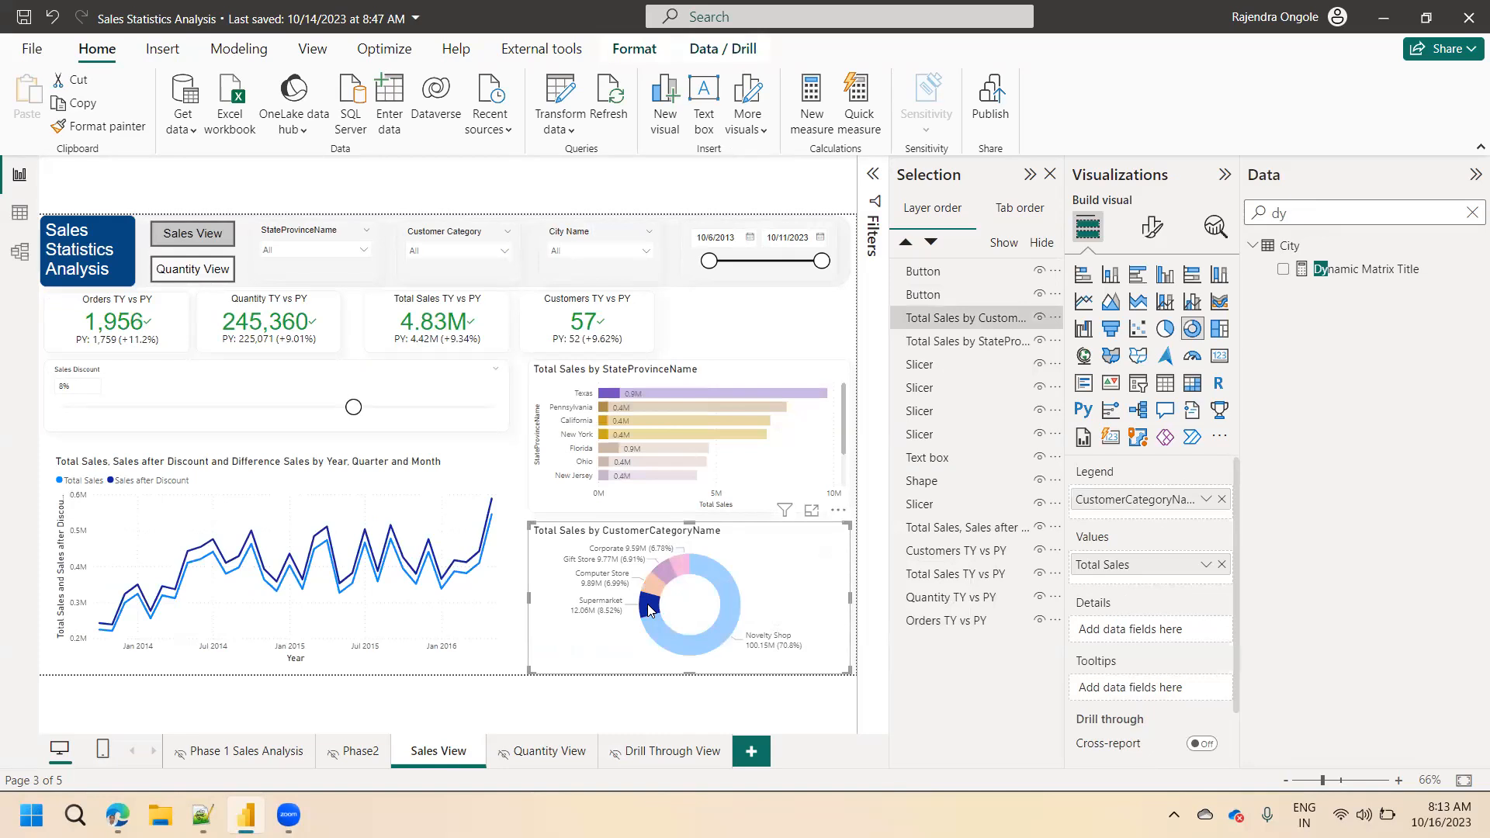
pyautogui.rightClick(651, 613)
pyautogui.moveTo(789, 507)
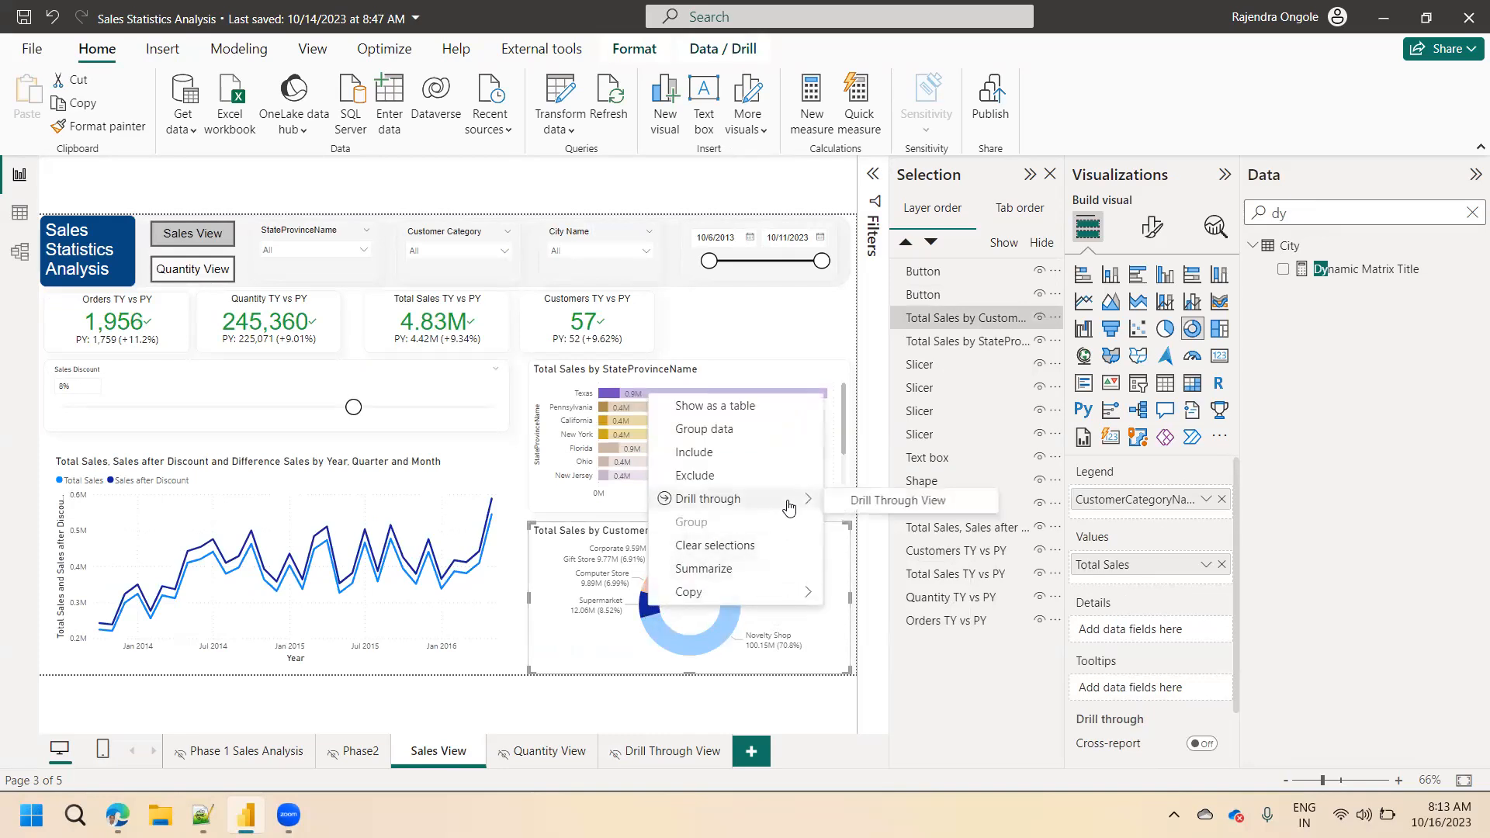
pyautogui.click(877, 503)
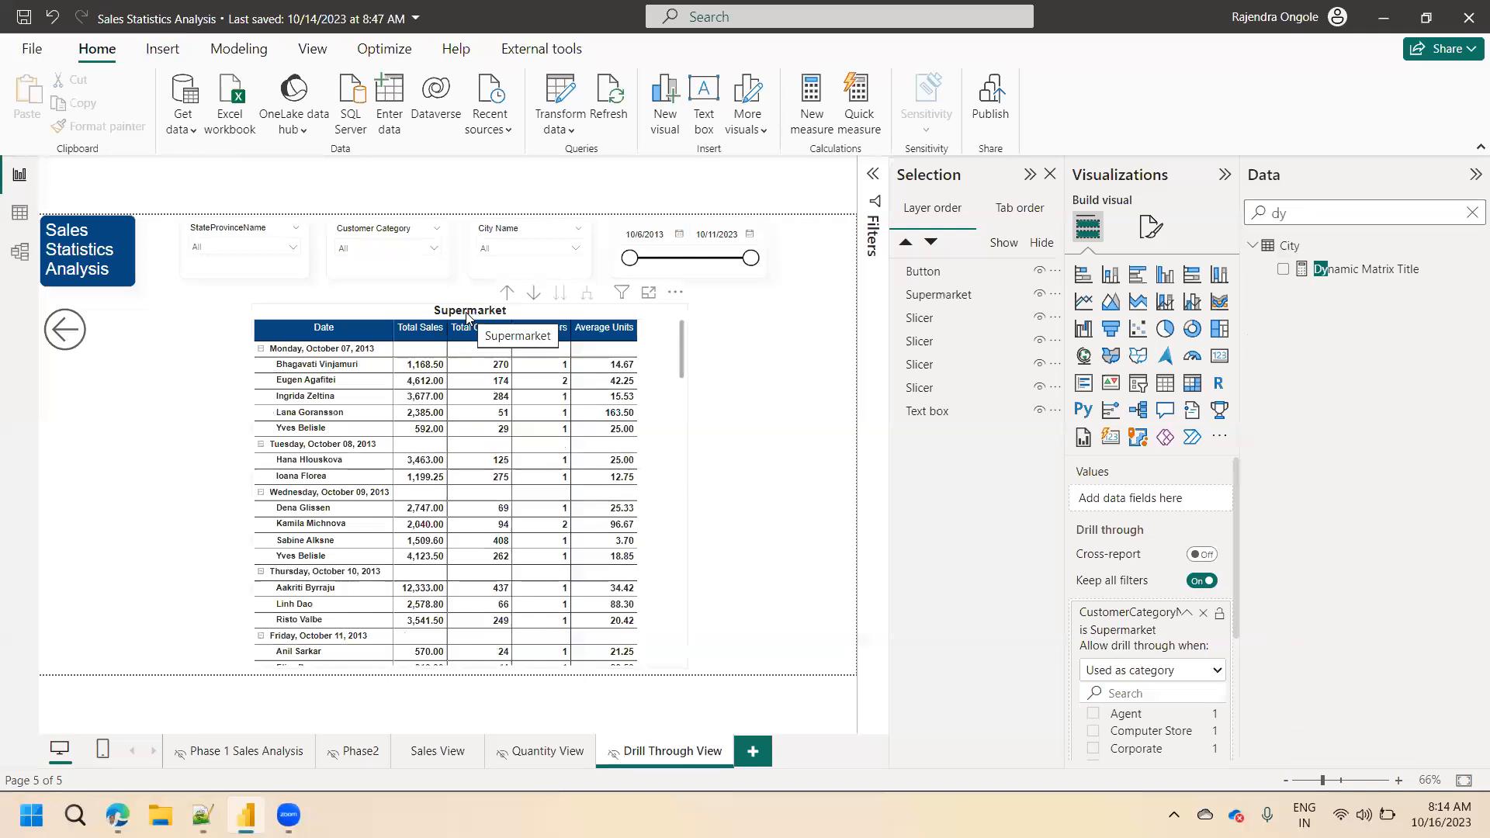
# Examine the Dynamic Matrix Title measure's formula and the conditional formatting of the matrix's title text, leaving the settings as they are.
pyautogui.click(1341, 272)
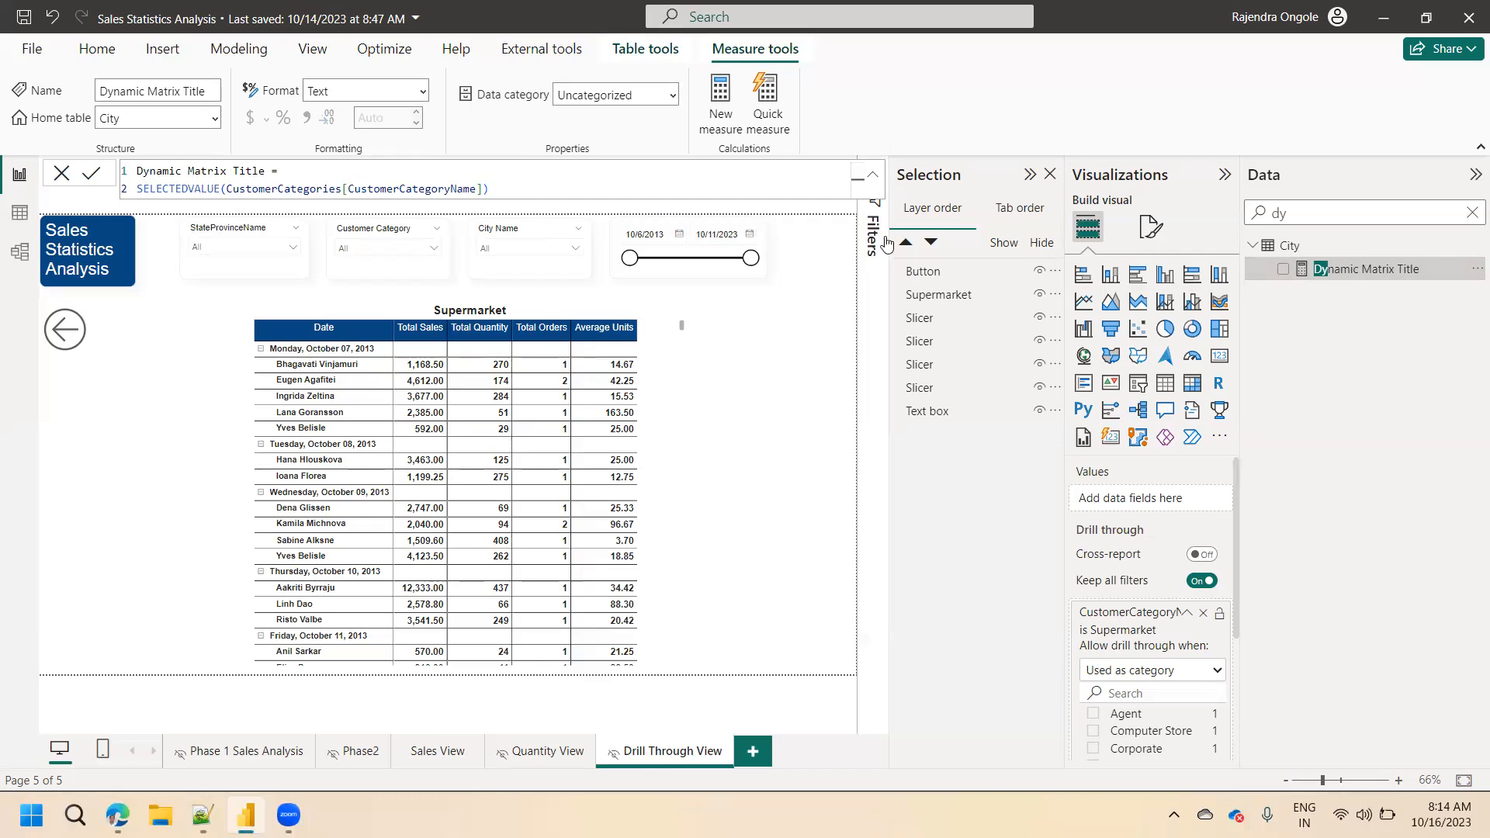
pyautogui.click(665, 395)
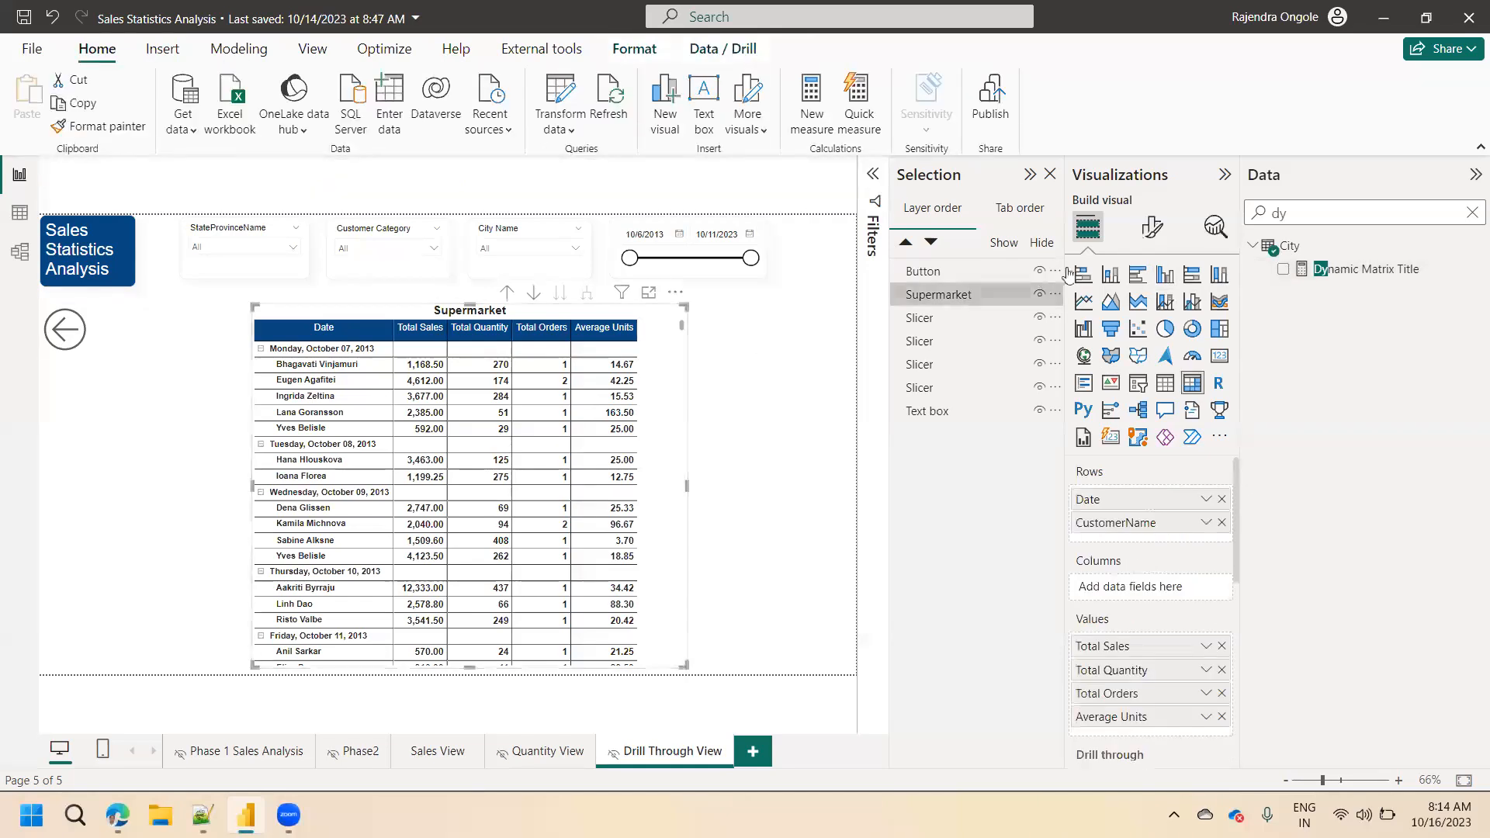
pyautogui.click(1153, 230)
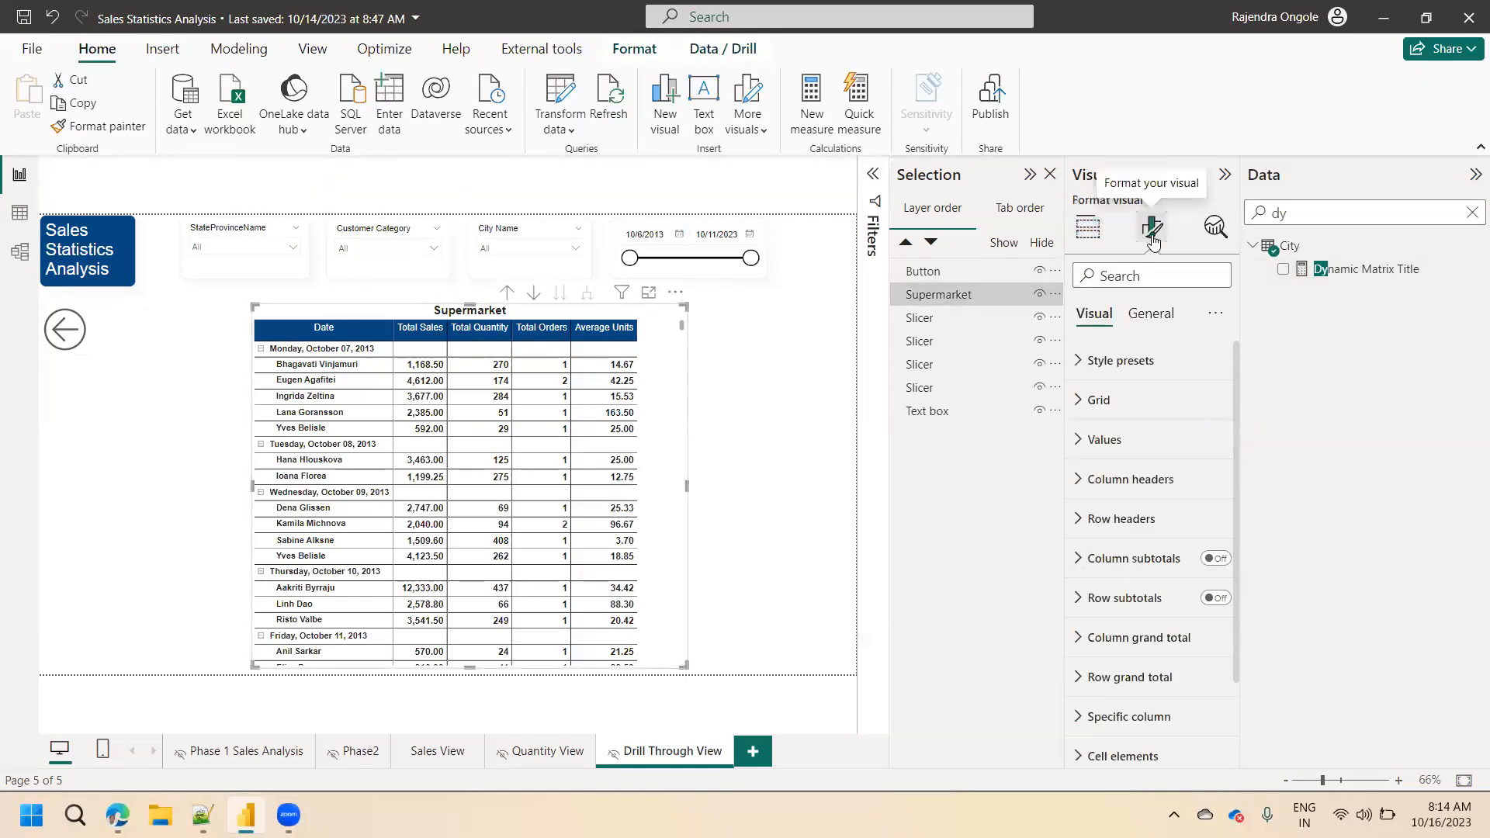
pyautogui.click(1151, 314)
pyautogui.click(1094, 402)
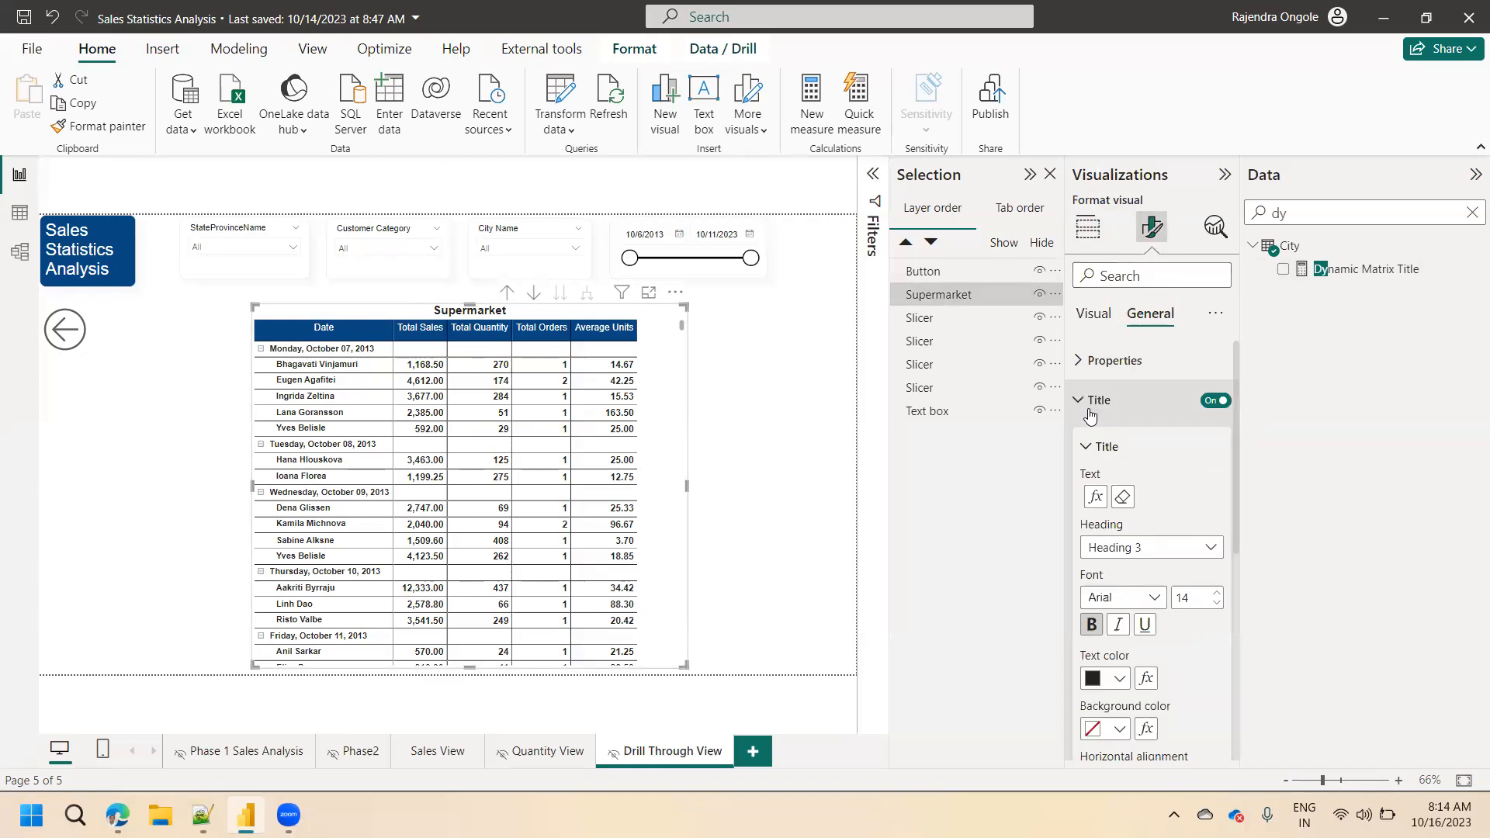
pyautogui.click(1095, 497)
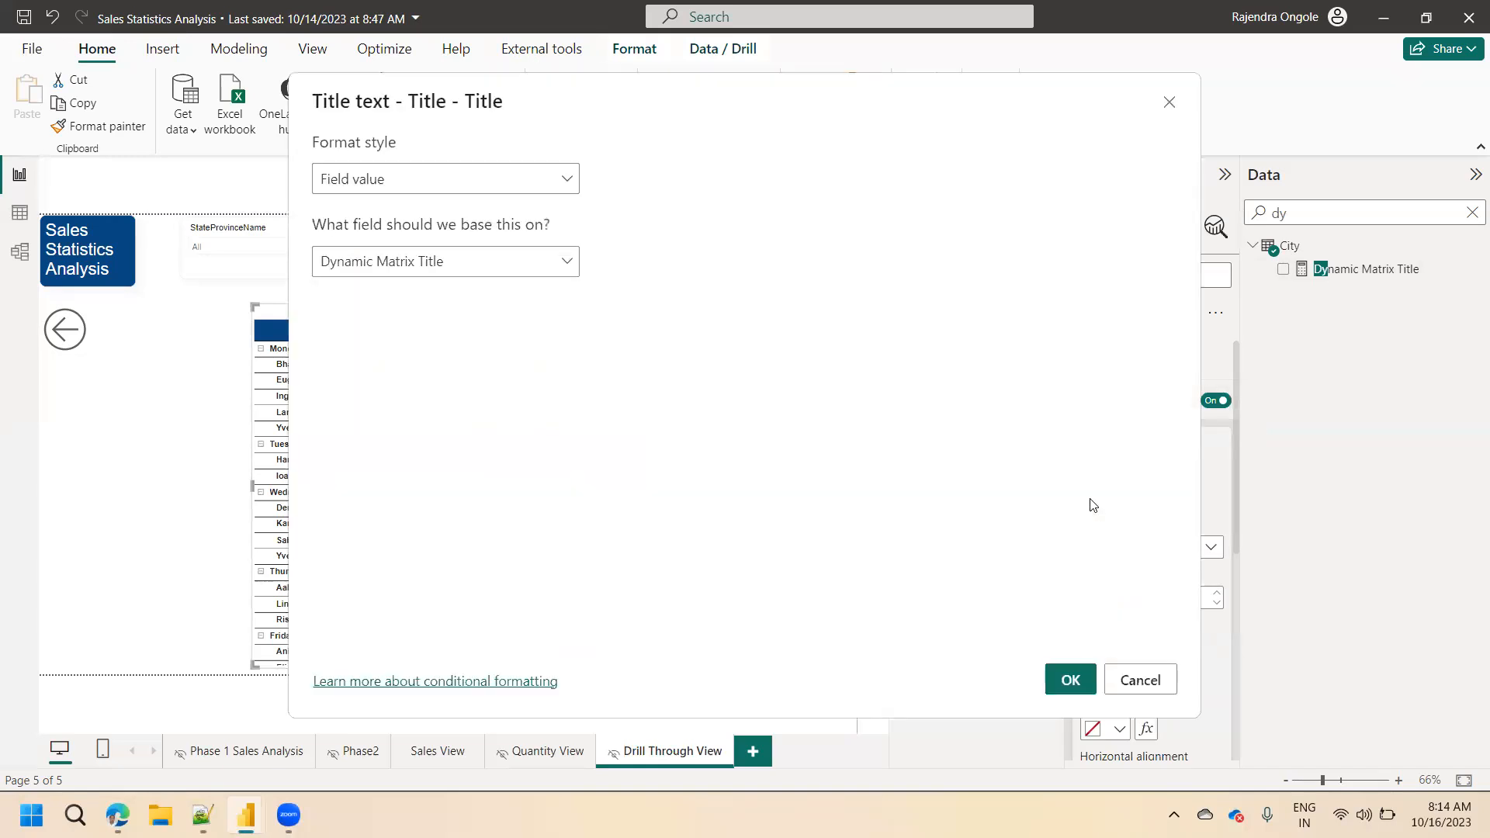
pyautogui.click(384, 192)
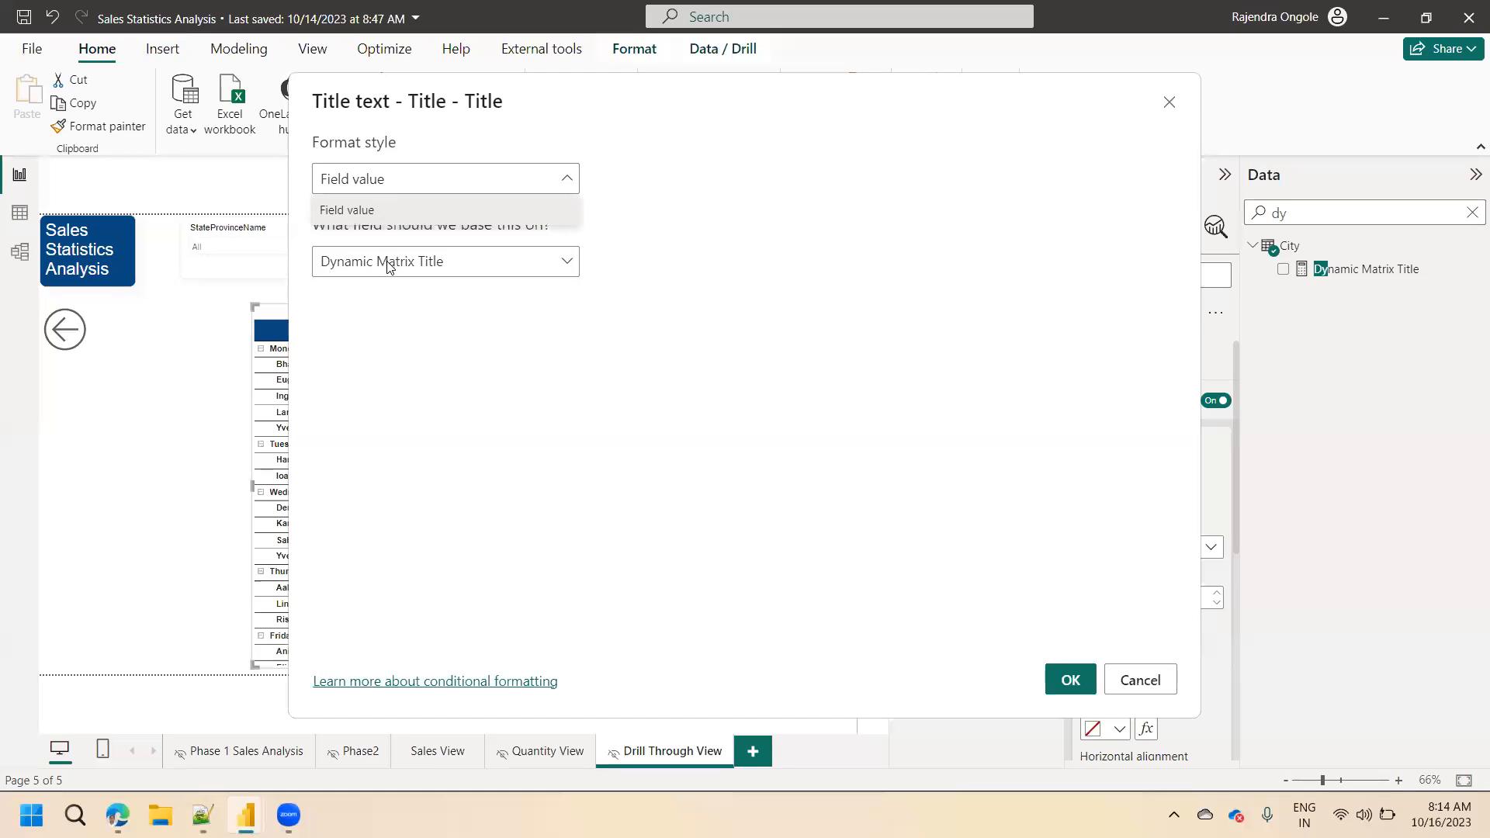
pyautogui.click(402, 342)
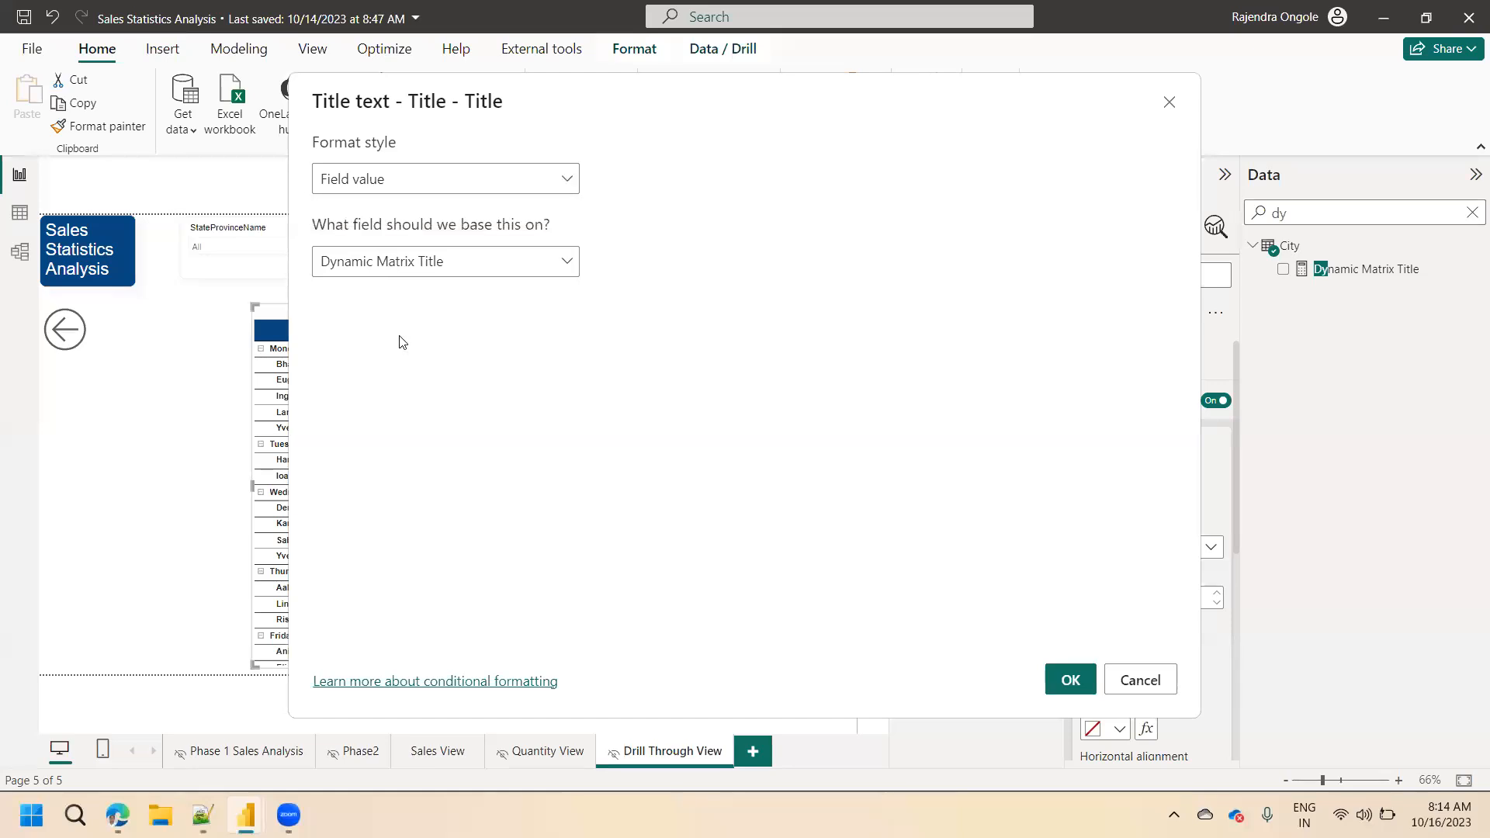
pyautogui.click(1140, 681)
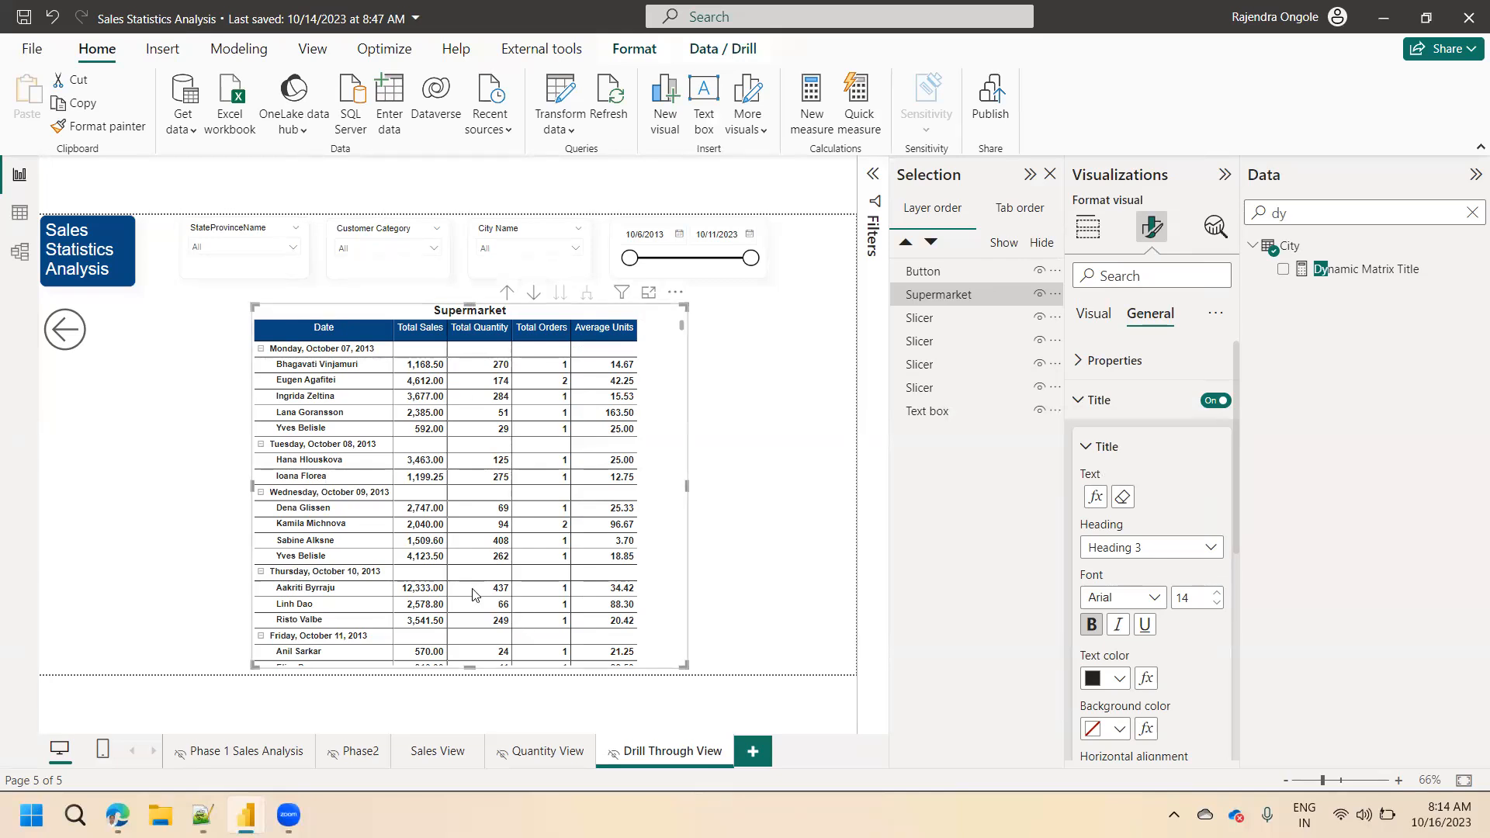
# Check the Total Sales by StateProvinceName bars on Sales View for a drill-through option and return to Drill Through View.
pyautogui.click(437, 752)
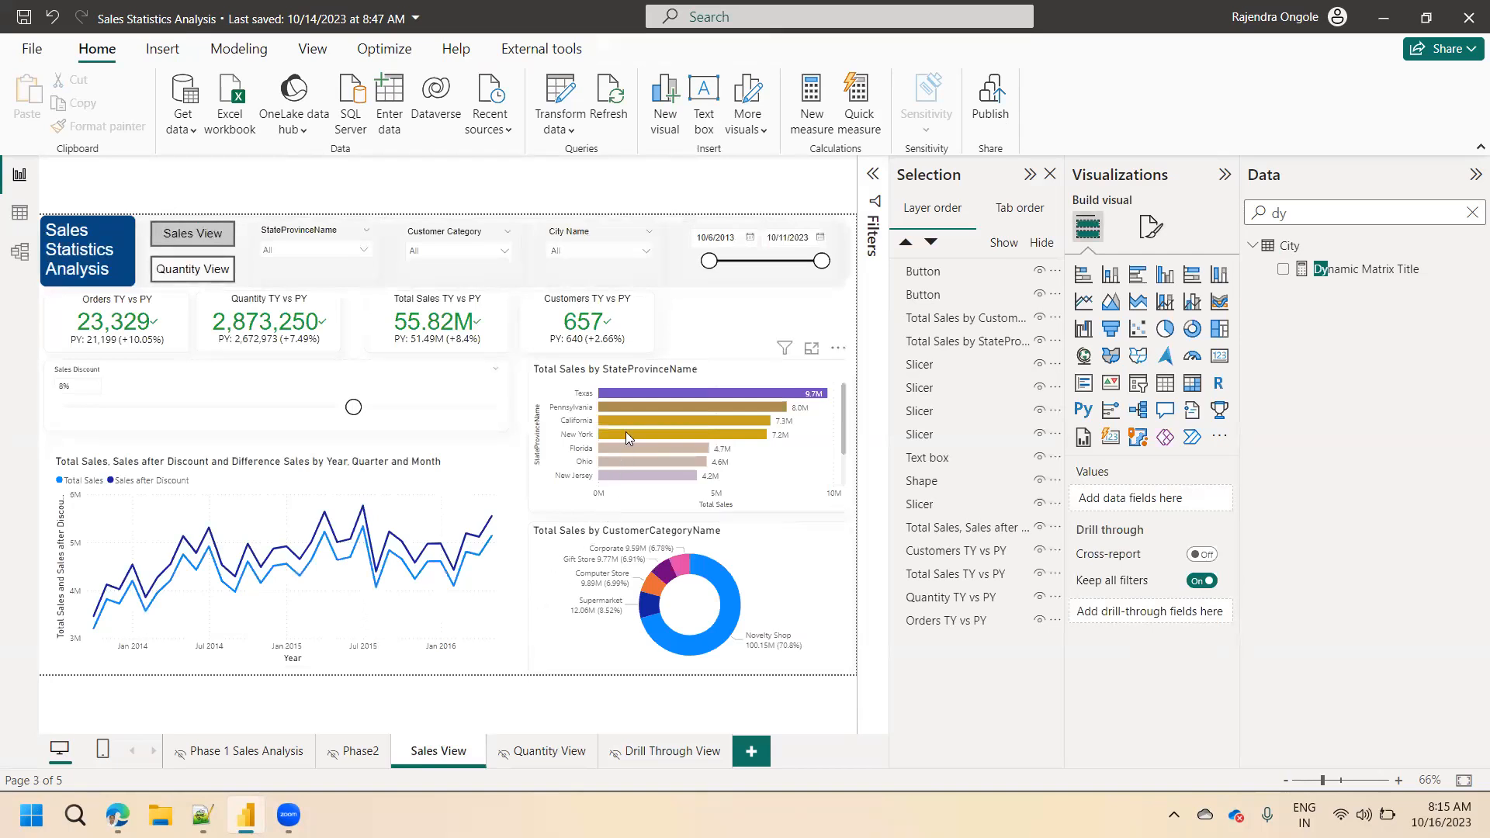
pyautogui.moveTo(626, 438)
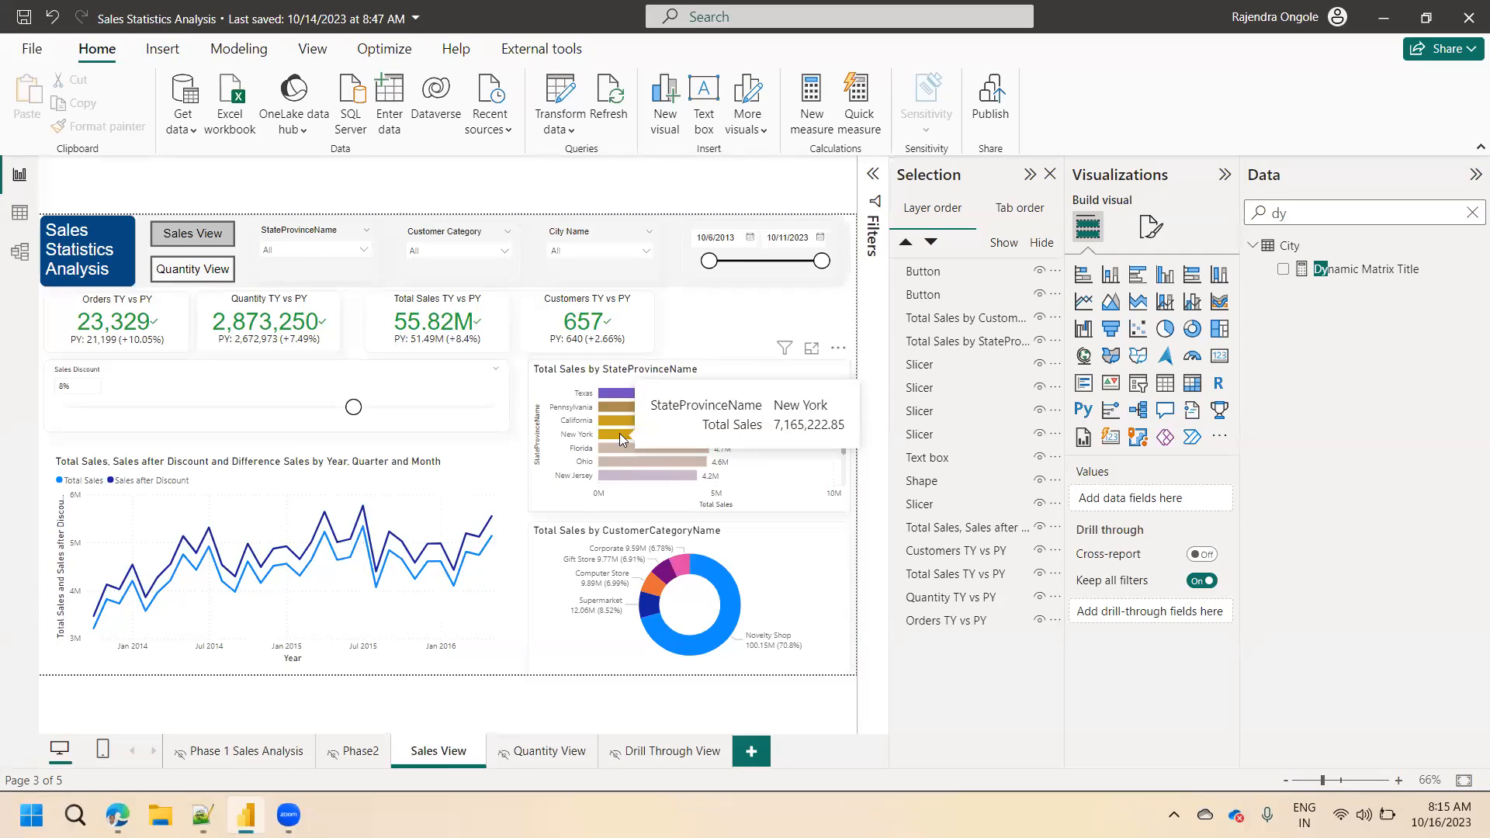
pyautogui.click(680, 752)
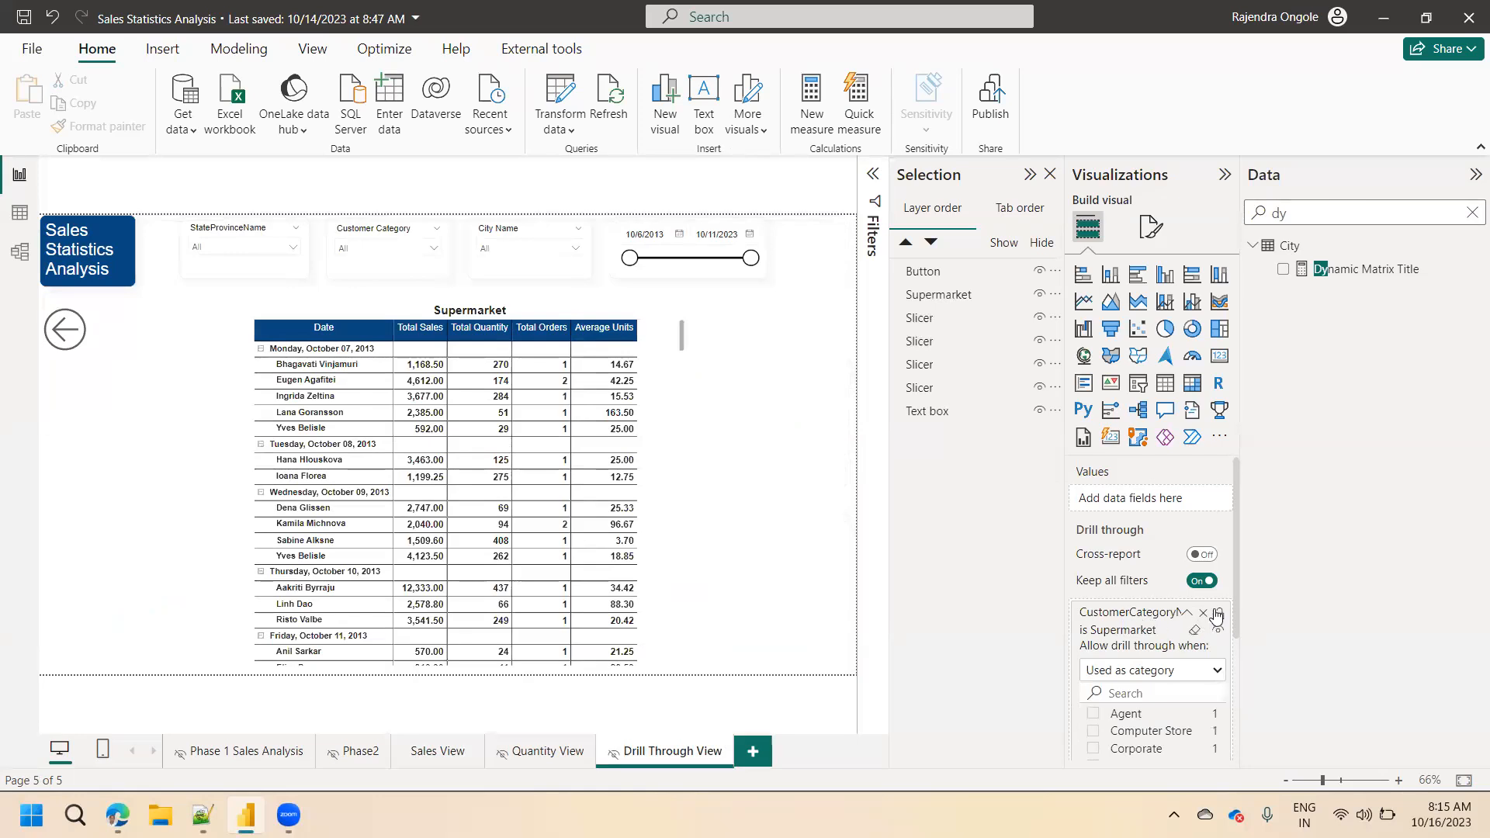
# Search the fields for state and try to add StateProvinceName to Drill Through View's drill-through fields.
pyautogui.moveTo(1236, 595); pyautogui.dragTo(1246, 720)
pyautogui.press('BackSpace')
pyautogui.press('BackSpace')
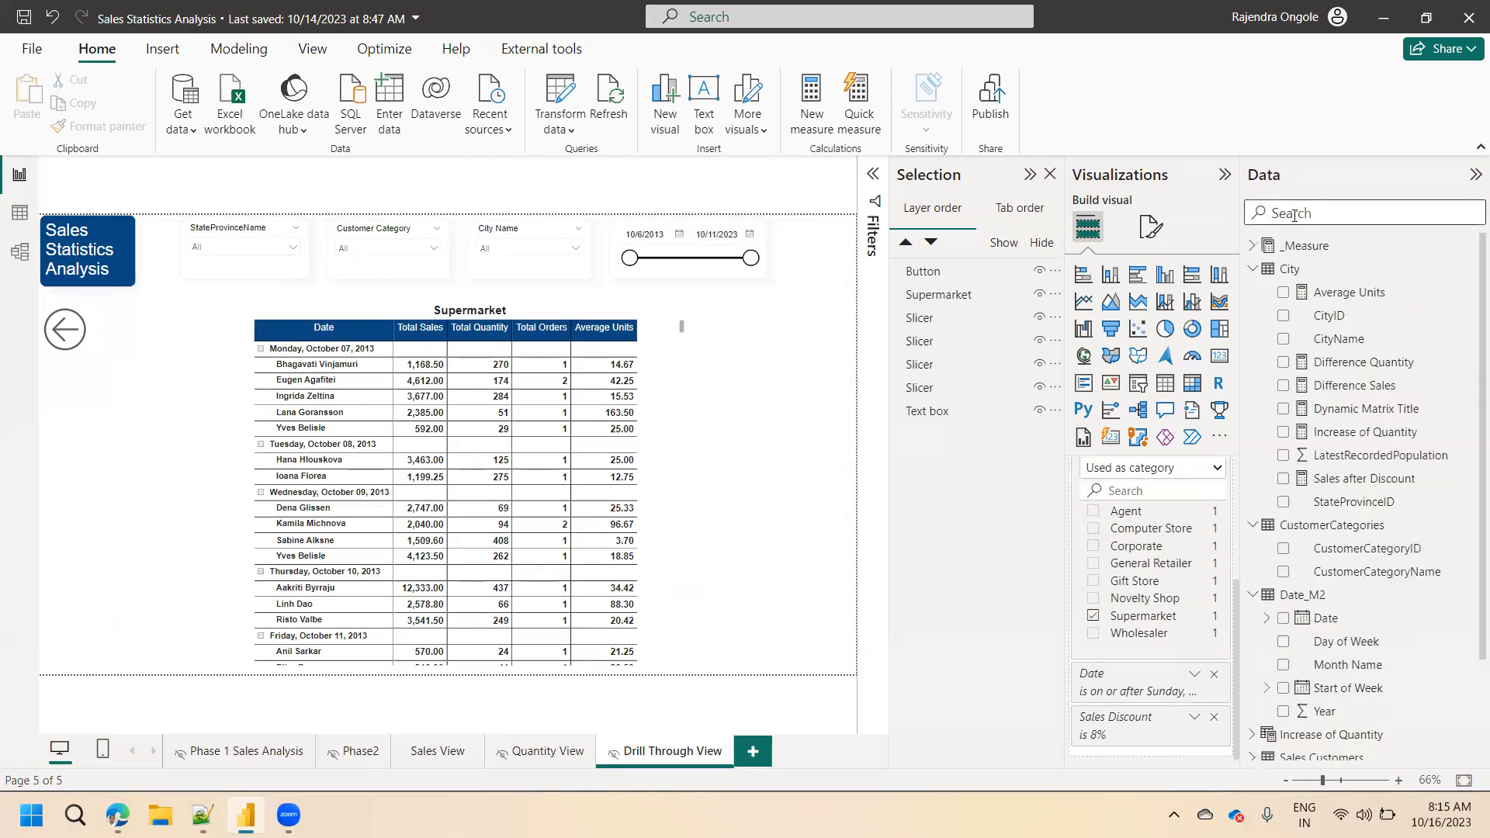
pyautogui.write('state')
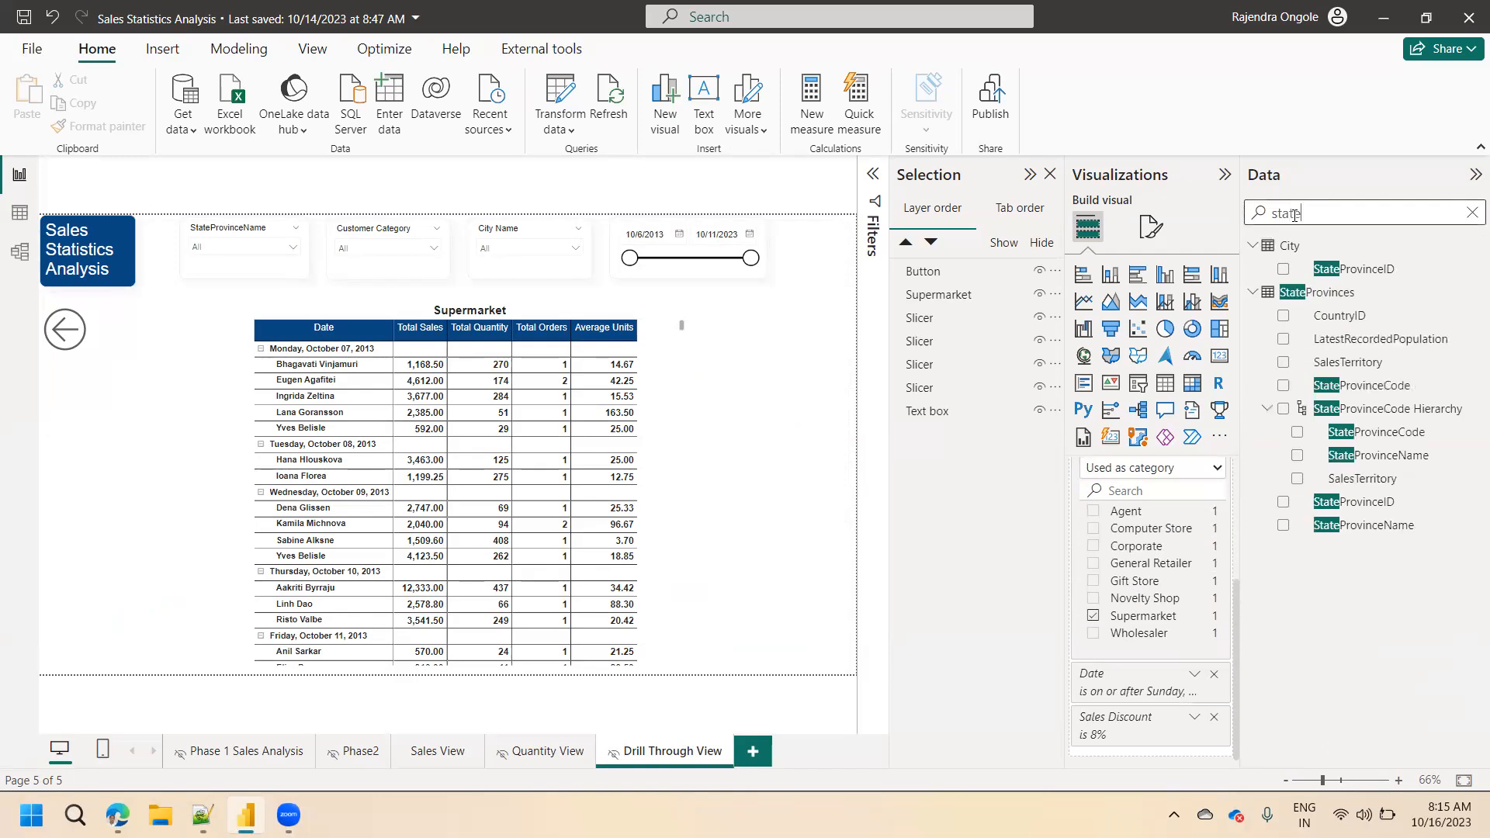
pyautogui.moveTo(1373, 527); pyautogui.dragTo(1137, 703)
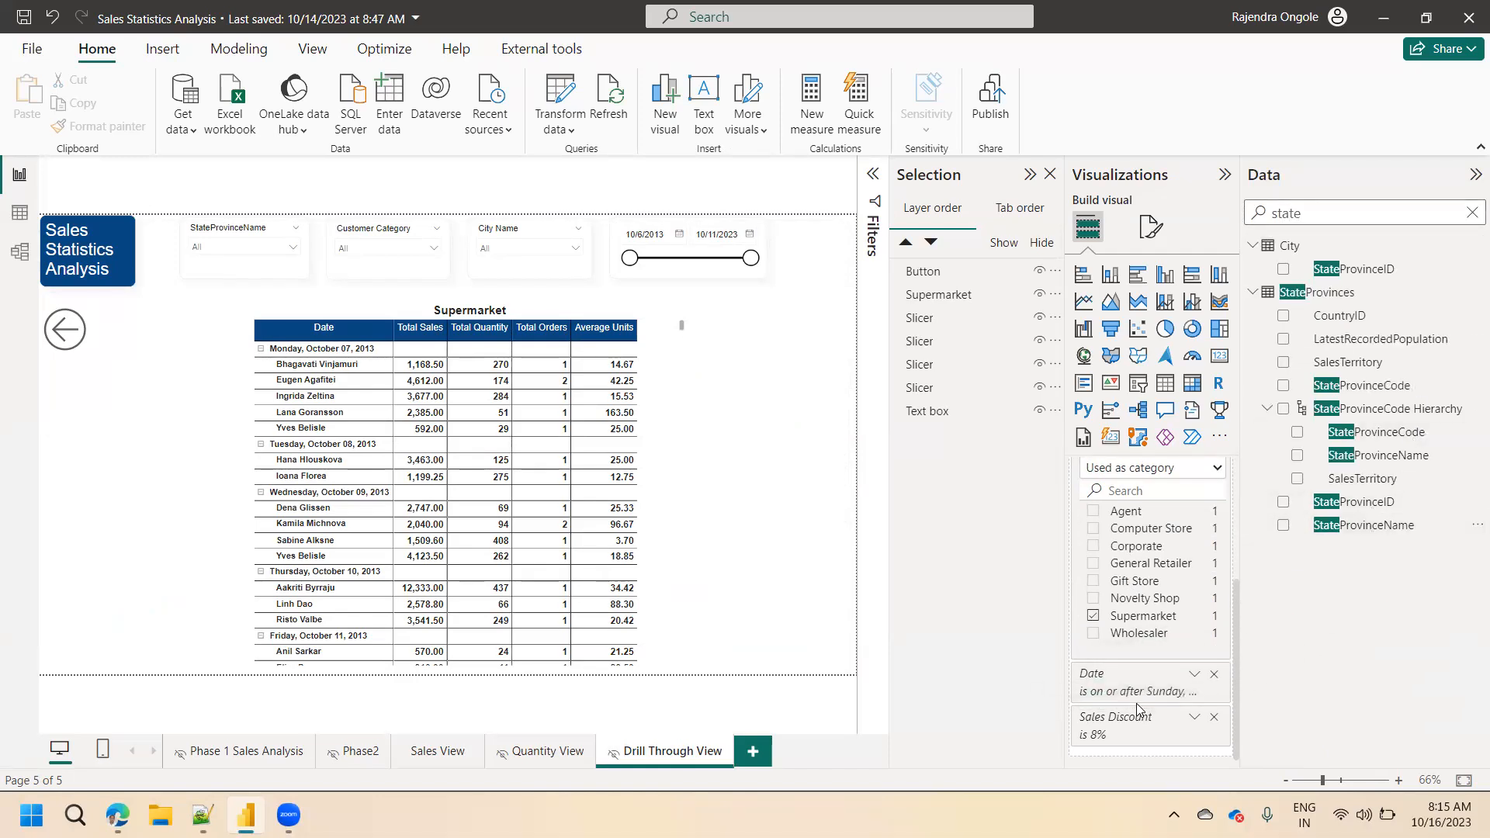
pyautogui.moveTo(1238, 621); pyautogui.dragTo(1234, 512)
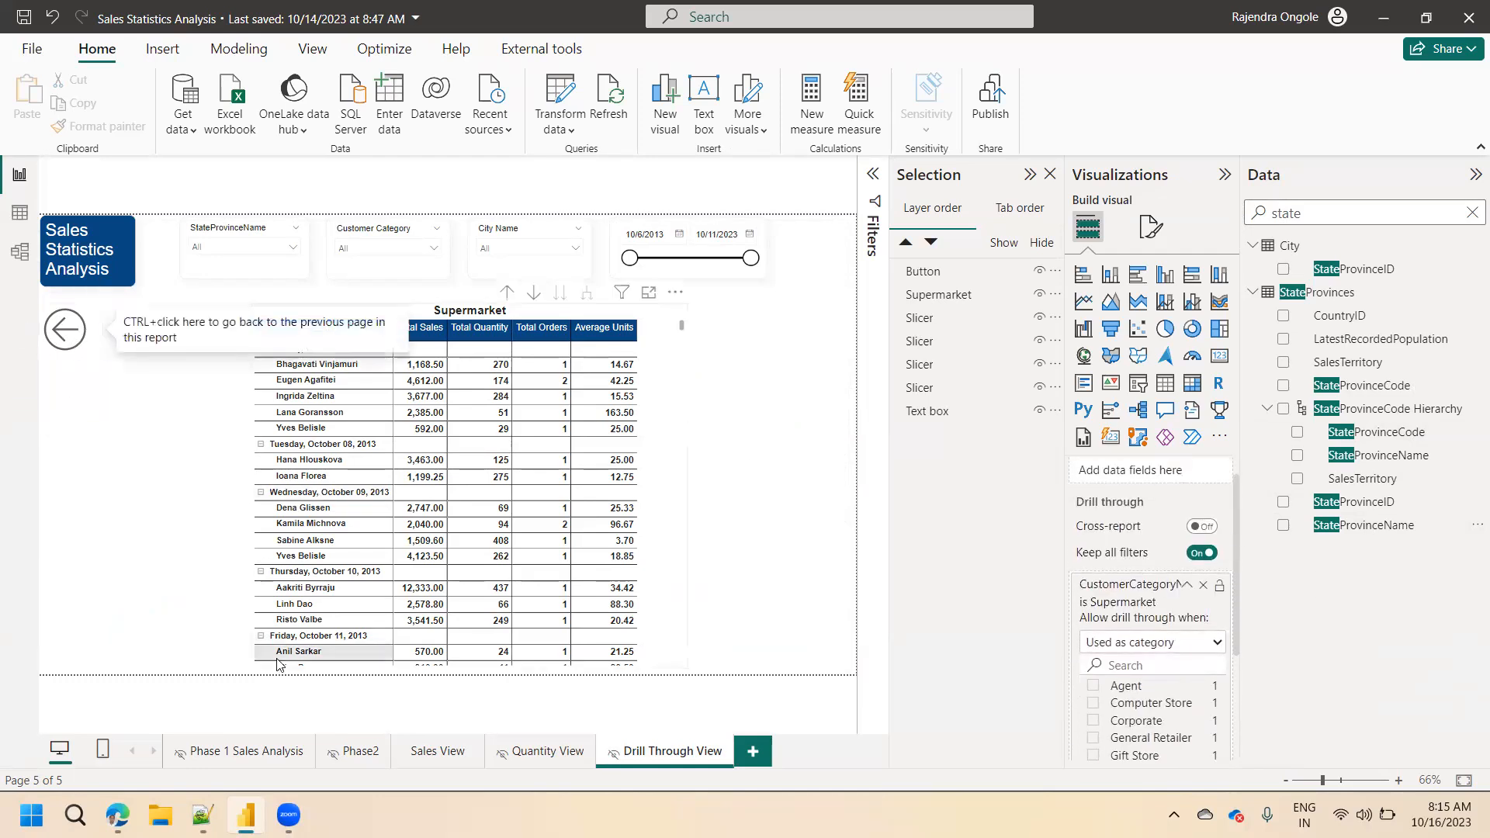
# Check the state bar chart on Quantity View, and add StateProvinceName as a drill-through field of Drill Through View.
pyautogui.click(549, 754)
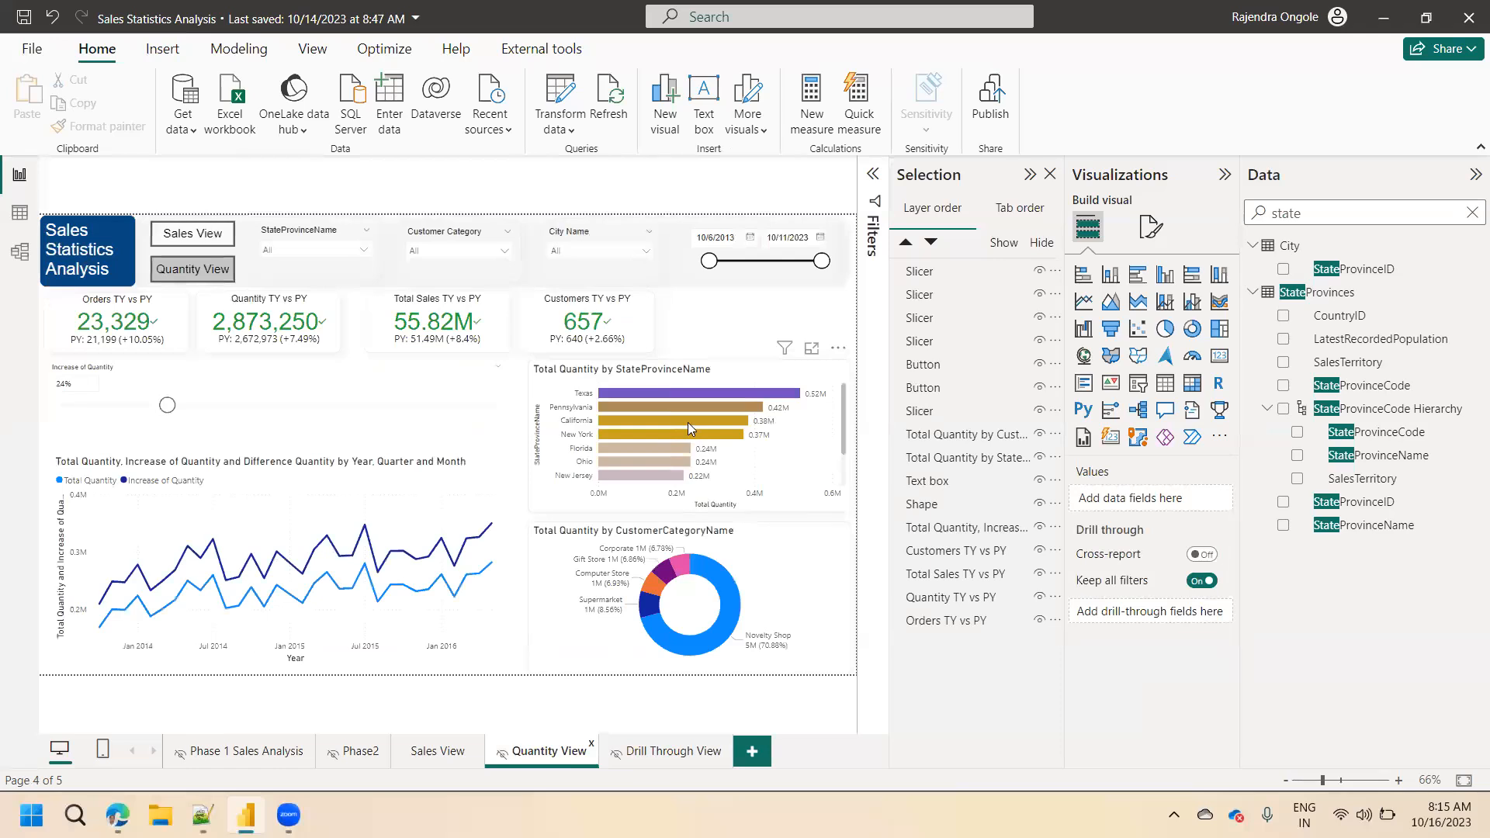
pyautogui.moveTo(688, 424)
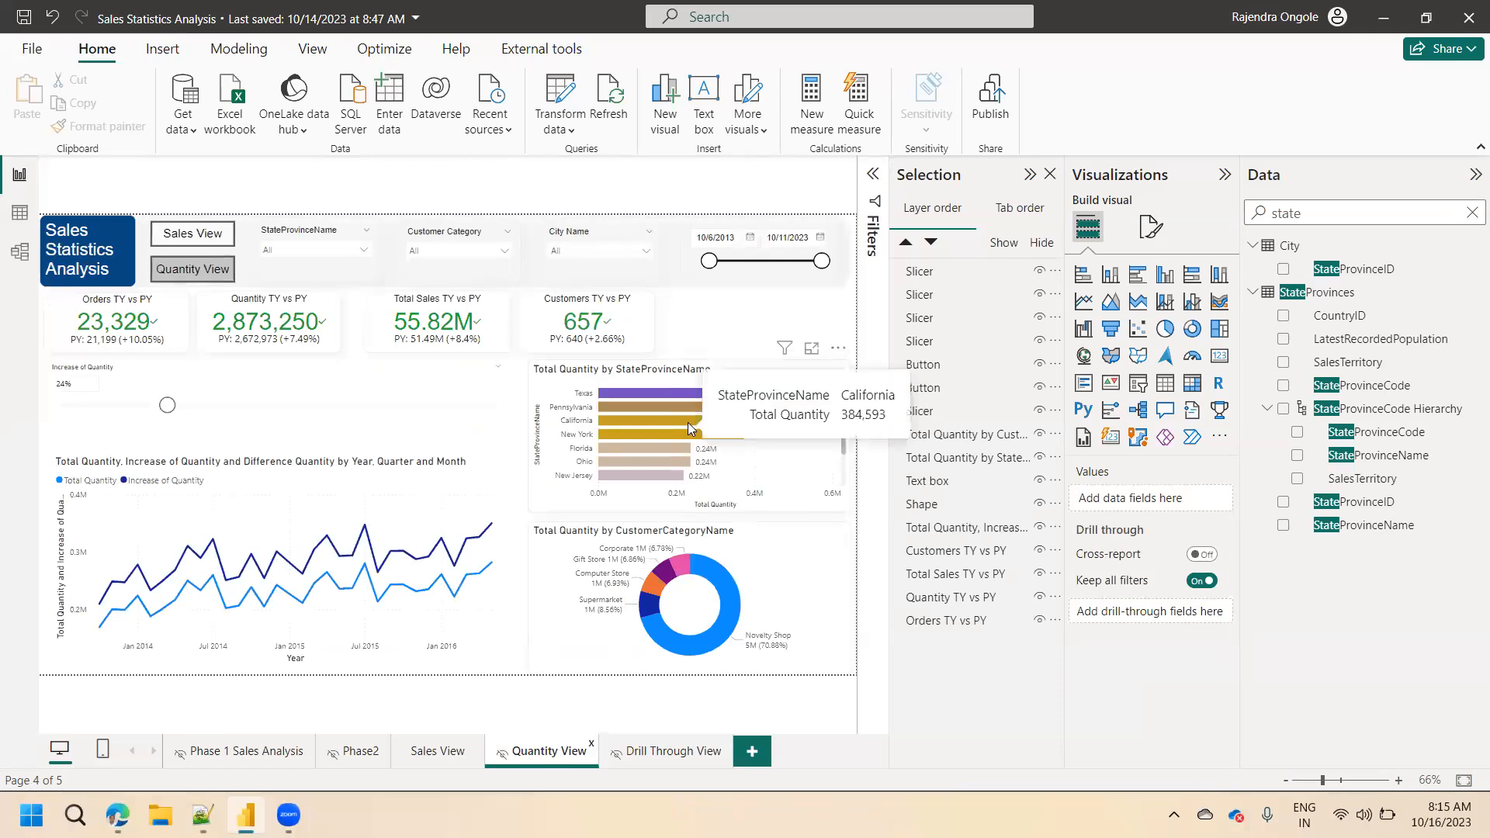
pyautogui.click(693, 746)
pyautogui.moveTo(1359, 525); pyautogui.dragTo(1156, 651)
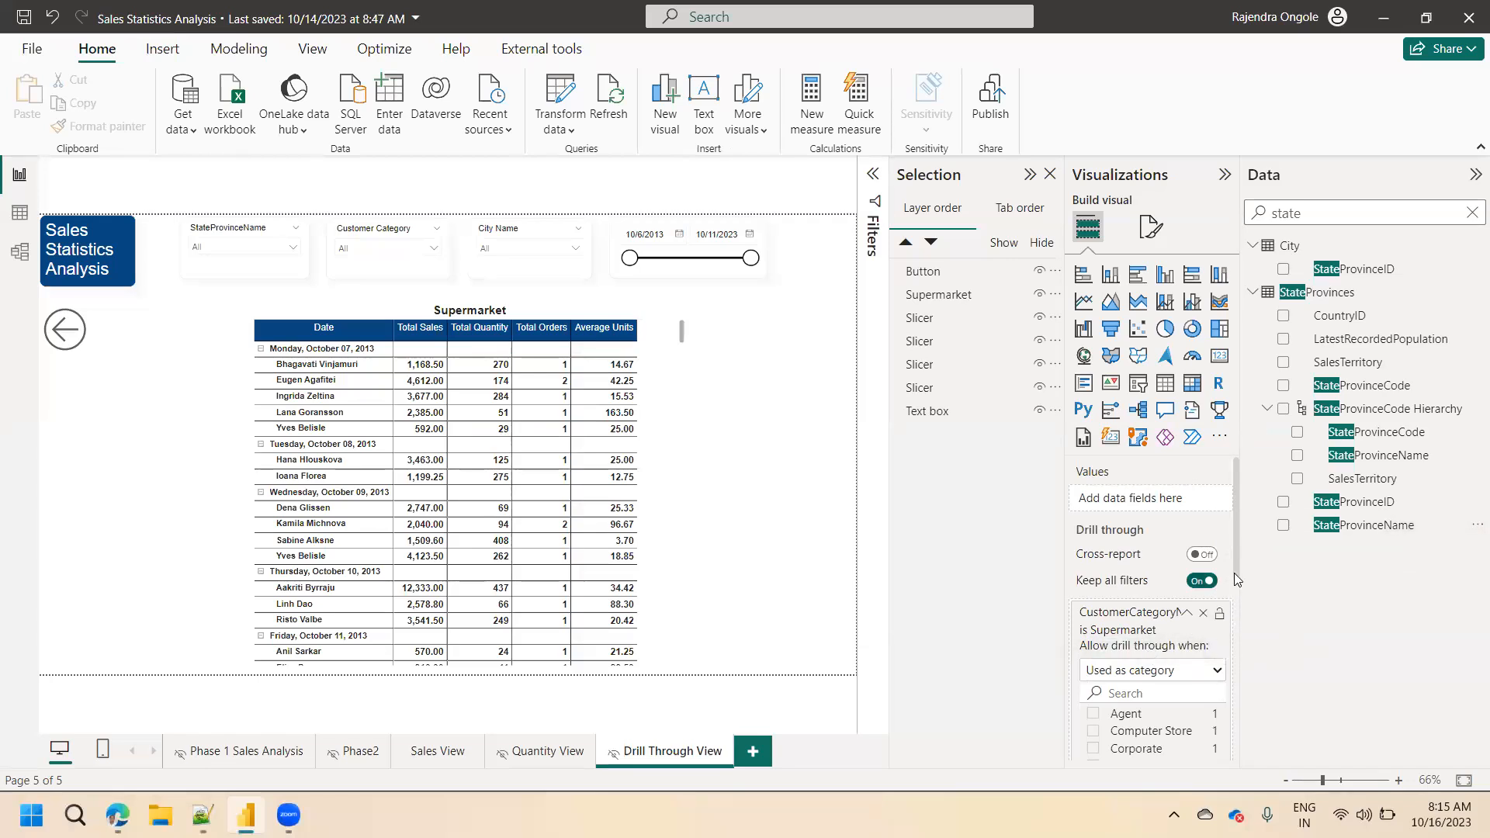
pyautogui.scroll(-5, 1236, 570)
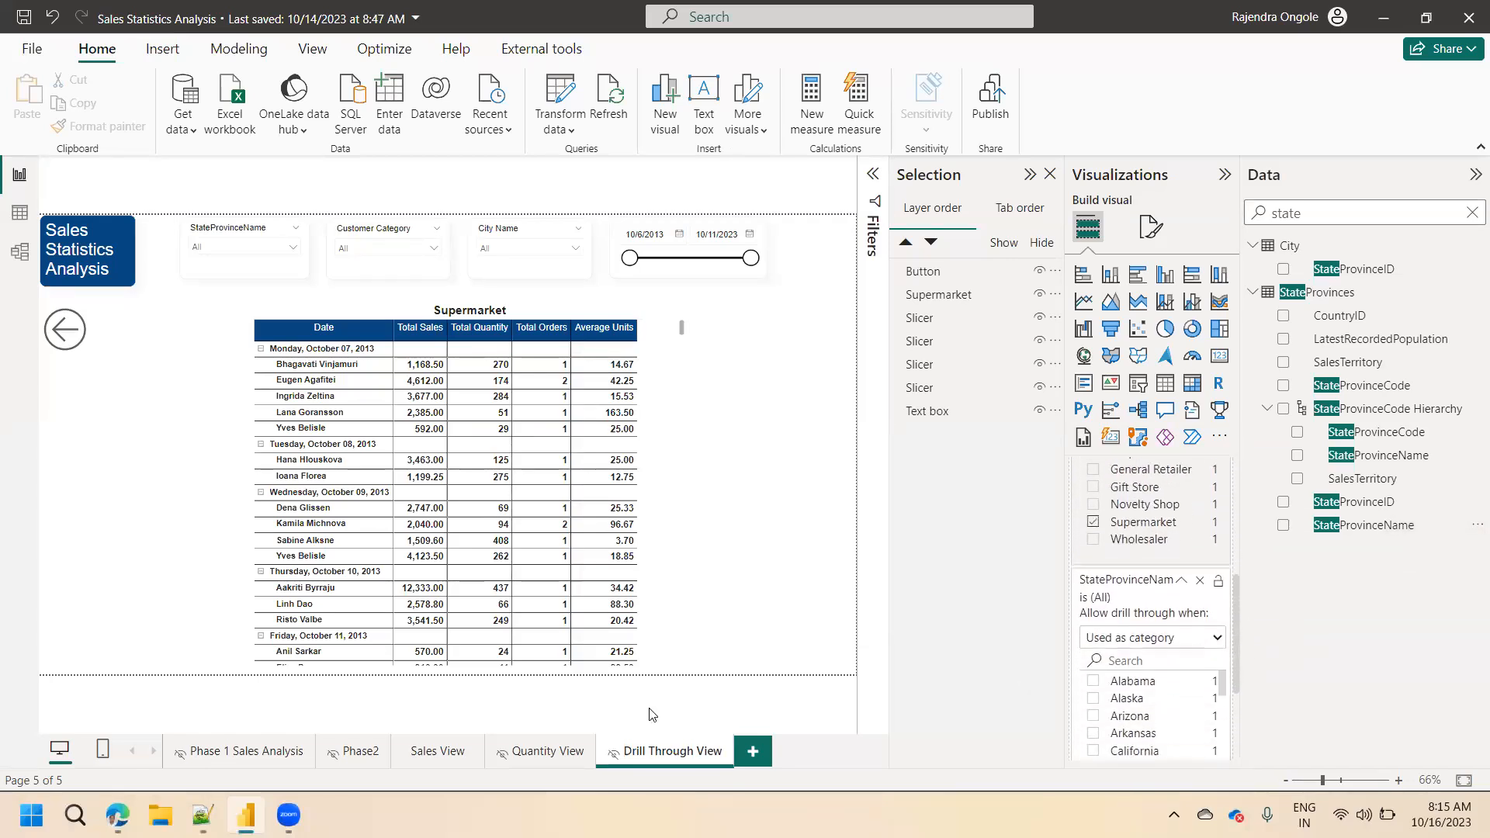
# Check the drill-through option on Sales View for the California and Ohio bars and the Novelty Shop segment of the customer category chart.
pyautogui.click(455, 757)
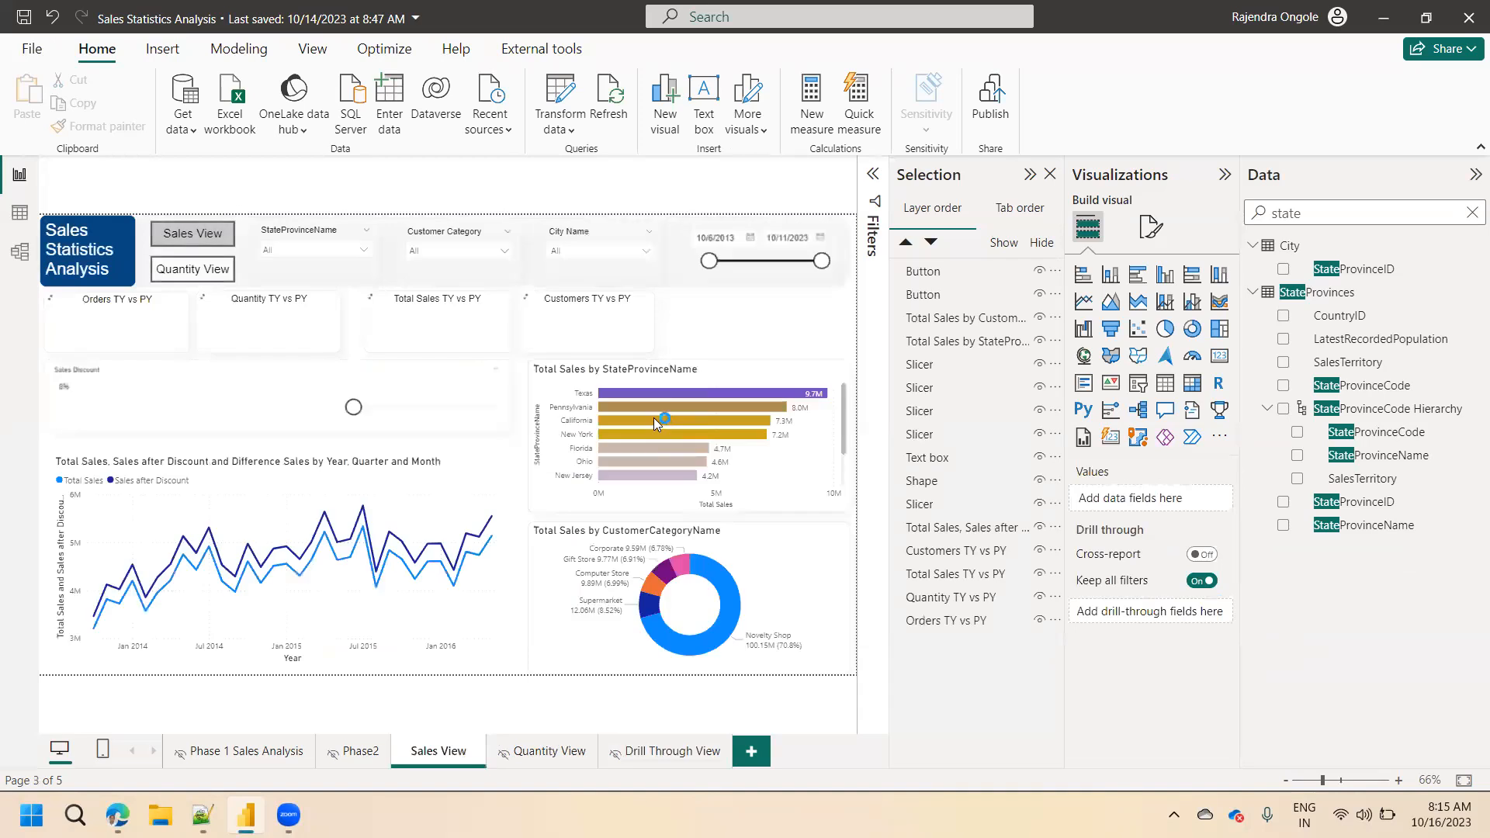
pyautogui.rightClick(652, 417)
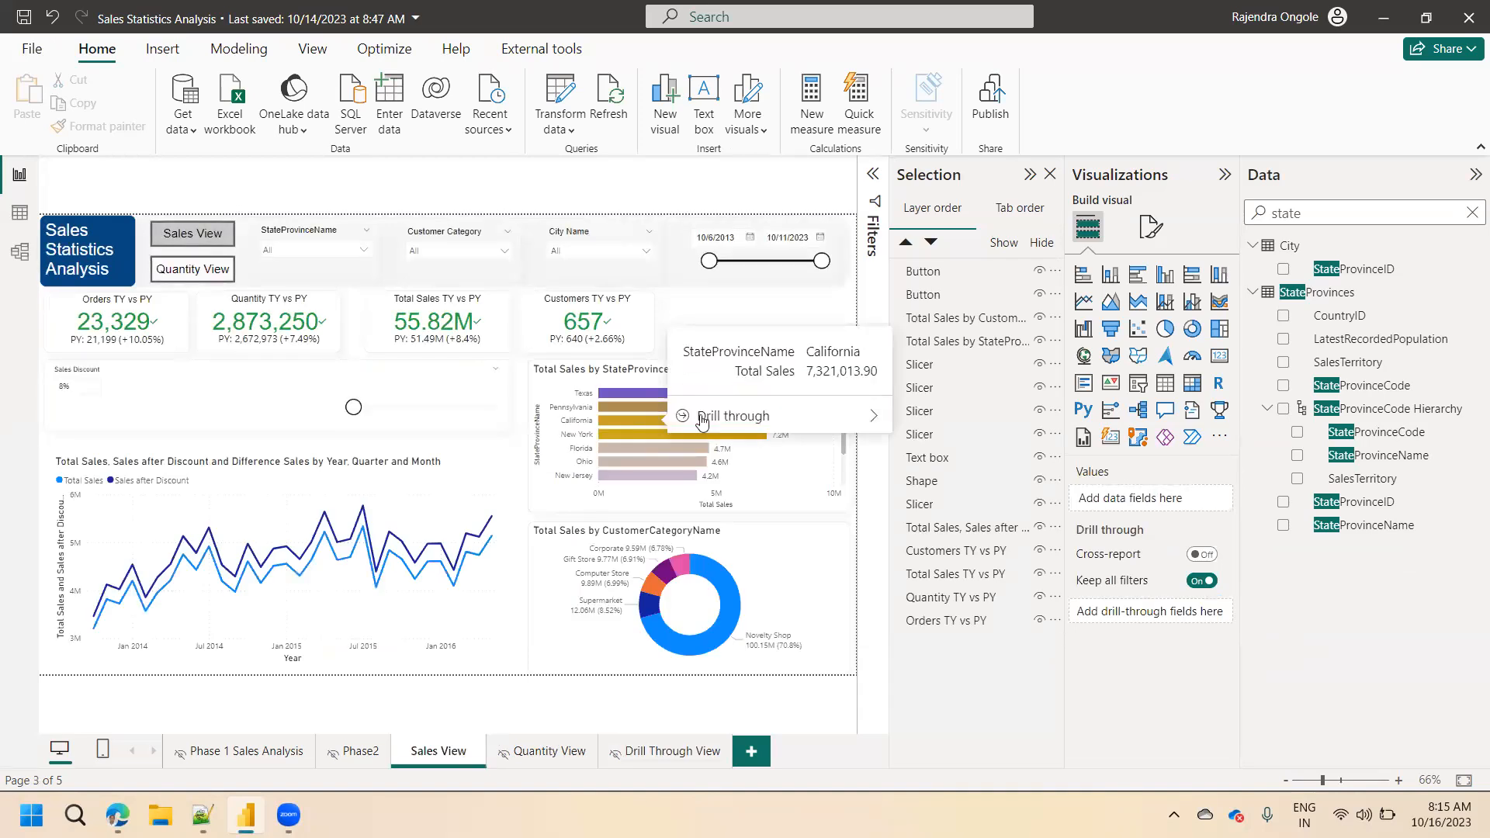
pyautogui.moveTo(876, 423)
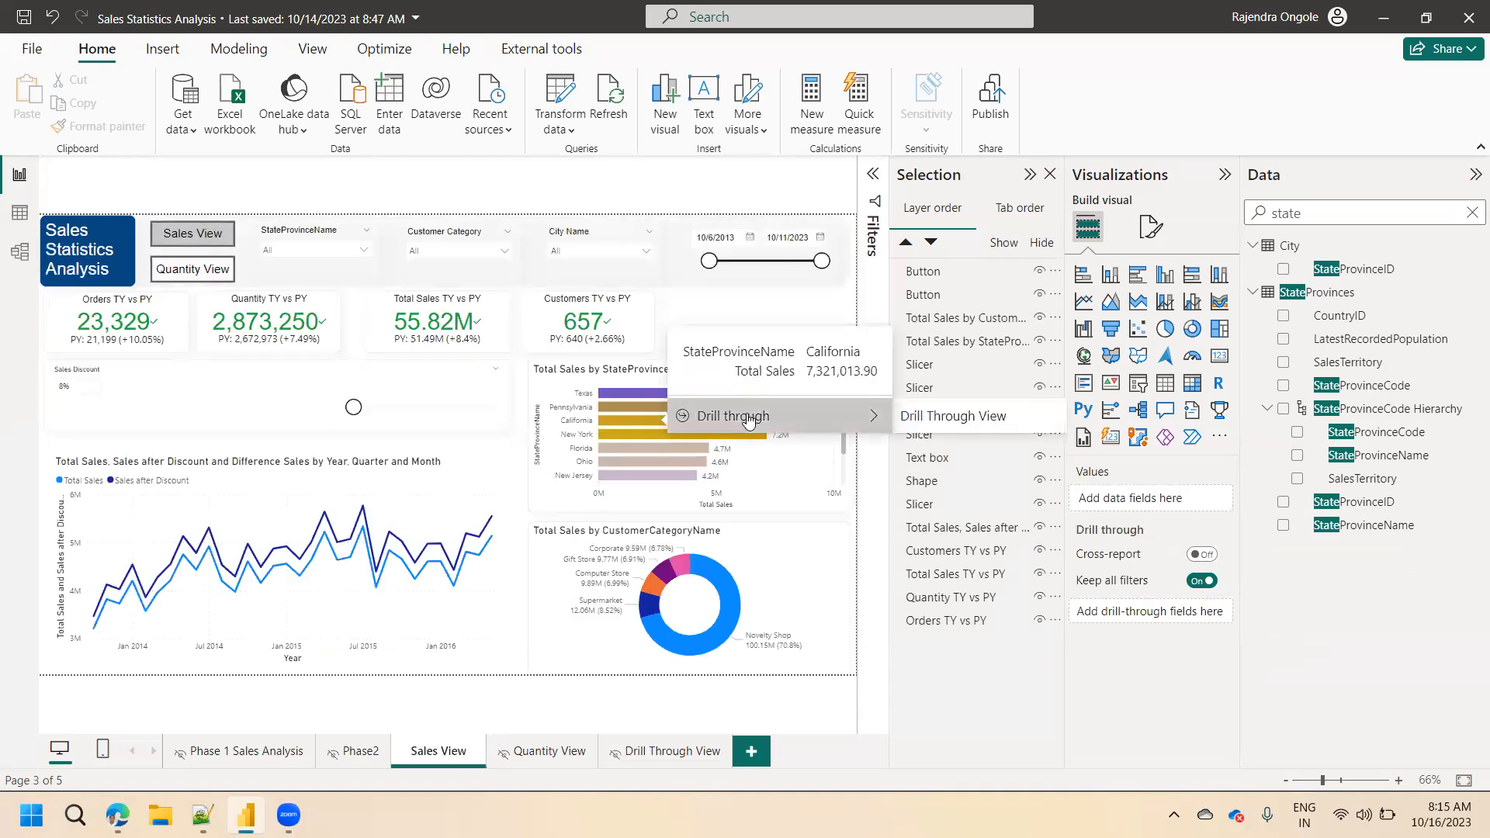
pyautogui.rightClick(656, 462)
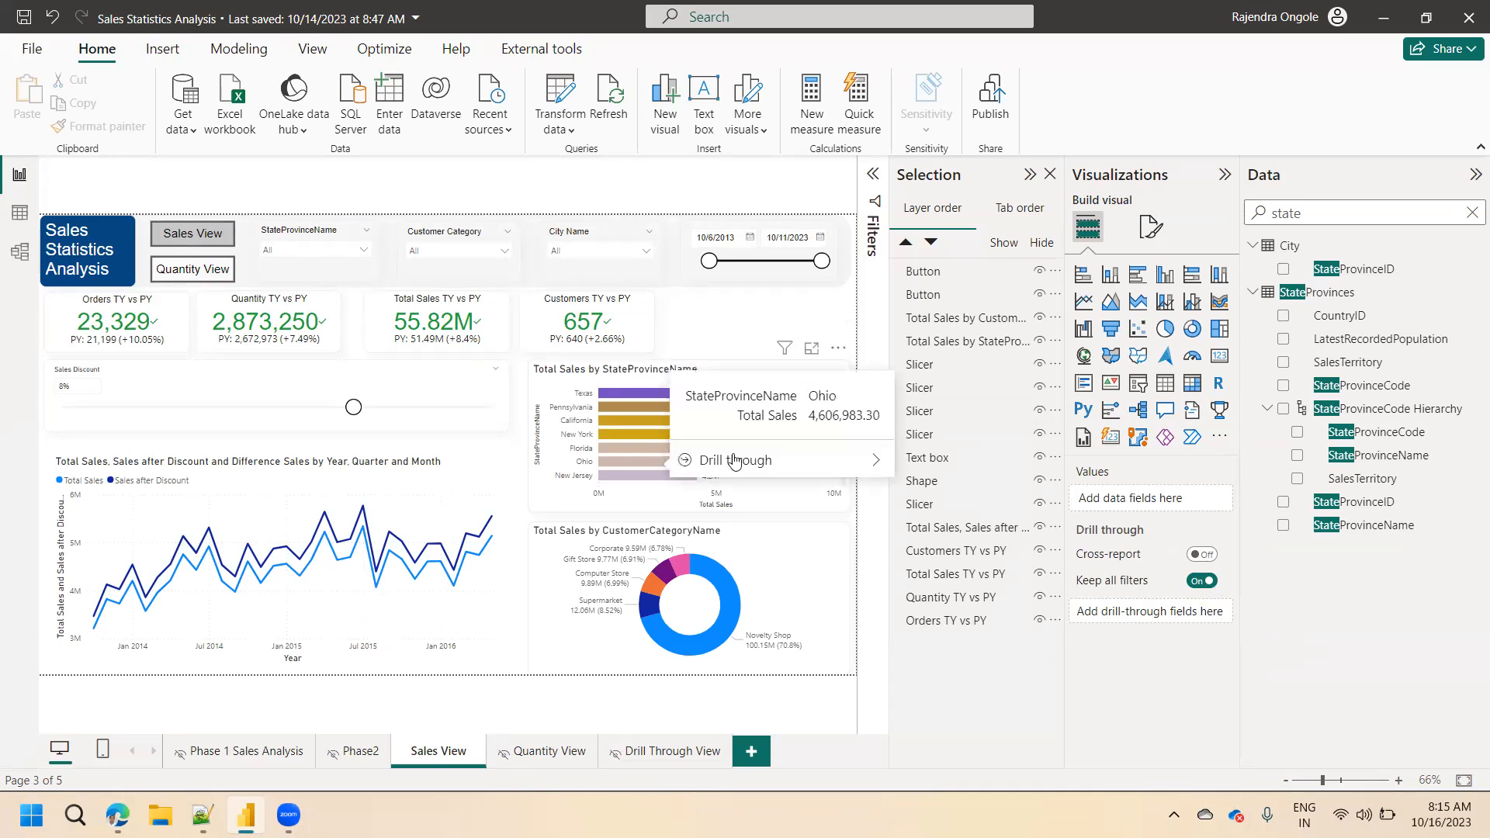
pyautogui.moveTo(796, 459)
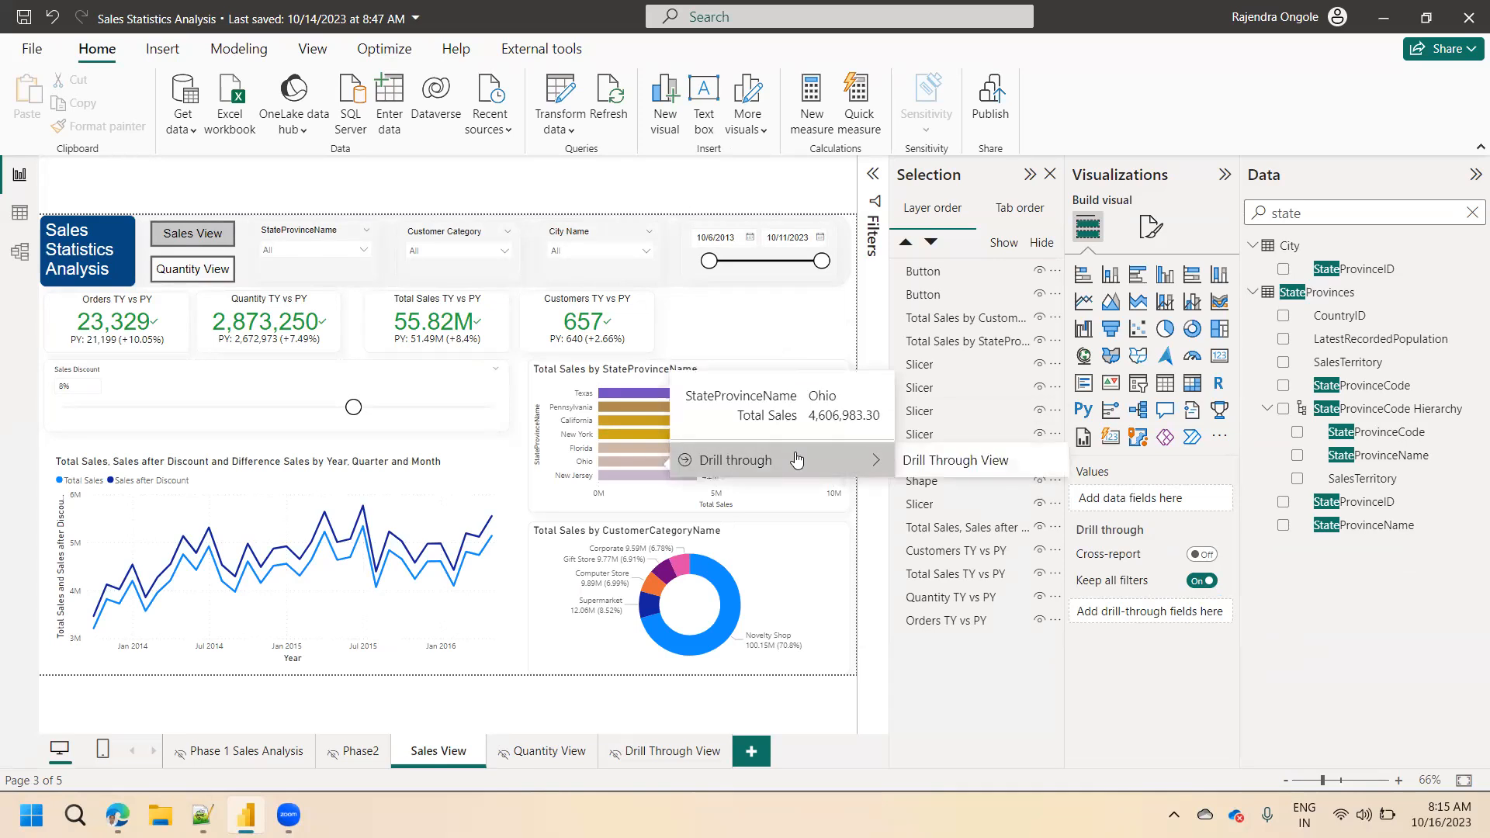
pyautogui.rightClick(717, 583)
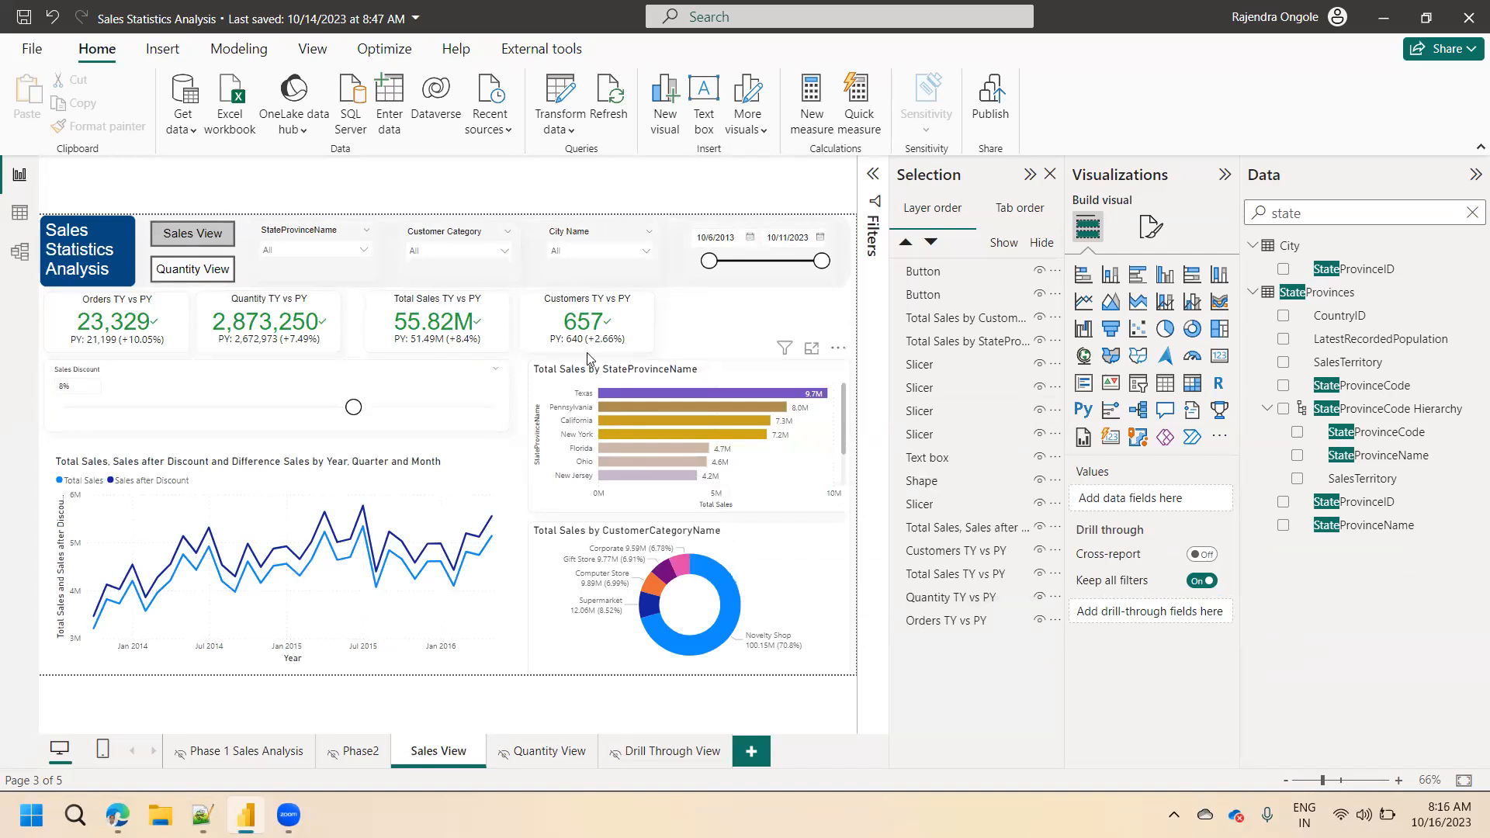
# On Quantity View, drill through from the Texas bar of Total Quantity by StateProvinceName to Drill Through View.
pyautogui.keyDown('ctrl'); pyautogui.click(210, 276); pyautogui.keyUp('ctrl')
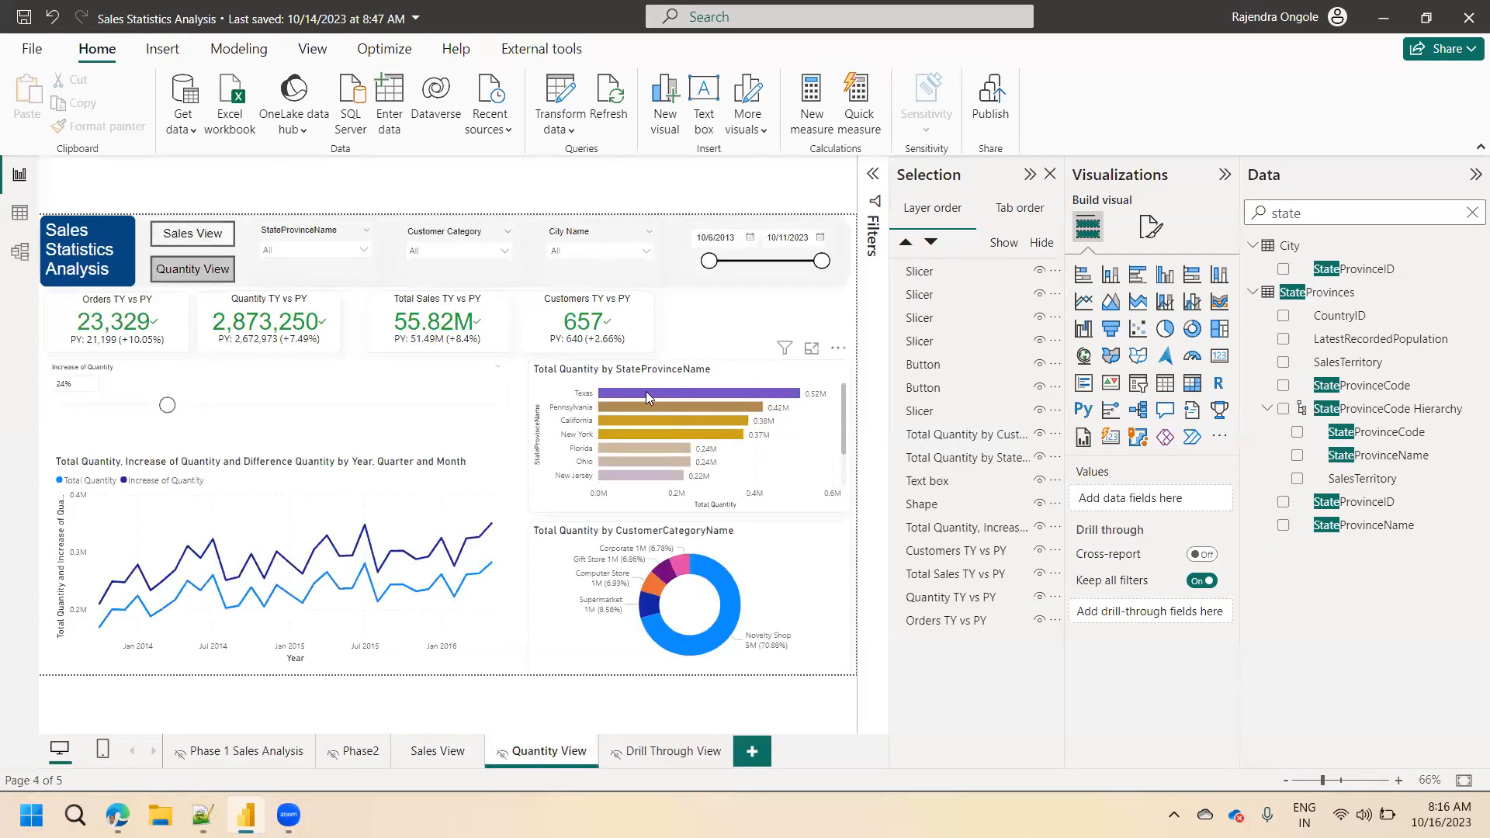
pyautogui.rightClick(646, 391)
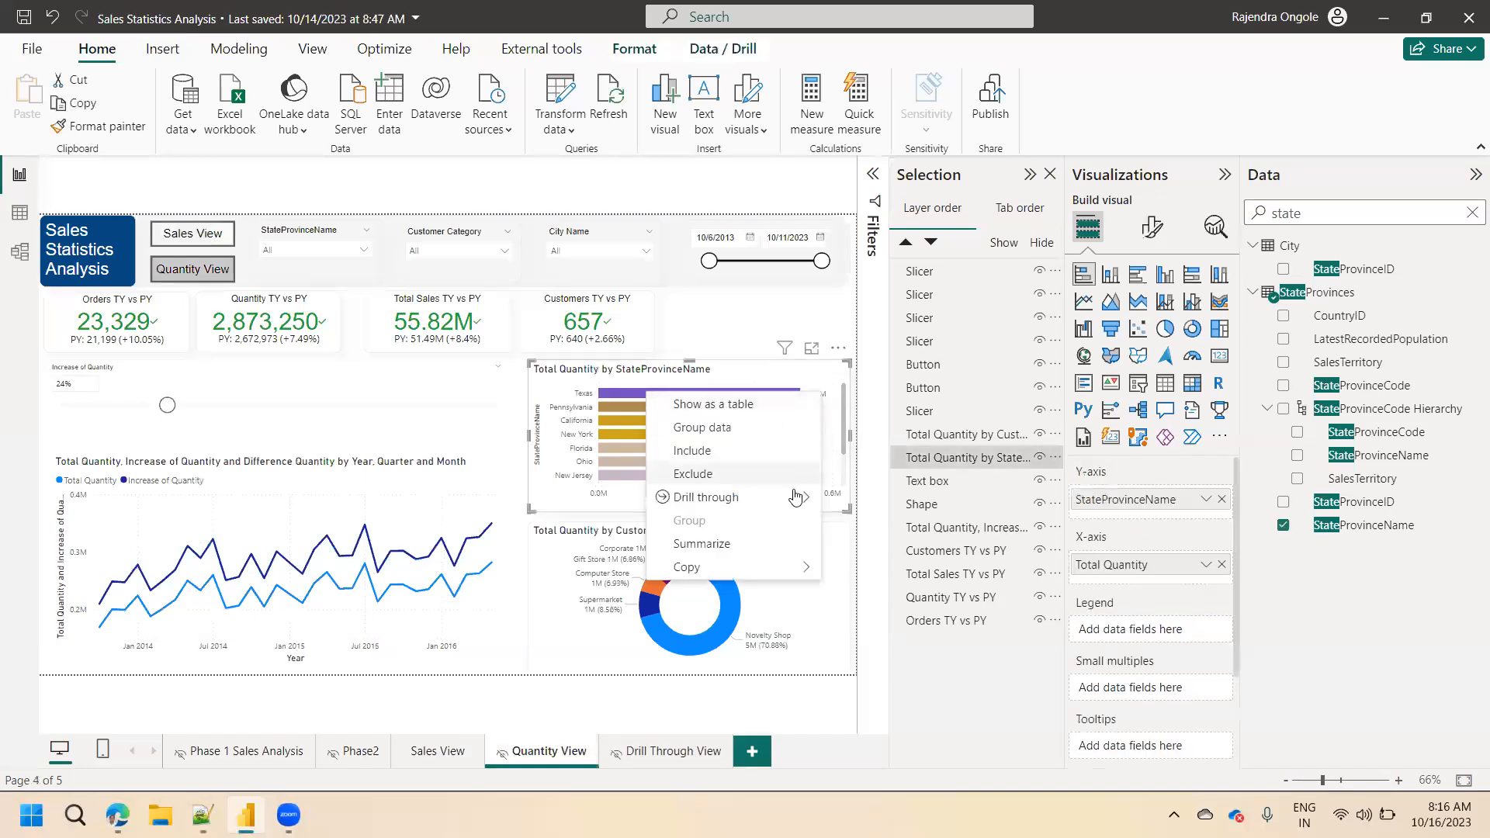
pyautogui.moveTo(797, 497)
pyautogui.click(878, 502)
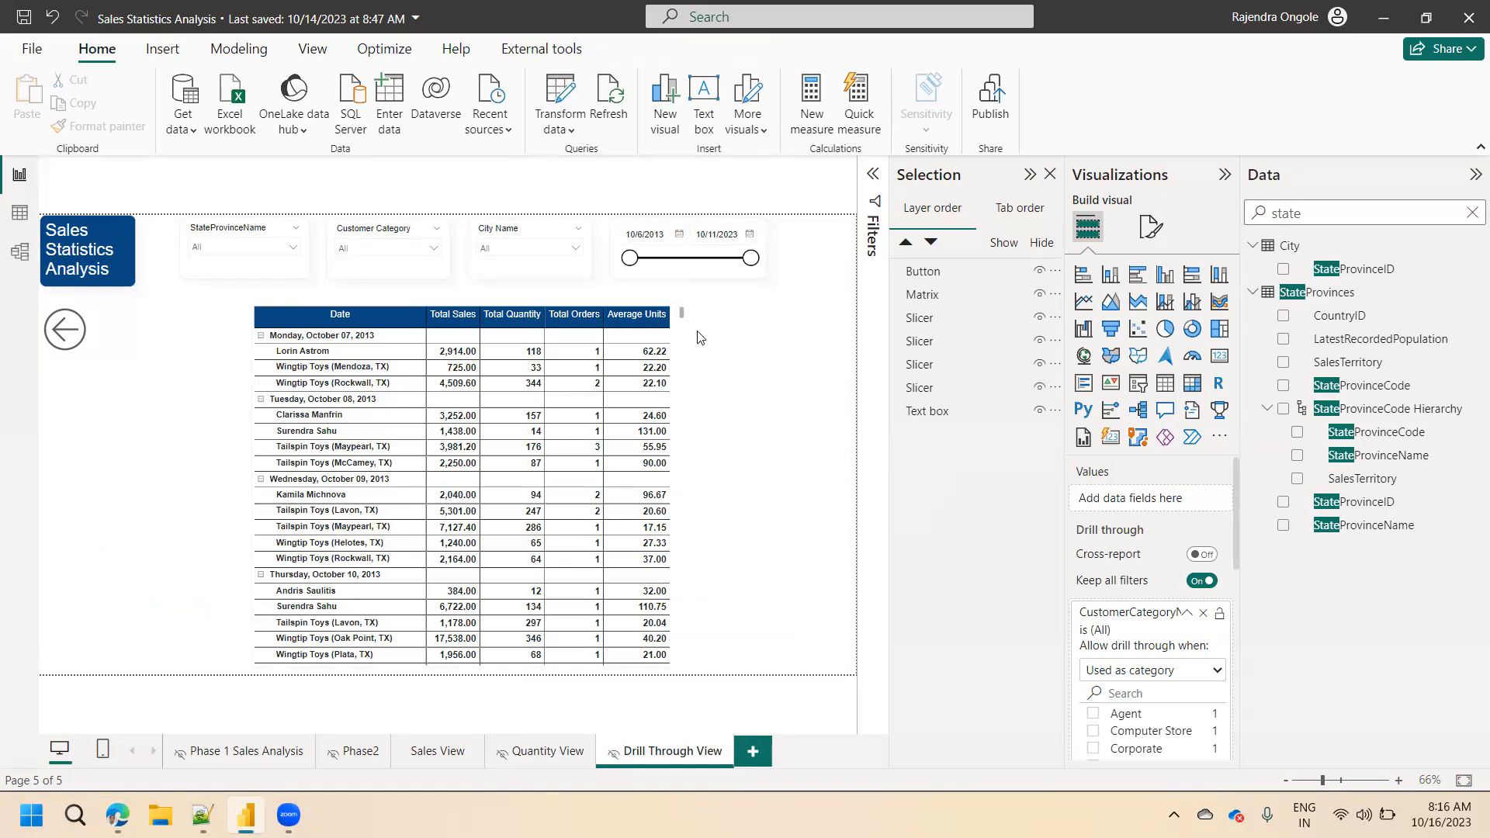
# Look through the matrix on Drill Through View, and return to Quantity View by way of Sales View.
pyautogui.scroll(-5, 683, 373)
pyautogui.scroll(-15, 683, 373)
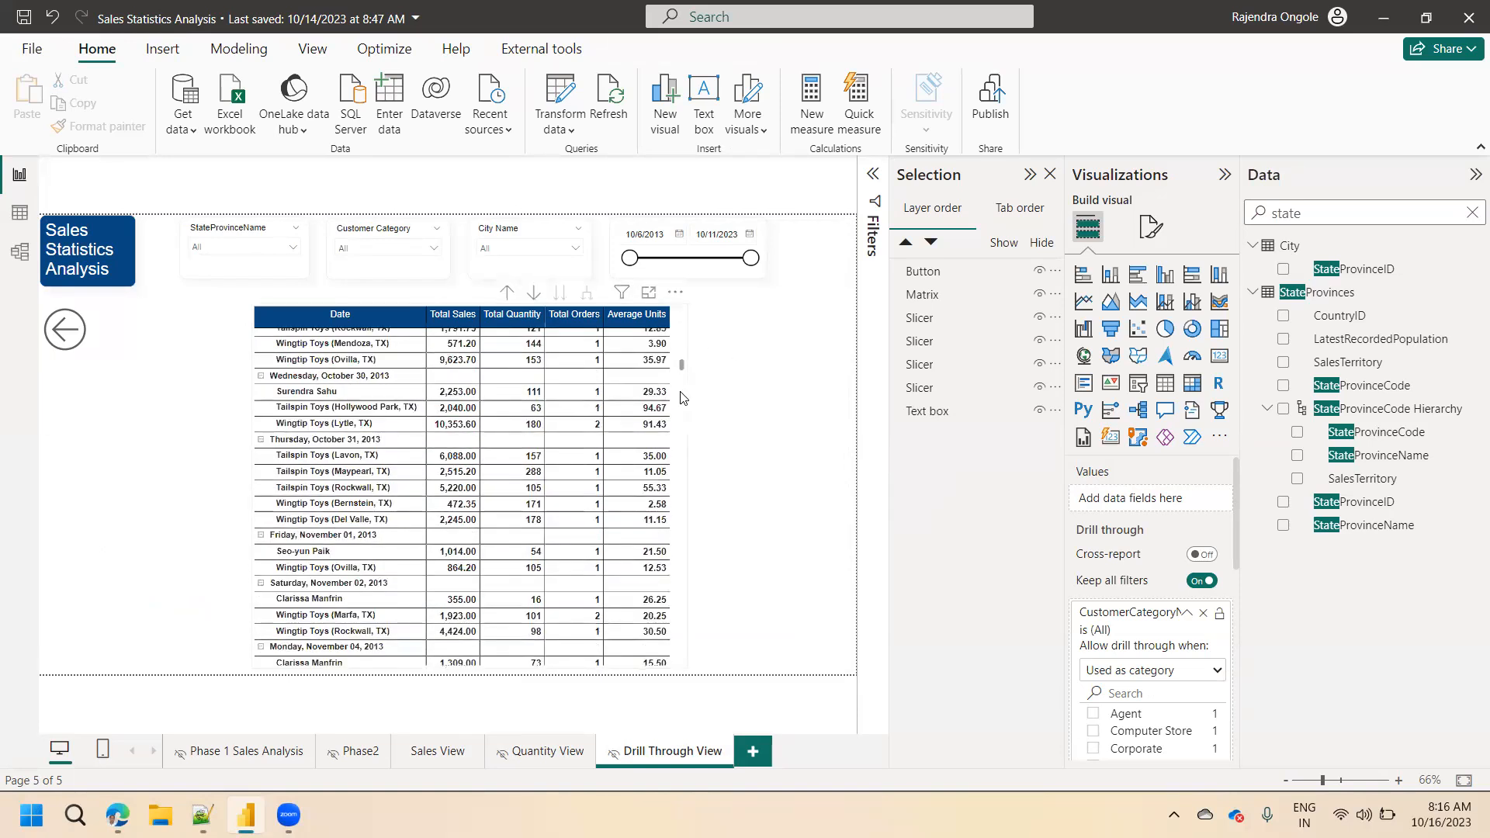
pyautogui.scroll(-10, 670, 539)
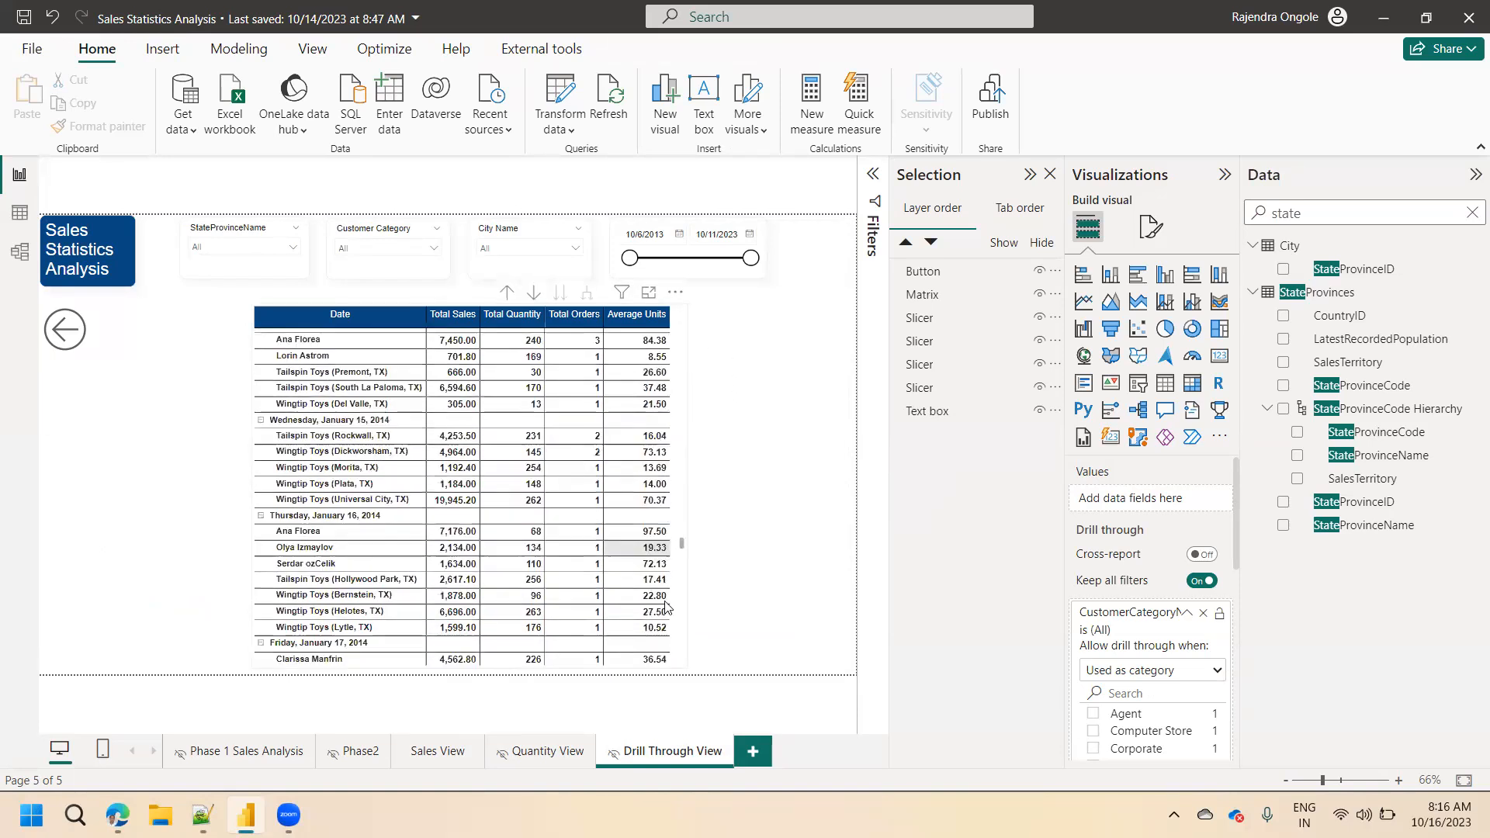
pyautogui.scroll(20, 784, 392)
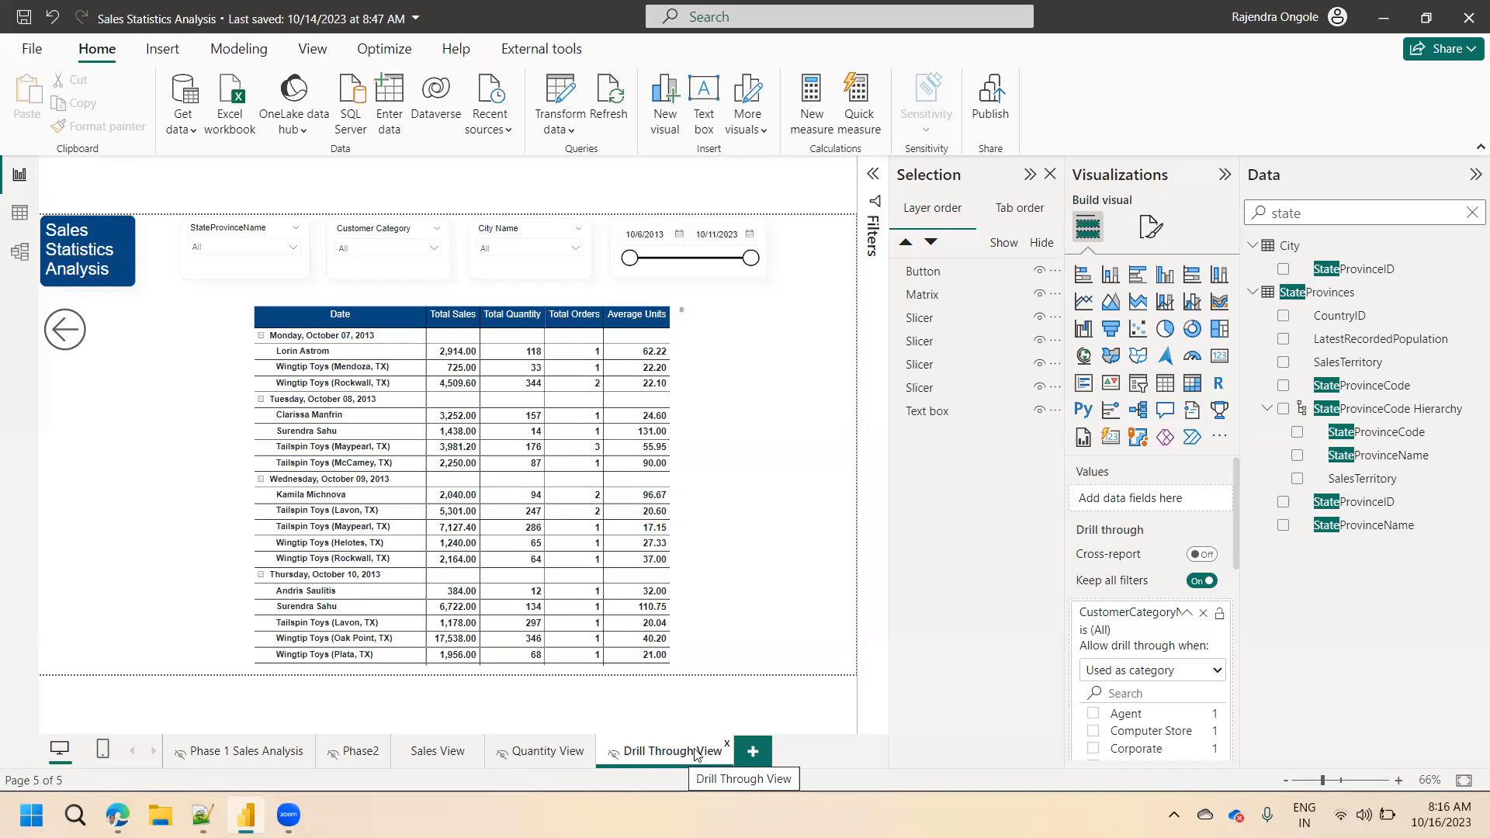
pyautogui.click(433, 753)
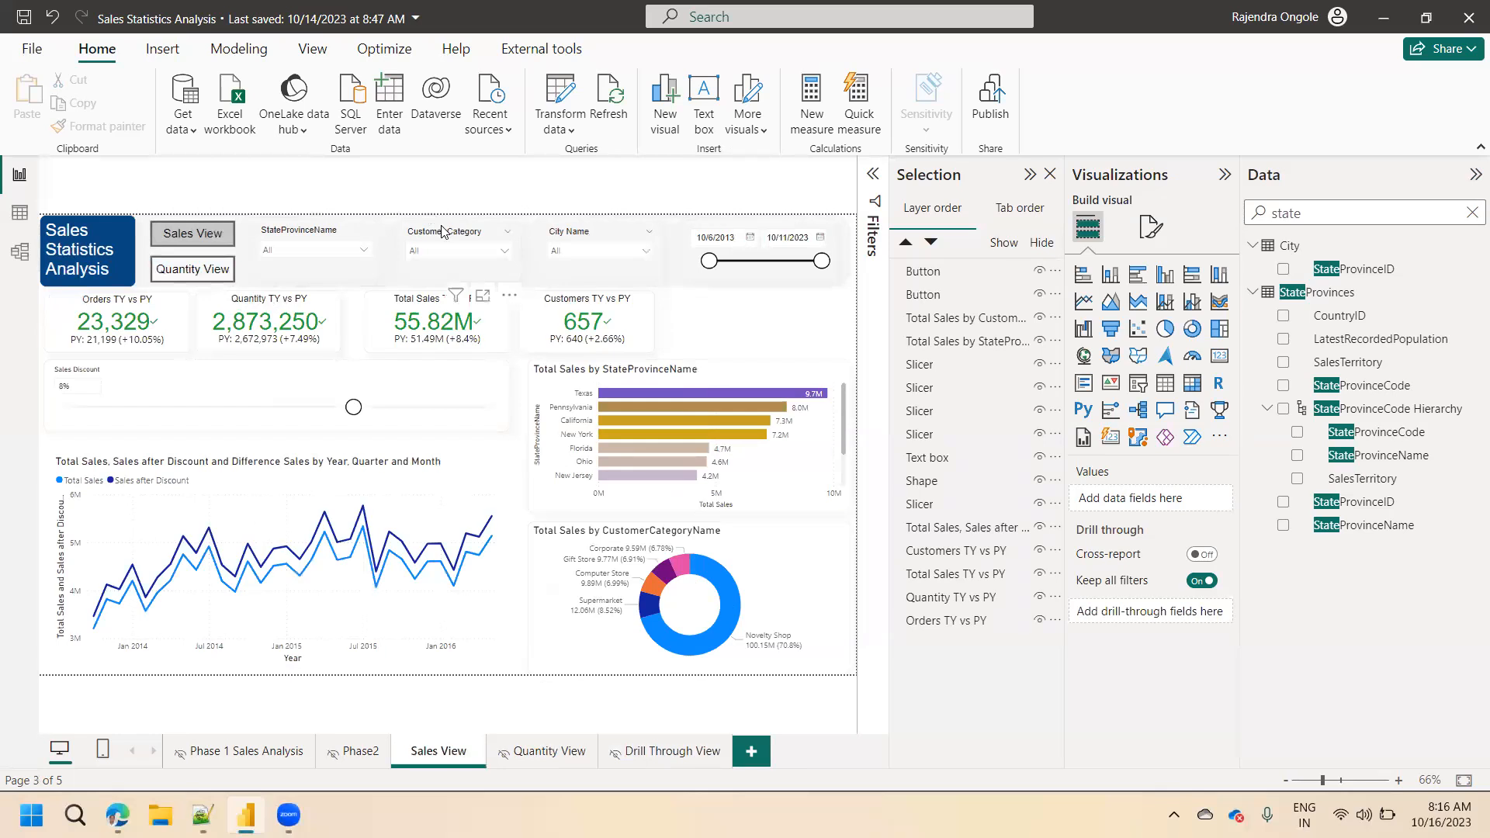
pyautogui.keyDown('ctrl'); pyautogui.click(221, 273); pyautogui.keyUp('ctrl')
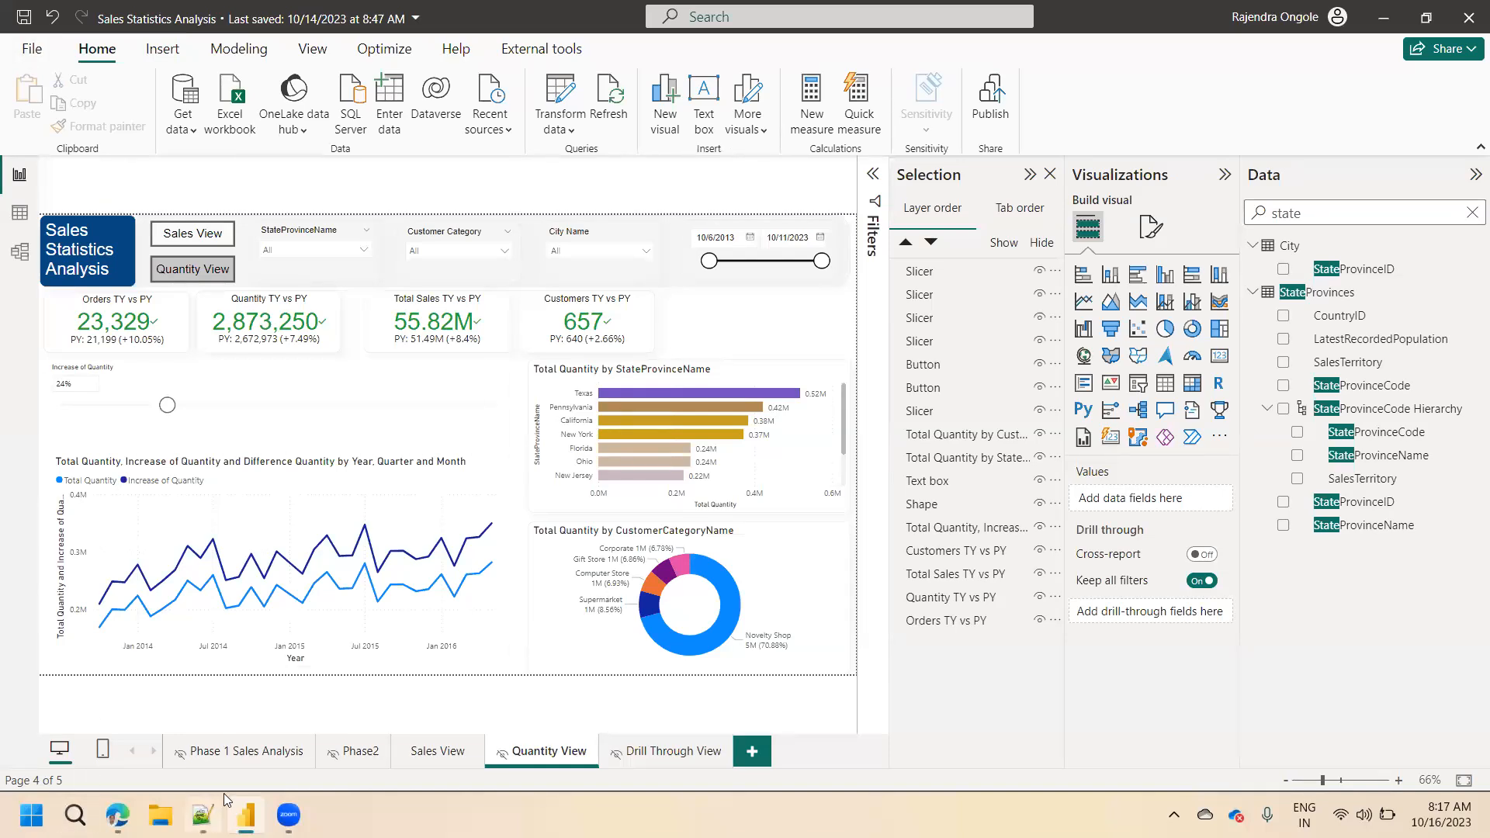
# Enable the On-object interaction preview feature in the global options and accept the restart notice.
pyautogui.moveTo(224, 800)
pyautogui.click(31, 51)
pyautogui.click(82, 390)
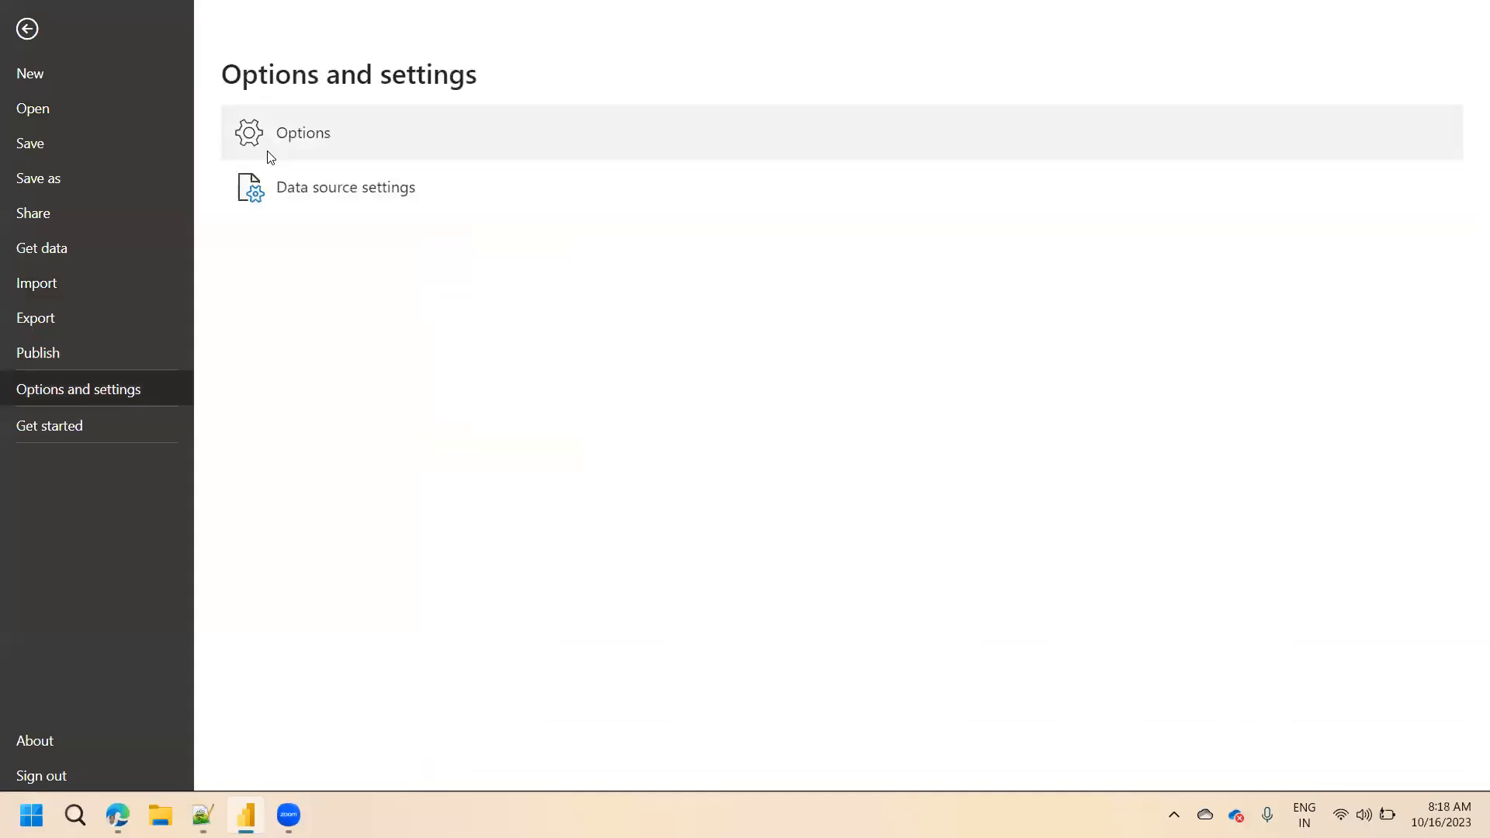
pyautogui.click(277, 155)
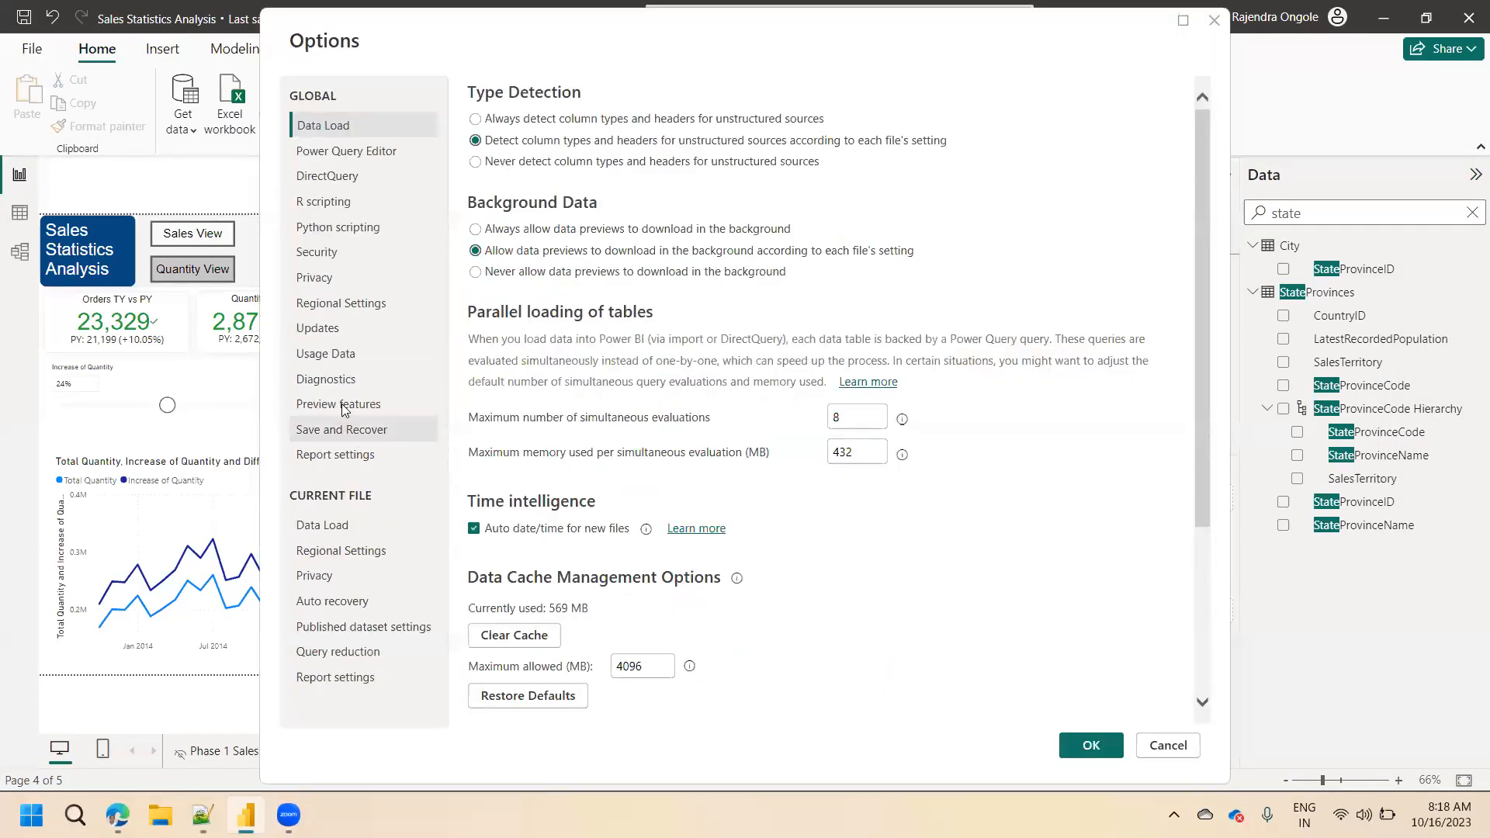
pyautogui.click(343, 406)
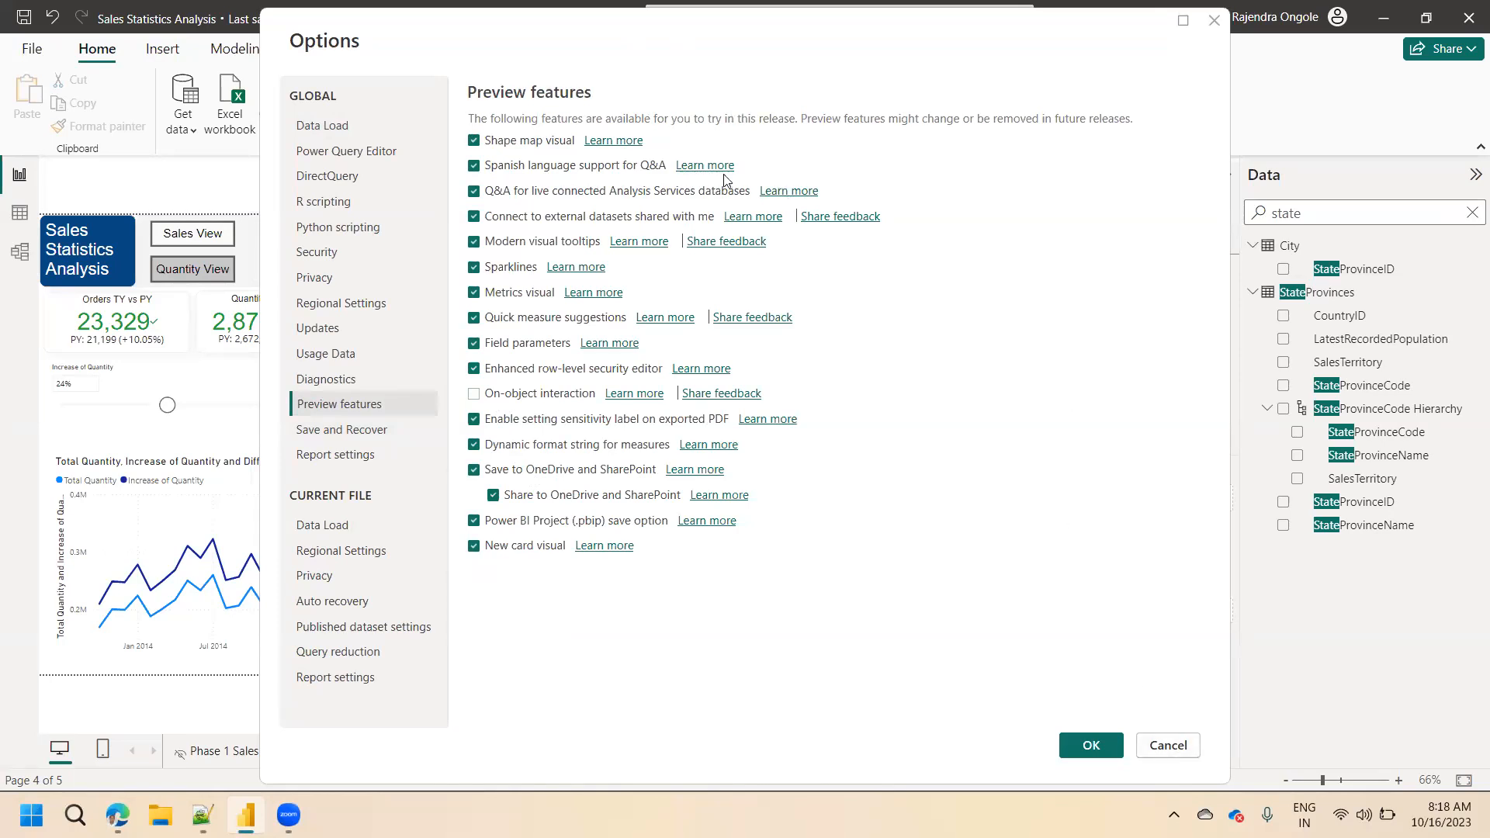
pyautogui.moveTo(631, 29); pyautogui.dragTo(308, 106)
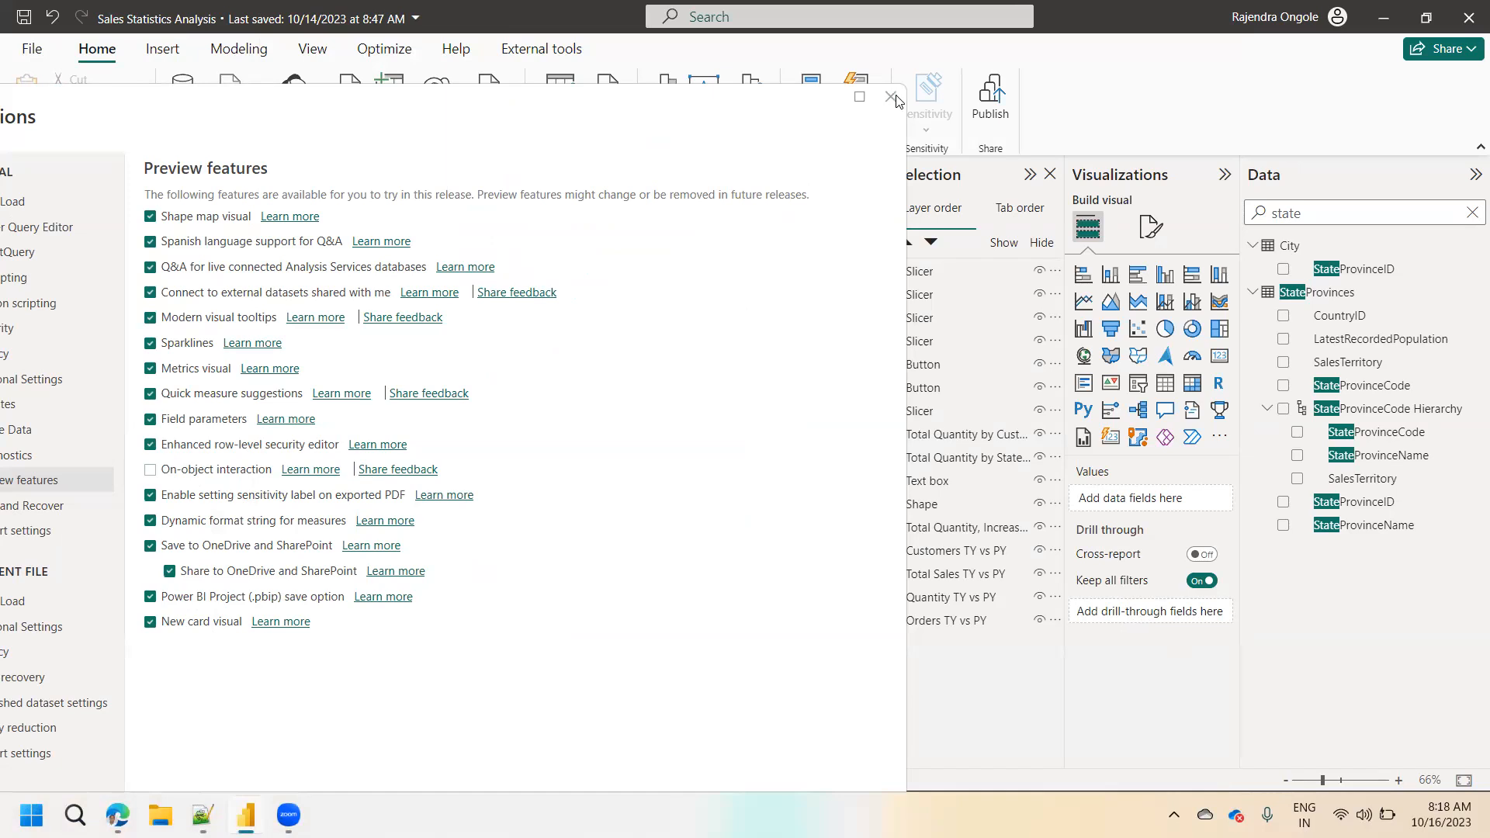
pyautogui.click(221, 471)
pyautogui.moveTo(616, 91); pyautogui.dragTo(549, 8)
pyautogui.click(701, 738)
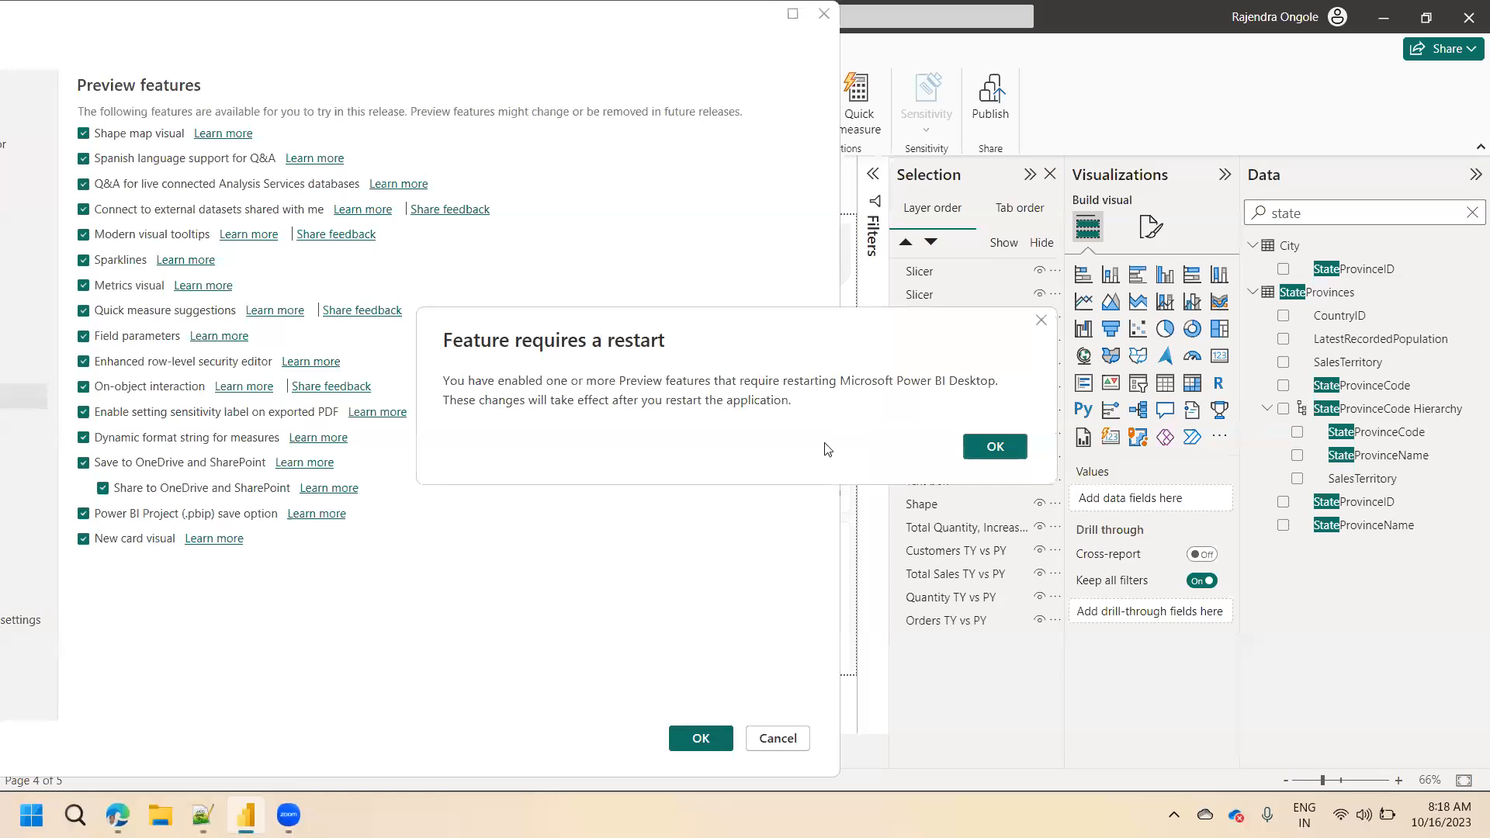
pyautogui.click(1001, 447)
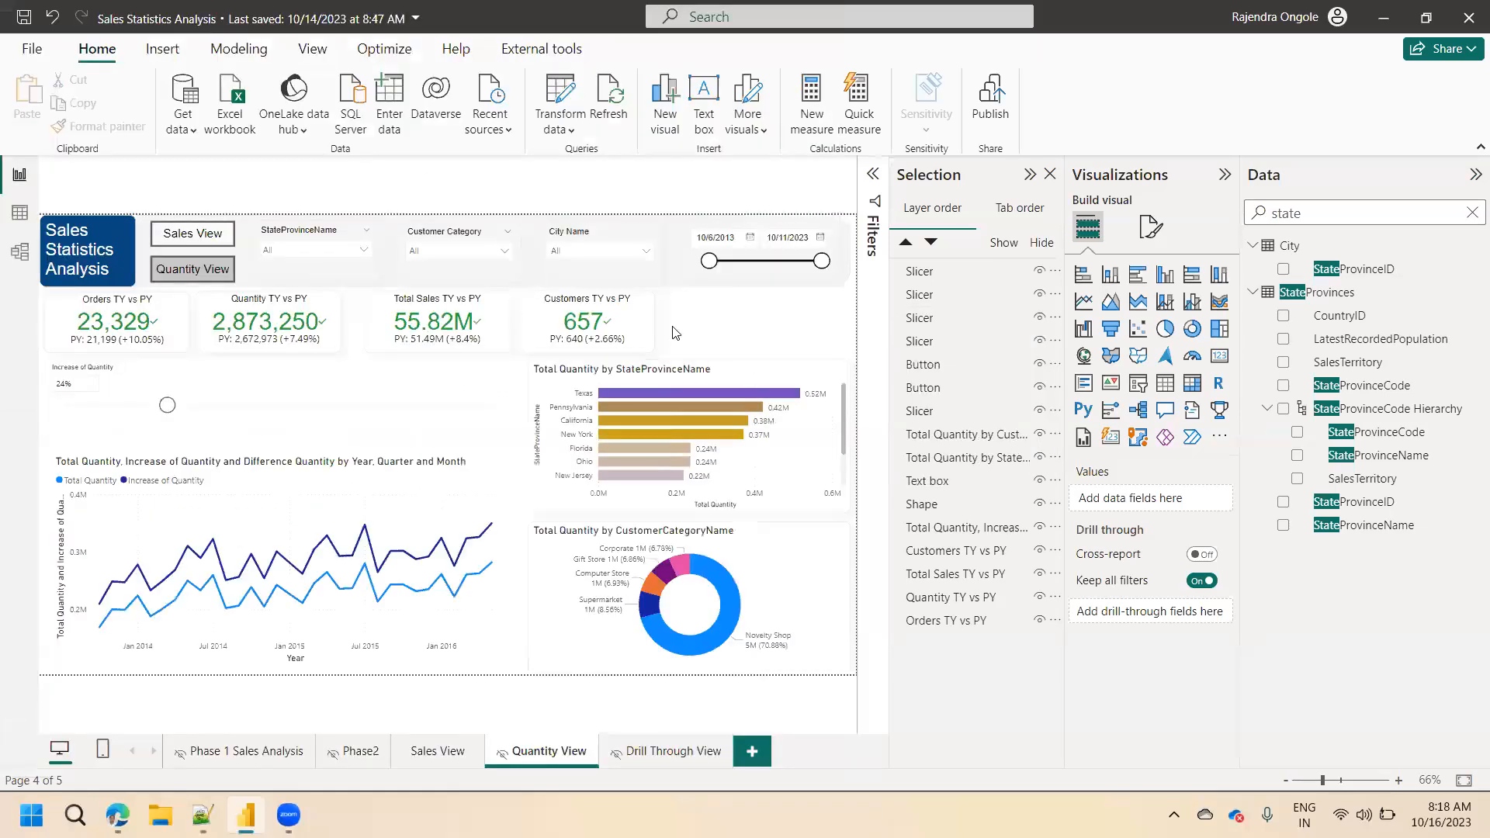
# Save and close the report, restart Power BI Desktop and reopen Sales Statistics Analysis.pbix.
pyautogui.hotkey('ctrl', 's')
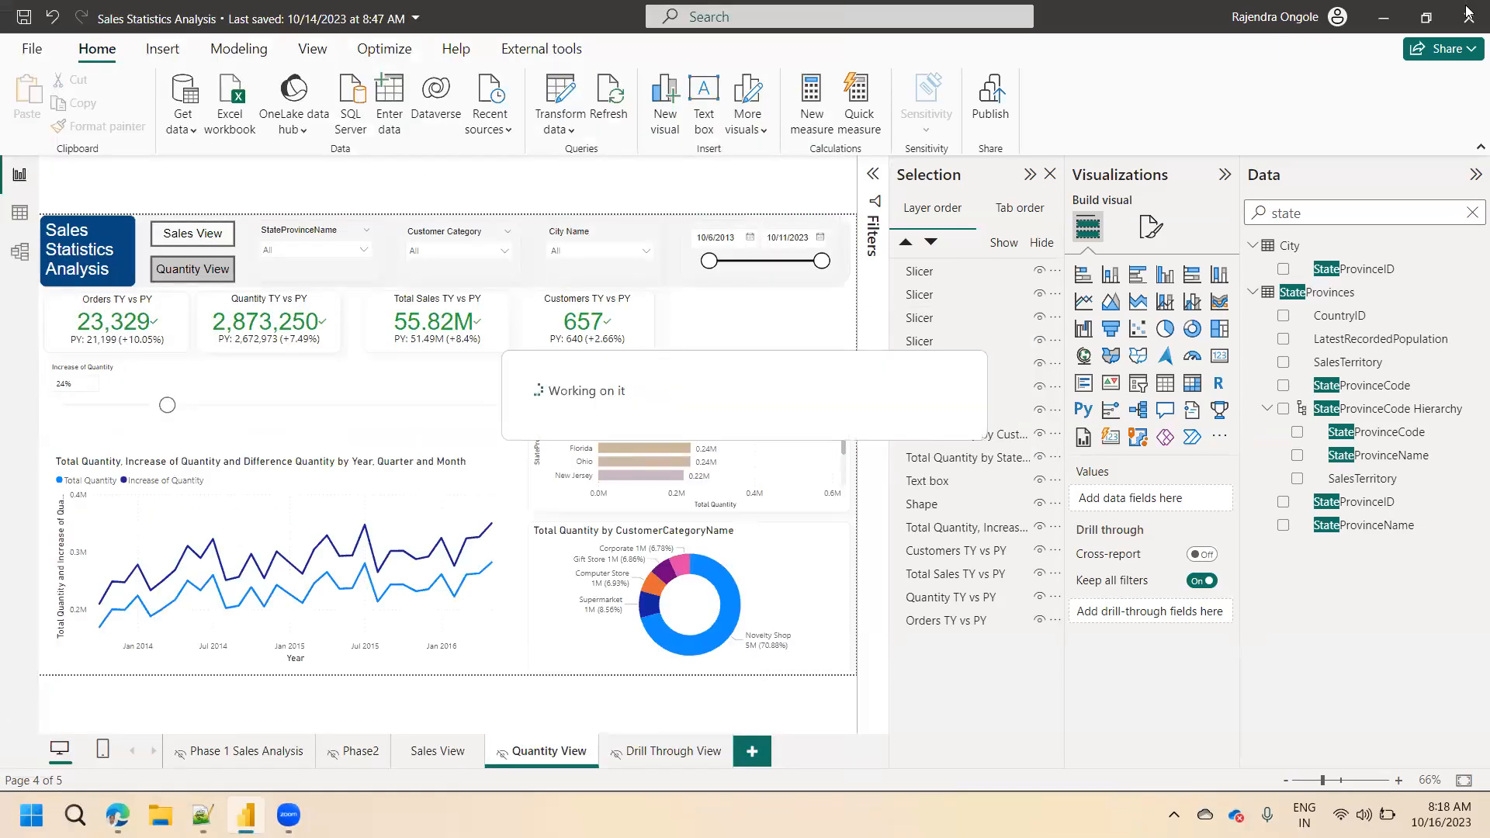
pyautogui.click(1470, 21)
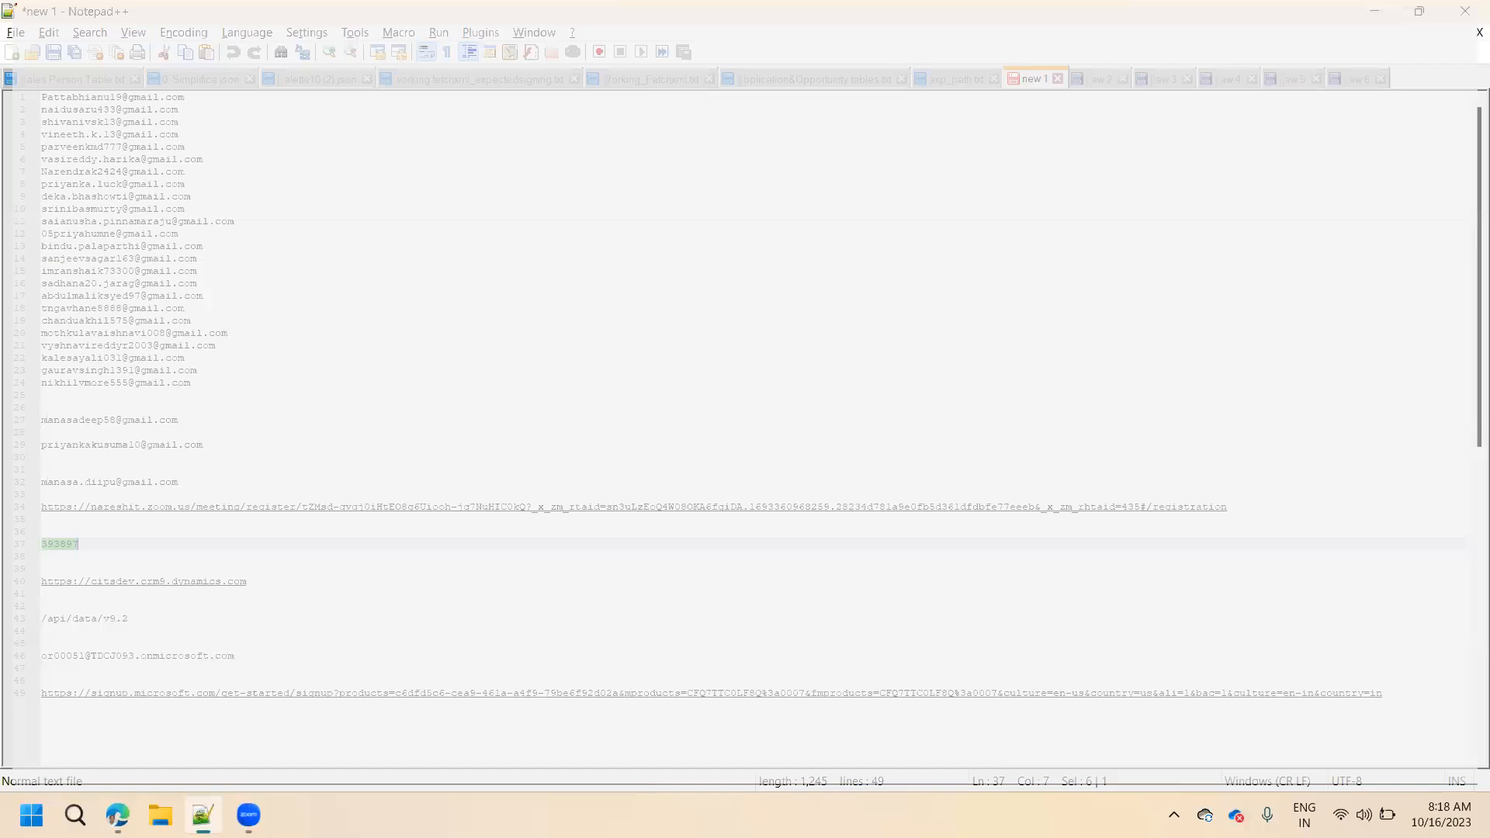
pyautogui.click(75, 815)
pyautogui.write('power')
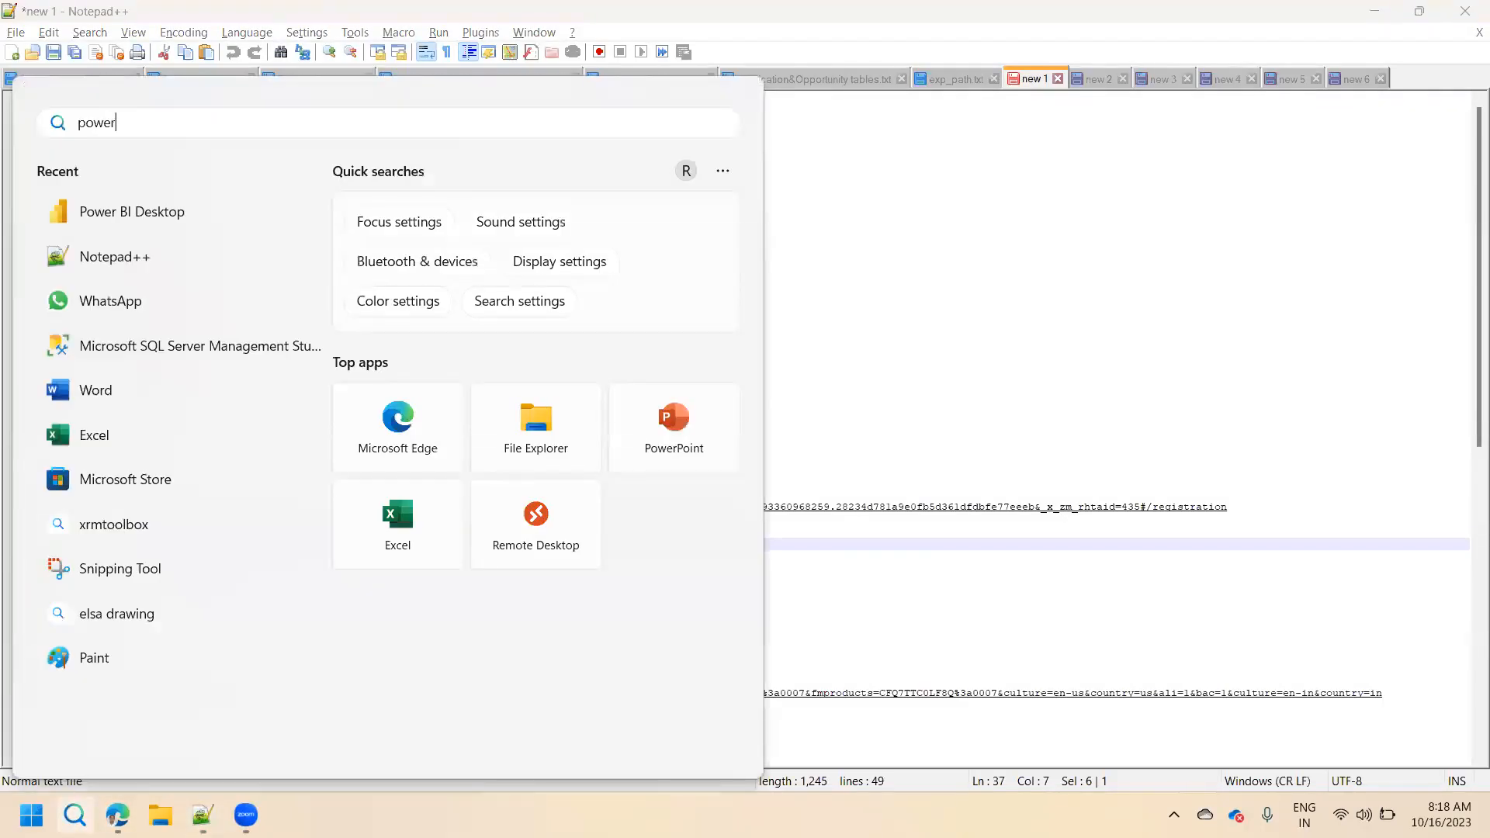
pyautogui.click(770, 470)
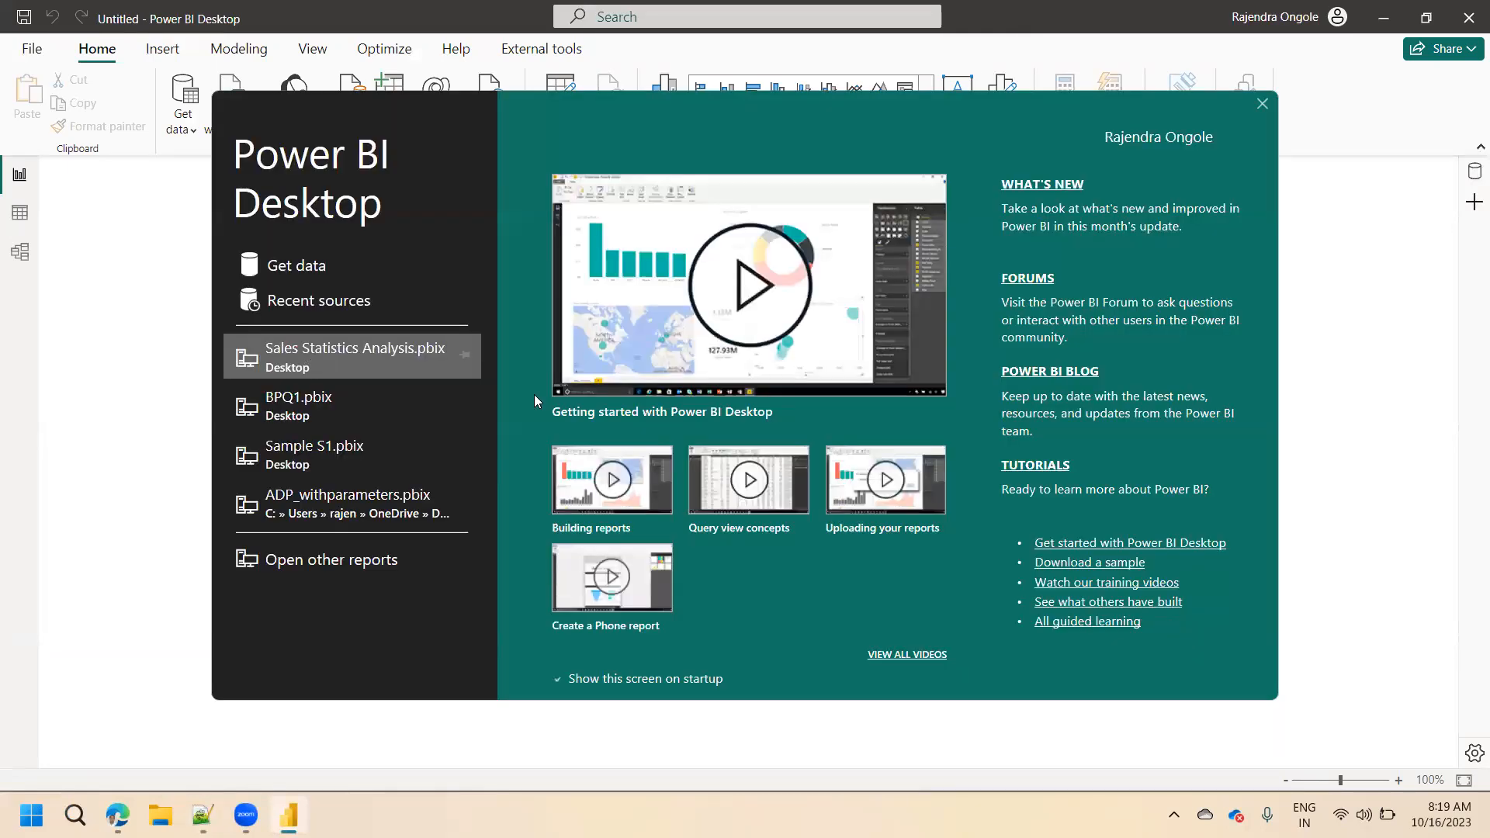
pyautogui.click(271, 355)
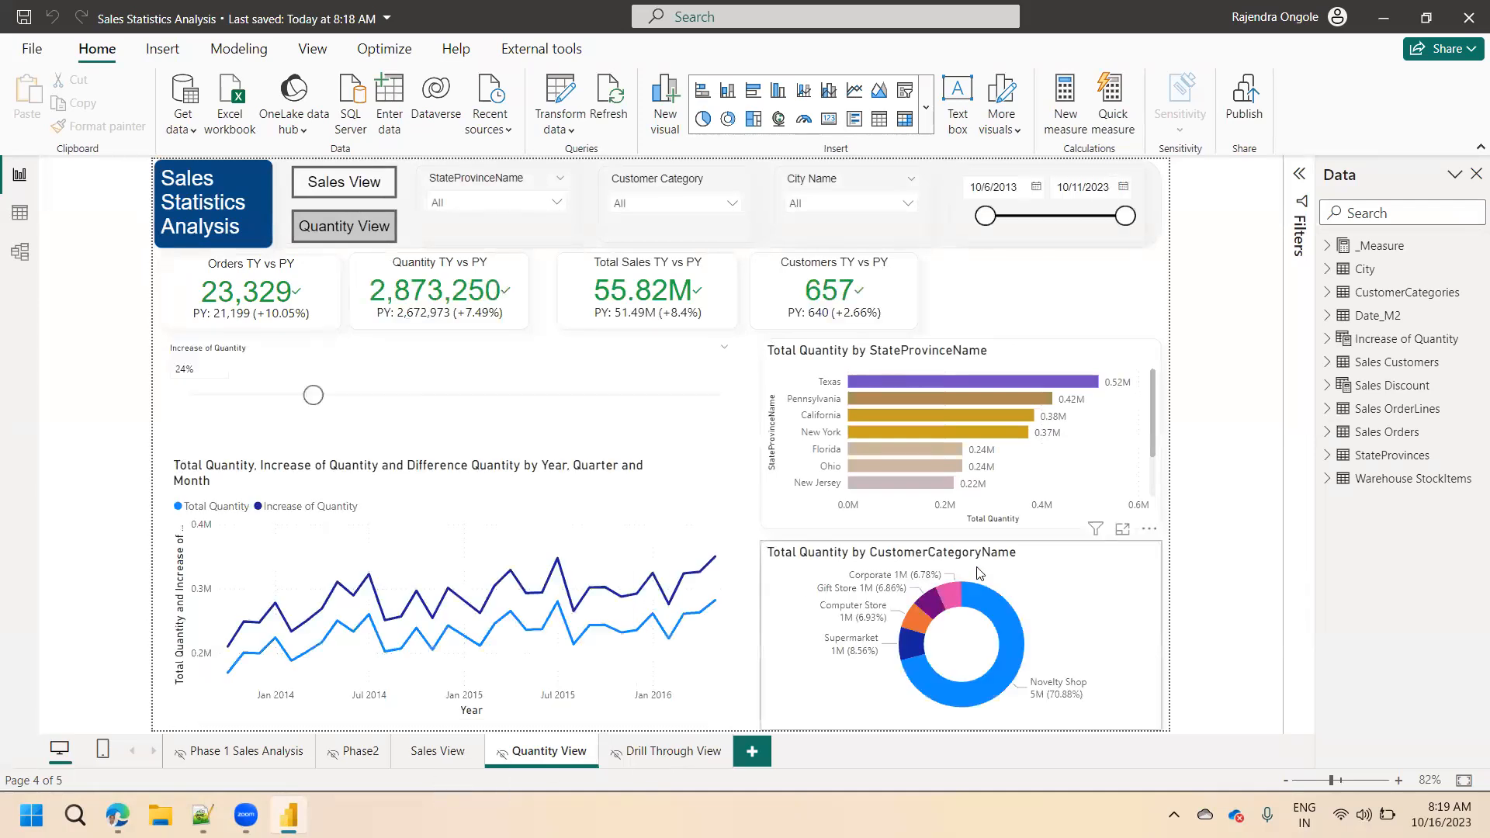
# With no visual selected, show Quantity View's page formatting and set its page type to Drillthrough.
pyautogui.click(1024, 574)
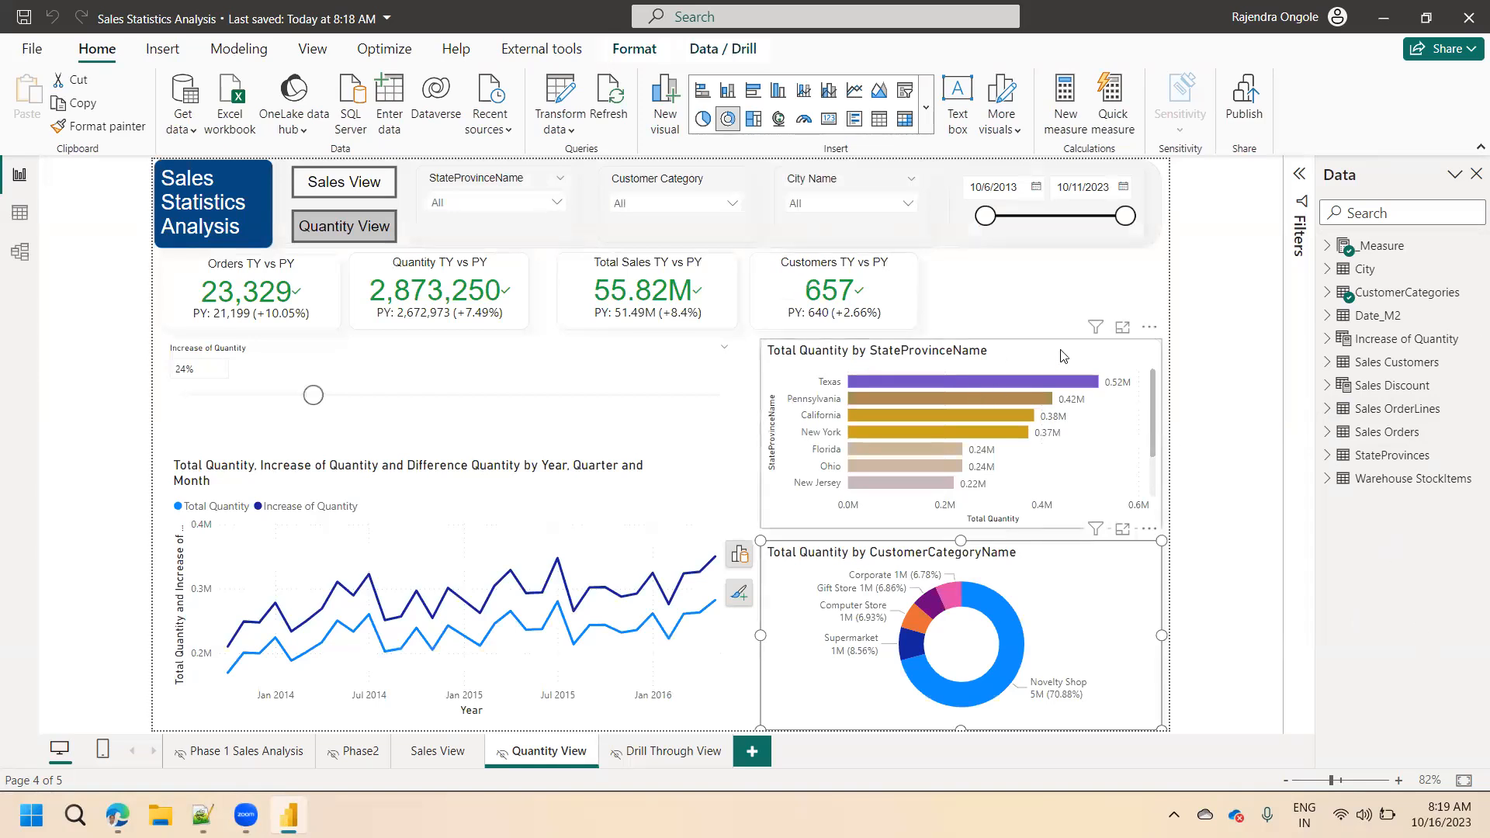
pyautogui.click(1046, 316)
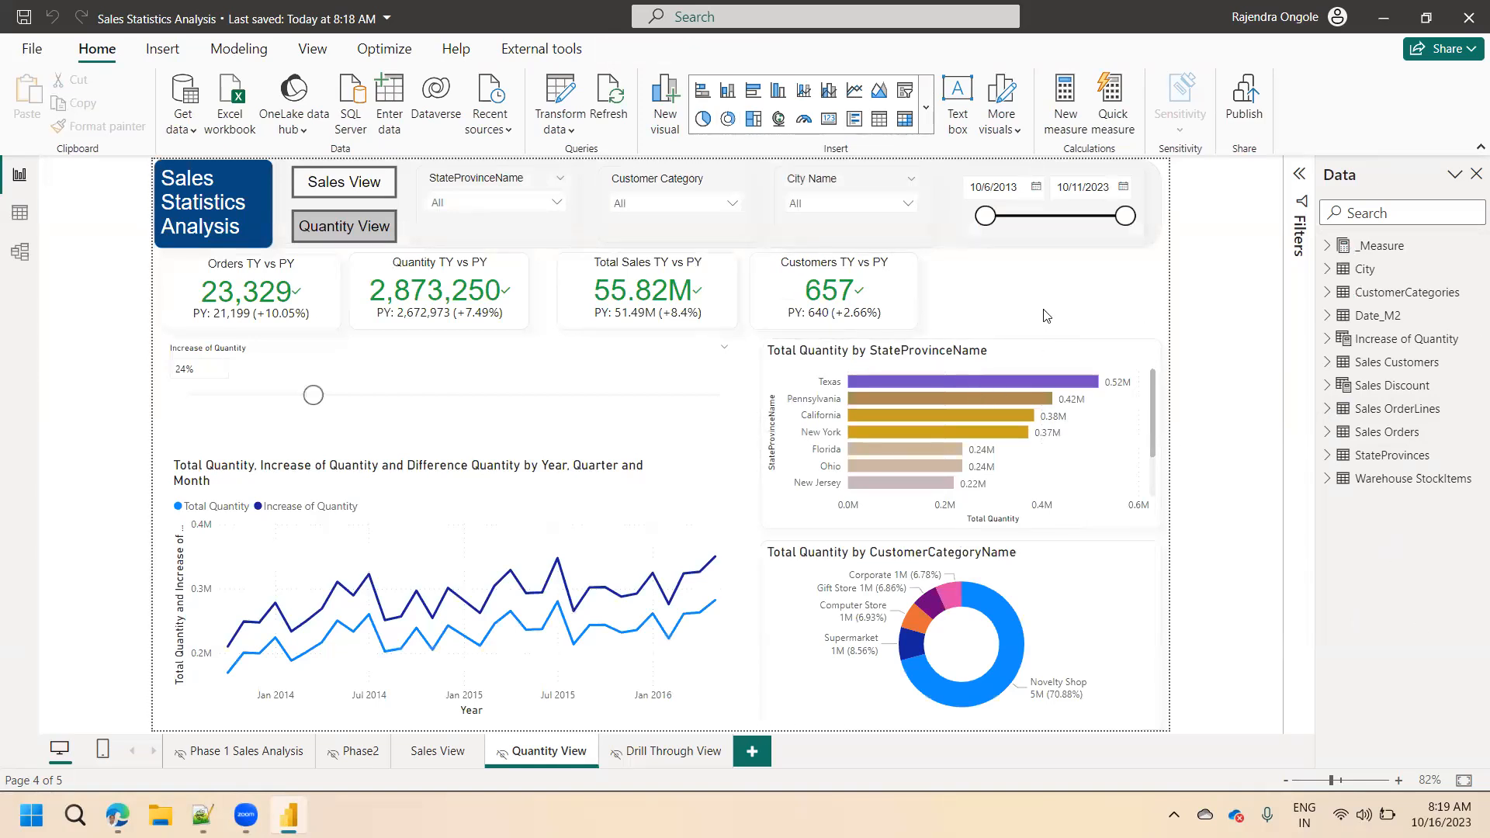
pyautogui.click(336, 61)
pyautogui.click(888, 111)
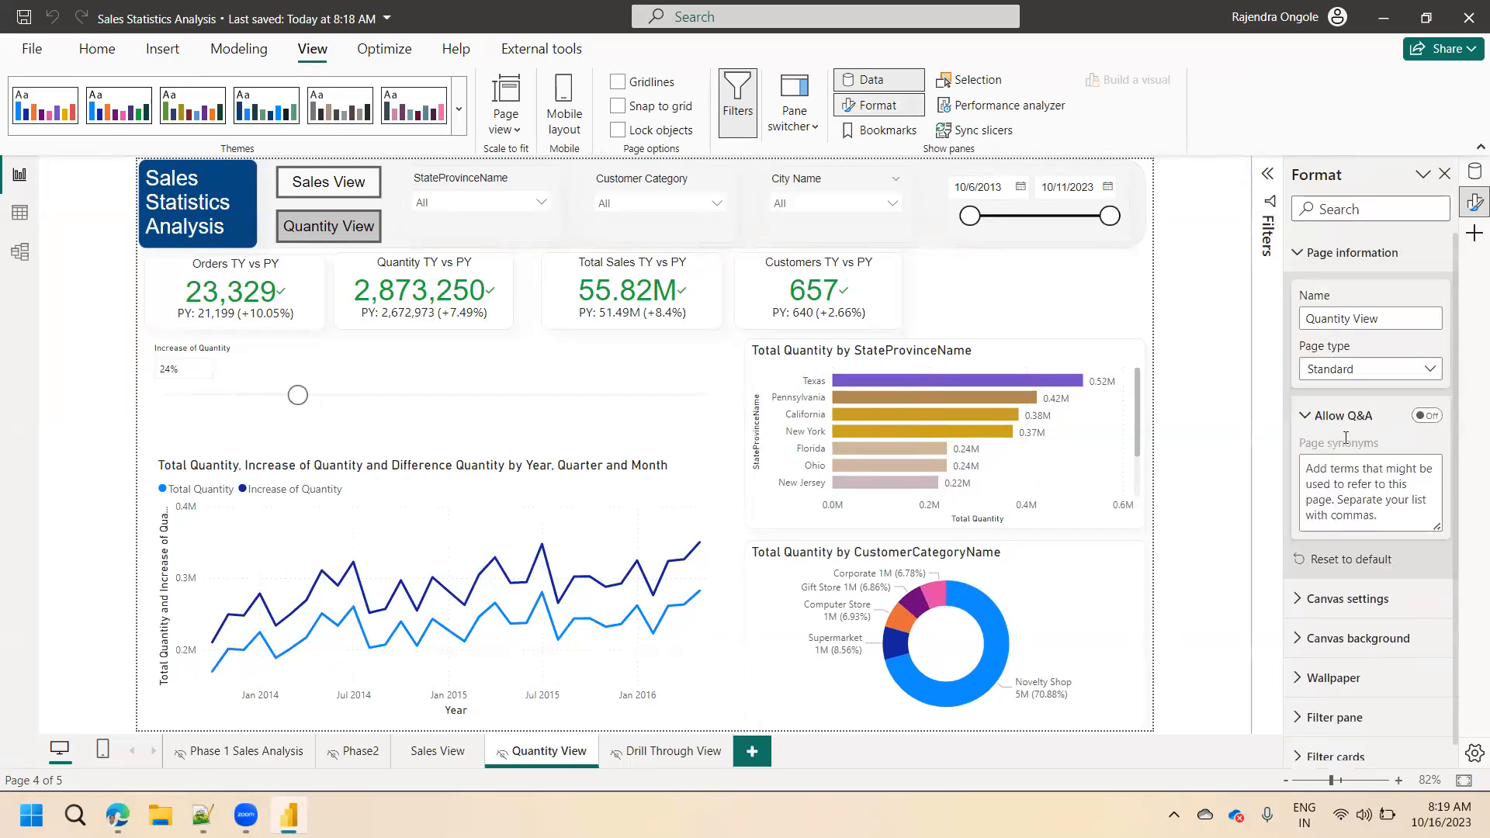
pyautogui.click(1366, 373)
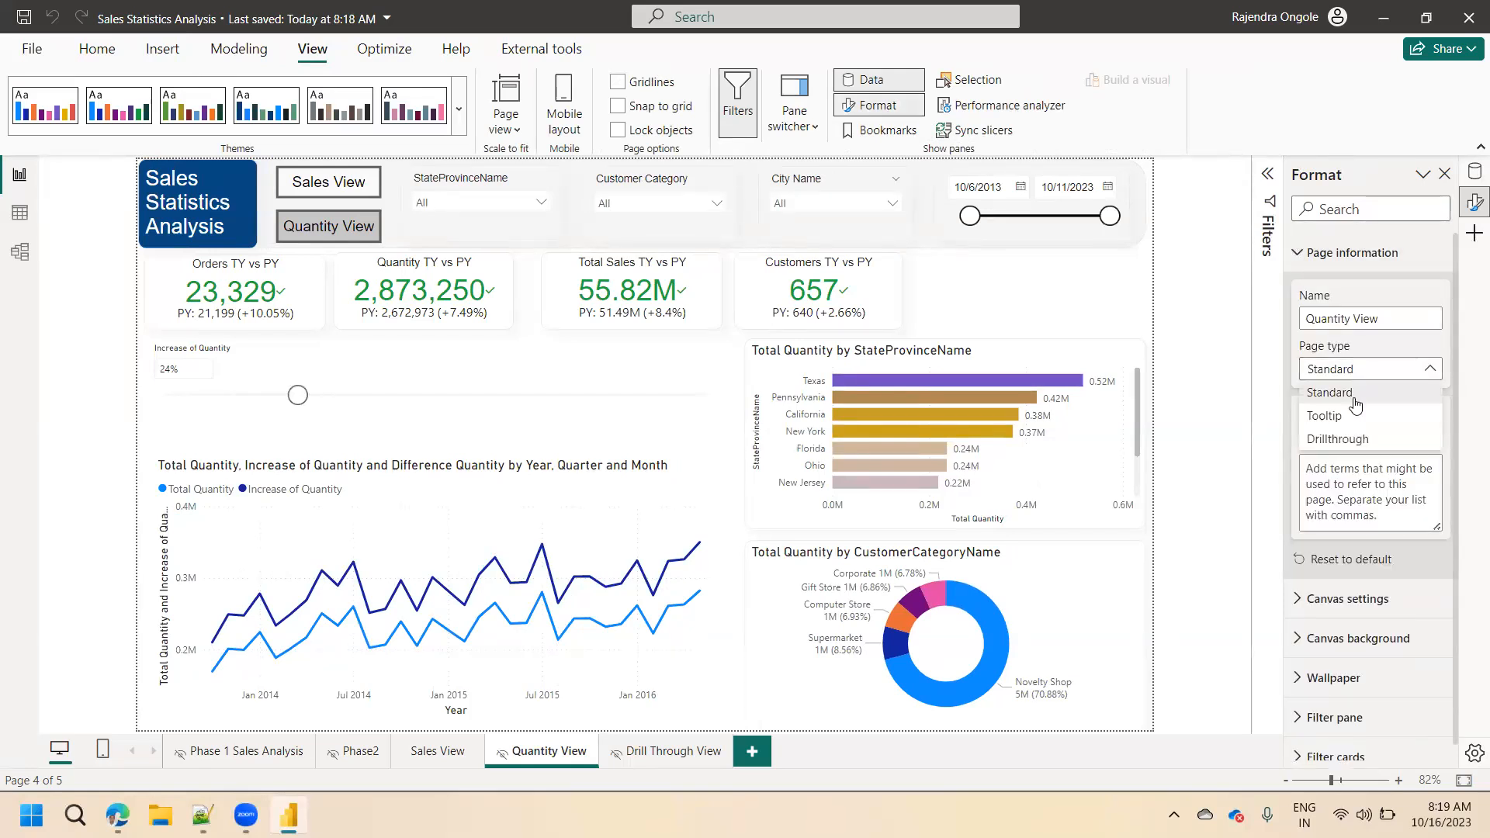
pyautogui.click(1351, 441)
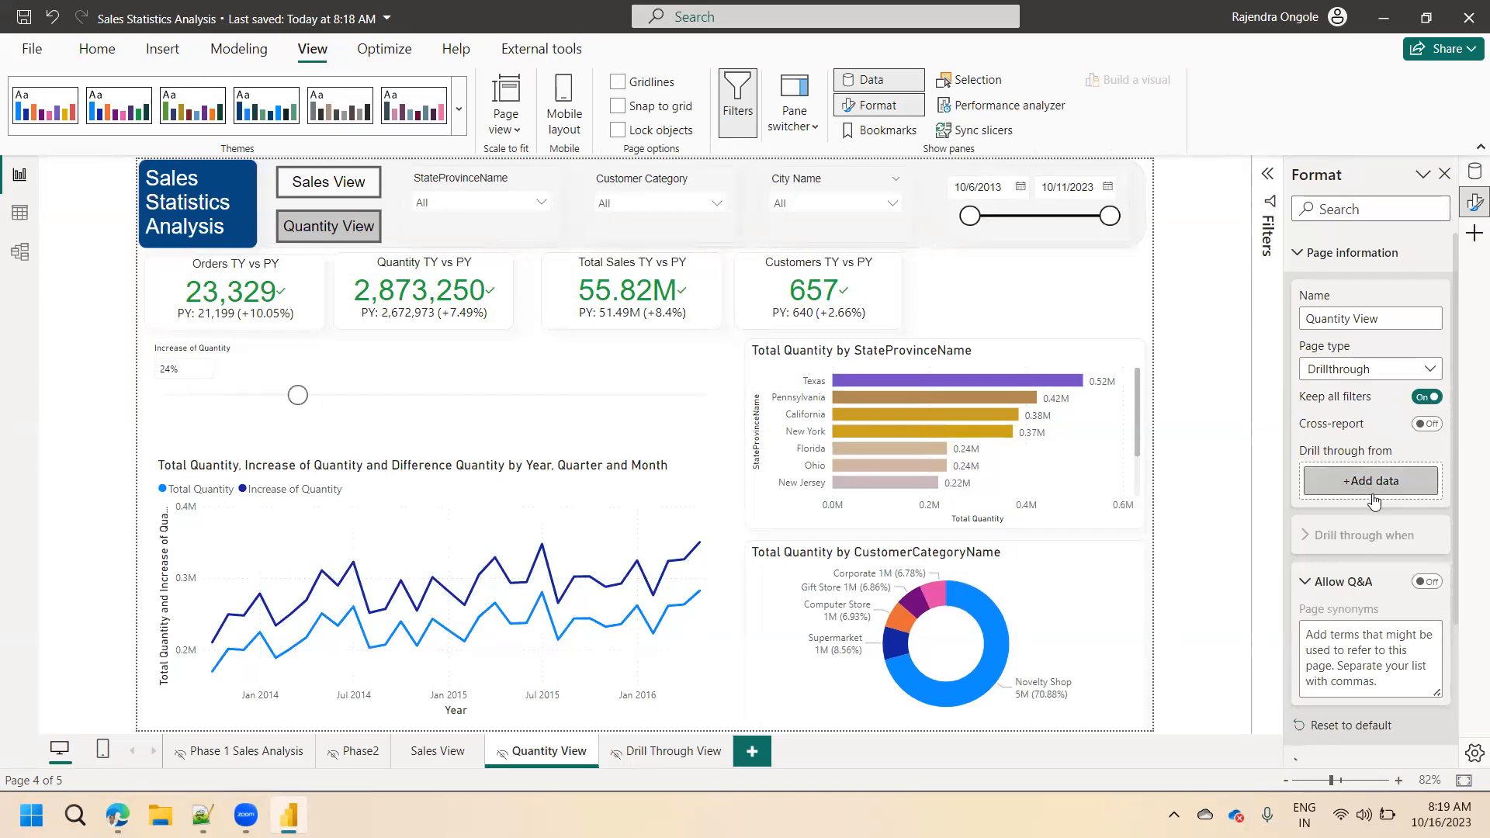
# Set the page type of Drill Through View to Drillthrough.
pyautogui.click(678, 752)
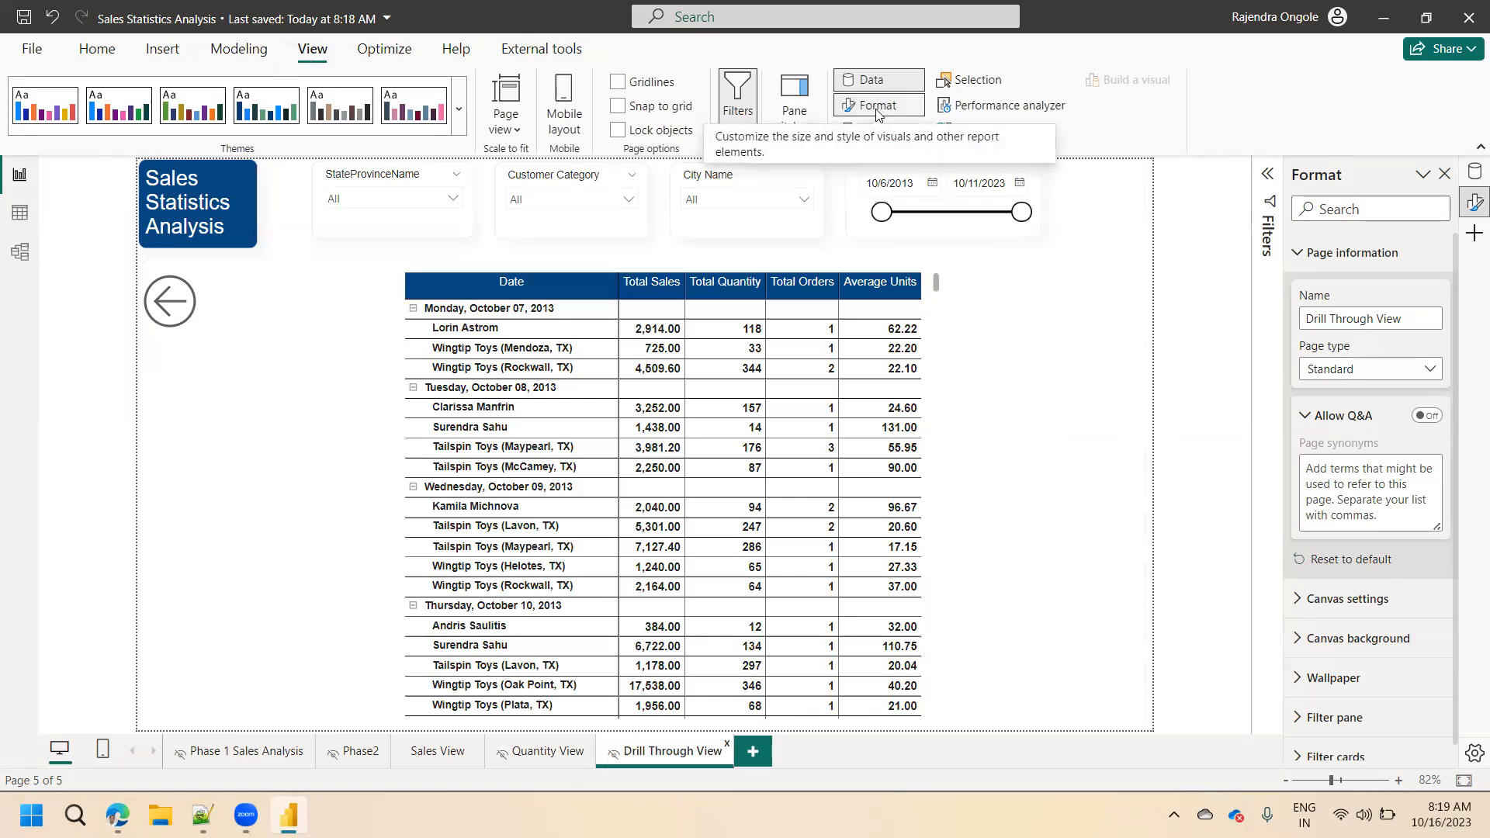
pyautogui.click(1361, 371)
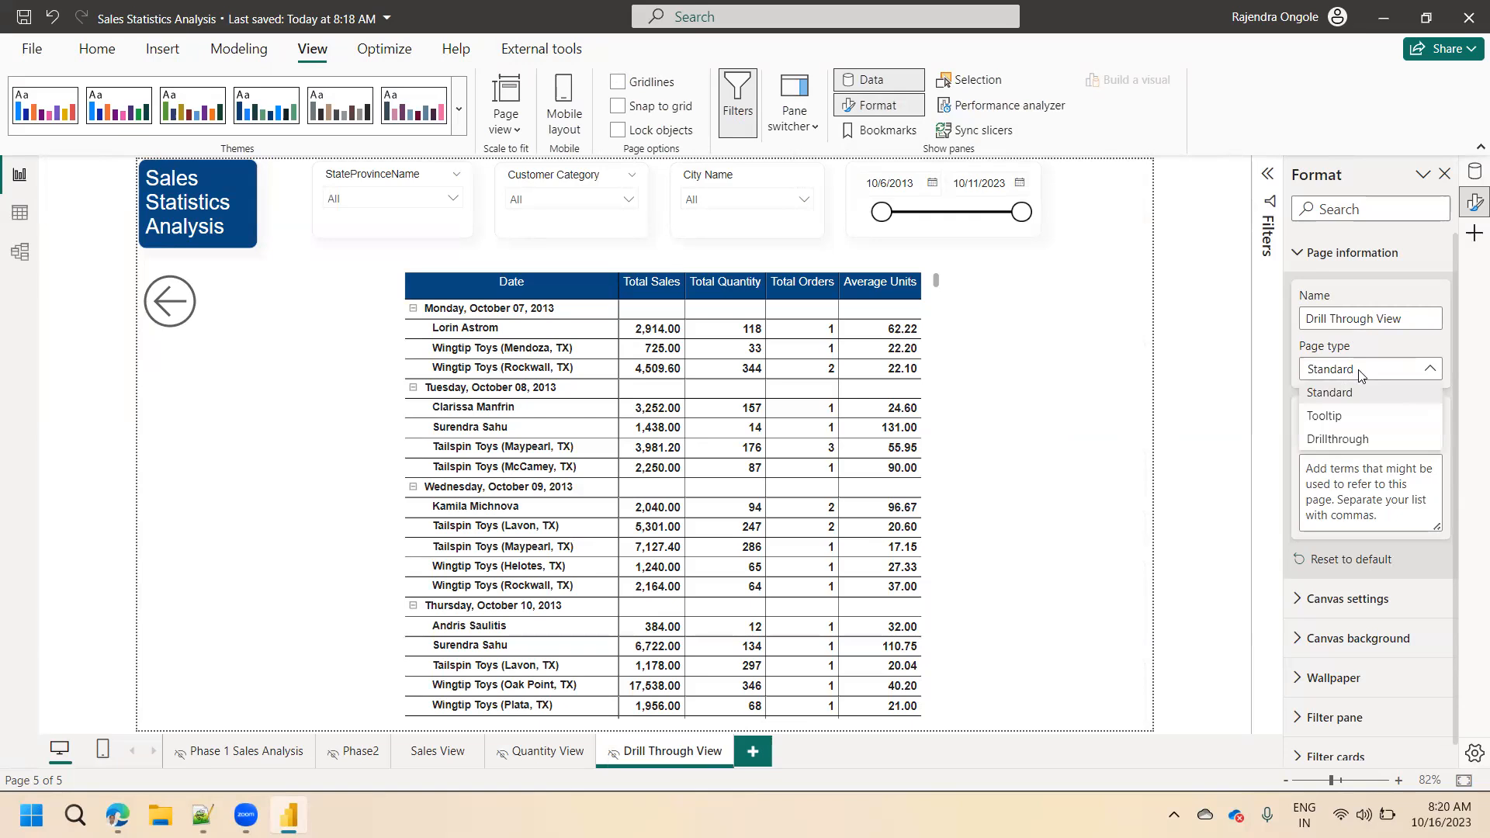
pyautogui.click(1343, 439)
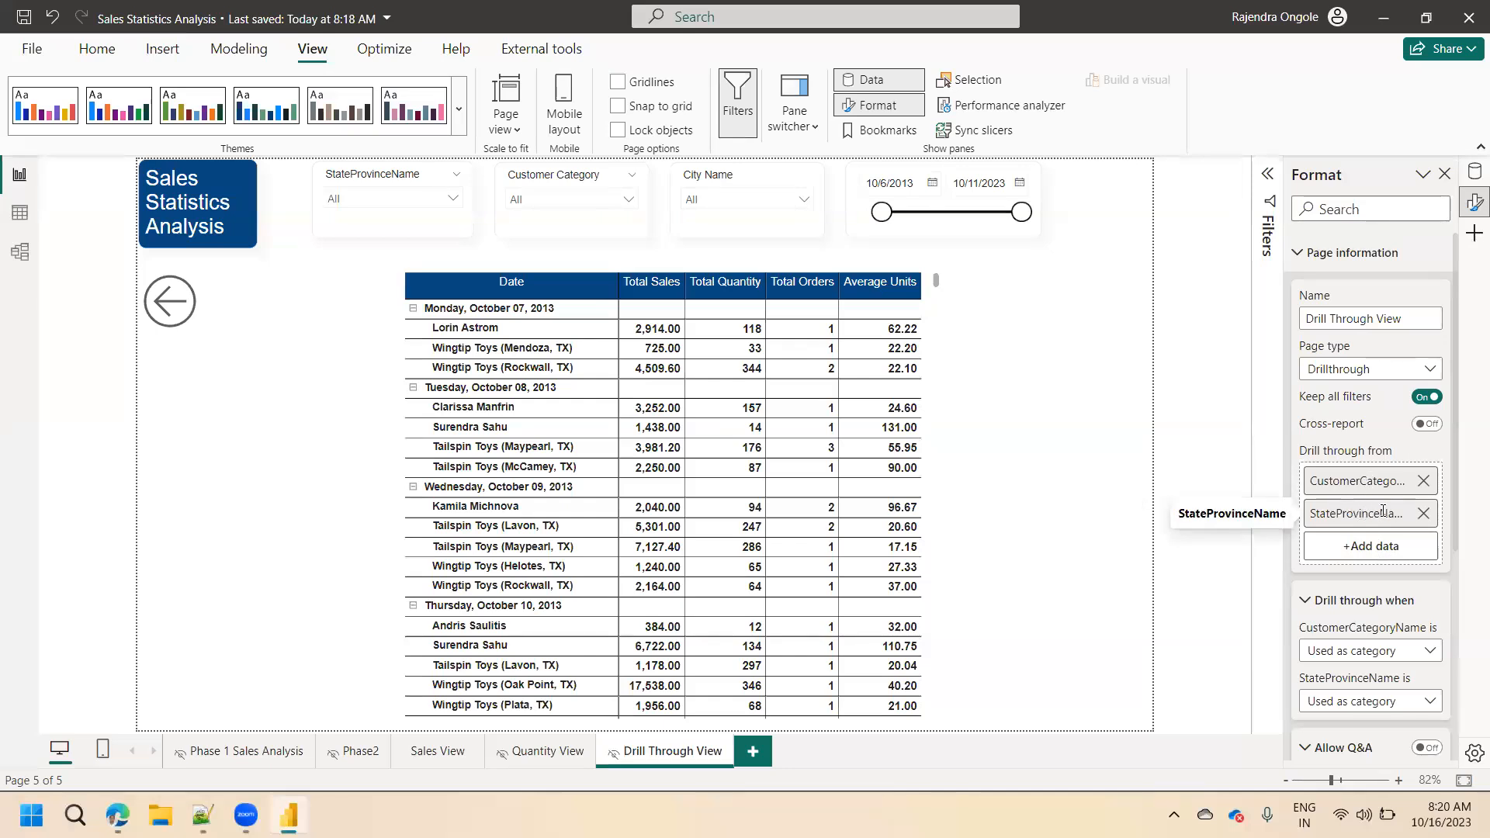
# Try CityName from the City table as an additional drill-through field on Drill Through View, check Quantity View, and remove the field again.
pyautogui.click(1372, 553)
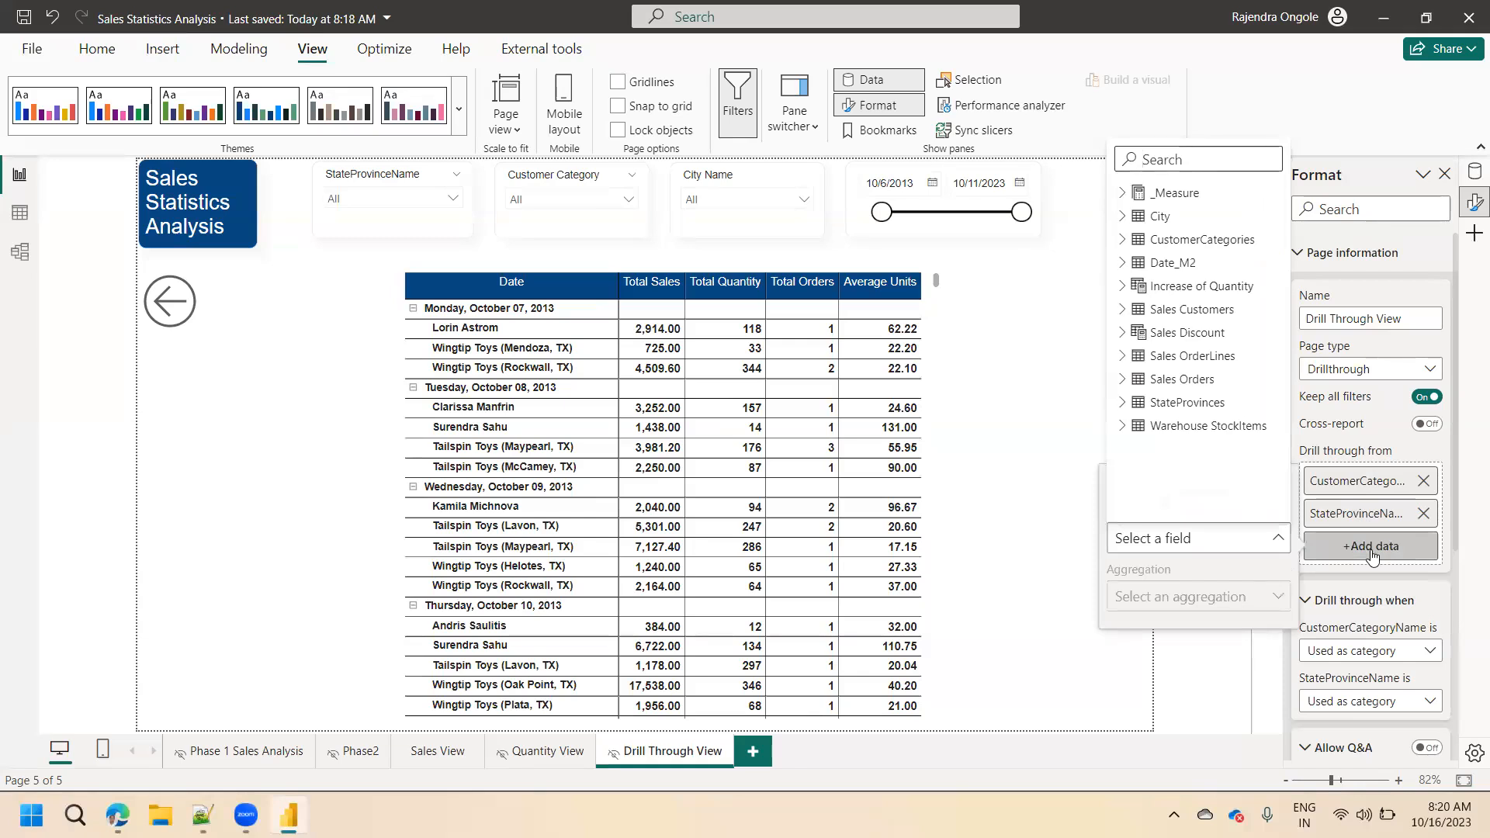
pyautogui.click(1129, 218)
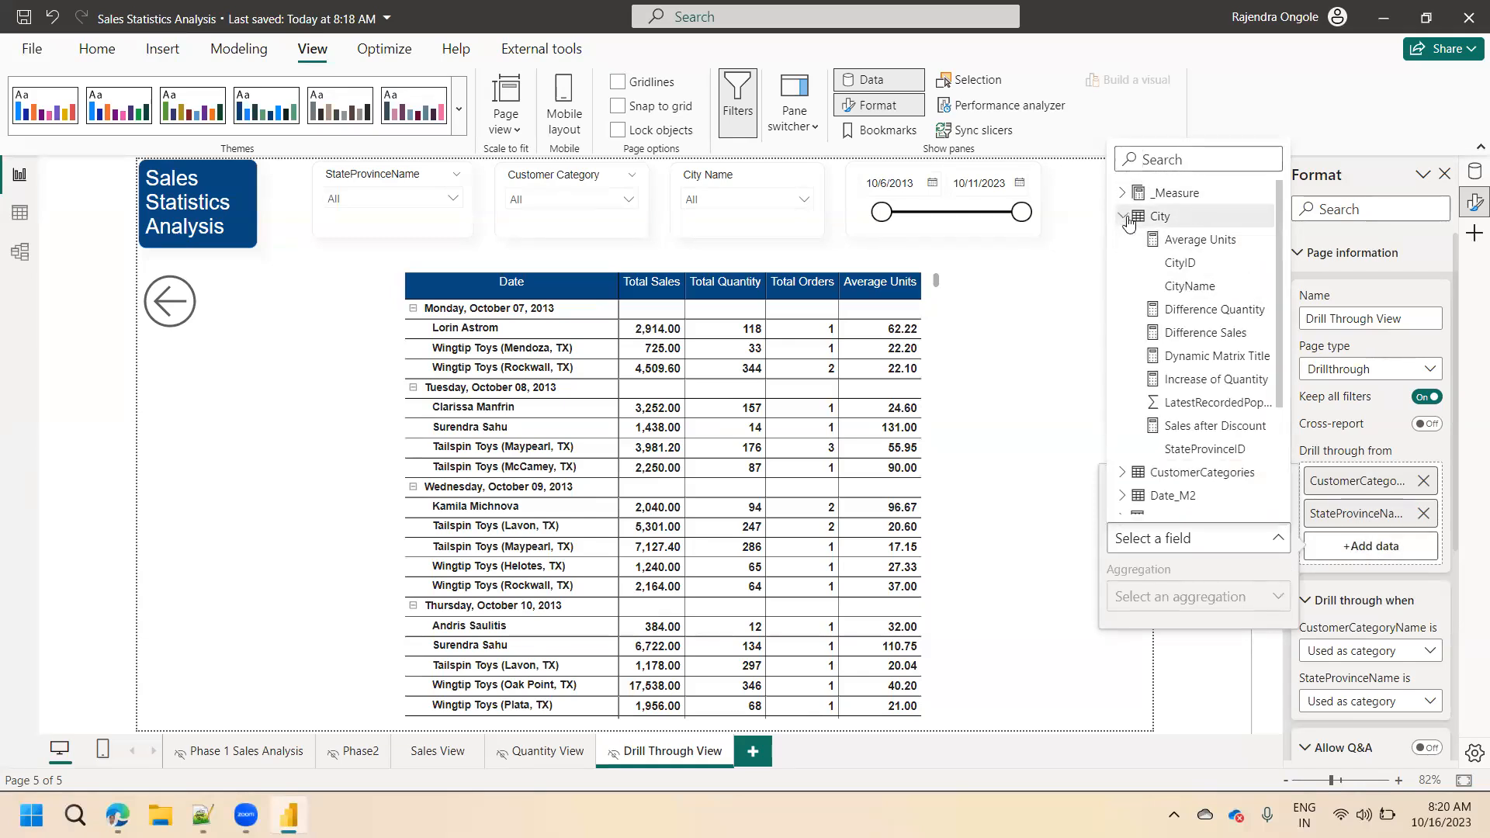
pyautogui.click(1196, 287)
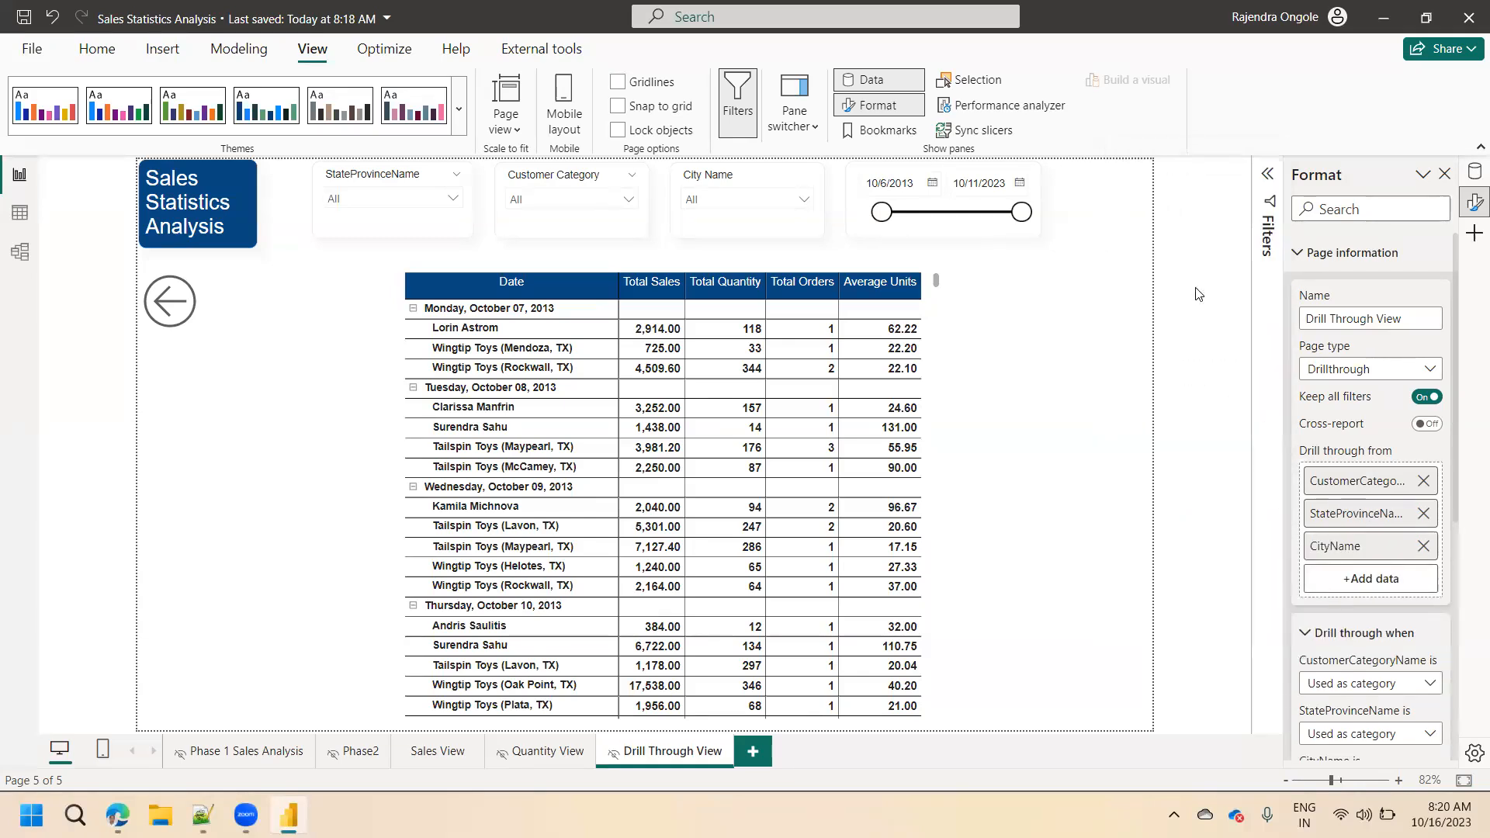
pyautogui.click(536, 759)
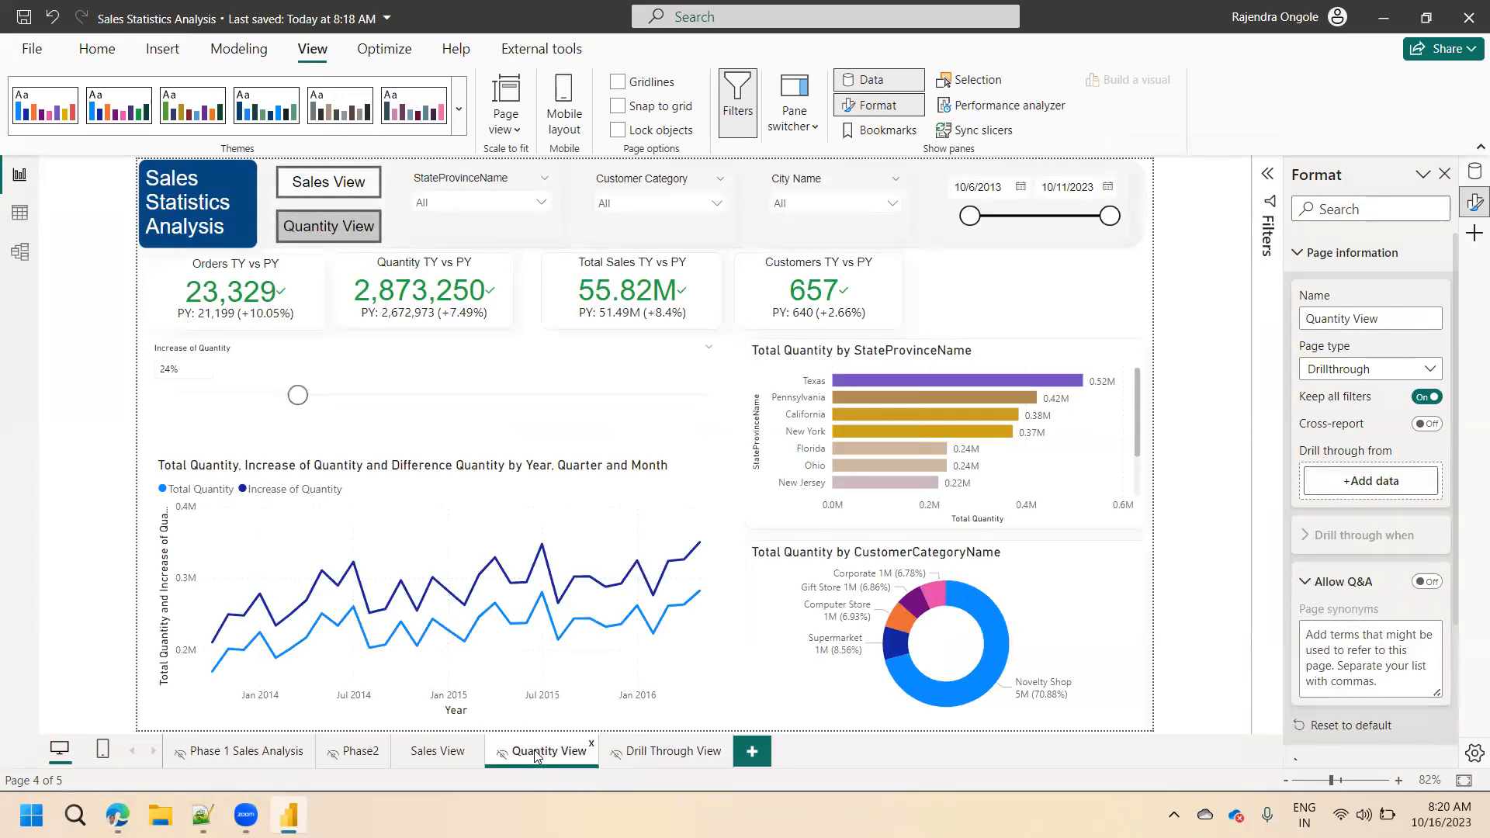
pyautogui.click(672, 752)
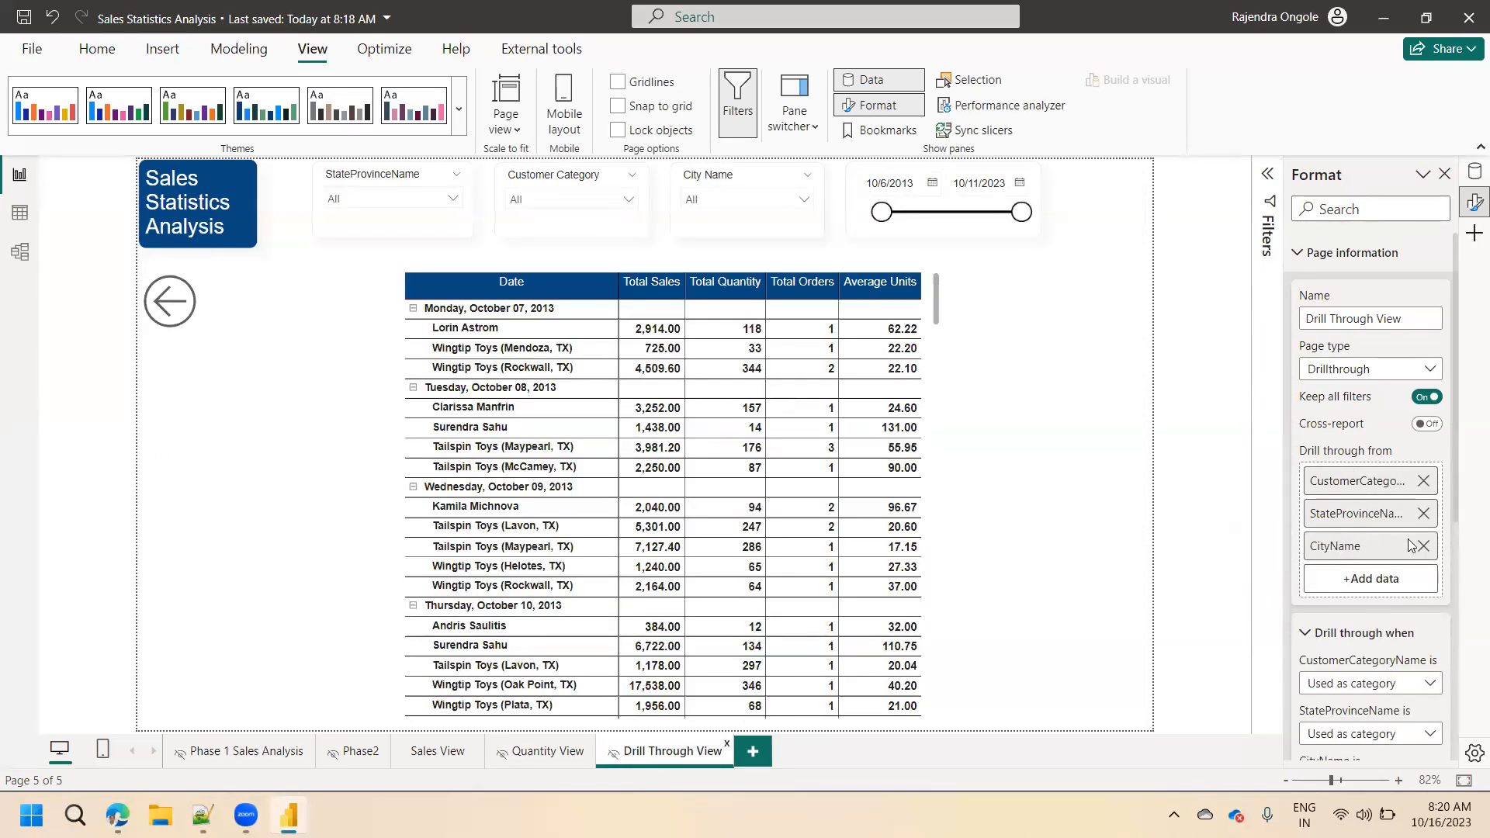
pyautogui.click(1423, 548)
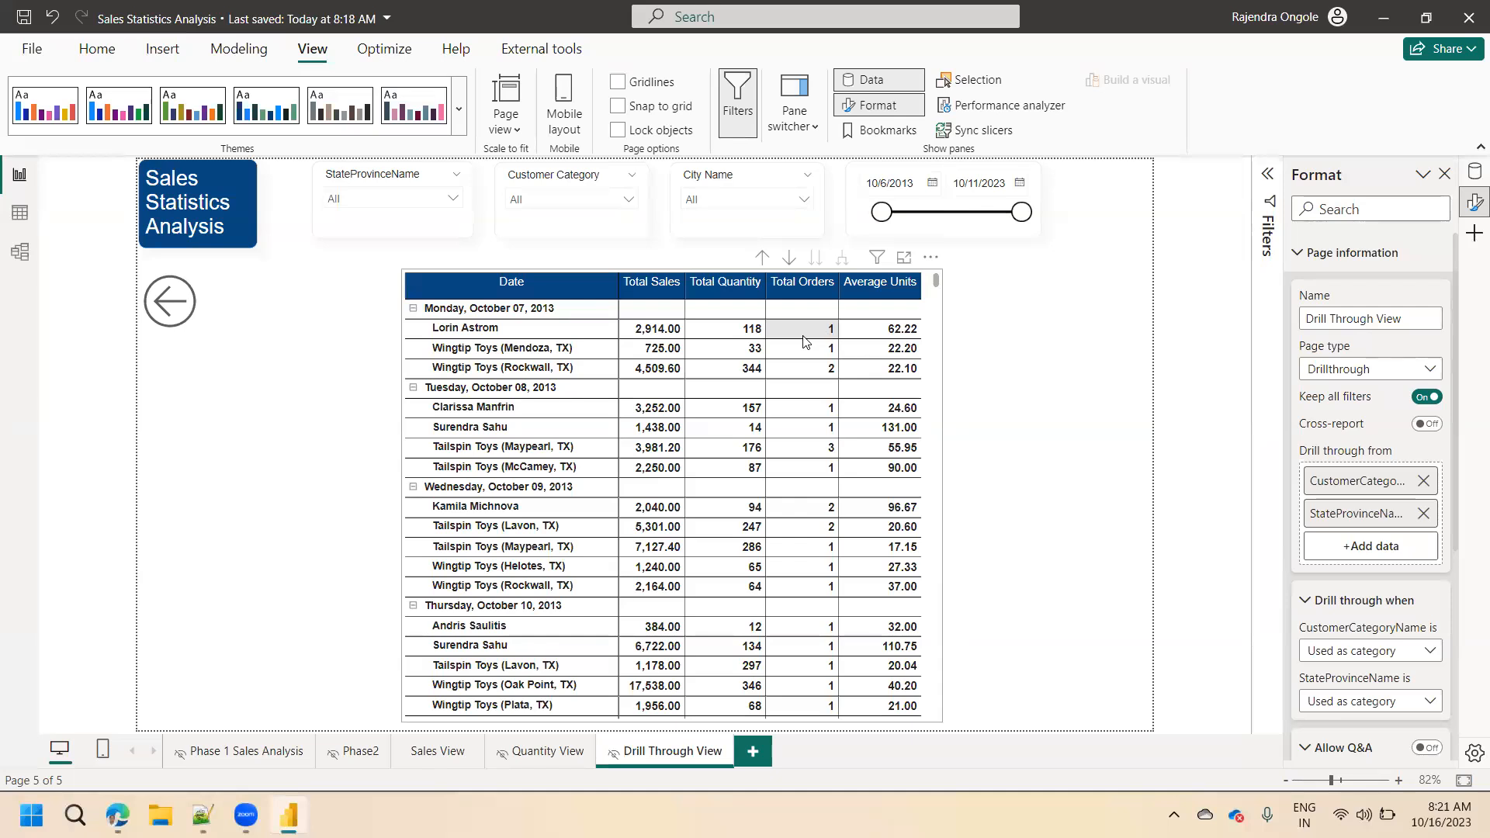
# Examine the Sales Orders table's data, and check the tooltip of the Florida bar in Quantity View's state chart.
pyautogui.click(19, 212)
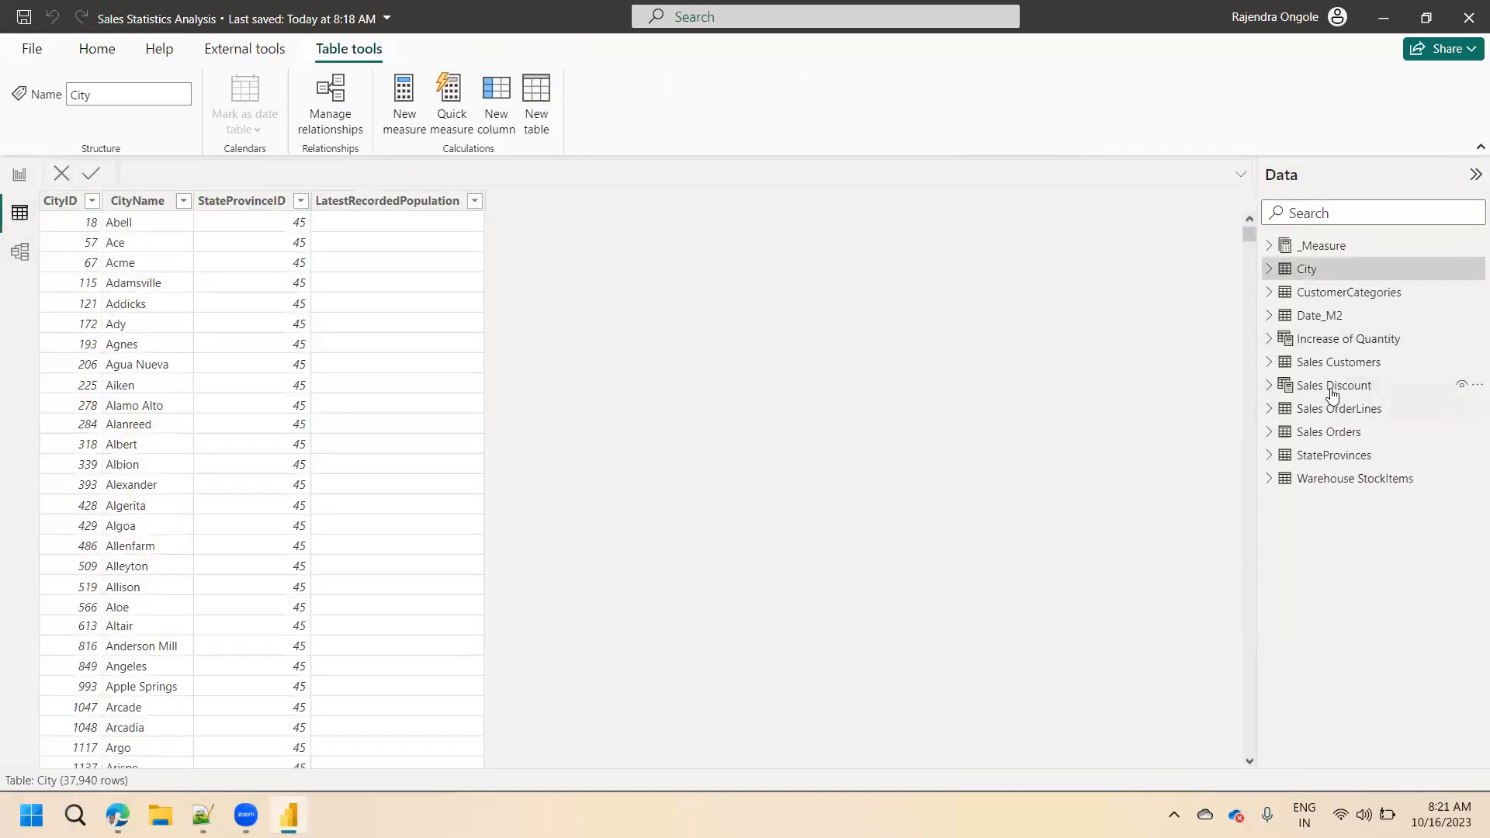
pyautogui.click(1328, 432)
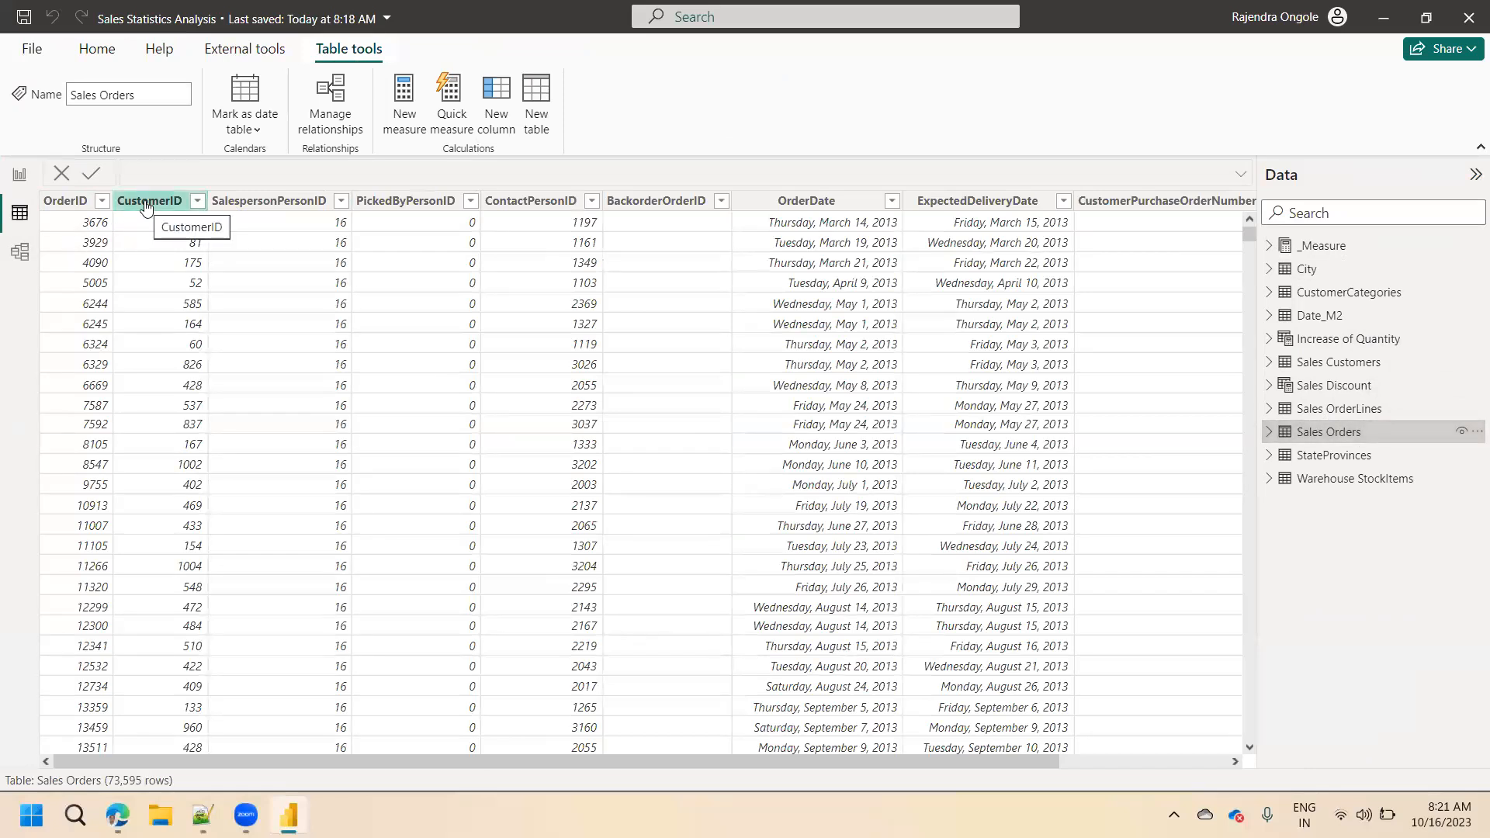
pyautogui.click(20, 174)
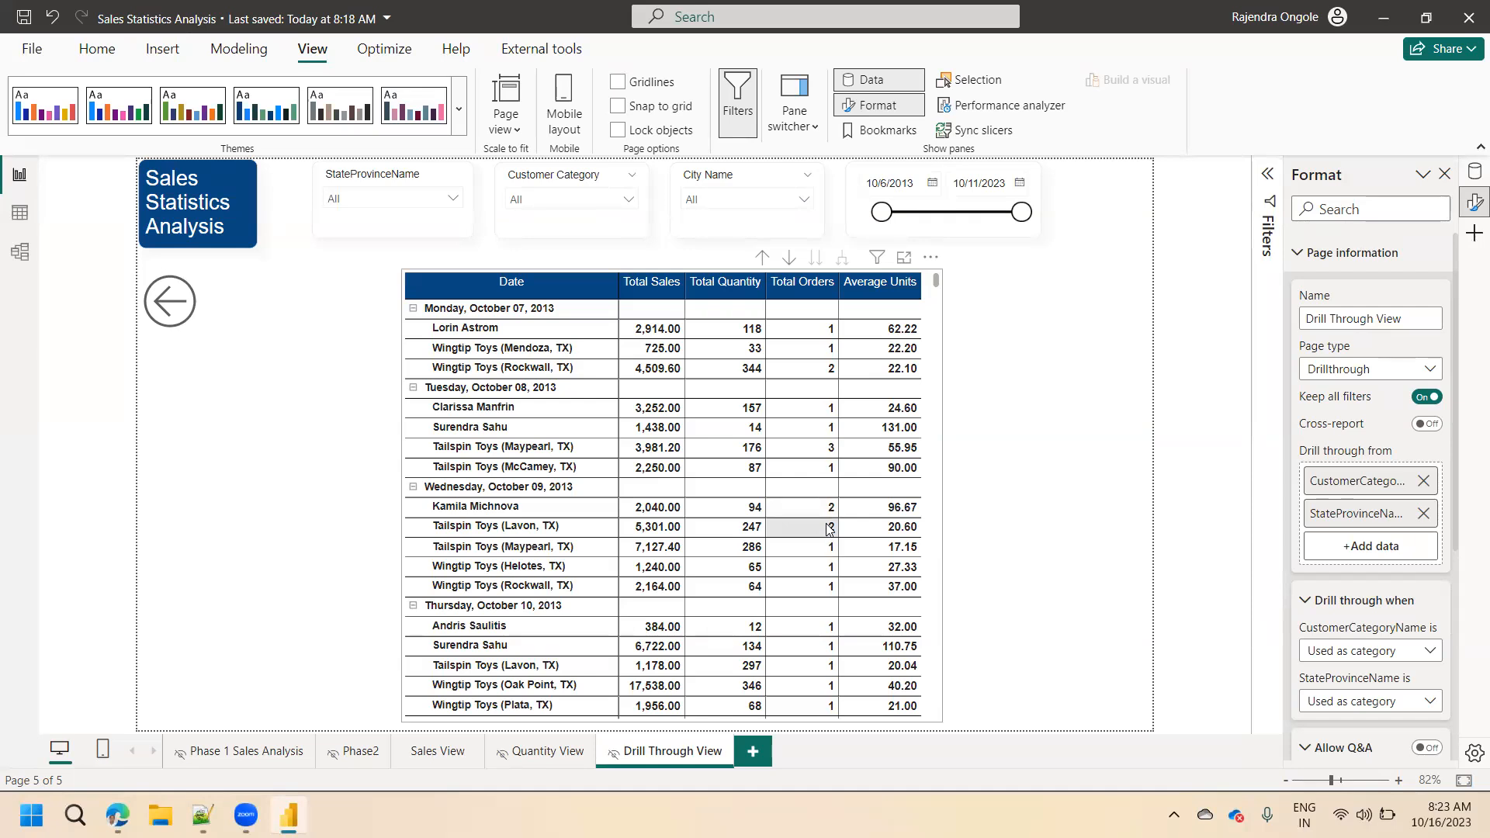
pyautogui.click(529, 739)
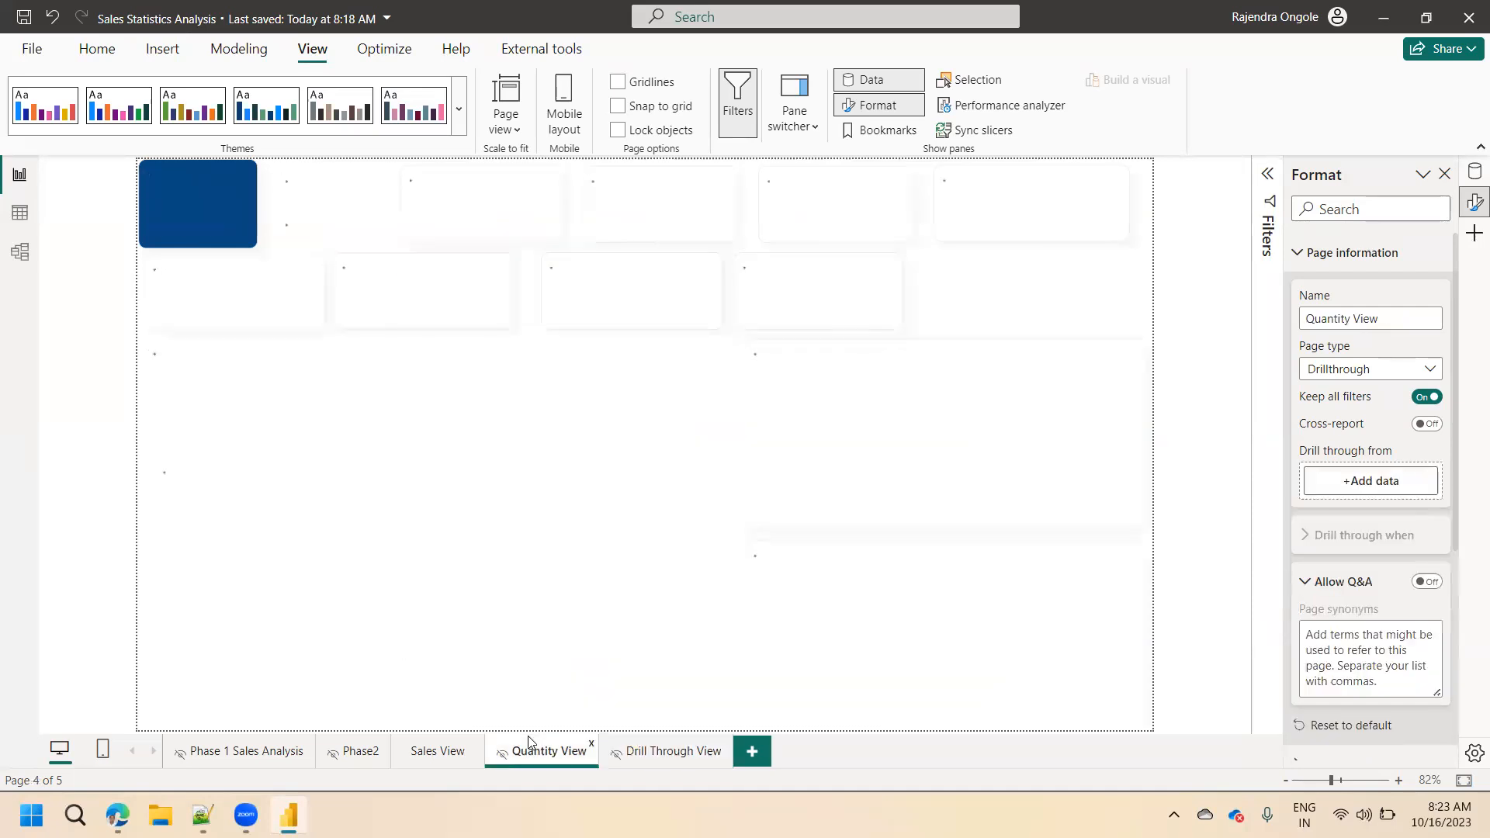
pyautogui.moveTo(888, 453)
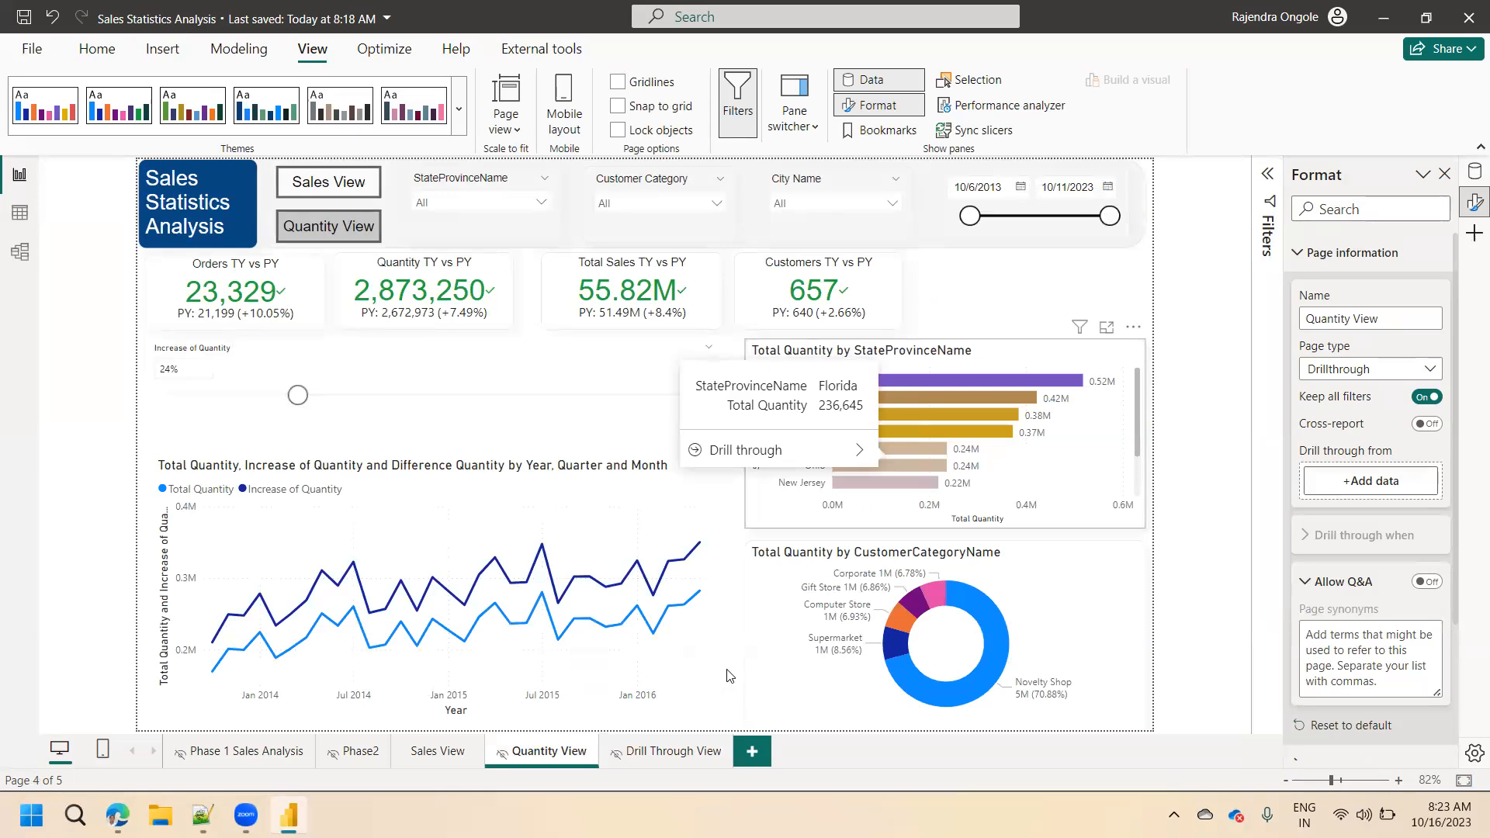
# Drill the matrix on Drill Through View up to the date level.
pyautogui.click(684, 739)
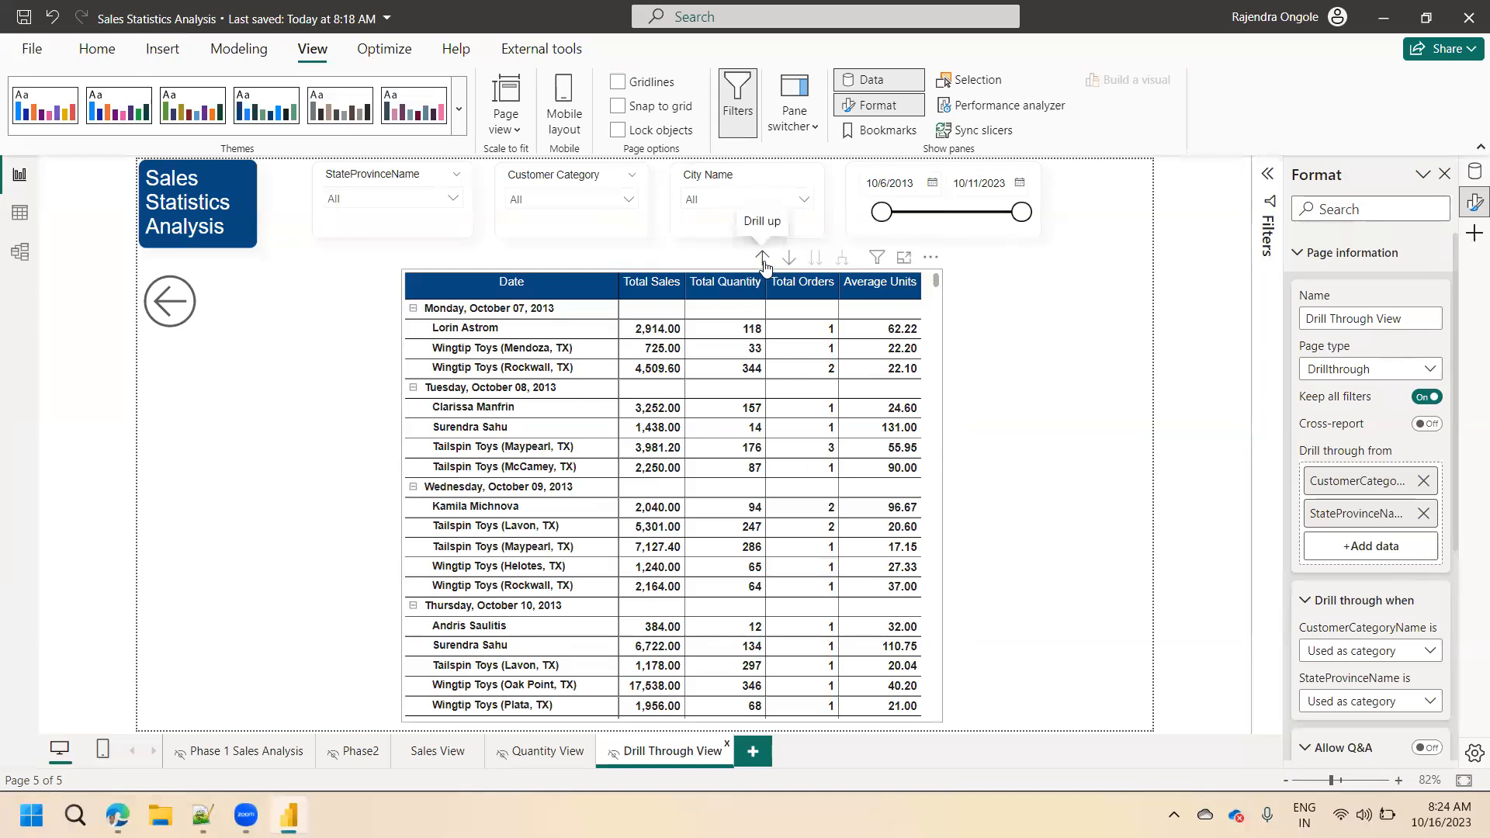
pyautogui.click(764, 259)
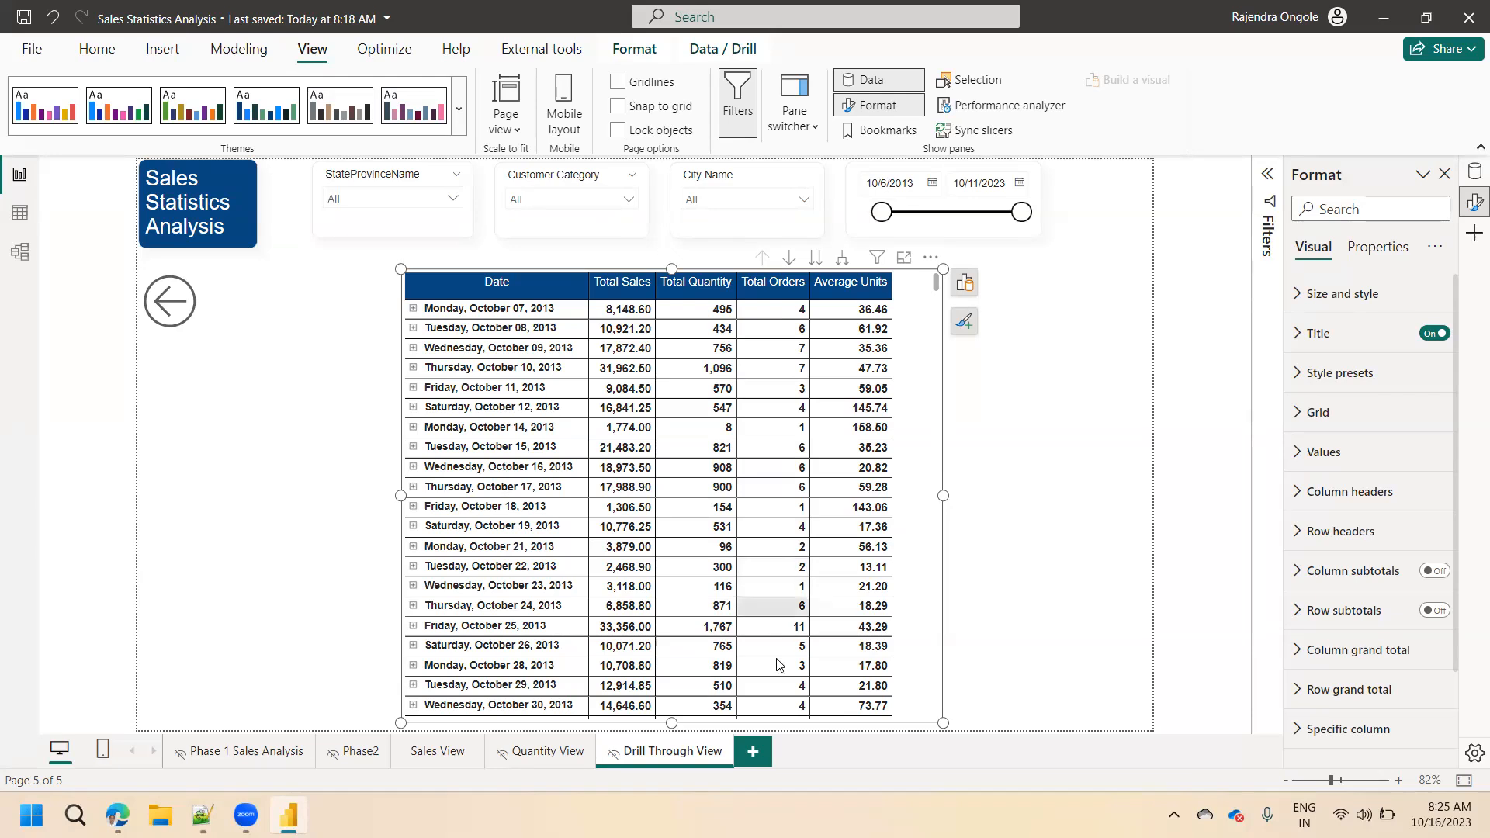
# Add a new report page and set its canvas type to Tooltip.
pyautogui.click(756, 757)
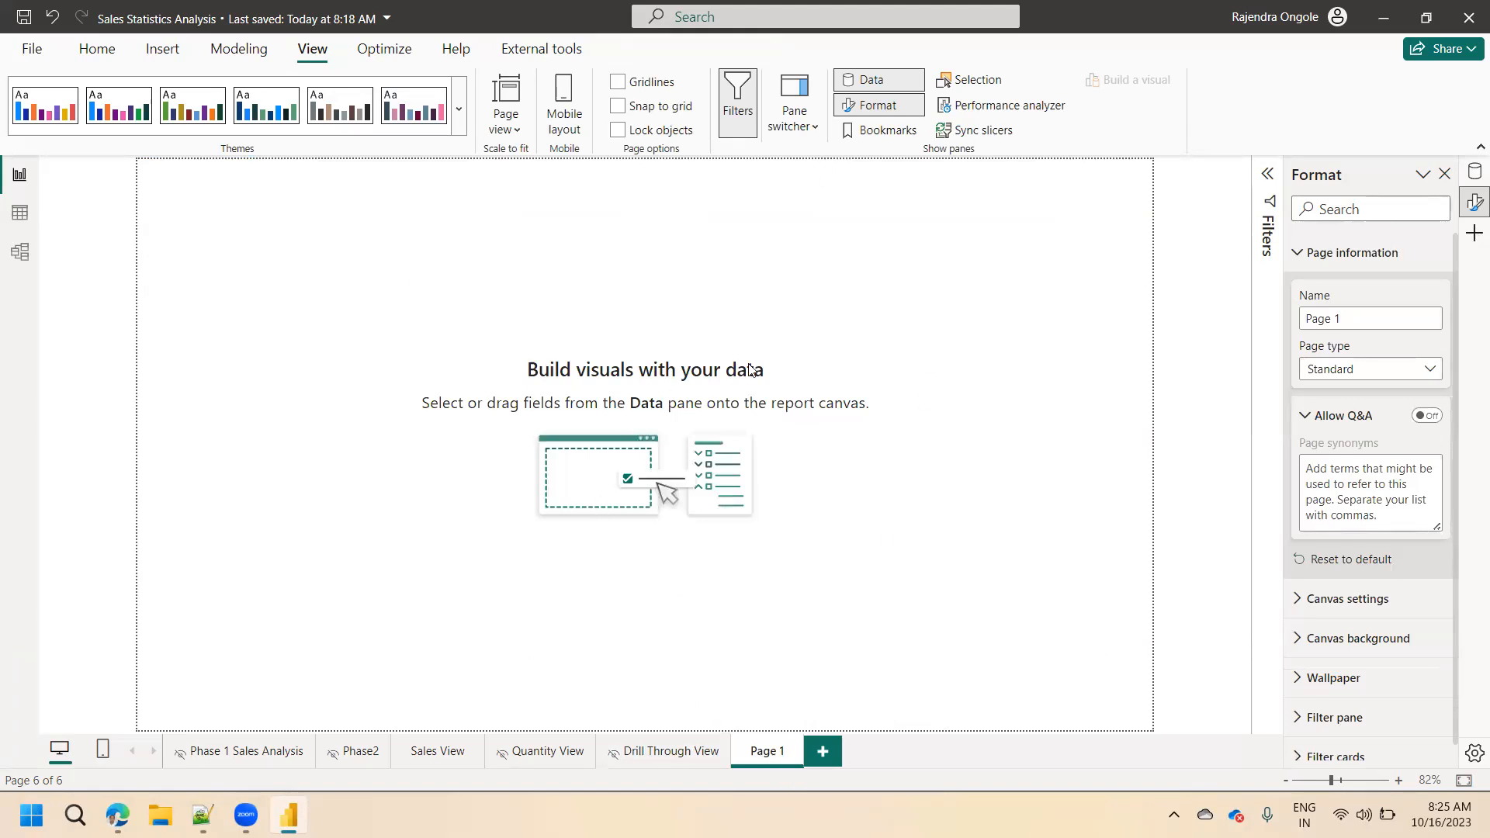
pyautogui.click(1346, 603)
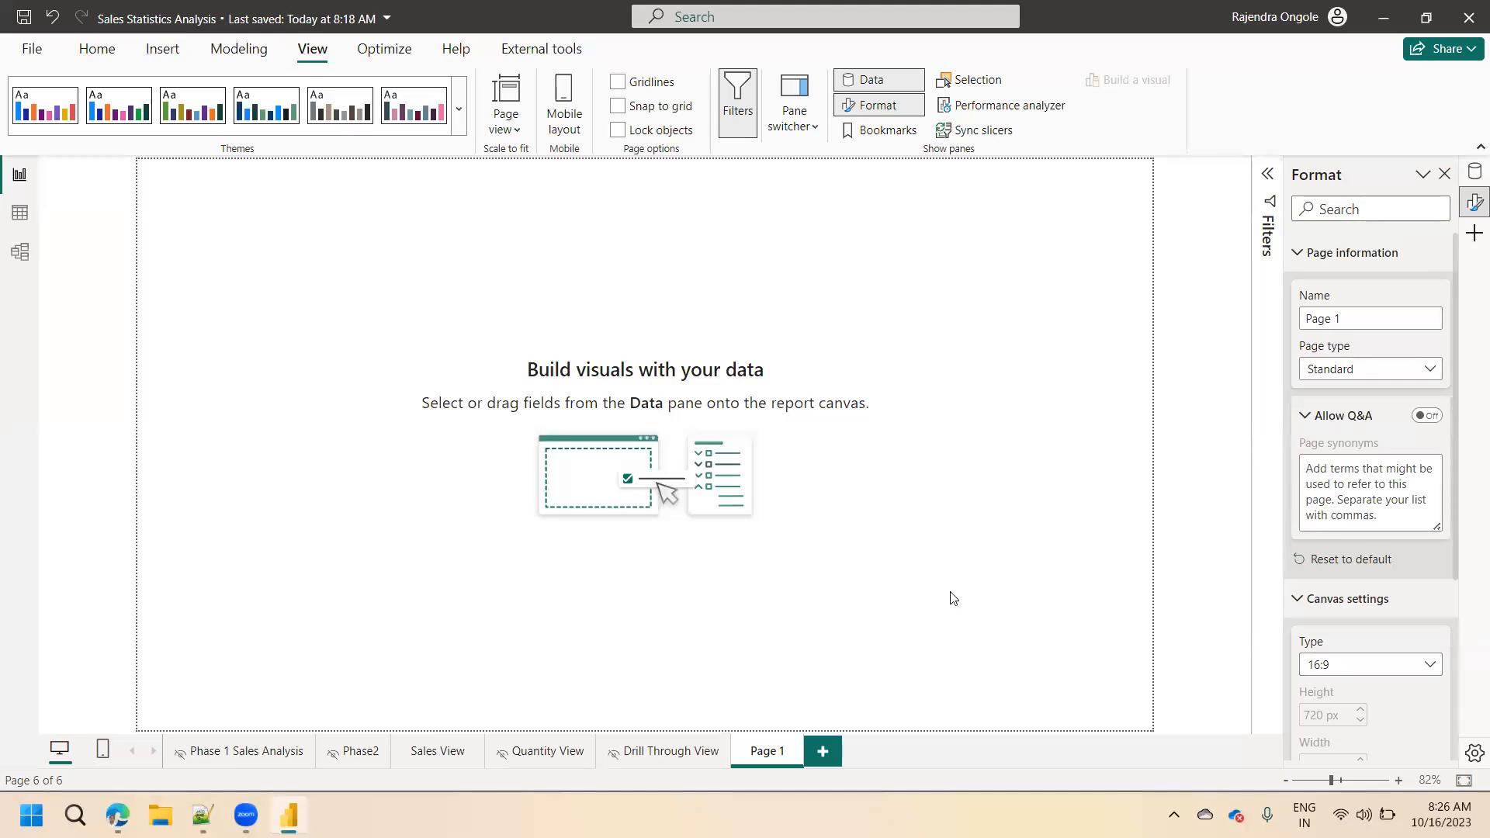
pyautogui.click(677, 752)
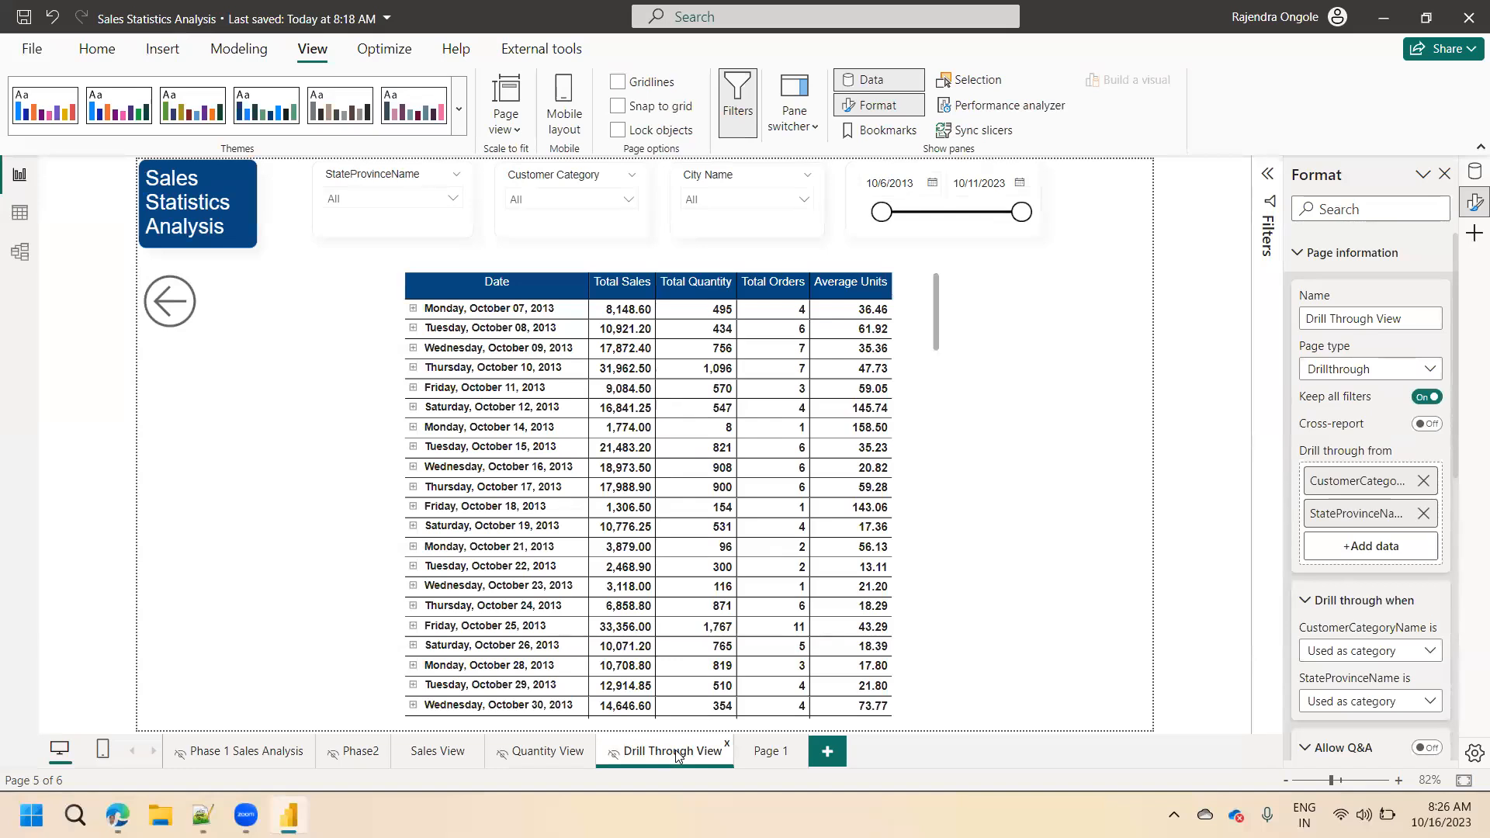
pyautogui.click(765, 757)
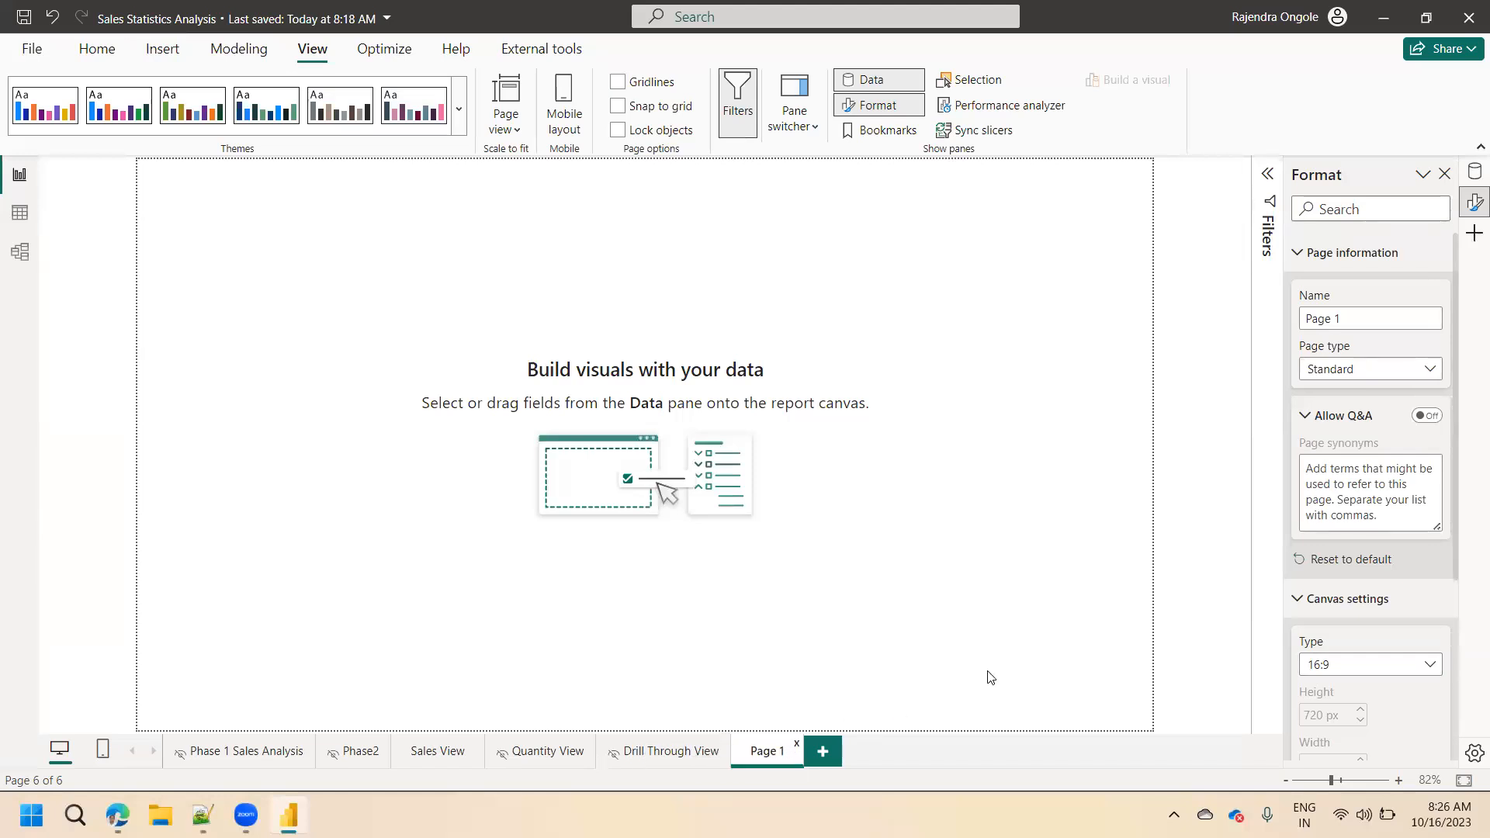
pyautogui.click(1320, 670)
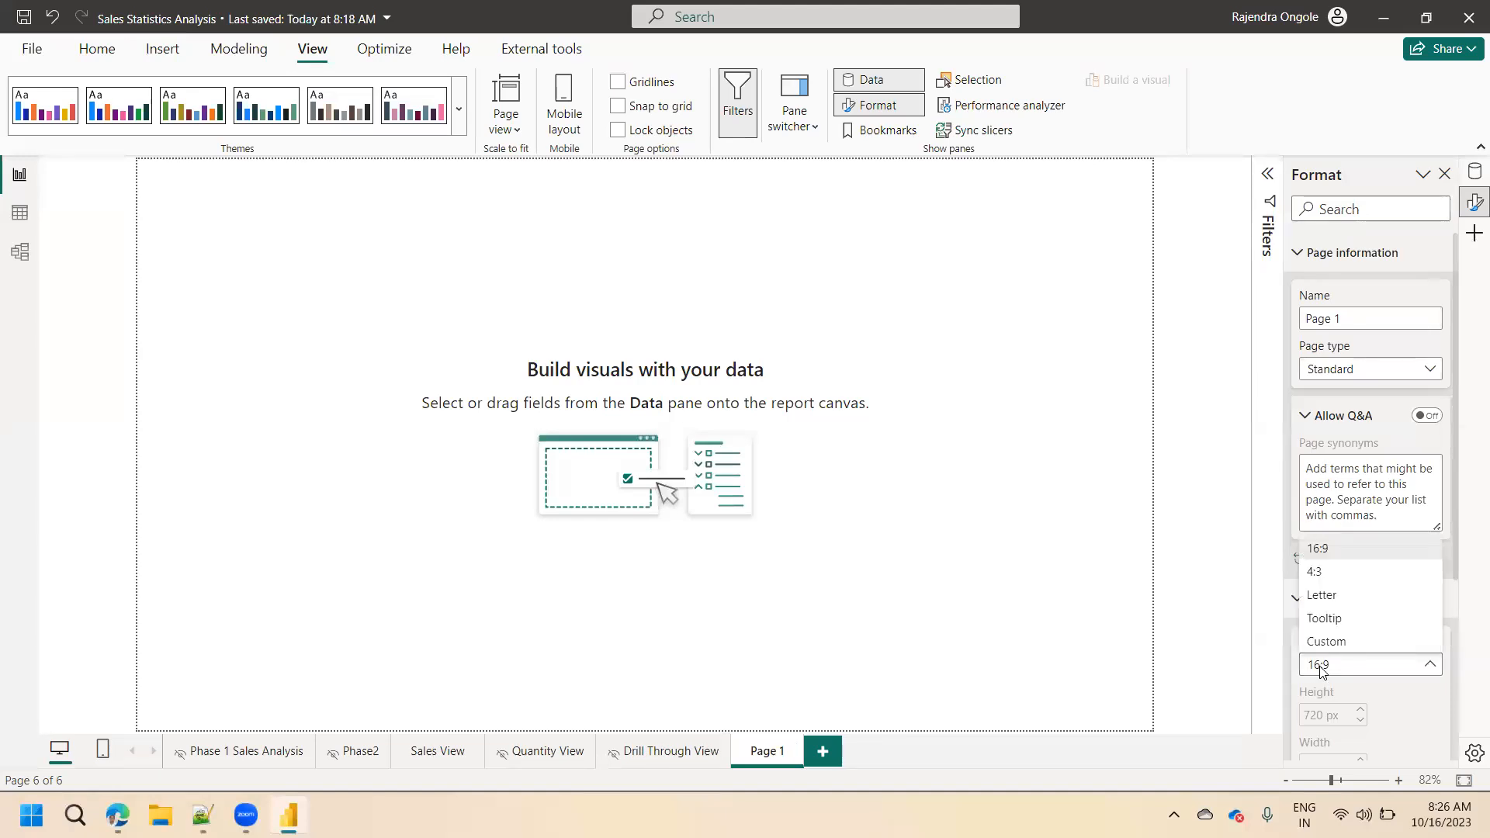
pyautogui.click(1329, 618)
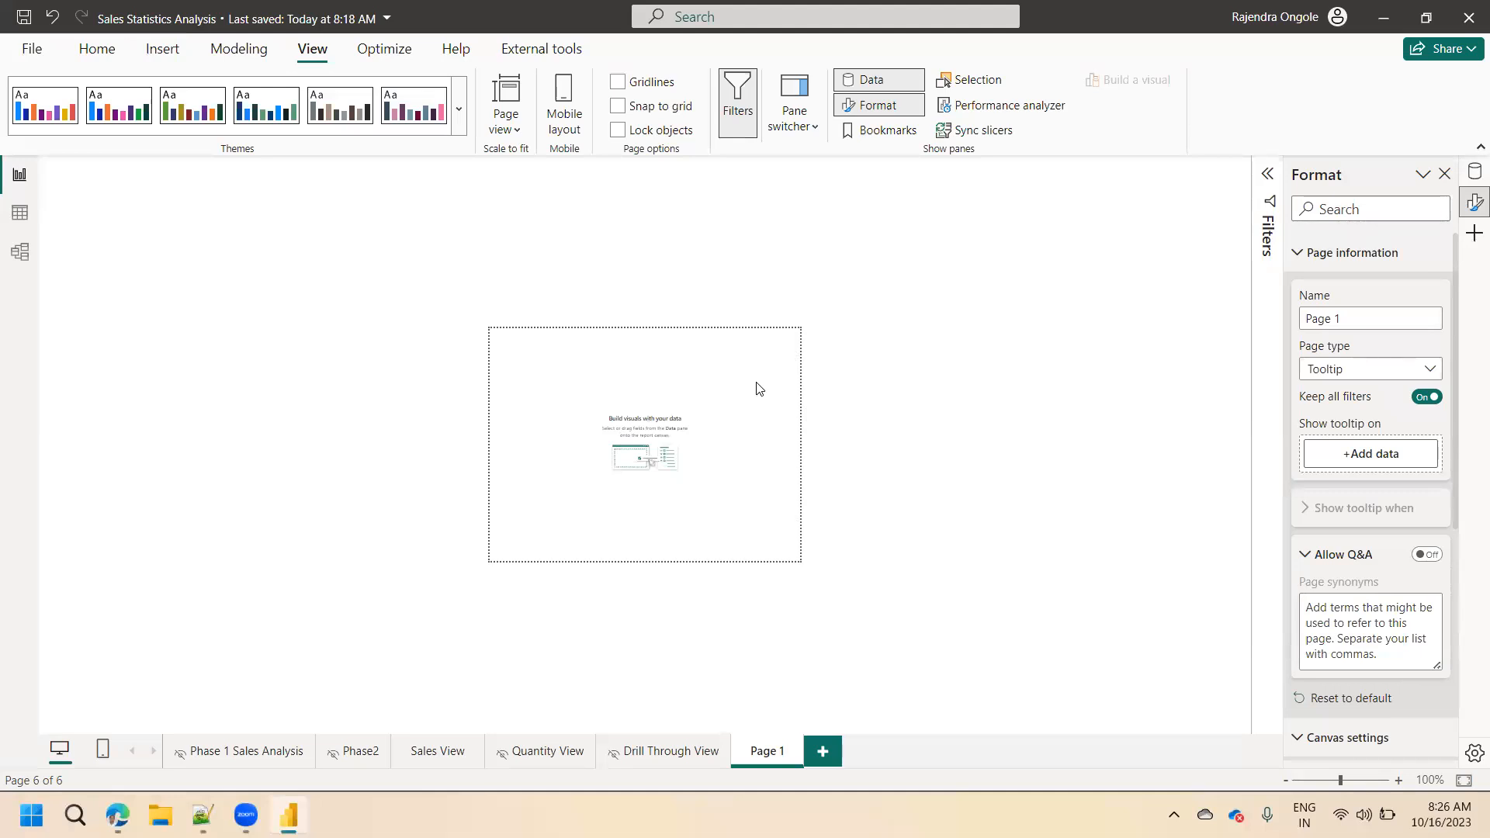
# Add the Total Orders measure to the tooltip page as a card and shrink it into the canvas's upper-right corner.
pyautogui.click(1475, 172)
pyautogui.click(1375, 215)
pyautogui.write('total')
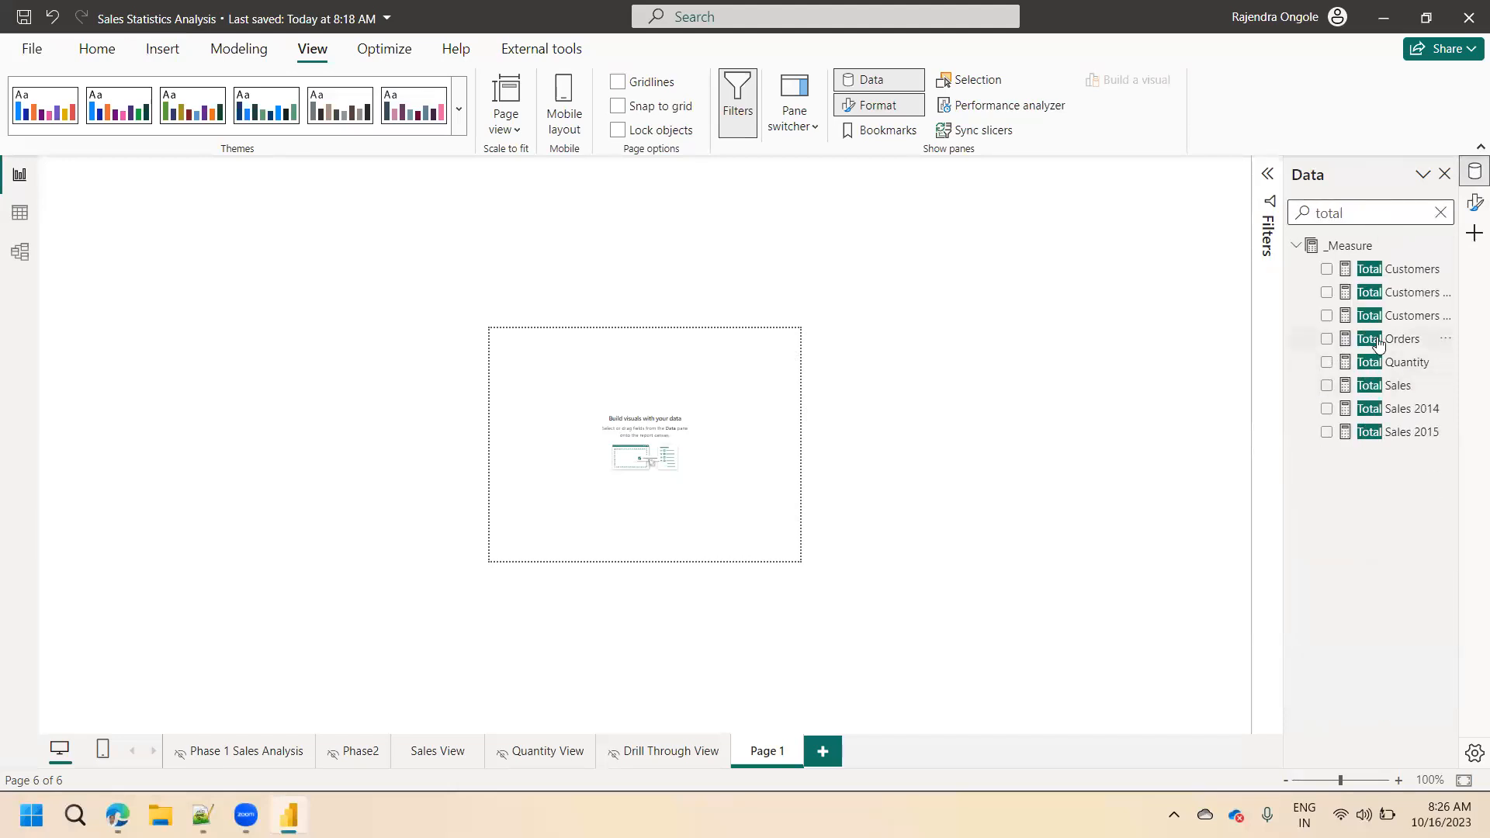
pyautogui.moveTo(1380, 339); pyautogui.dragTo(696, 377)
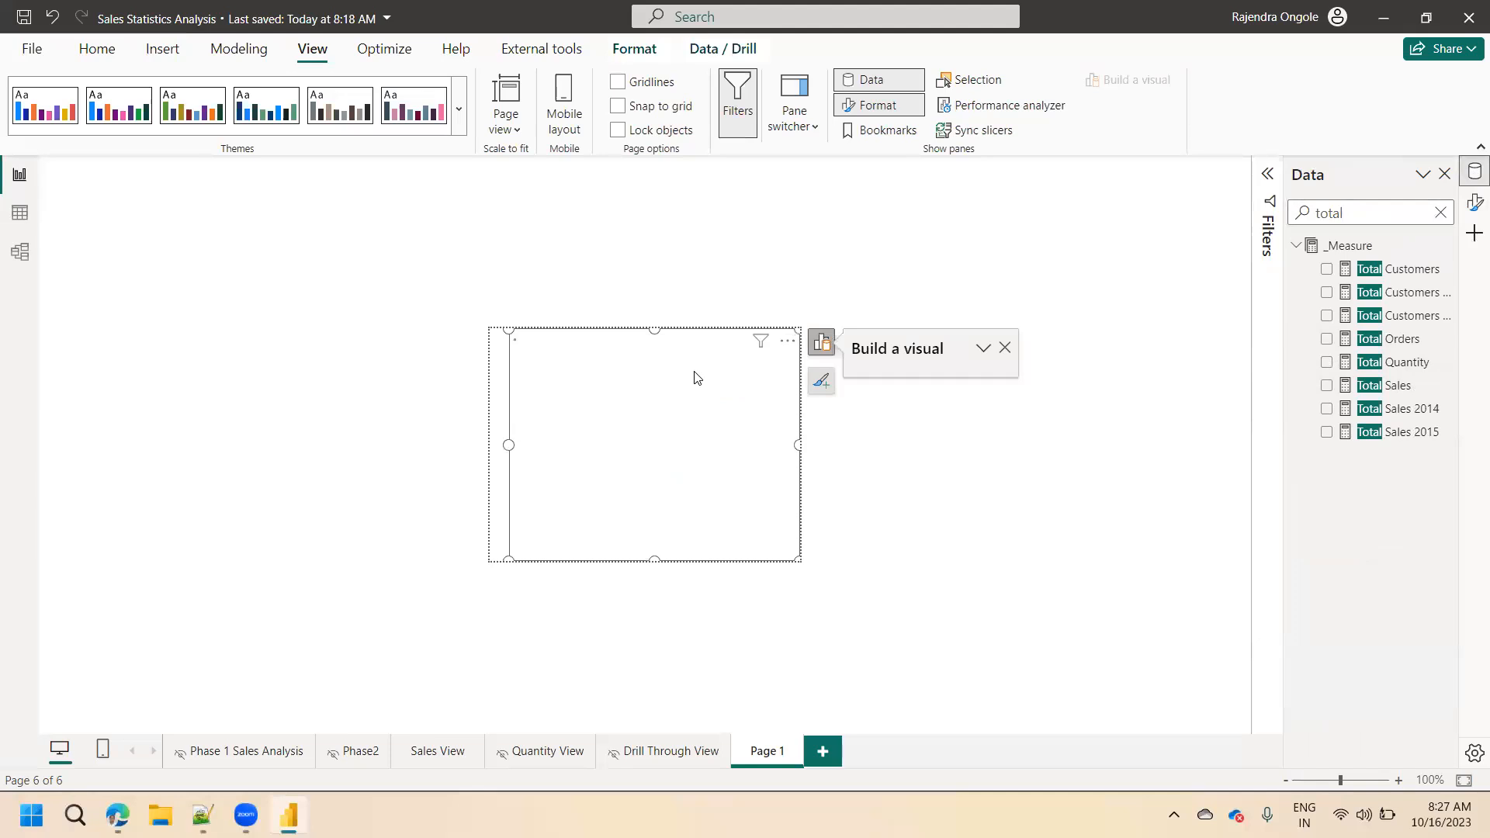
pyautogui.moveTo(509, 557); pyautogui.dragTo(558, 420)
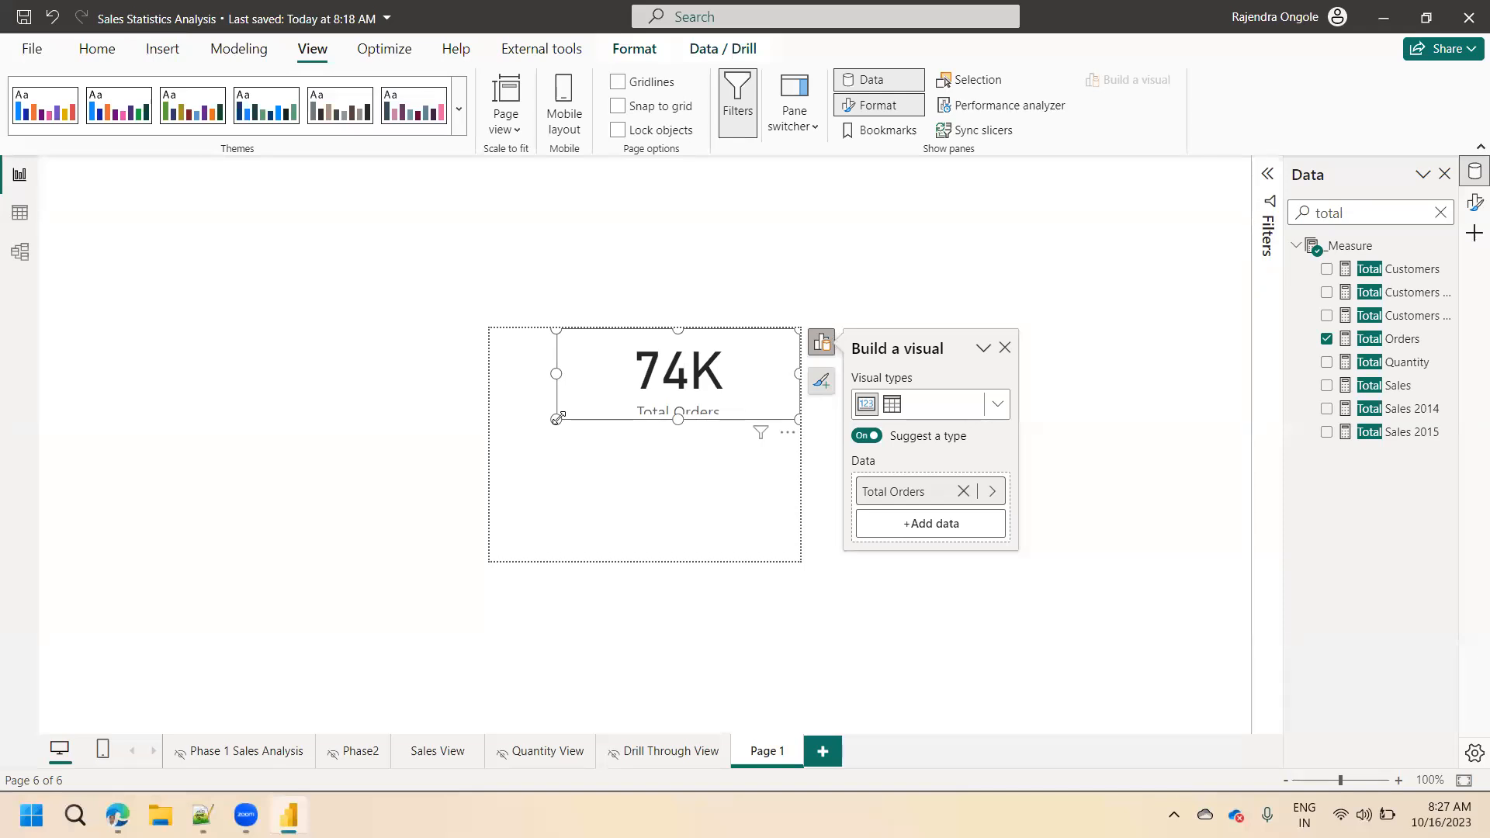
pyautogui.moveTo(556, 420); pyautogui.dragTo(562, 406)
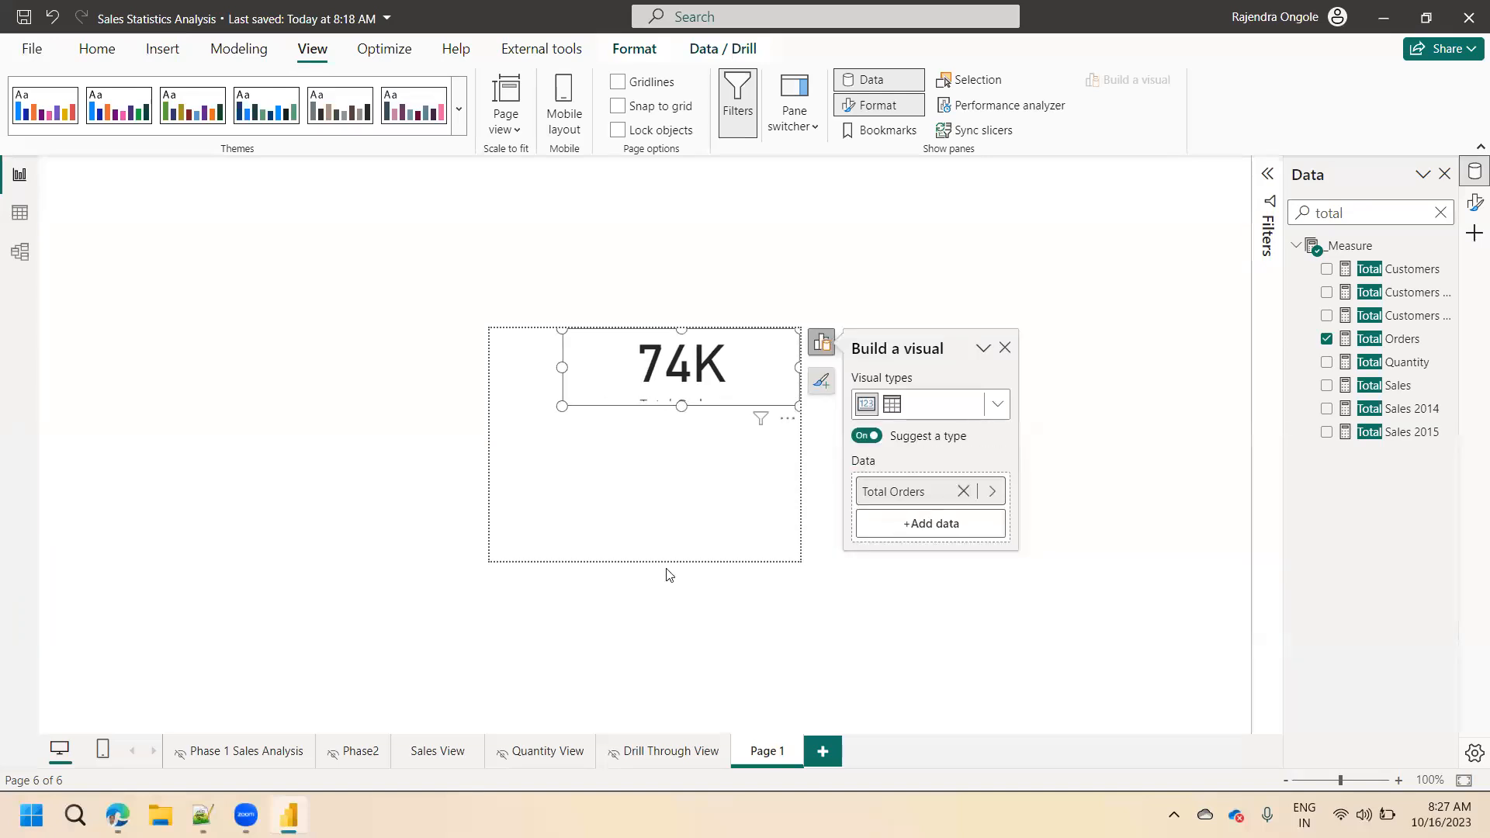
# Set the Total Orders card's callout value font to Arial, size 16.
pyautogui.click(1475, 203)
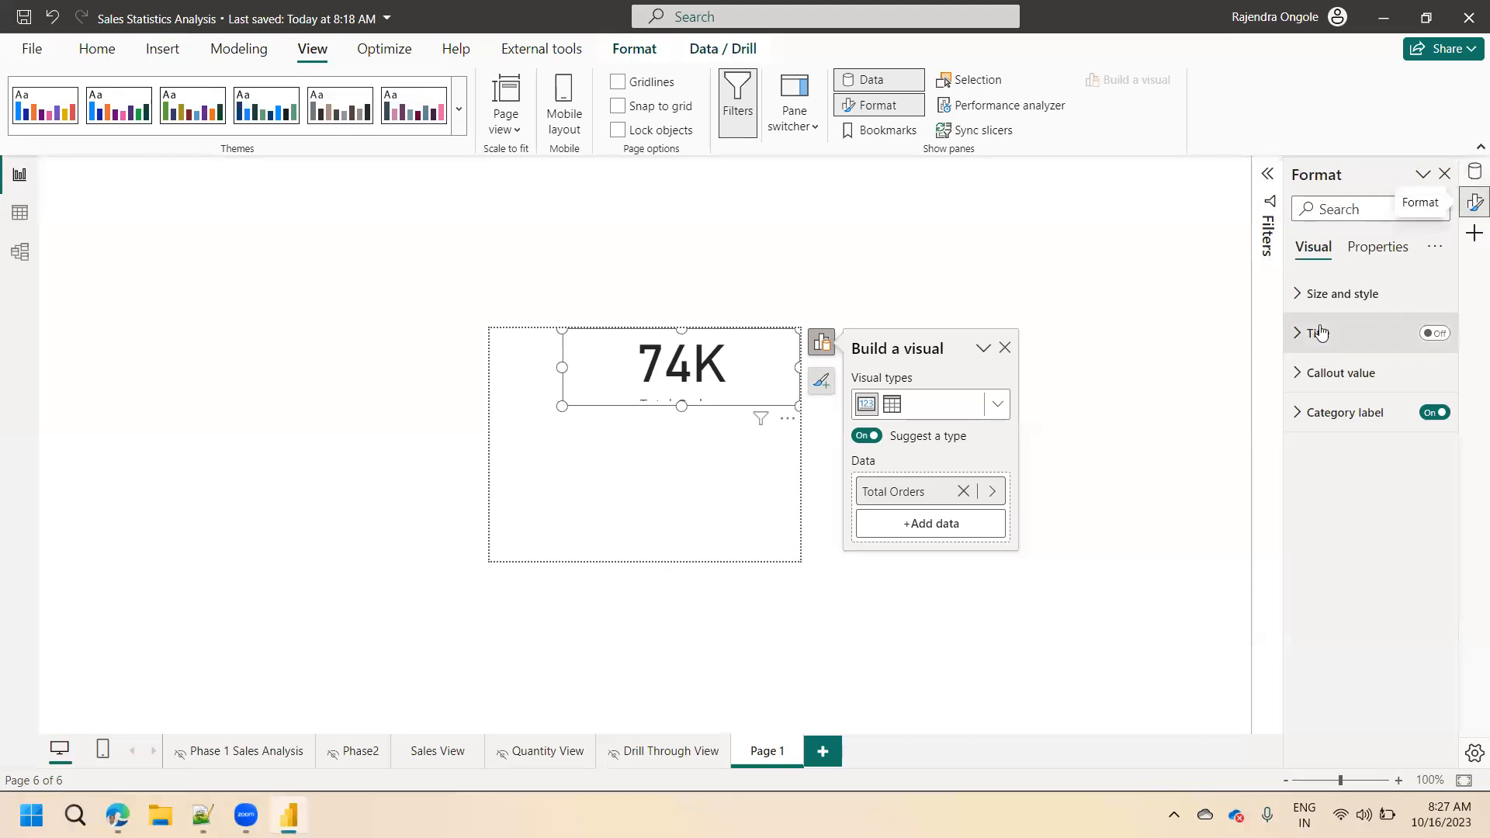
pyautogui.click(1320, 374)
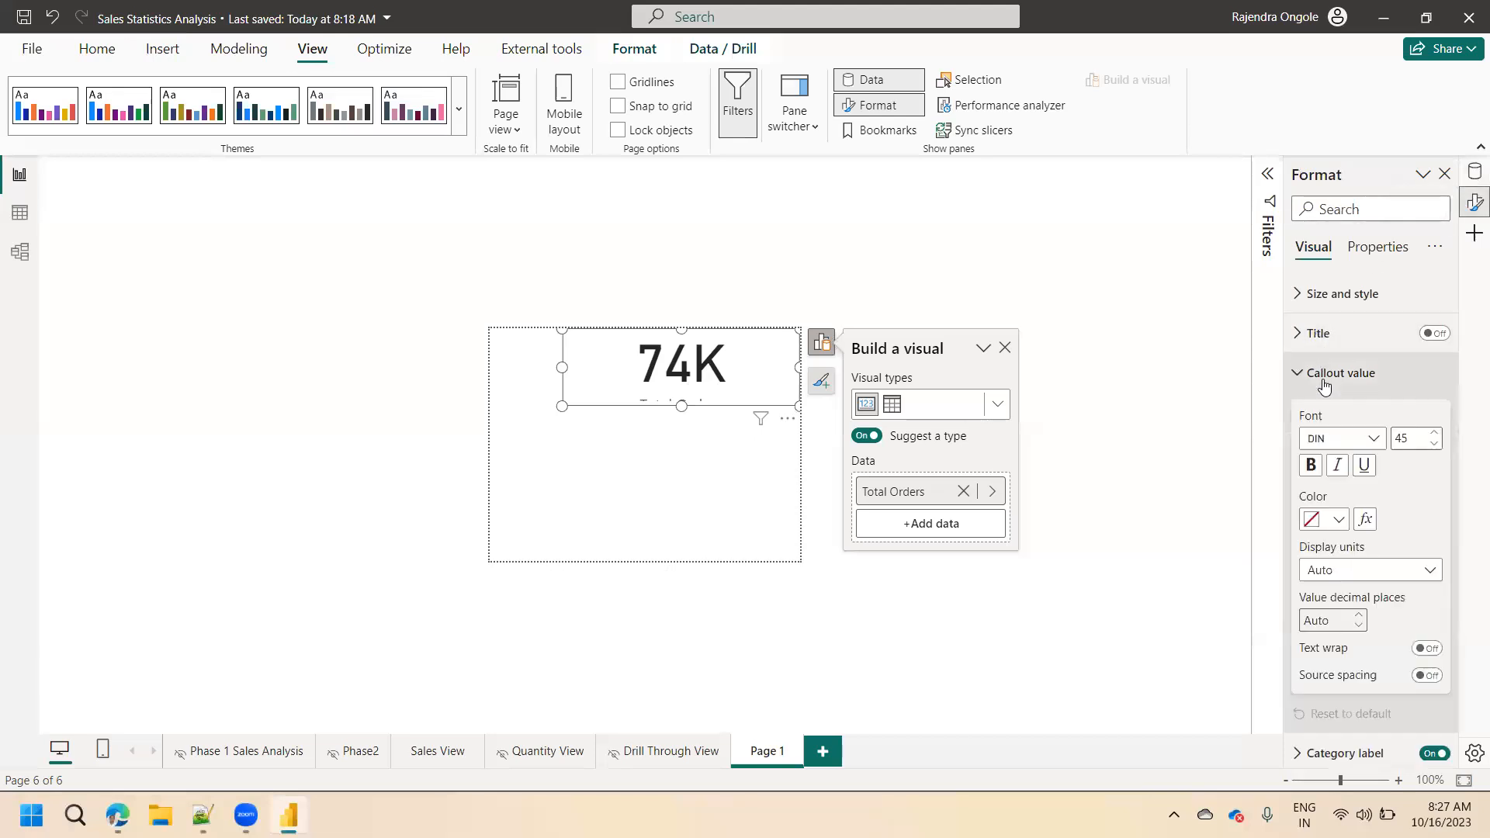
pyautogui.click(1335, 448)
pyautogui.click(1358, 461)
pyautogui.moveTo(1426, 440); pyautogui.dragTo(1298, 442)
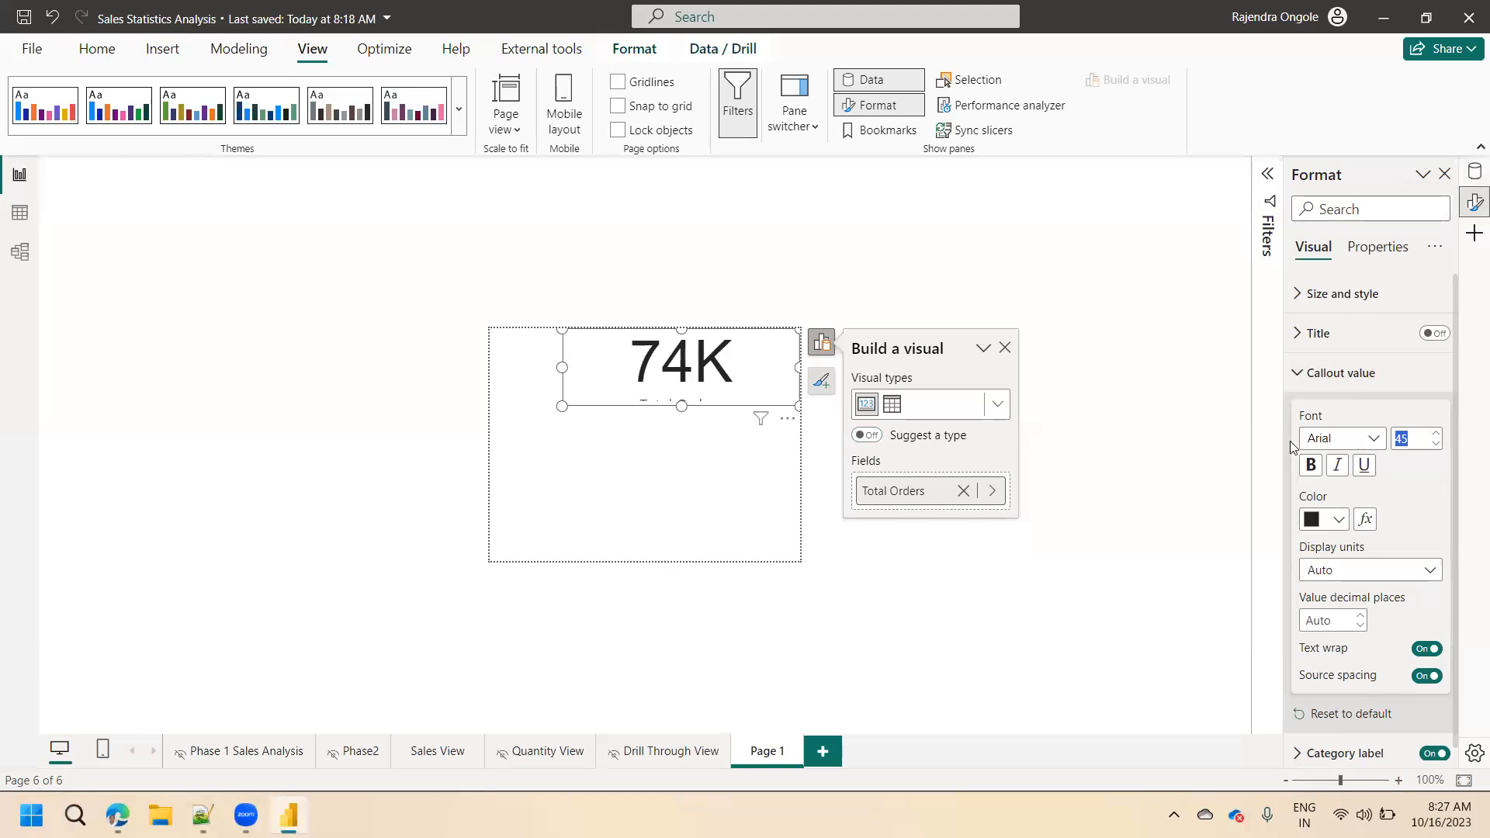
pyautogui.write('16')
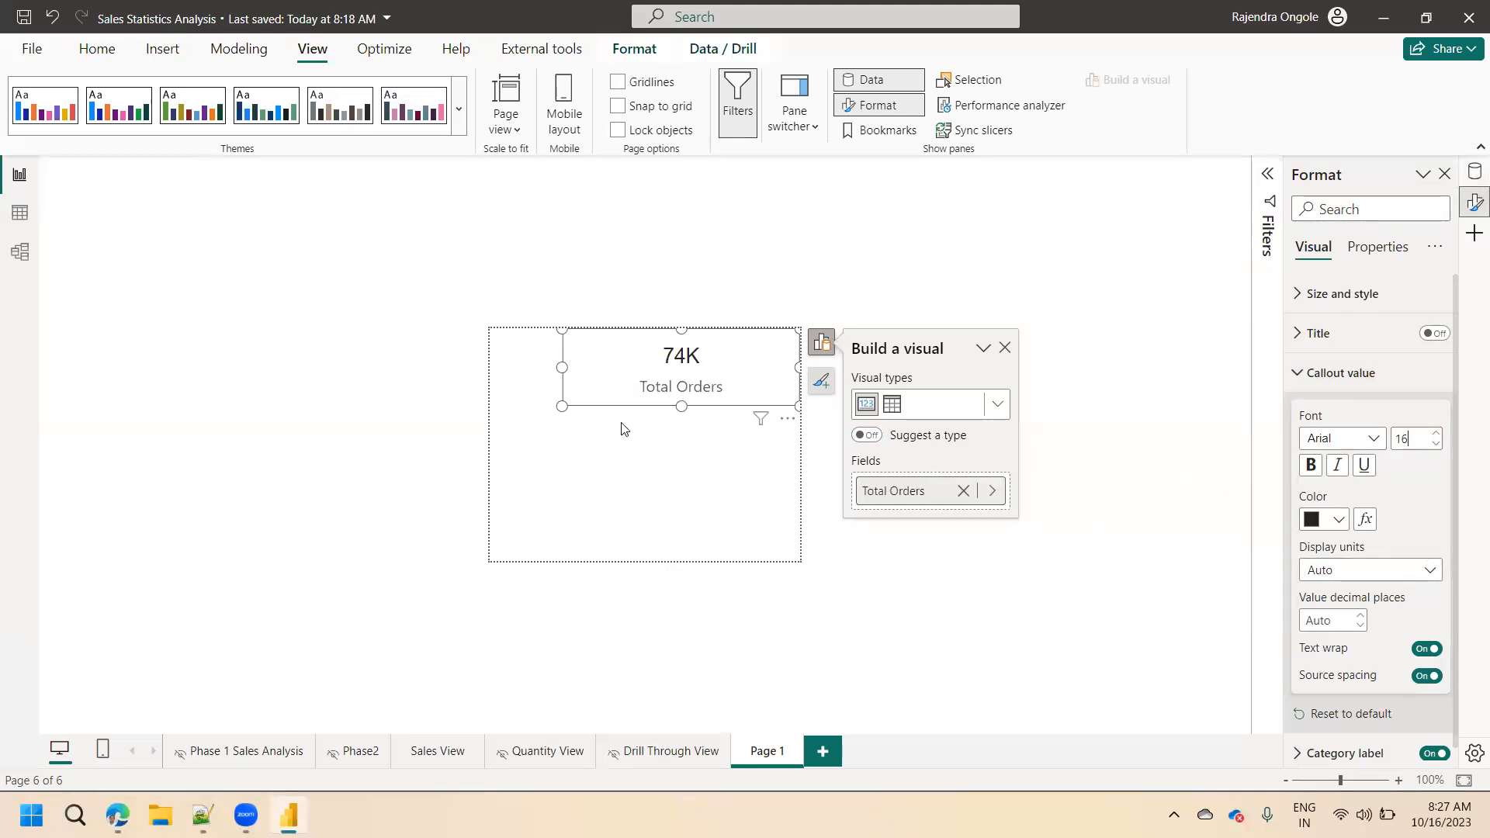
# Turn off the Total Orders card's category label and make the card narrower and shorter in the canvas's upper-right corner.
pyautogui.moveTo(563, 406); pyautogui.dragTo(627, 408)
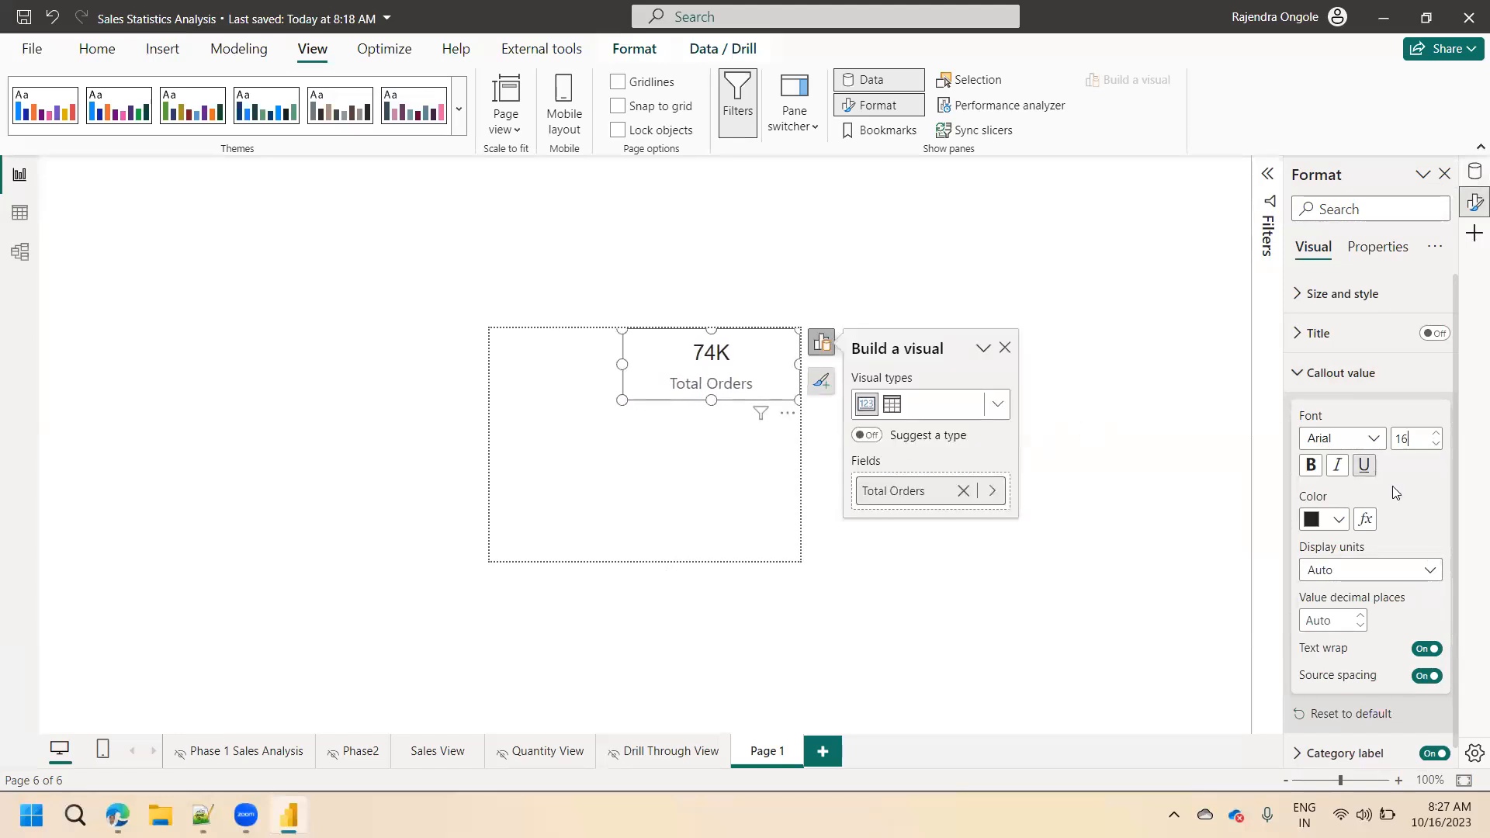
pyautogui.click(1434, 755)
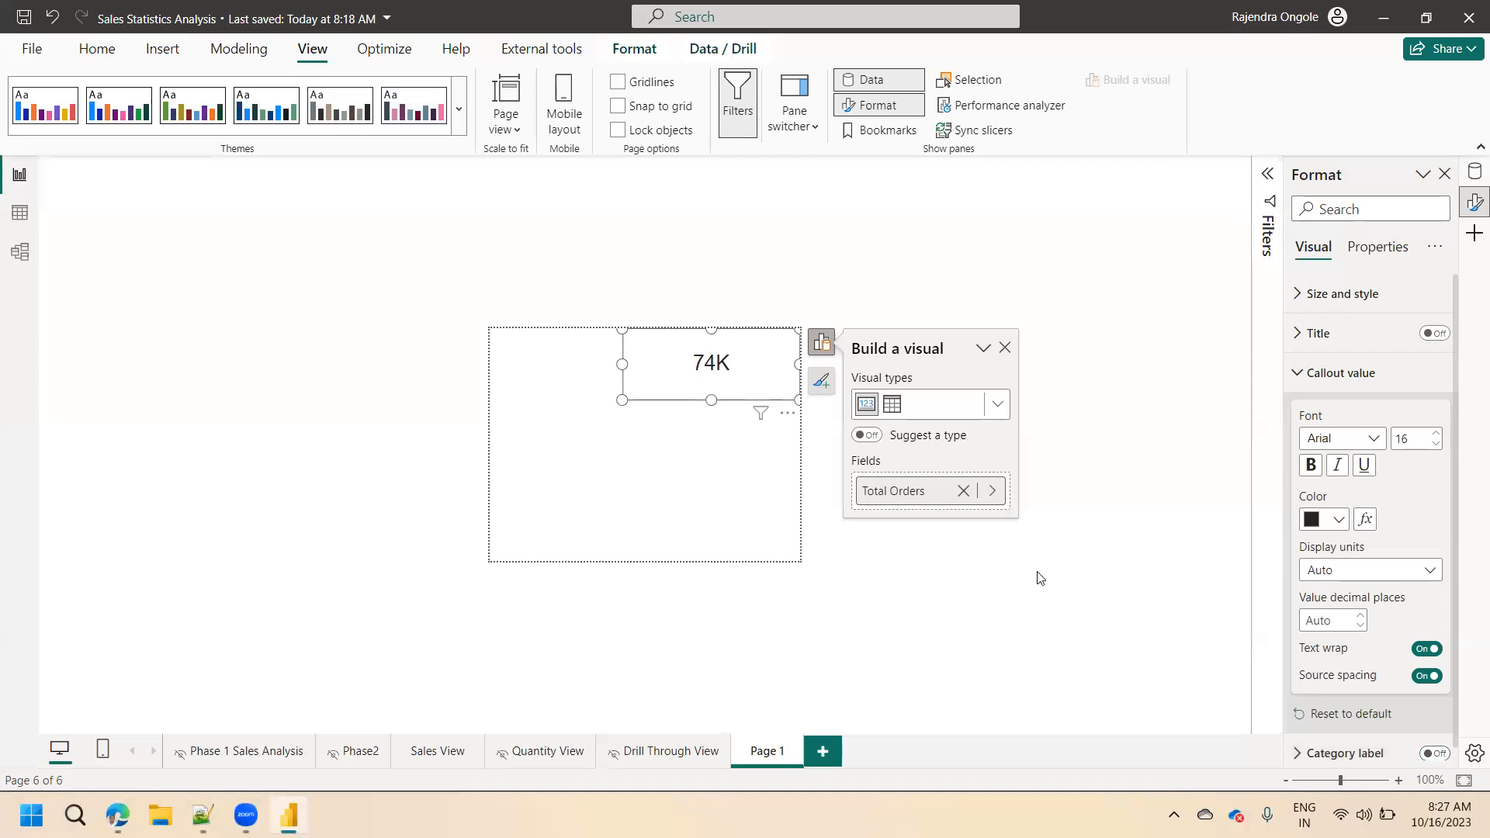
pyautogui.moveTo(623, 399); pyautogui.dragTo(630, 391)
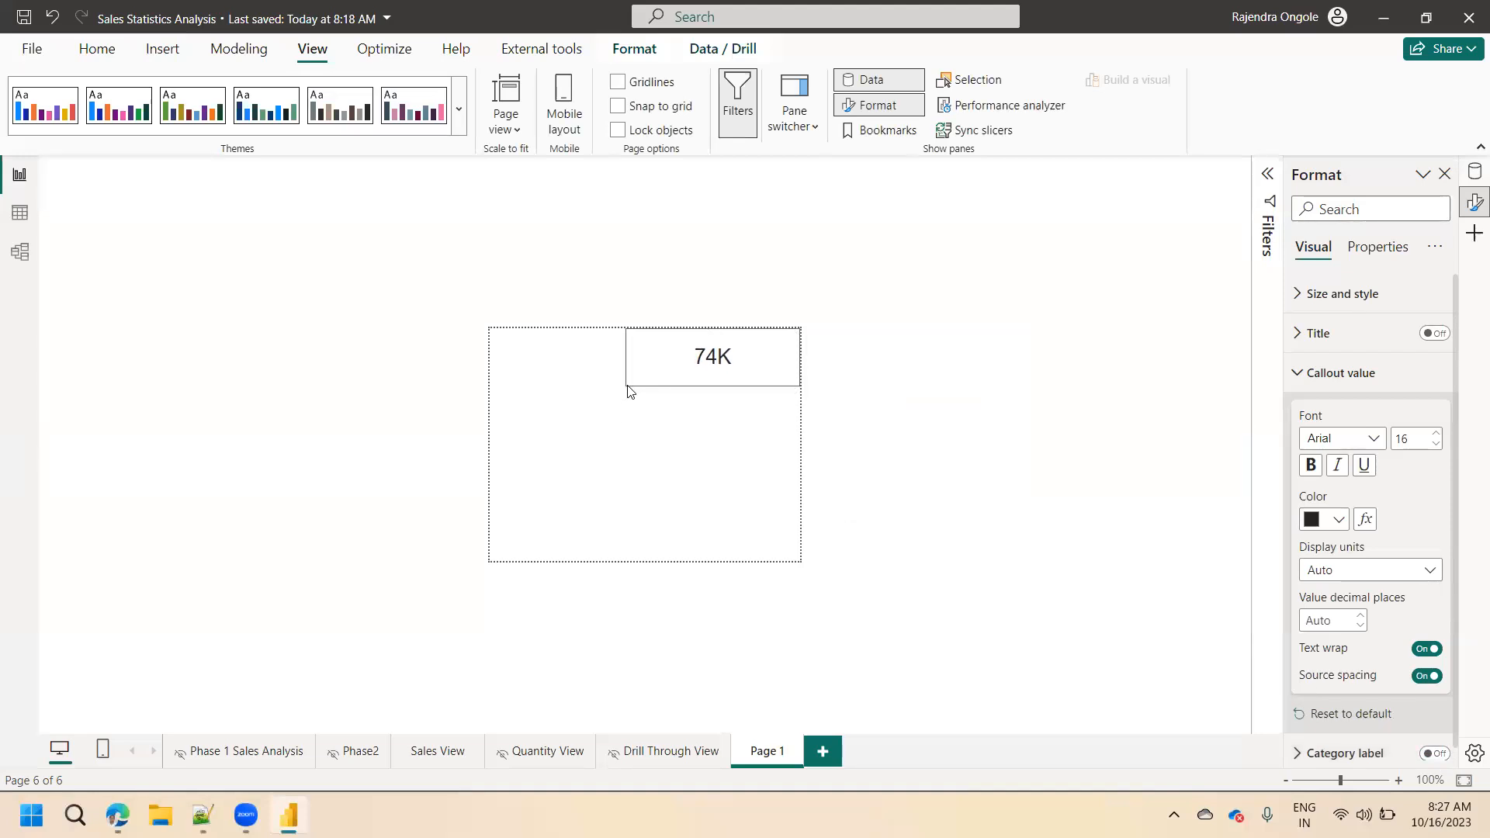
pyautogui.moveTo(628, 385); pyautogui.dragTo(628, 386)
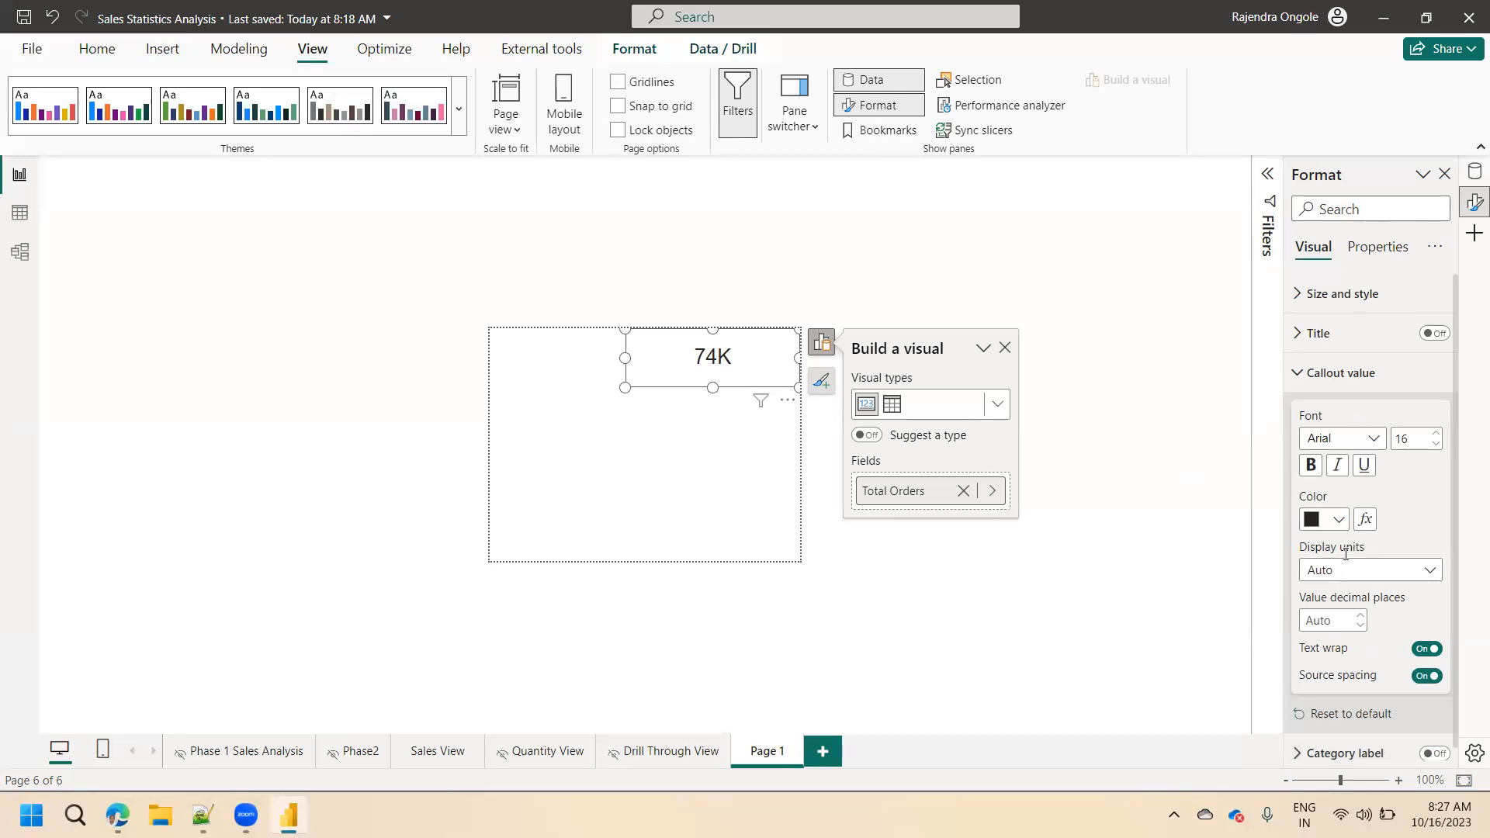
# Set the Total Orders card's callout value display units to None.
pyautogui.click(1346, 577)
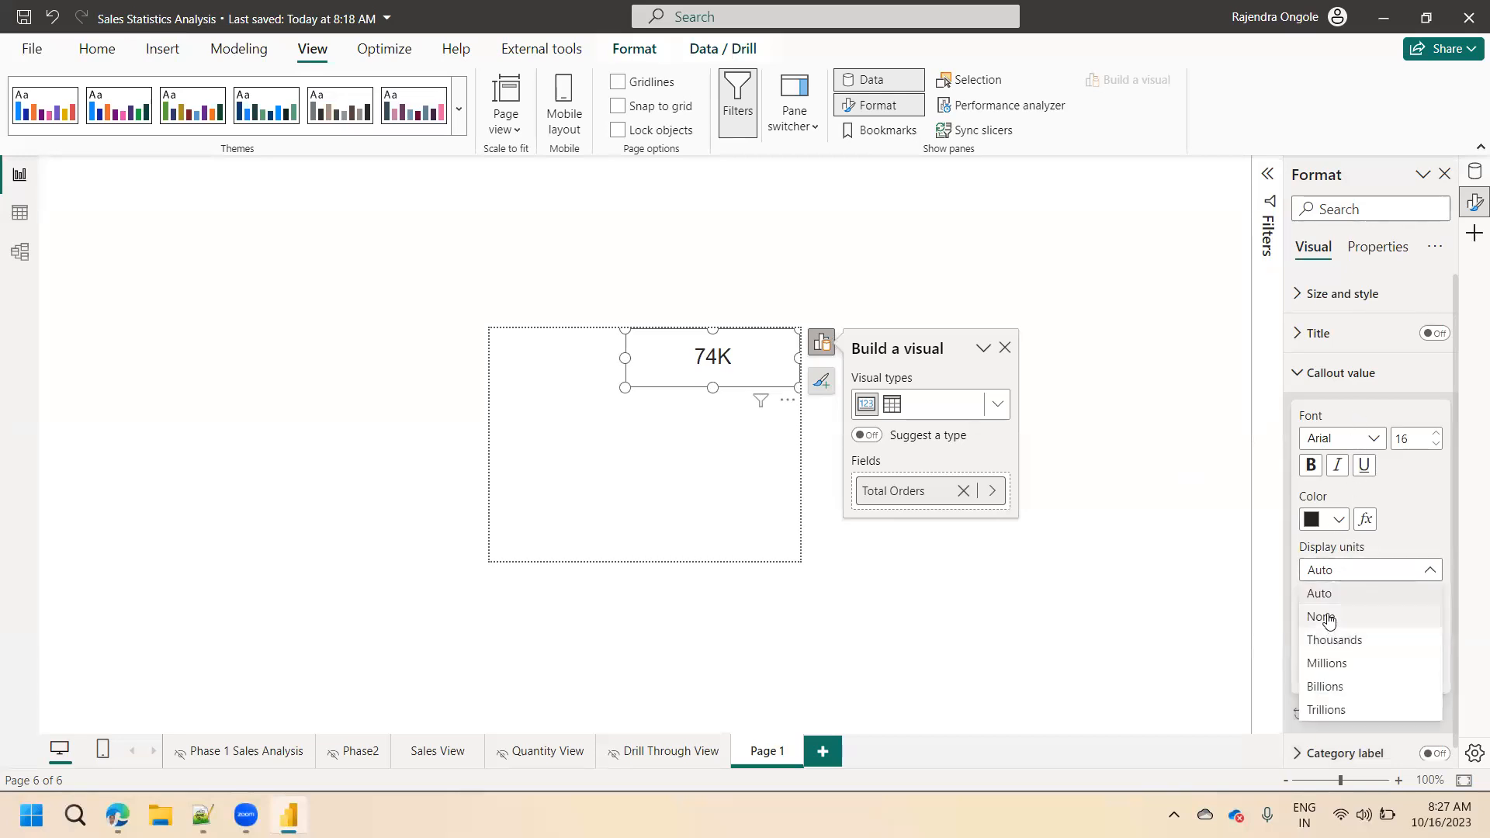
pyautogui.click(1329, 615)
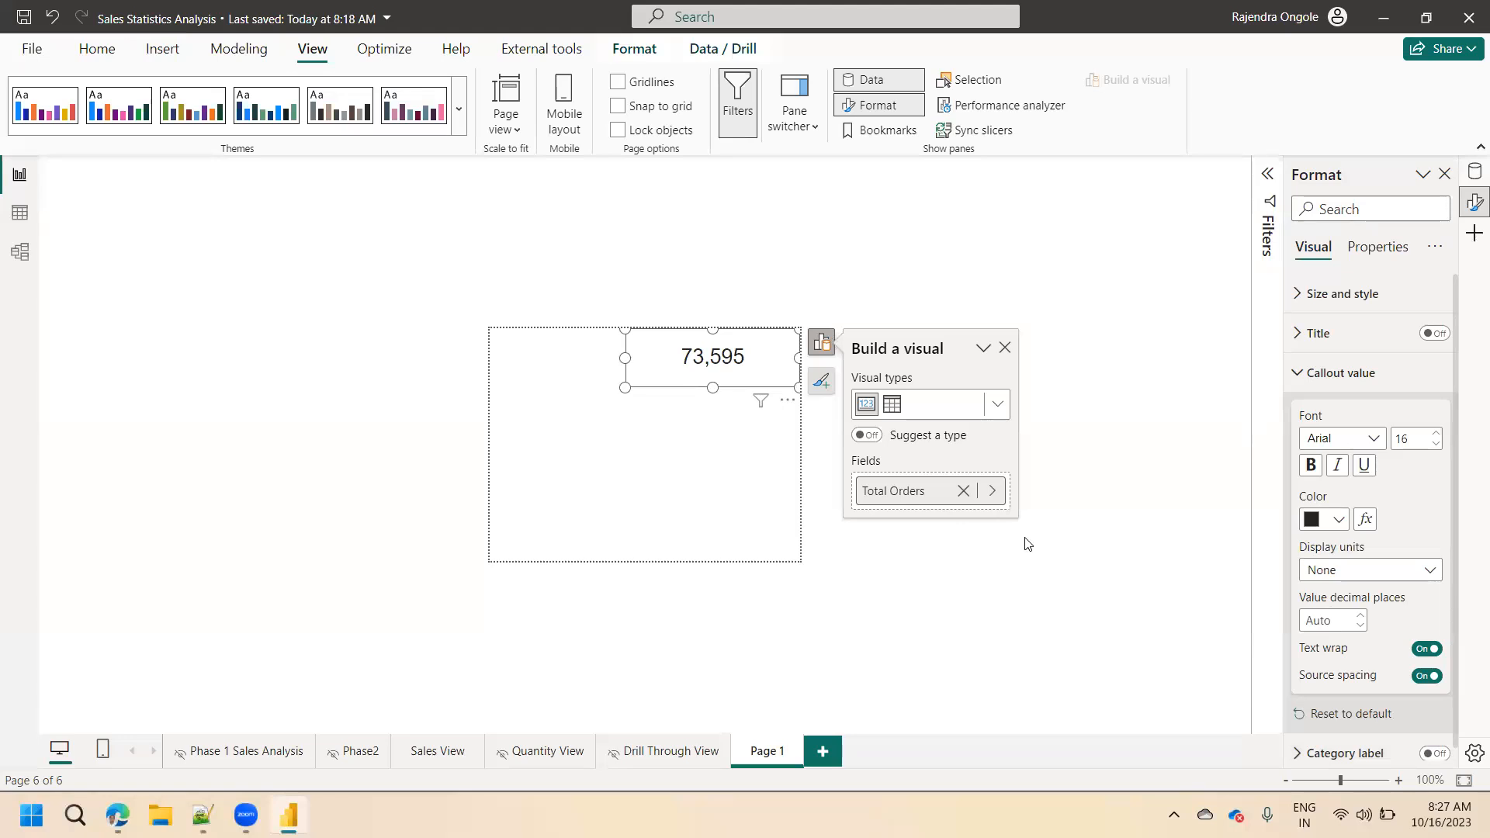
# Turn on tooltips for the date matrix on the Drill Through View page.
pyautogui.click(655, 753)
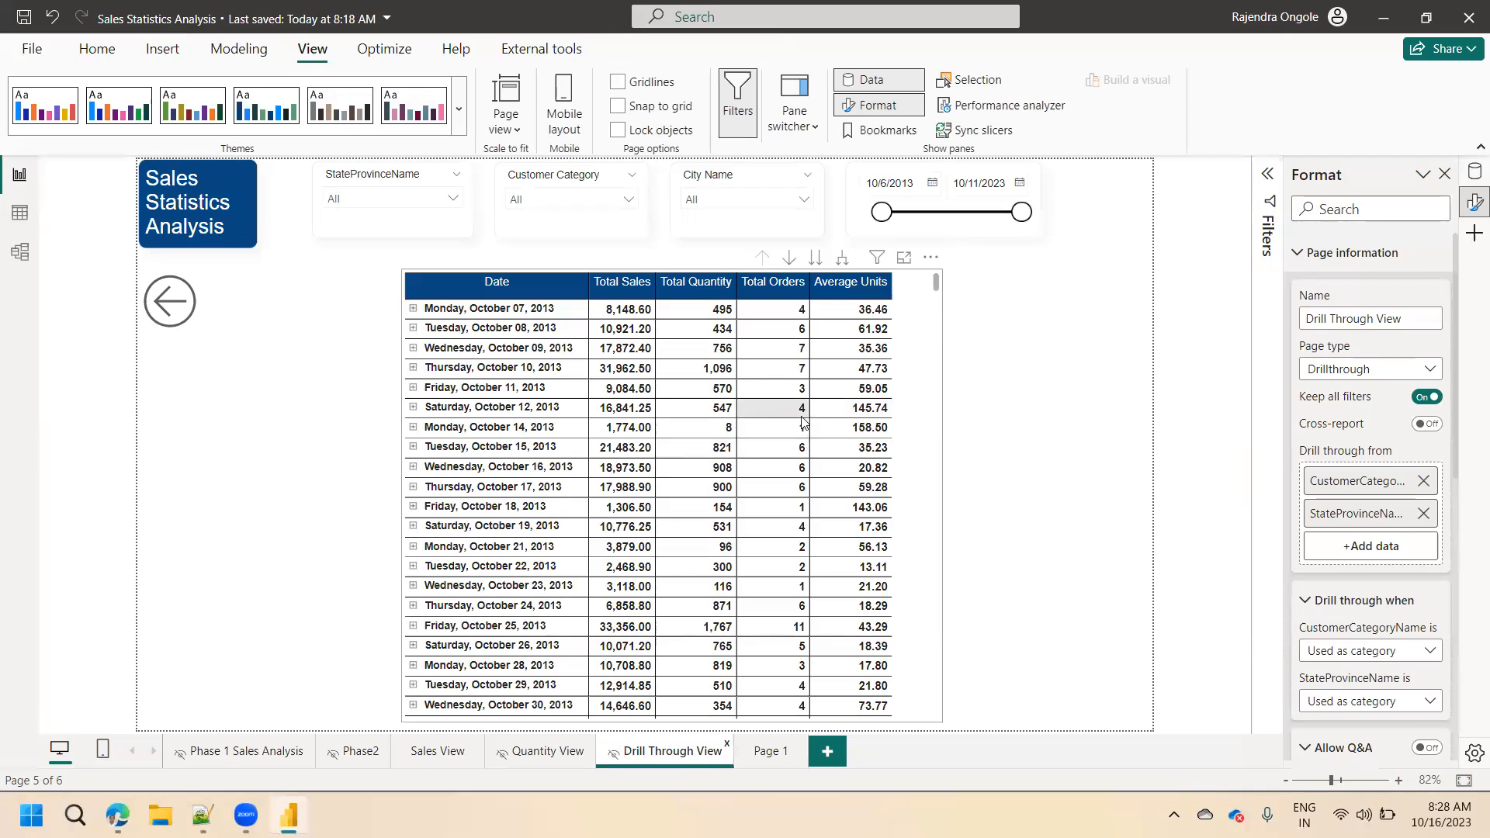
pyautogui.click(913, 404)
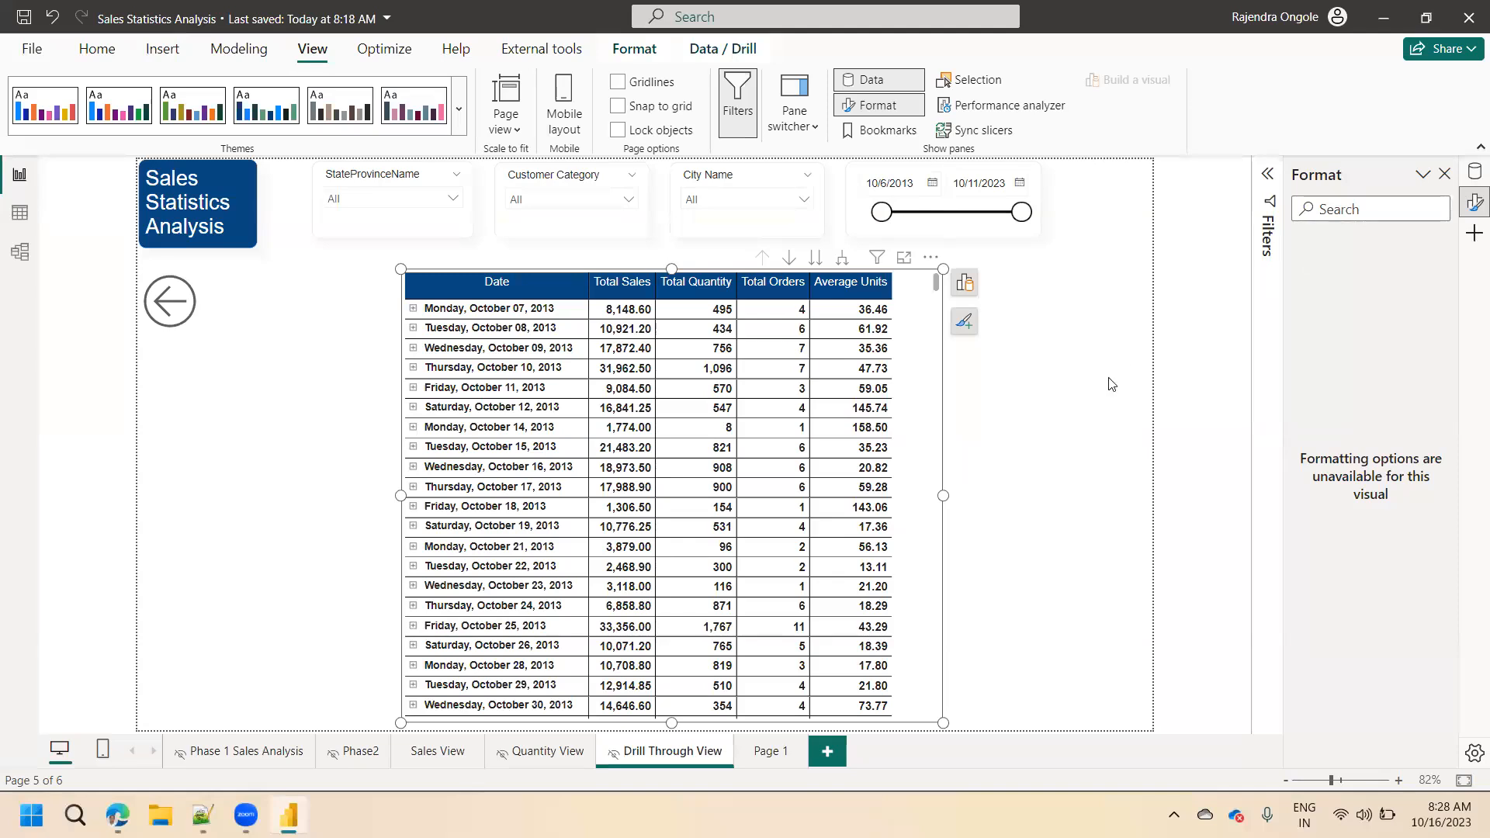
pyautogui.click(905, 432)
pyautogui.click(965, 321)
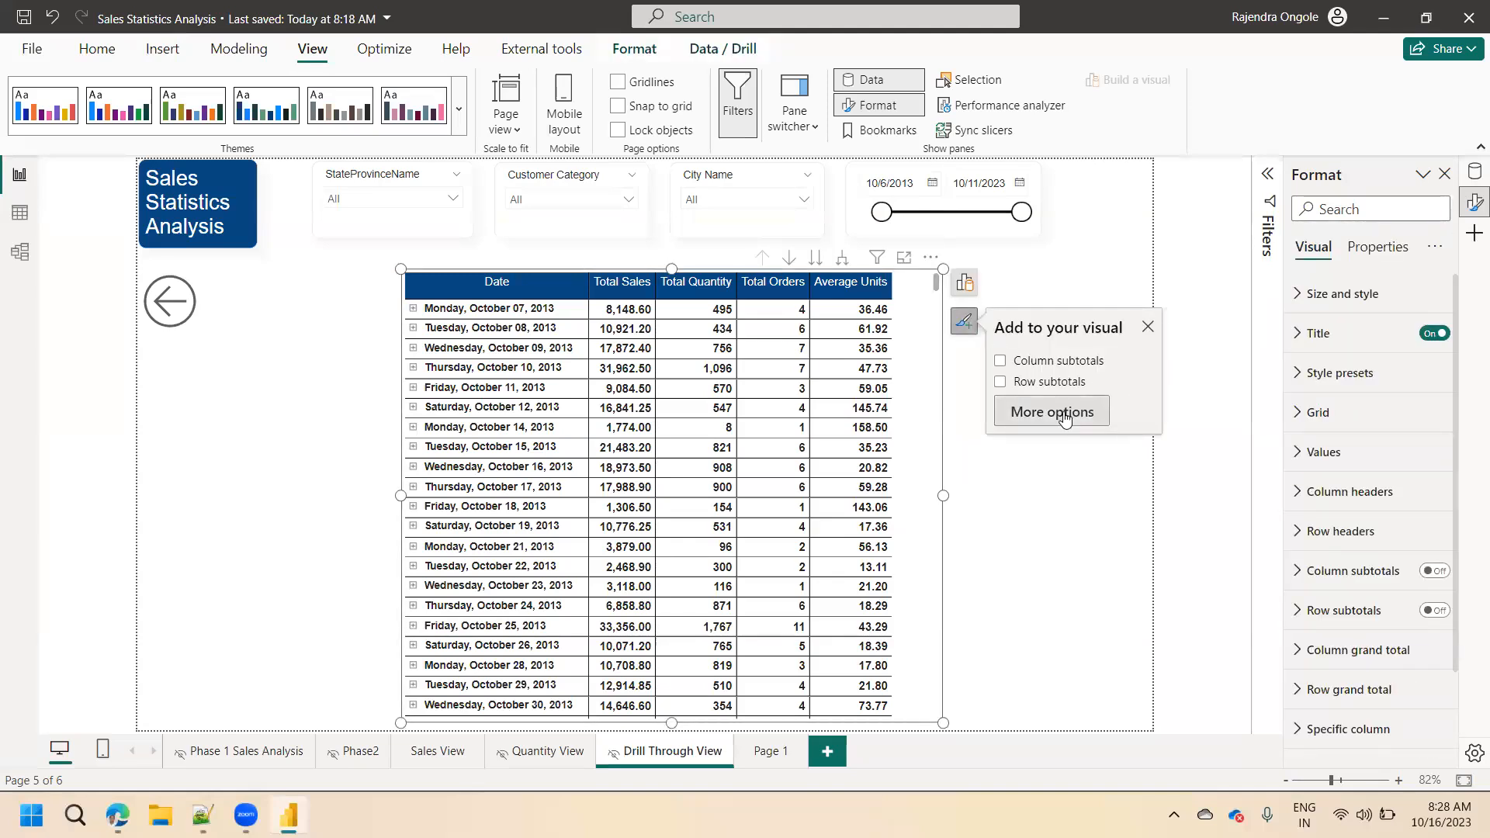
pyautogui.click(1051, 412)
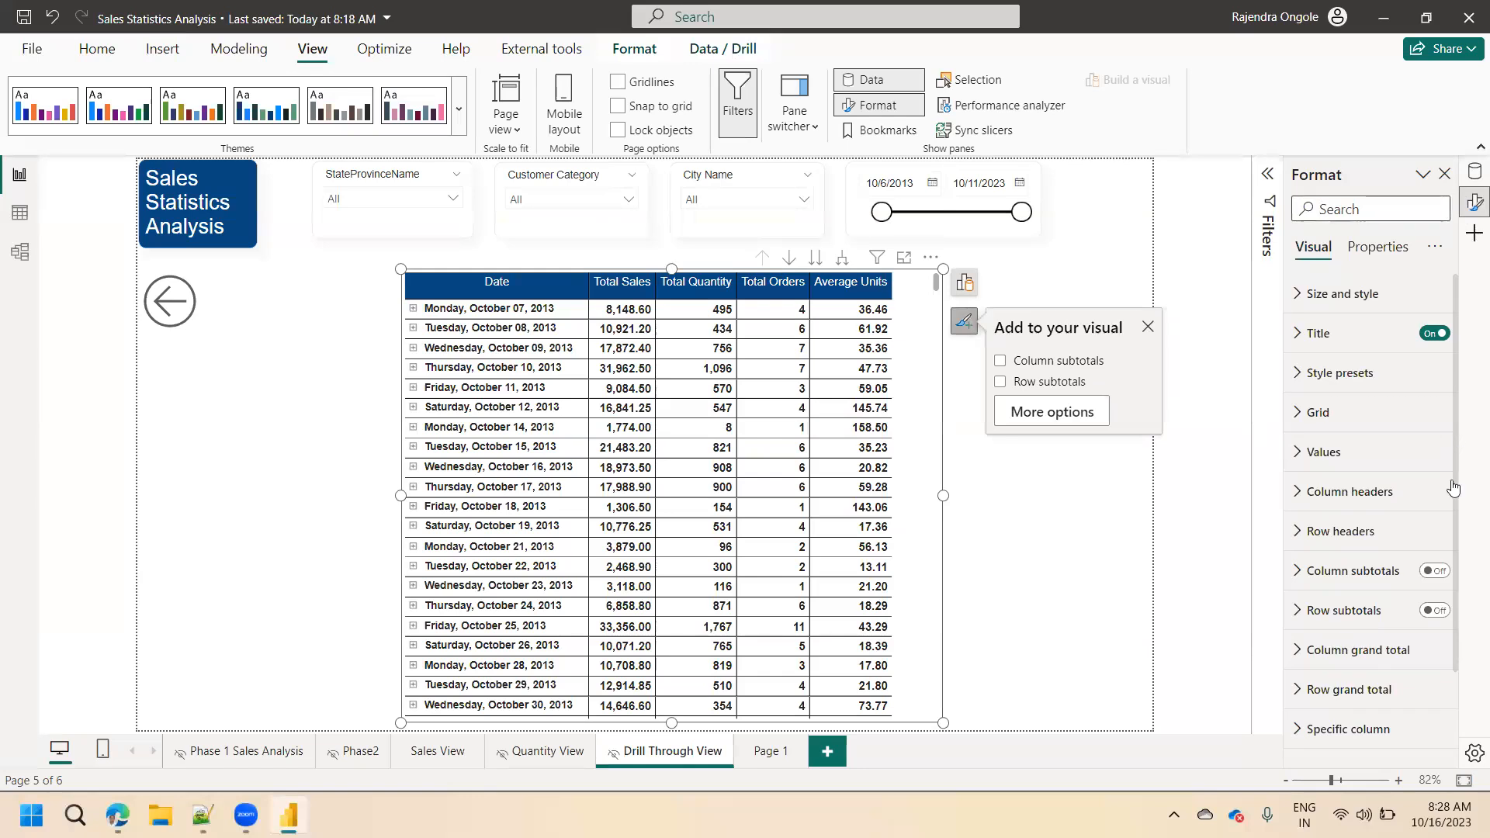
pyautogui.moveTo(1456, 489); pyautogui.dragTo(1462, 600)
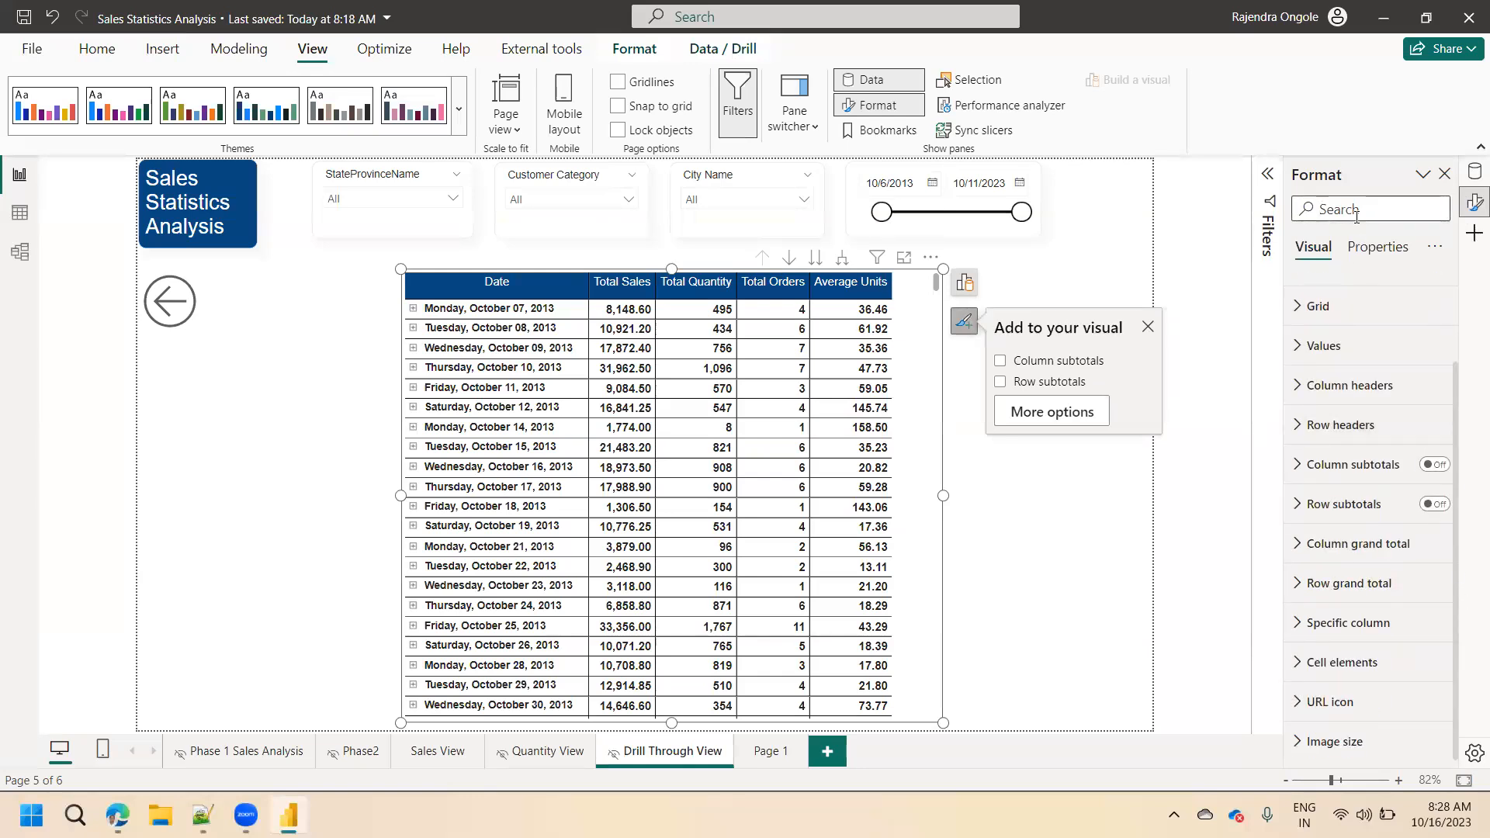
pyautogui.write('tool')
pyautogui.click(1435, 292)
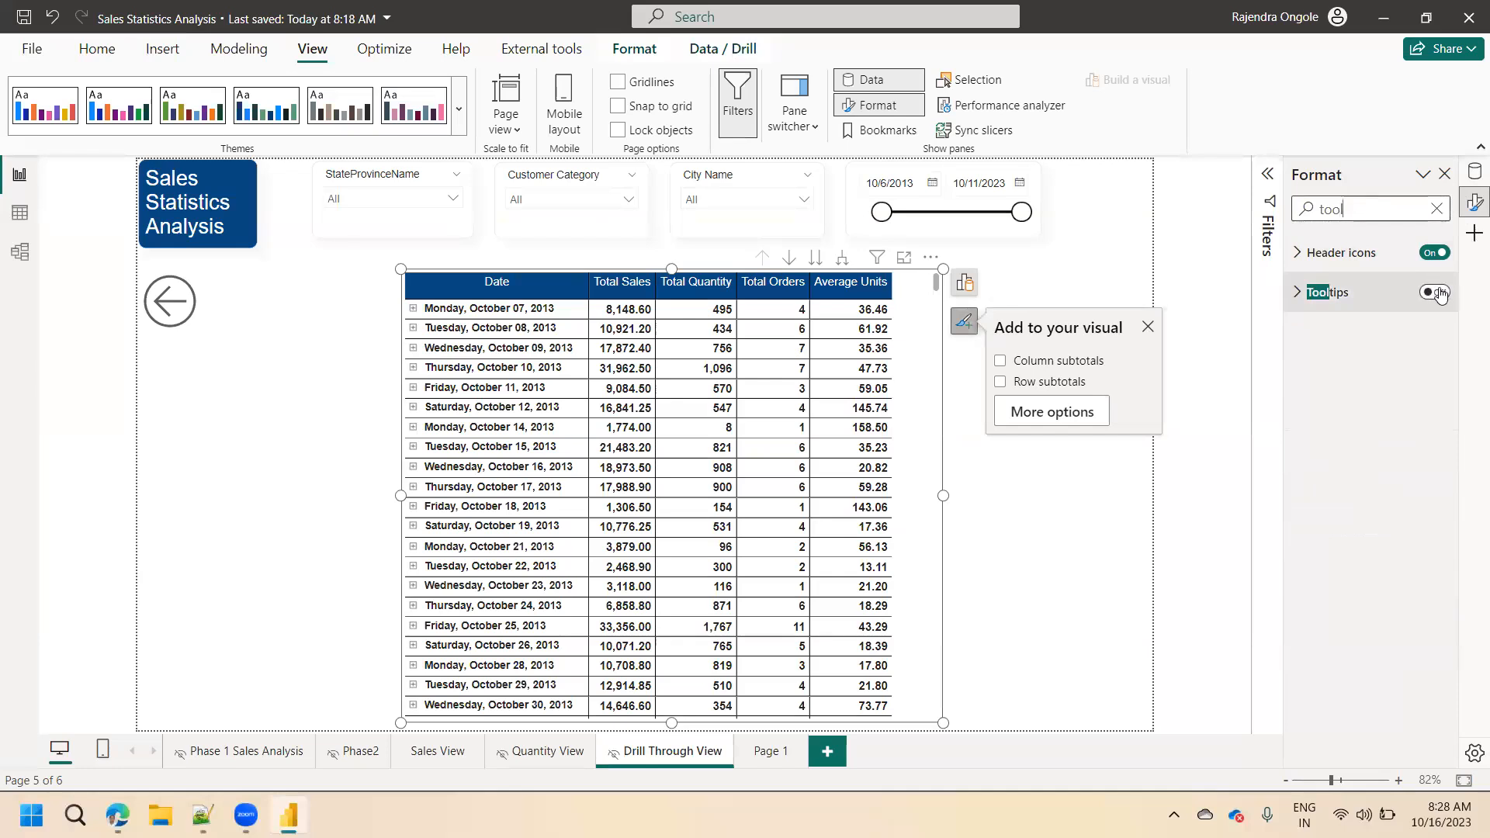
pyautogui.click(1439, 294)
pyautogui.click(1440, 295)
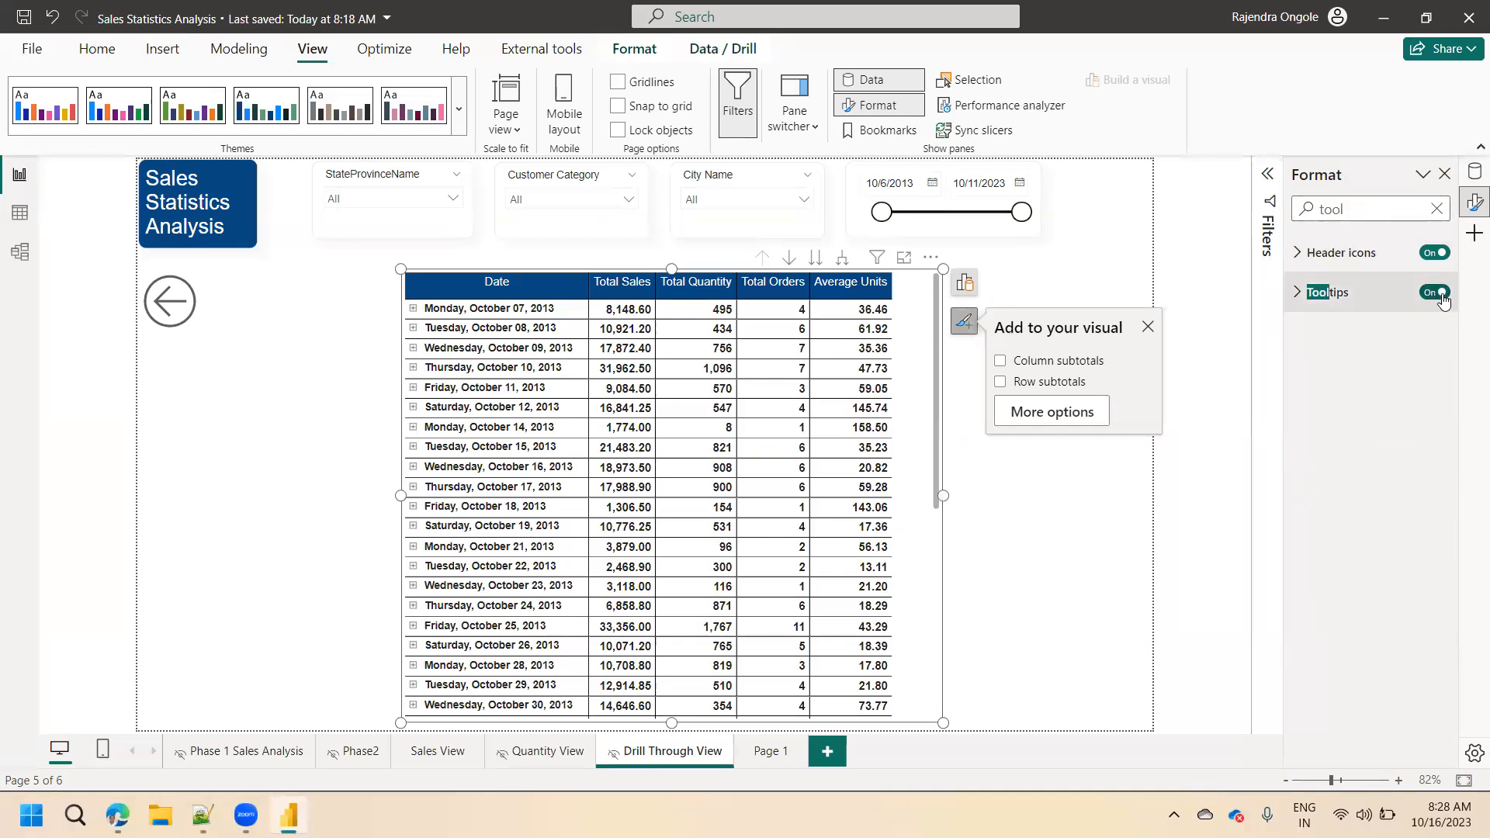
# Set the matrix's tooltip options to the Report page type with Page 1 as the tooltip page.
pyautogui.click(1296, 298)
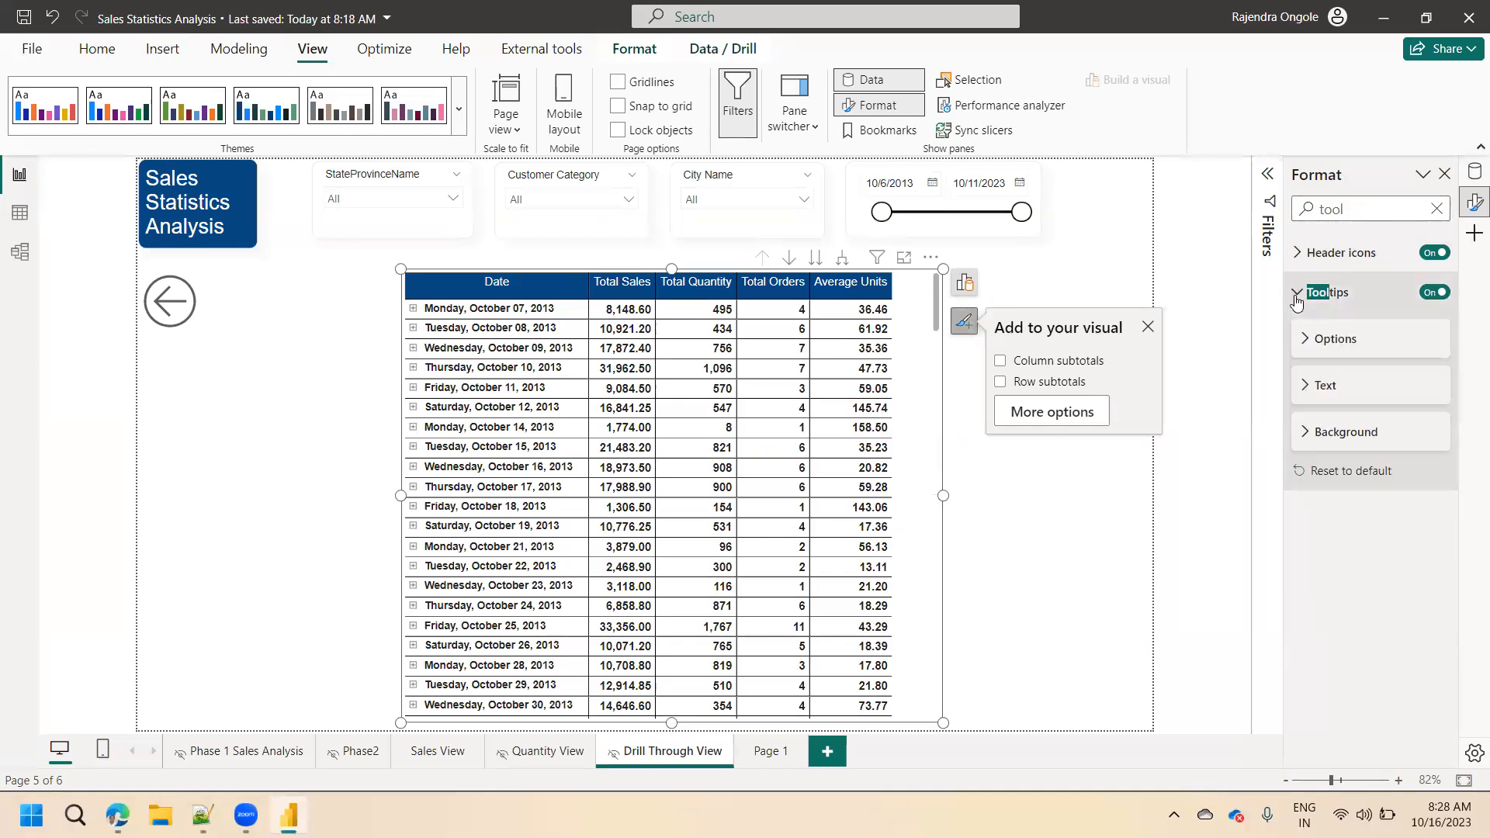
pyautogui.click(1309, 342)
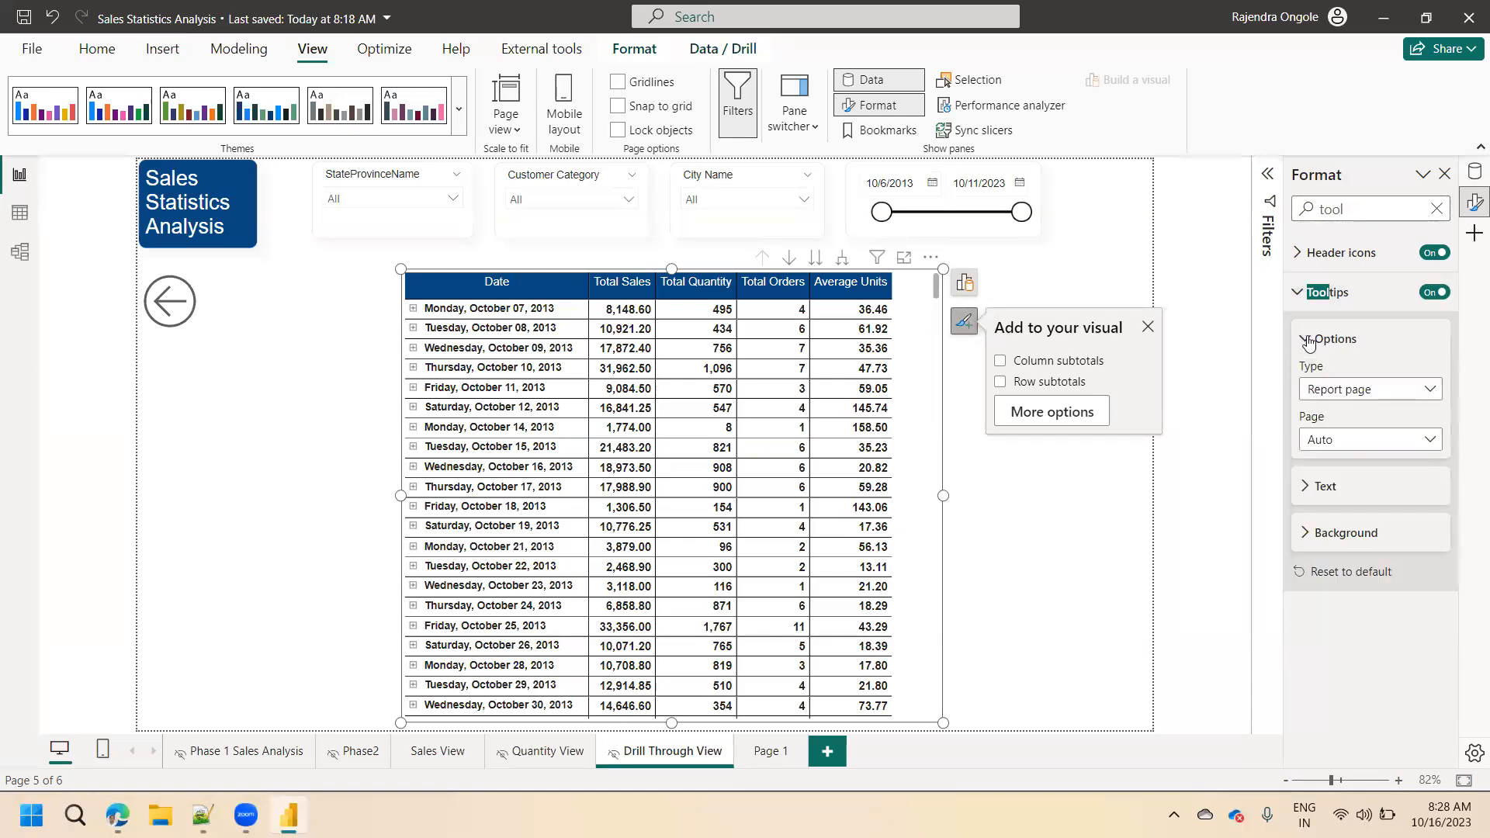
pyautogui.click(1349, 397)
pyautogui.click(1349, 399)
pyautogui.click(1335, 444)
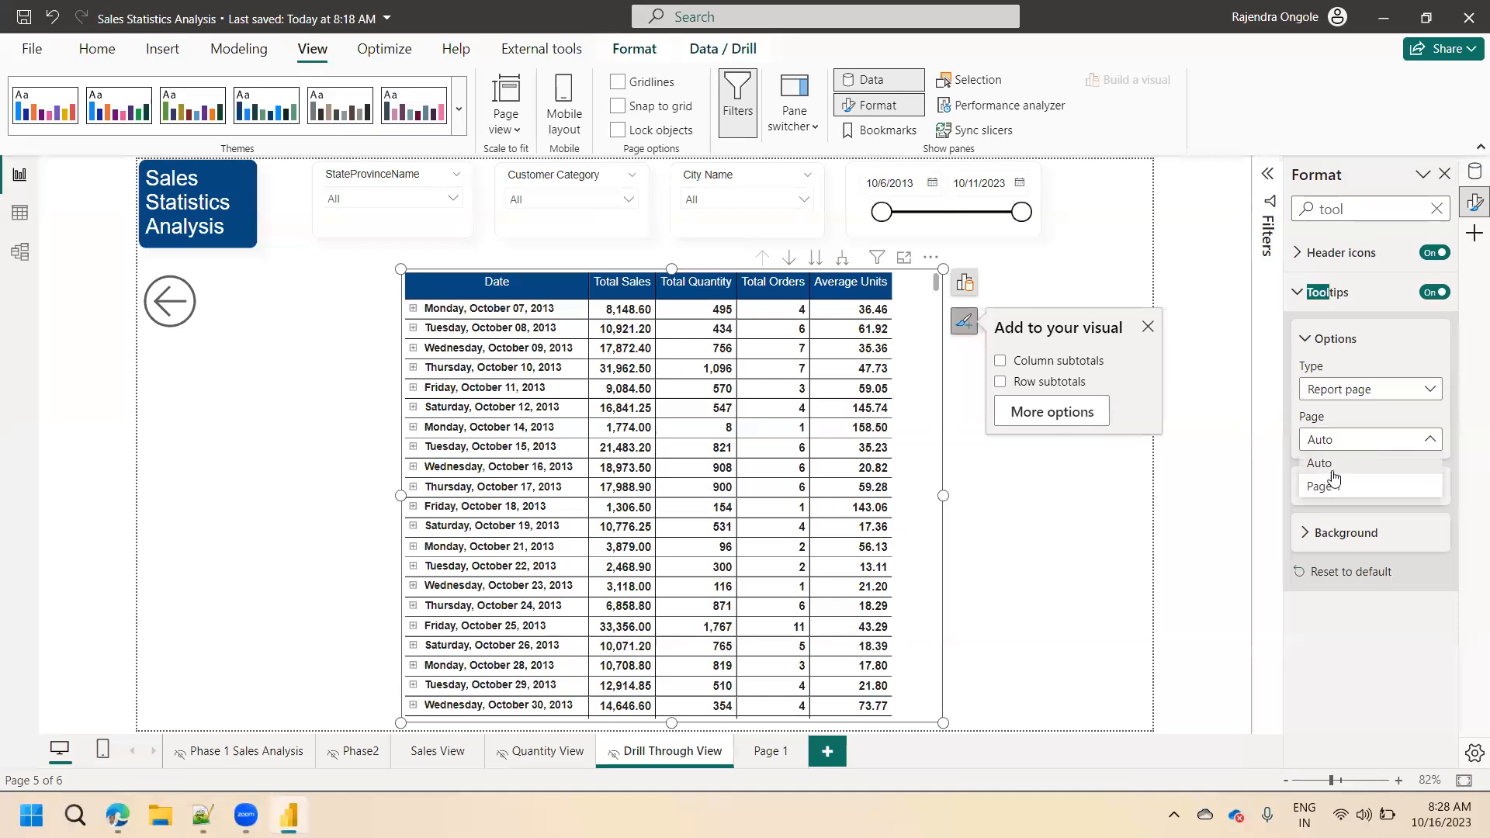
pyautogui.click(1333, 490)
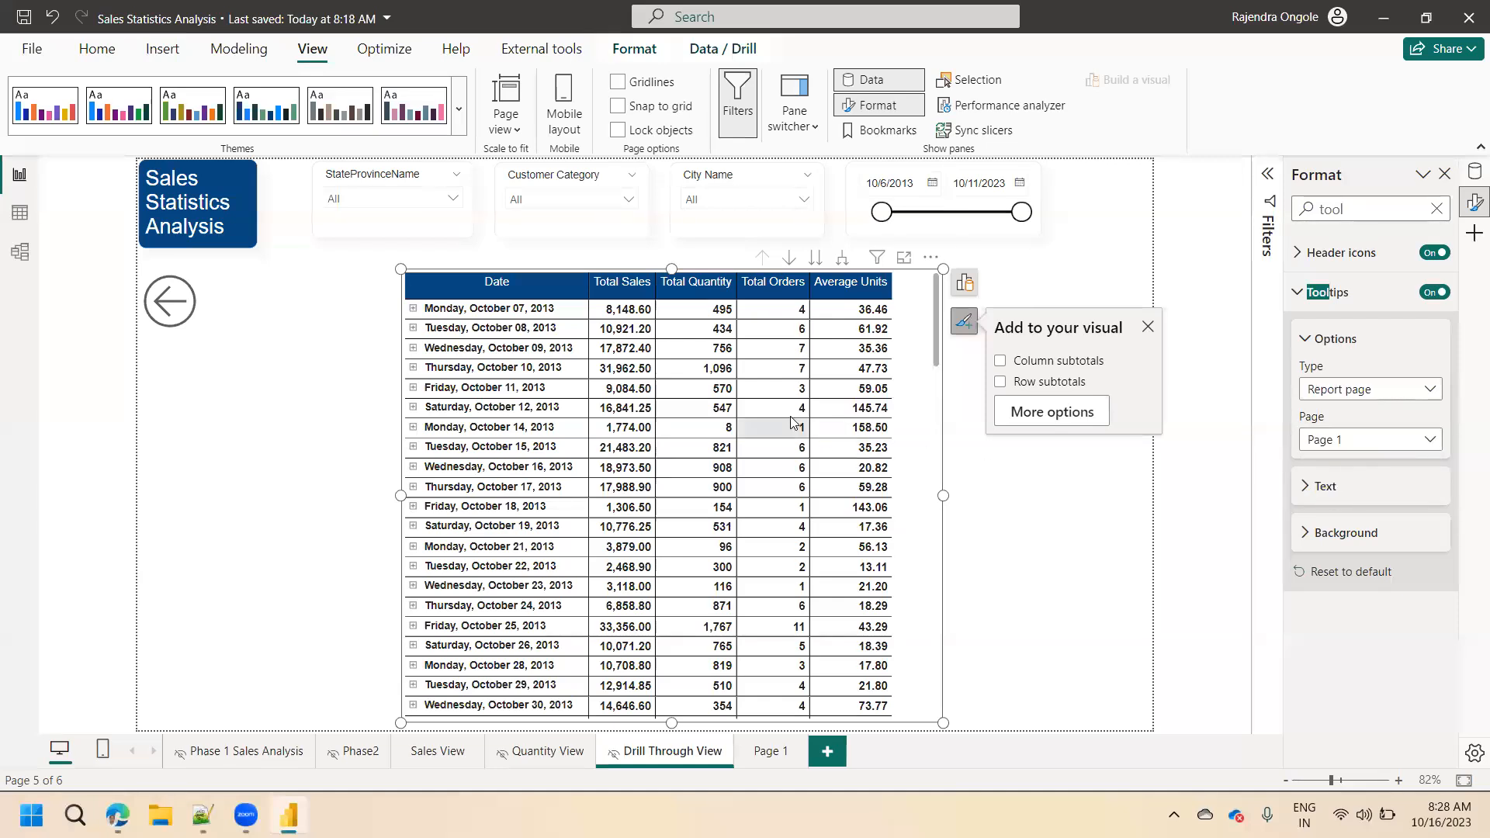
# Preview the report page tooltip on the matrix's Total Orders values and clear the format options search.
pyautogui.moveTo(793, 421)
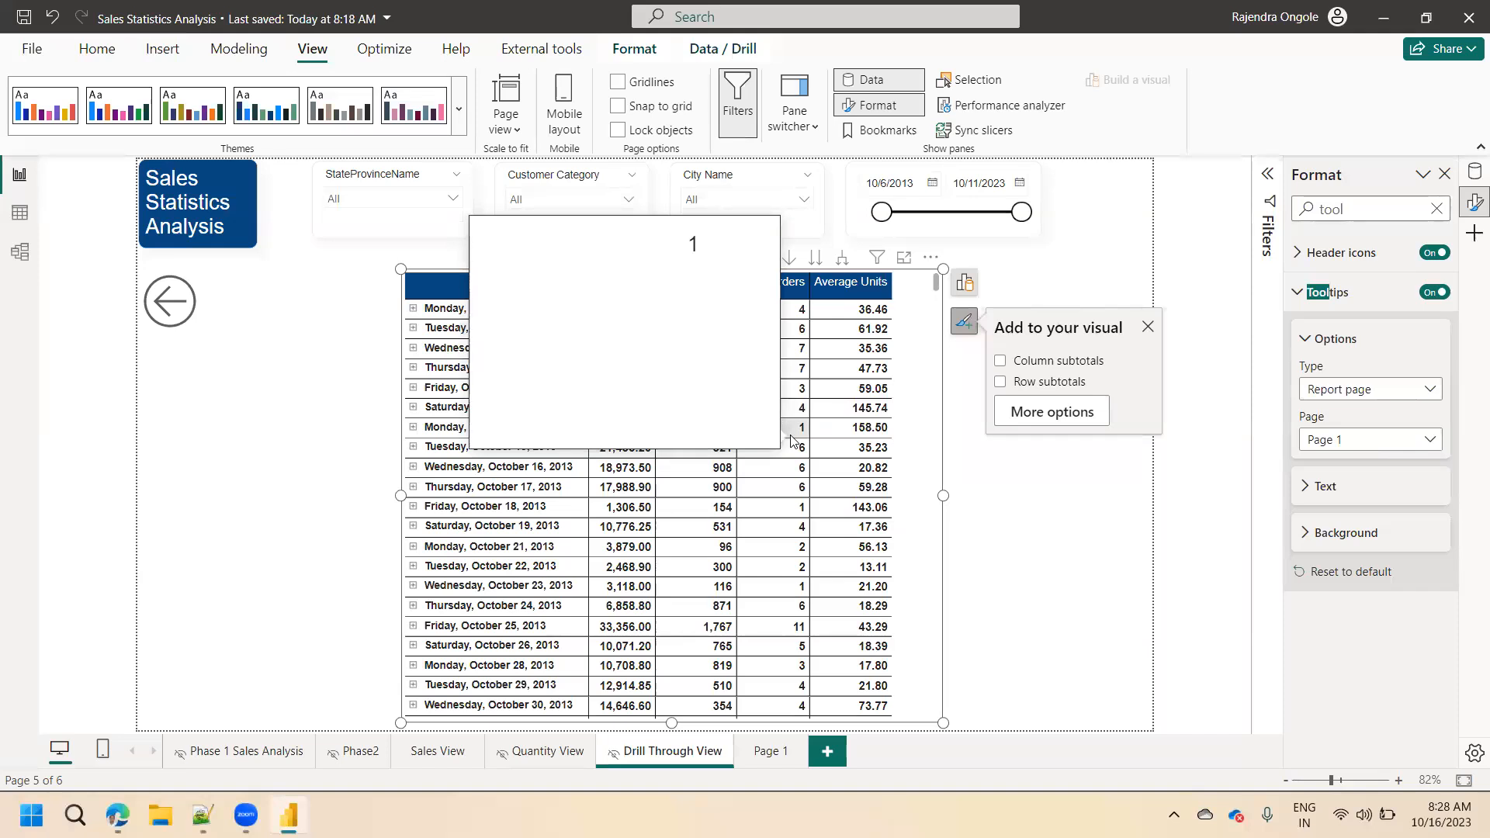
pyautogui.click(954, 526)
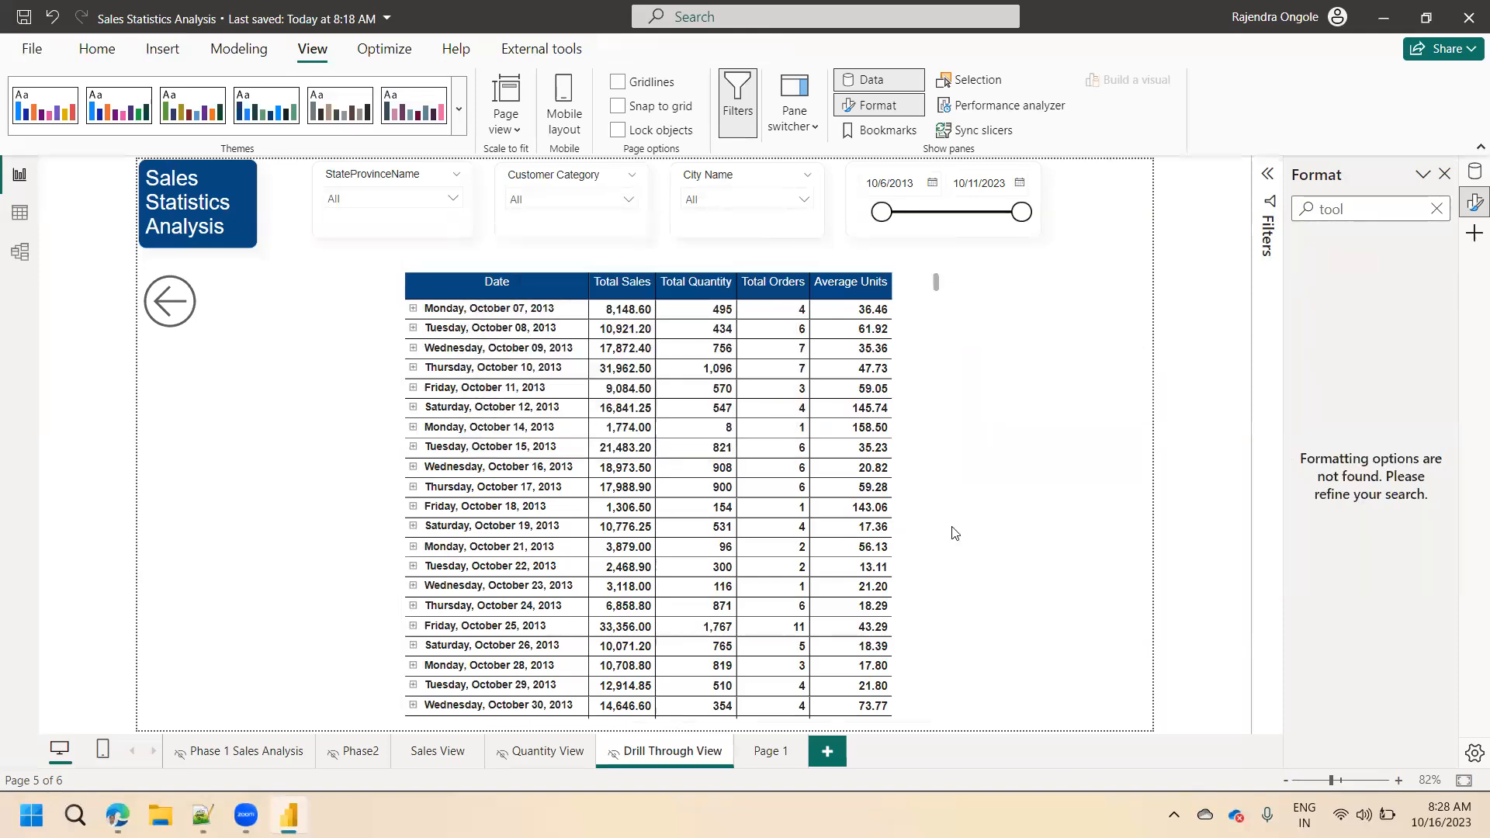
pyautogui.click(934, 524)
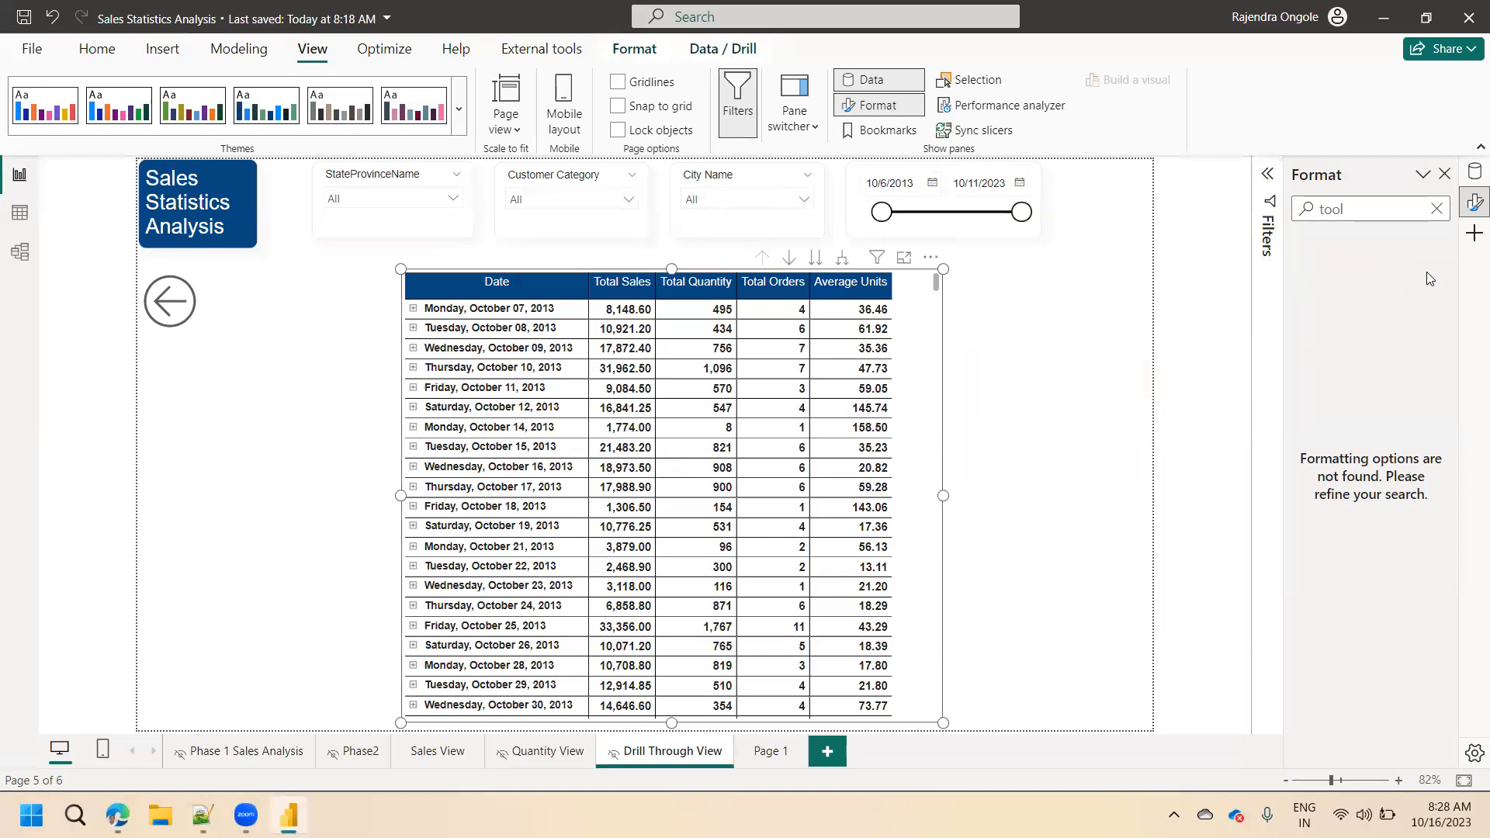
pyautogui.click(1288, 211)
pyautogui.press('BackSpace')
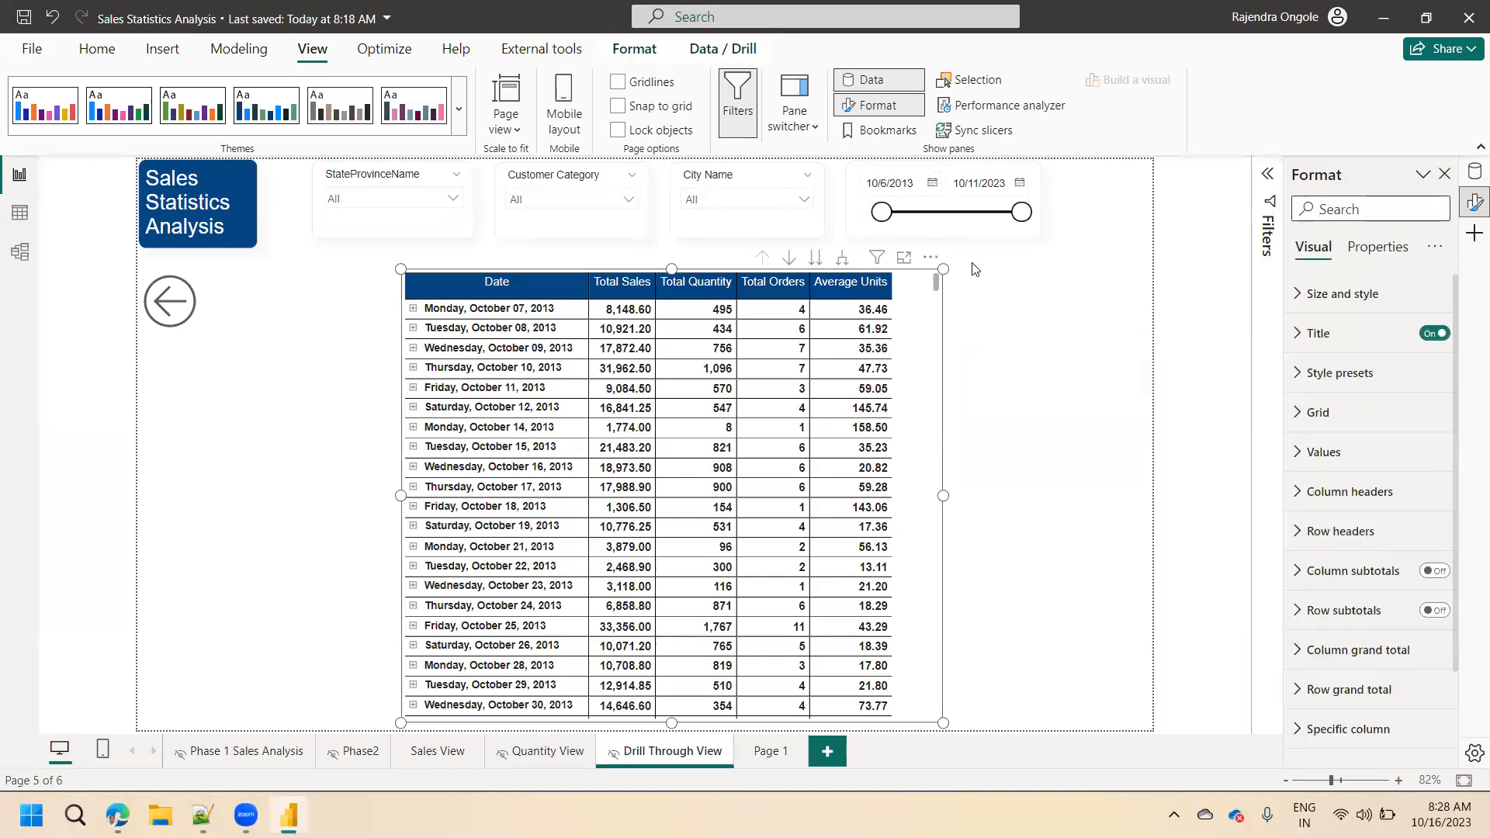
pyautogui.scroll(-5, 941, 353)
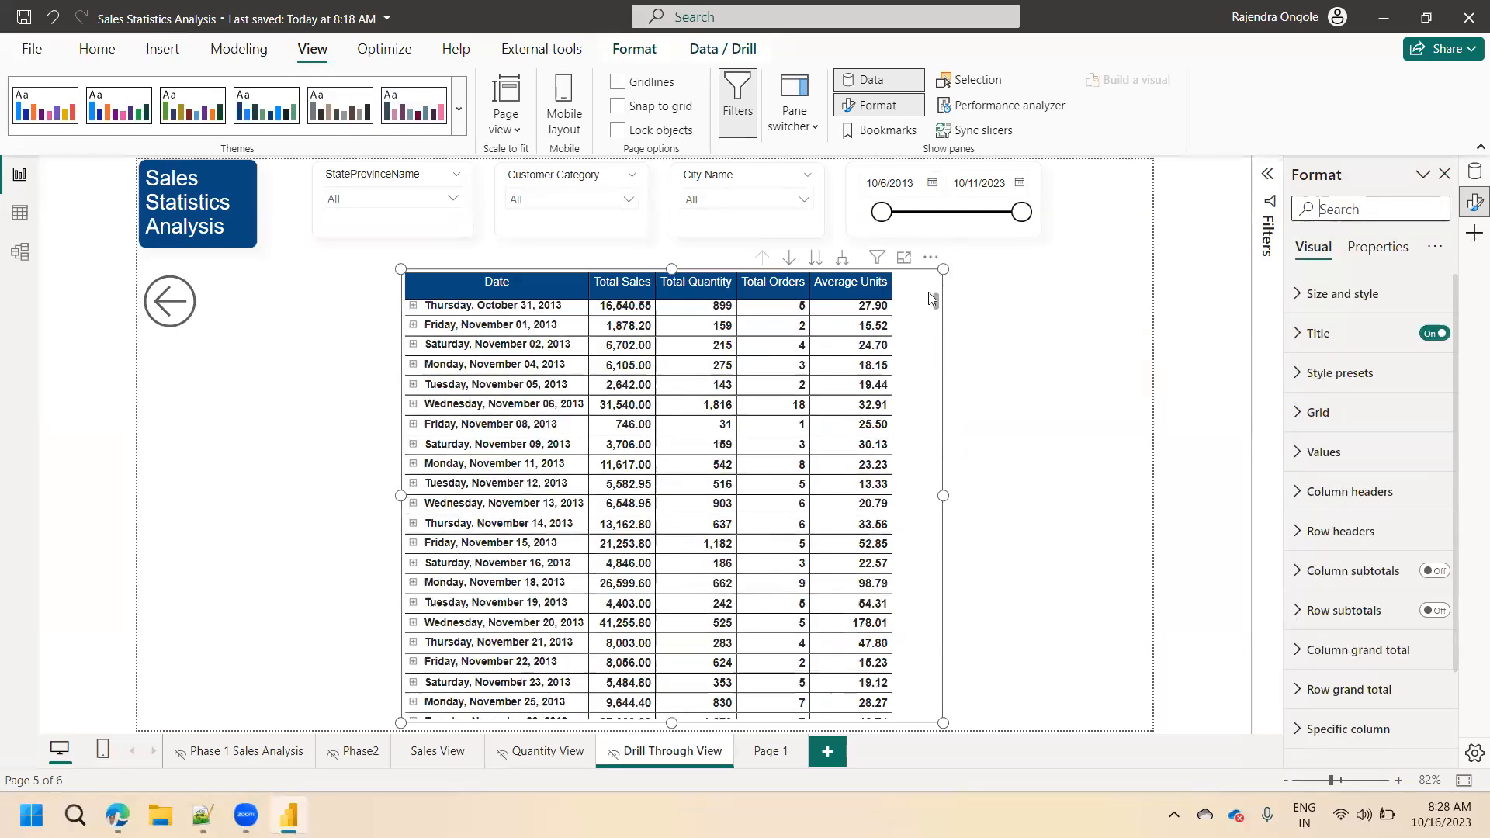
# Recheck the matrix's tooltip options with Page 1 as the tooltip page and preview the tooltip on a Total Orders value.
pyautogui.click(1396, 212)
pyautogui.write('tool')
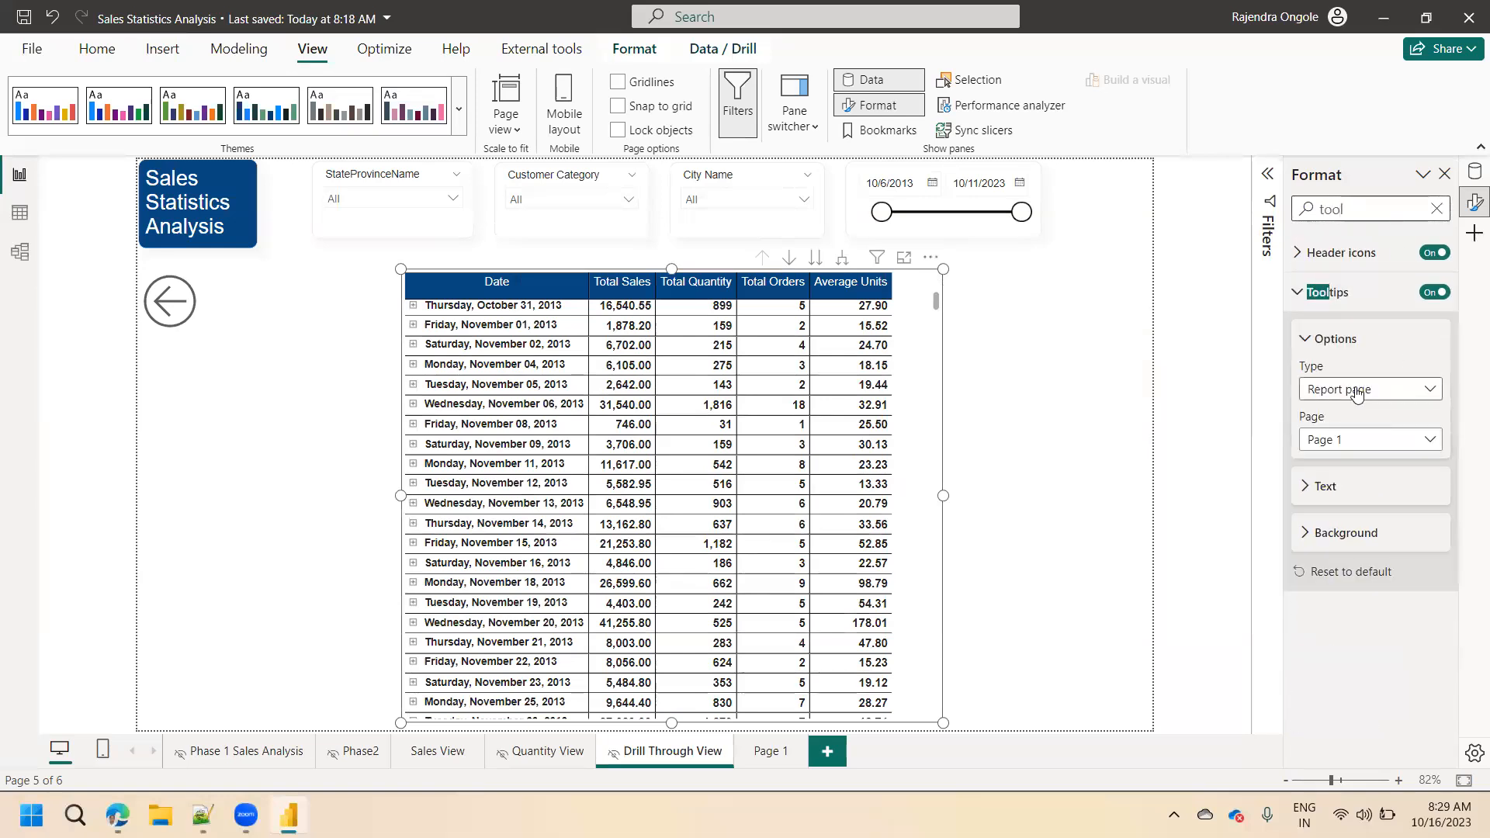
pyautogui.click(1346, 441)
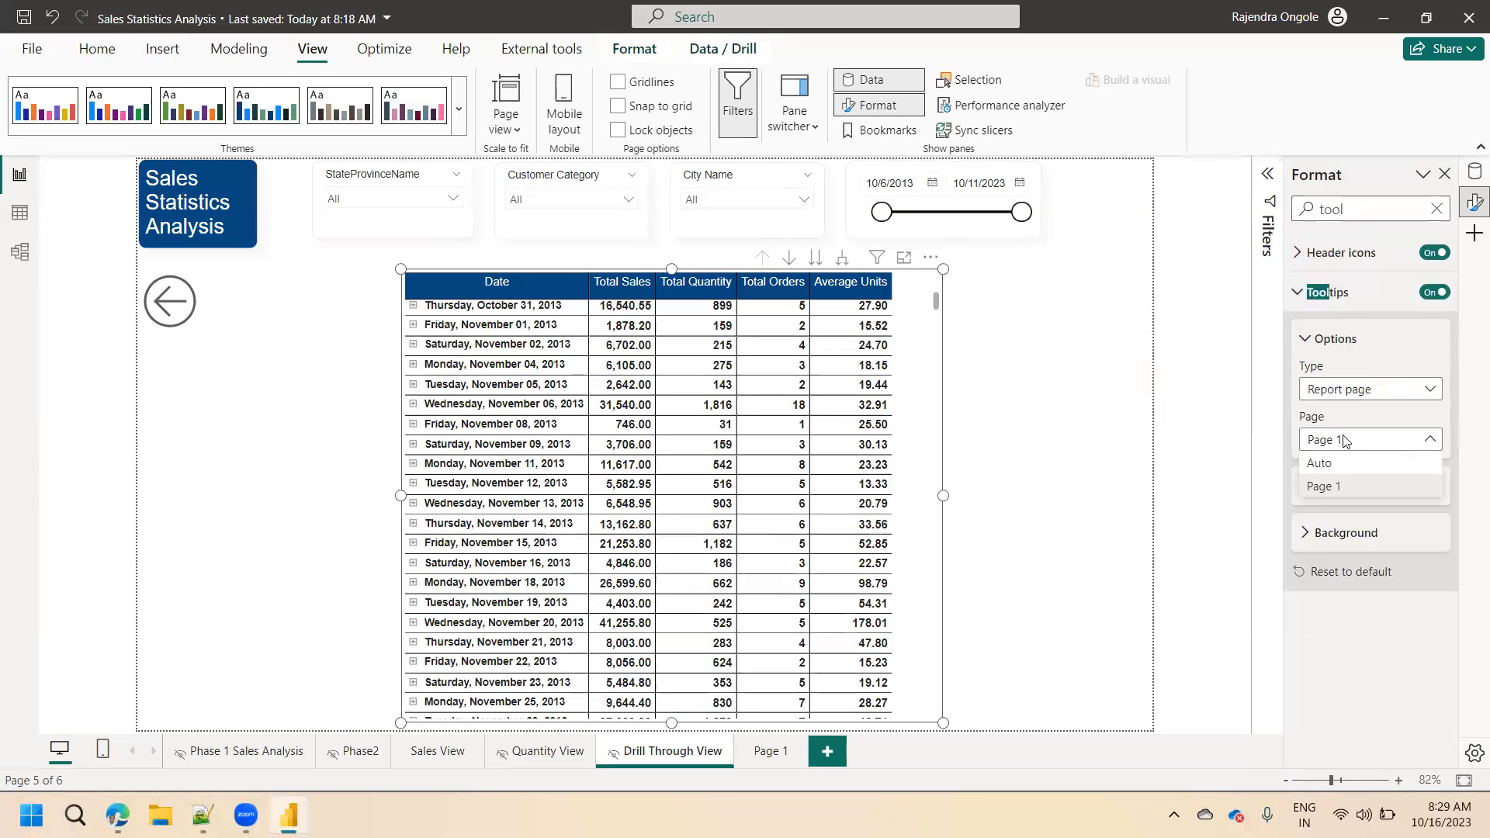
pyautogui.click(1333, 491)
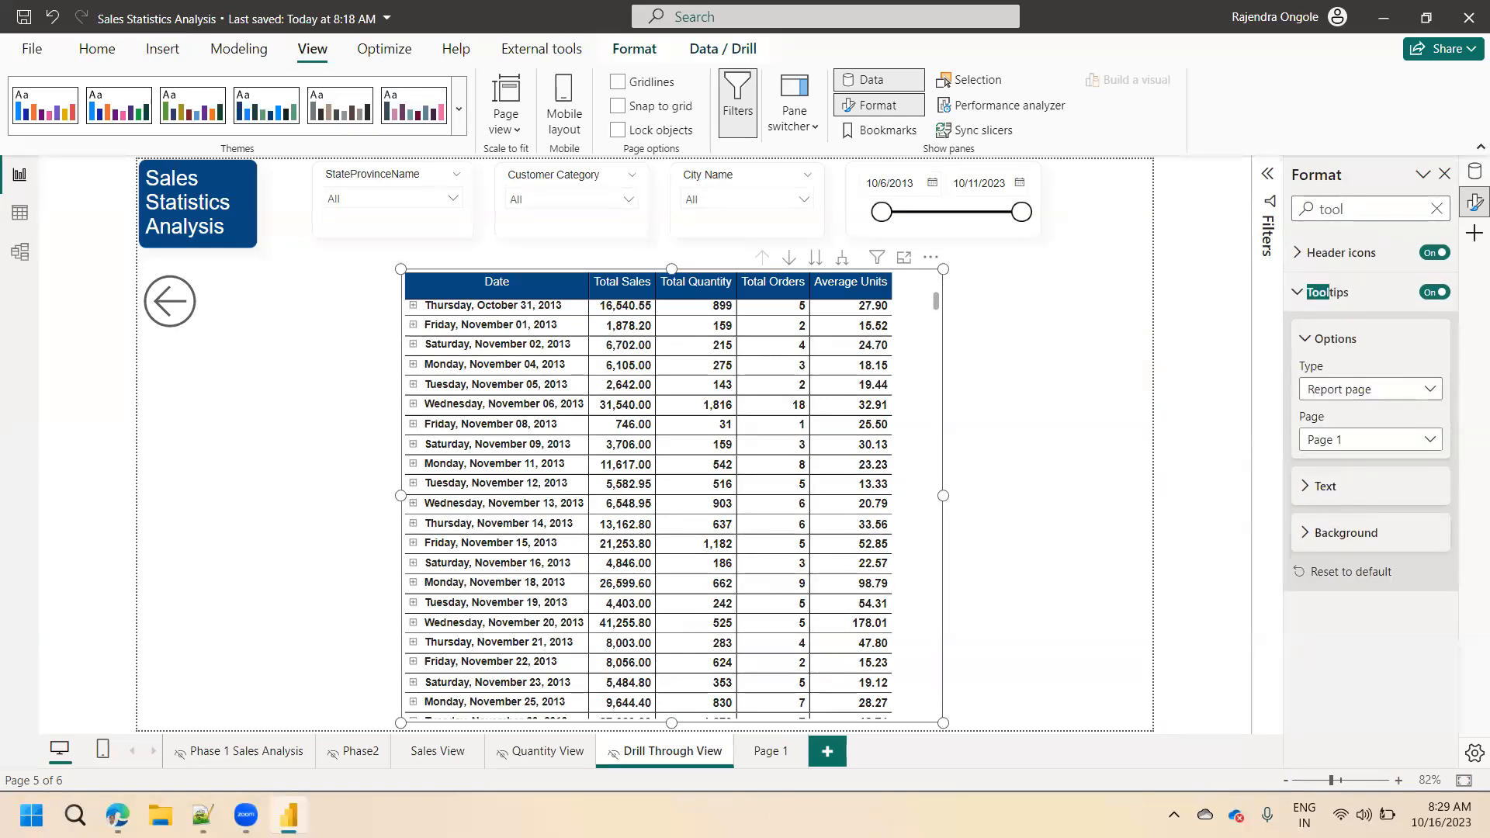
pyautogui.moveTo(784, 493)
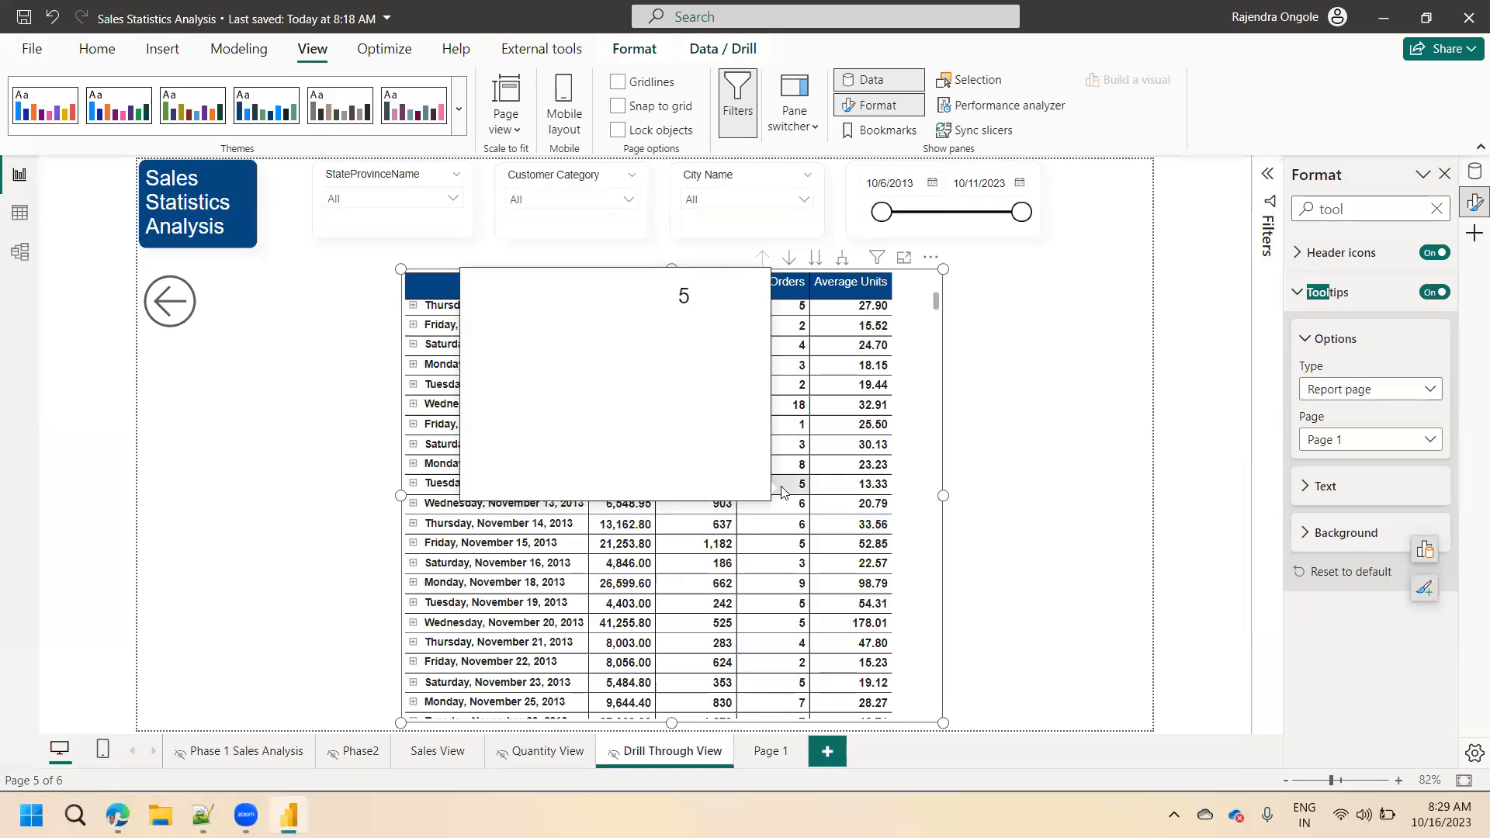
# Clear the format options search on Page 1 and widen the Total Orders card slightly toward the left of the canvas.
pyautogui.click(754, 755)
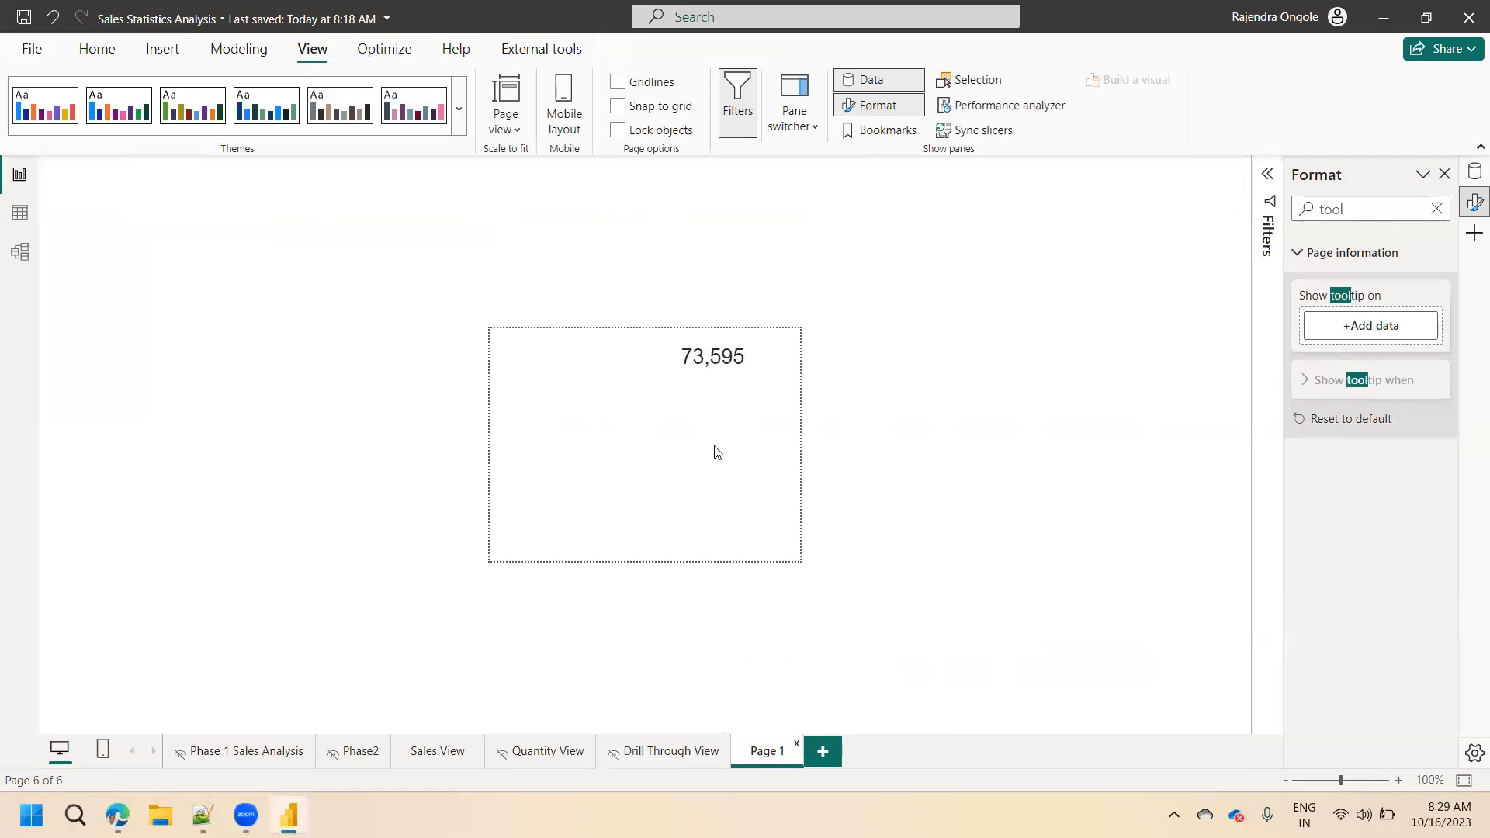
pyautogui.click(718, 375)
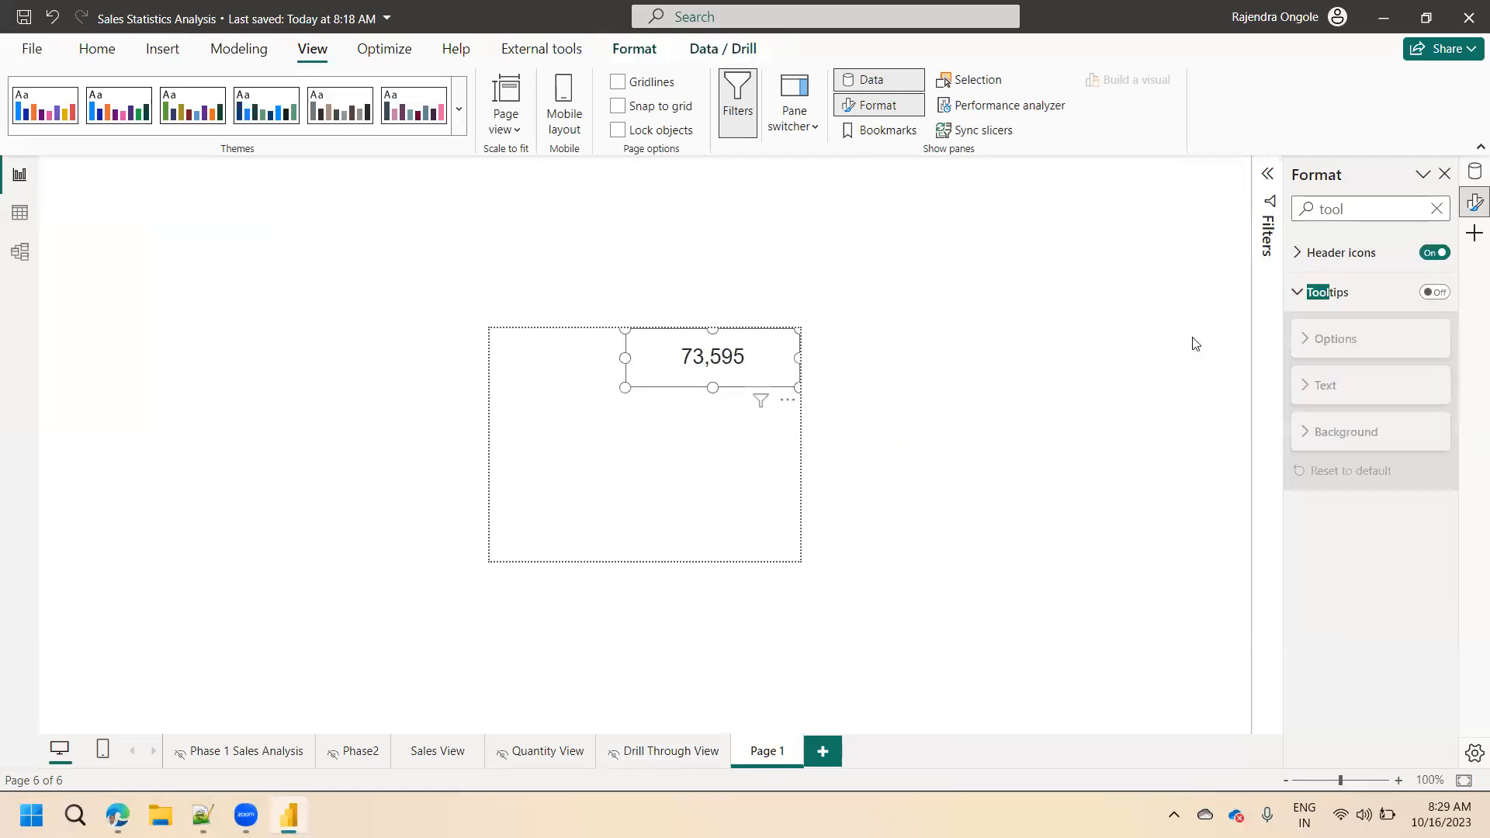
pyautogui.moveTo(1353, 206); pyautogui.dragTo(1264, 217)
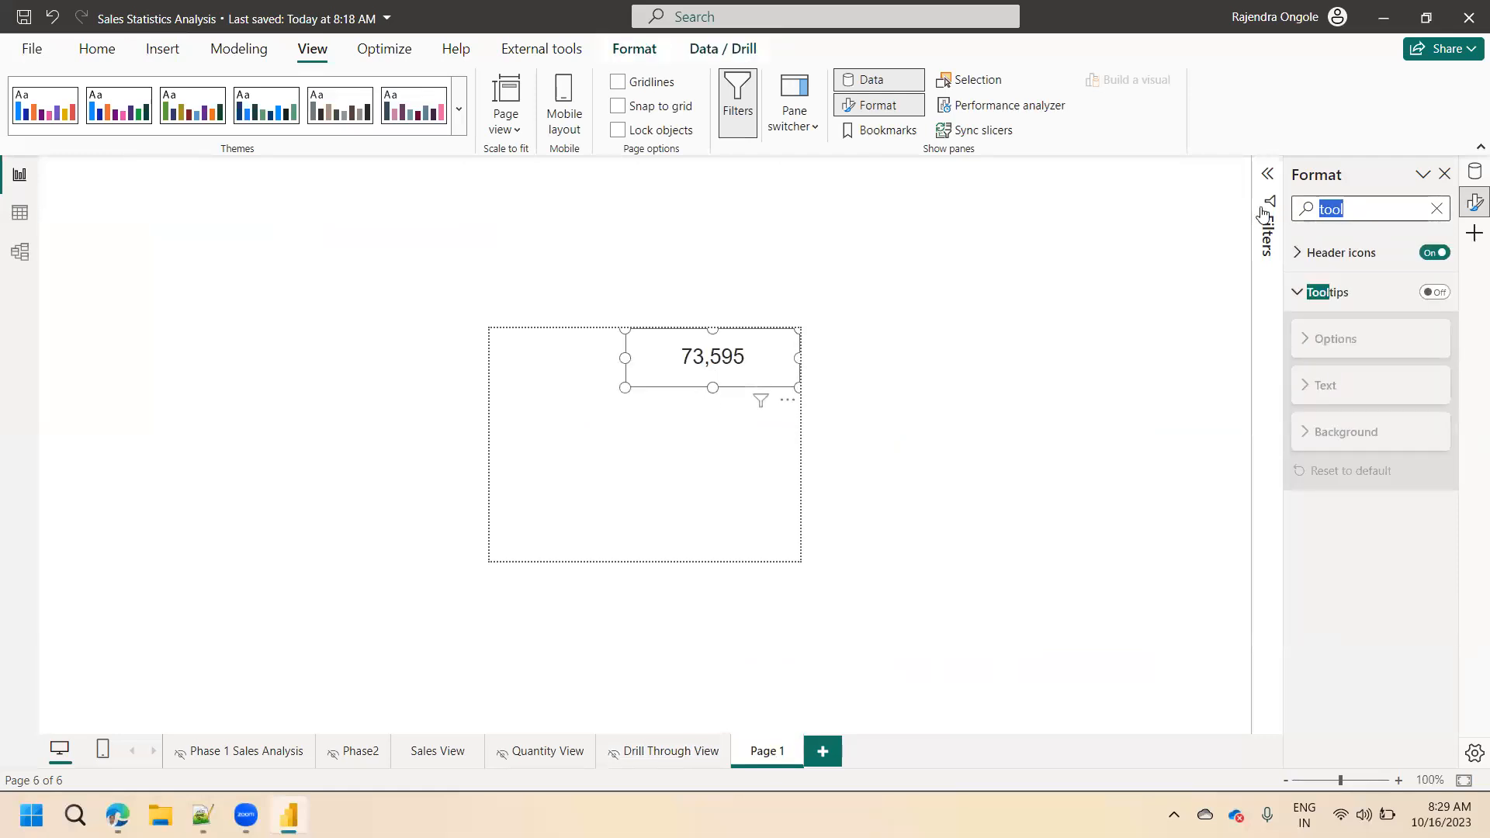
pyautogui.press('BackSpace')
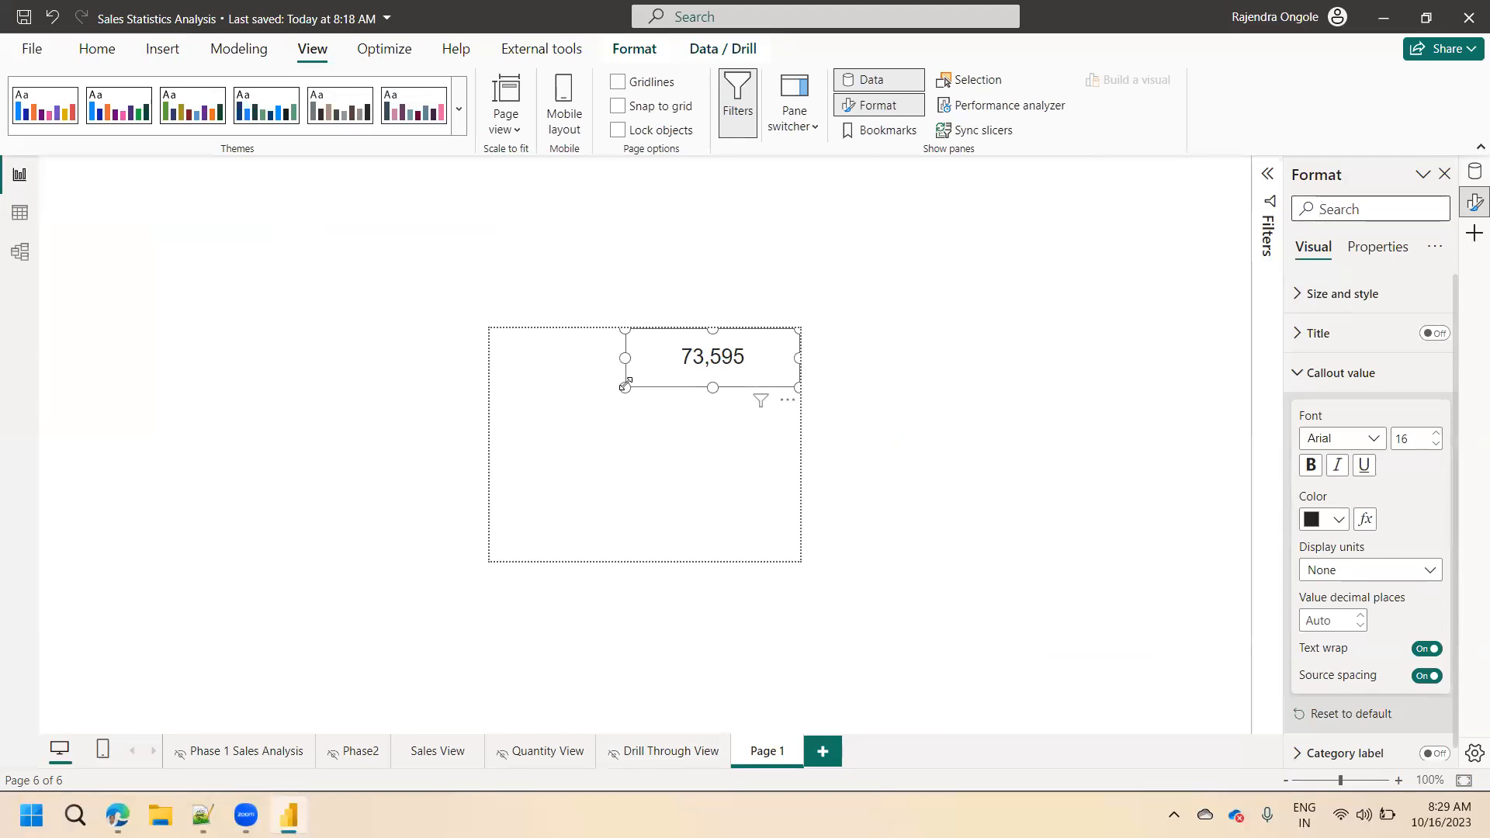
pyautogui.moveTo(625, 386)
pyautogui.mouseDown()
pyautogui.moveTo(645, 389)
pyautogui.moveTo(609, 386)
pyautogui.mouseUp()
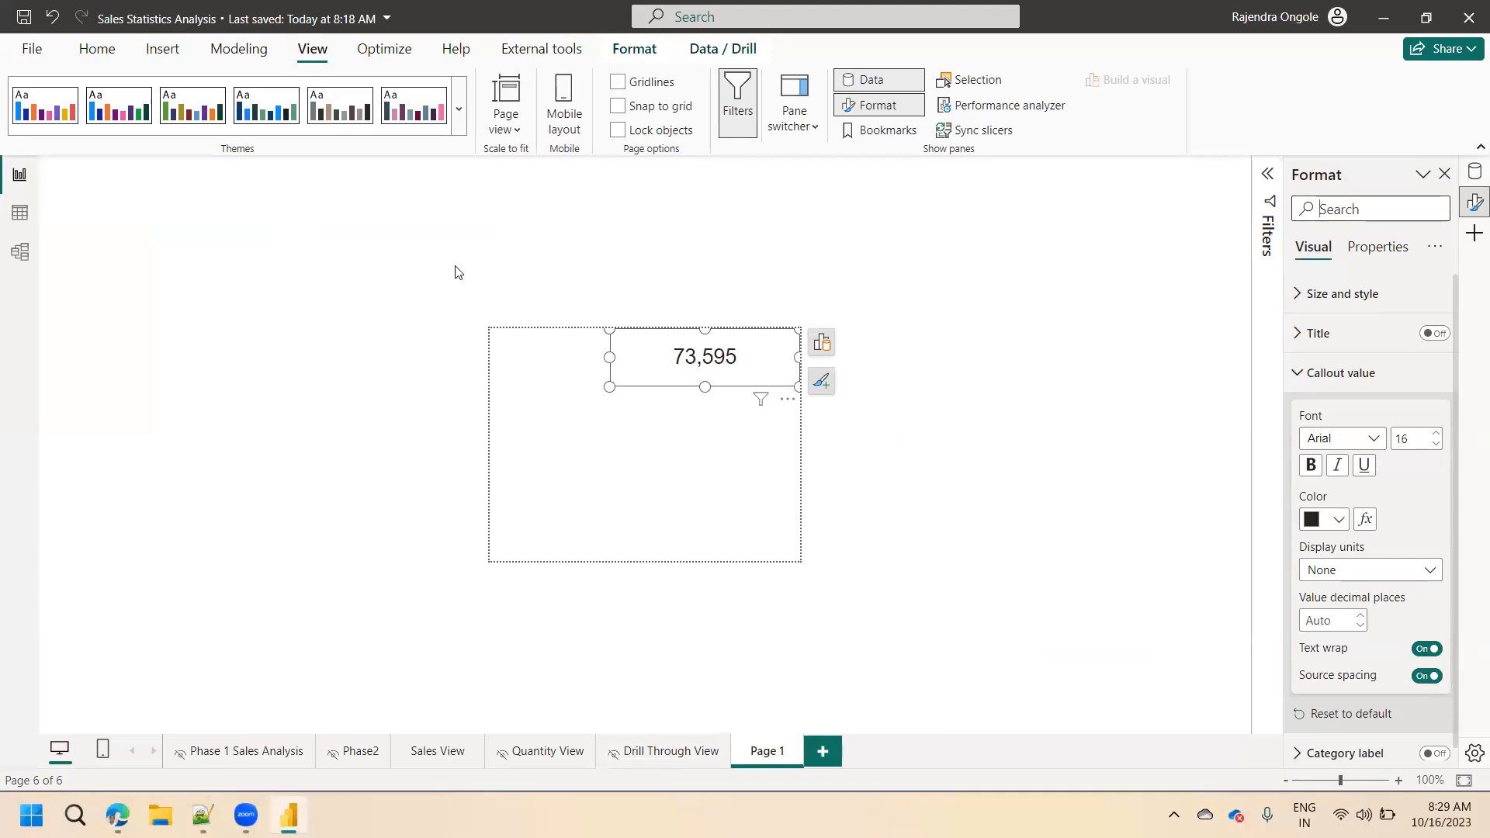
# Create a measure named Order ID Display in the City table with the value 1.
pyautogui.click(97, 49)
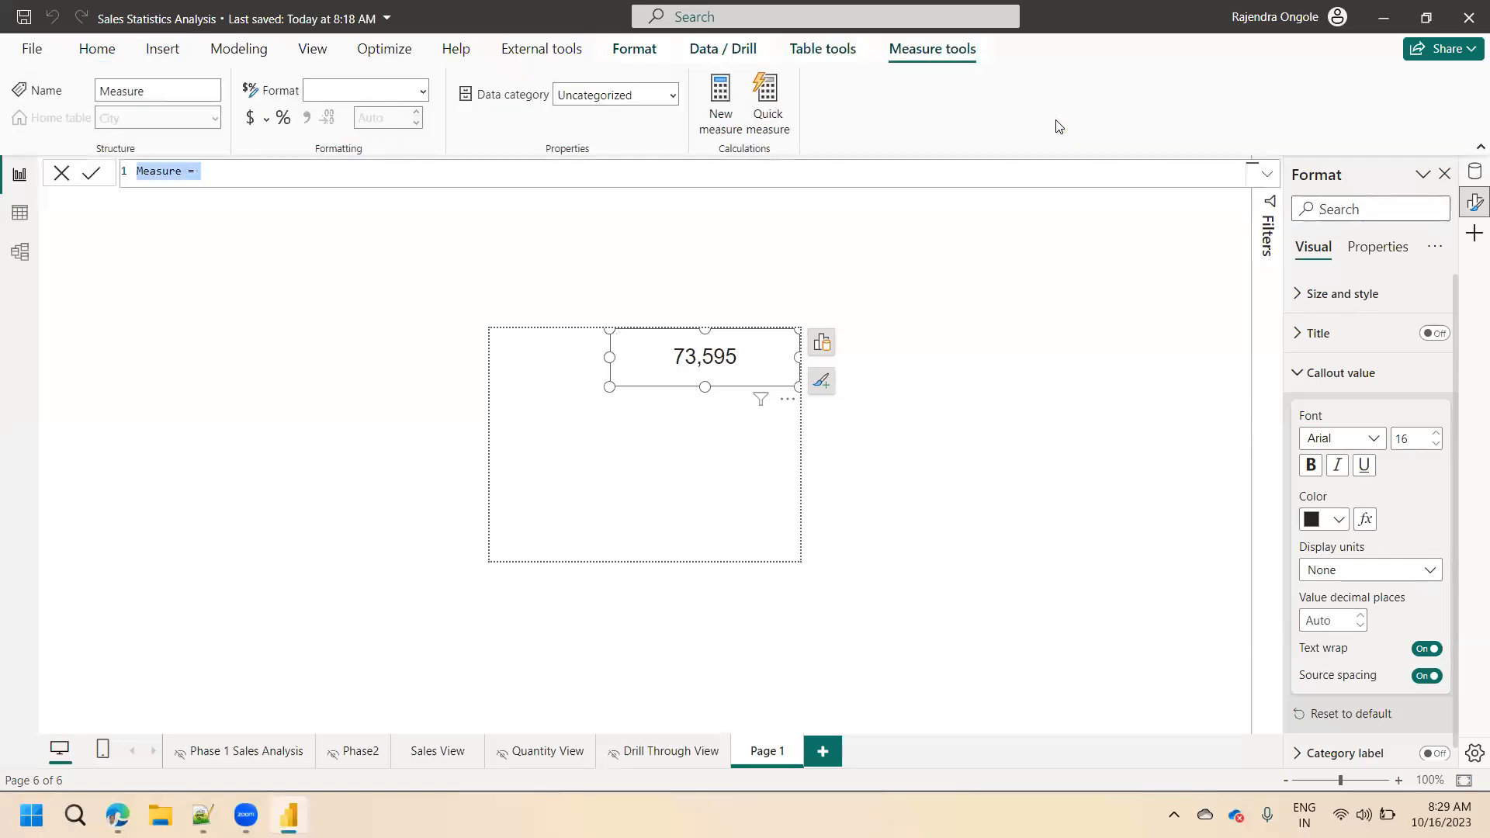
pyautogui.write('Onder ID d')
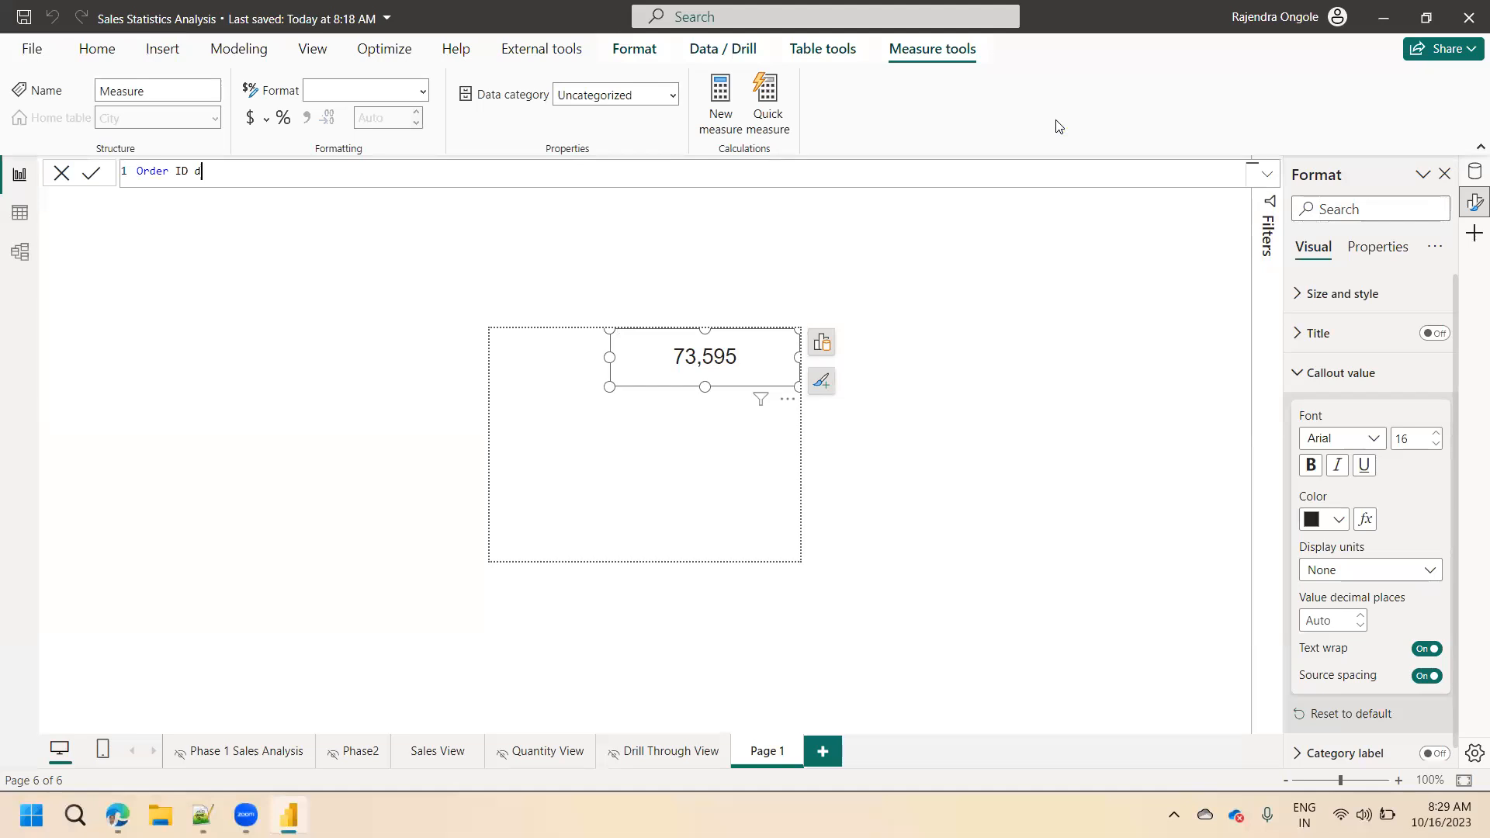
pyautogui.write('ay =')
pyautogui.hotkey('shift', 'Return')
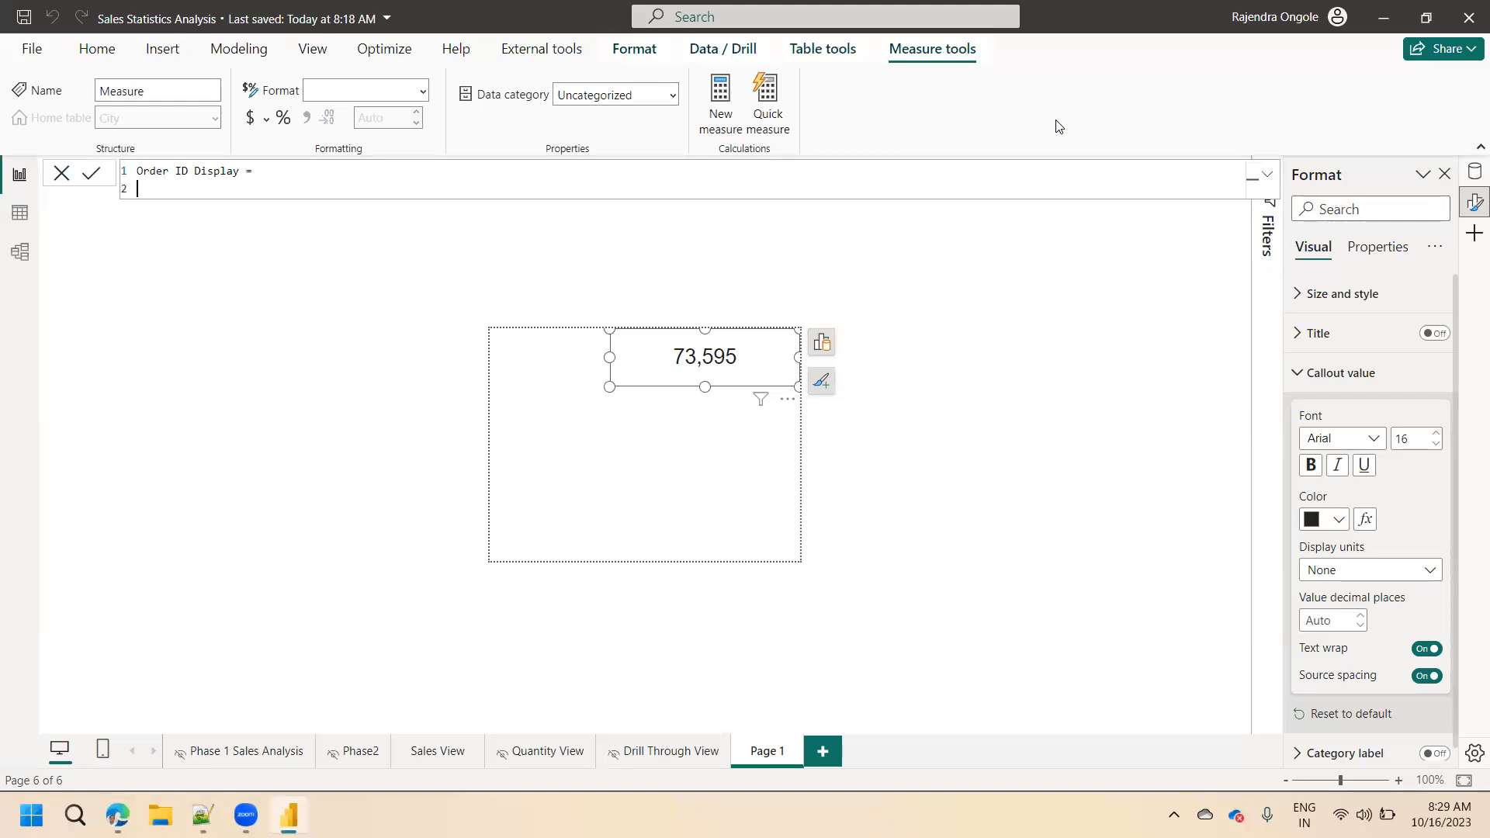
pyautogui.write('1')
pyautogui.click(91, 173)
# Examine the Sales Orders table's data rows and return to the report page.
pyautogui.click(20, 214)
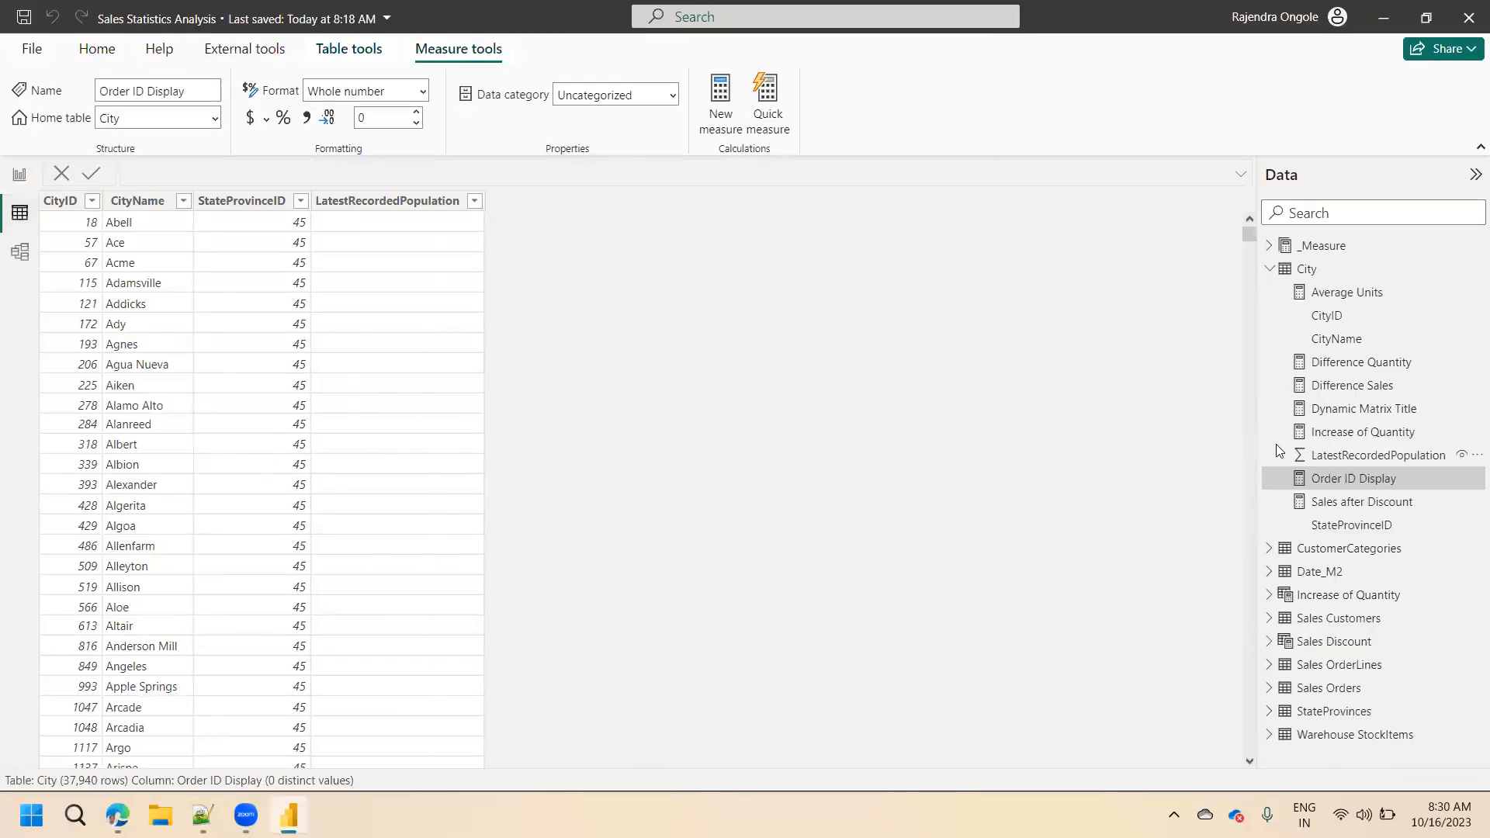
pyautogui.click(1329, 688)
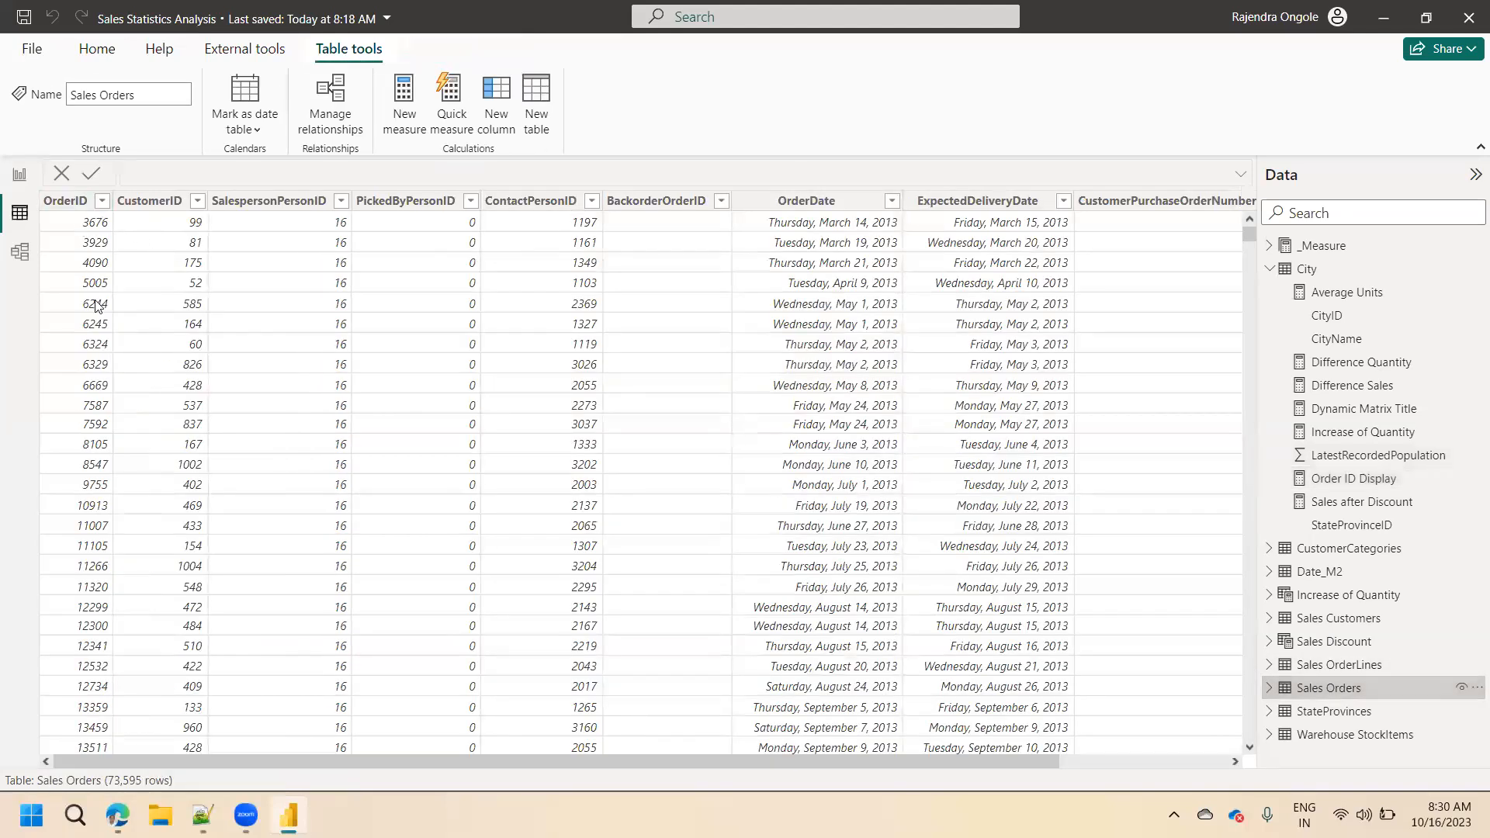
pyautogui.click(21, 179)
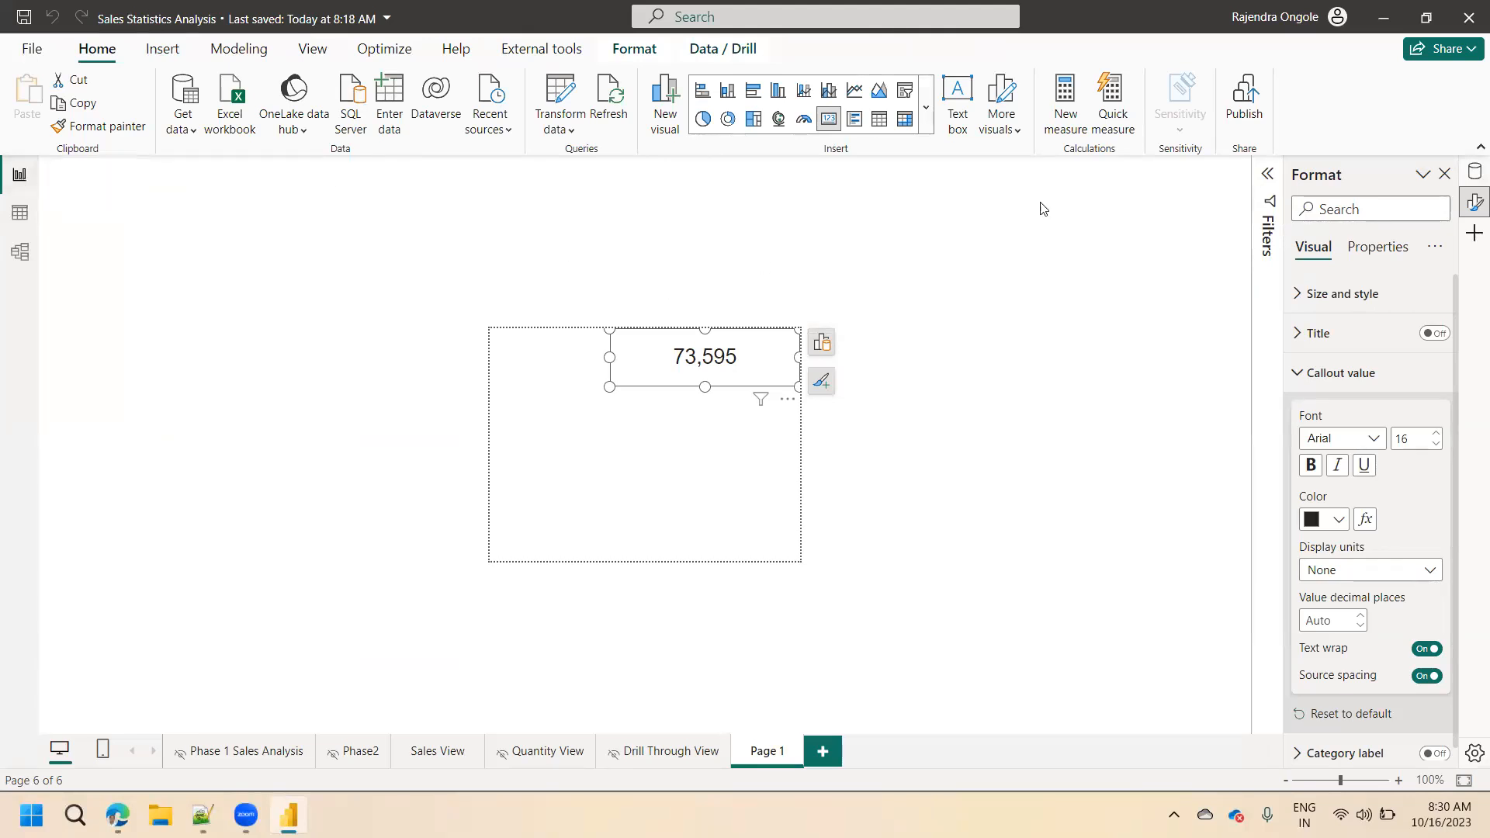
# Search the data fields for order, open the City table's Order ID Display measure for editing and clear its expression.
pyautogui.click(1475, 172)
pyautogui.moveTo(1395, 210); pyautogui.dragTo(1238, 229)
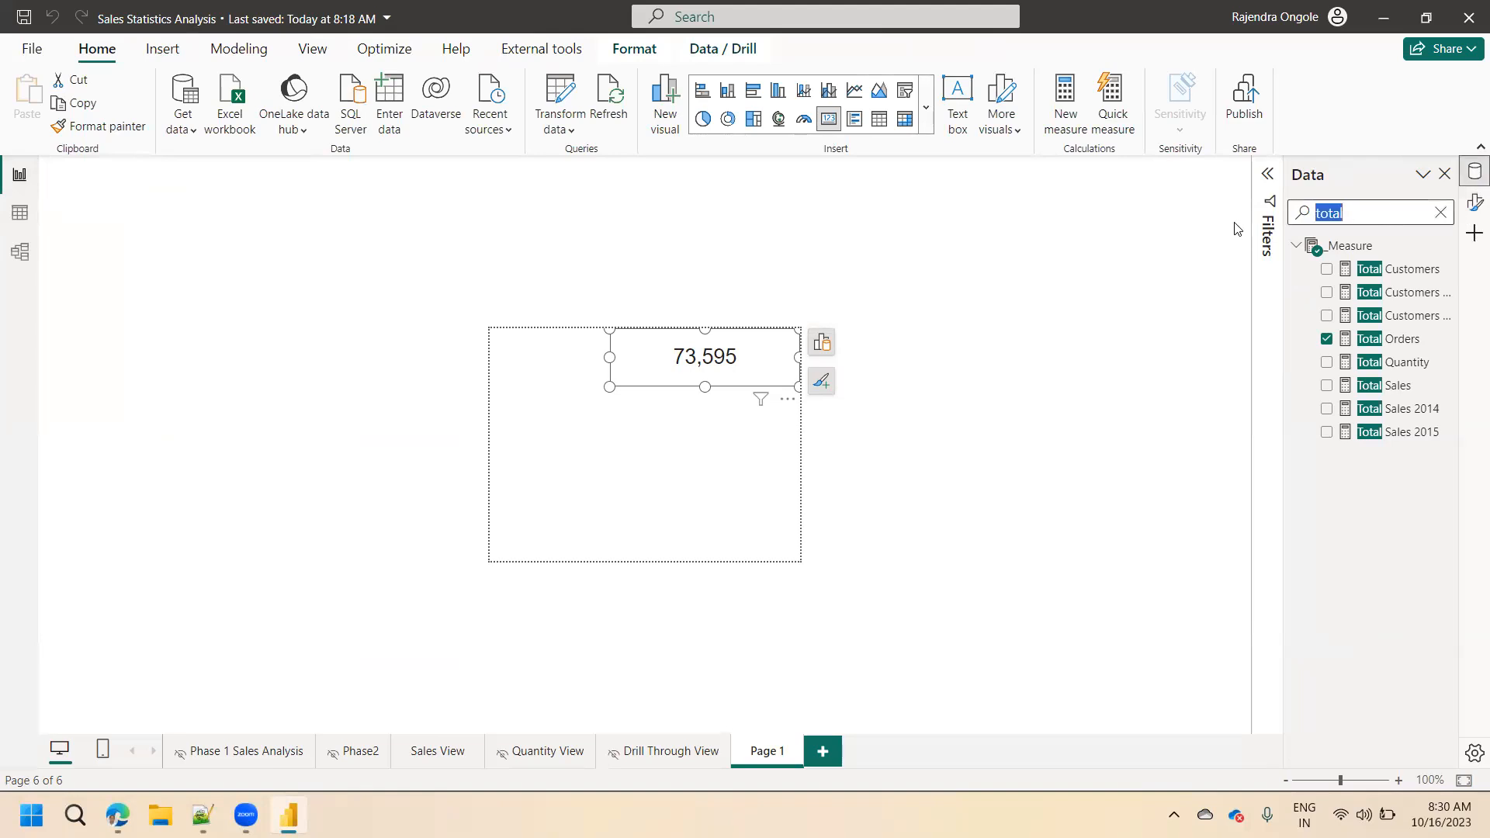
pyautogui.write('order')
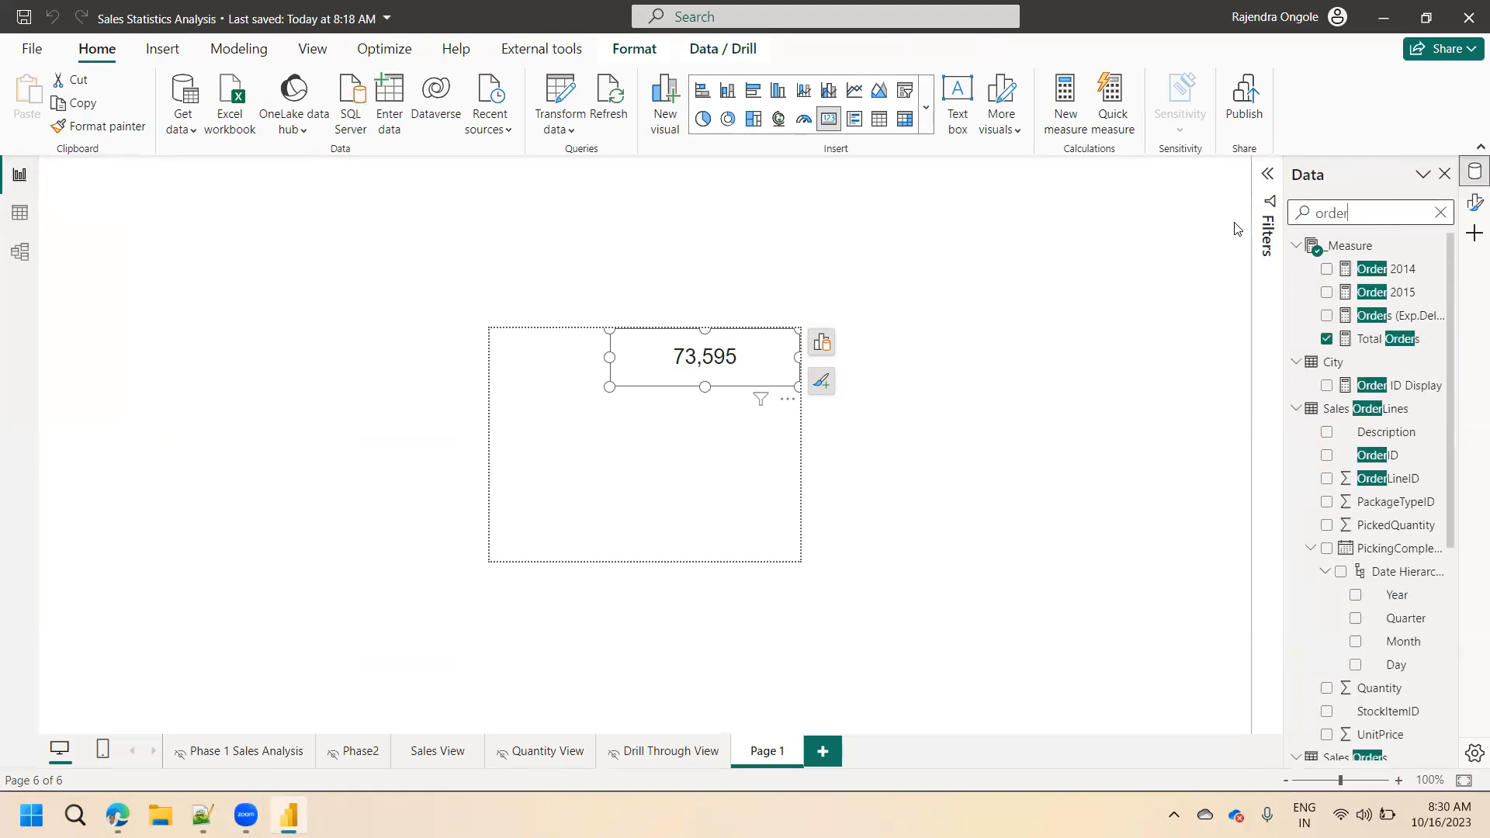
pyautogui.click(1397, 384)
pyautogui.click(236, 188)
pyautogui.press('BackSpace')
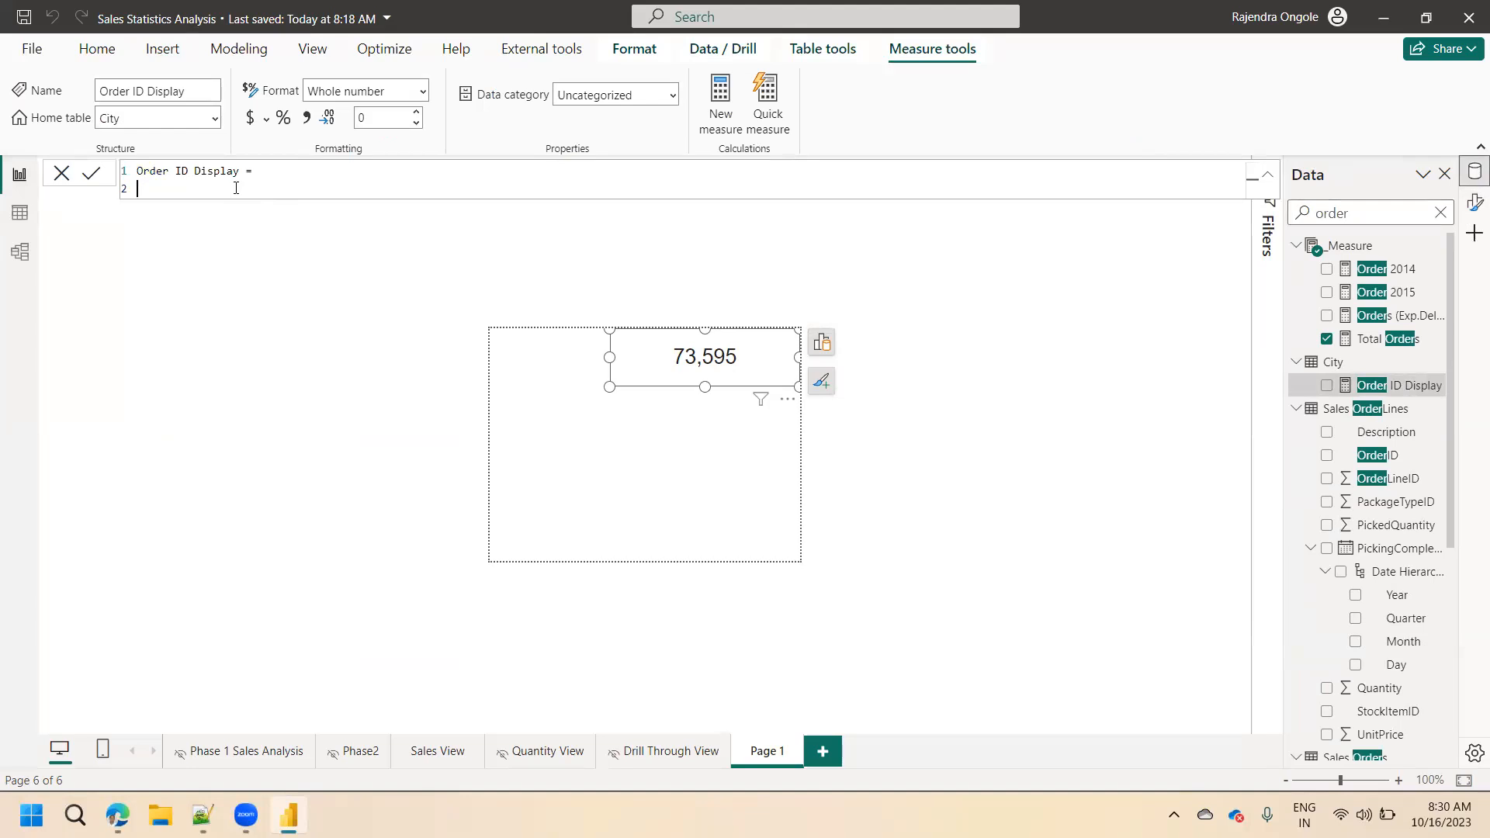
# Begin the Order ID Display formula with CONCATENATEX, using 'Sales Orders' as its table argument.
pyautogui.write('conca')
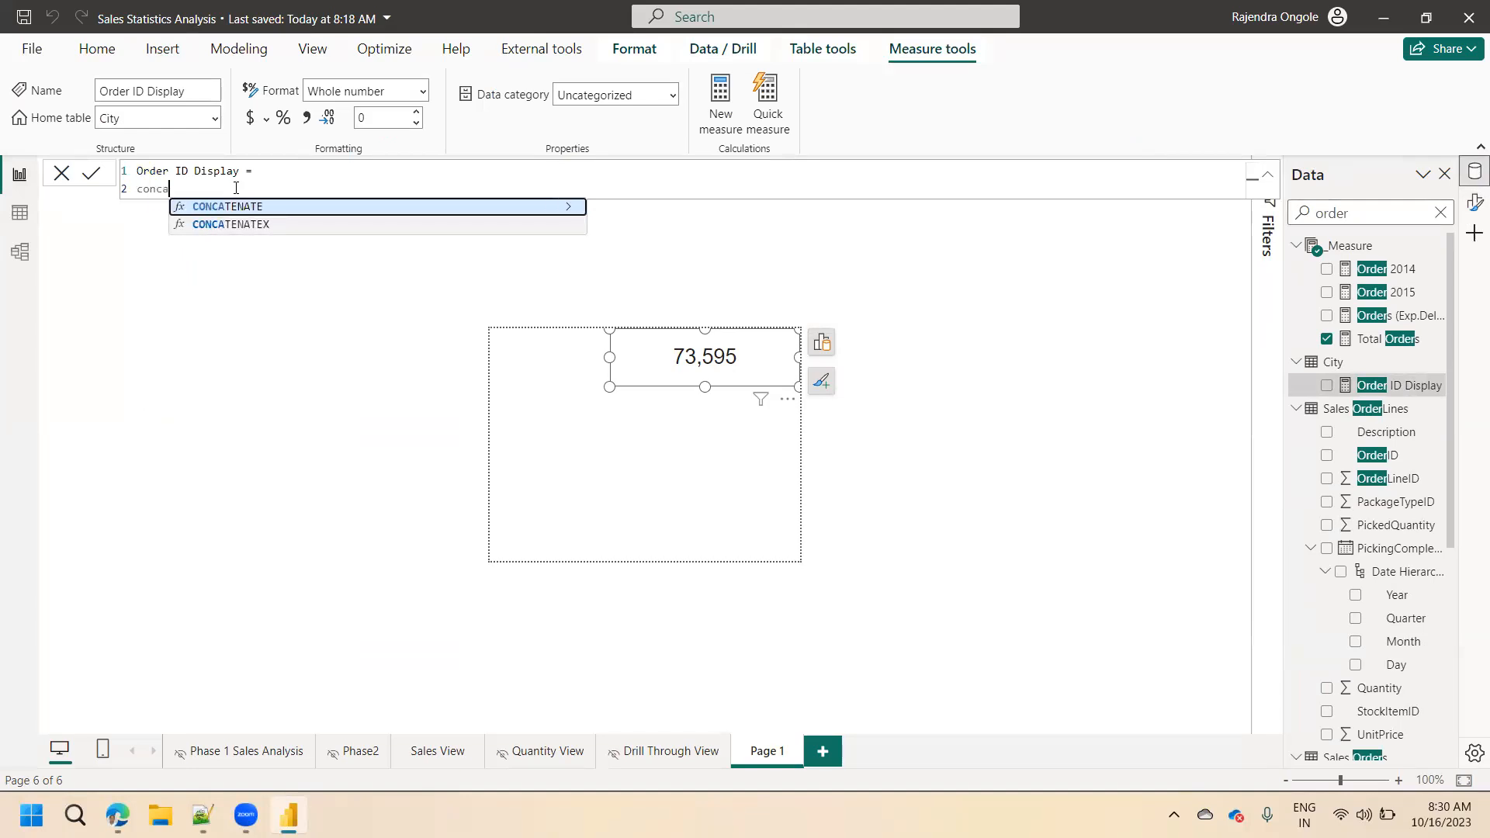
pyautogui.press('Down')
pyautogui.press('Tab')
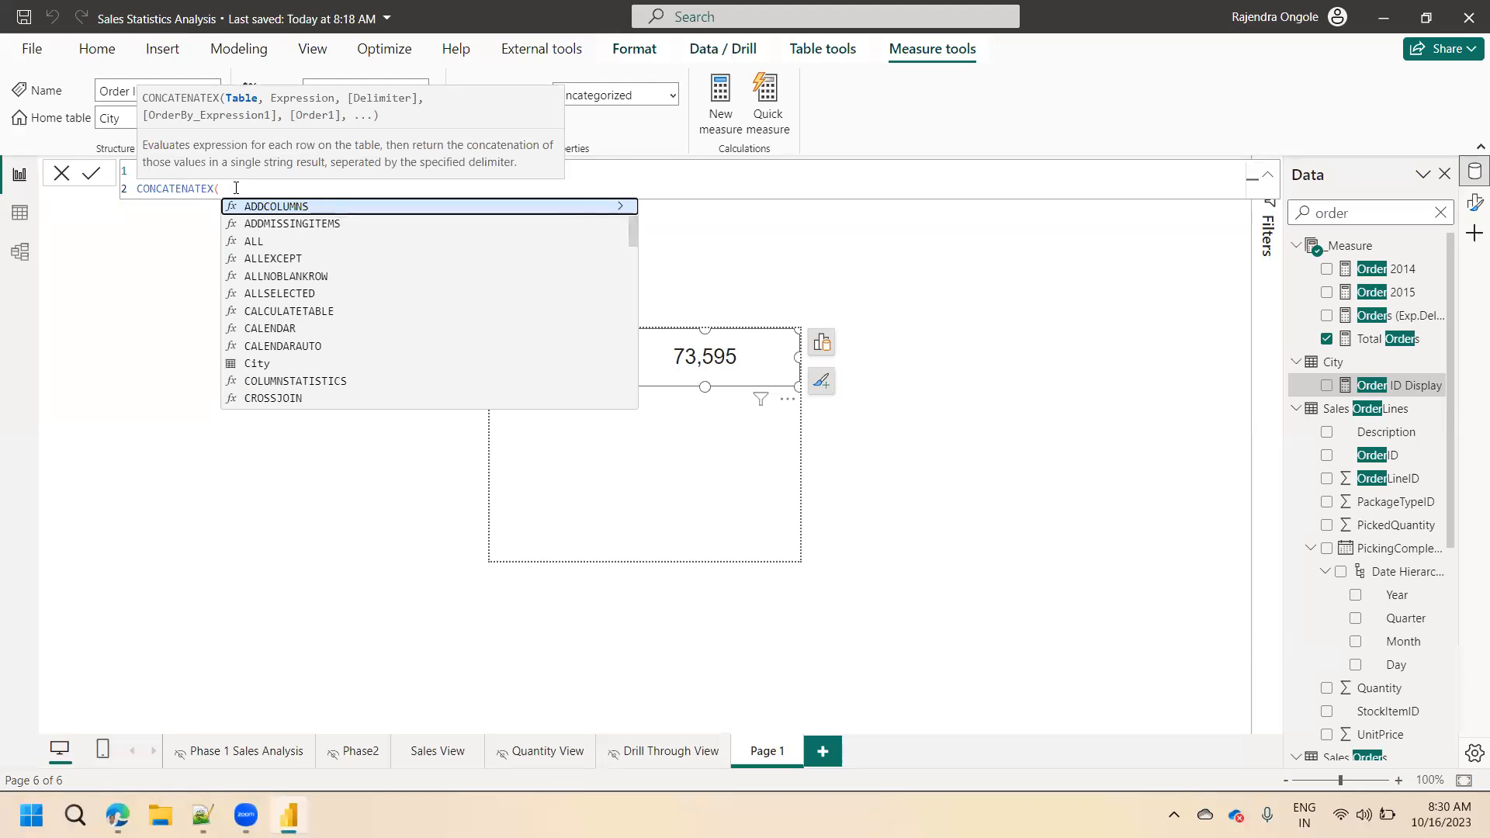
pyautogui.write("'sales")
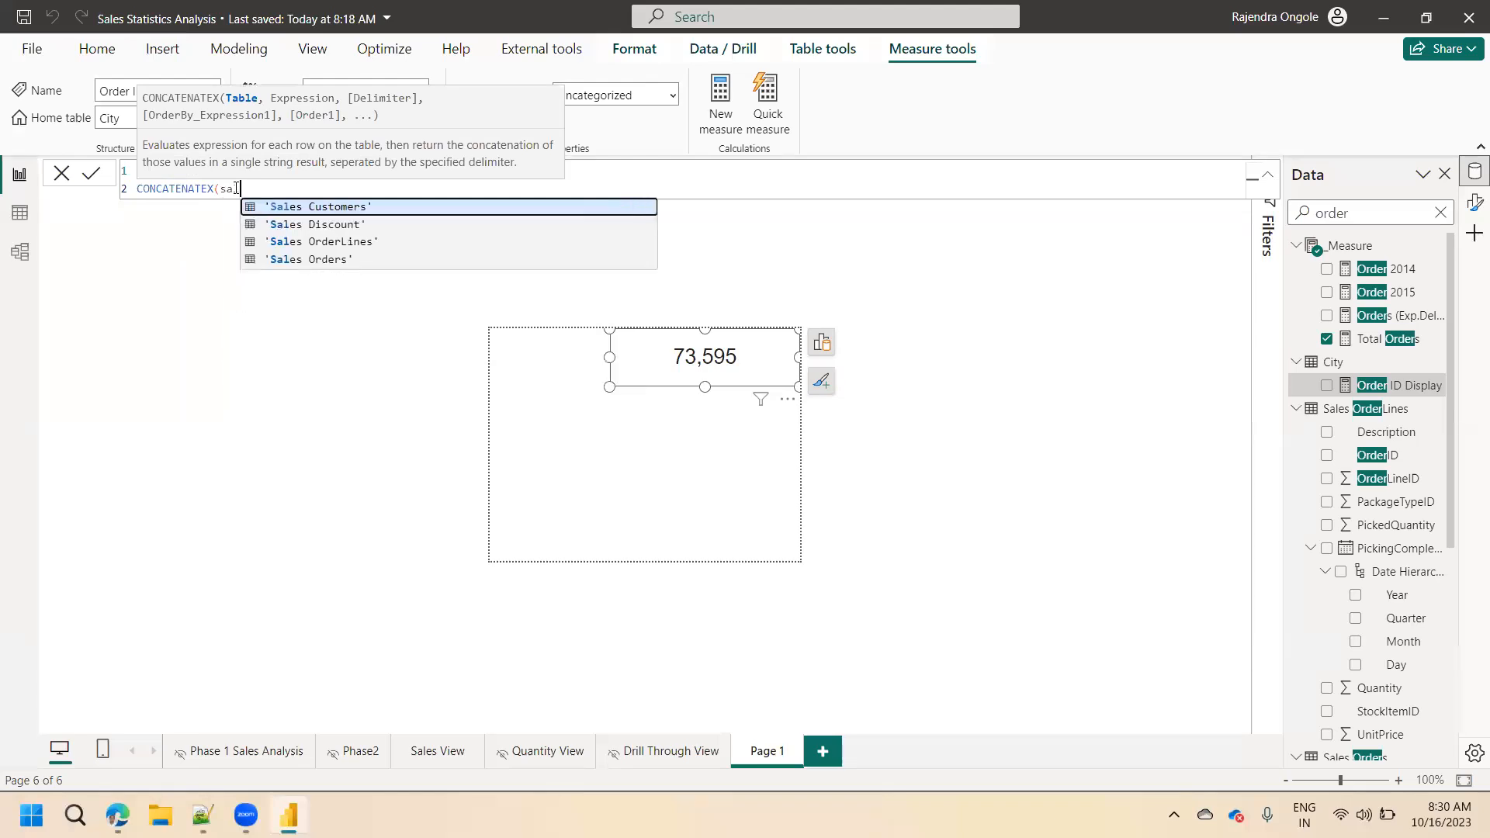
pyautogui.press('Down')
pyautogui.press('Down')
pyautogui.press('Down')
pyautogui.press('Tab')
pyautogui.write(',')
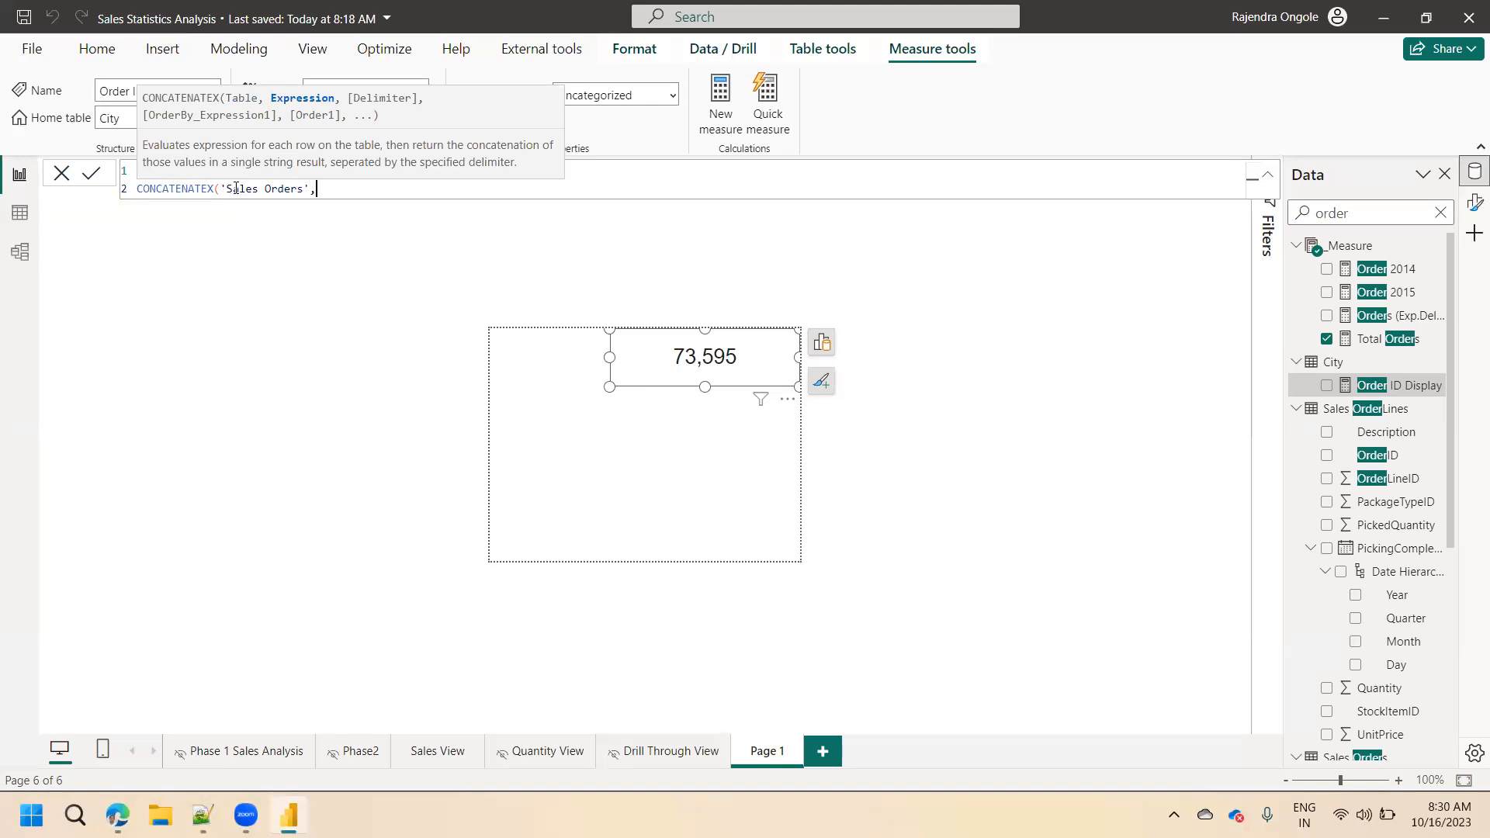
# Add 'Sales Orders'[OrderID] as the expression argument of the CONCATENATEX function.
pyautogui.write('order')
pyautogui.press('BackSpace')
pyautogui.press('BackSpace')
pyautogui.press('BackSpace')
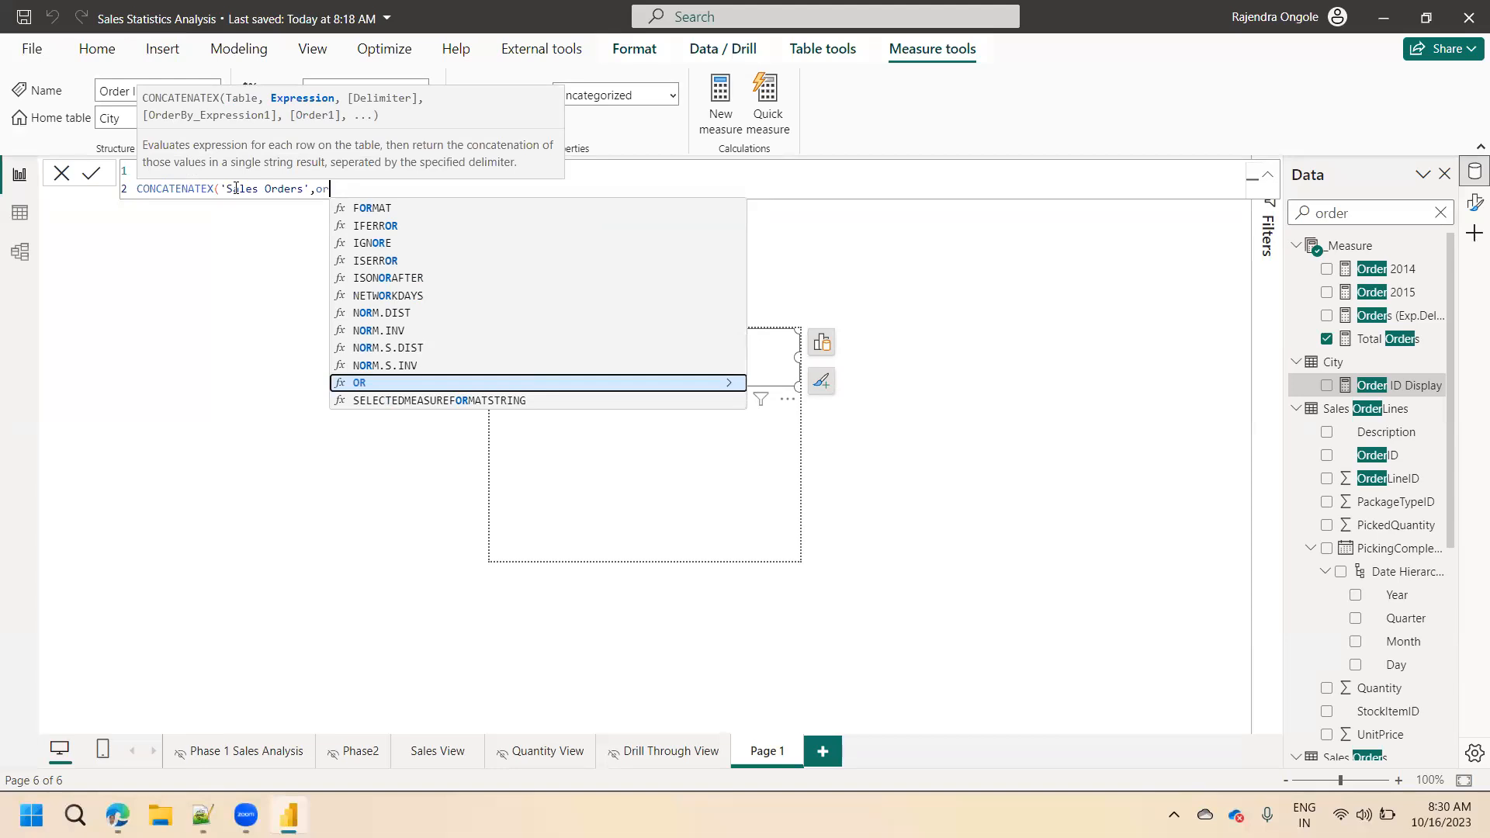
pyautogui.write('der')
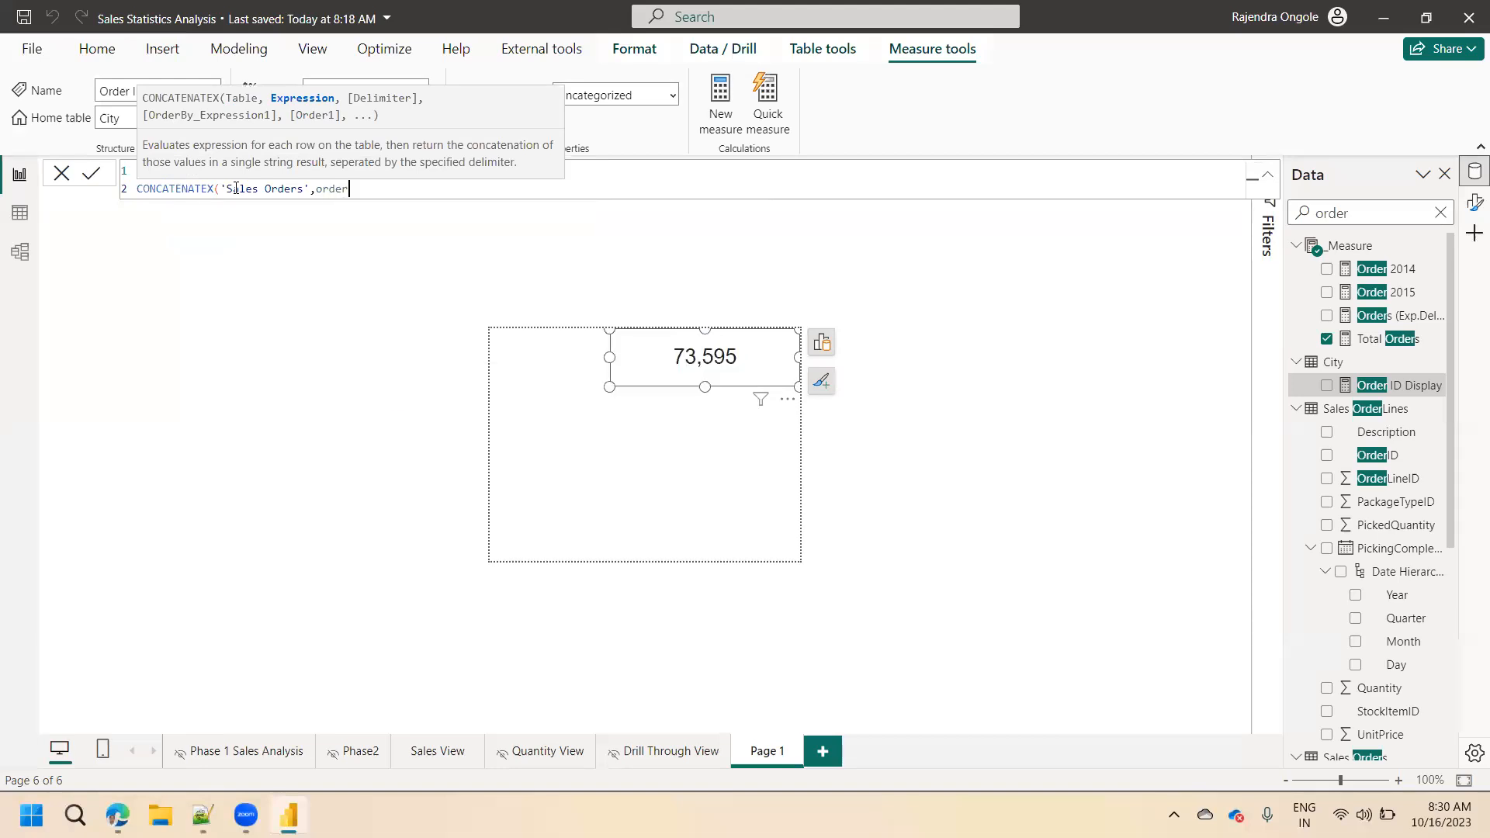
pyautogui.press('BackSpace')
pyautogui.press('Up')
pyautogui.press('Up')
pyautogui.press('Up')
pyautogui.press('Up')
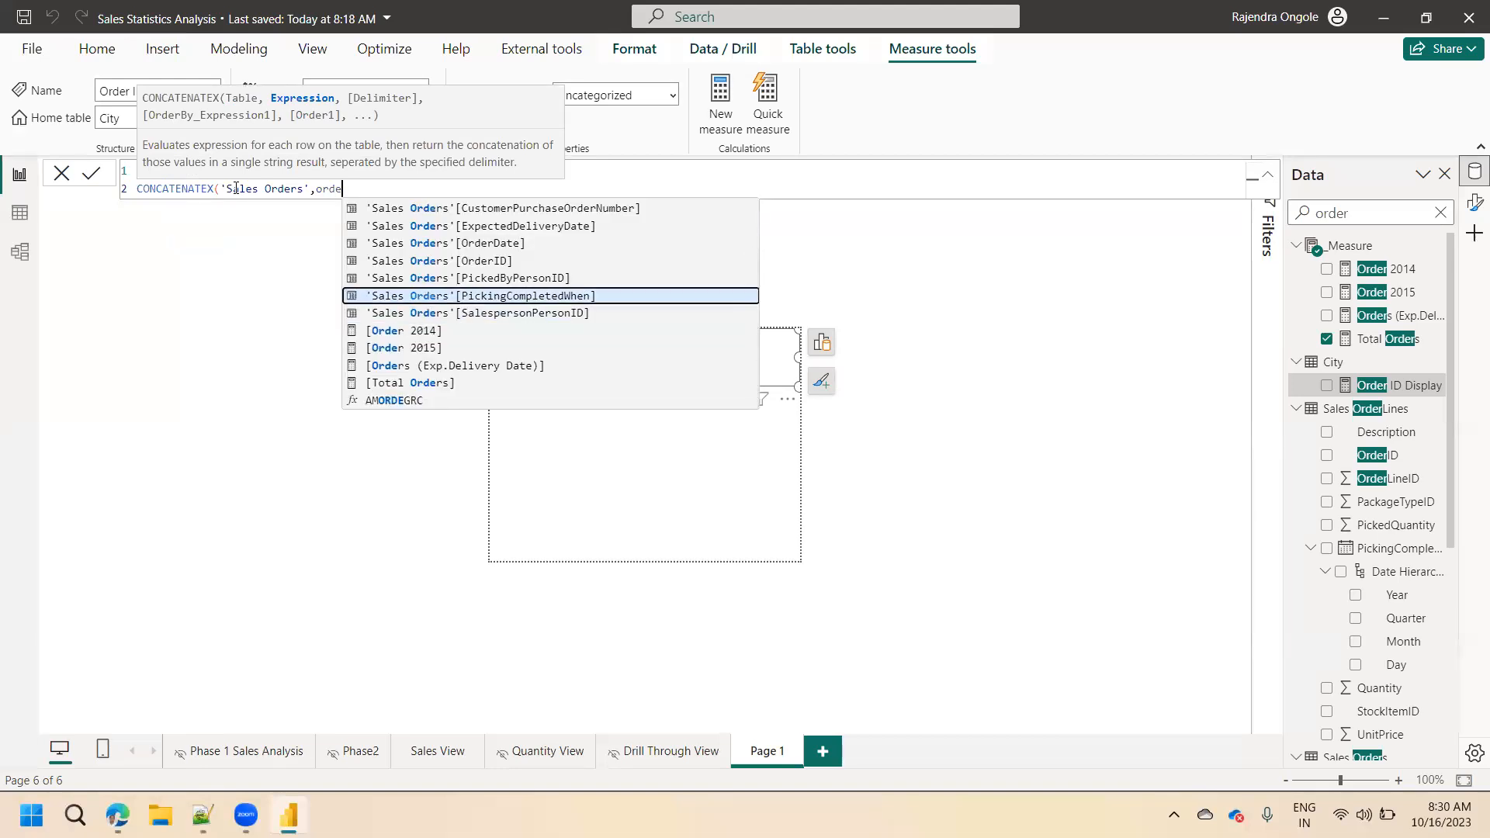
pyautogui.press('Tab')
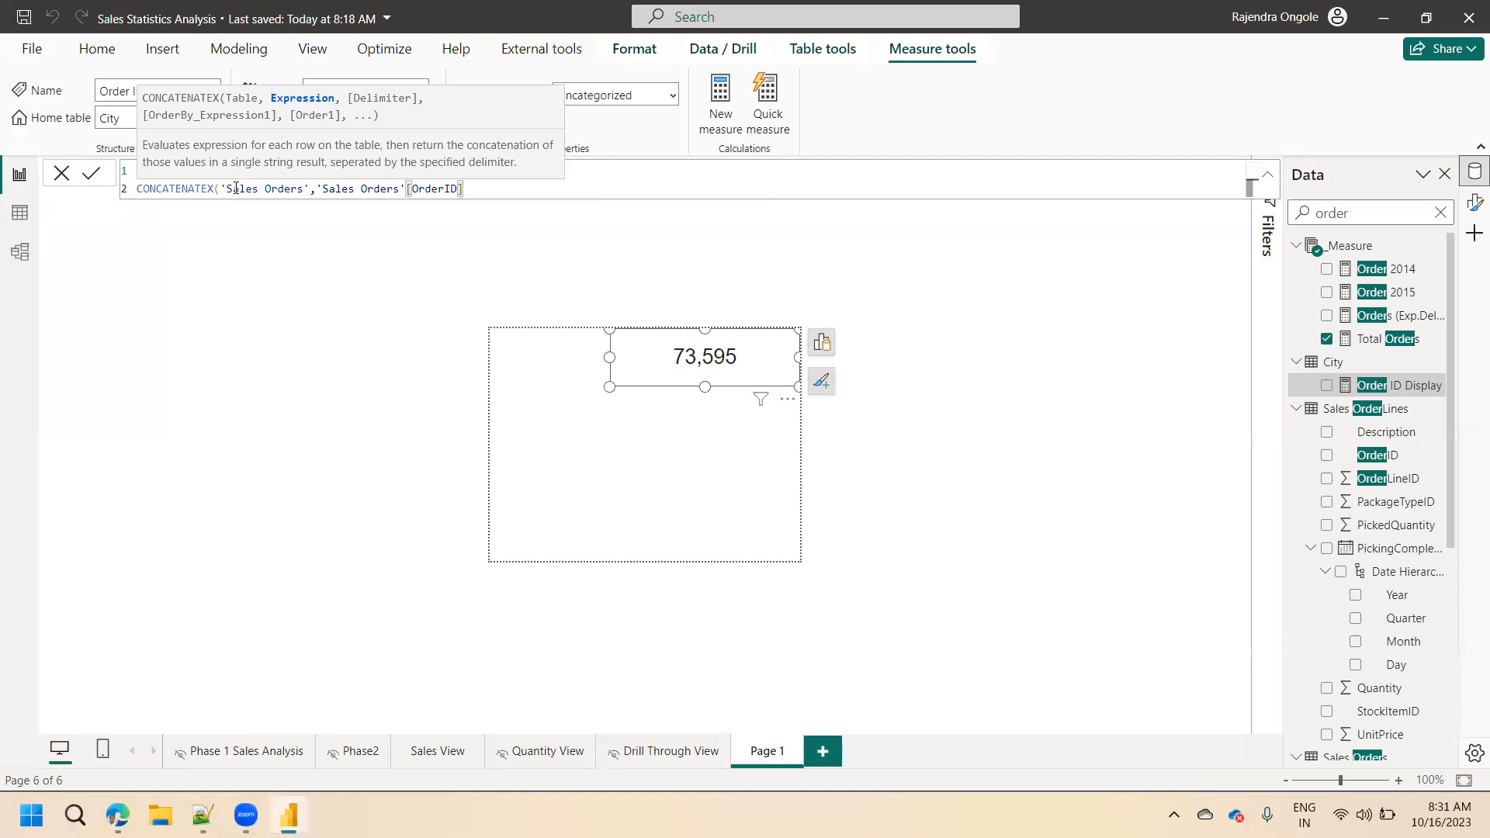
# Append & "," to the OrderID expression, close the CONCATENATEX parenthesis and commit the measure.
pyautogui.write(',')
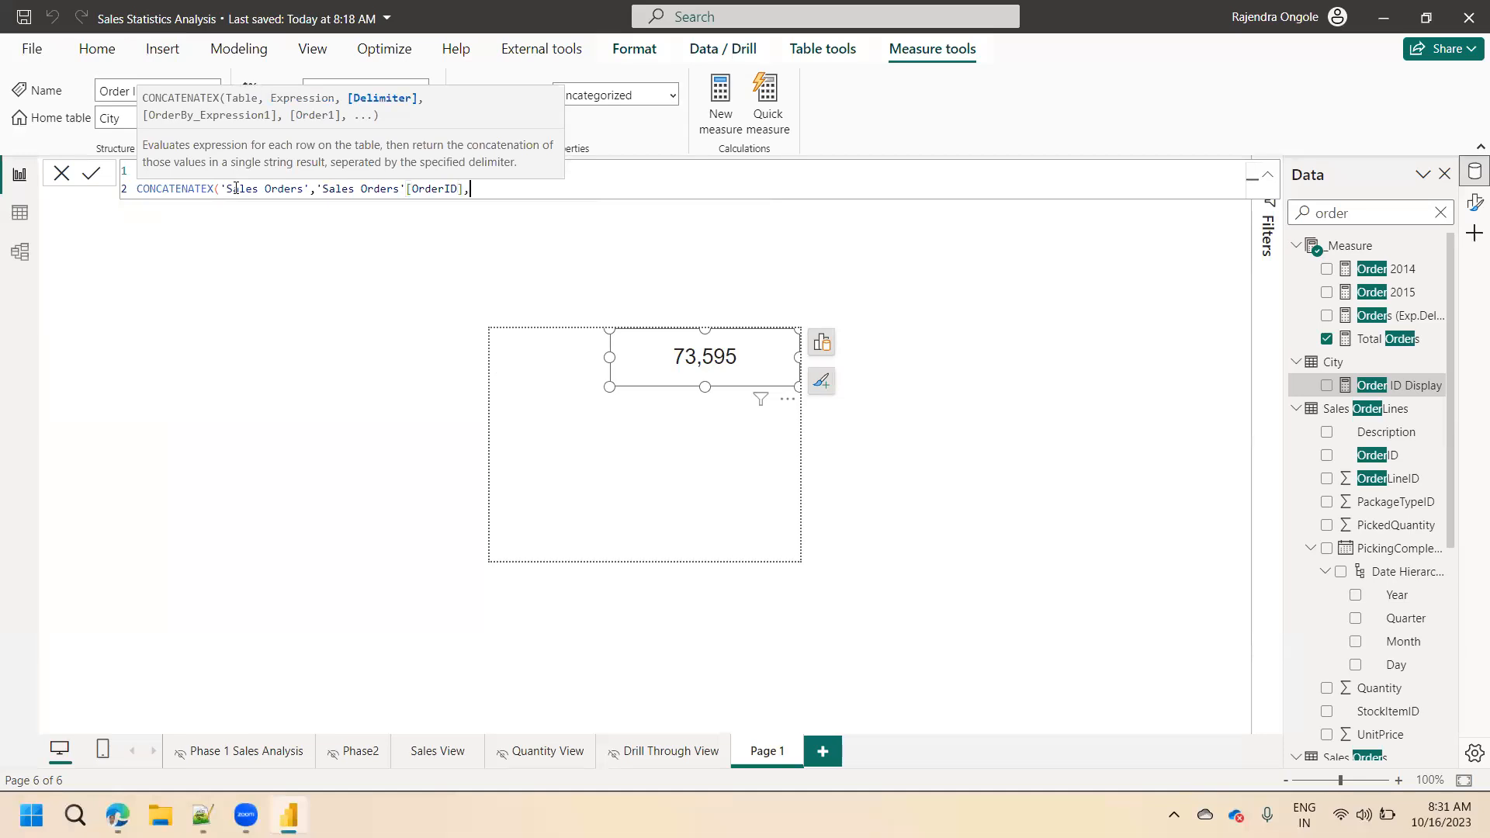
pyautogui.write('","')
pyautogui.press('Left')
pyautogui.press('Left')
pyautogui.press('Right')
pyautogui.press('BackSpace')
pyautogui.write('&')
pyautogui.press('Left')
pyautogui.press('Left')
pyautogui.press('Right')
pyautogui.write(')')
pyautogui.click(93, 176)
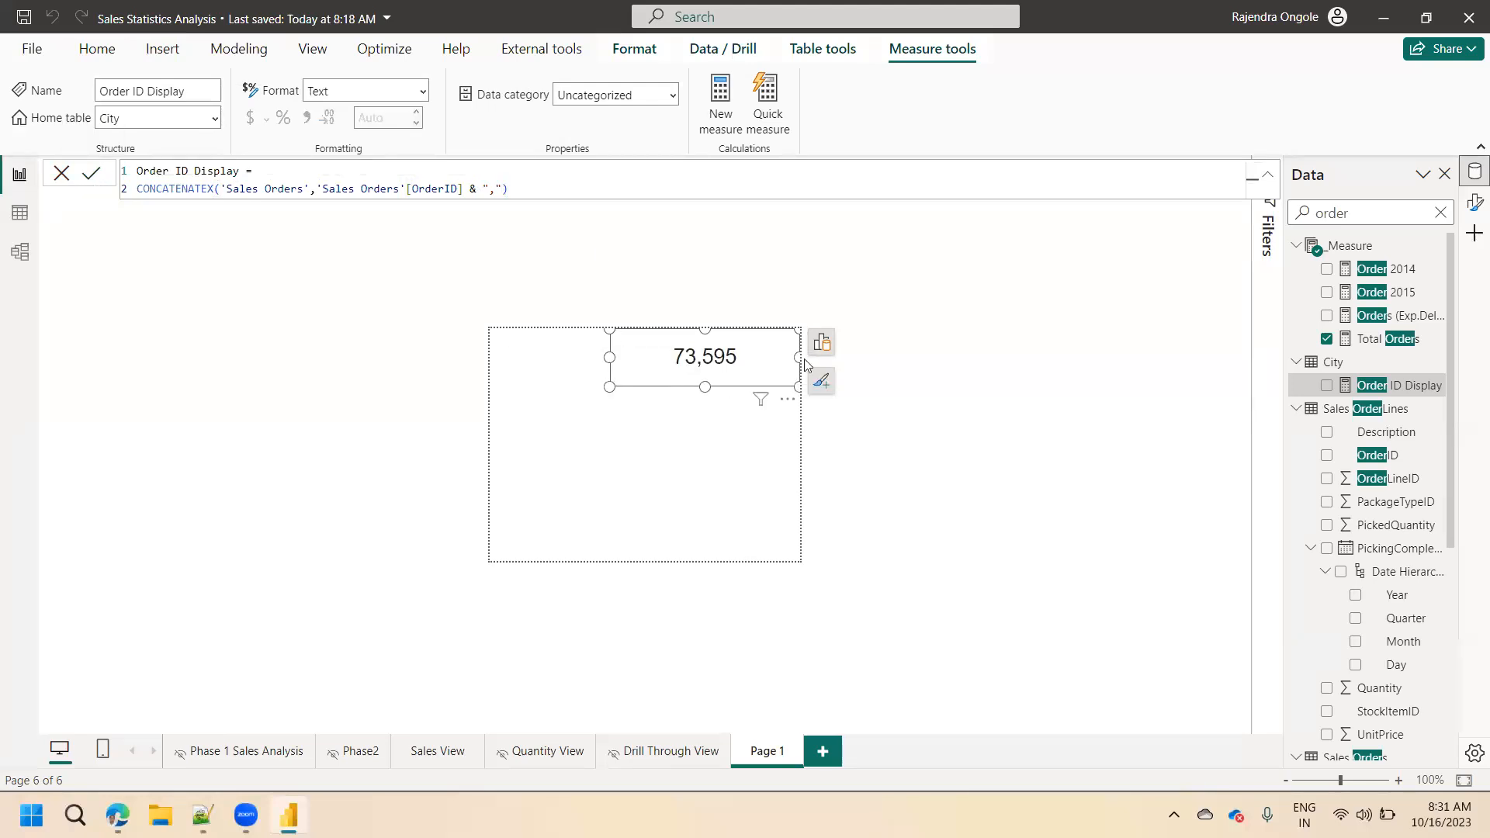
# Replace the Total Orders field in the Page 1 card with the Order ID Display measure from the City table.
pyautogui.click(824, 344)
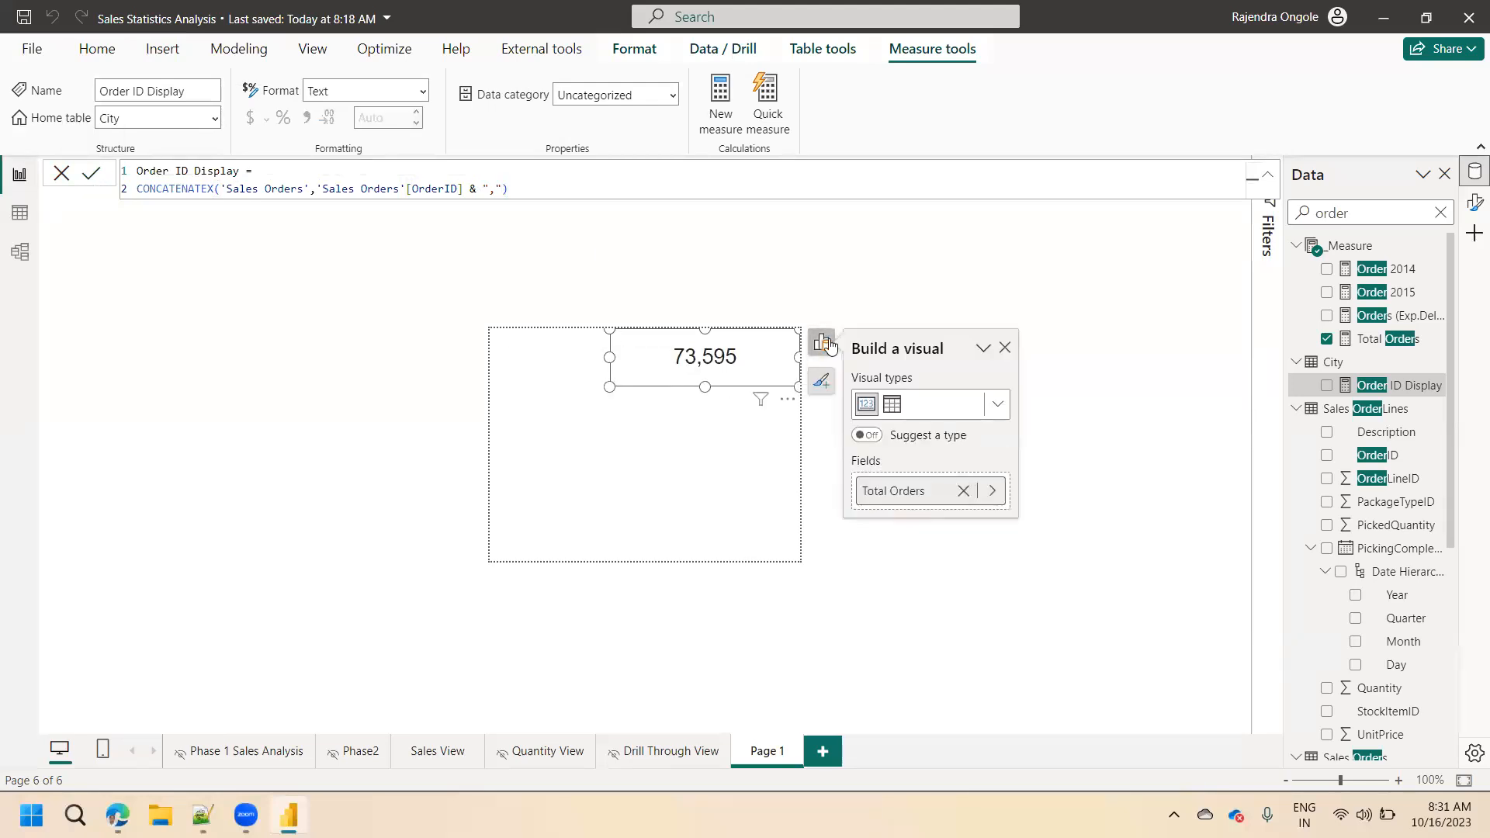
pyautogui.click(964, 491)
pyautogui.click(931, 492)
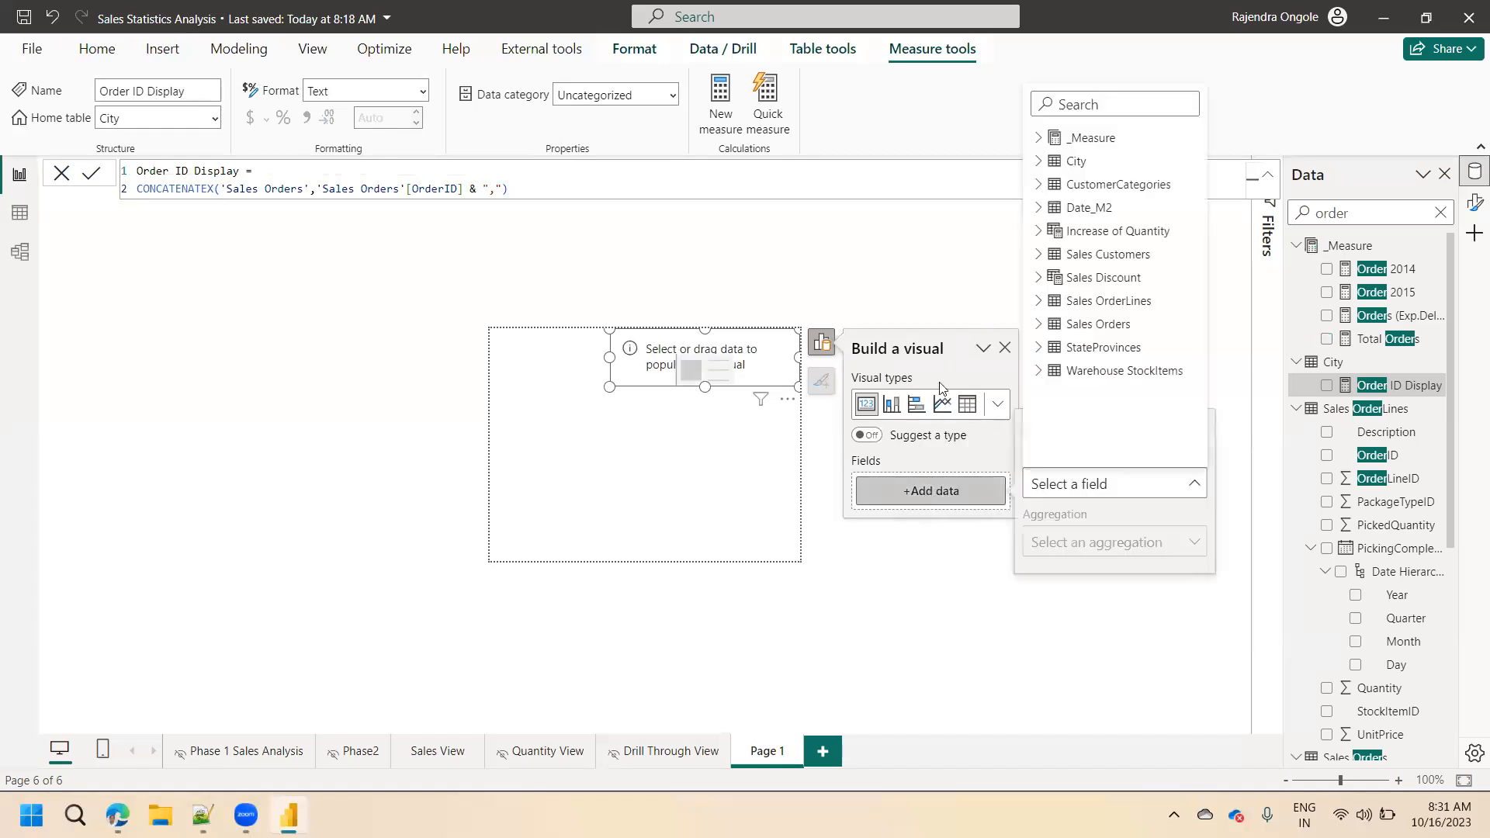
pyautogui.write('order id')
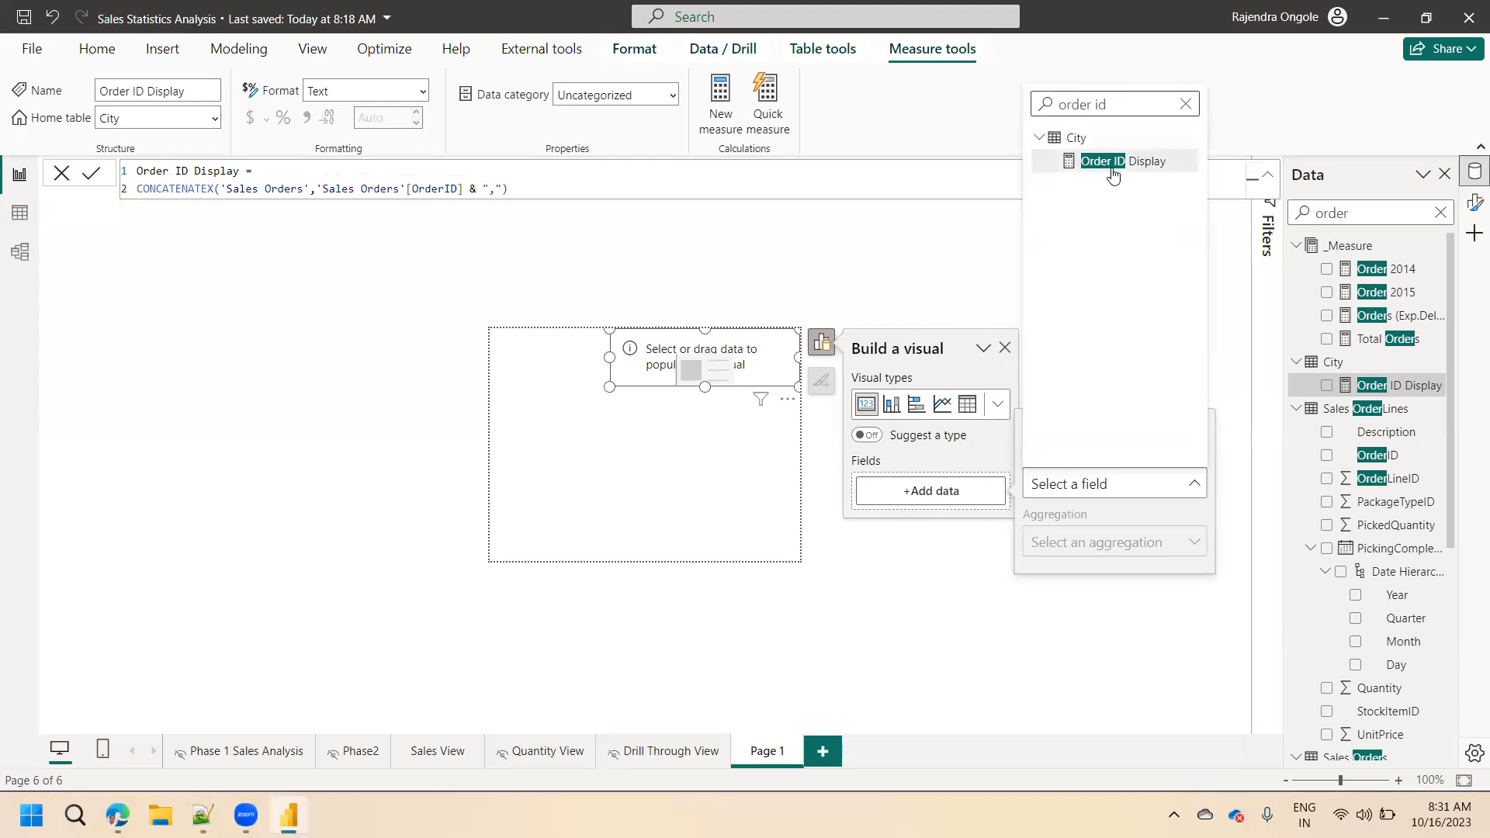
pyautogui.click(1112, 166)
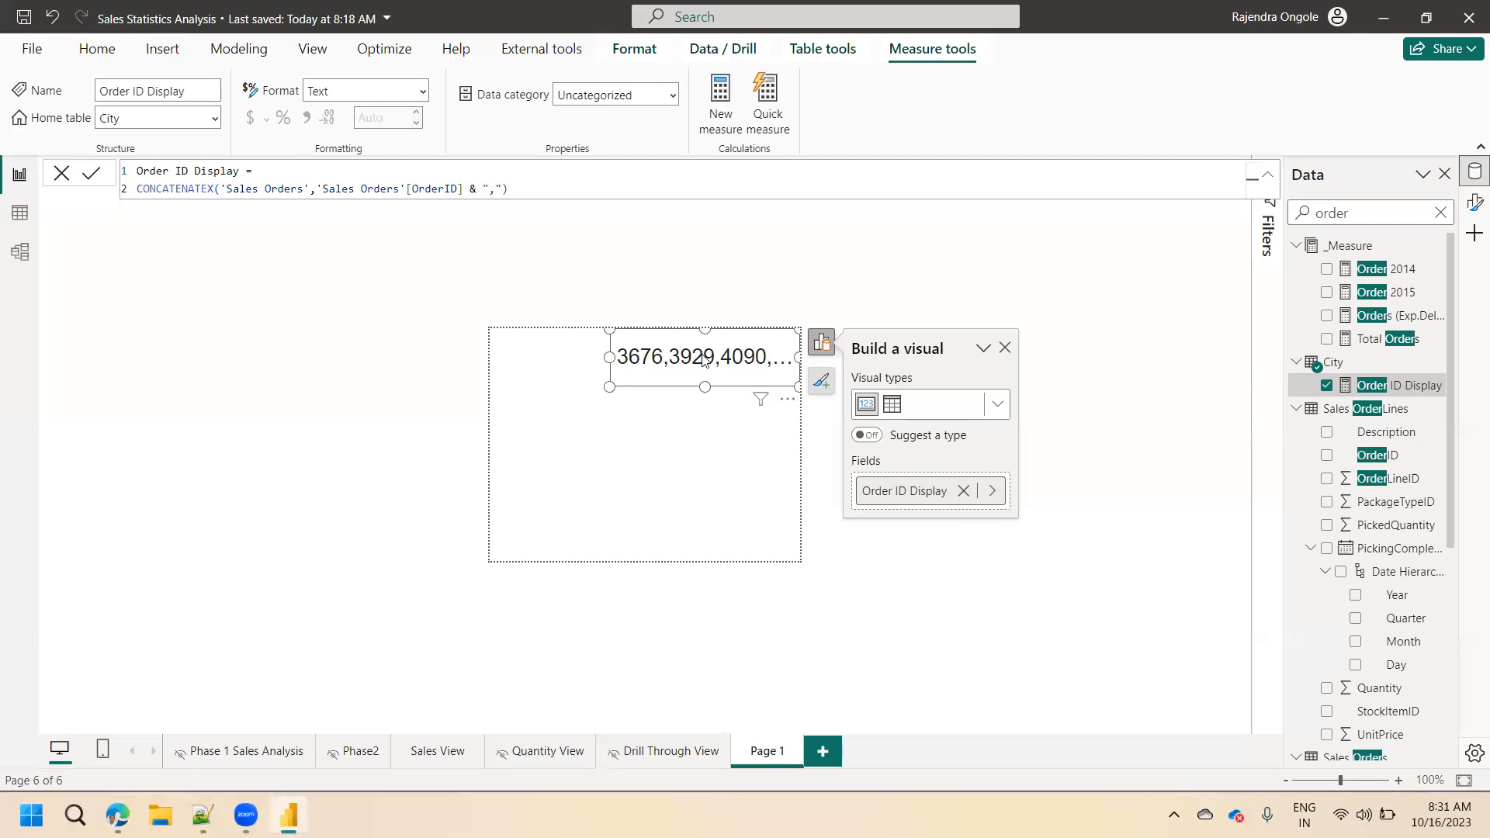
# Deselect the card and preview the tooltip on the October 19, 2013 Total Orders value in the Drill Through View matrix.
pyautogui.click(829, 261)
pyautogui.press('Escape')
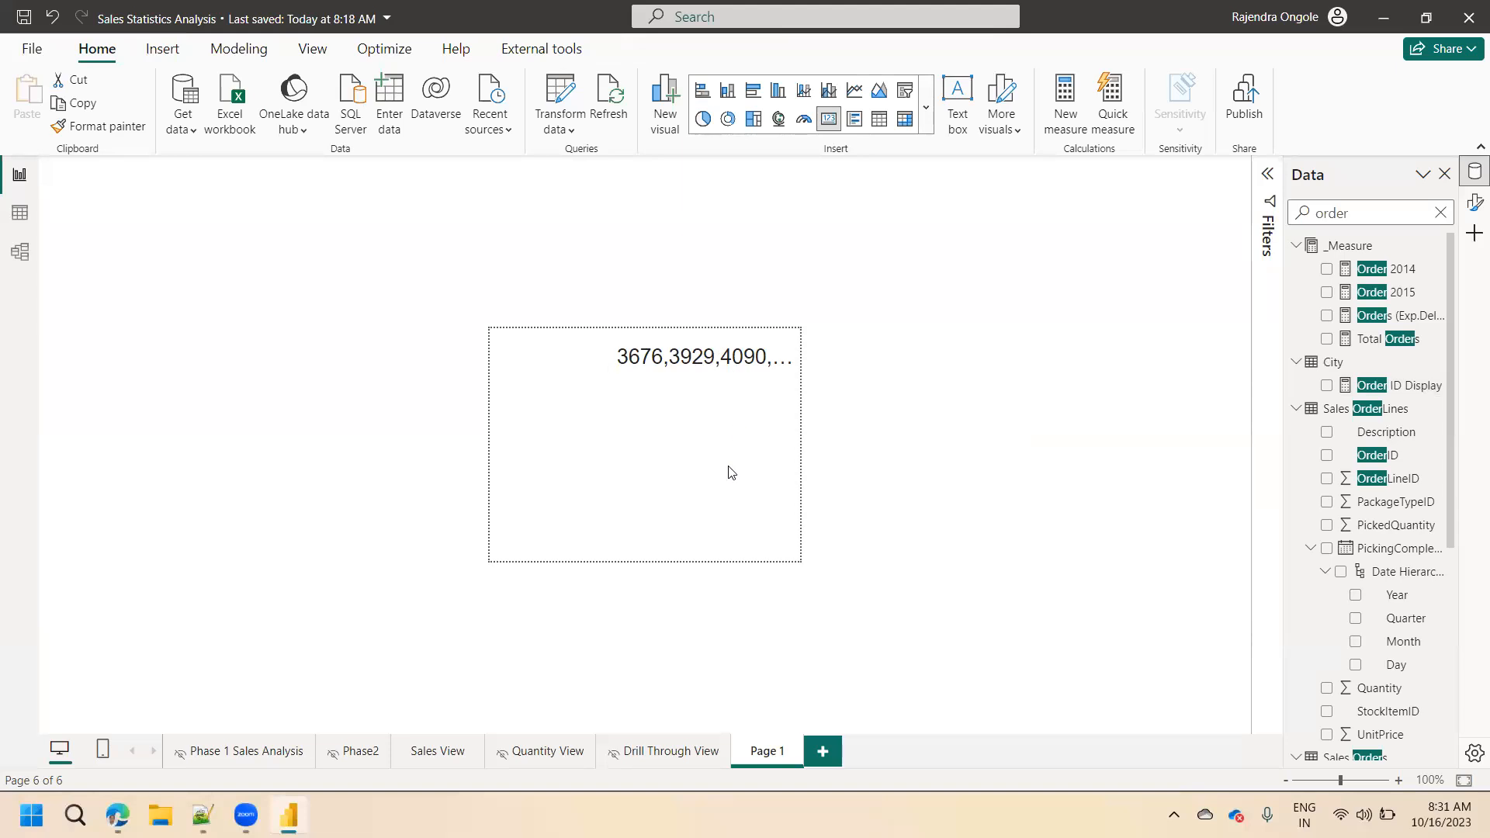
pyautogui.click(661, 754)
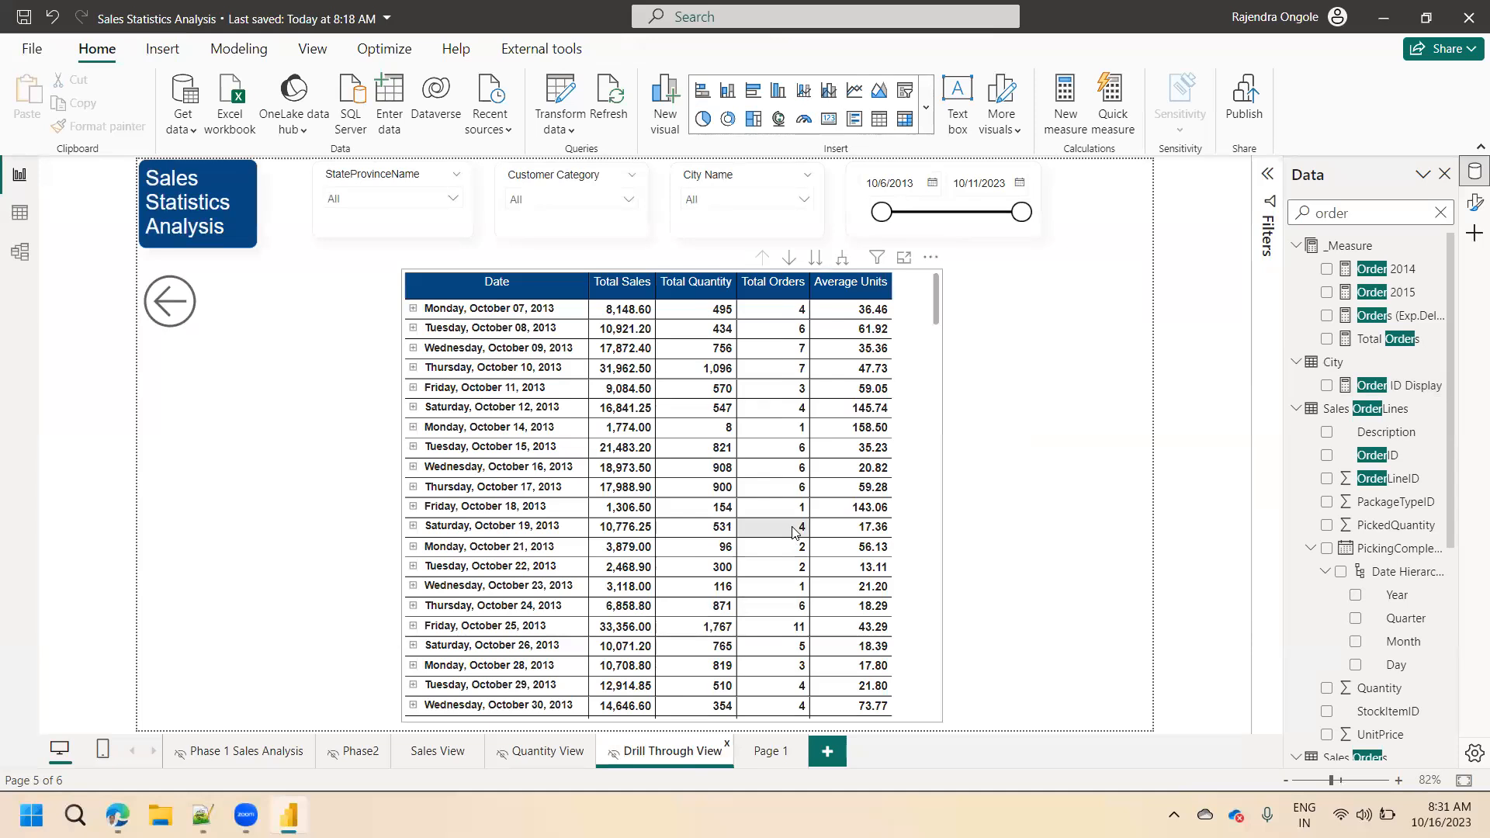
pyautogui.moveTo(793, 532)
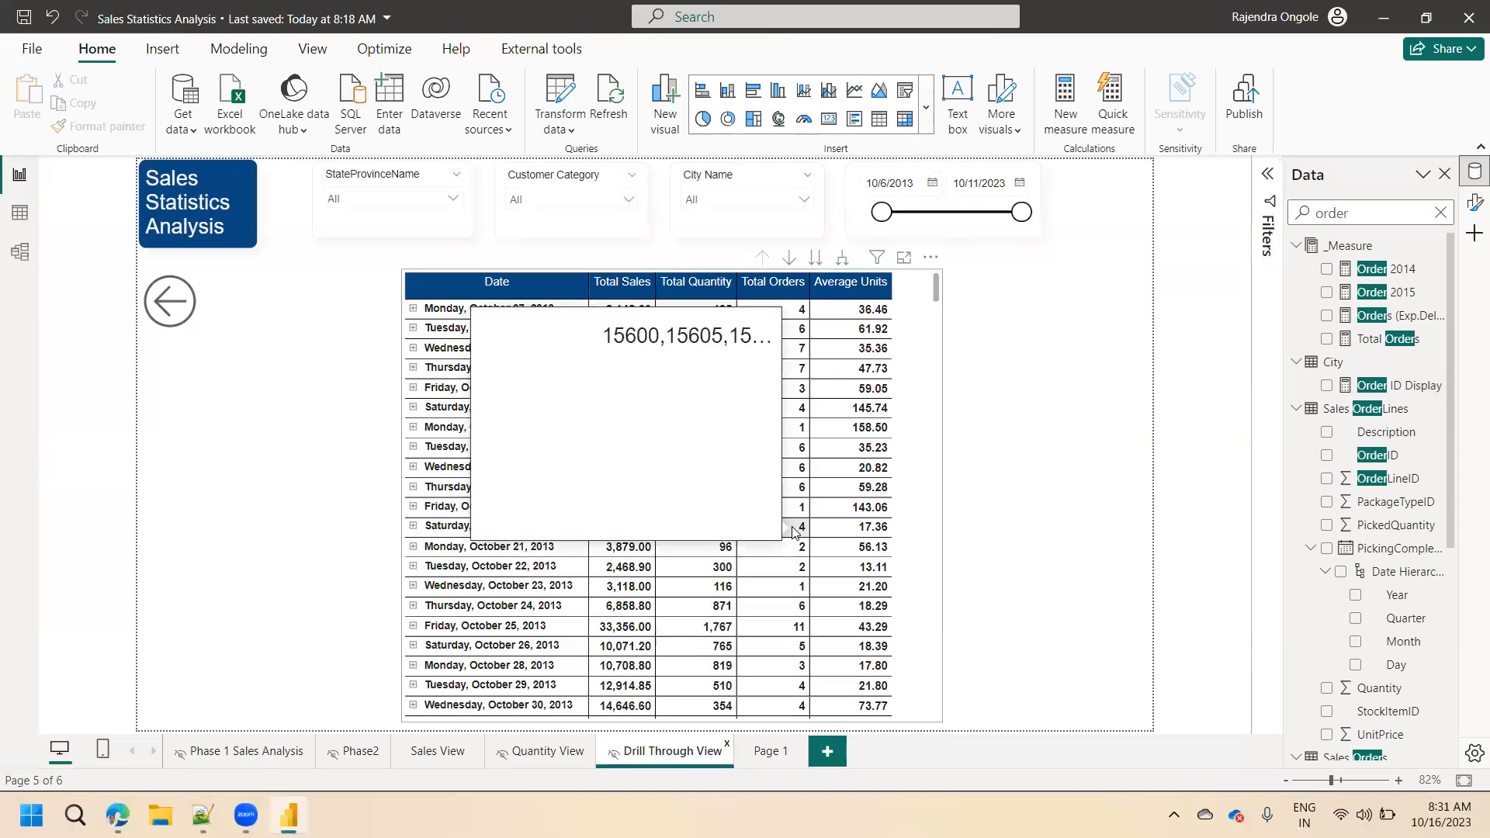
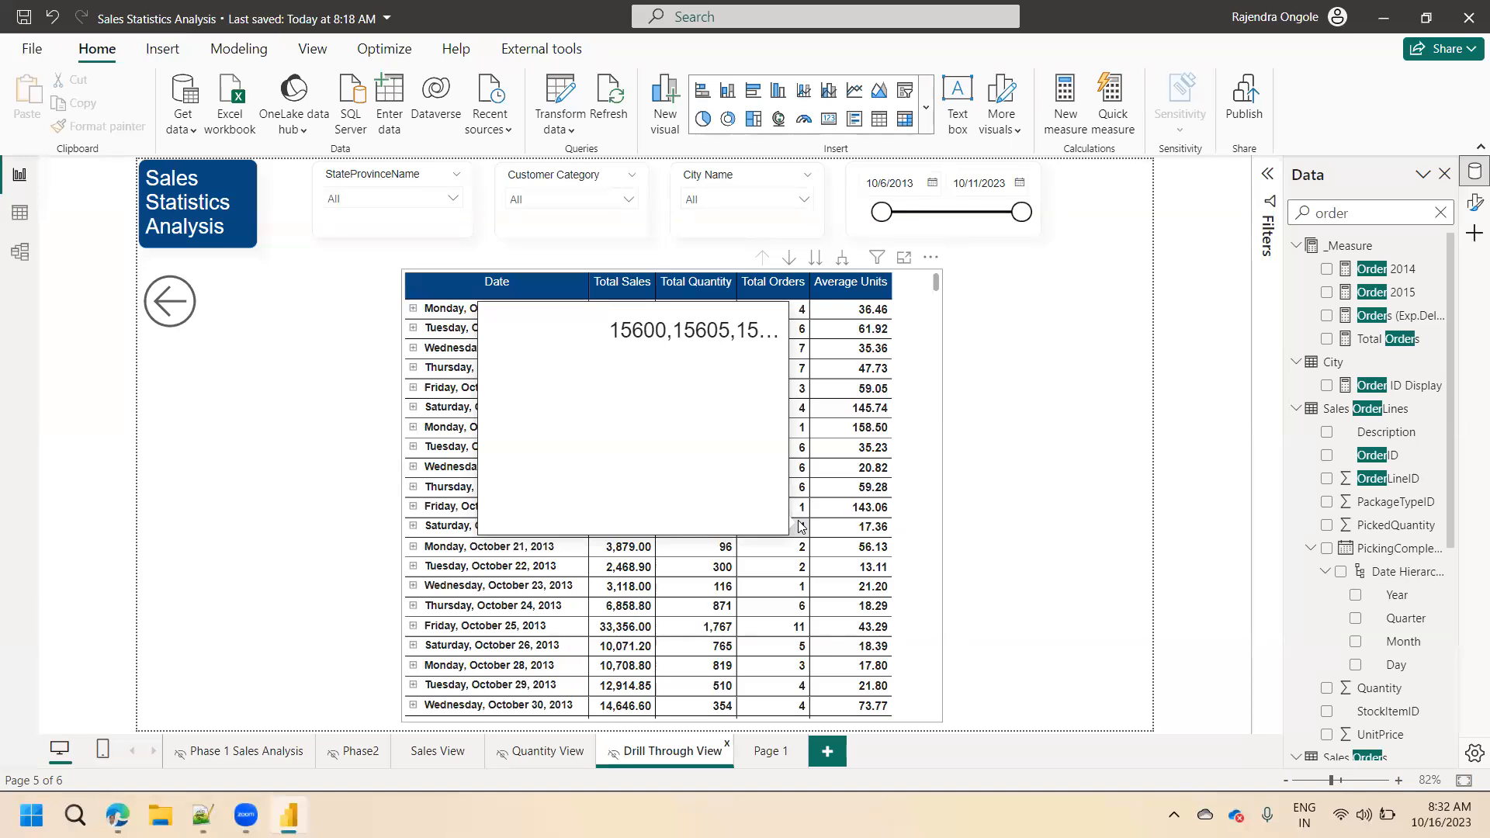
# Widen and flatten the Order ID Display card on Page 1 slightly and set its callout value font size to 10.
pyautogui.click(767, 757)
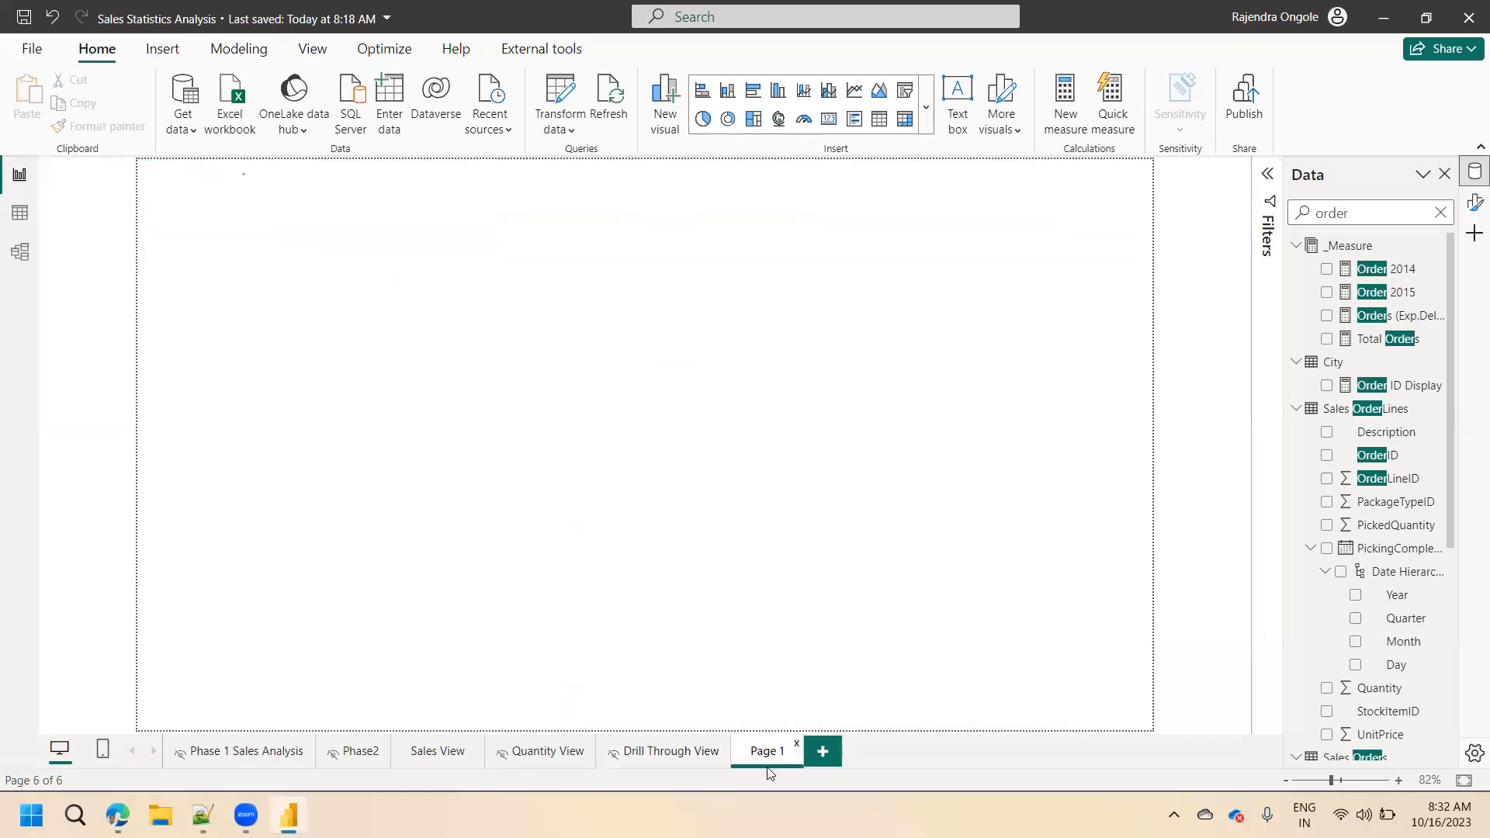
pyautogui.click(654, 379)
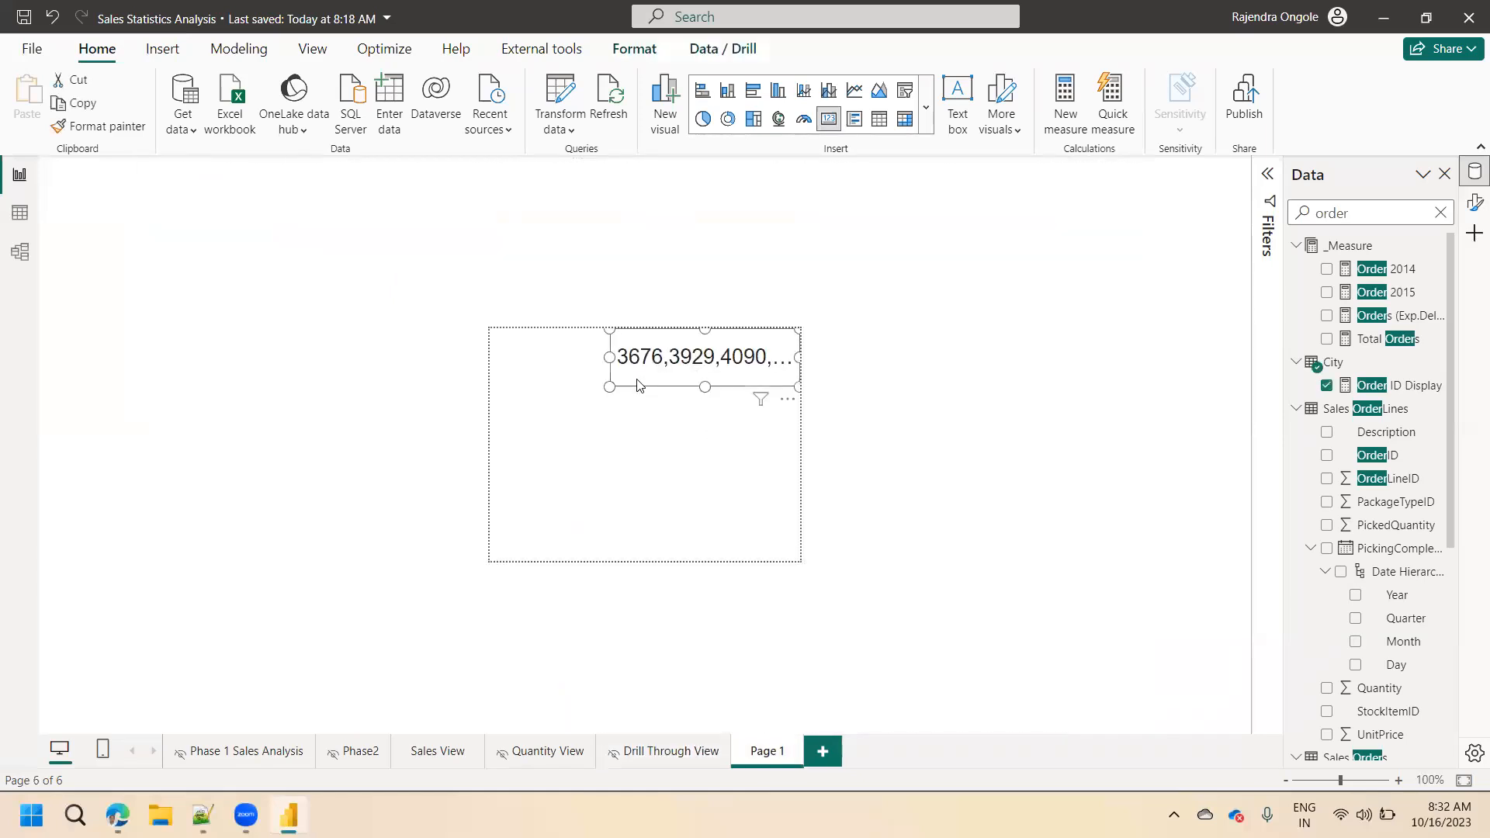
pyautogui.moveTo(613, 384); pyautogui.dragTo(575, 374)
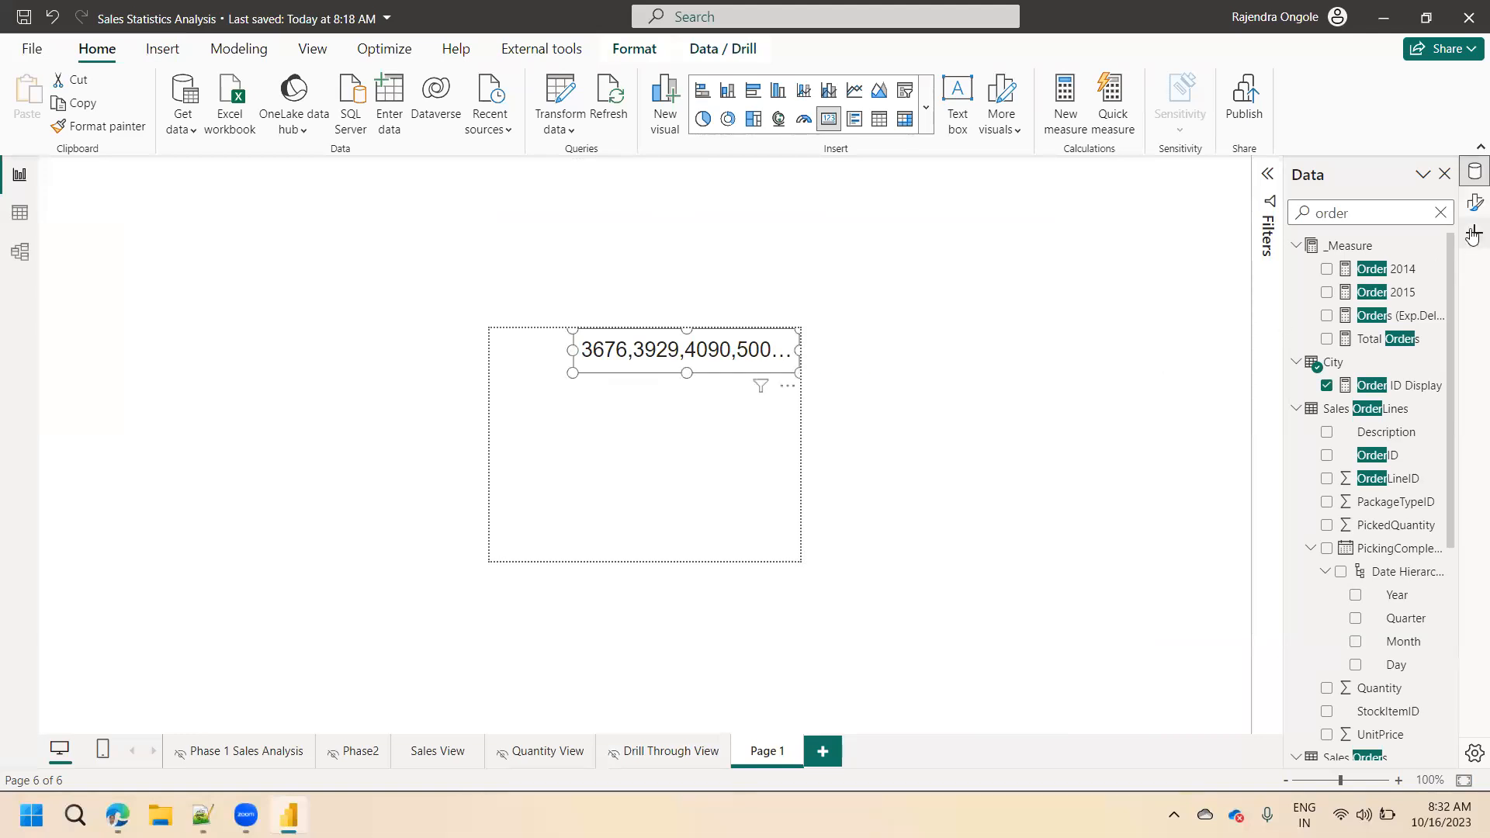
pyautogui.click(1474, 205)
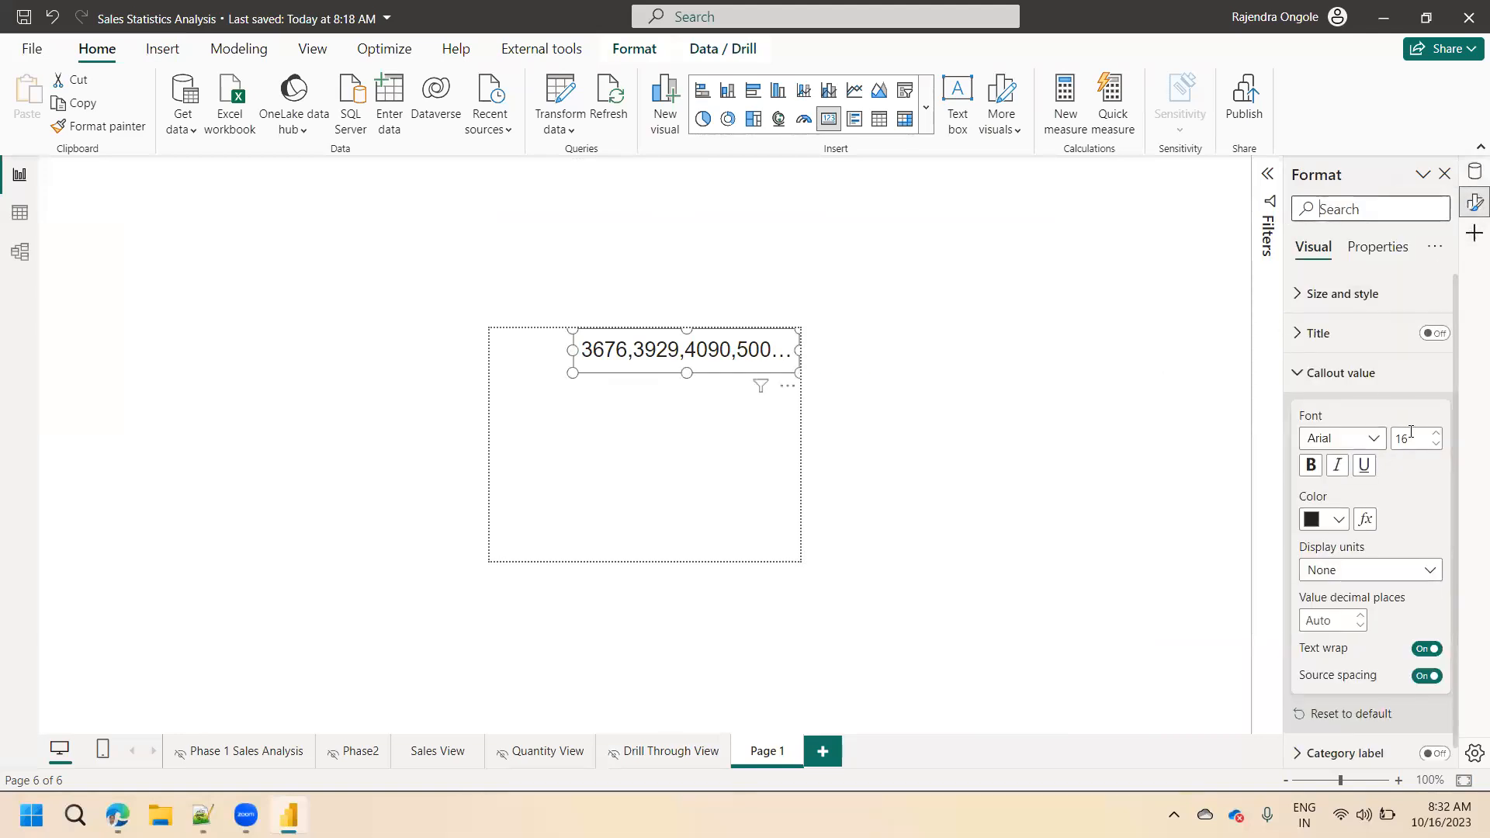
pyautogui.write('10')
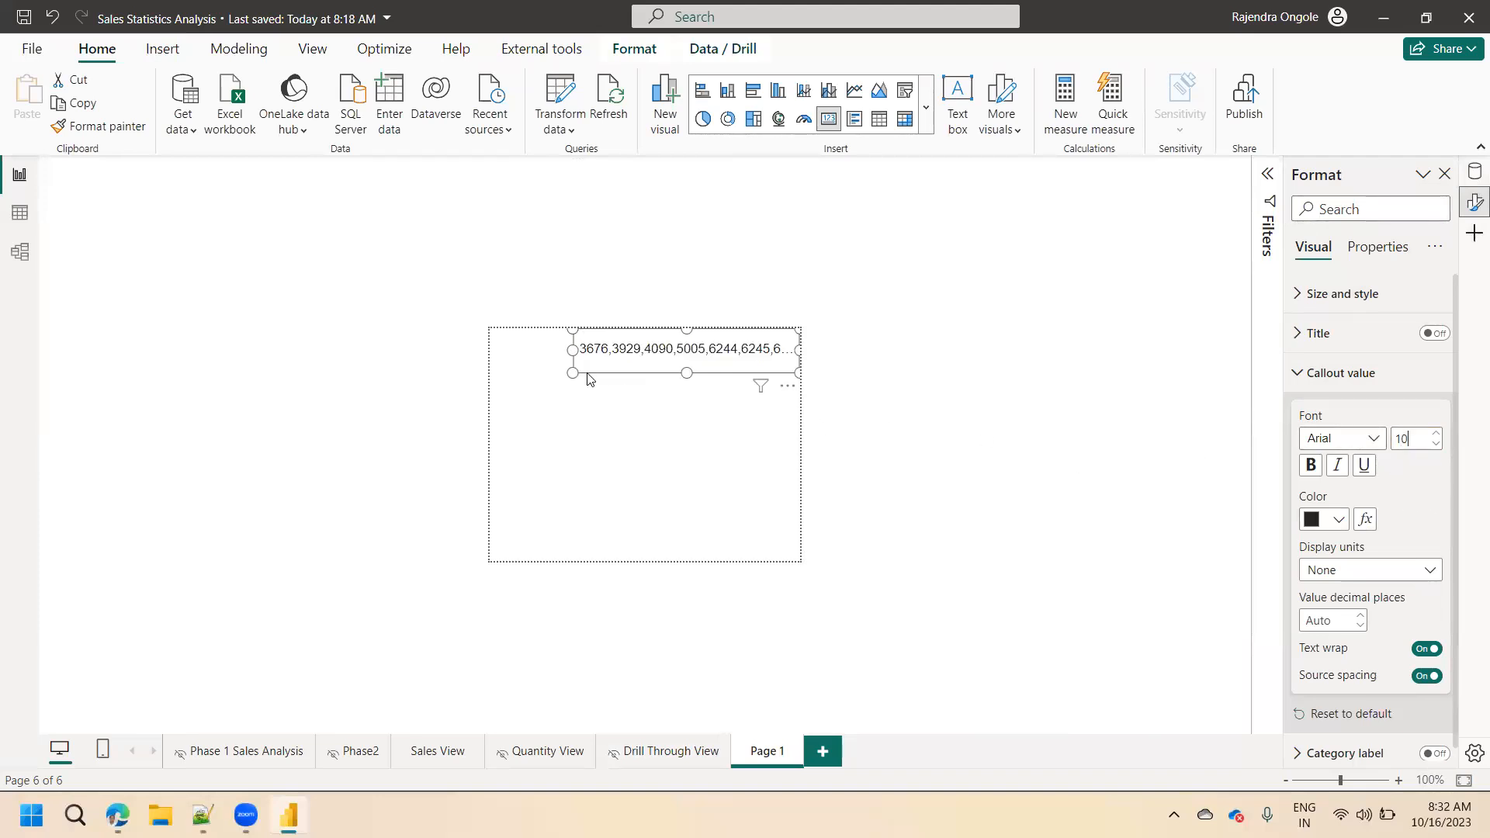
pyautogui.moveTo(574, 373); pyautogui.dragTo(807, 488)
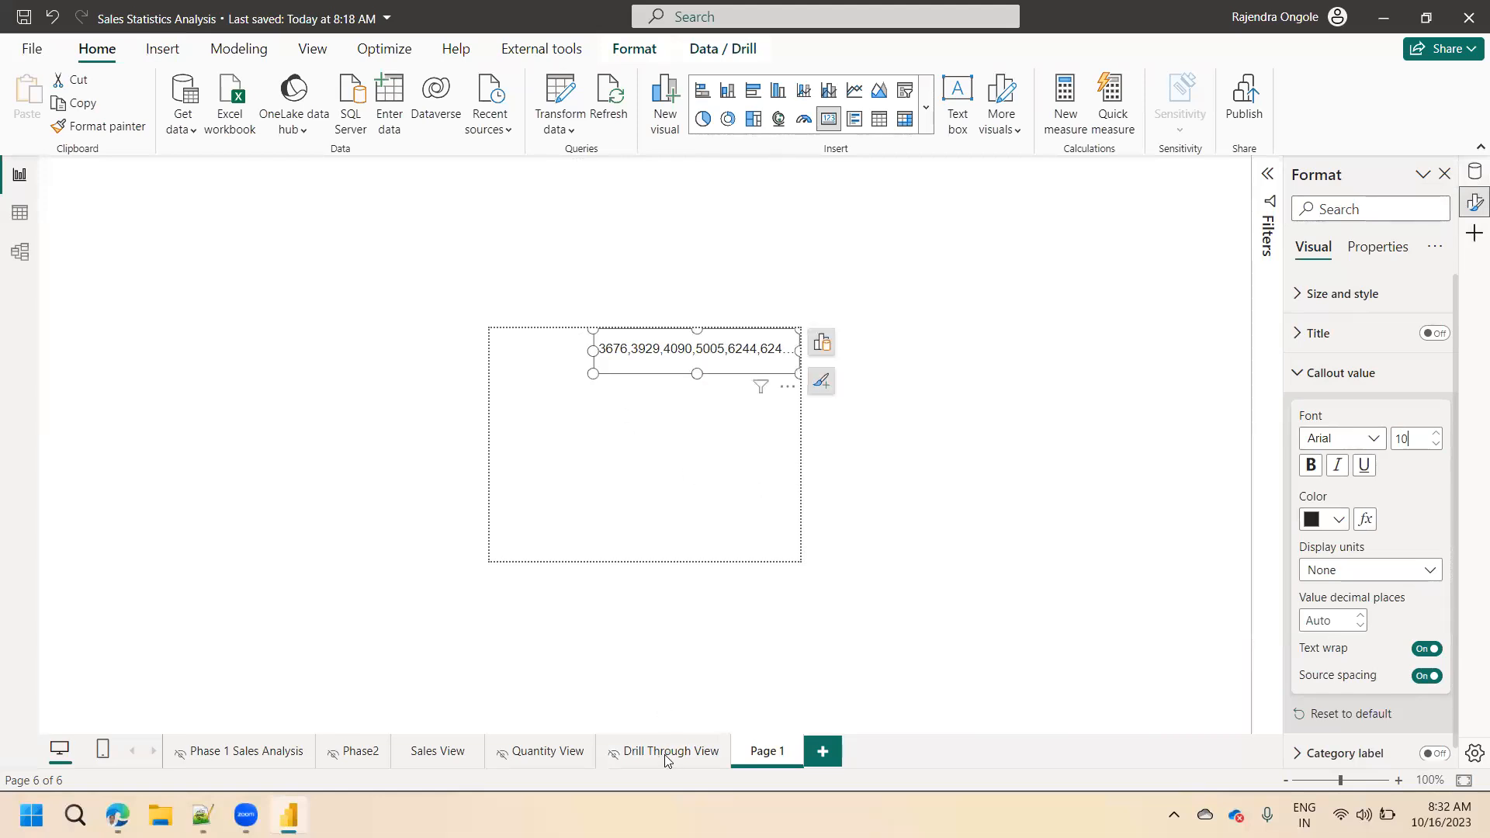
# Preview the tooltip on the October 11 and October 7, 2013 Total Orders values in the Drill Through View matrix.
pyautogui.click(666, 754)
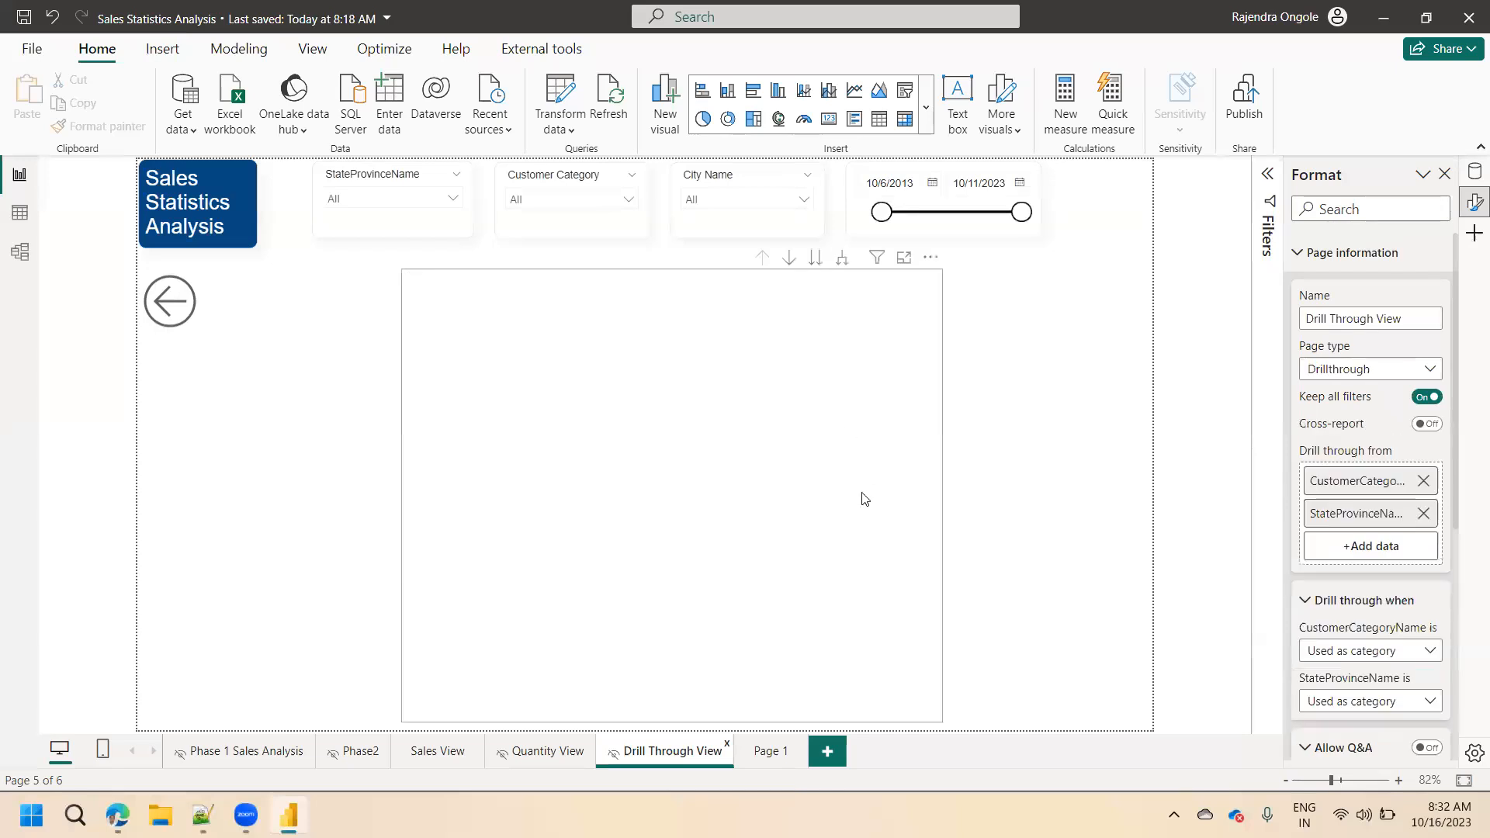
pyautogui.moveTo(803, 415)
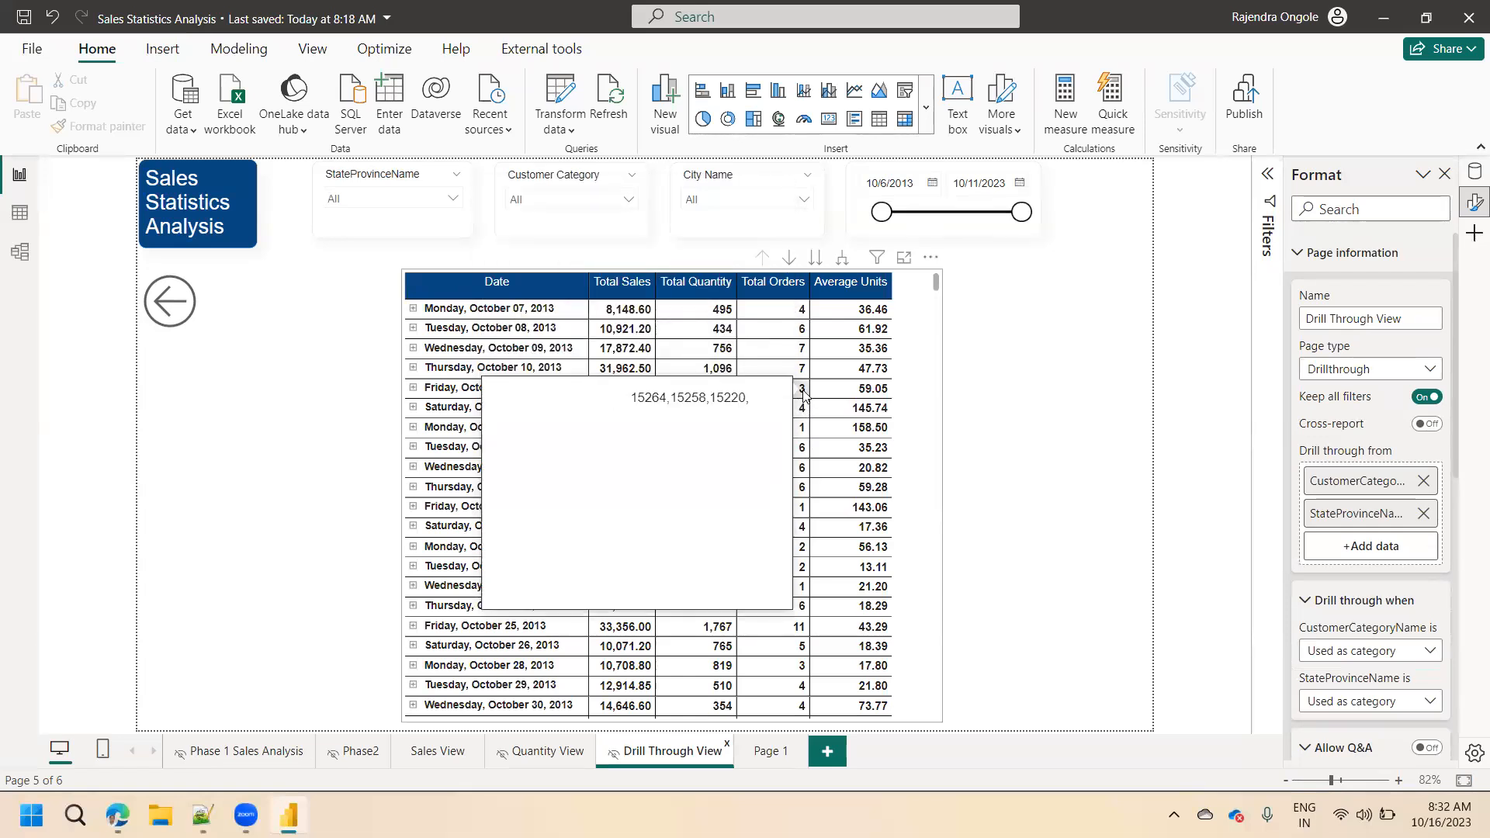
pyautogui.moveTo(802, 319)
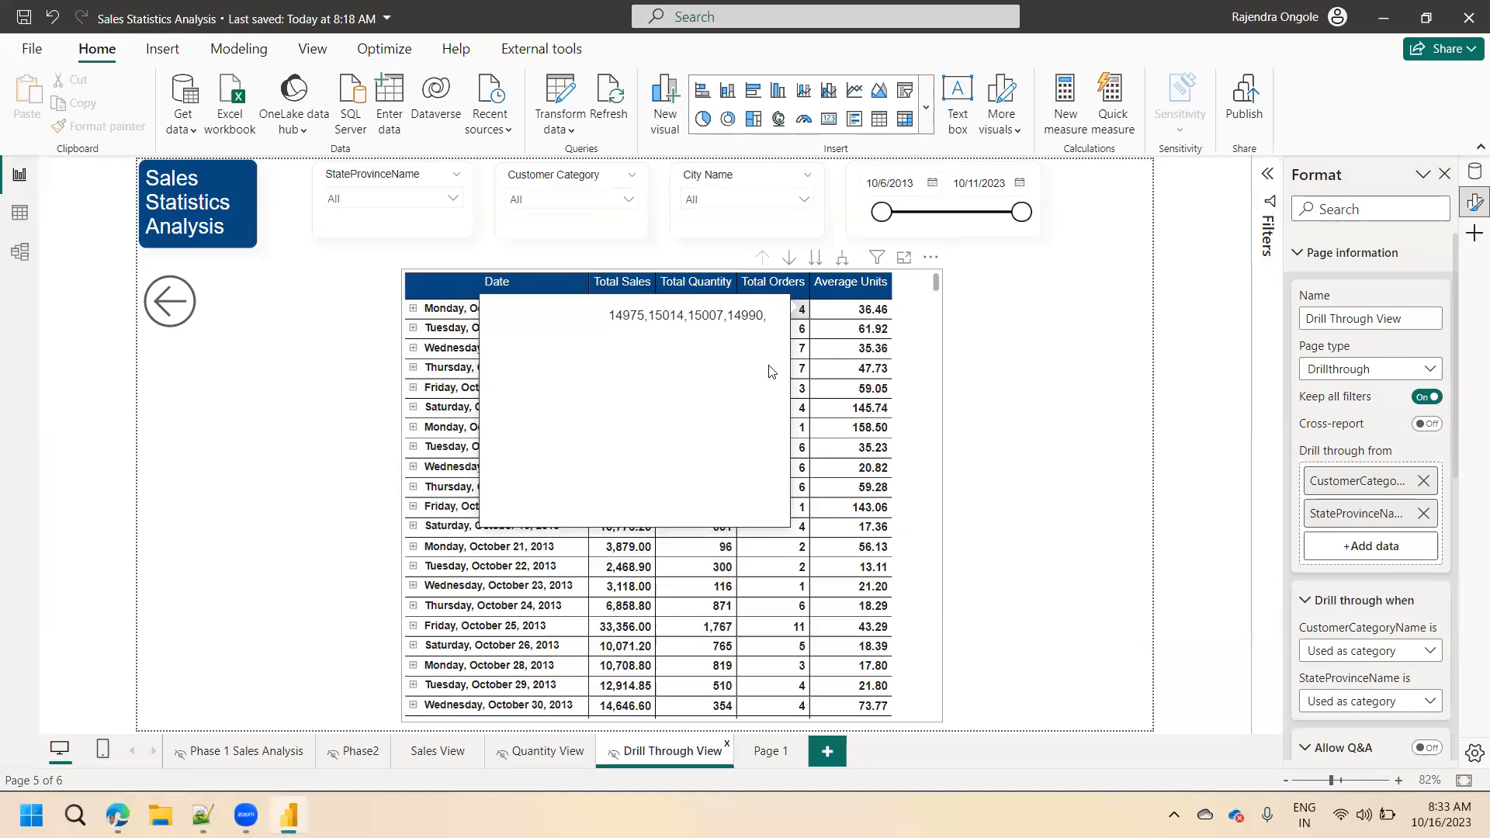
# Open the Order ID Display measure's formula and begin a SWITCH with TRUE() as its expression above the CONCATENATEX line.
pyautogui.click(771, 751)
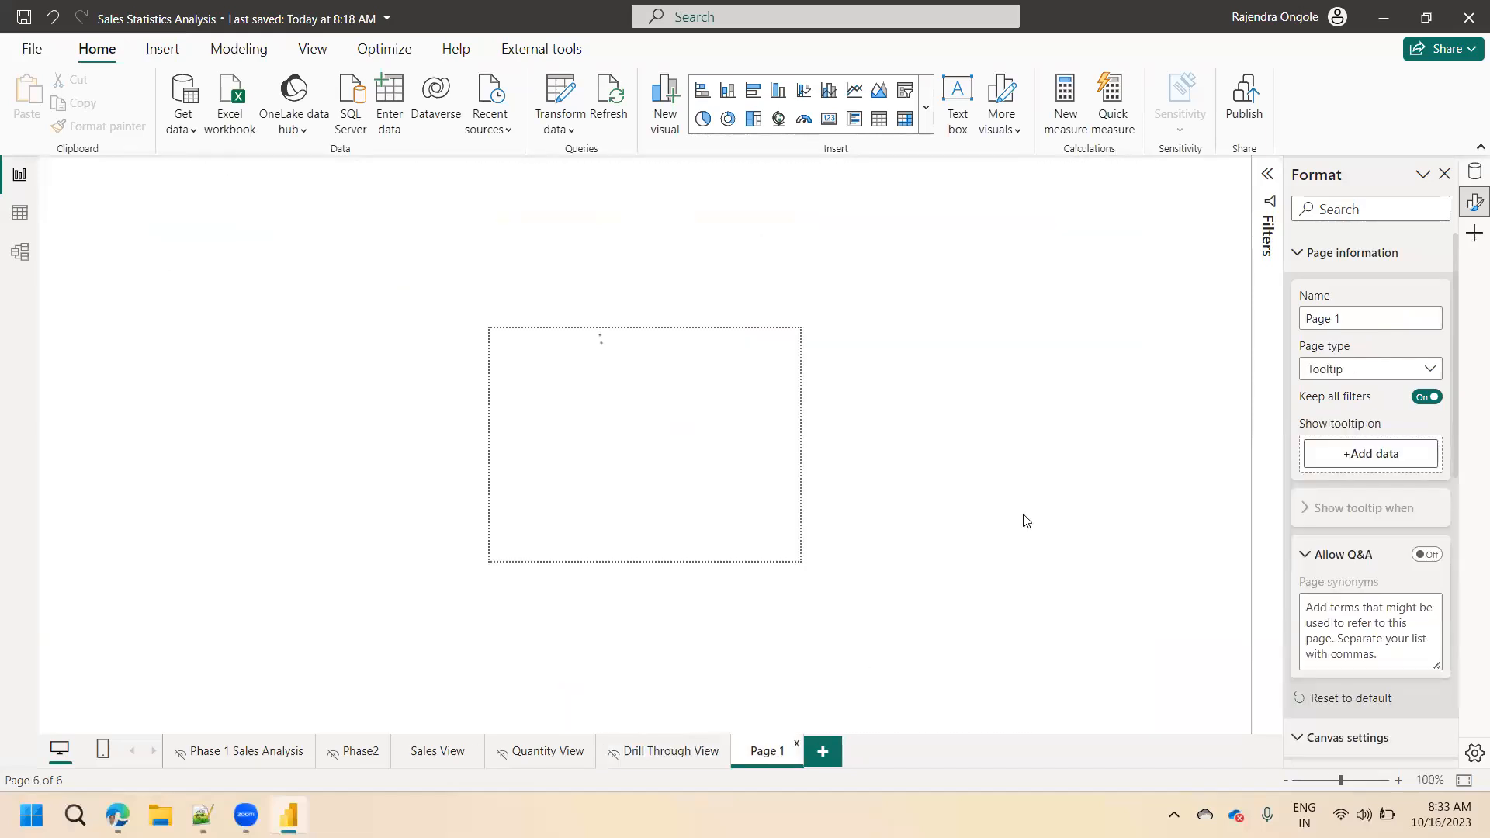
pyautogui.click(1474, 175)
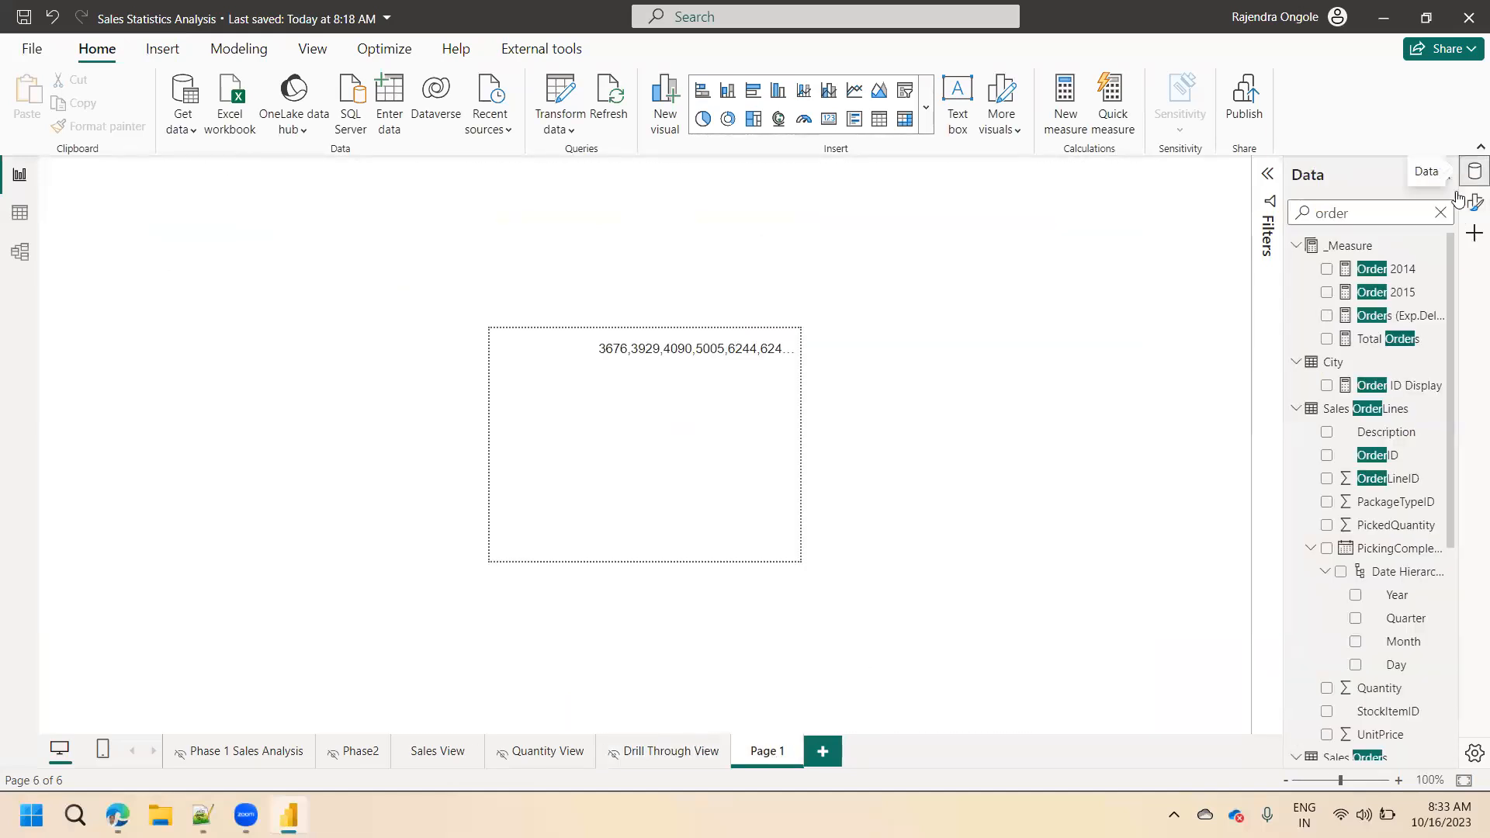
pyautogui.click(1386, 388)
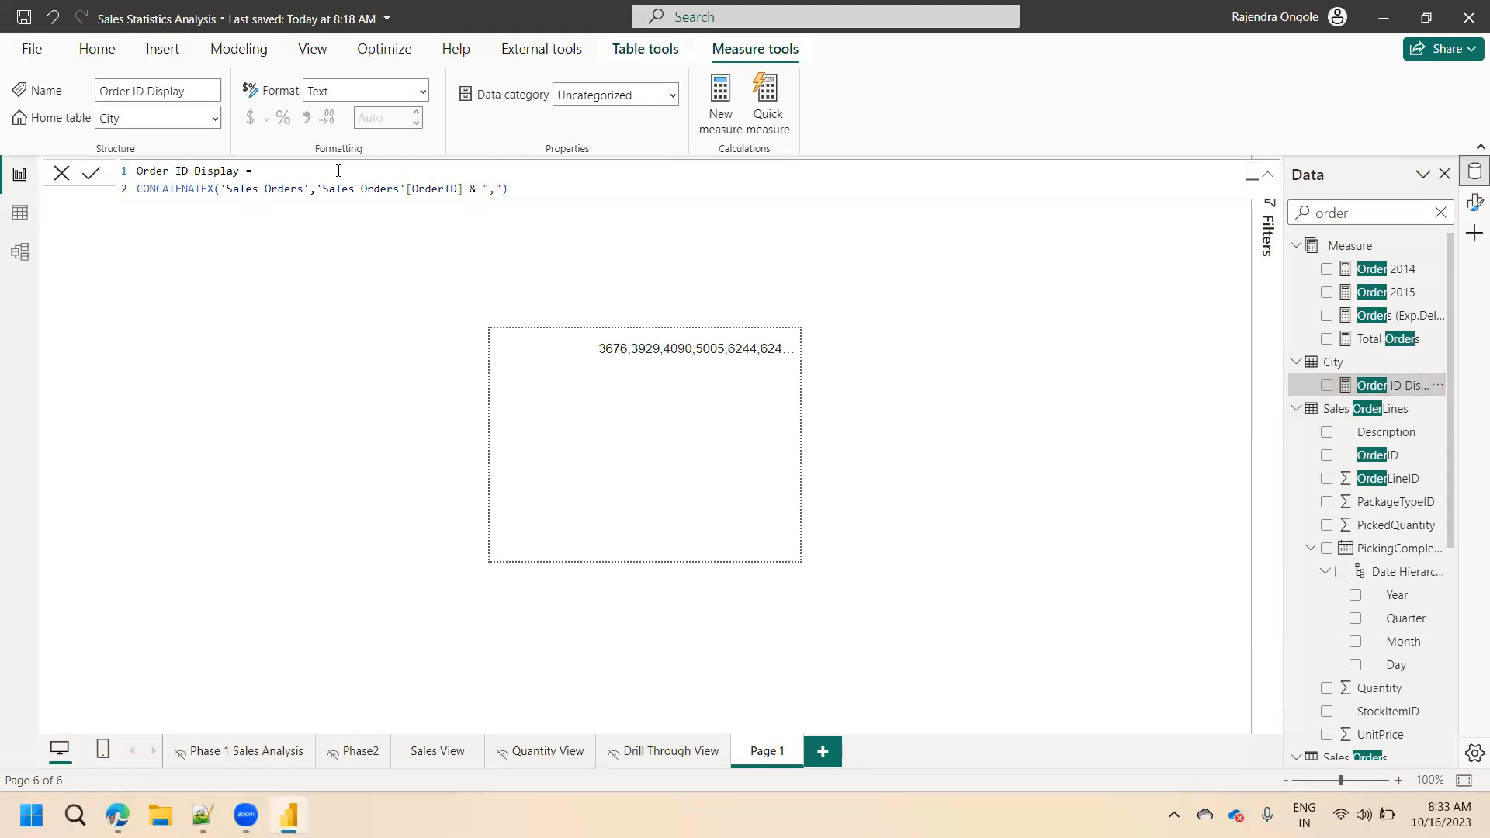
pyautogui.click(313, 171)
pyautogui.hotkey('shift', 'Return')
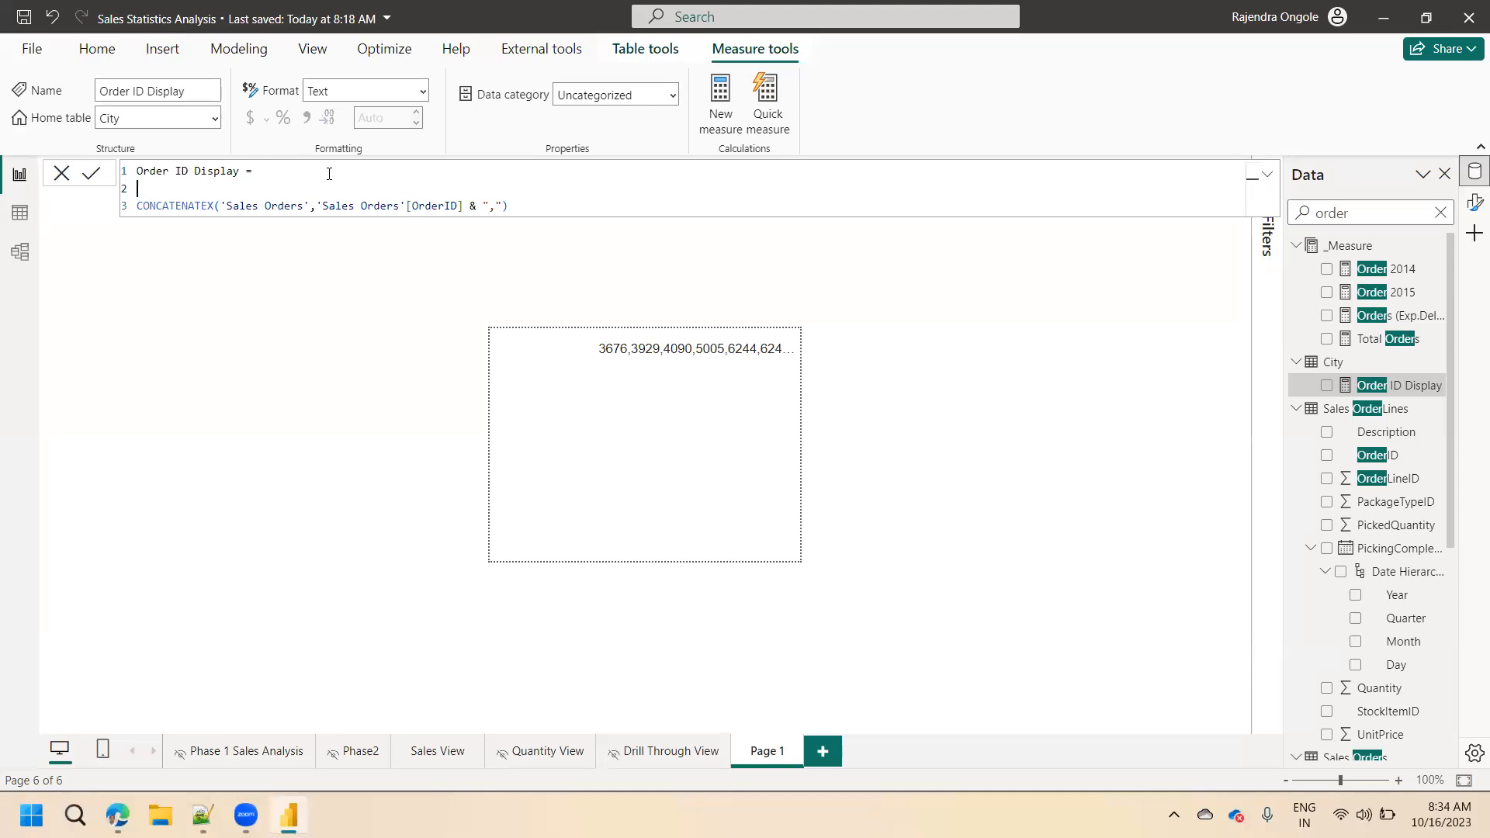
pyautogui.write('sw')
pyautogui.press('Tab')
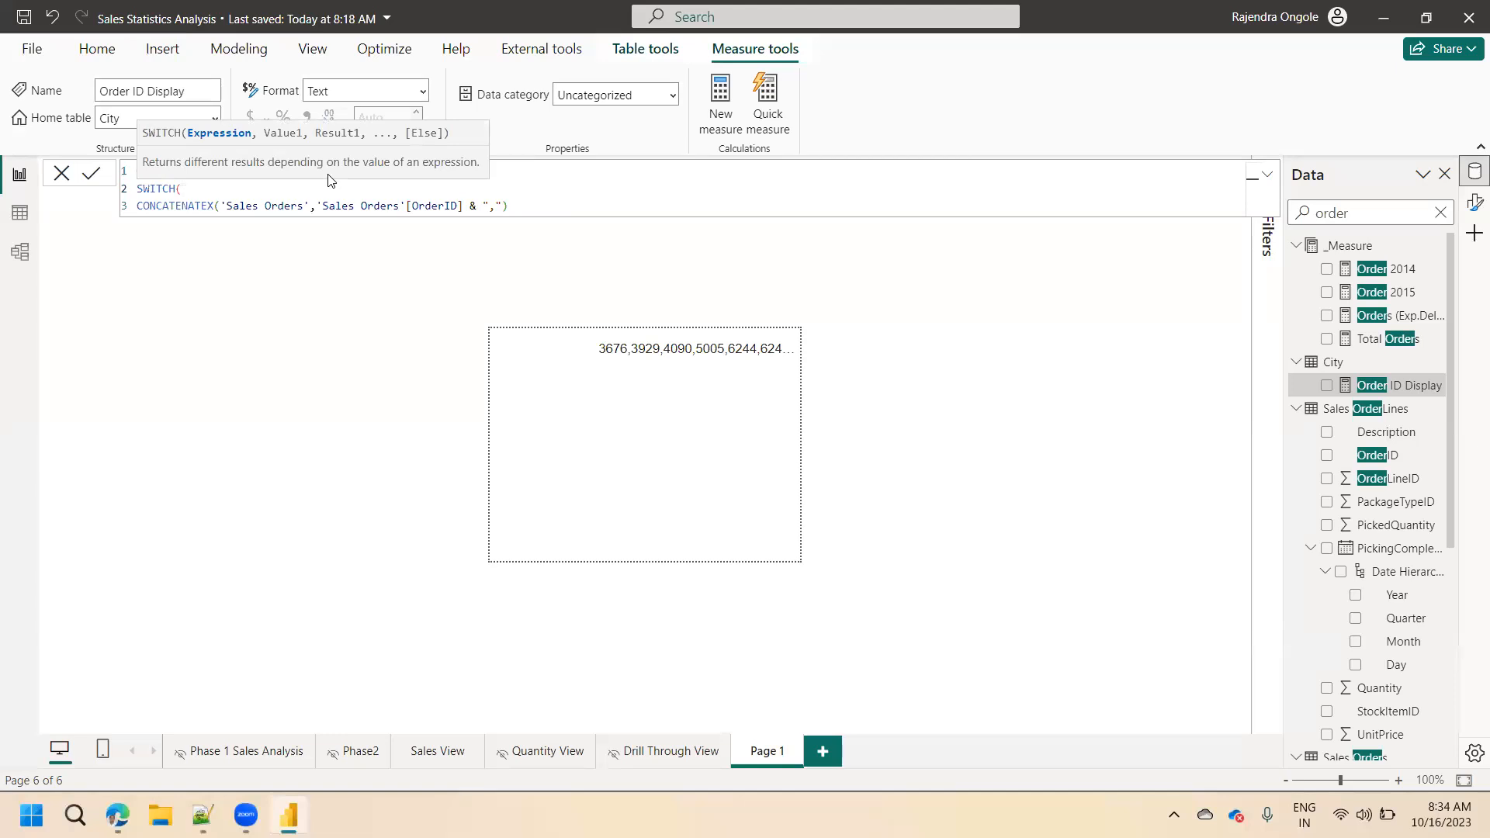
pyautogui.write('true')
pyautogui.press('Tab')
pyautogui.write('),')
pyautogui.hotkey('shift', 'Return')
# Start the first SWITCH condition with the DISTINCTCOUNT function.
pyautogui.write('dis')
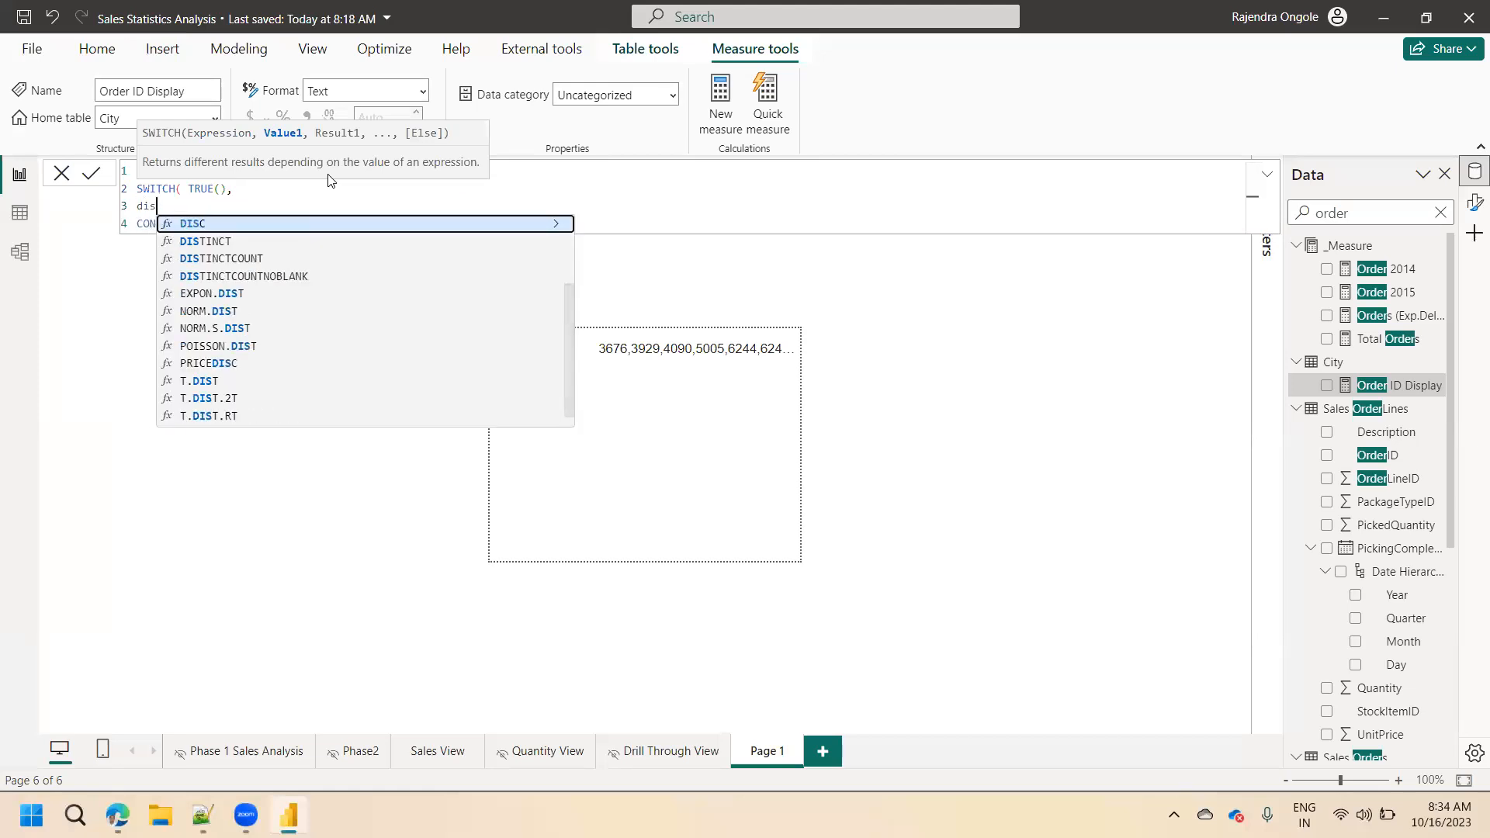
pyautogui.press('Down')
pyautogui.press('Down')
pyautogui.press('Tab')
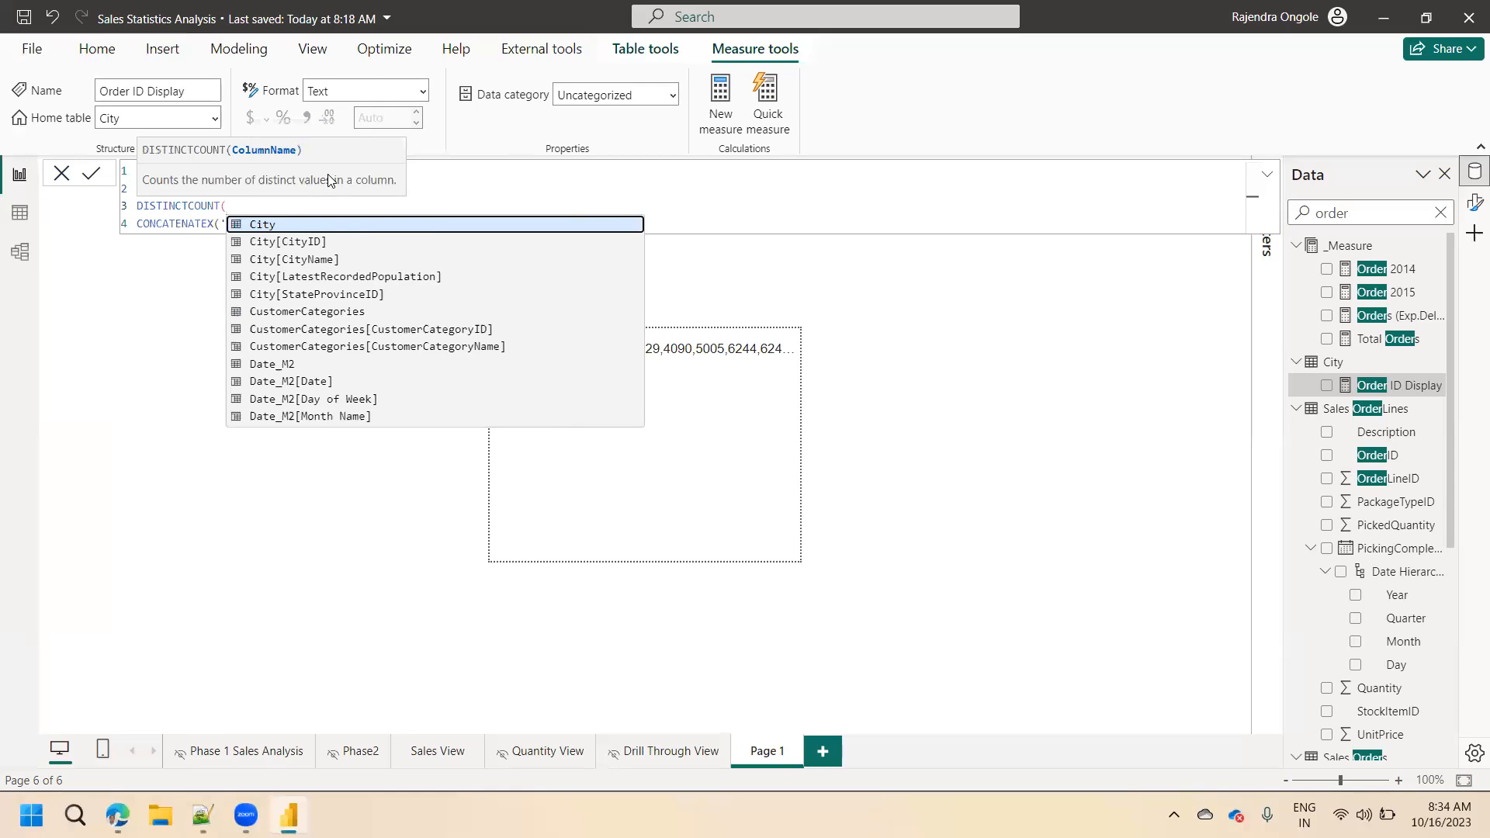
# Supply 'Sales Orders'[OrderID] as the DISTINCTCOUNT column and close its parenthesis.
pyautogui.write('order')
pyautogui.press('Escape')
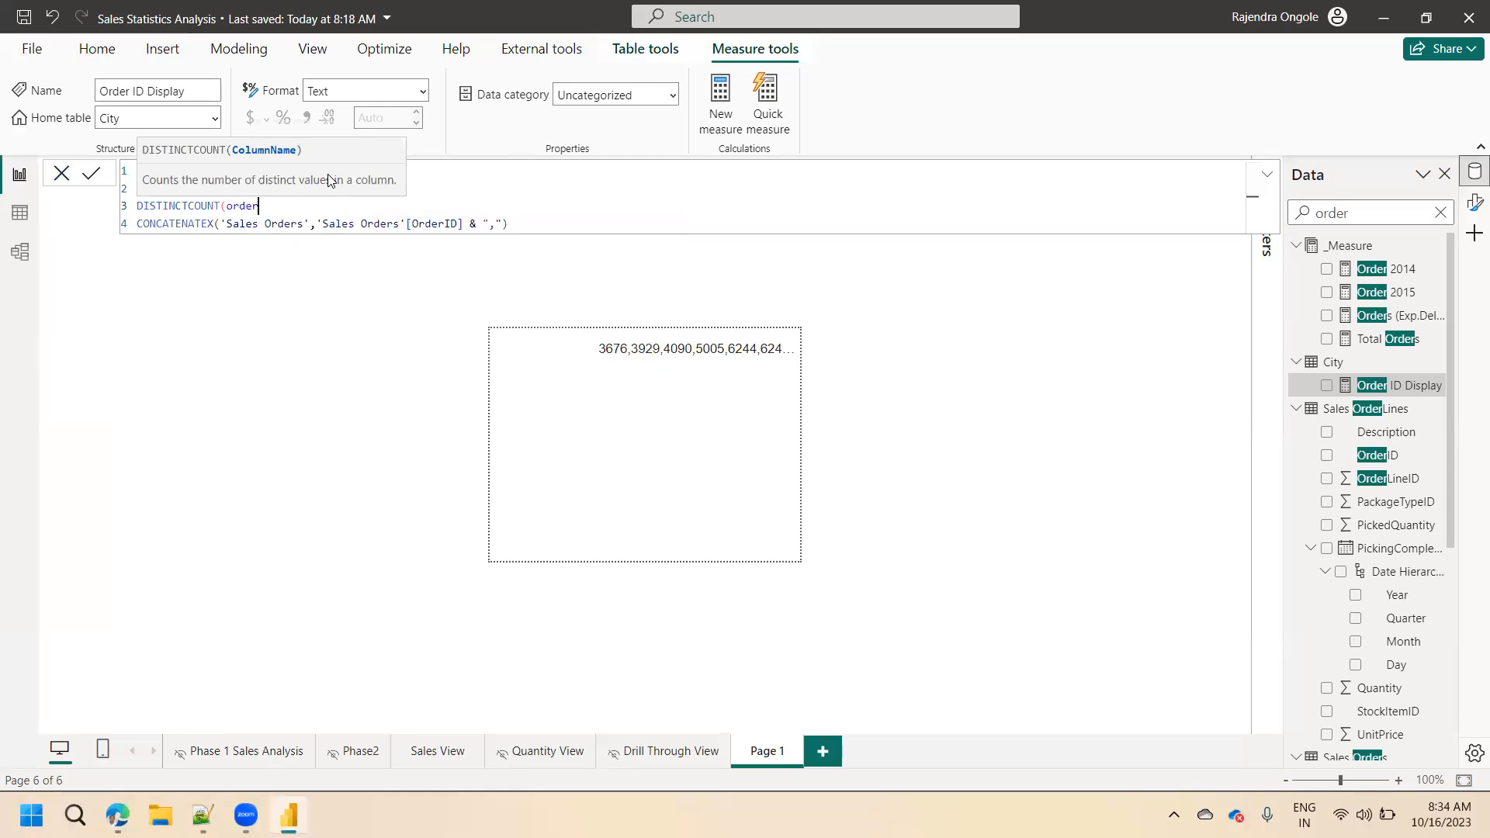
pyautogui.press('BackSpace')
pyautogui.press('Down')
pyautogui.press('Down')
pyautogui.press('Down')
pyautogui.press('Down')
pyautogui.press('Down')
pyautogui.press('Down')
pyautogui.press('Down')
pyautogui.press('Down')
pyautogui.press('Down')
pyautogui.press('Down')
pyautogui.press('Down')
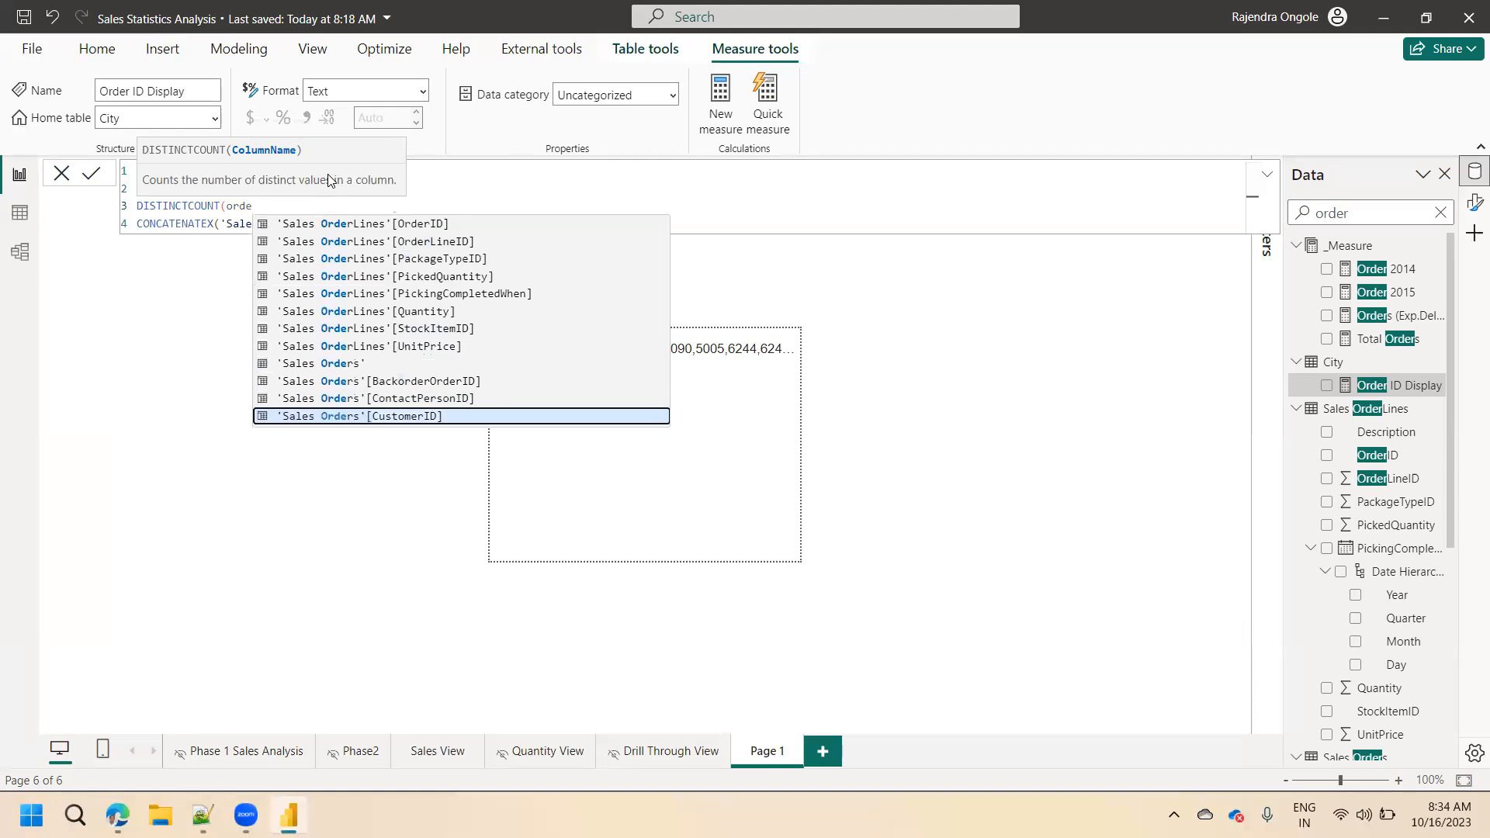
pyautogui.press('Down')
pyautogui.press('Down')
pyautogui.press('Down')
pyautogui.press('Down')
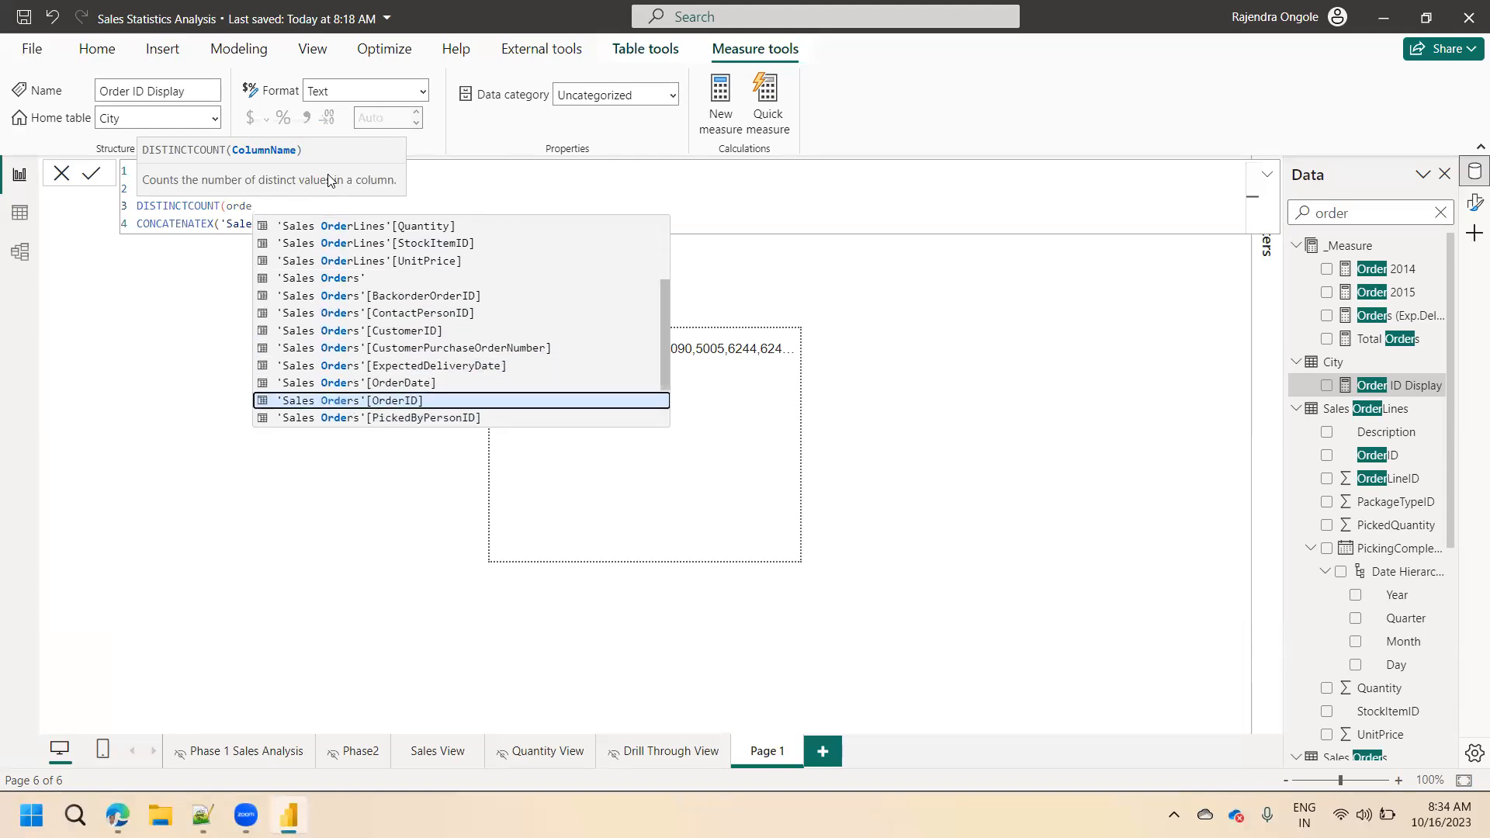
pyautogui.press('Tab')
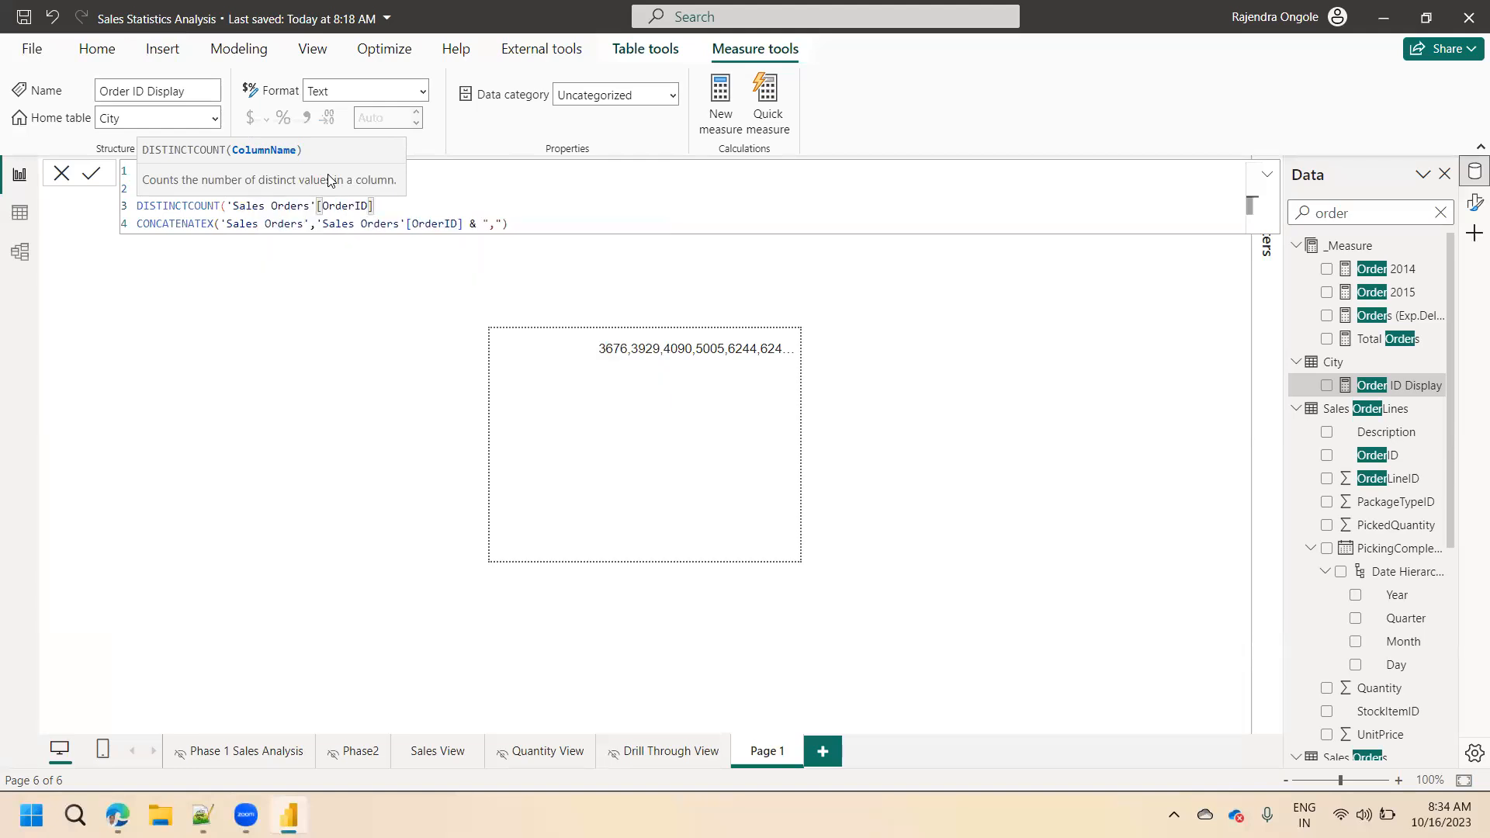
pyautogui.write(')')
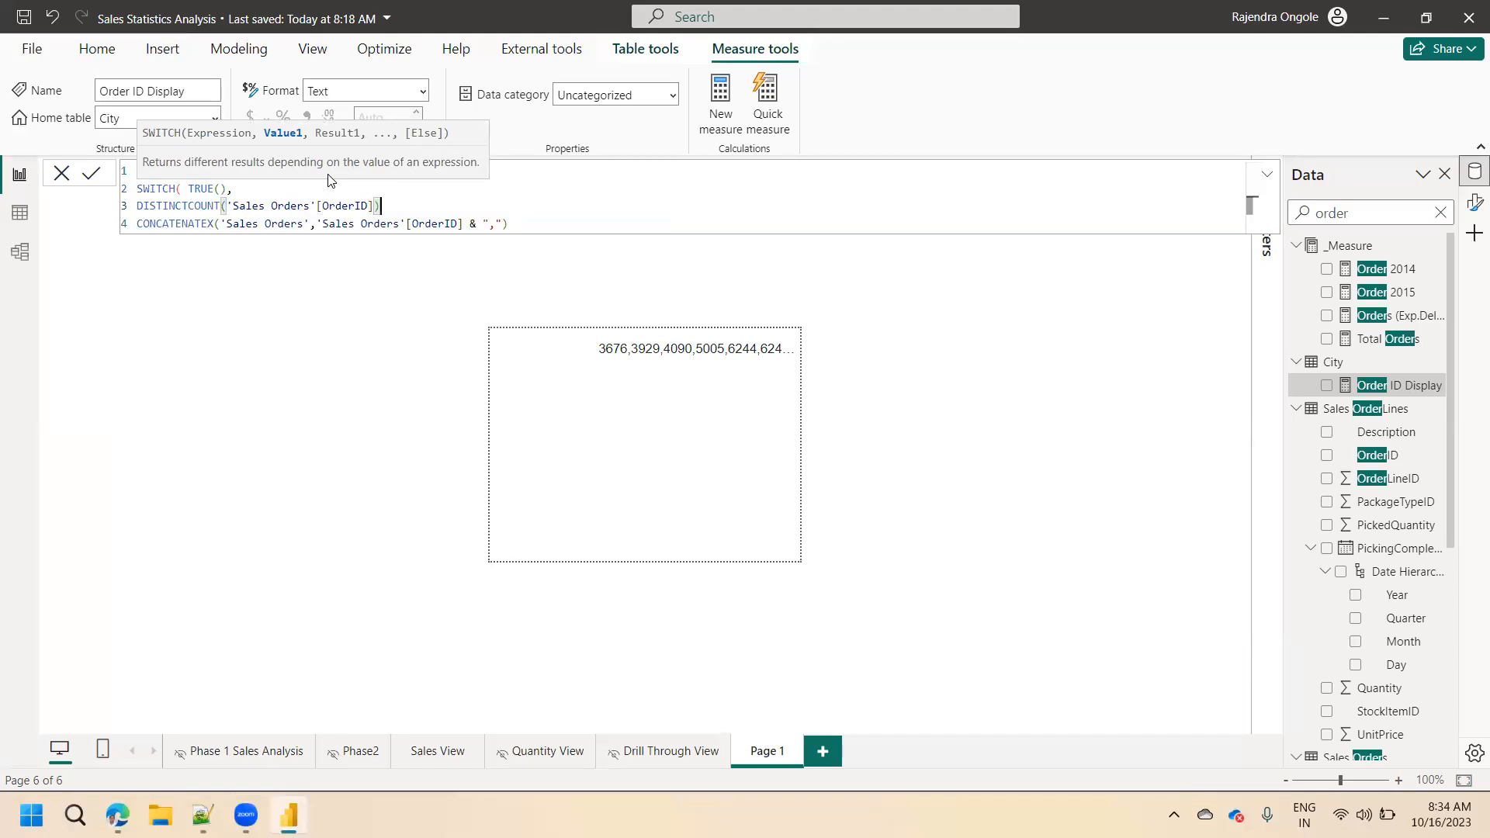
pyautogui.write('>=5 ,"')
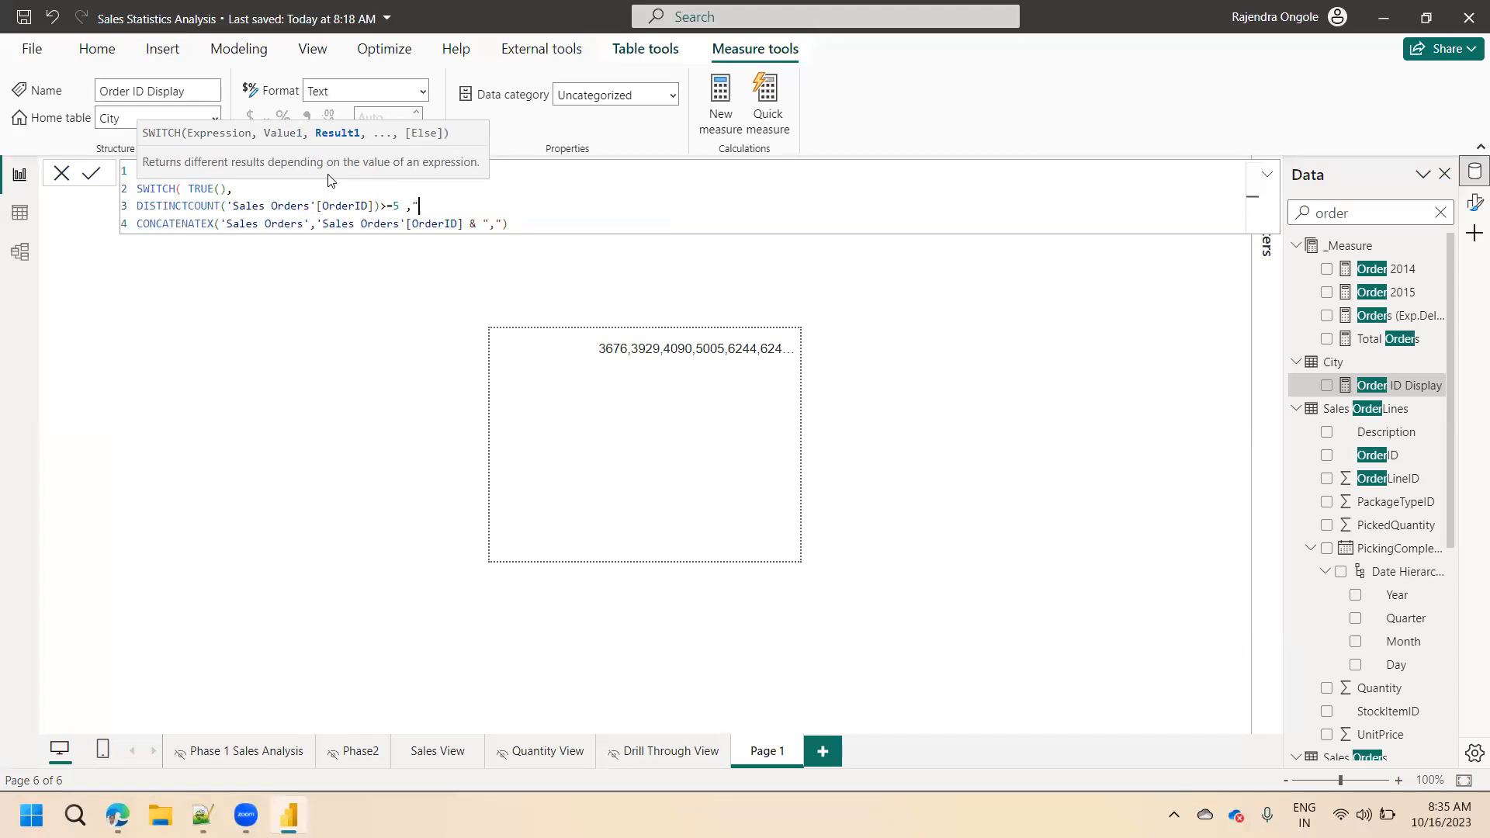
pyautogui.write('5+ Orders Shown",')
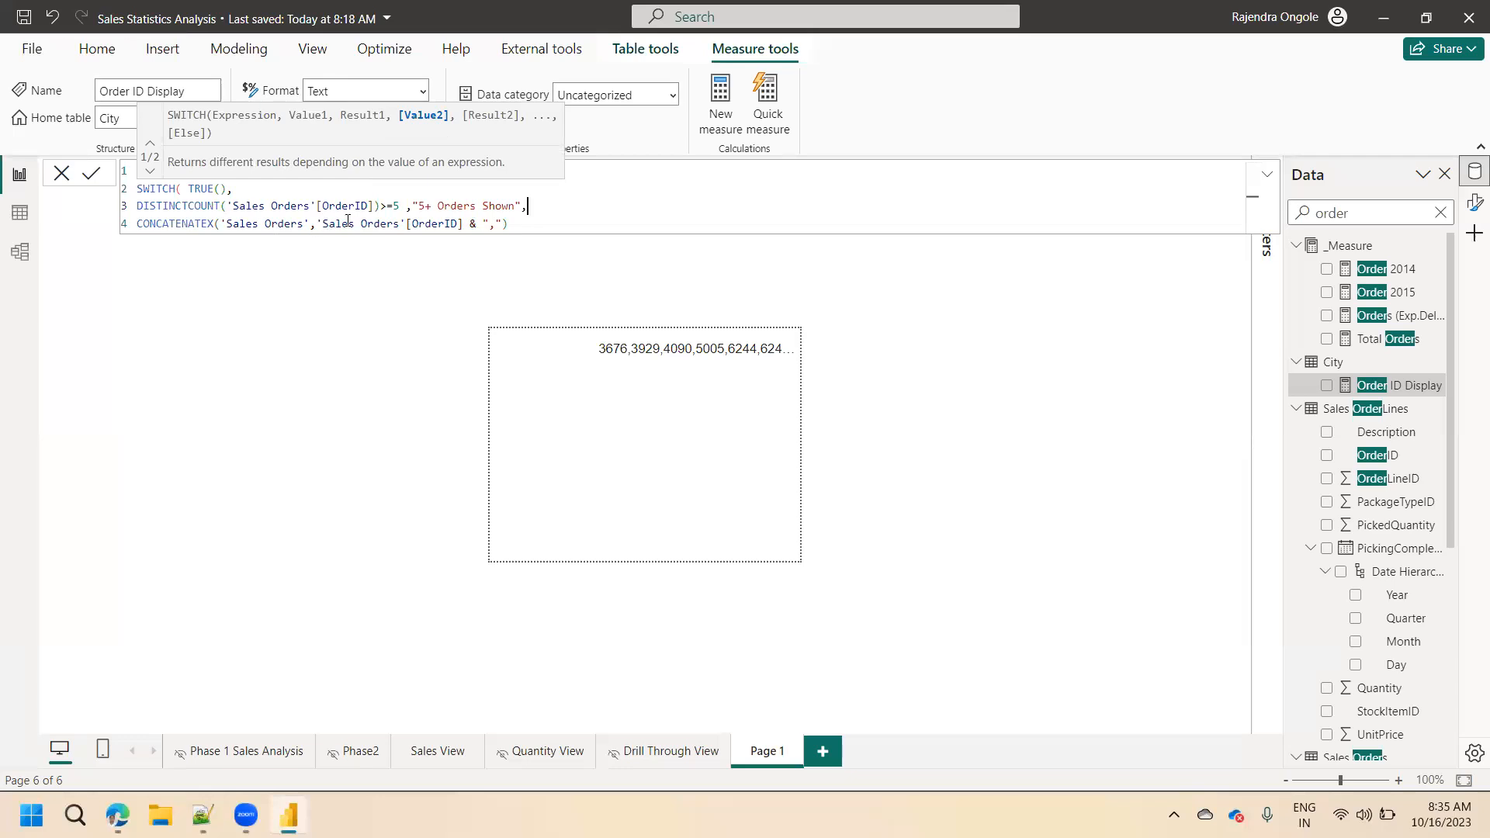
# Complete the condition as >=5 with the result "5+ Orders Shown", leaving CONCATENATEX as the SWITCH fallback, and commit the measure.
pyautogui.click(475, 225)
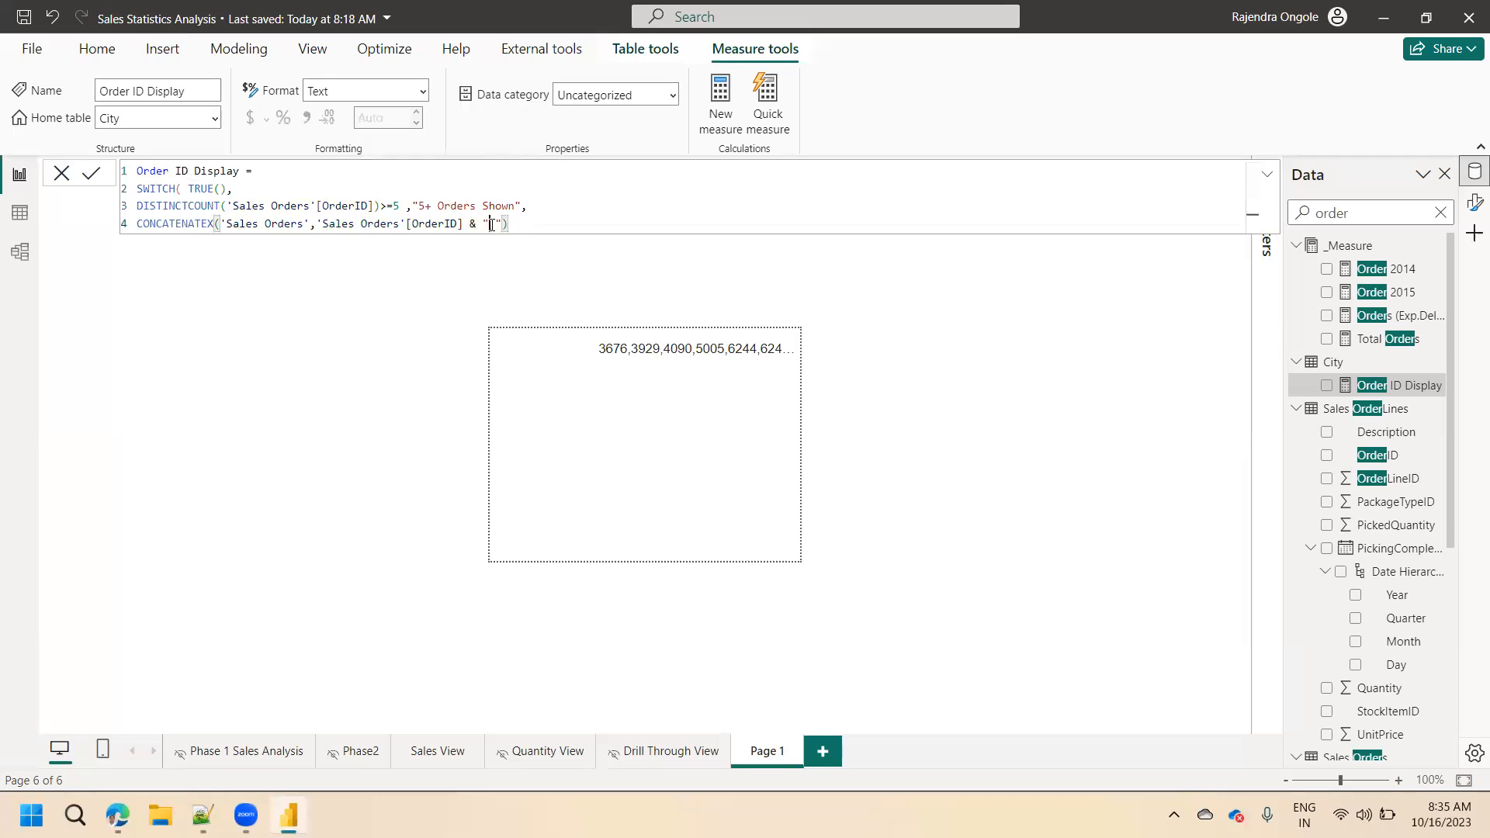
pyautogui.click(97, 179)
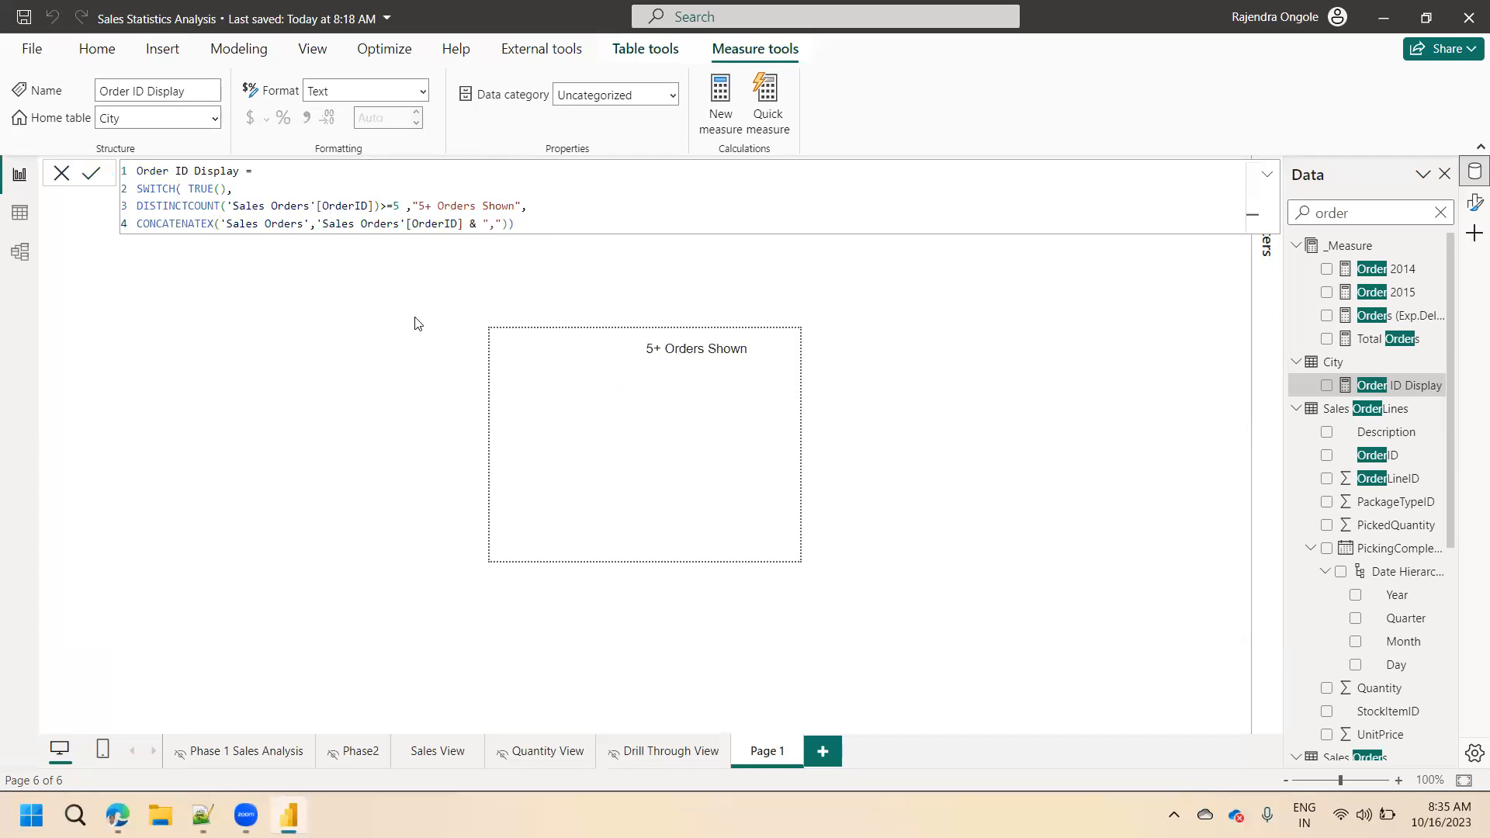
# Preview the tooltip on the October 15 and October 12, 2013 Total Orders values in the Drill Through View matrix.
pyautogui.click(650, 764)
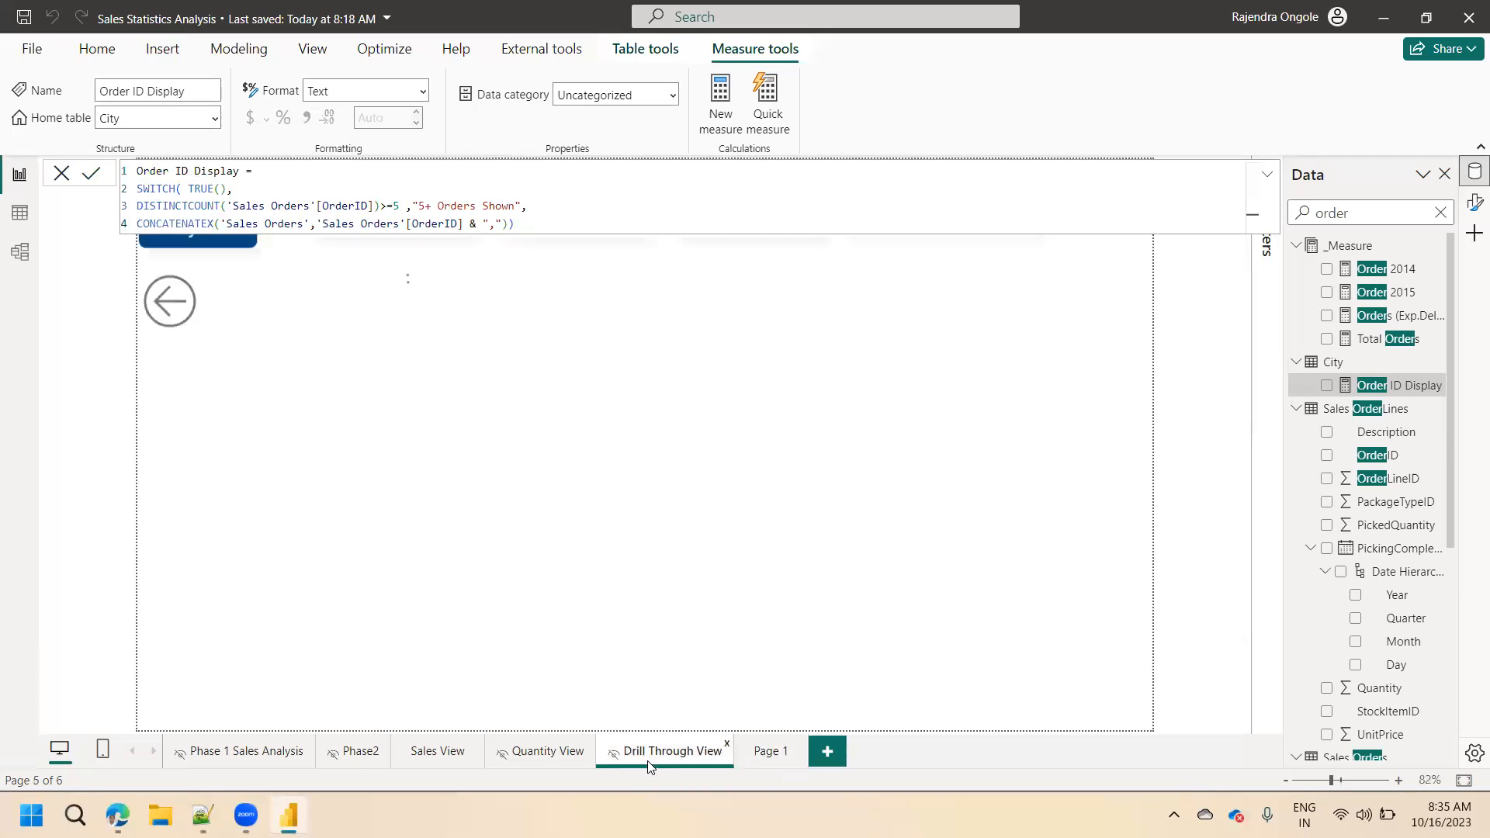
pyautogui.moveTo(798, 455)
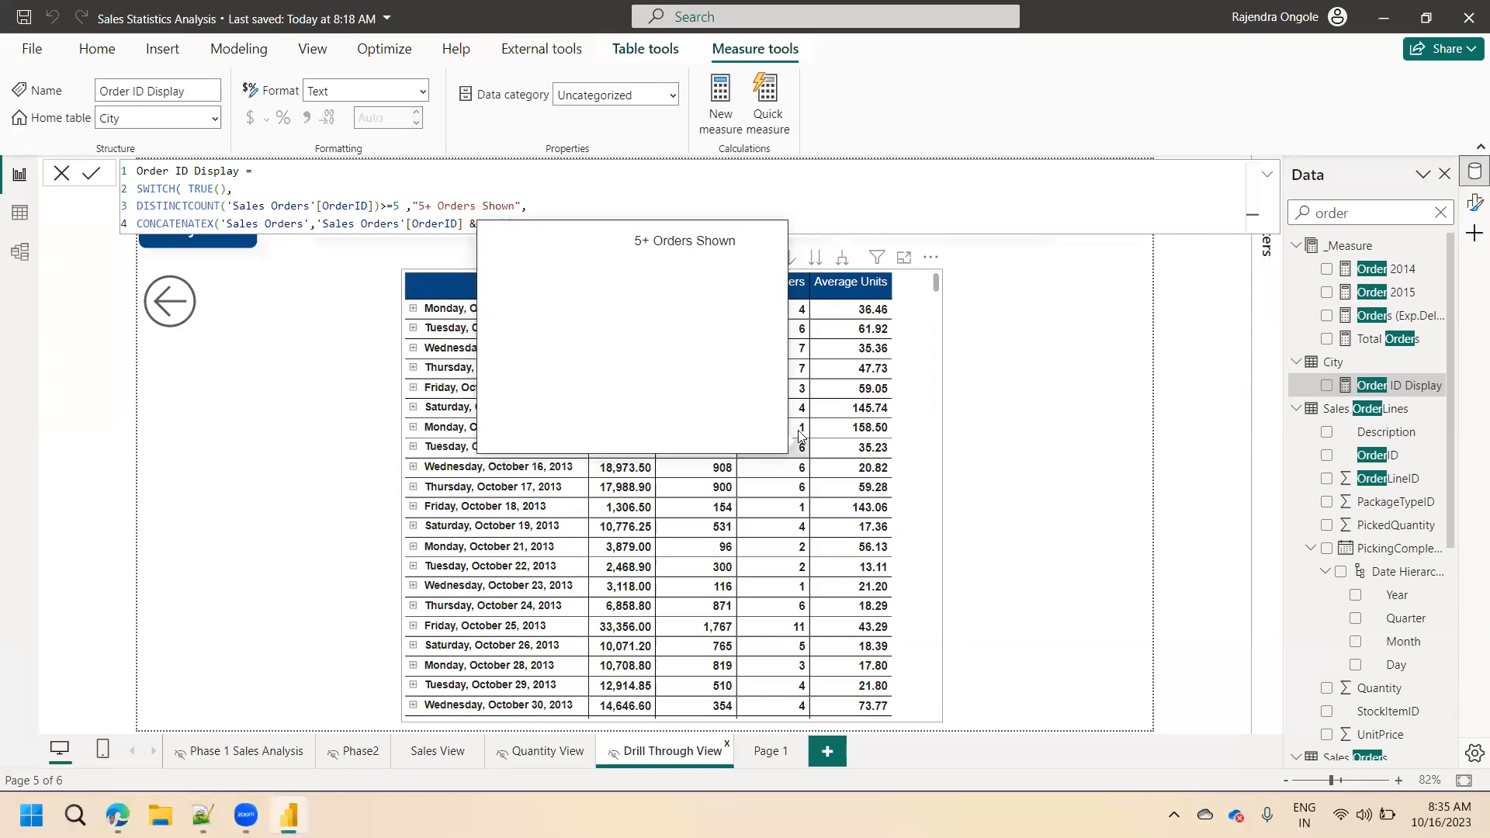
pyautogui.moveTo(802, 412)
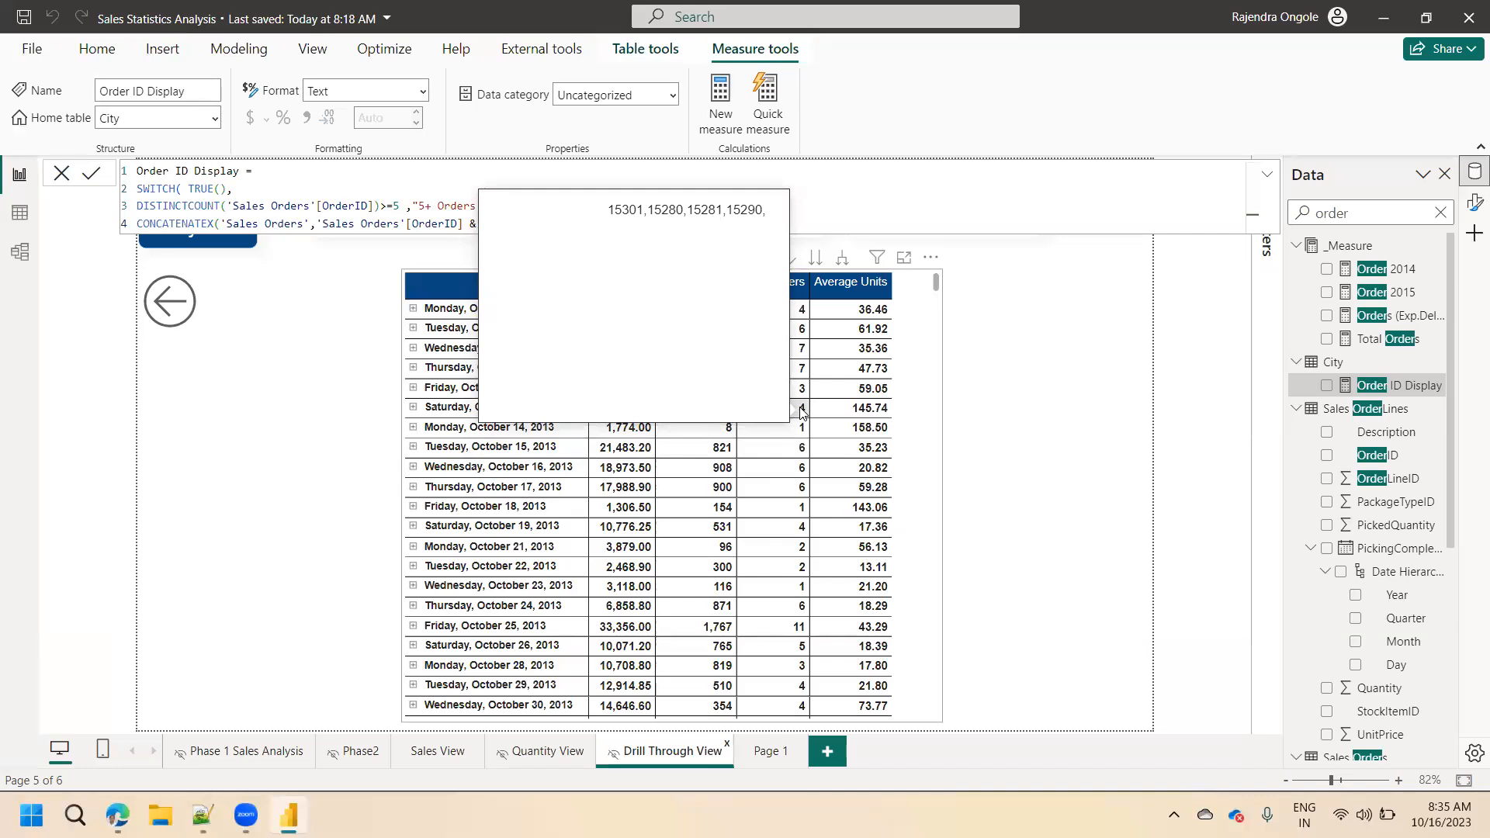
# Insert a shape map on Page 1 and size it to fill the area below the Order ID Display card.
pyautogui.click(763, 752)
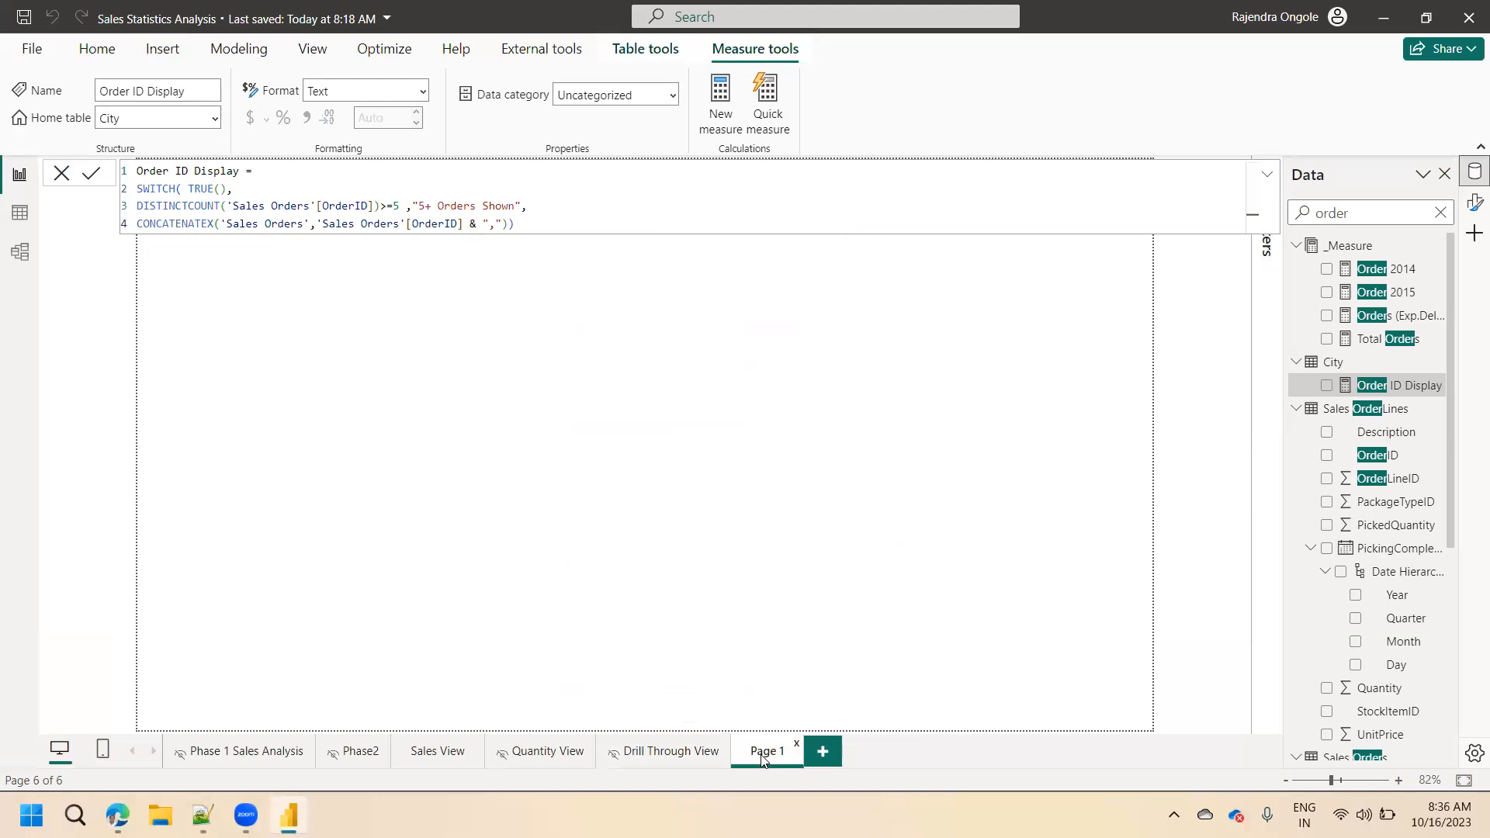
pyautogui.click(583, 426)
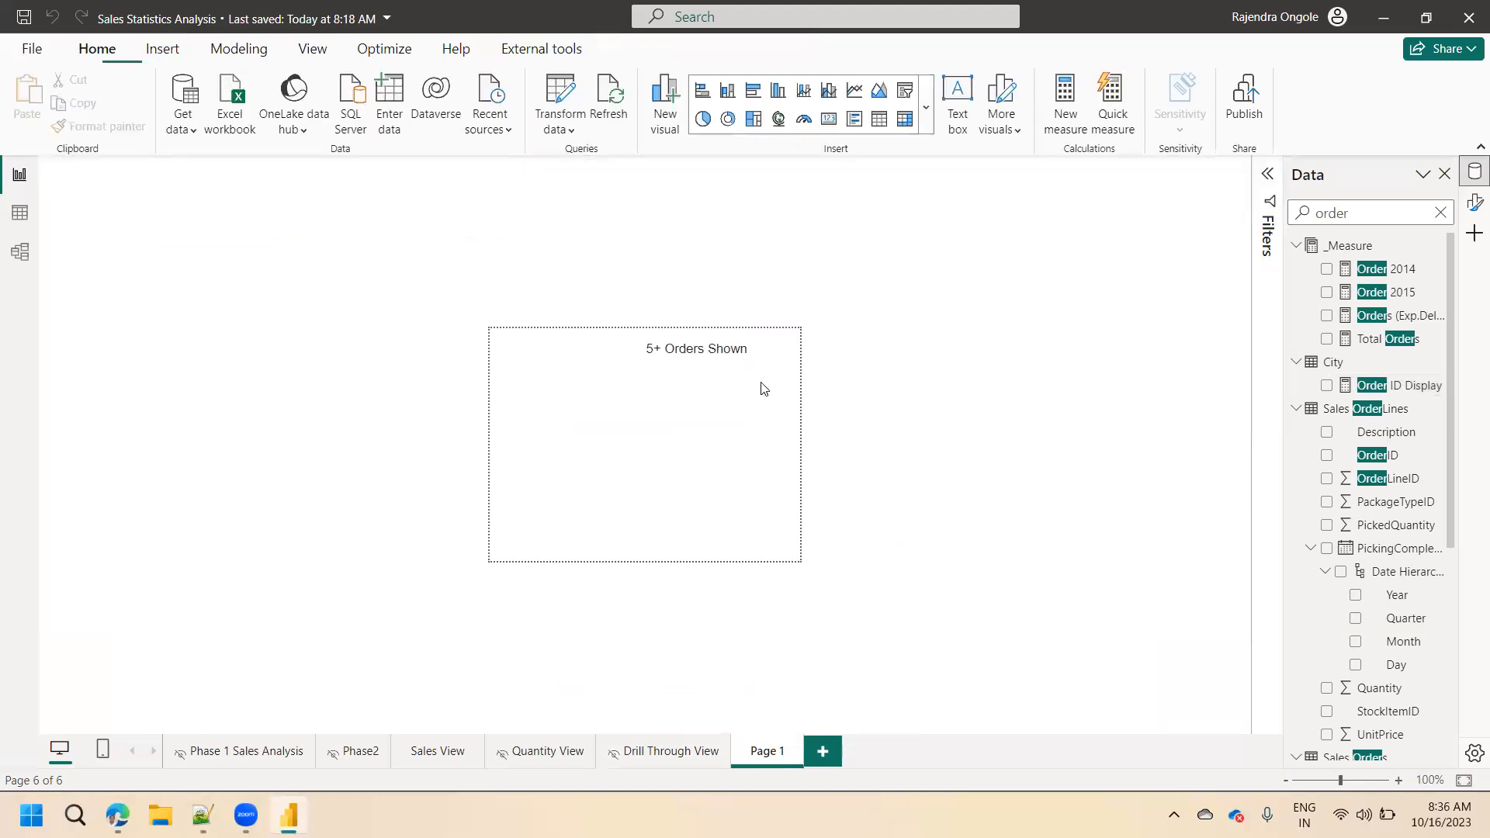
pyautogui.click(927, 130)
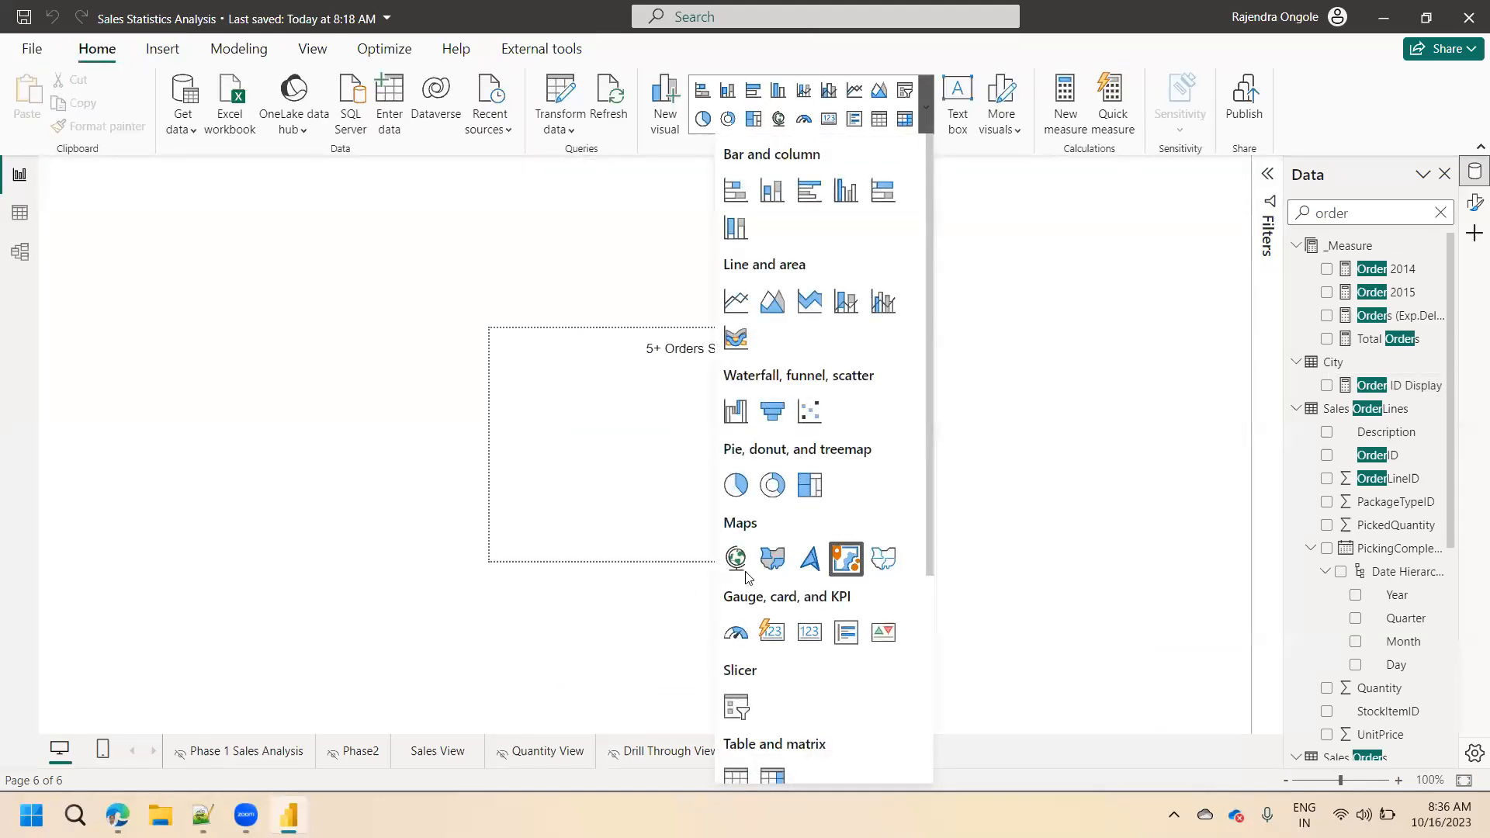
pyautogui.click(885, 559)
pyautogui.moveTo(594, 417); pyautogui.dragTo(491, 375)
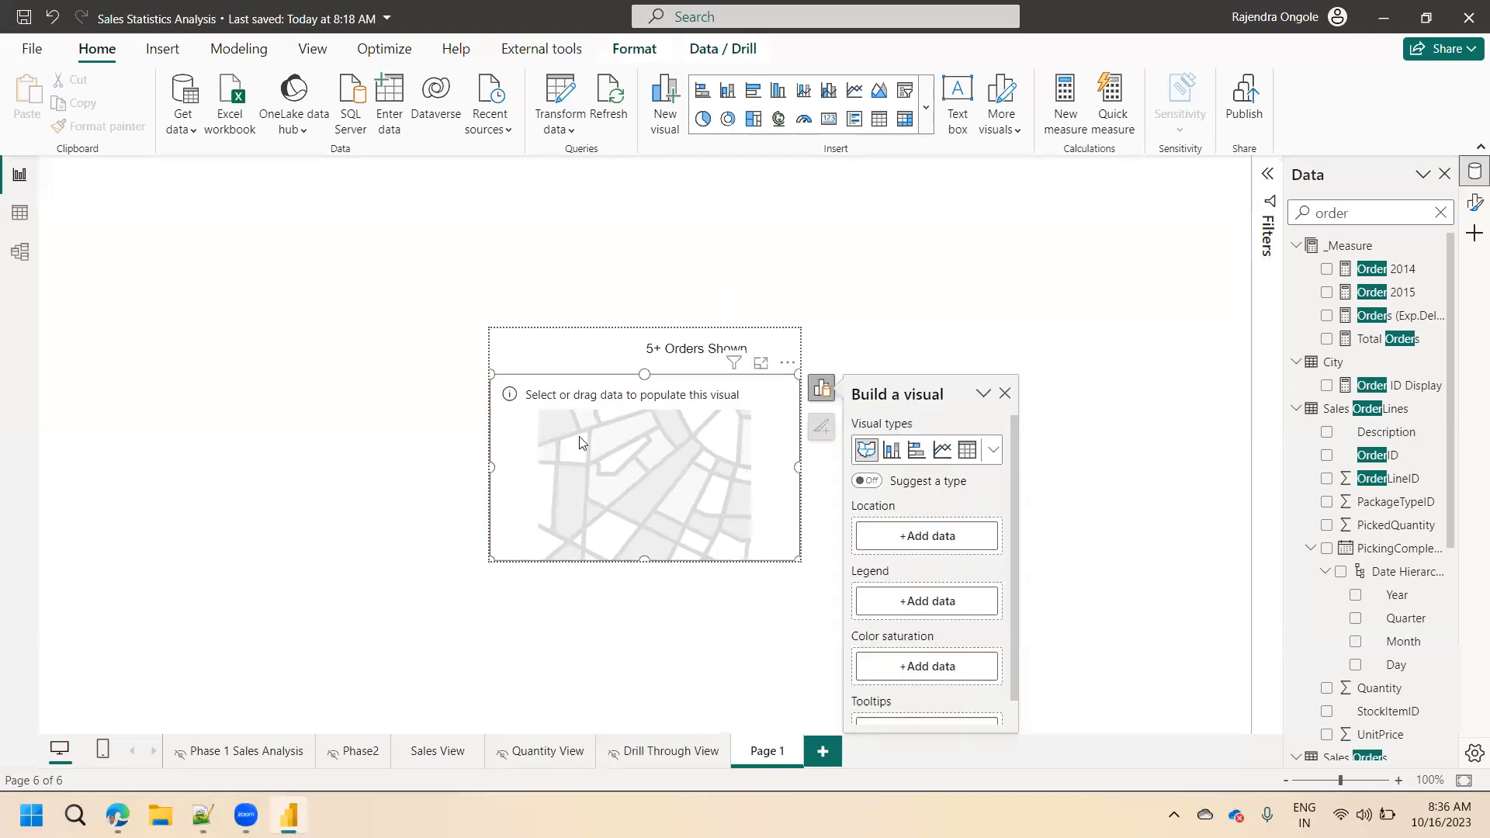
# Set the shape map's Location to StateProvinceName from the StateProvinceCode hierarchy and lower the map's upper edge slightly.
pyautogui.click(941, 536)
pyautogui.click(1093, 150)
pyautogui.write('state')
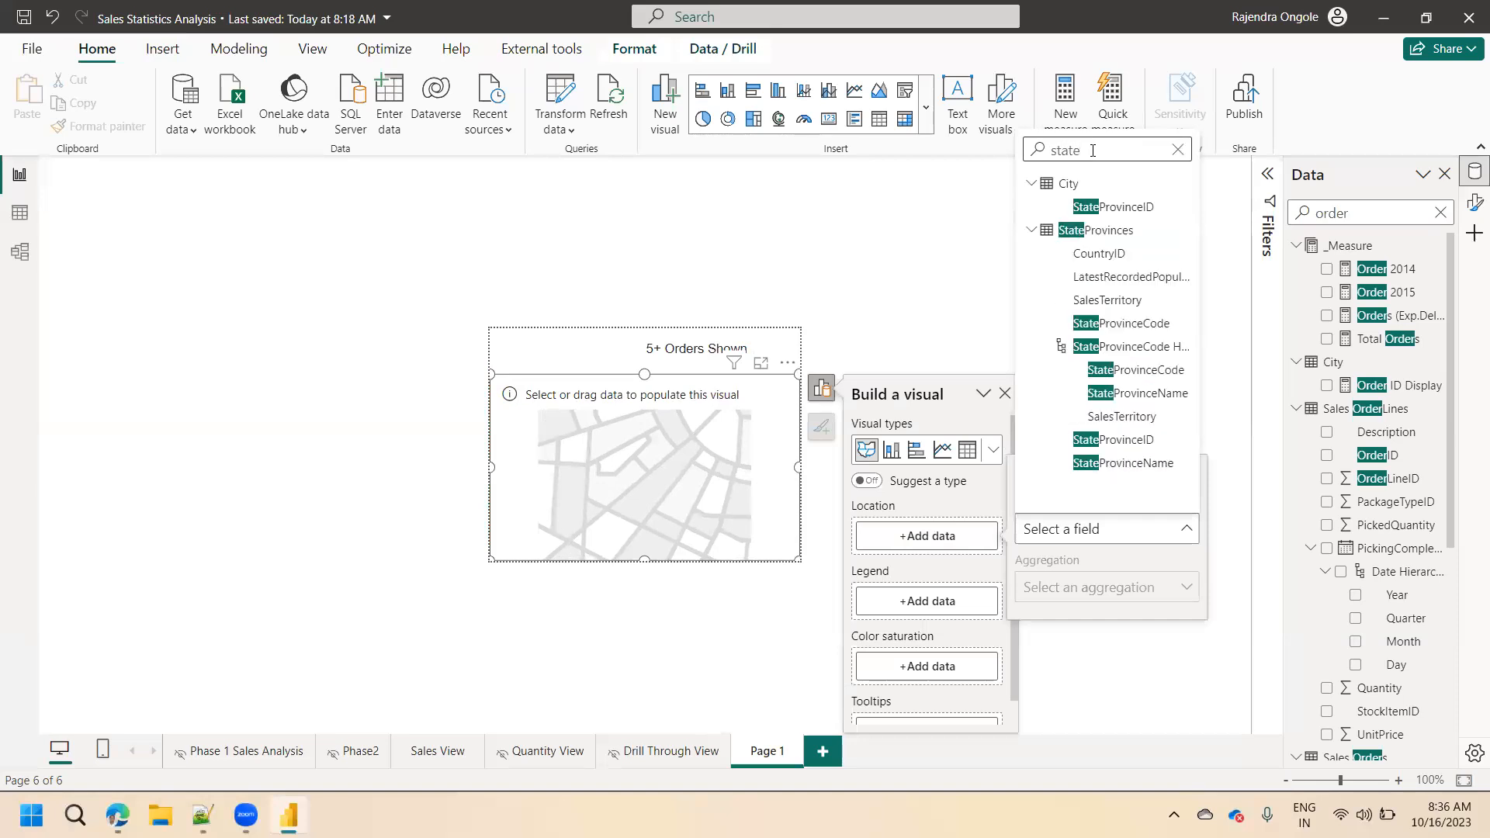
pyautogui.click(1138, 393)
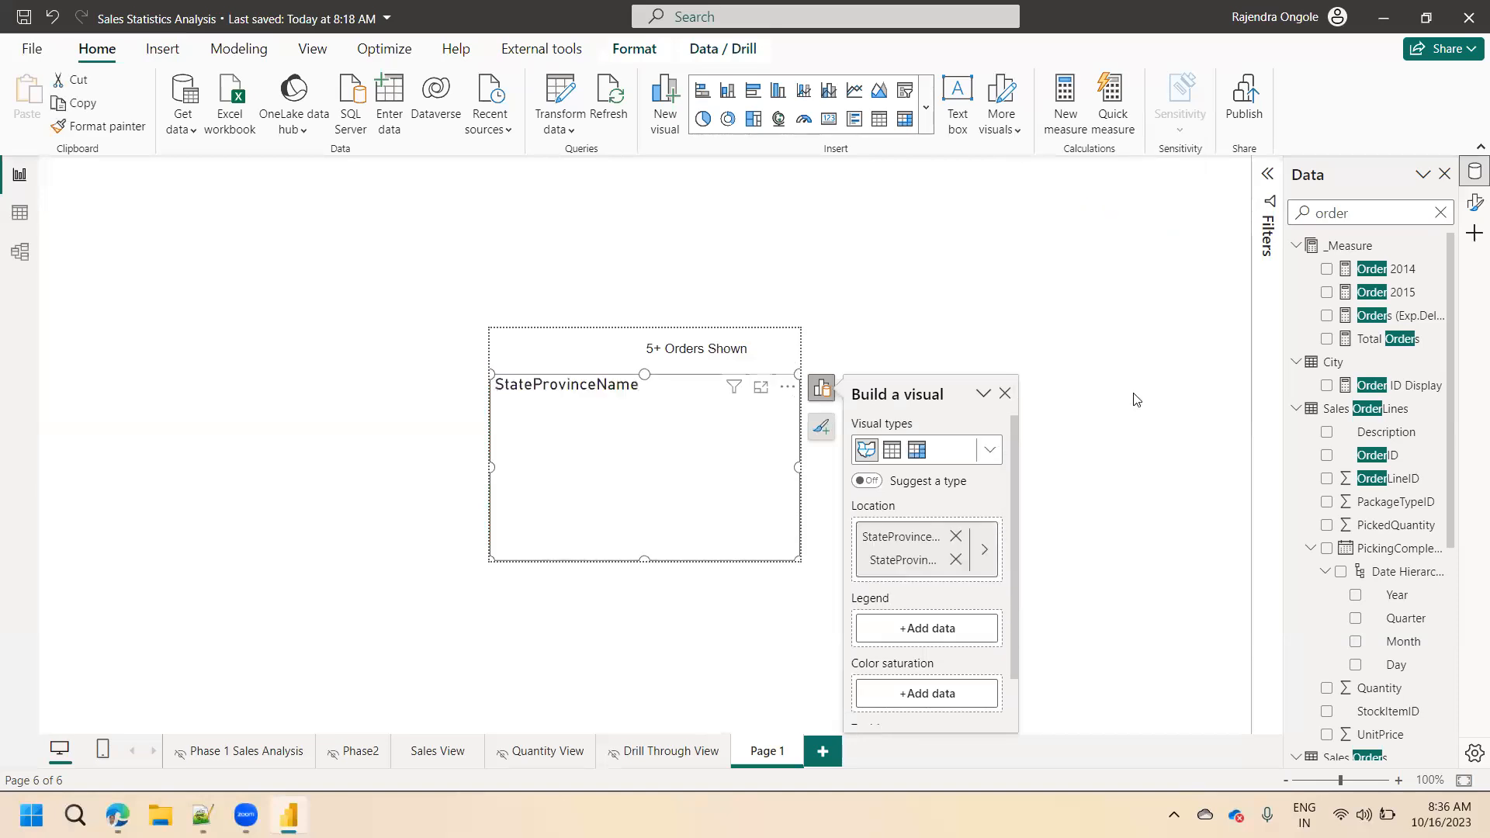
pyautogui.click(491, 390)
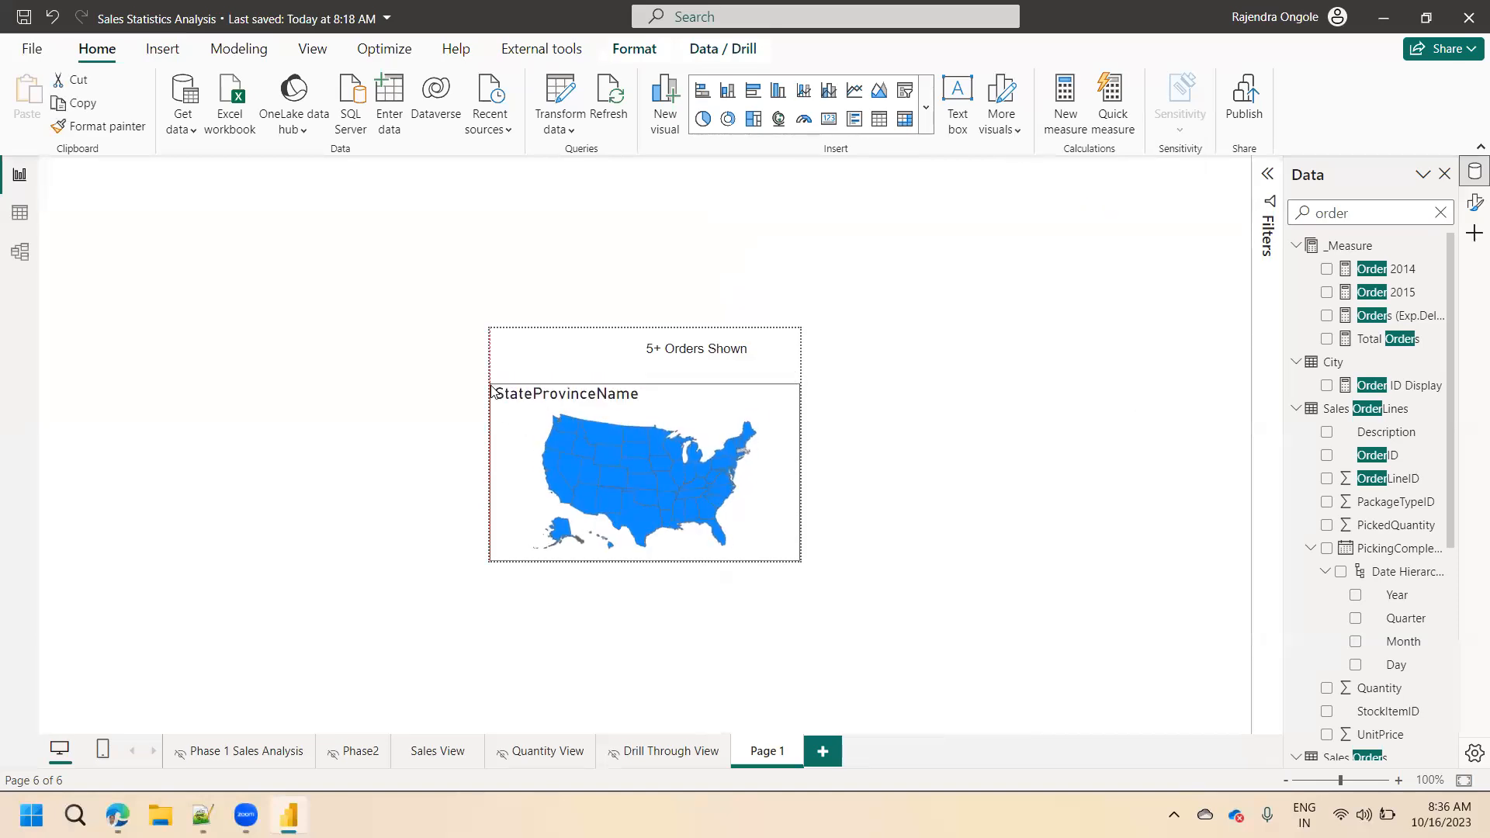
# Narrow the Order ID Display card from its left edge and fit a new text box into the space beside it, above the map.
pyautogui.click(595, 354)
pyautogui.moveTo(591, 354); pyautogui.dragTo(629, 355)
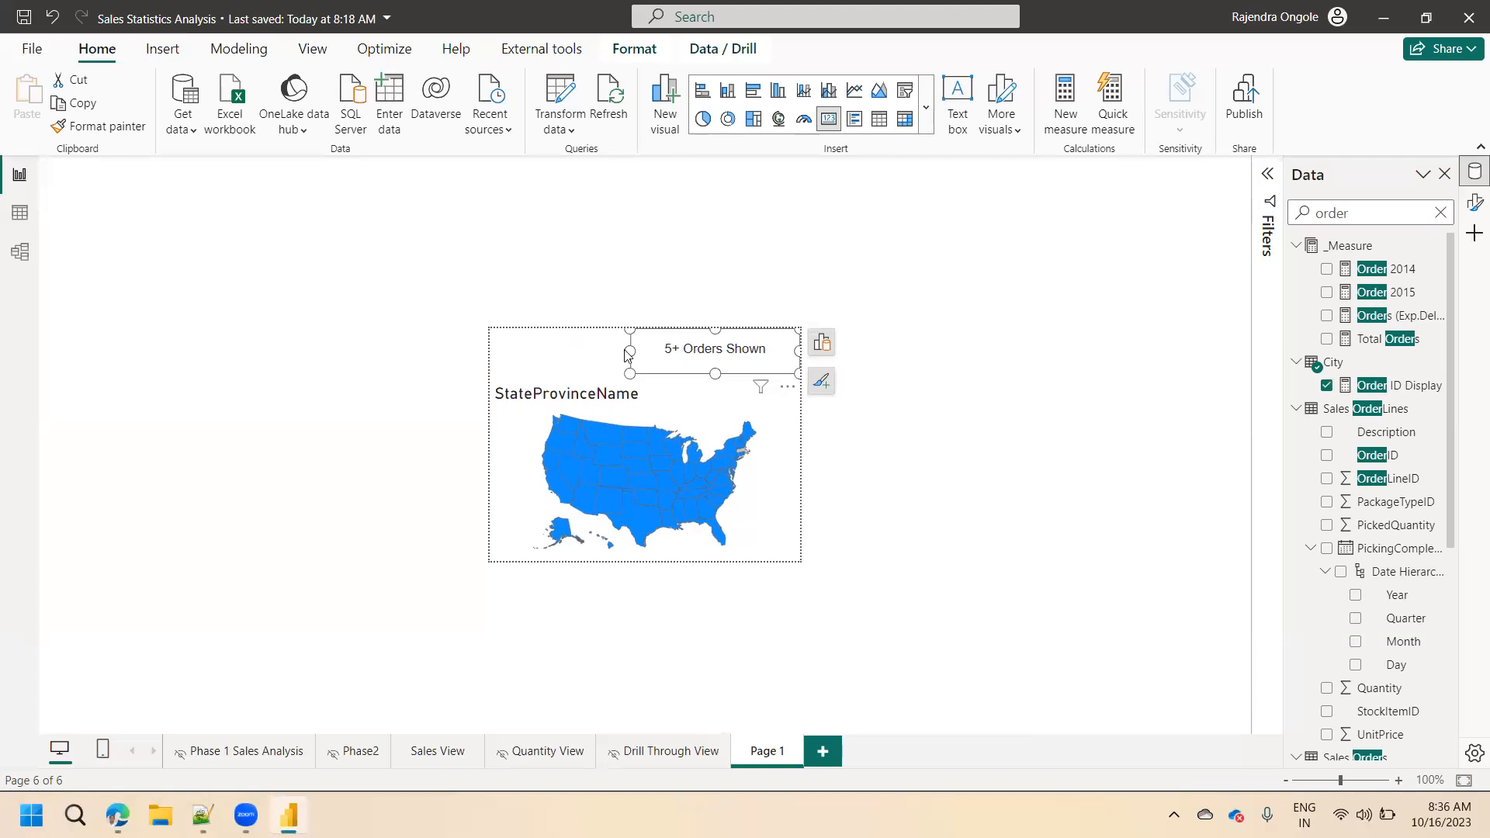
pyautogui.click(972, 132)
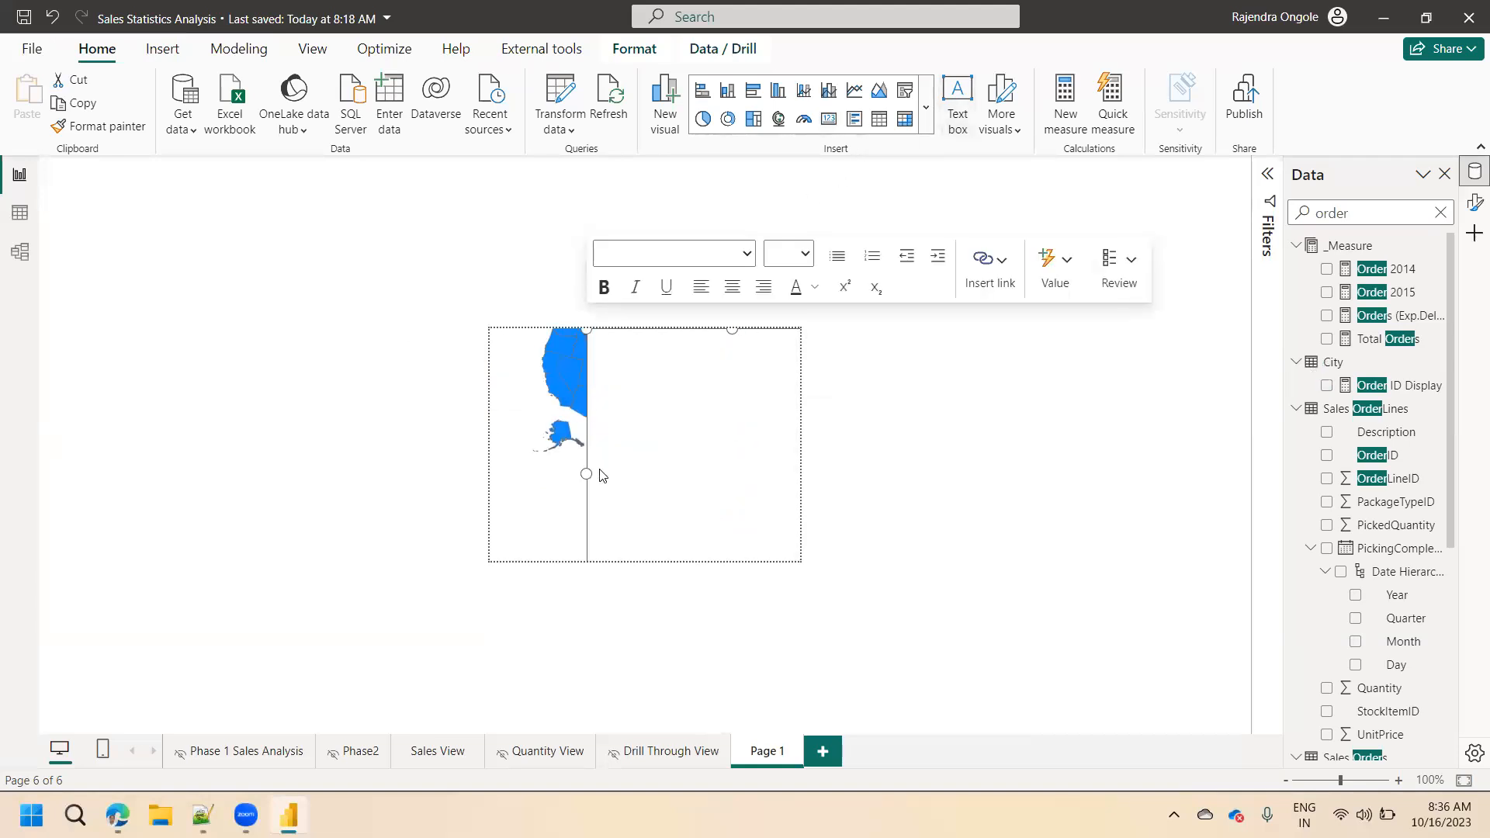
pyautogui.moveTo(586, 474); pyautogui.dragTo(645, 473)
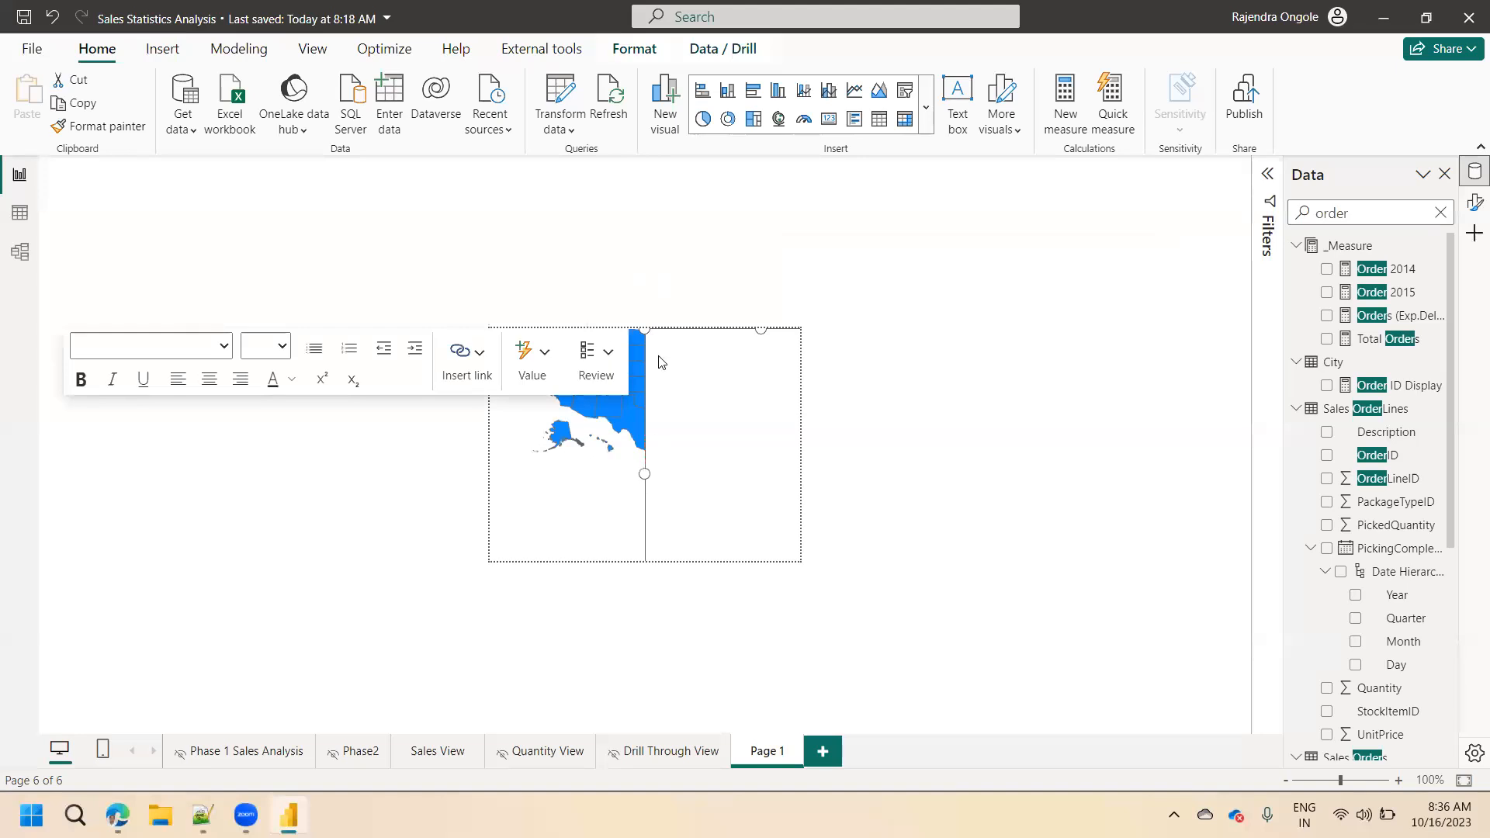
pyautogui.moveTo(762, 329); pyautogui.dragTo(758, 464)
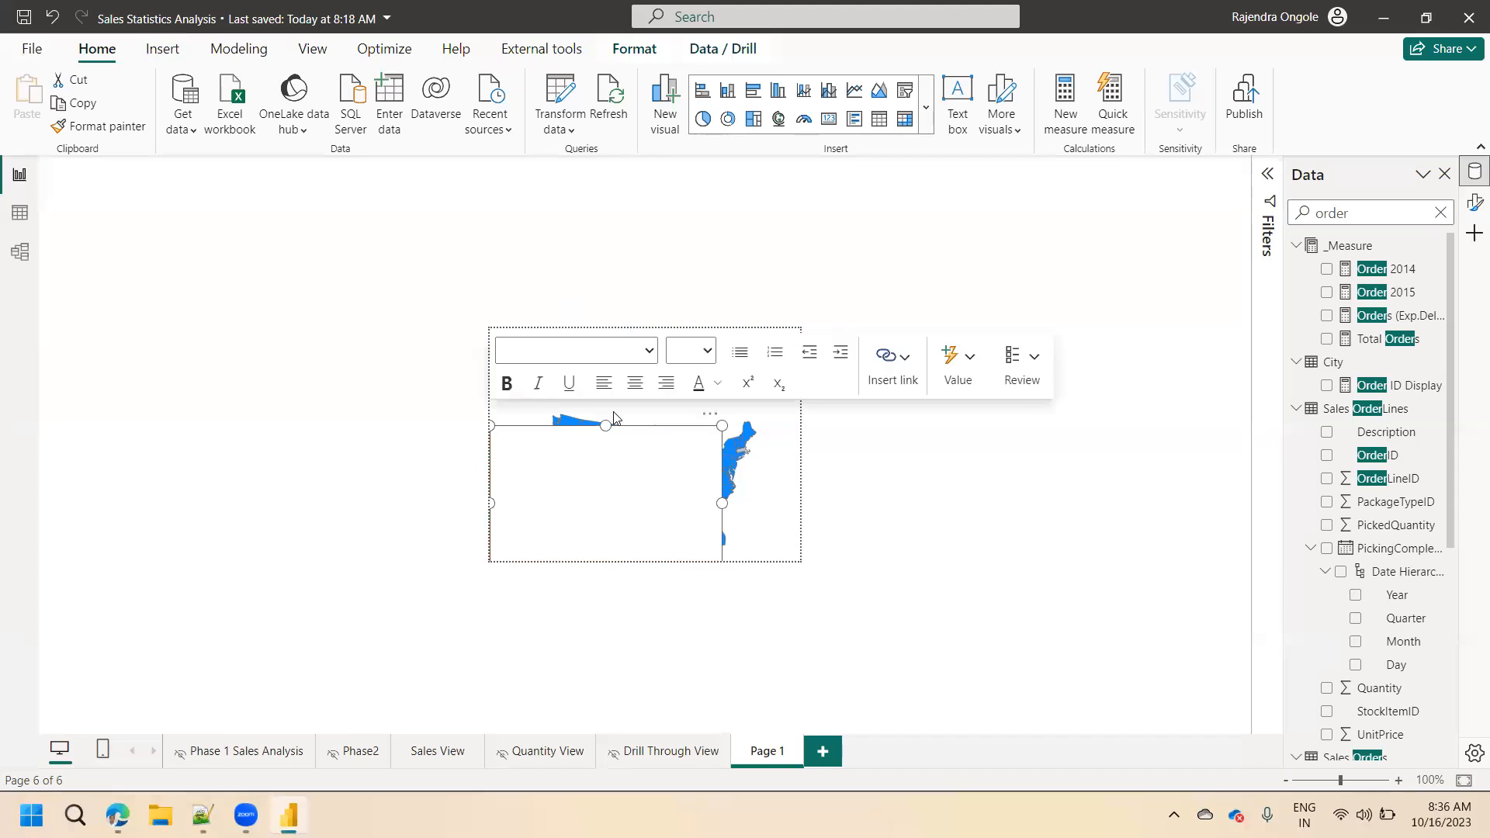
pyautogui.moveTo(715, 425); pyautogui.dragTo(666, 515)
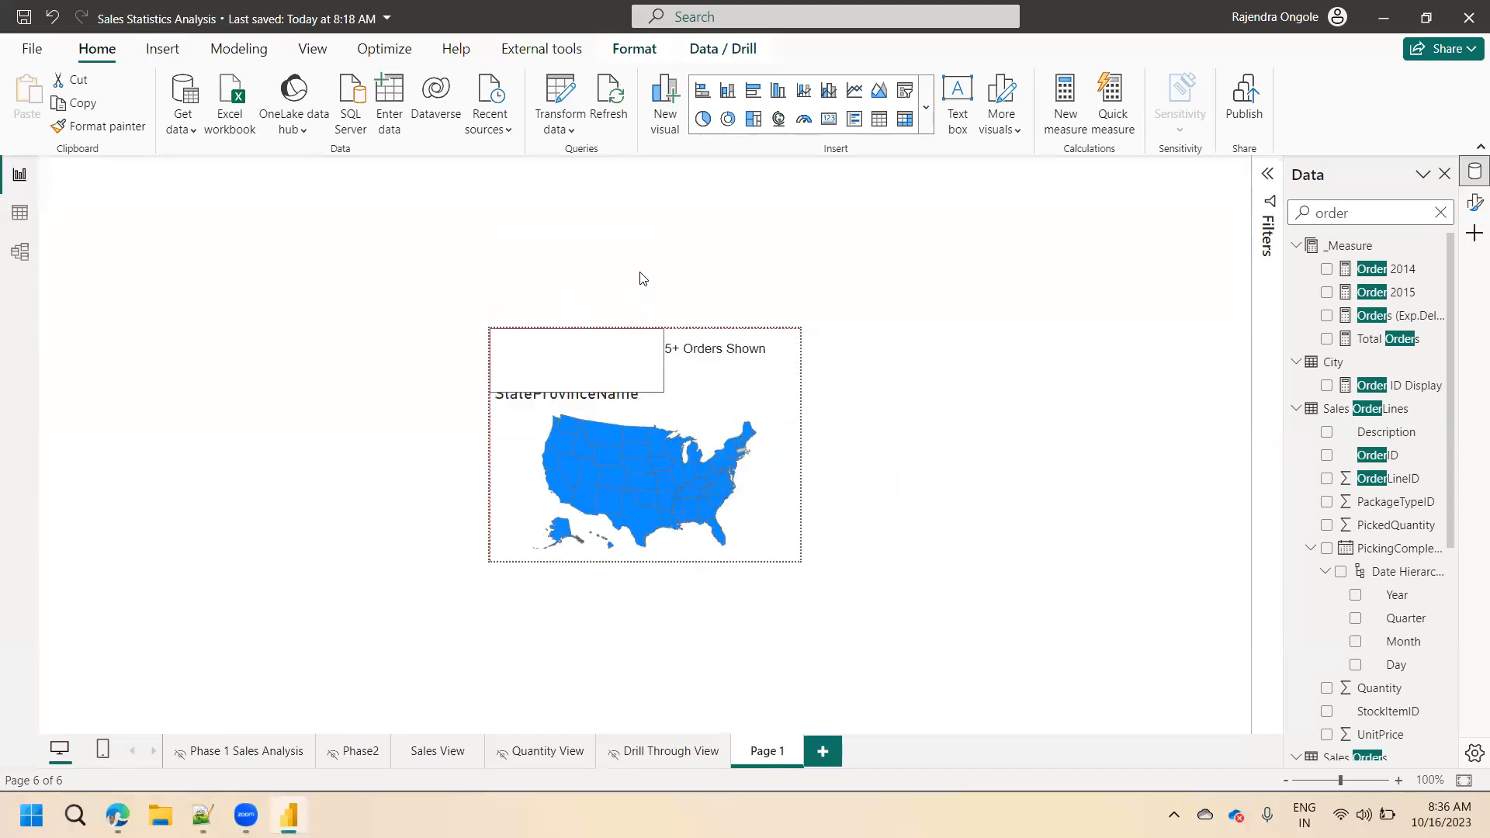
pyautogui.click(665, 386)
pyautogui.moveTo(666, 388); pyautogui.dragTo(642, 379)
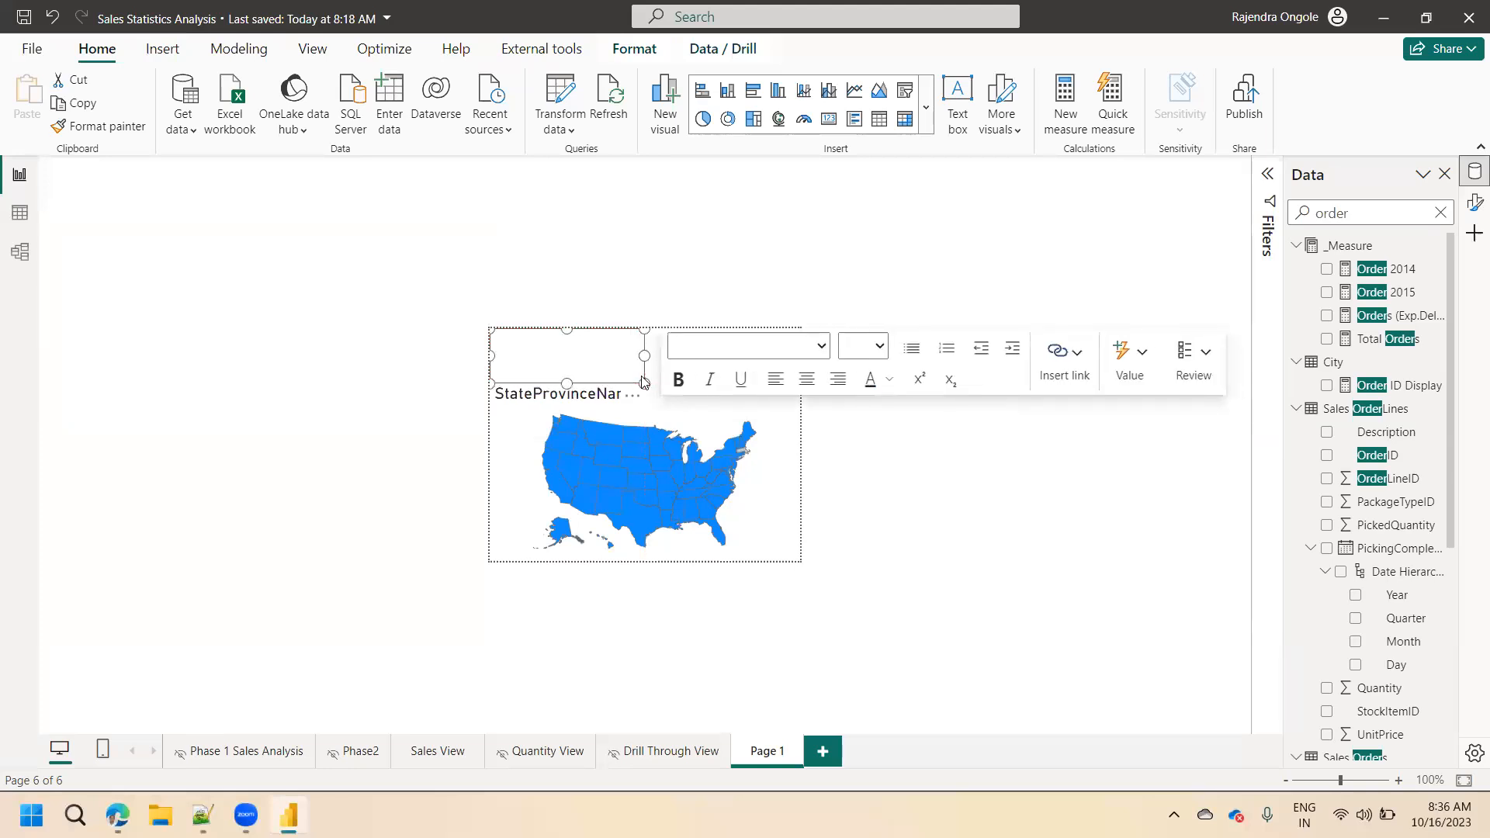
# Enter the label text "Order ID Display" in the new text box beside the card.
pyautogui.click(587, 369)
pyautogui.write('Ord')
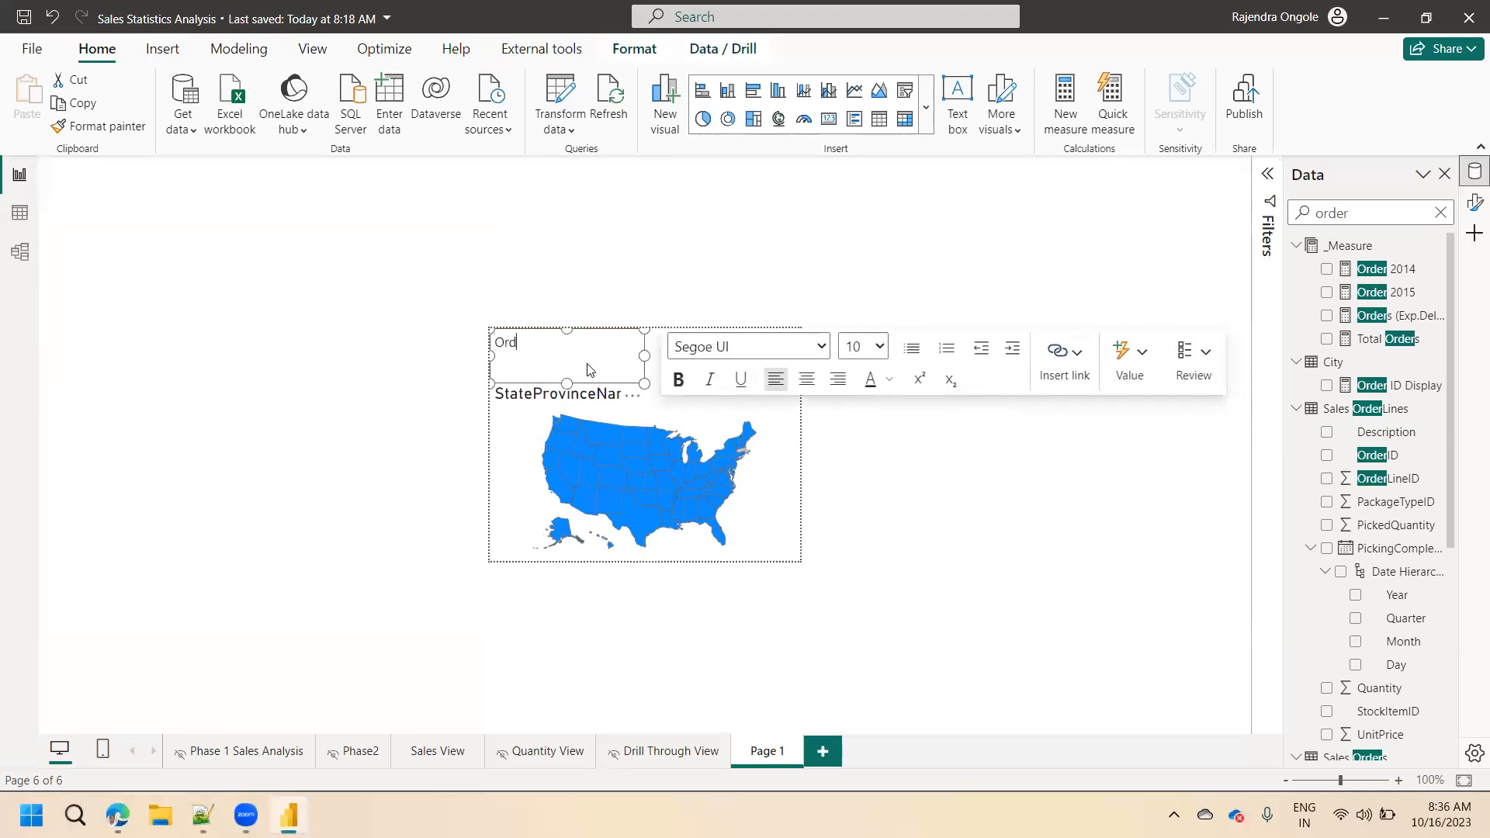
pyautogui.write('er ID dd')
pyautogui.press('BackSpace')
pyautogui.write('Di')
pyautogui.press('BackSpace')
pyautogui.press('BackSpace')
pyautogui.write('Display')
# Set the whole label to font size 14 and add a colon at its end.
pyautogui.hotkey('ctrl', 'a')
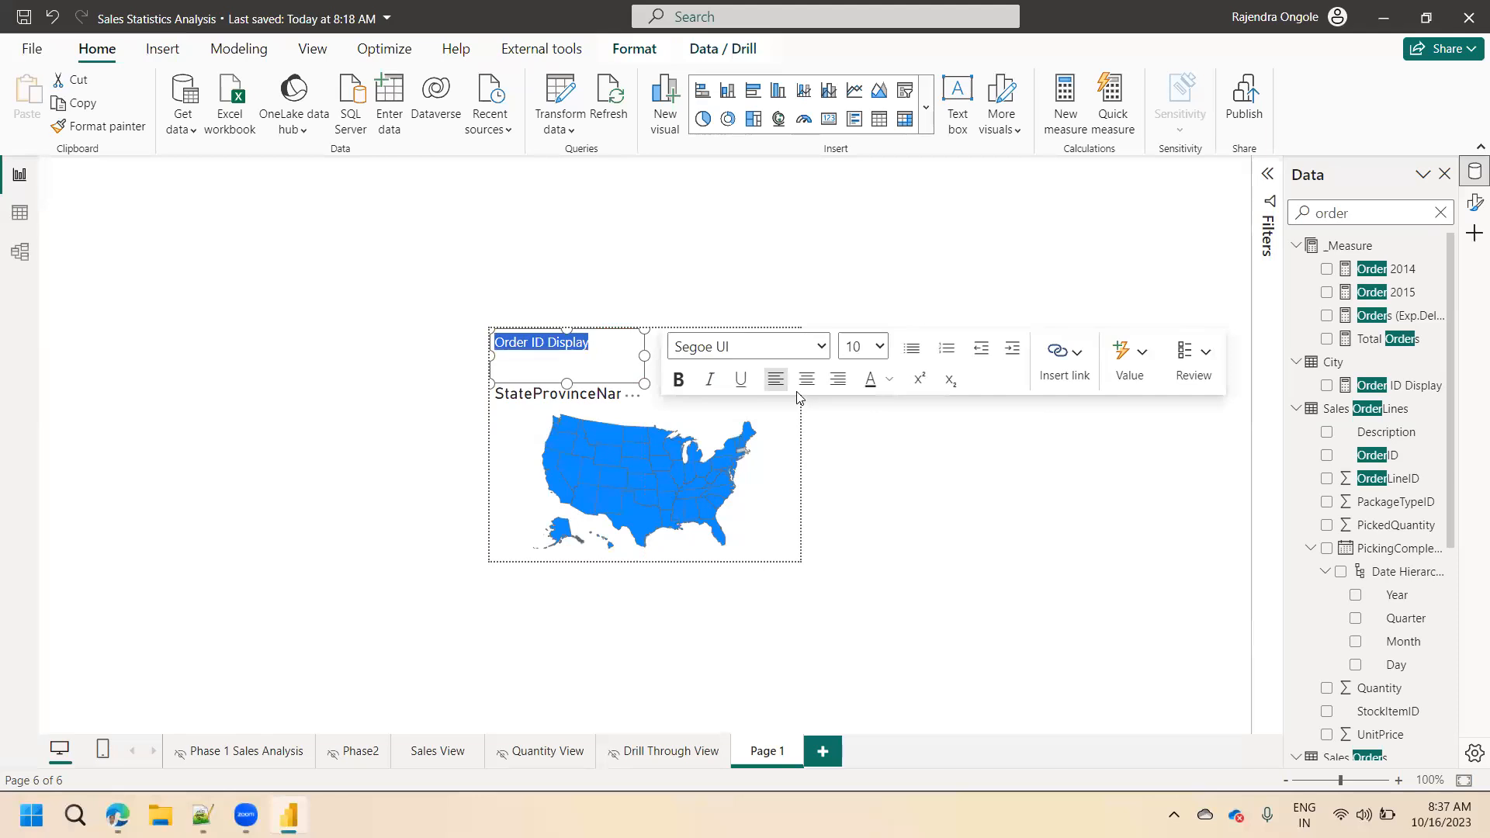
pyautogui.click(870, 355)
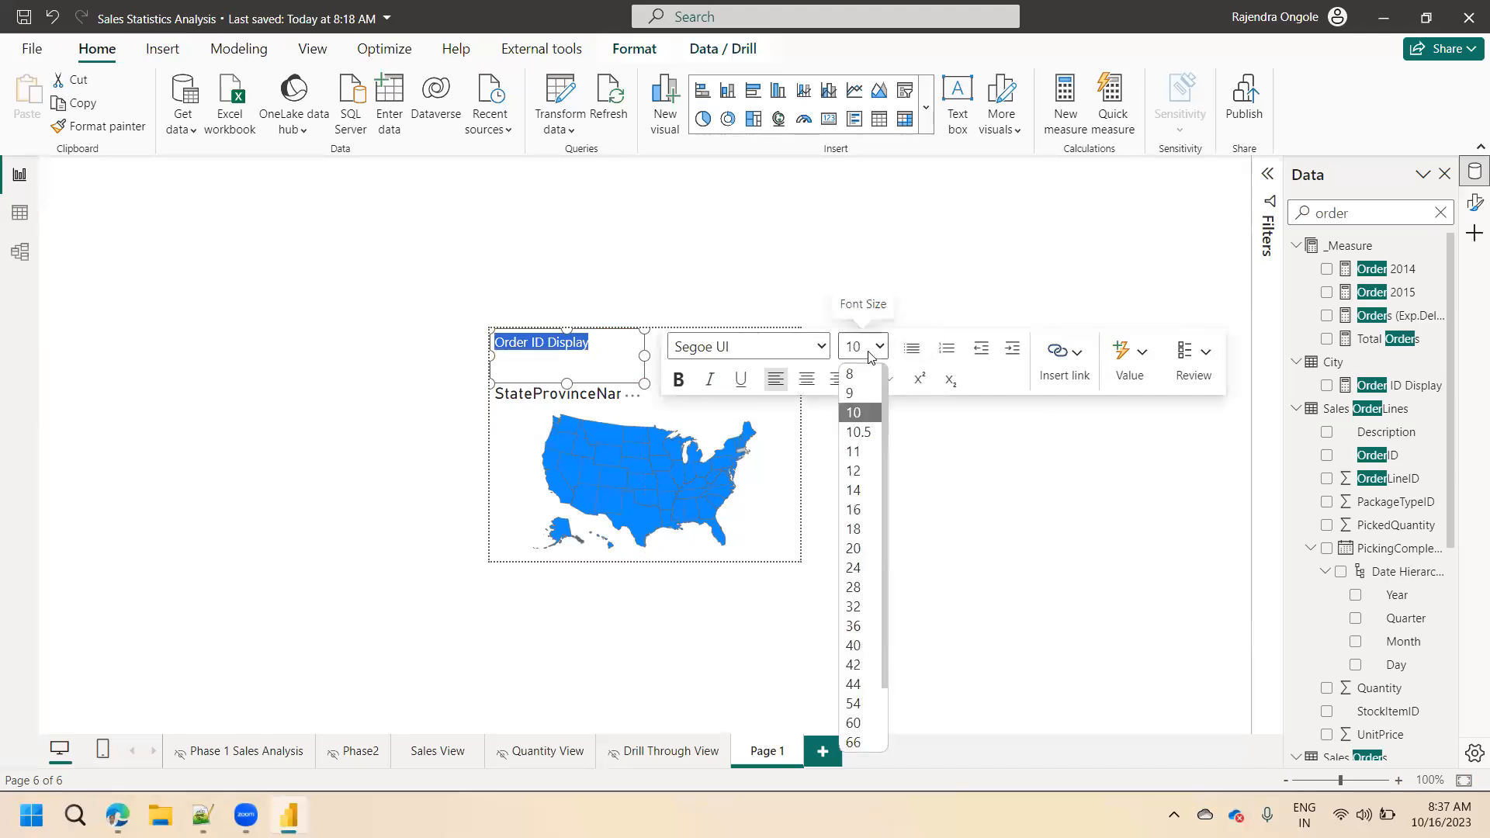
pyautogui.click(854, 490)
pyautogui.click(629, 349)
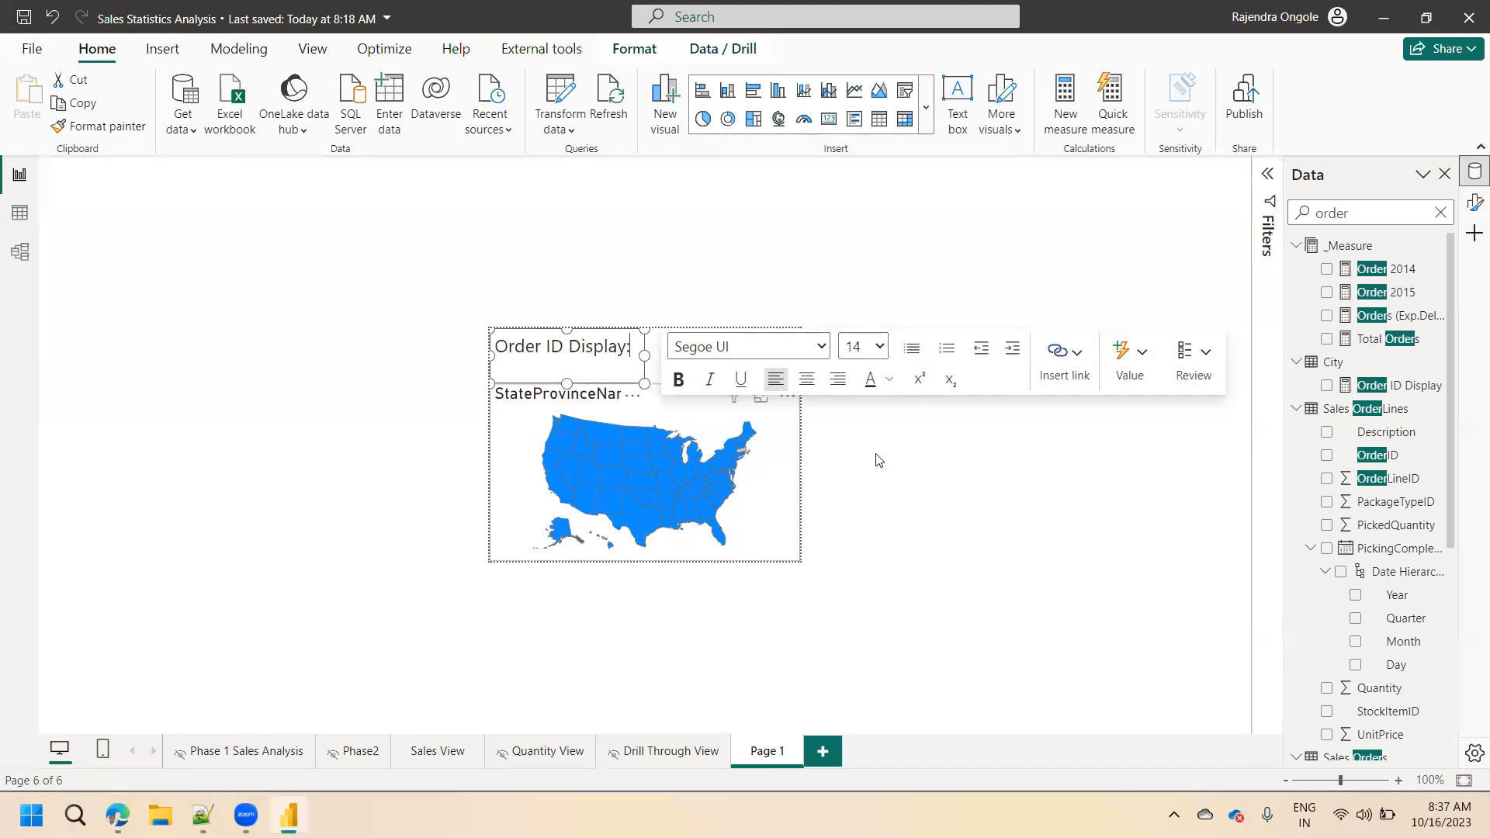
pyautogui.click(740, 669)
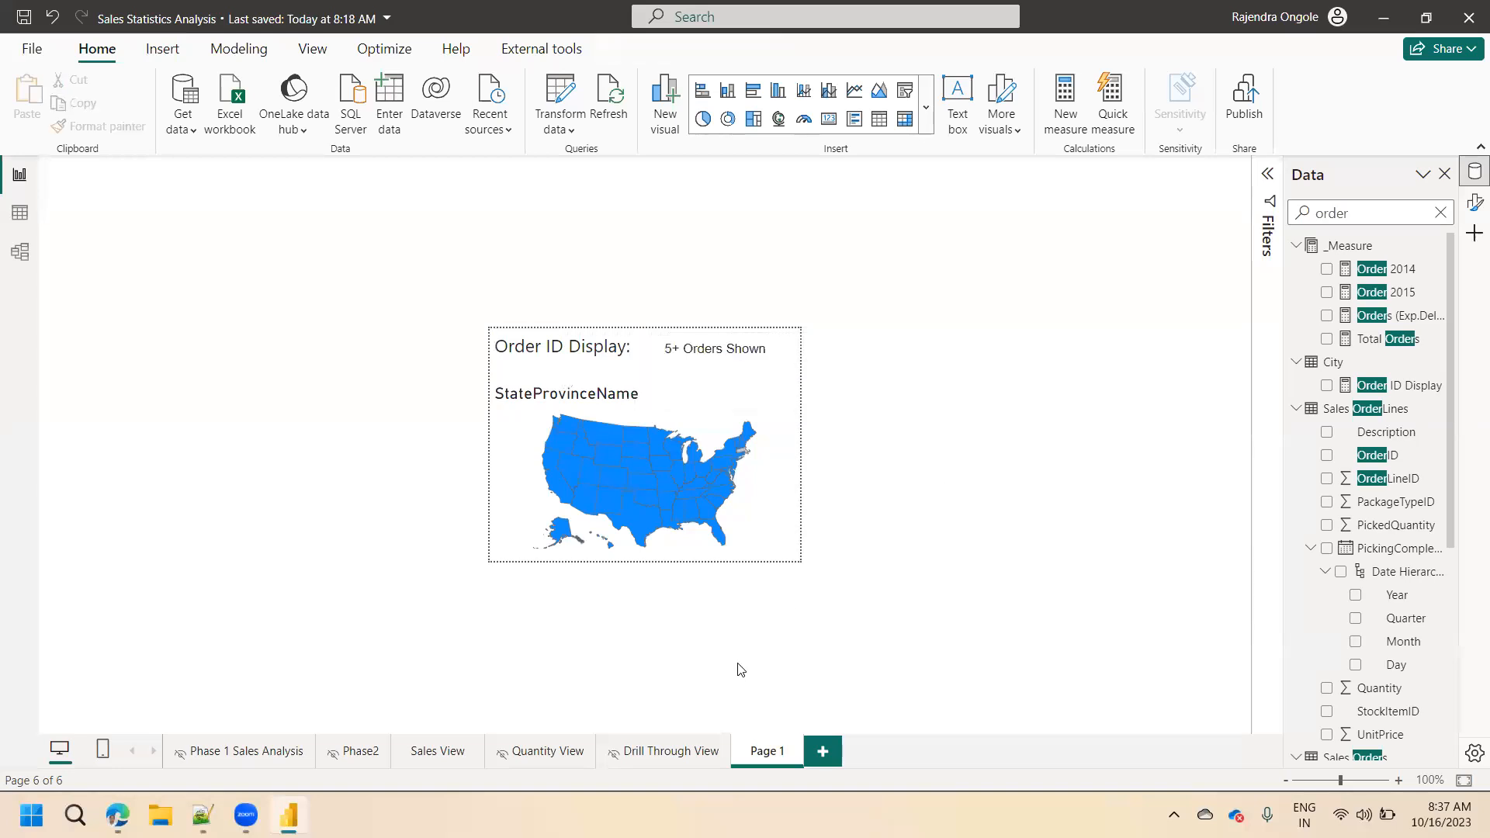
# Preview the tooltip on the October 17 and October 14, 2013 Total Orders values in the Drill Through View matrix.
pyautogui.click(666, 753)
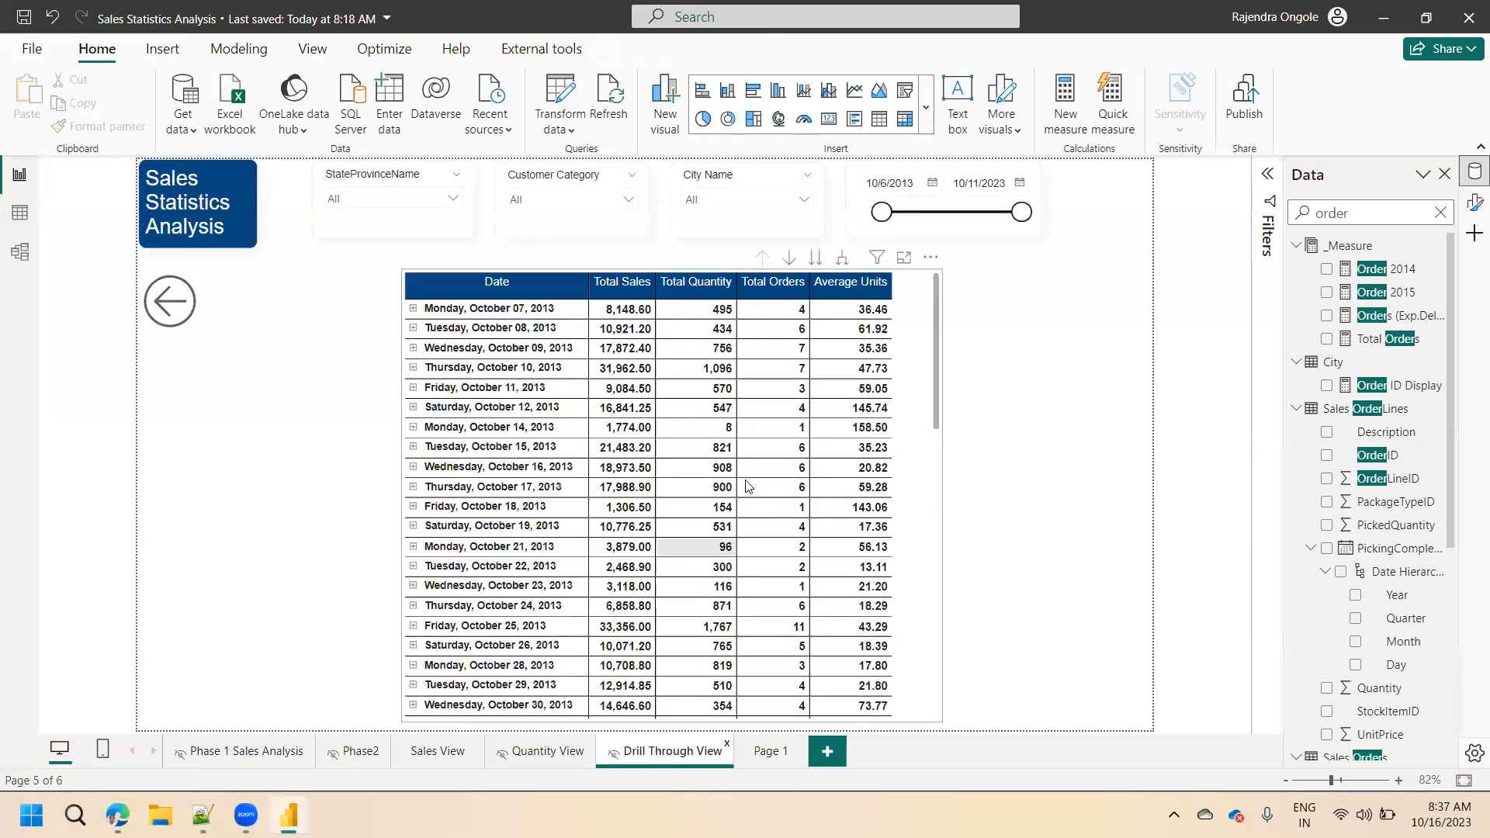
pyautogui.moveTo(786, 483)
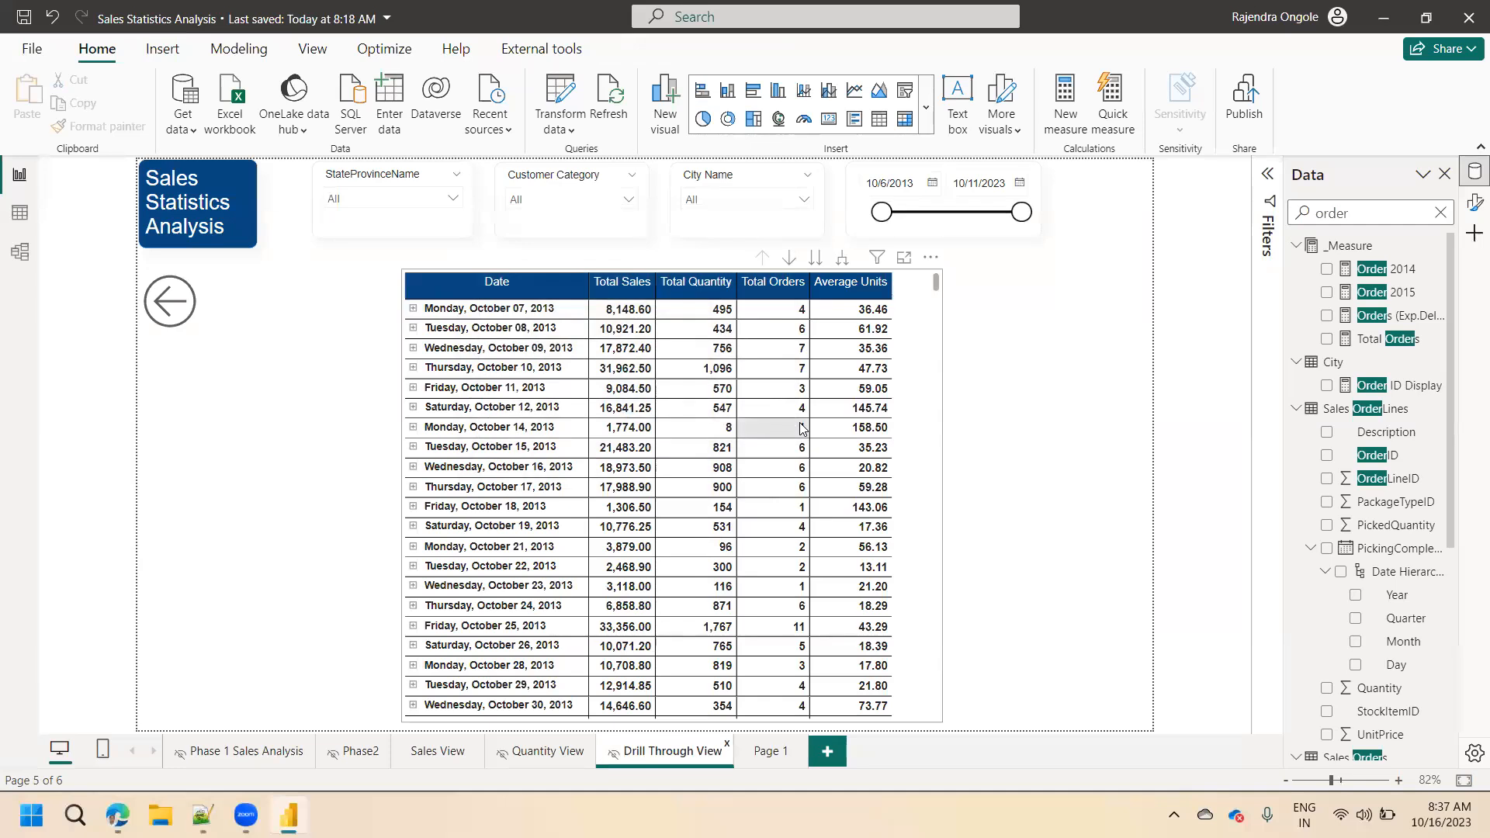
pyautogui.moveTo(800, 431)
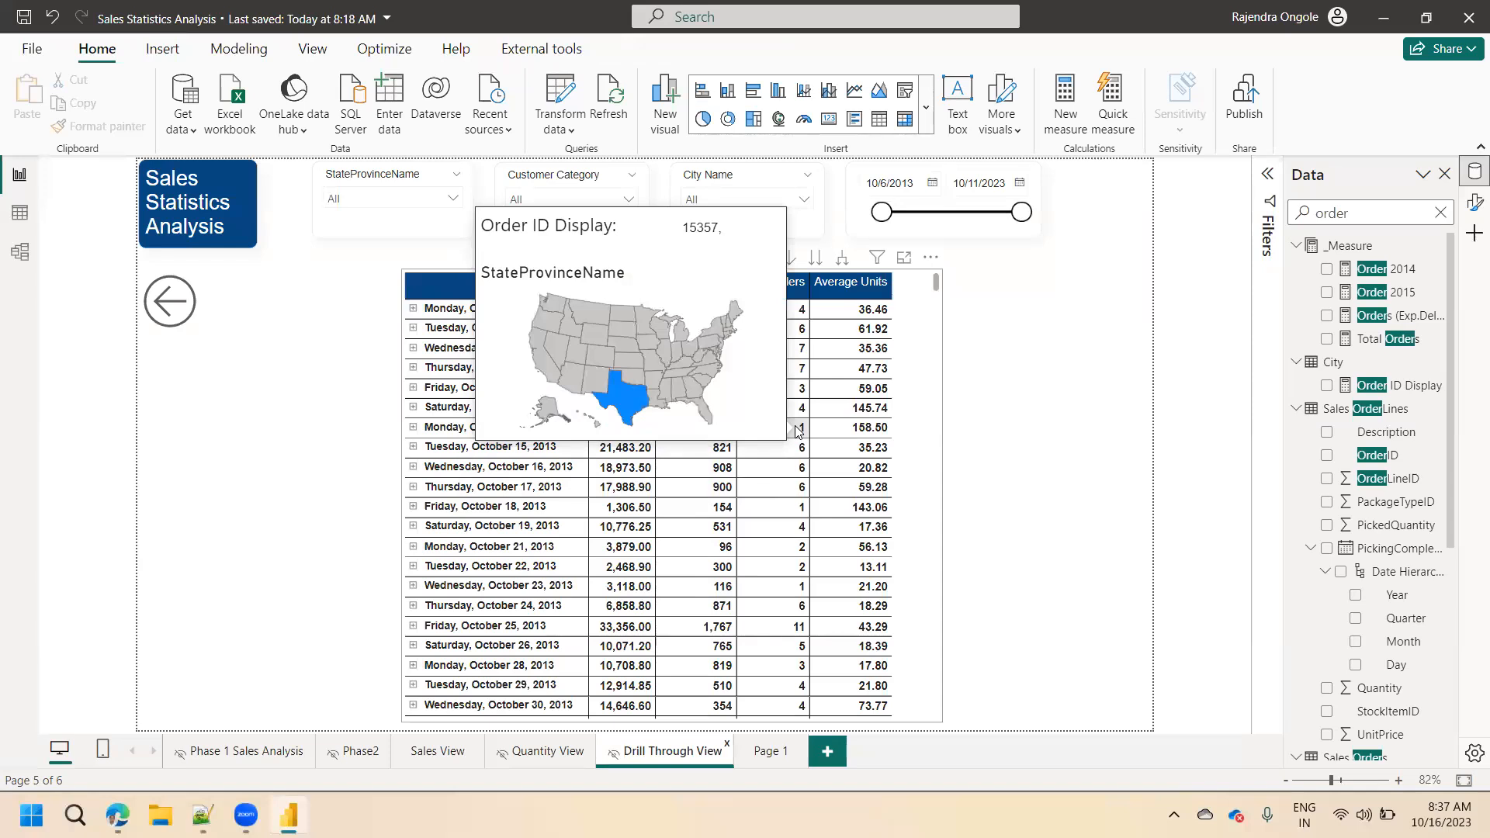
# Hide Page 1 from the report's visible pages.
pyautogui.click(763, 758)
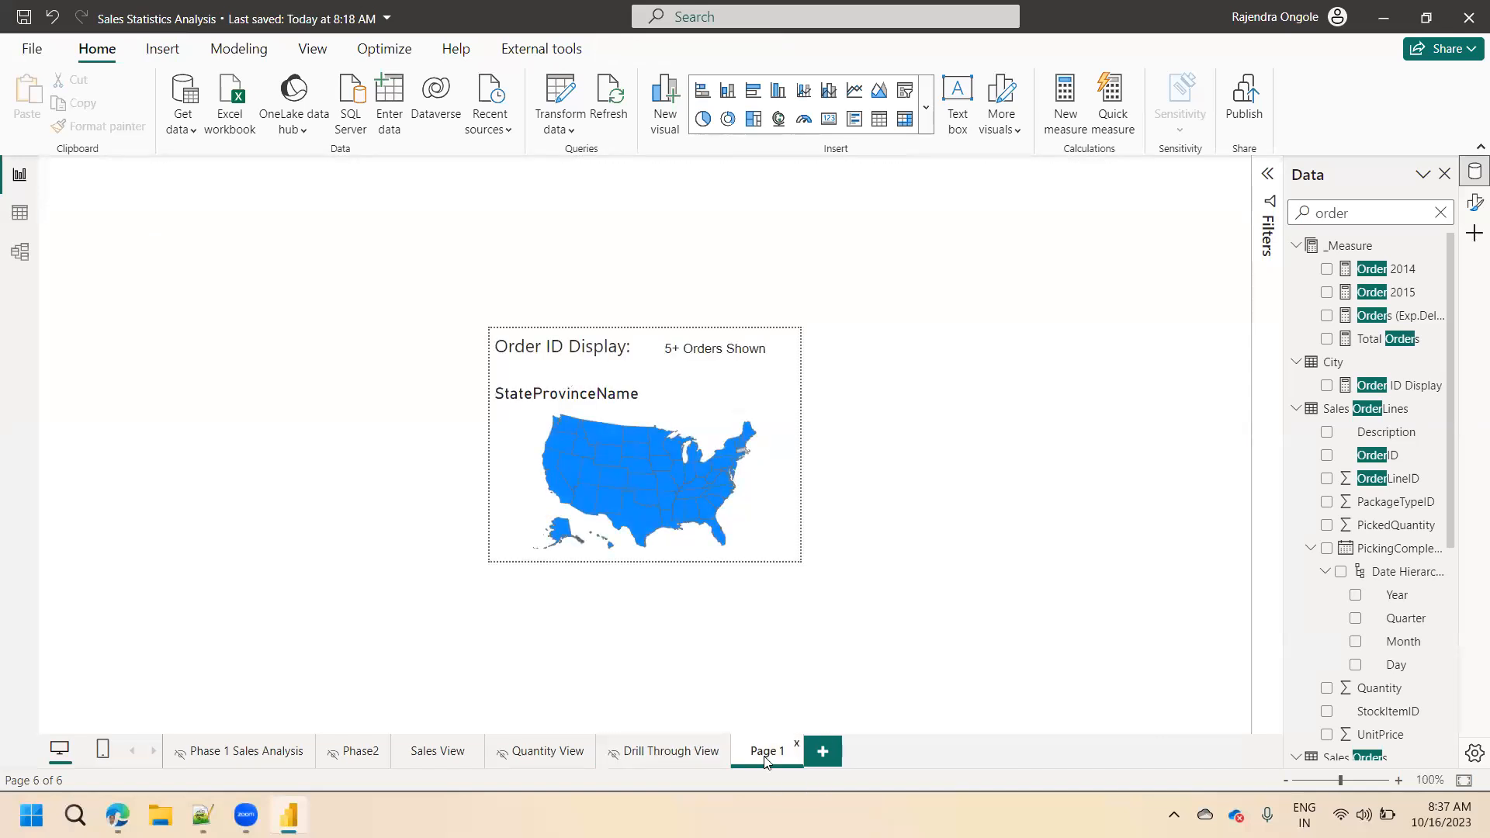
pyautogui.rightClick(771, 759)
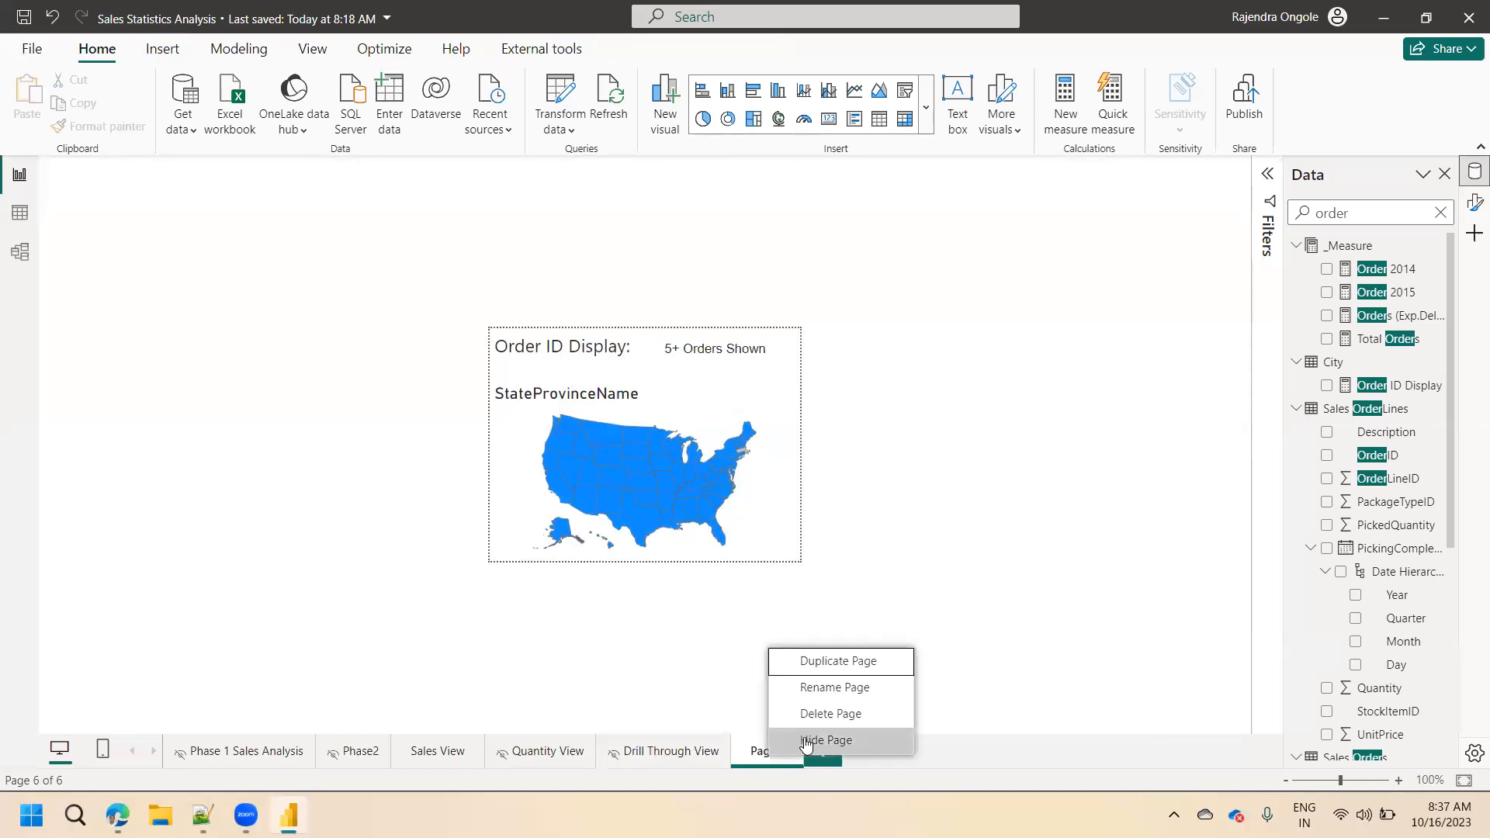
pyautogui.click(778, 739)
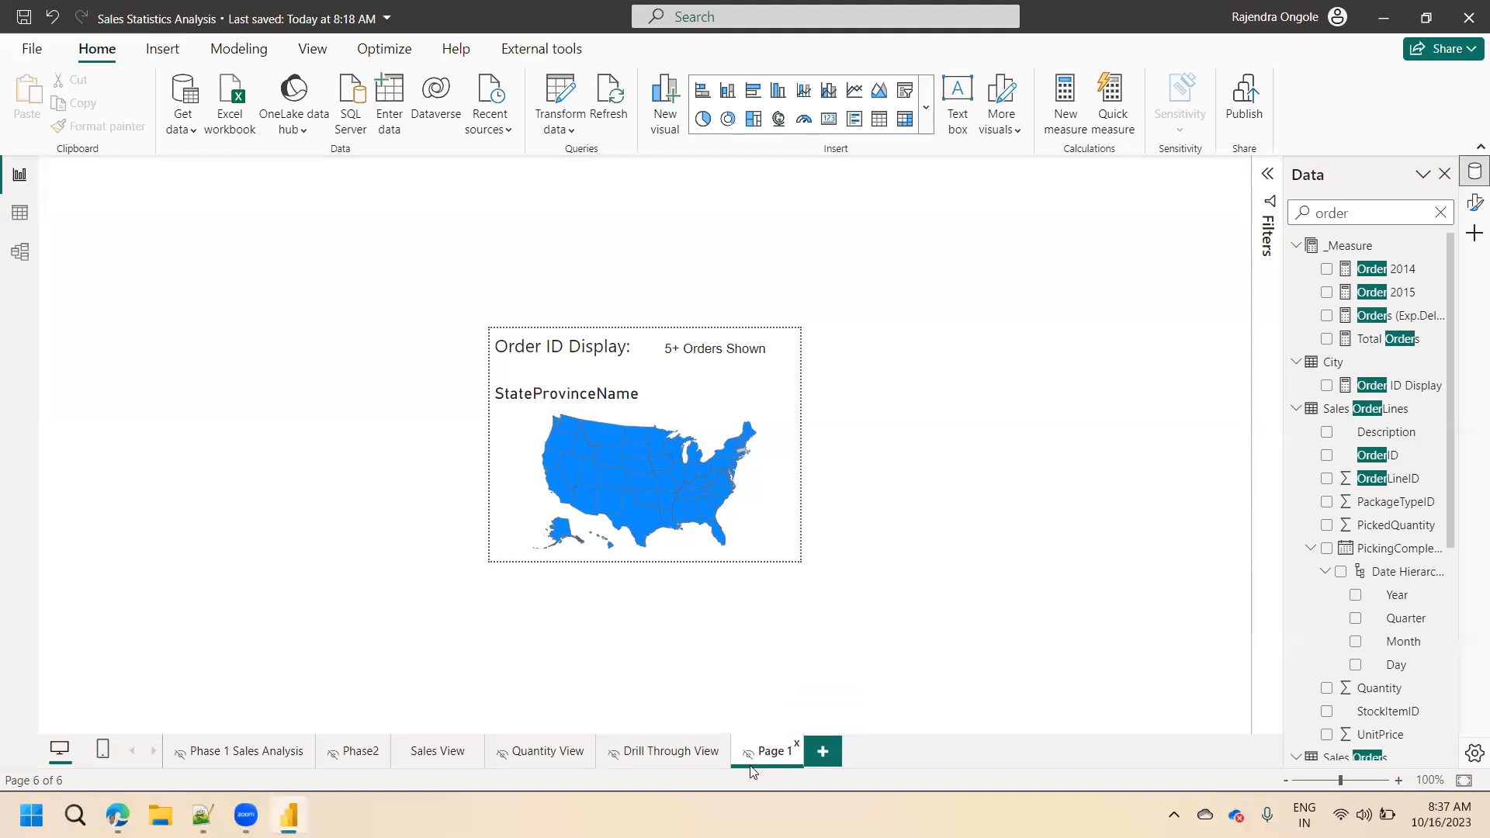
# Rename the hidden Page 1 as "Page ToolTip".
pyautogui.doubleClick(776, 759)
pyautogui.press('End')
pyautogui.press('BackSpace')
pyautogui.write('ToolTip')
pyautogui.click(996, 516)
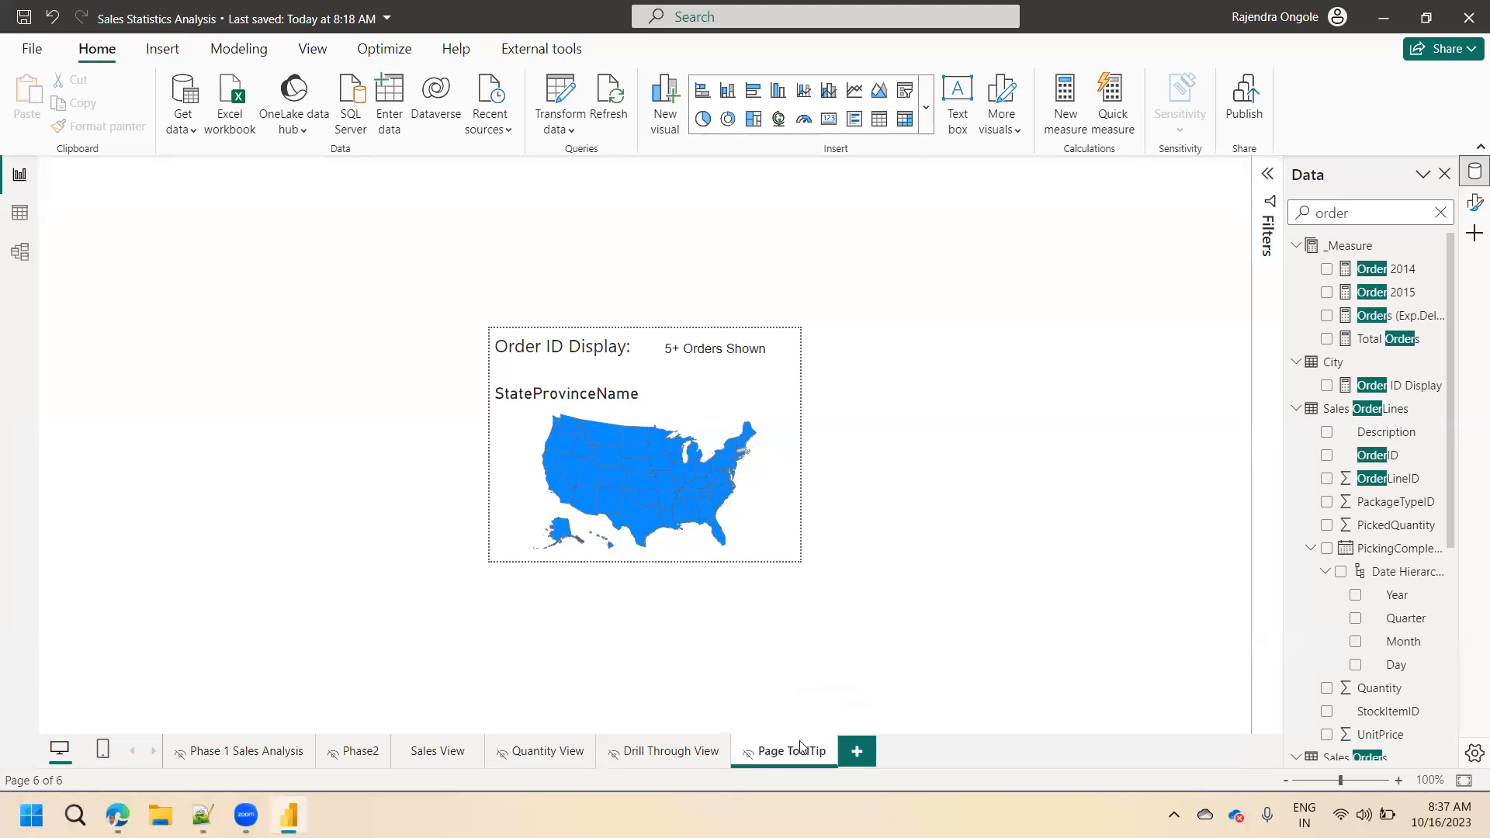
# Preview the tooltip on the October 21, 2013 Total Orders value in the Drill Through View matrix.
pyautogui.click(656, 751)
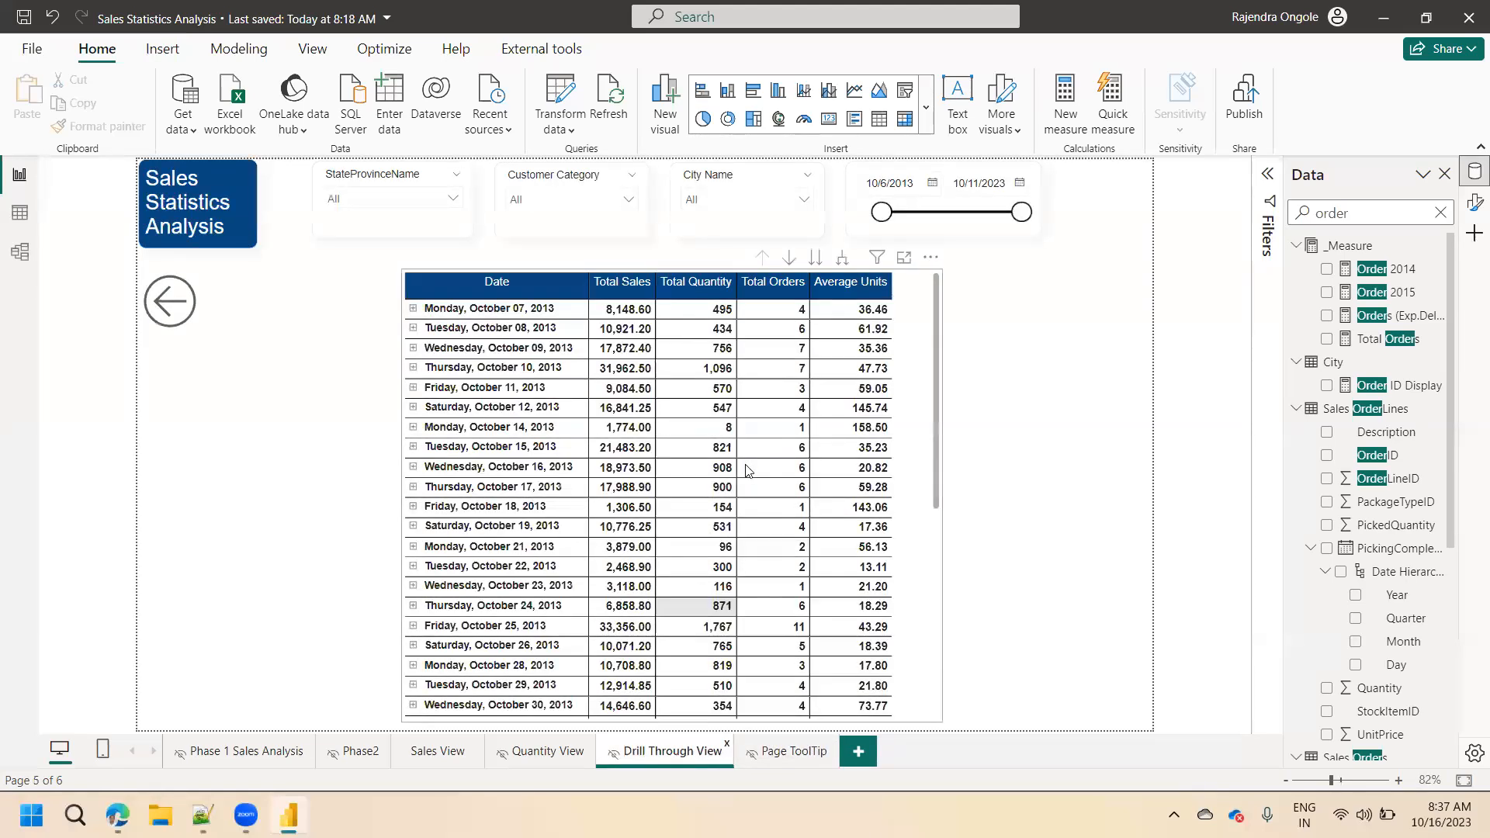
pyautogui.moveTo(768, 543)
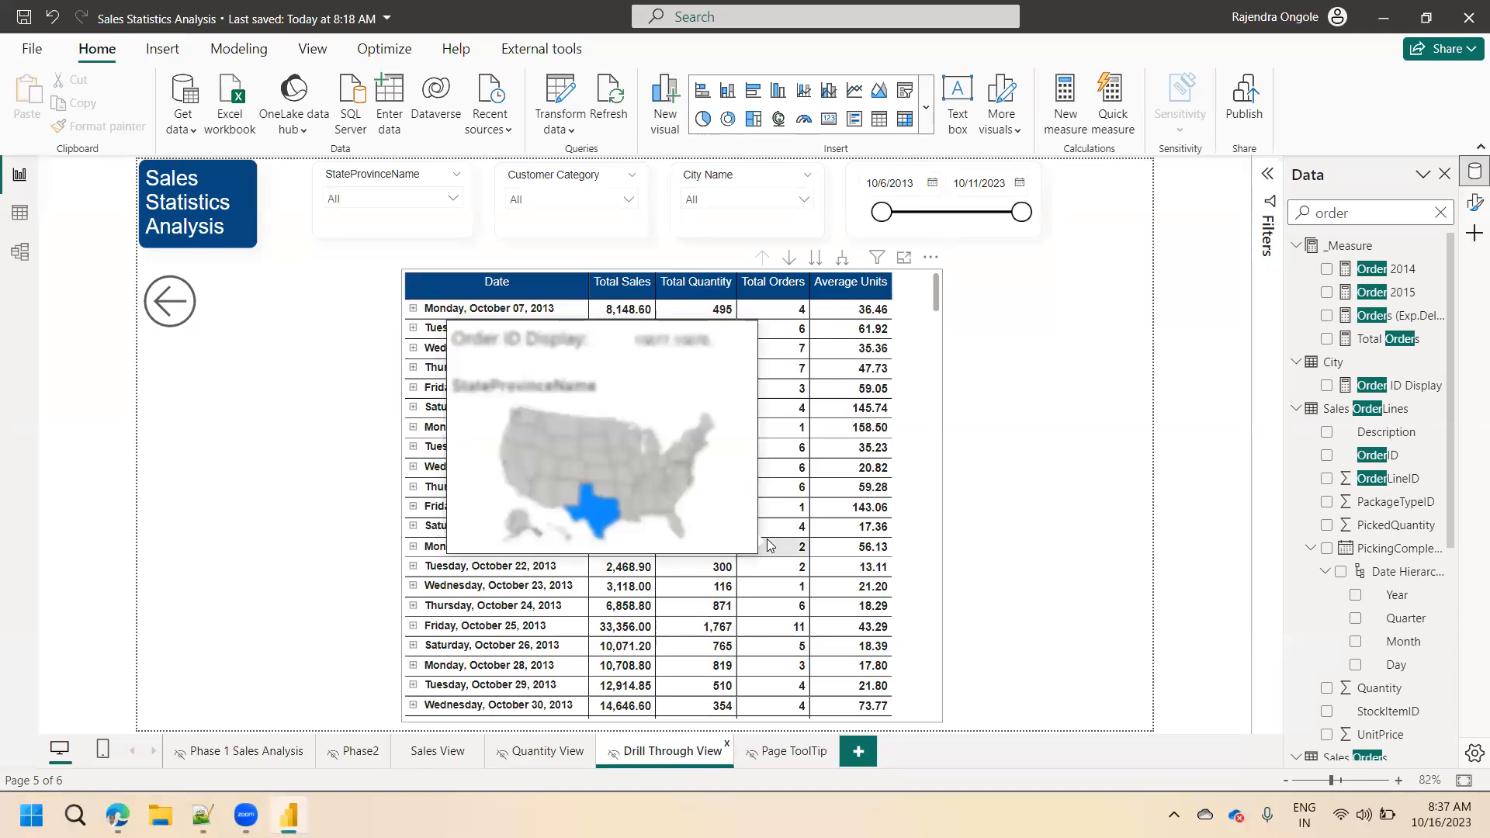